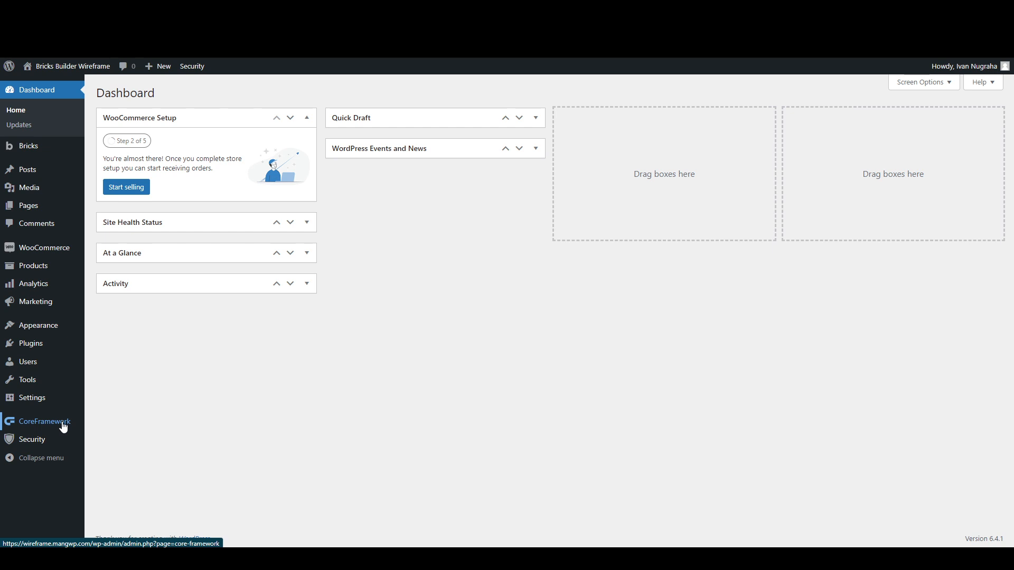
Step: Open the CoreFramework settings page, view its Typography section and reload the page
{"action": "left_click", "coordinate": [63, 425]}
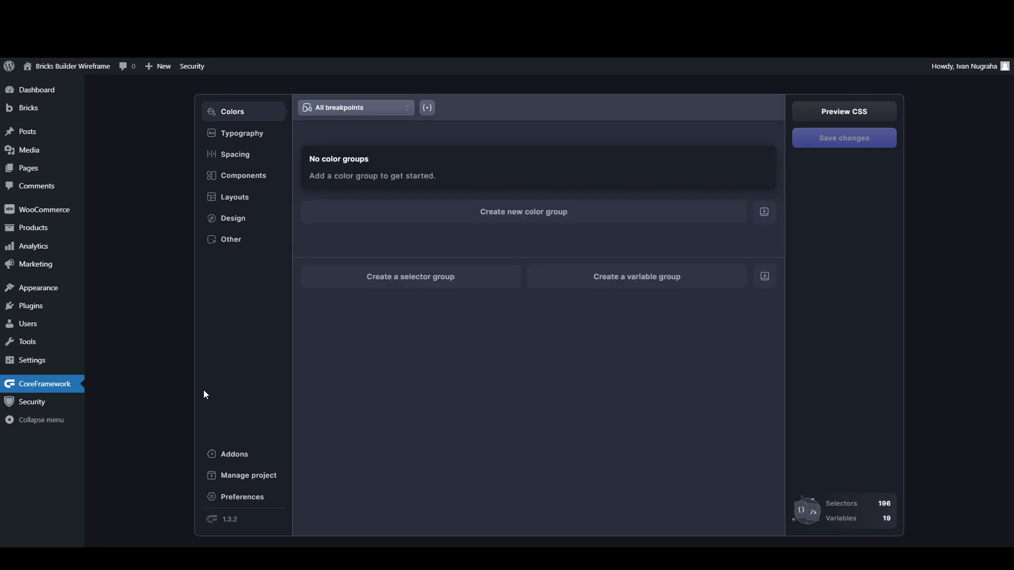
{"action": "left_click", "coordinate": [244, 132]}
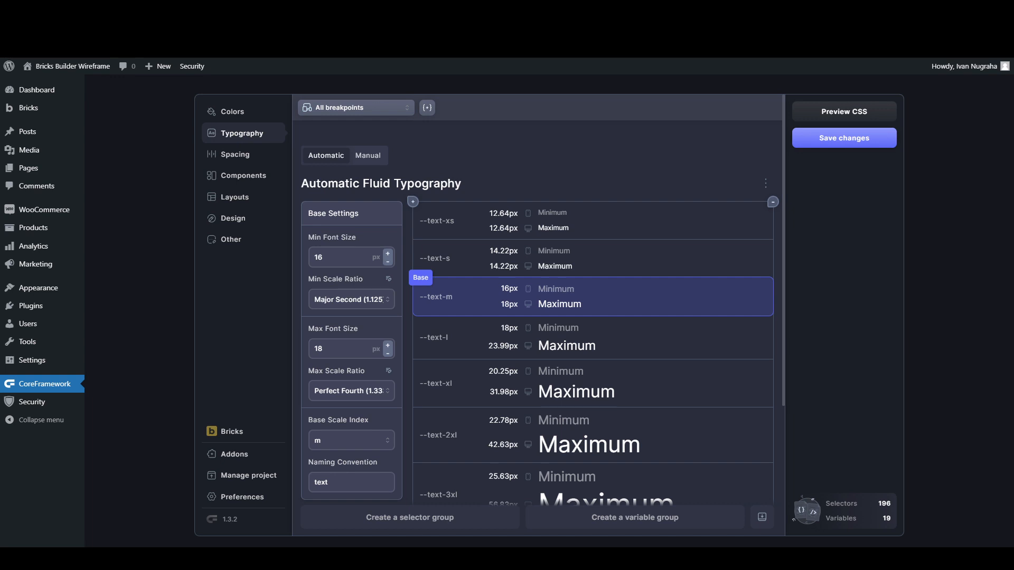
{"action": "key", "text": "F5"}
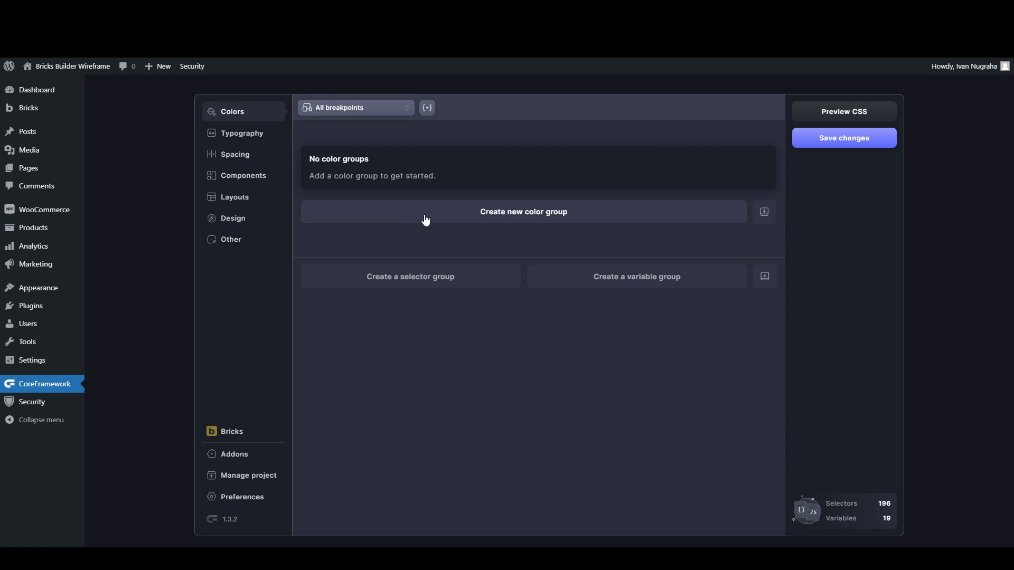
Step: Look through the Typography, Spacing, Components, Layouts, Design and Other sections of CoreFramework and return to Colors
{"action": "left_click", "coordinate": [246, 138]}
{"action": "left_click", "coordinate": [240, 154]}
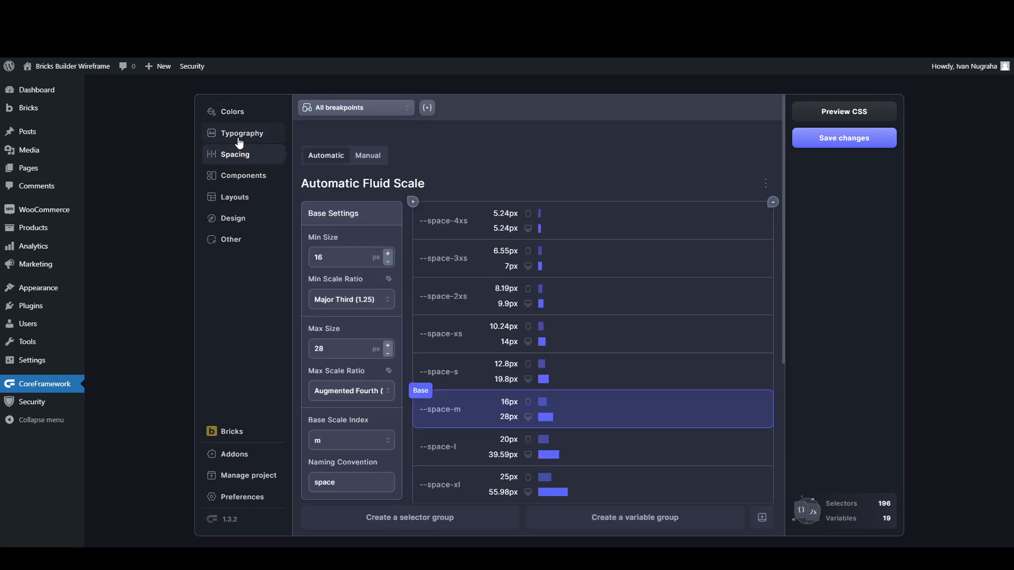
{"action": "left_click", "coordinate": [245, 177]}
{"action": "left_click", "coordinate": [242, 199]}
{"action": "left_click", "coordinate": [243, 218]}
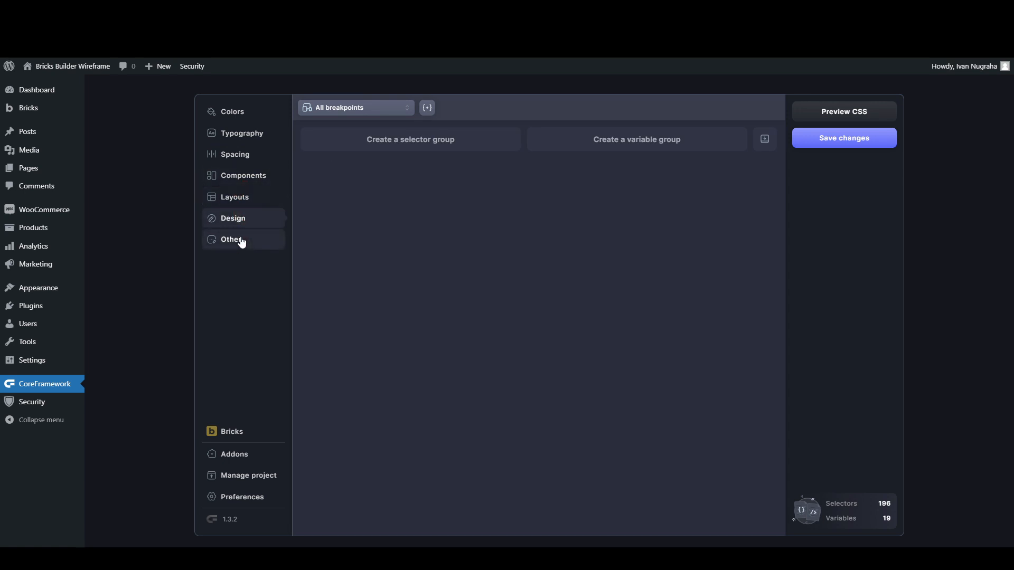
{"action": "left_click", "coordinate": [240, 242]}
{"action": "left_click", "coordinate": [243, 221]}
{"action": "left_click", "coordinate": [244, 198]}
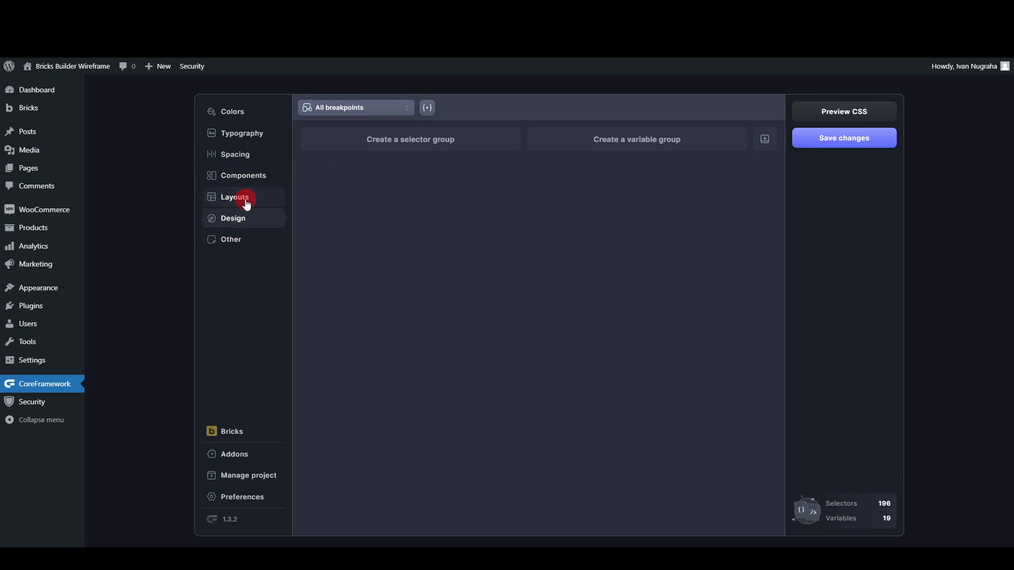
{"action": "left_click", "coordinate": [245, 174]}
{"action": "left_click", "coordinate": [242, 156]}
{"action": "left_click", "coordinate": [246, 135]}
{"action": "left_click", "coordinate": [246, 113]}
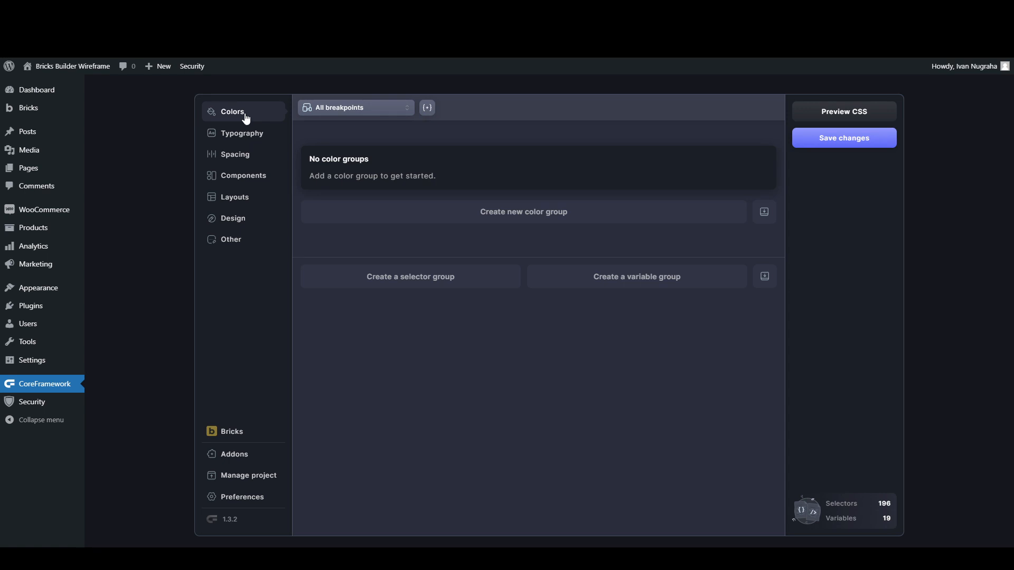
{"action": "left_click", "coordinate": [248, 135]}
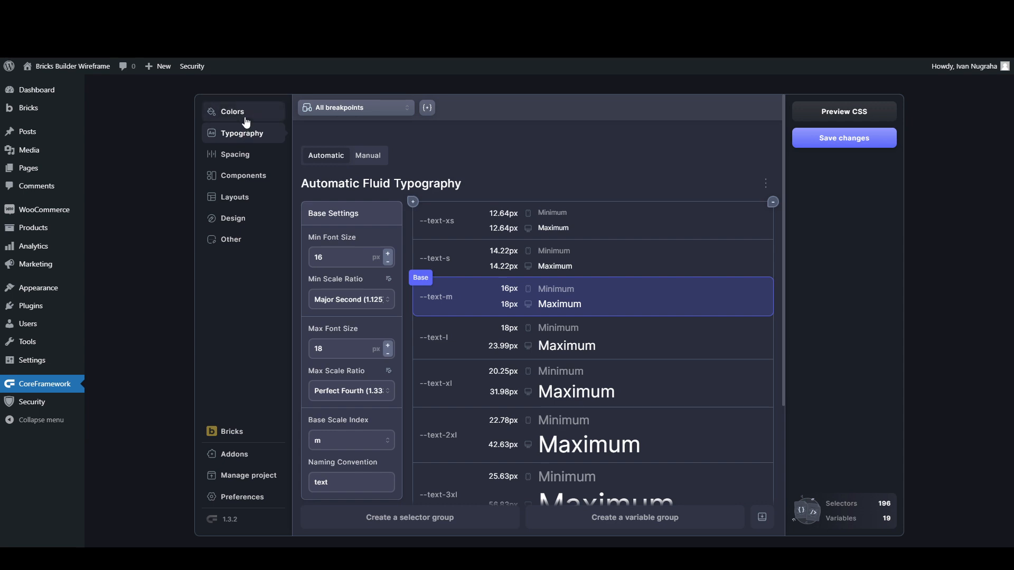
{"action": "left_click", "coordinate": [246, 122]}
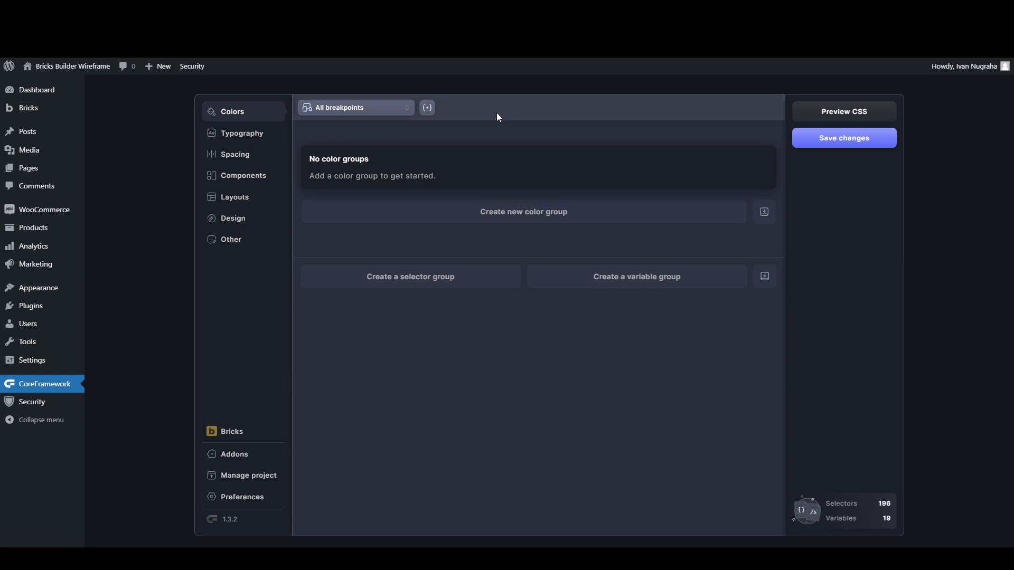
Step: Examine CoreFramework's 1400, 992, 768 and 480 px max-width breakpoints and return to All breakpoints
{"action": "left_click", "coordinate": [392, 112]}
{"action": "left_click", "coordinate": [454, 110]}
{"action": "left_click", "coordinate": [383, 109]}
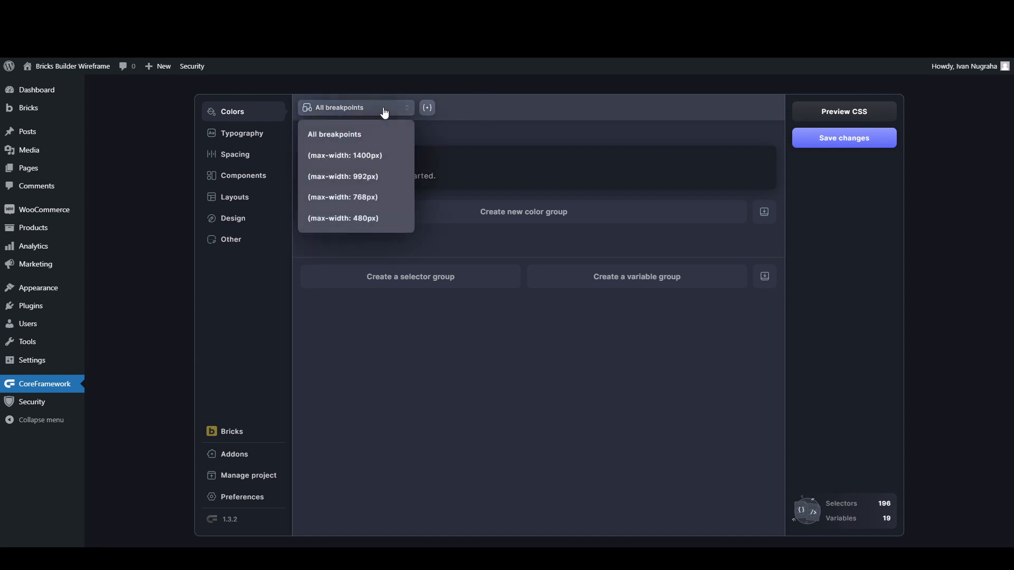
{"action": "left_click", "coordinate": [363, 155]}
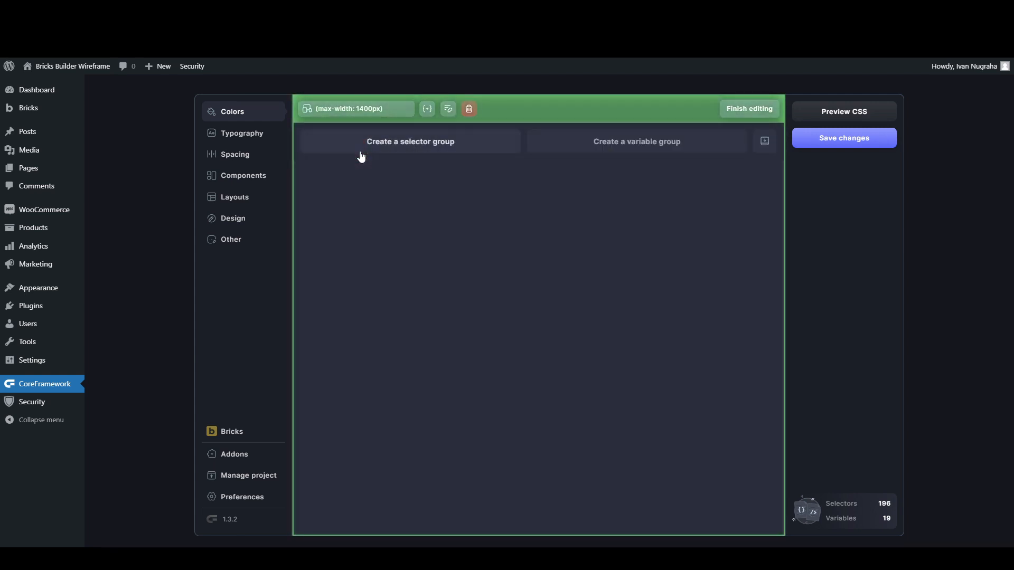
{"action": "left_click", "coordinate": [361, 110]}
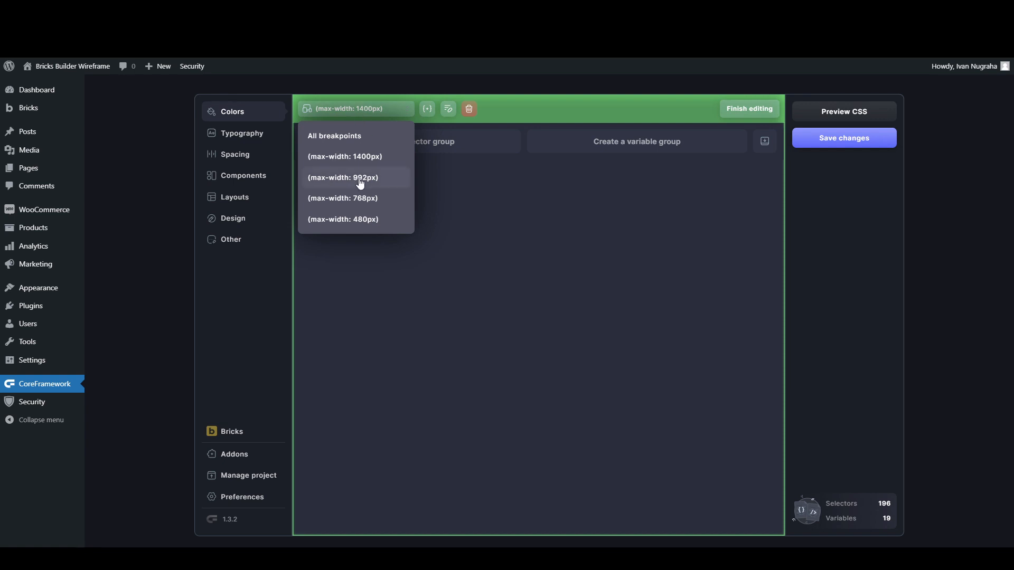
{"action": "left_click", "coordinate": [361, 180]}
{"action": "left_click", "coordinate": [355, 109]}
{"action": "left_click", "coordinate": [350, 198]}
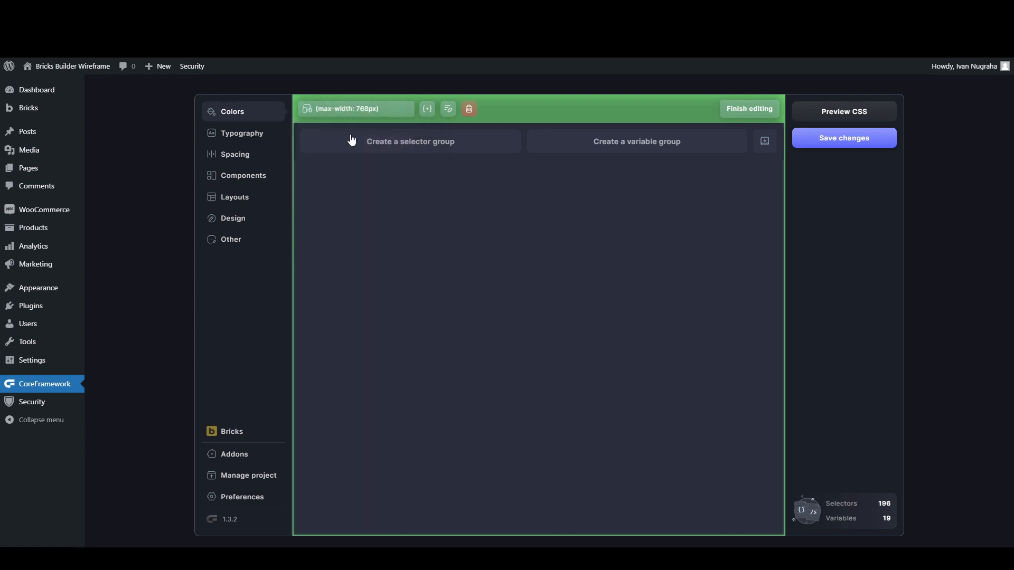
{"action": "left_click", "coordinate": [351, 110]}
{"action": "left_click", "coordinate": [353, 219]}
{"action": "left_click", "coordinate": [354, 112]}
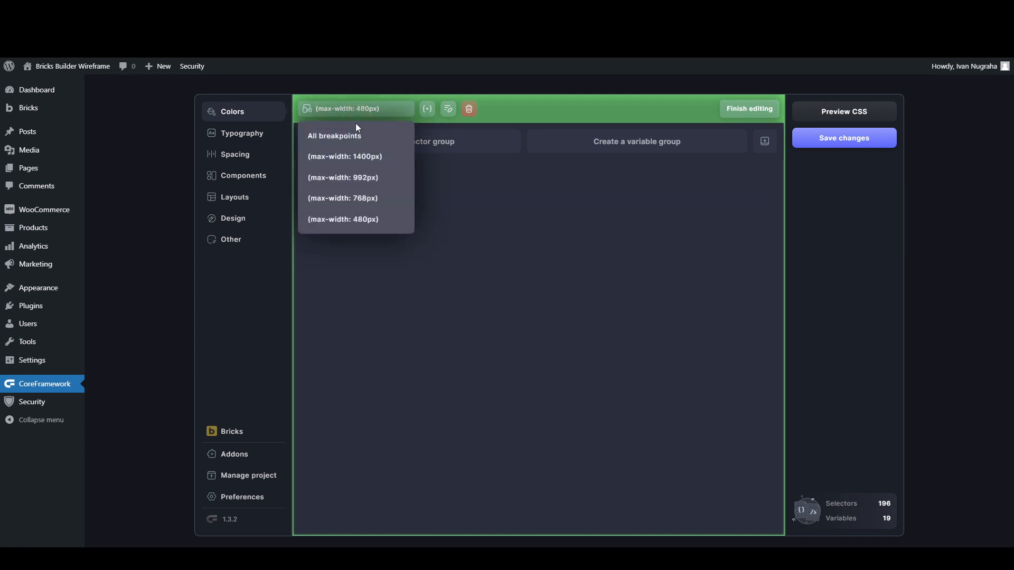
{"action": "left_click", "coordinate": [357, 135]}
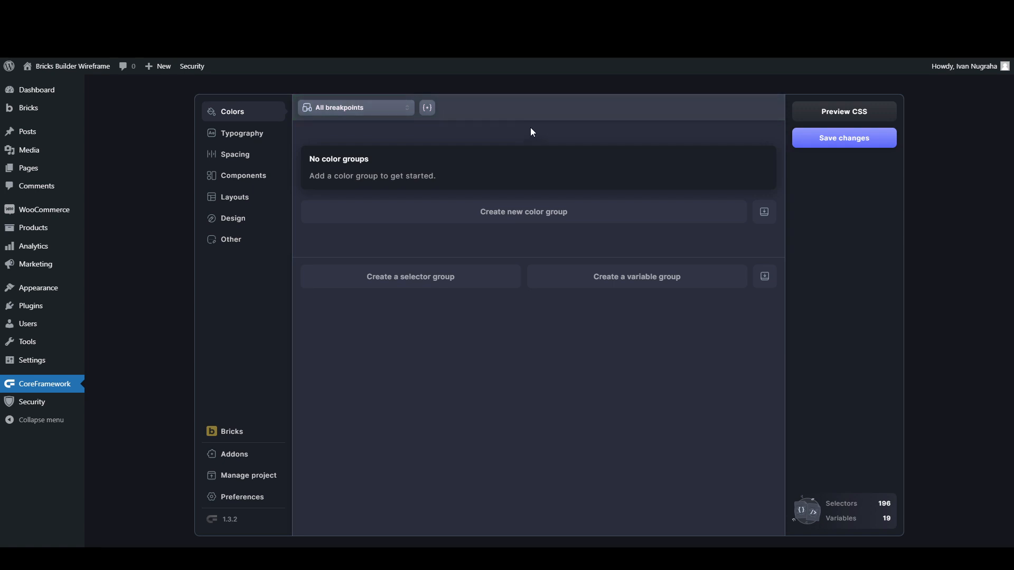
Step: Save the CoreFramework changes and open the Home page for editing with Bricks
{"action": "left_click", "coordinate": [814, 138]}
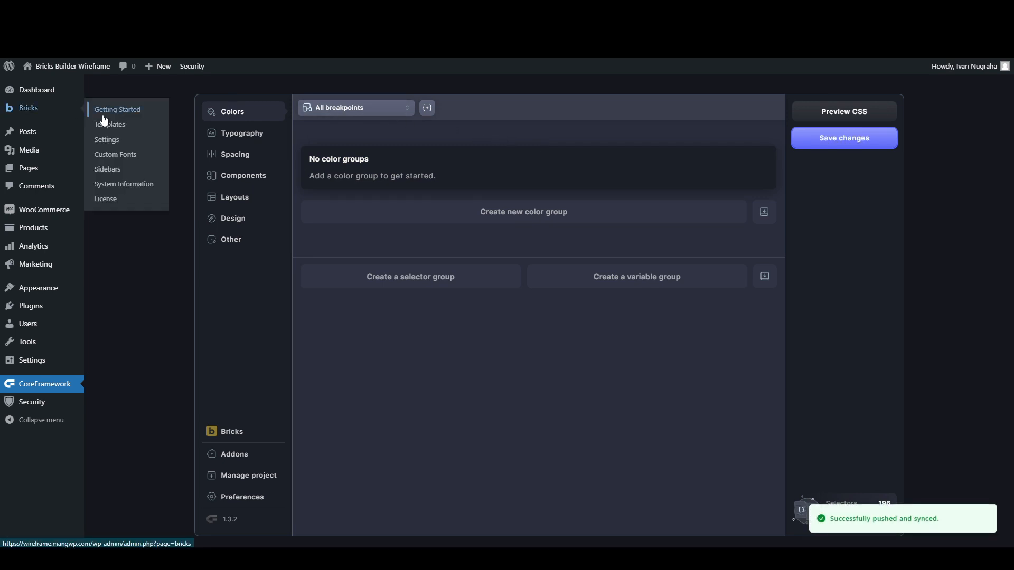
{"action": "mouse_move", "coordinate": [57, 110]}
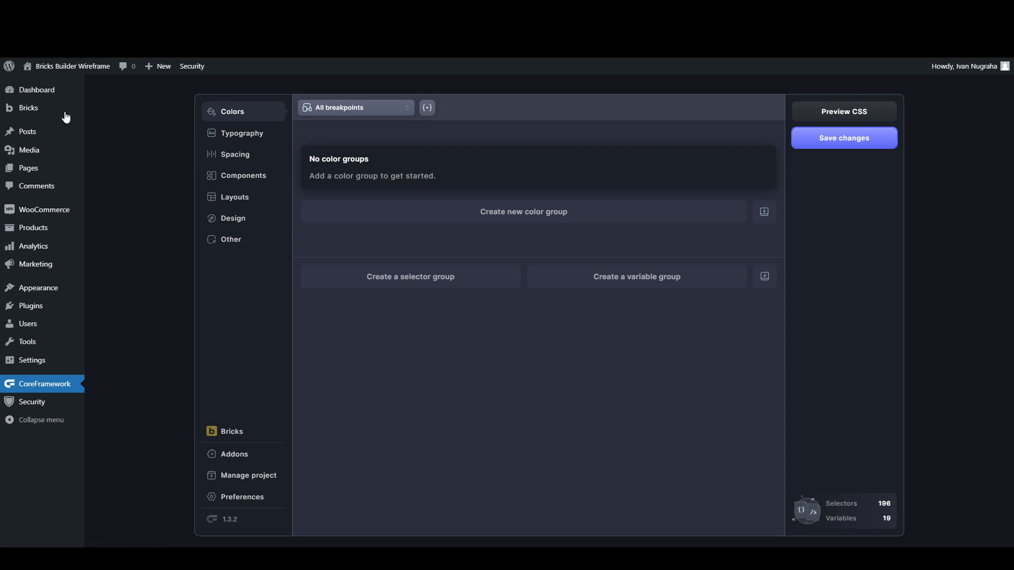
{"action": "left_click", "coordinate": [105, 127]}
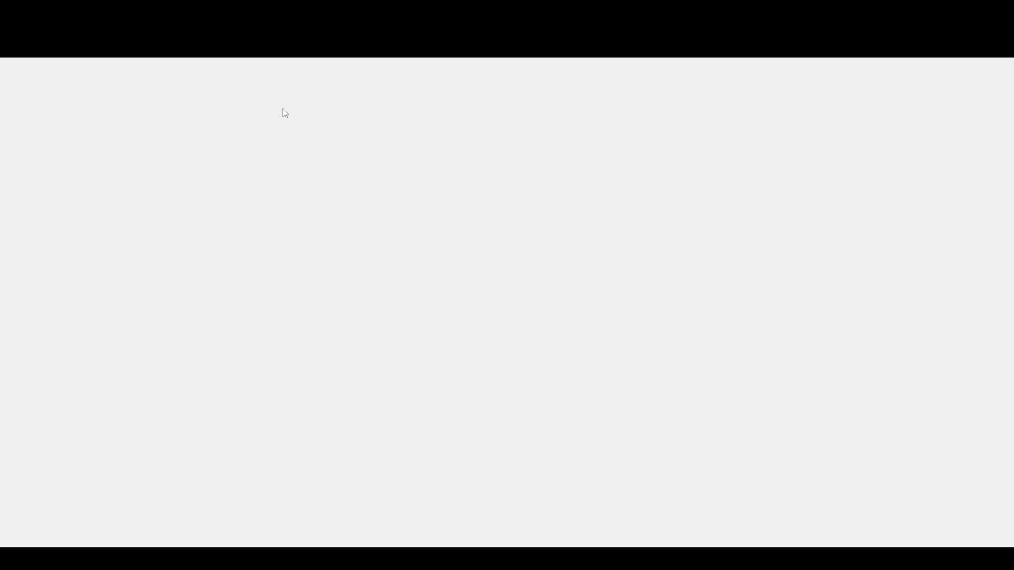
{"action": "mouse_move", "coordinate": [191, 202]}
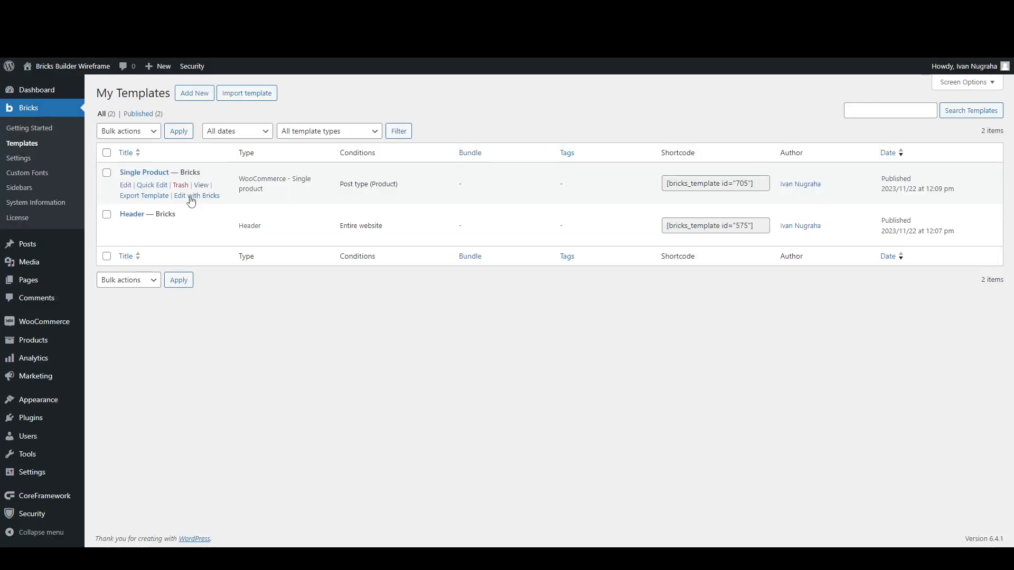
{"action": "left_click", "coordinate": [28, 280]}
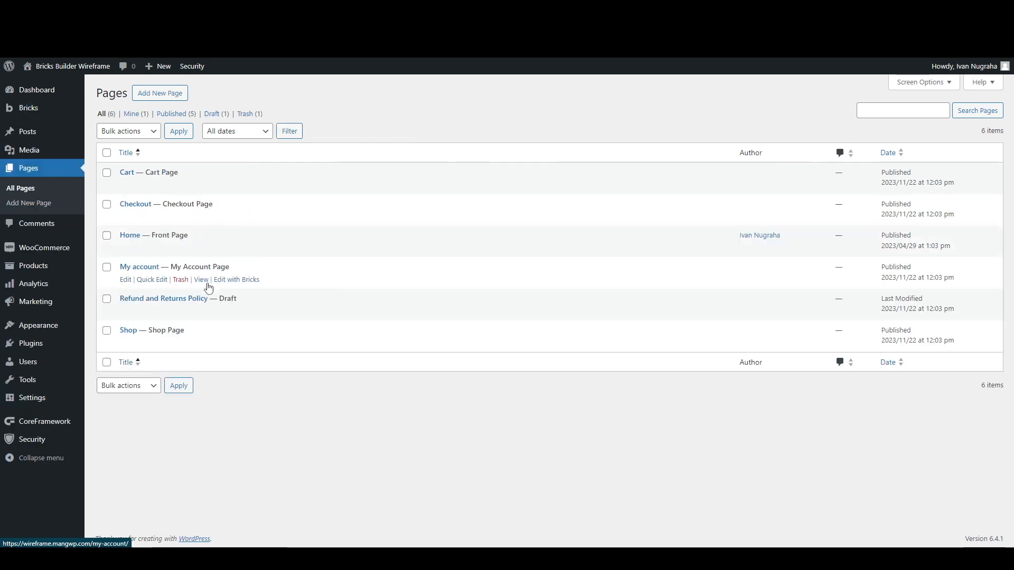
{"action": "left_click", "coordinate": [227, 253]}
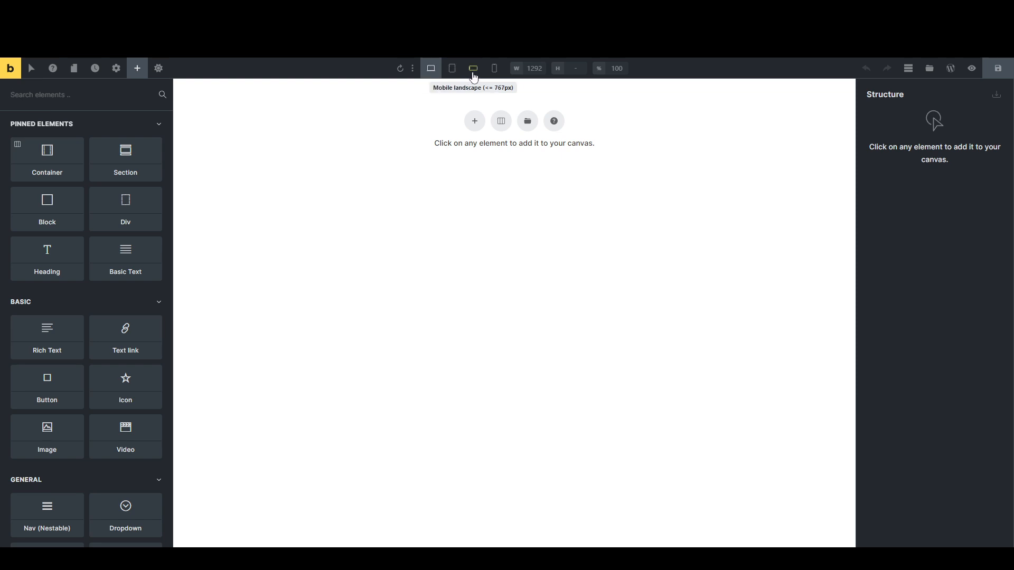
Step: Open the Bricks breakpoint manager and compare its widths with the breakpoint list in CoreFramework
{"action": "left_click", "coordinate": [413, 71]}
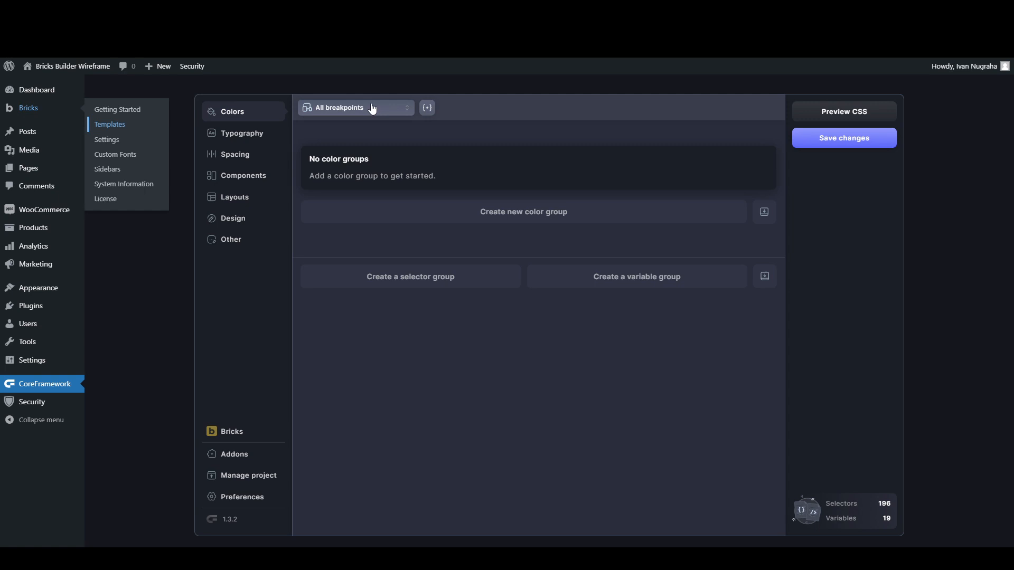
{"action": "left_click", "coordinate": [369, 107]}
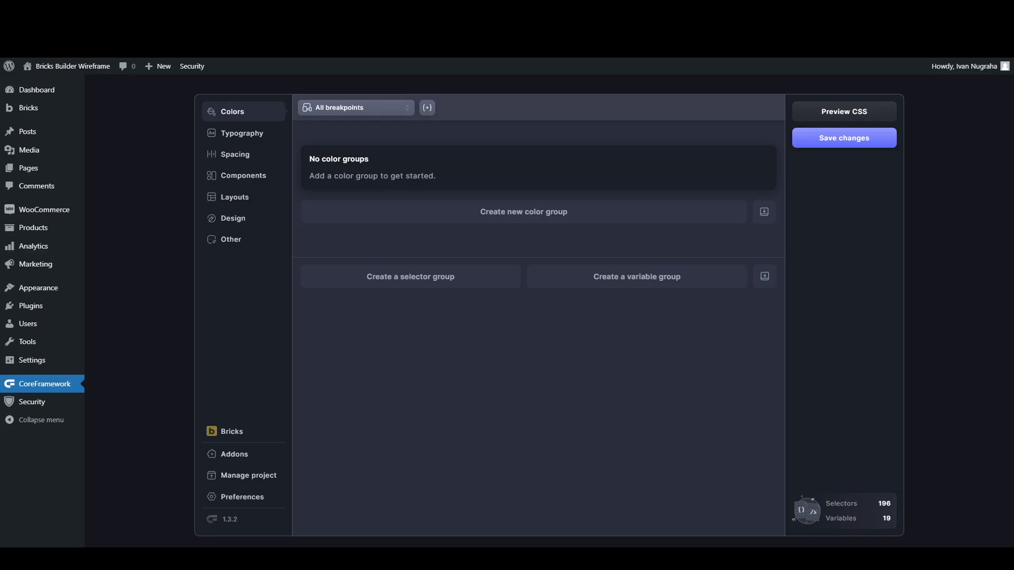
{"action": "left_click", "coordinate": [339, 107]}
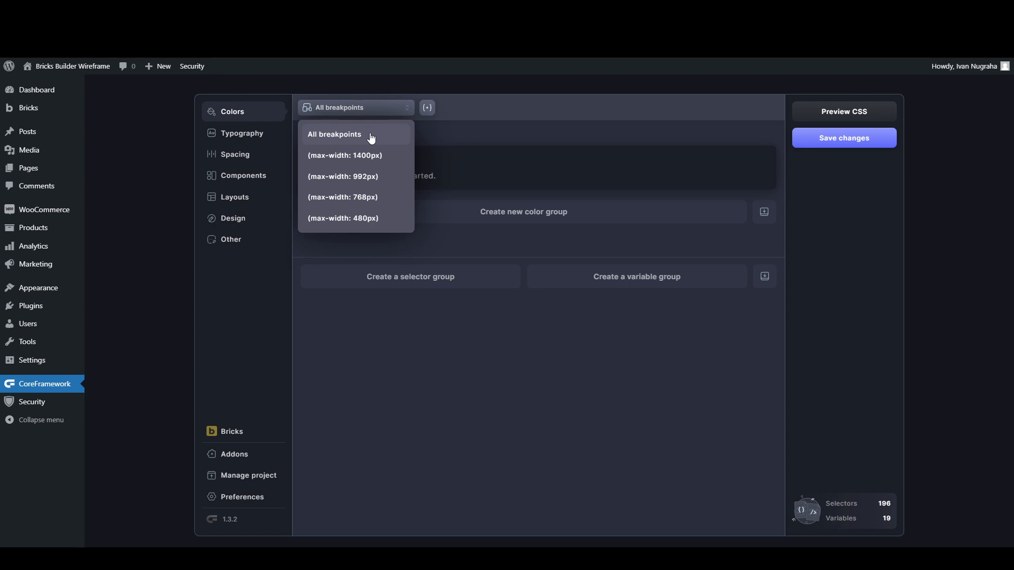
{"action": "left_click", "coordinate": [473, 128]}
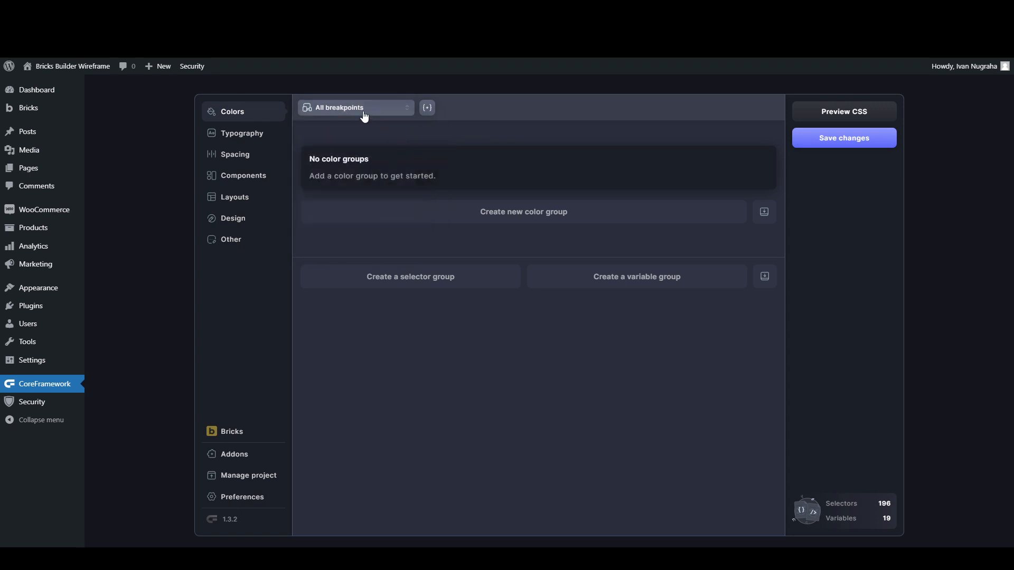
{"action": "left_click", "coordinate": [362, 110]}
{"action": "left_click", "coordinate": [437, 138]}
{"action": "left_click", "coordinate": [391, 117]}
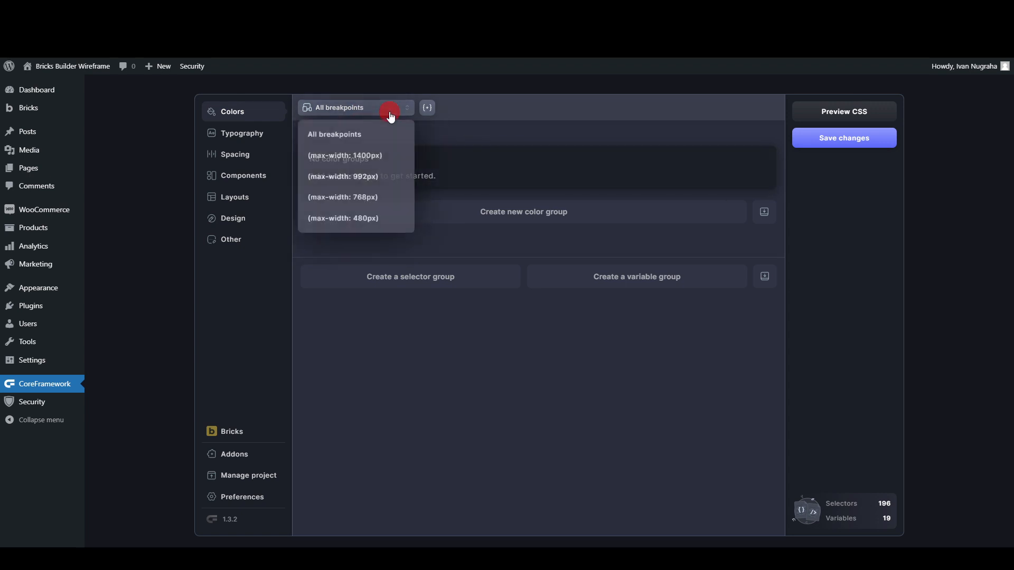
{"action": "left_click", "coordinate": [446, 128]}
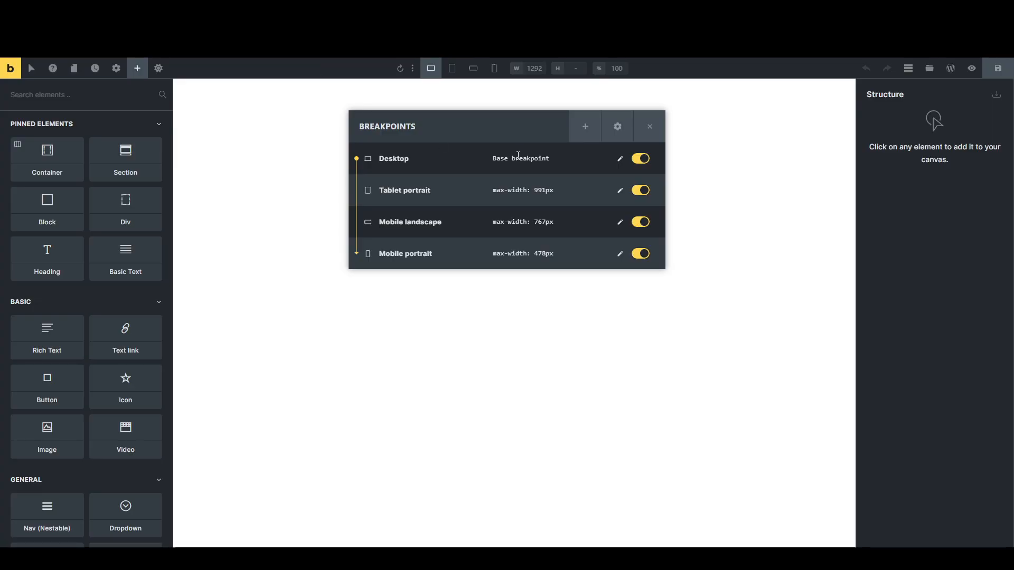
Step: Set the Mobile portrait breakpoint's width to 480 px in Bricks and update it
{"action": "left_click", "coordinate": [620, 253]}
{"action": "left_click_drag", "start_coordinate": [467, 211], "coordinate": [459, 211]}
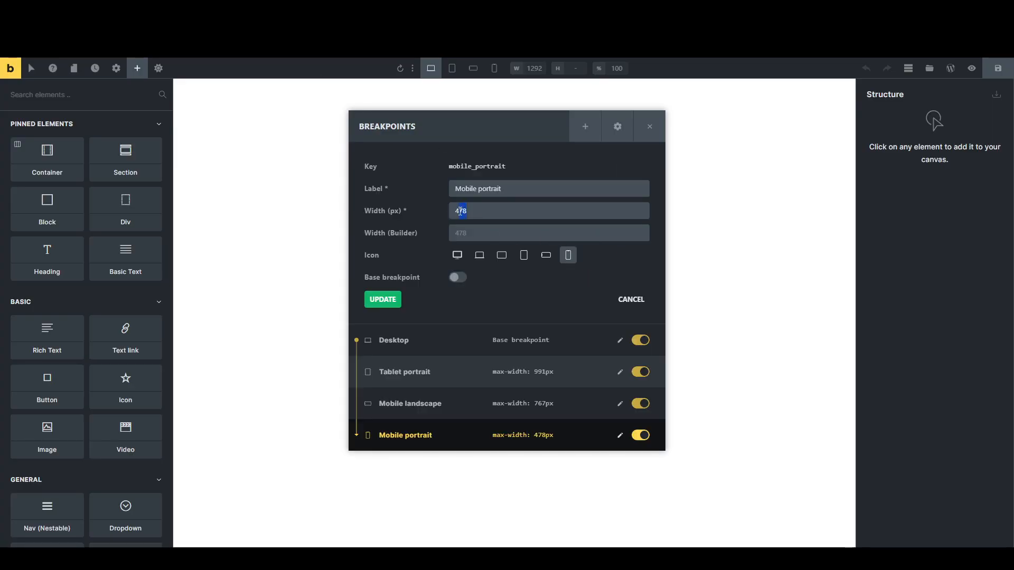
{"action": "right_click", "coordinate": [460, 212]}
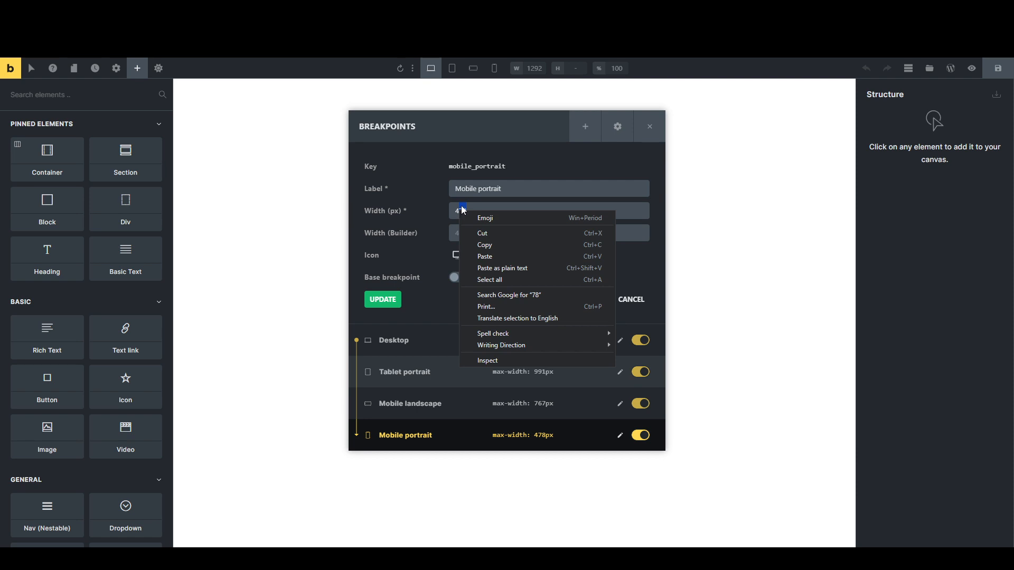
{"action": "left_click", "coordinate": [496, 209]}
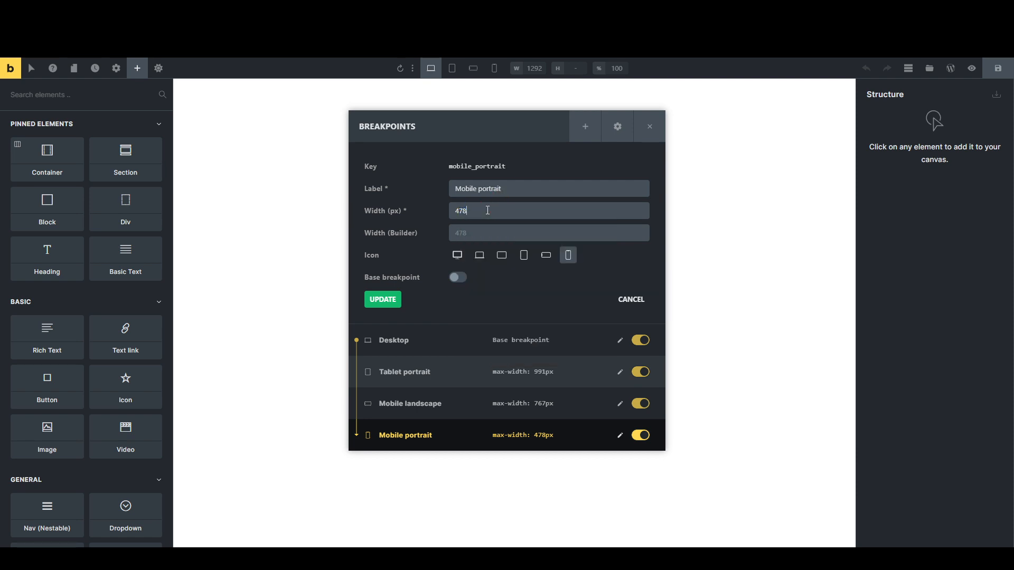
{"action": "type", "text": "80"}
{"action": "left_click", "coordinate": [379, 301]}
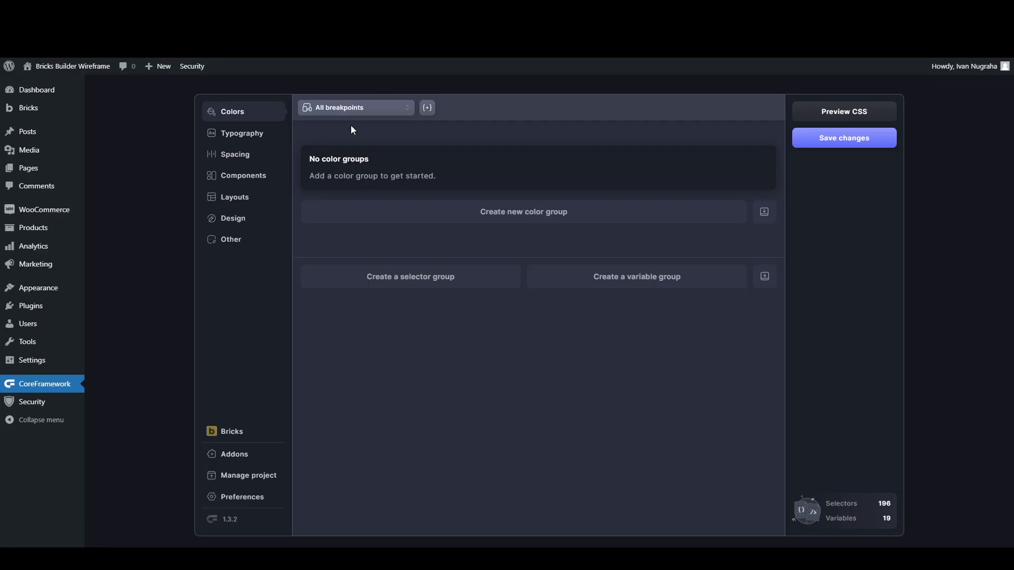
Step: Check the mobile landscape width in CoreFramework's breakpoint list and set the matching Bricks breakpoint to 768 px
{"action": "left_click", "coordinate": [355, 107]}
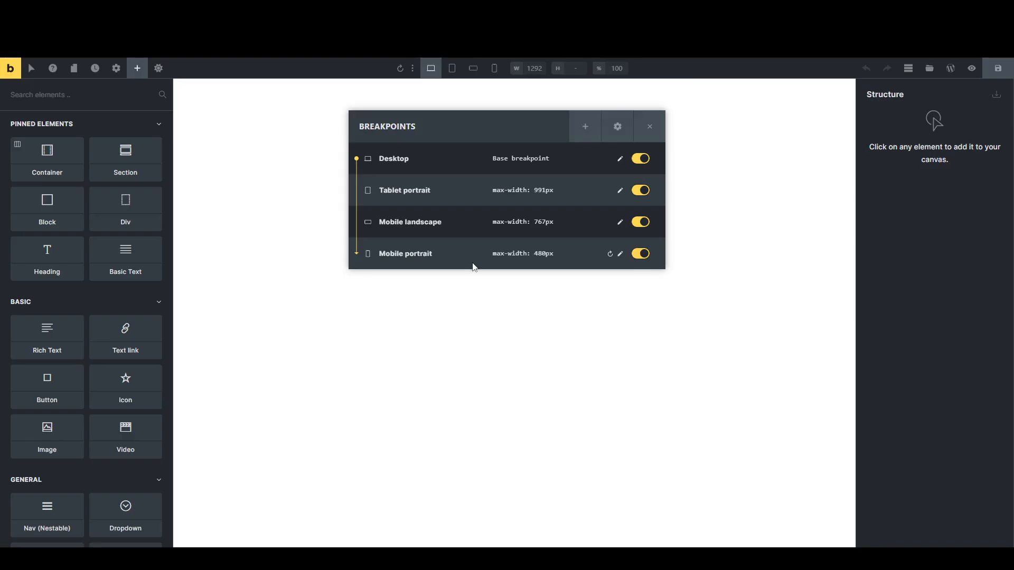
{"action": "left_click", "coordinate": [620, 221]}
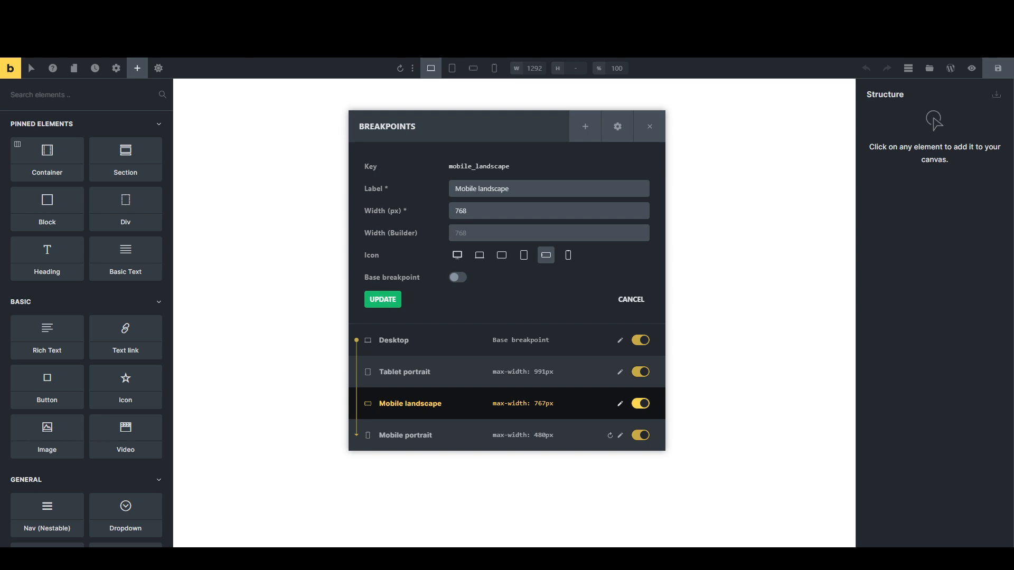
{"action": "left_click", "coordinate": [382, 299]}
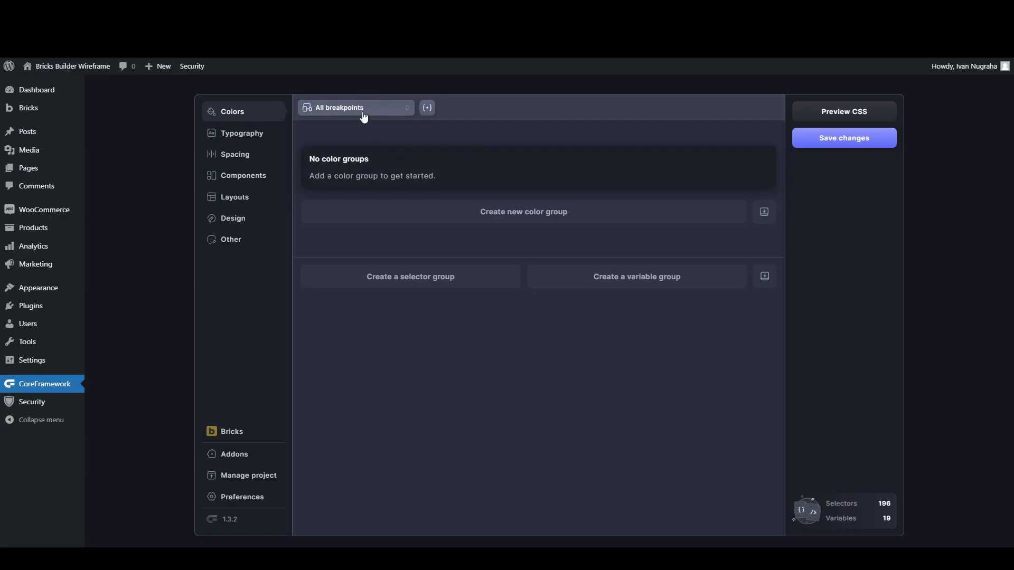
Step: Check the tablet width in CoreFramework's breakpoint list and set the Tablet portrait breakpoint in Bricks to 992 px
{"action": "left_click", "coordinate": [363, 109]}
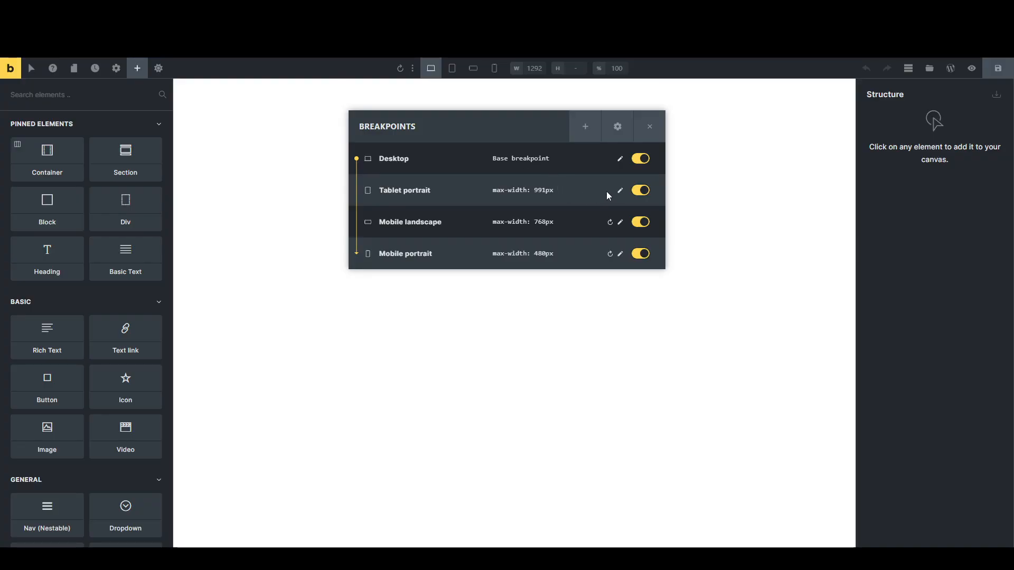
{"action": "left_click", "coordinate": [620, 191]}
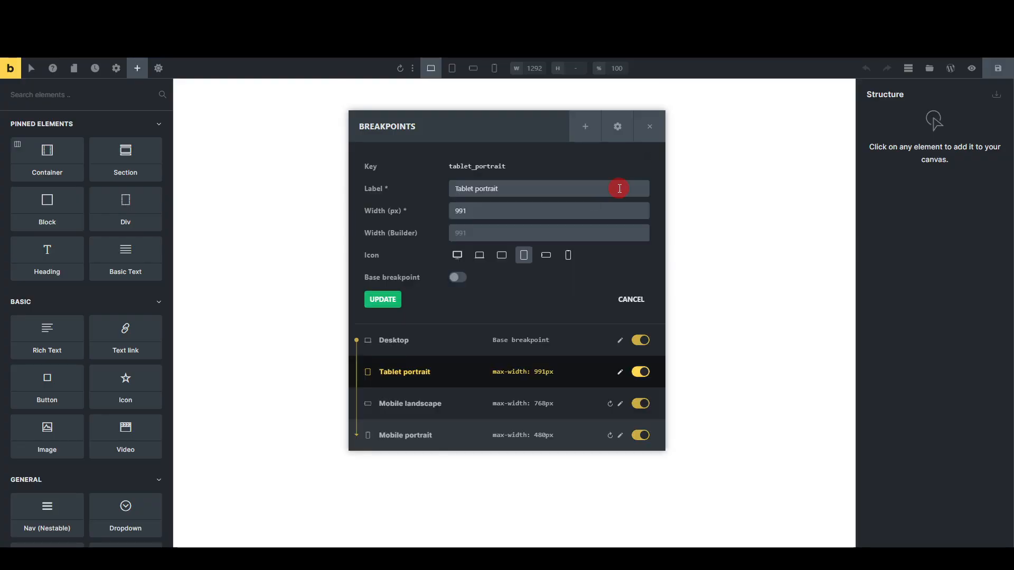
{"action": "left_click", "coordinate": [493, 212]}
{"action": "key", "text": "BackSpace"}
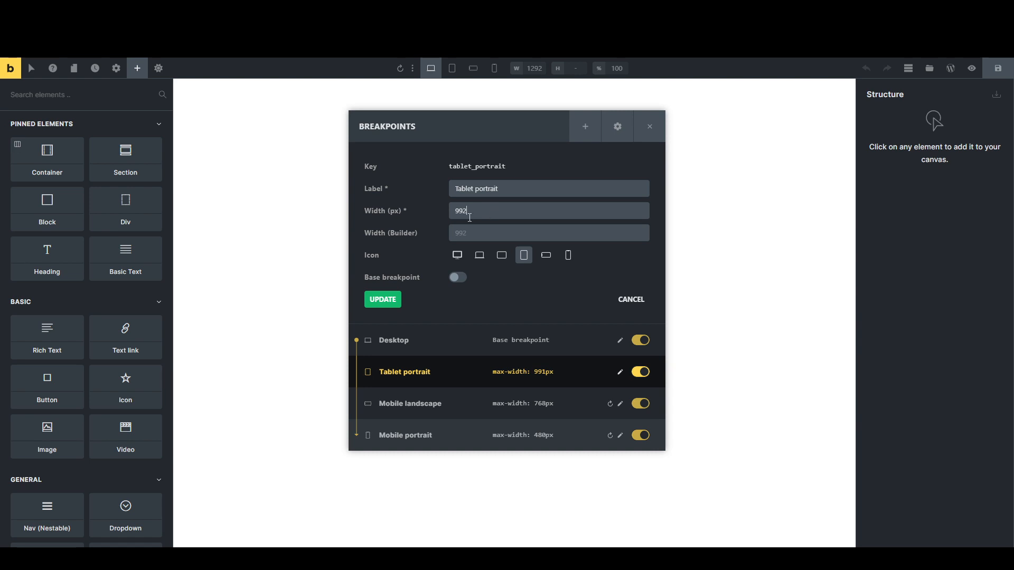
{"action": "type", "text": "2"}
{"action": "left_click", "coordinate": [383, 299]}
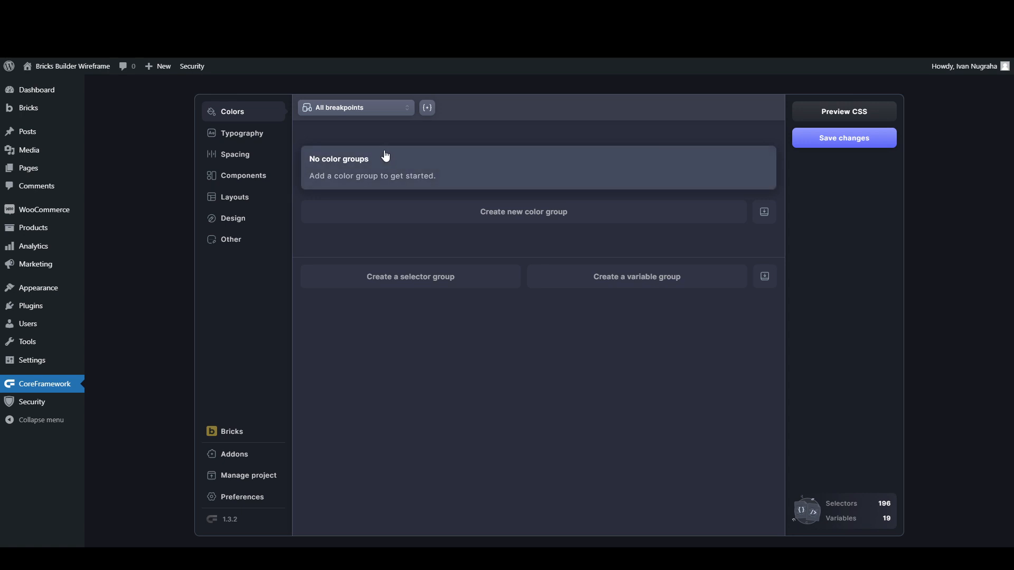
Step: Check CoreFramework's desktop width, set the Desktop base breakpoint in Bricks to 1400 px and close the breakpoint manager
{"action": "left_click", "coordinate": [366, 107]}
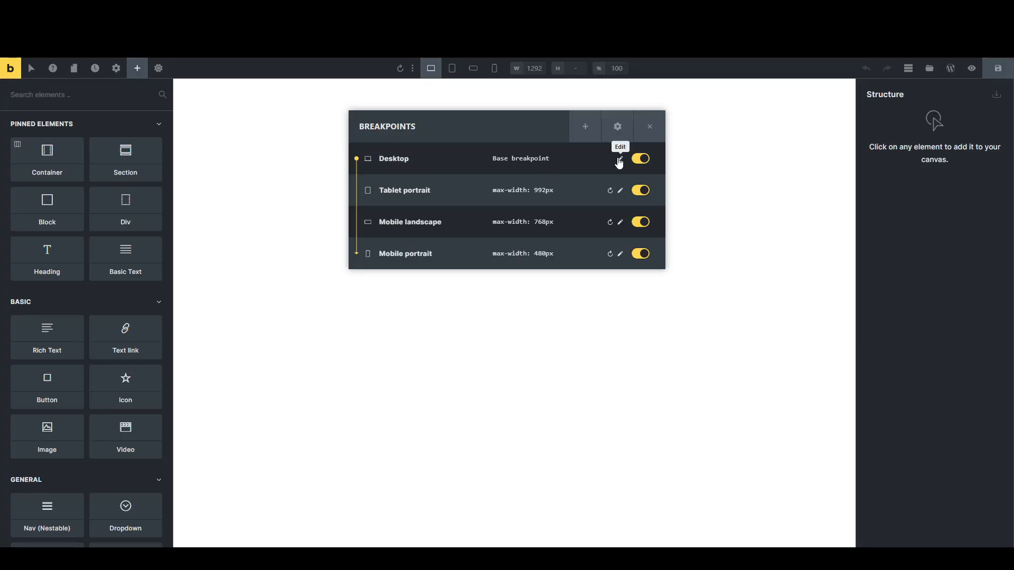
{"action": "left_click", "coordinate": [619, 159]}
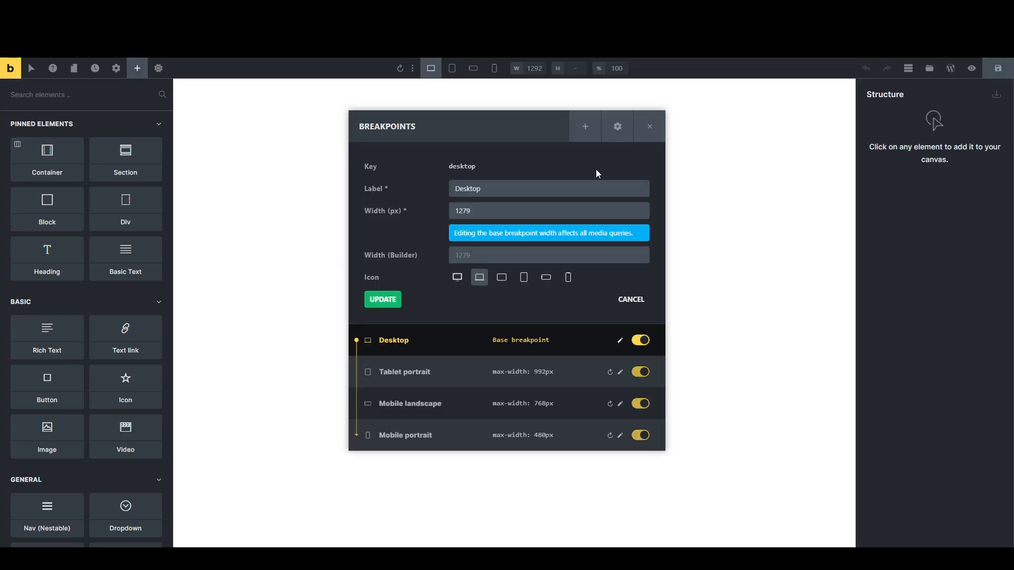
{"action": "left_click_drag", "start_coordinate": [483, 210], "coordinate": [449, 212]}
{"action": "type", "text": "11400"}
{"action": "left_click", "coordinate": [384, 302]}
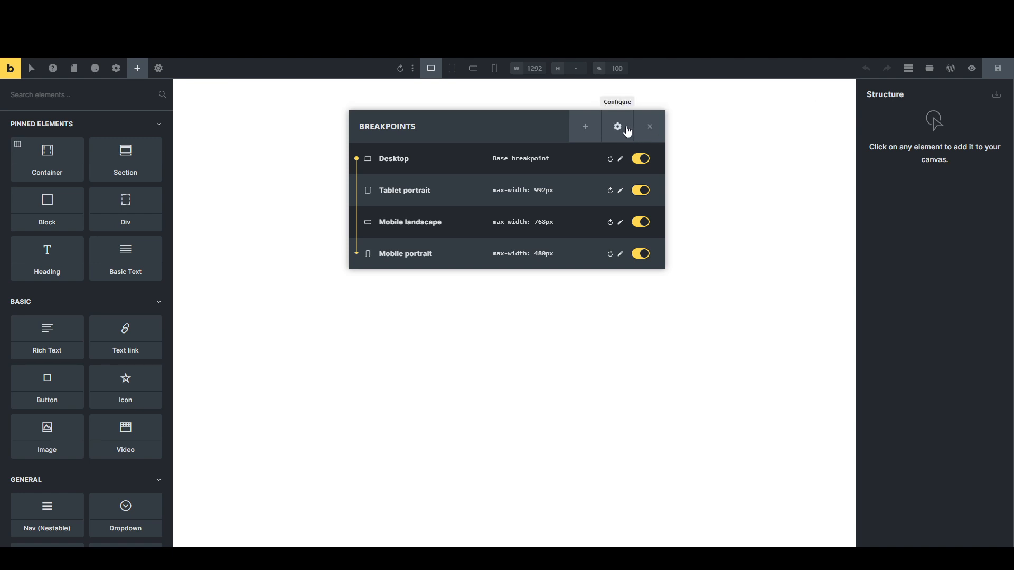
{"action": "left_click", "coordinate": [650, 127]}
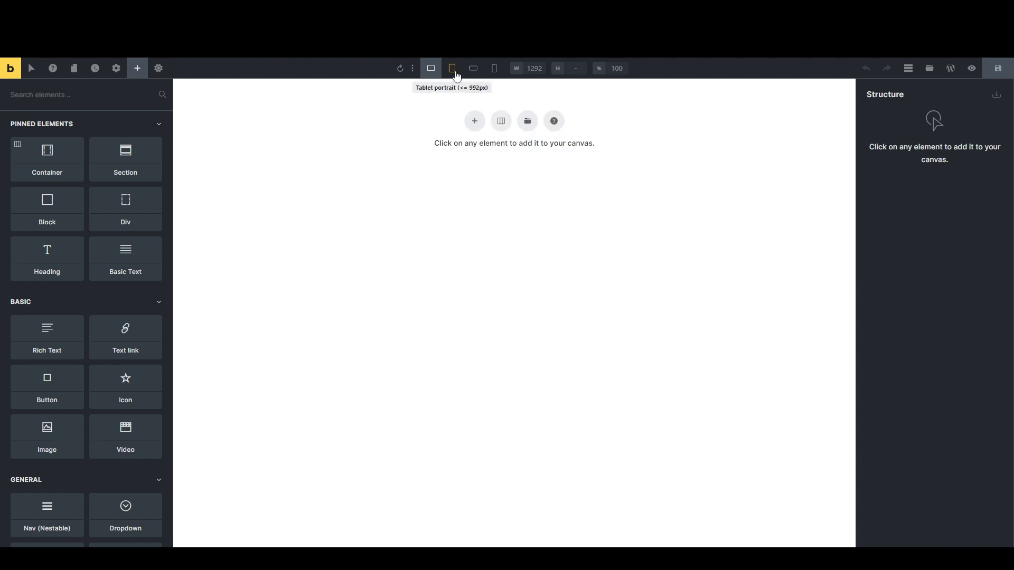
Step: Preview the canvas at the tablet and mobile breakpoints and save the page in Bricks
{"action": "left_click", "coordinate": [495, 69]}
{"action": "left_click", "coordinate": [456, 70]}
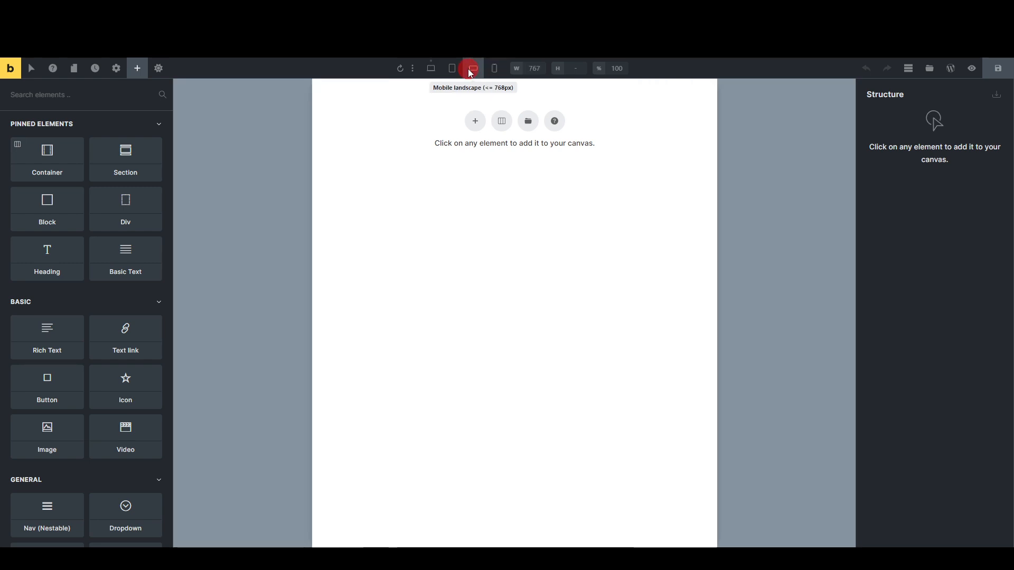
{"action": "left_click", "coordinate": [494, 69]}
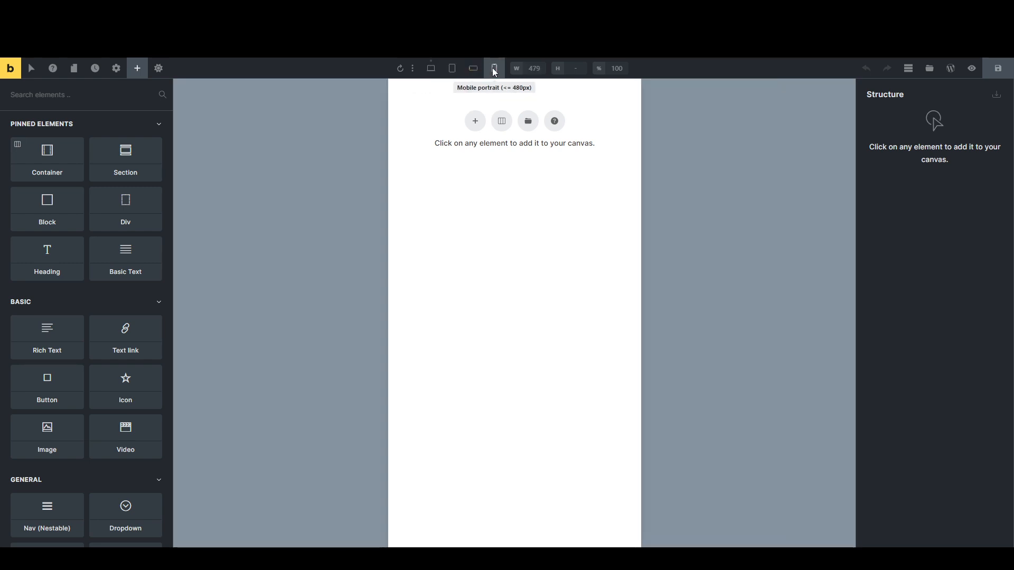
{"action": "left_click", "coordinate": [997, 68]}
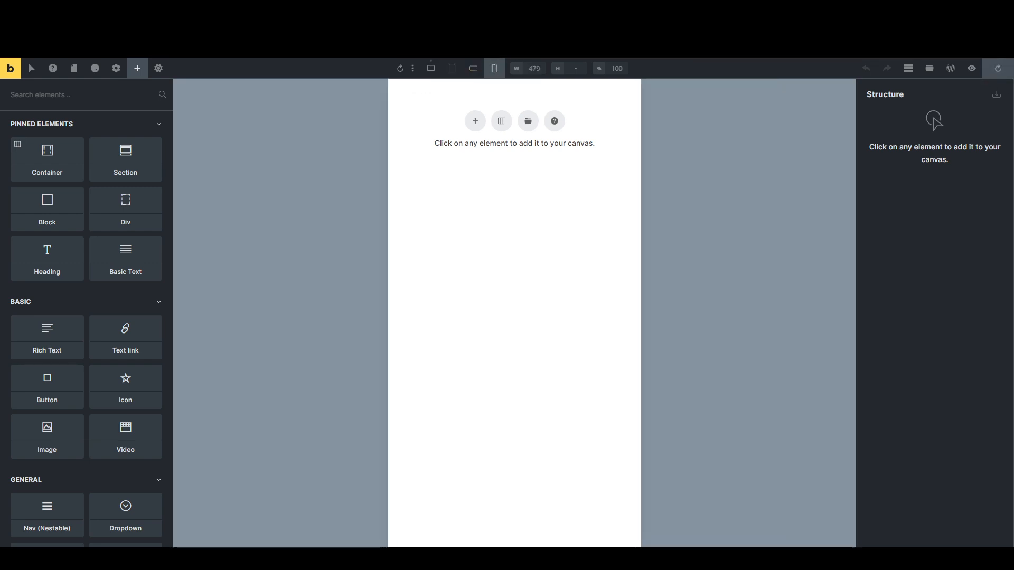
Step: Compare the mobile portrait canvas width with the width in the Mobile portrait breakpoint's settings
{"action": "left_click", "coordinate": [533, 69]}
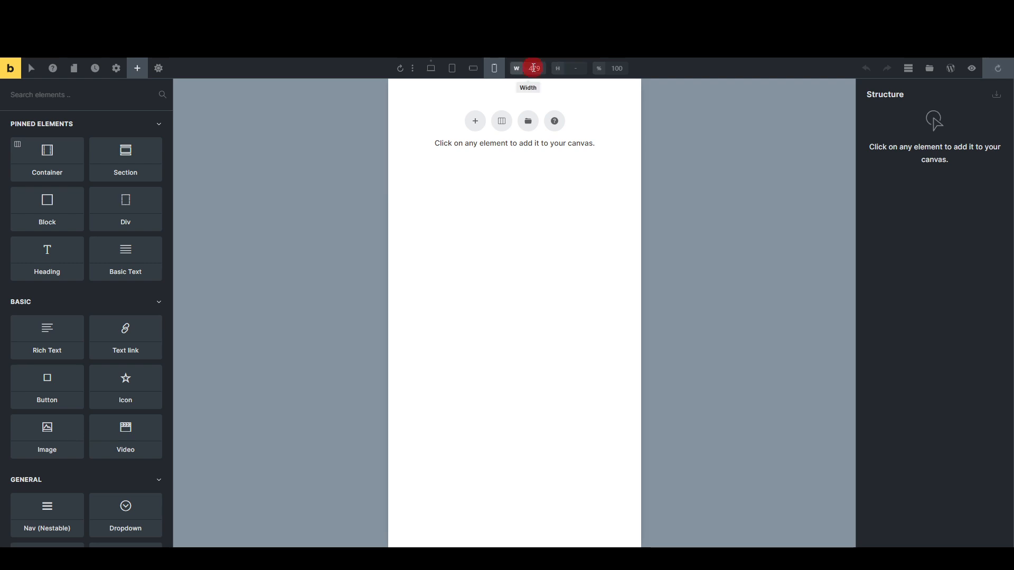
{"action": "left_click_drag", "start_coordinate": [533, 68], "coordinate": [541, 68]}
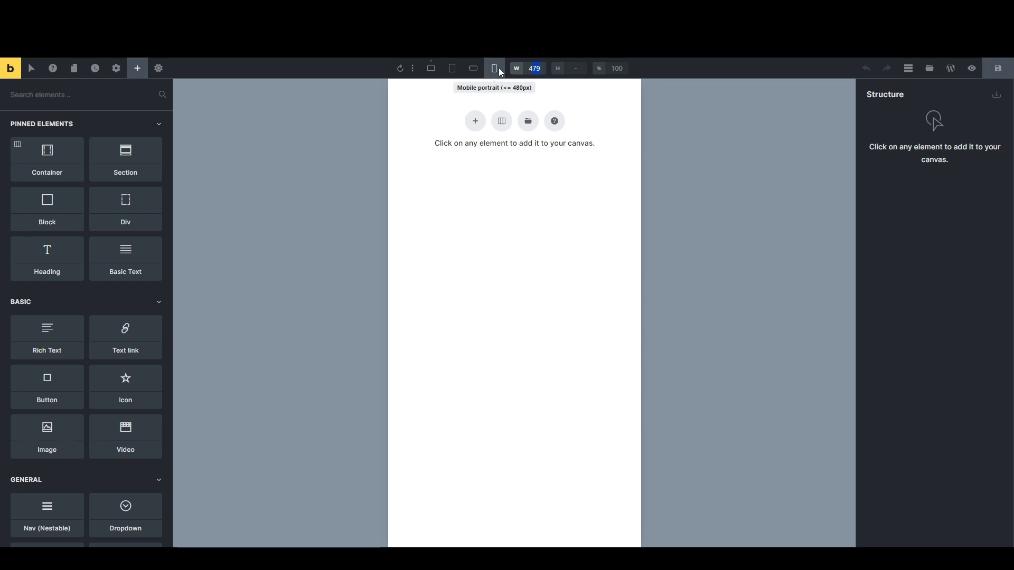
{"action": "left_click", "coordinate": [412, 68]}
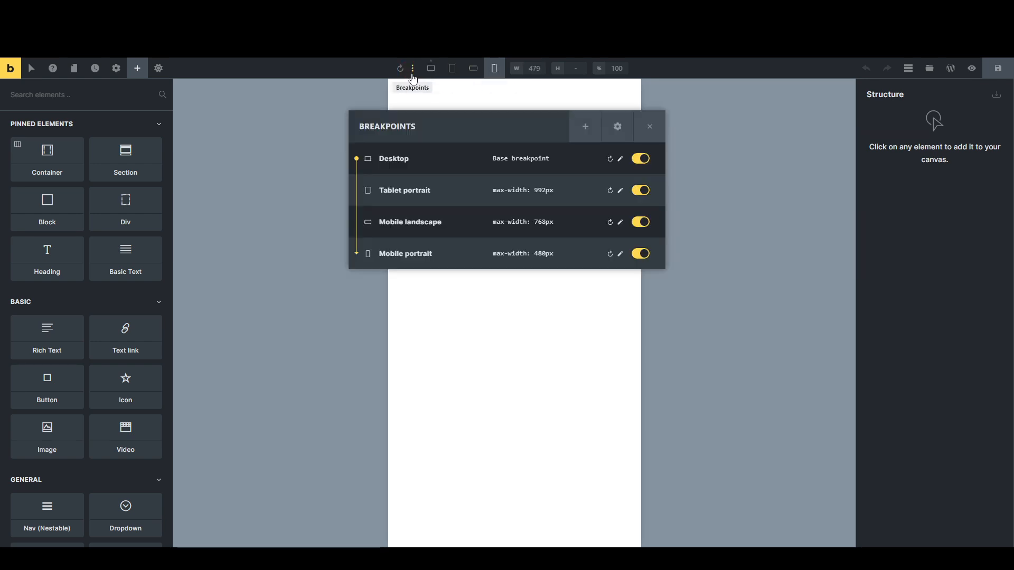
{"action": "left_click", "coordinate": [620, 254]}
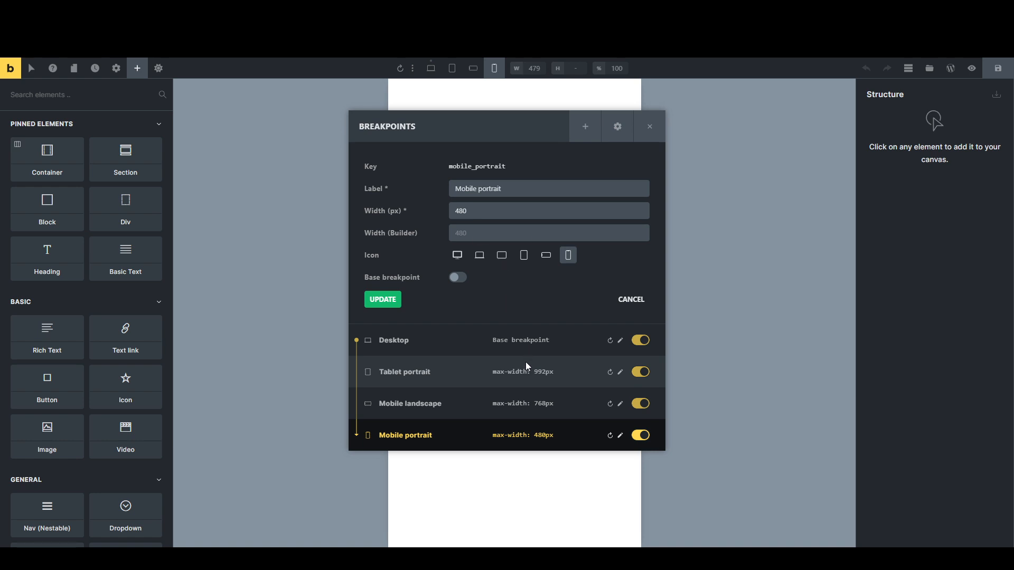
{"action": "left_click", "coordinate": [650, 127]}
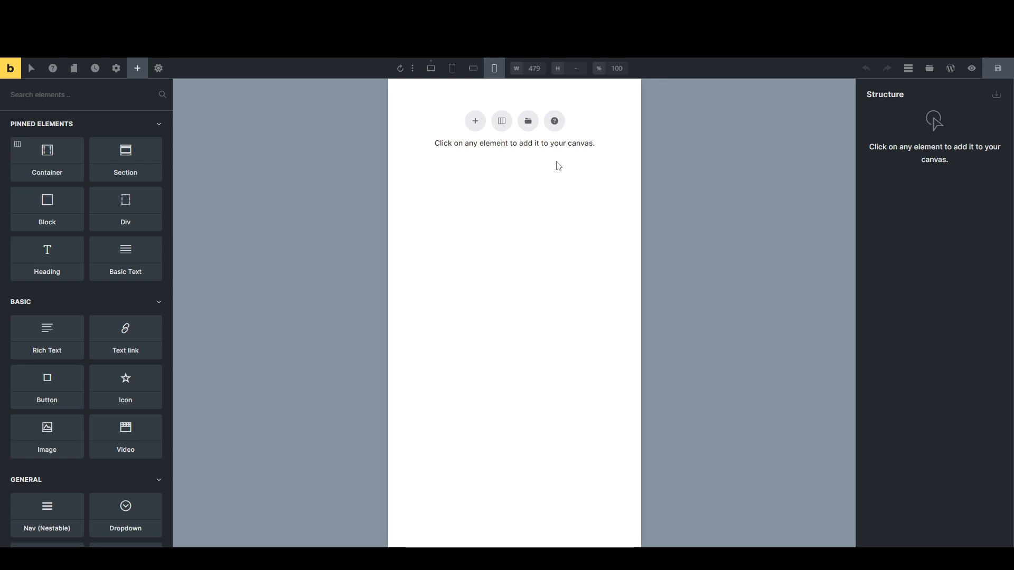
Step: Reload the Bricks builder and check the canvas width at the Mobile portrait breakpoint
{"action": "key", "text": "F5"}
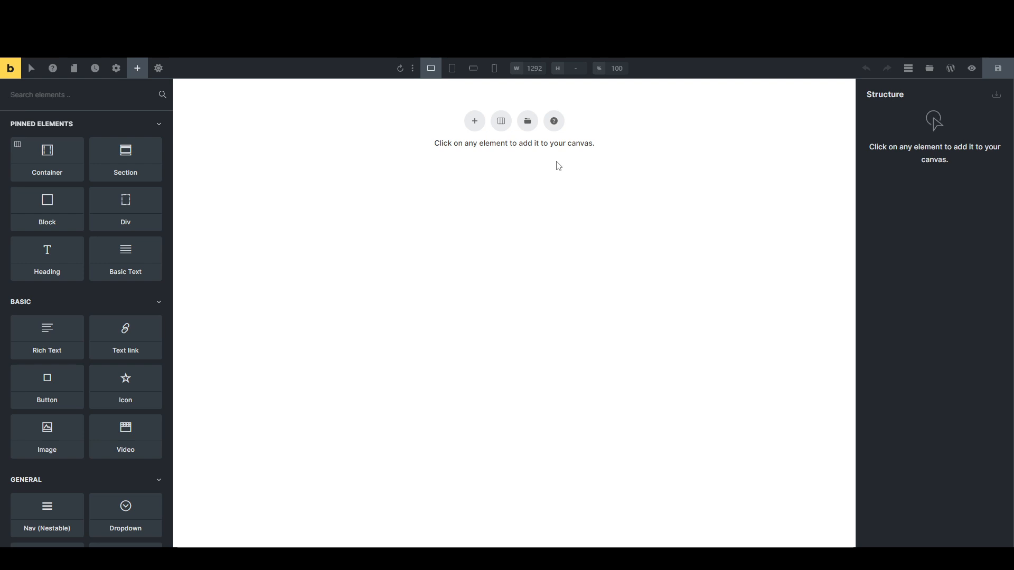
{"action": "left_click", "coordinate": [495, 68]}
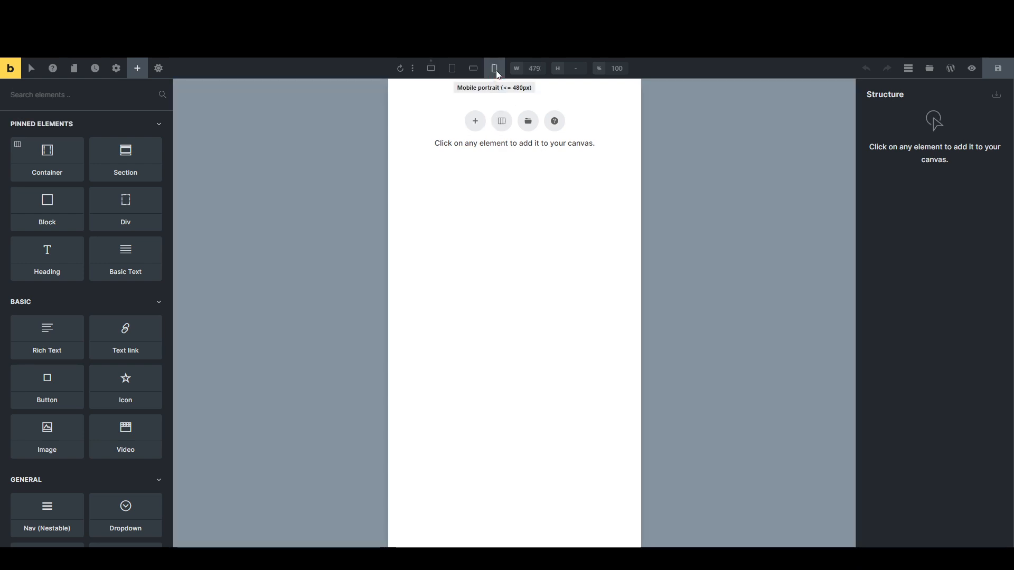
{"action": "double_click", "coordinate": [537, 68]}
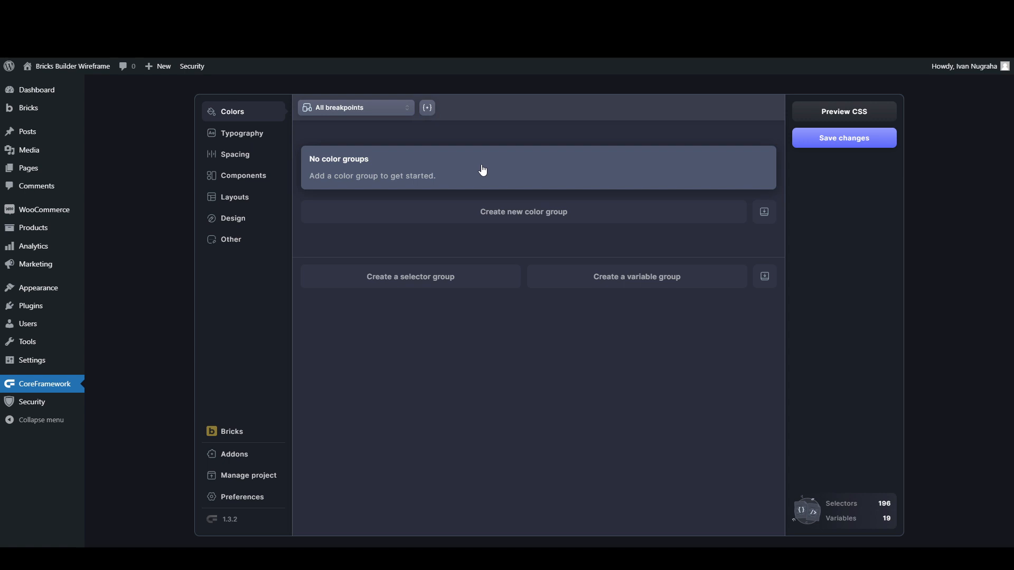
Step: Switch to CoreFramework and look through its Typography, Spacing, Components, Layouts, Design, Colors and Other sections
{"action": "right_click", "coordinate": [455, 171]}
{"action": "left_click", "coordinate": [547, 131]}
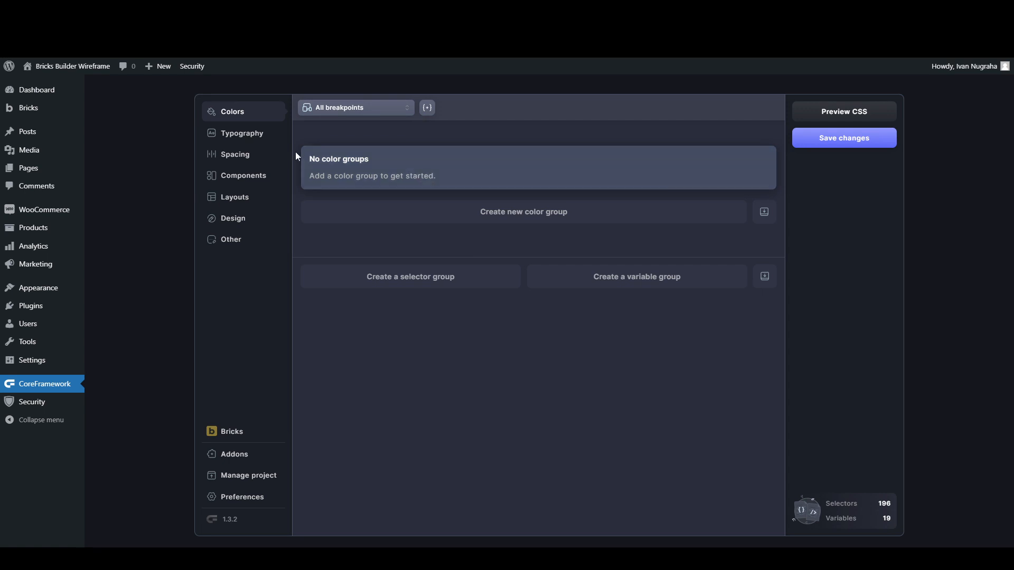
{"action": "left_click", "coordinate": [264, 135]}
{"action": "left_click", "coordinate": [257, 157]}
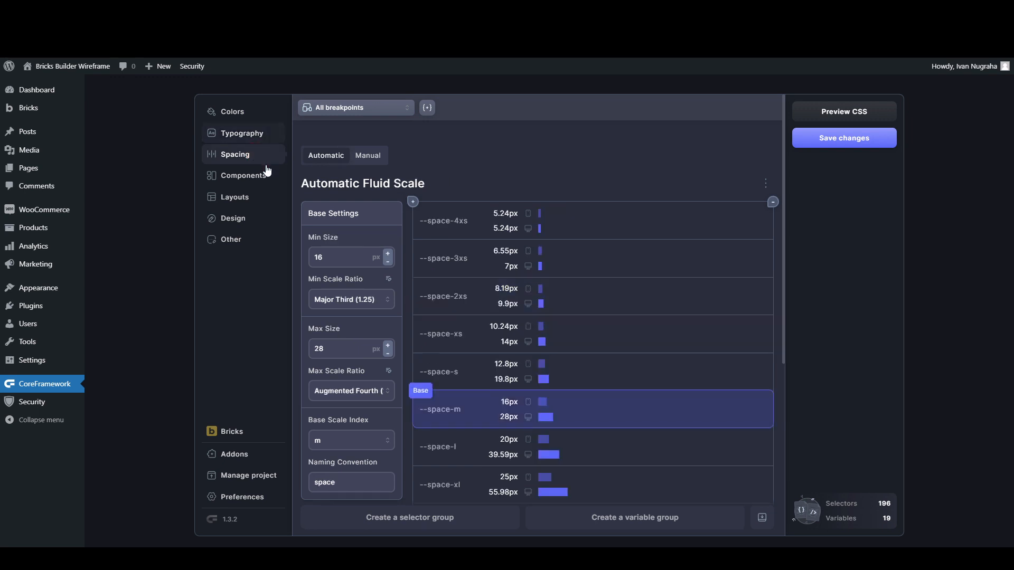
{"action": "left_click", "coordinate": [263, 174]}
{"action": "left_click", "coordinate": [260, 198]}
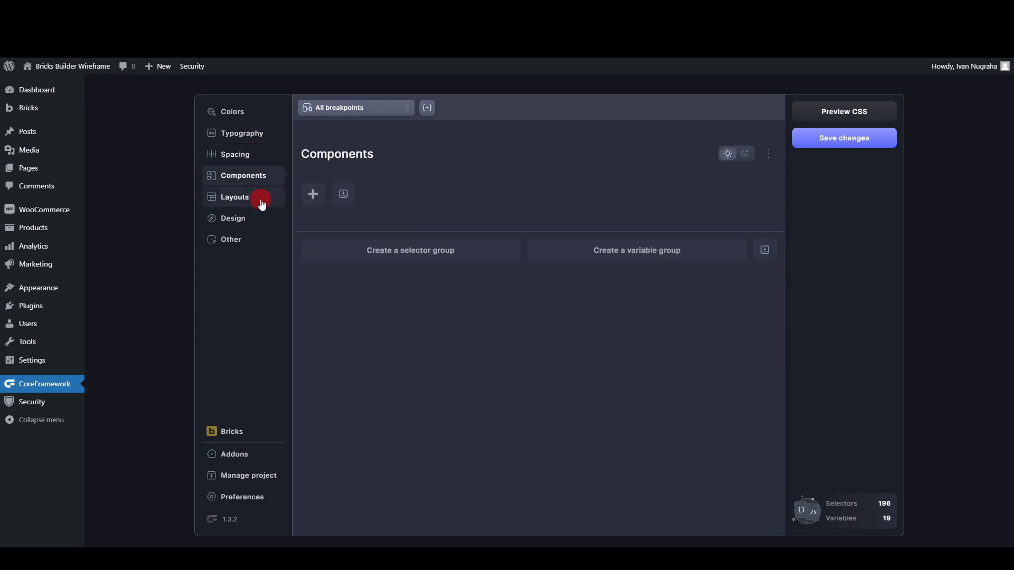
{"action": "left_click", "coordinate": [256, 219]}
{"action": "left_click", "coordinate": [250, 115]}
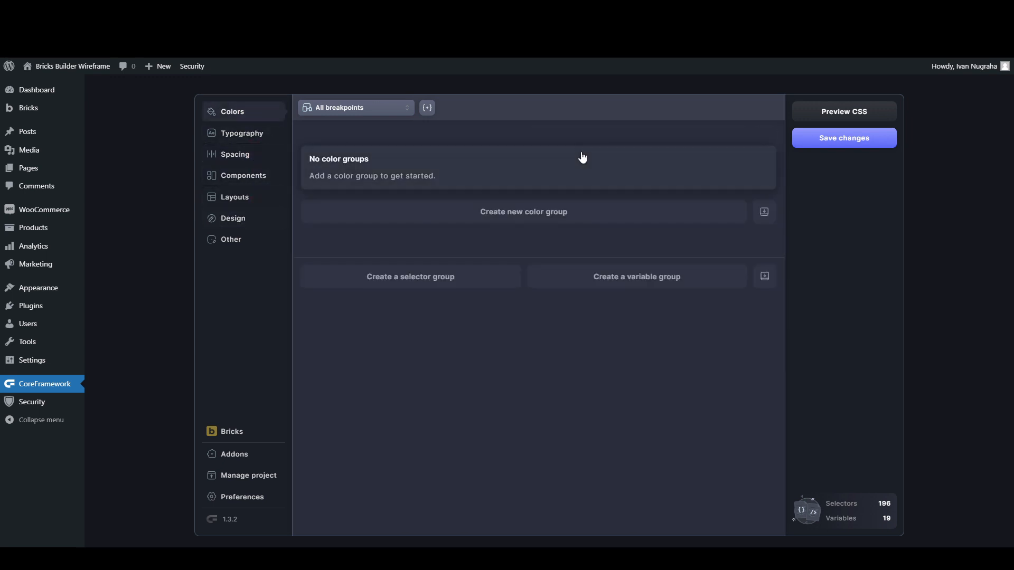
{"action": "left_click", "coordinate": [237, 243]}
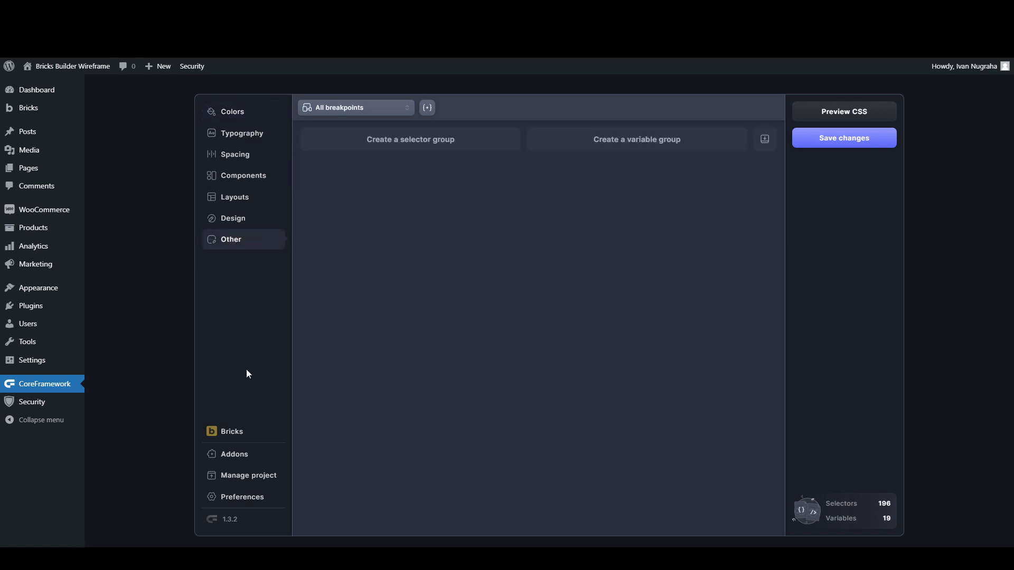
Step: Examine CoreFramework's project management page and its project and plugin preferences, including the reset and remove options
{"action": "left_click", "coordinate": [241, 475]}
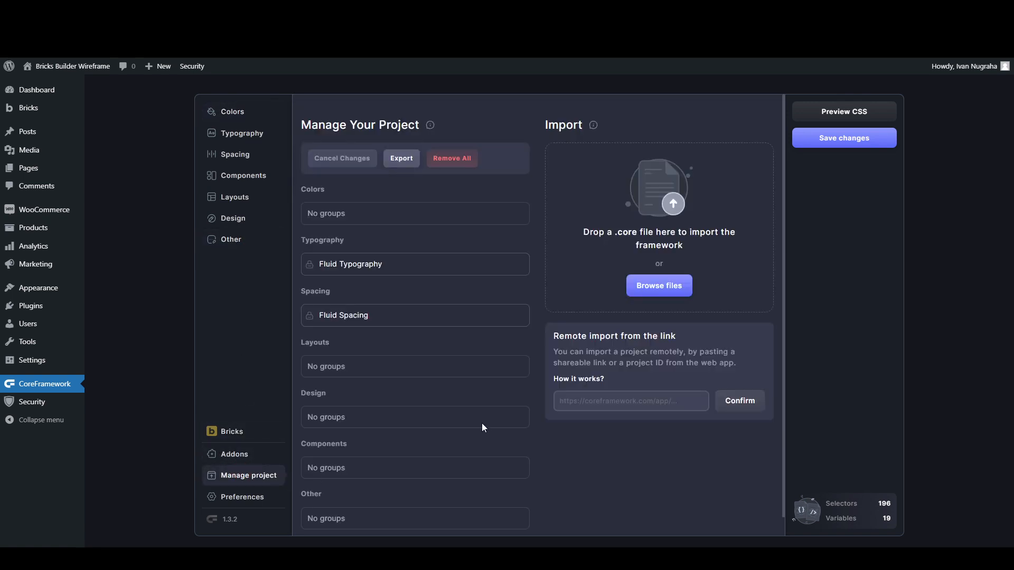
{"action": "left_click", "coordinate": [255, 497]}
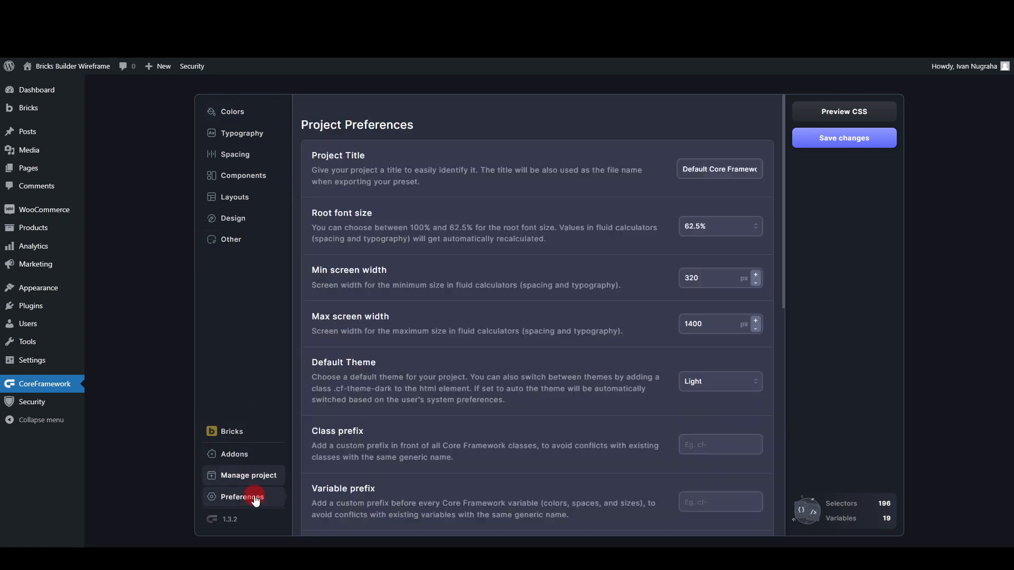
{"action": "scroll", "coordinate": [531, 394], "scroll_direction": "down", "scroll_amount": 10}
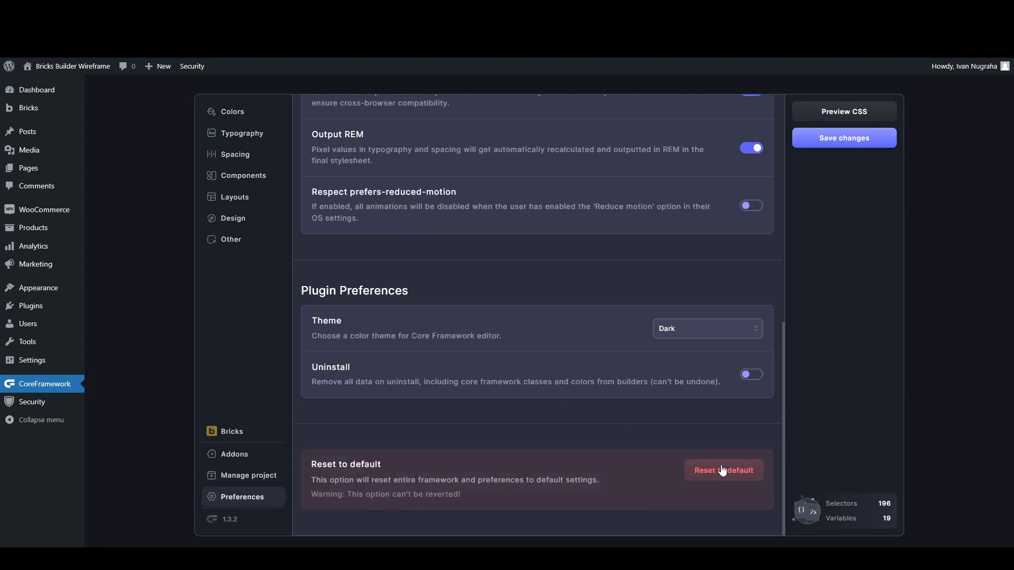
{"action": "left_click", "coordinate": [256, 475]}
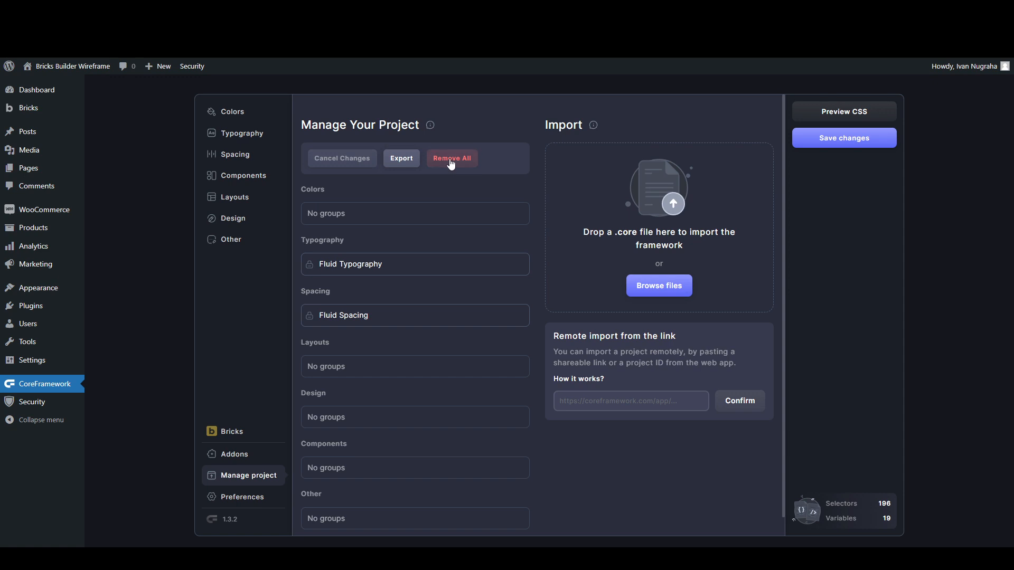
Step: Review the Colors section, the automatic fluid typography scale and the Spacing section for existing content
{"action": "left_click", "coordinate": [248, 111]}
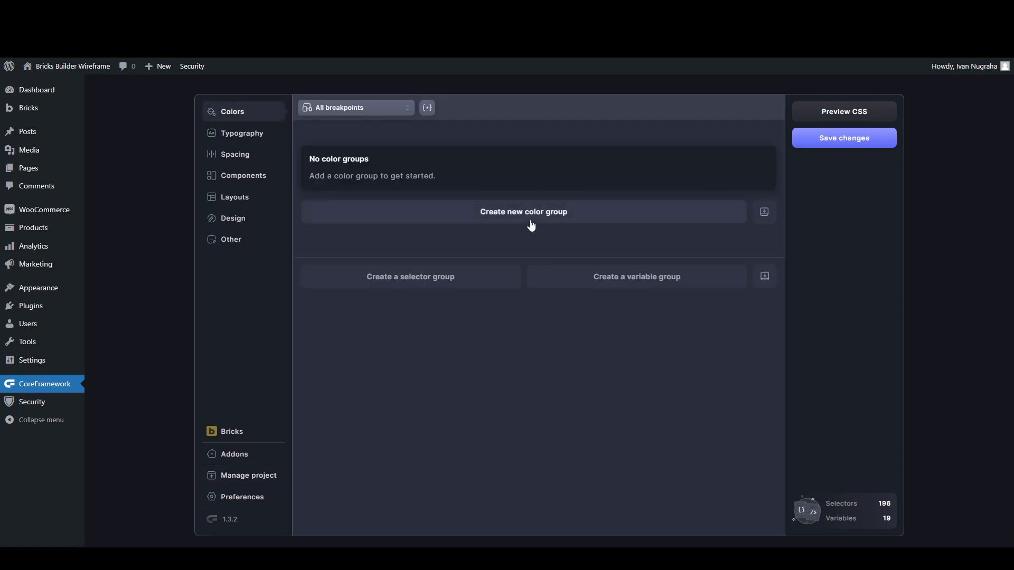
{"action": "left_click", "coordinate": [254, 140]}
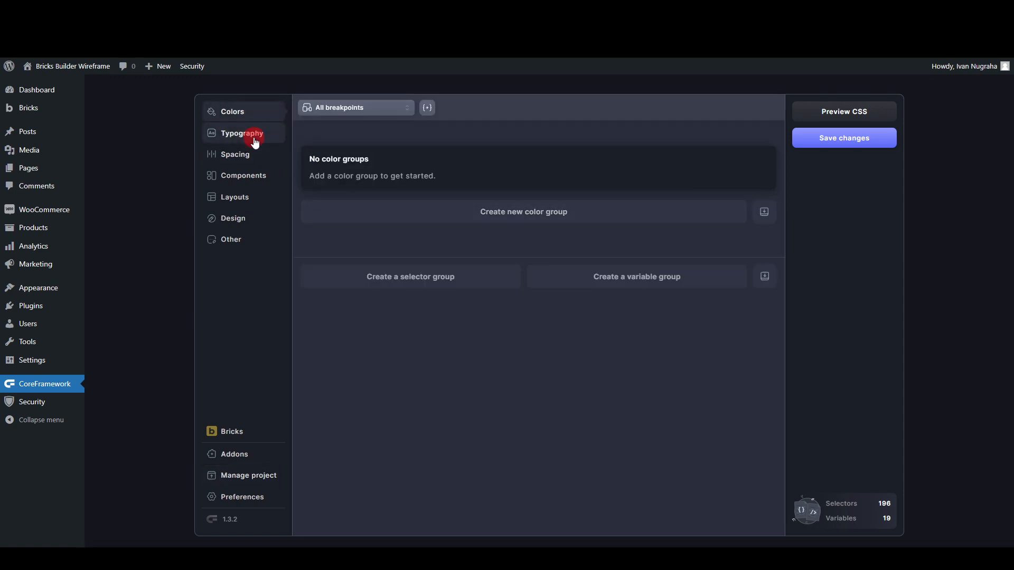
{"action": "scroll", "coordinate": [461, 293], "scroll_direction": "down", "scroll_amount": 5}
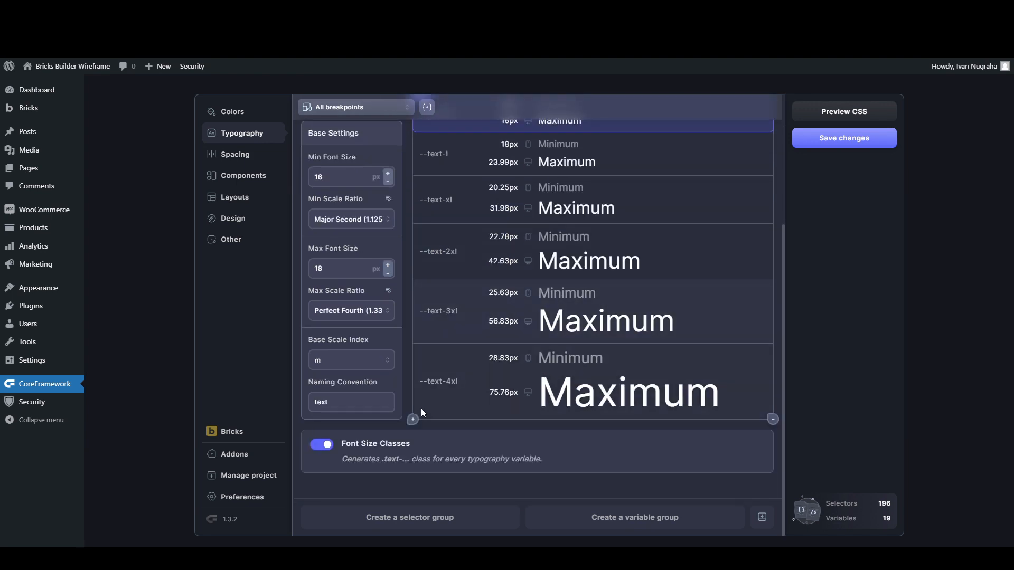
{"action": "scroll", "coordinate": [452, 349], "scroll_direction": "up", "scroll_amount": 5}
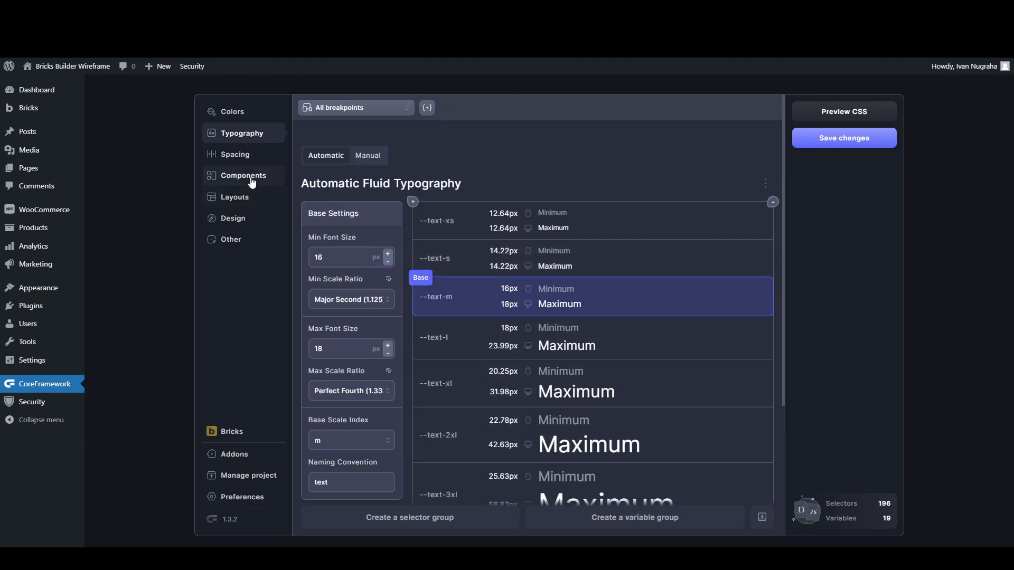
{"action": "left_click", "coordinate": [256, 158]}
{"action": "left_click", "coordinate": [249, 116]}
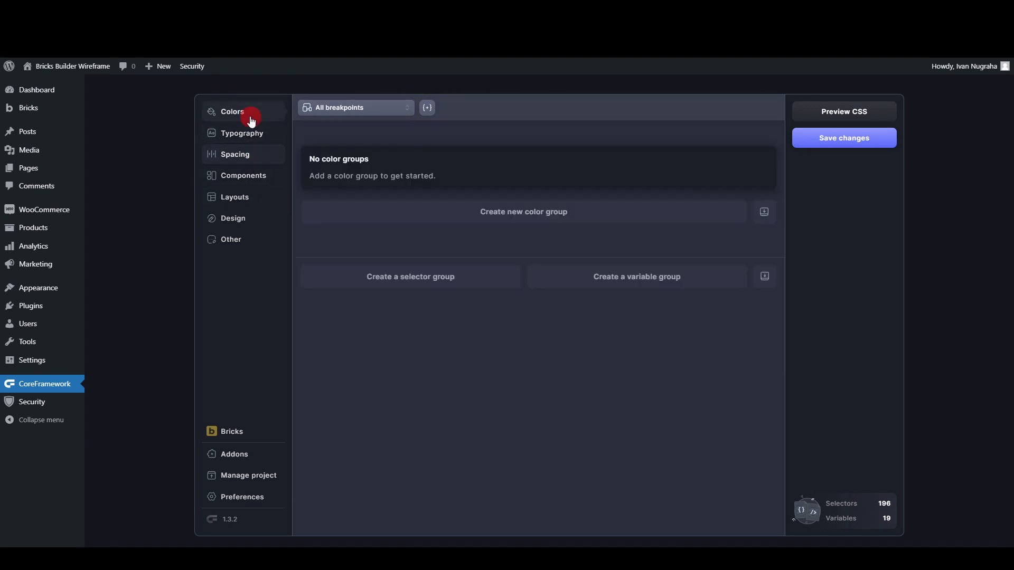
Step: Open CoreFramework's project management page with its export, removal and import options
{"action": "left_click", "coordinate": [254, 497]}
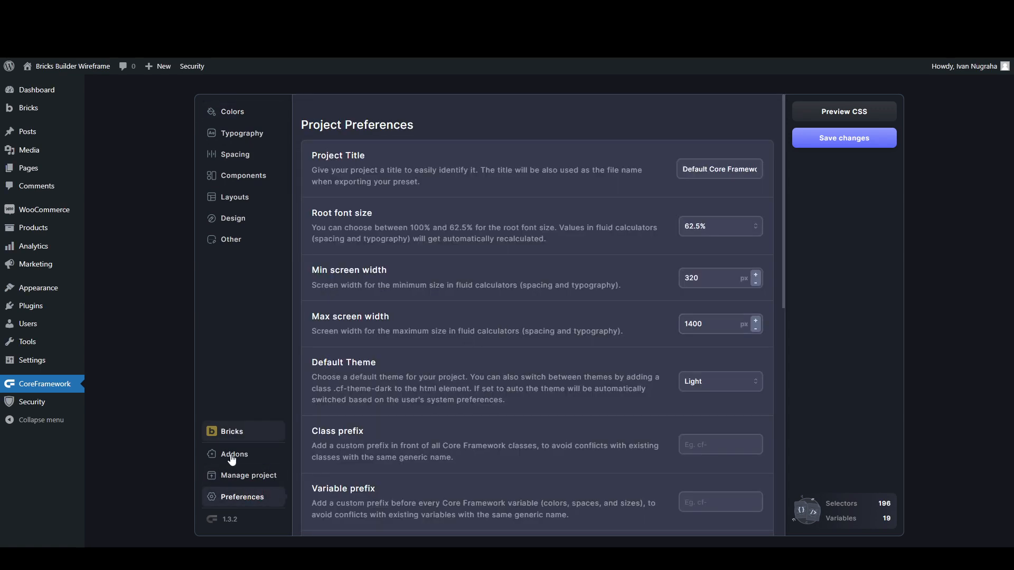
{"action": "left_click", "coordinate": [240, 477]}
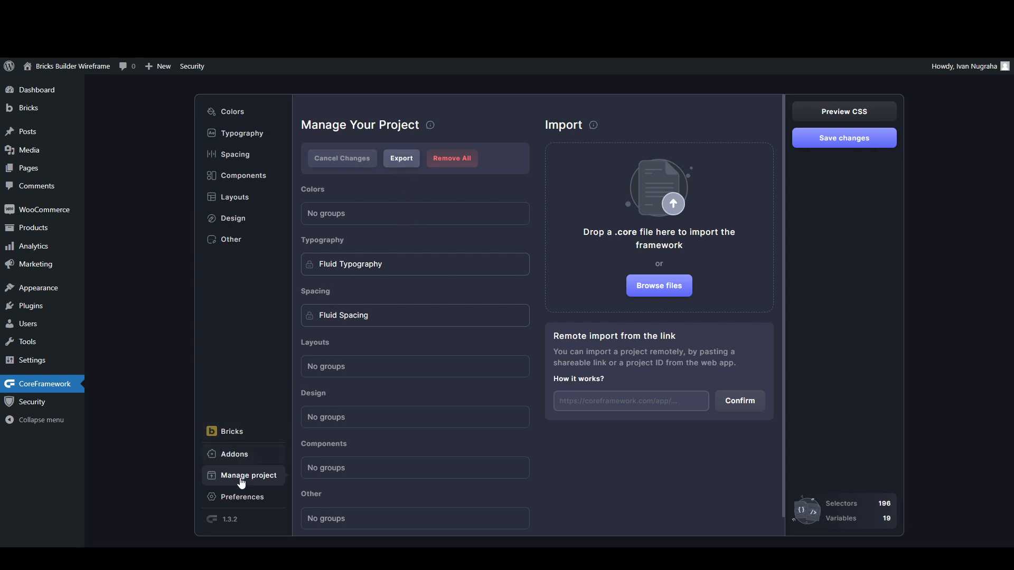
Step: Set the project title to My CSS Framework in the project preferences and save the changes
{"action": "left_click", "coordinate": [241, 496]}
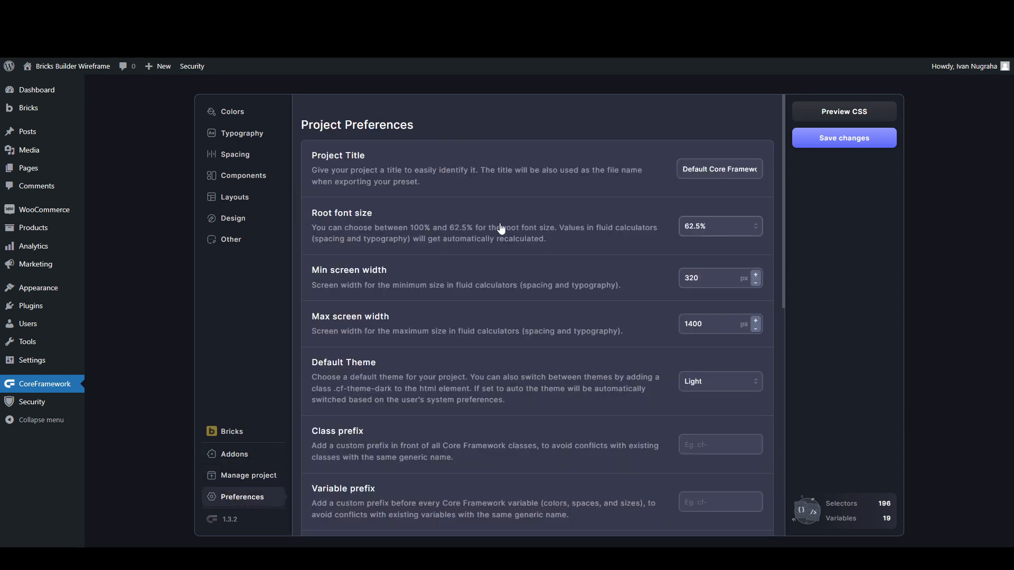
{"action": "triple_click", "coordinate": [698, 169]}
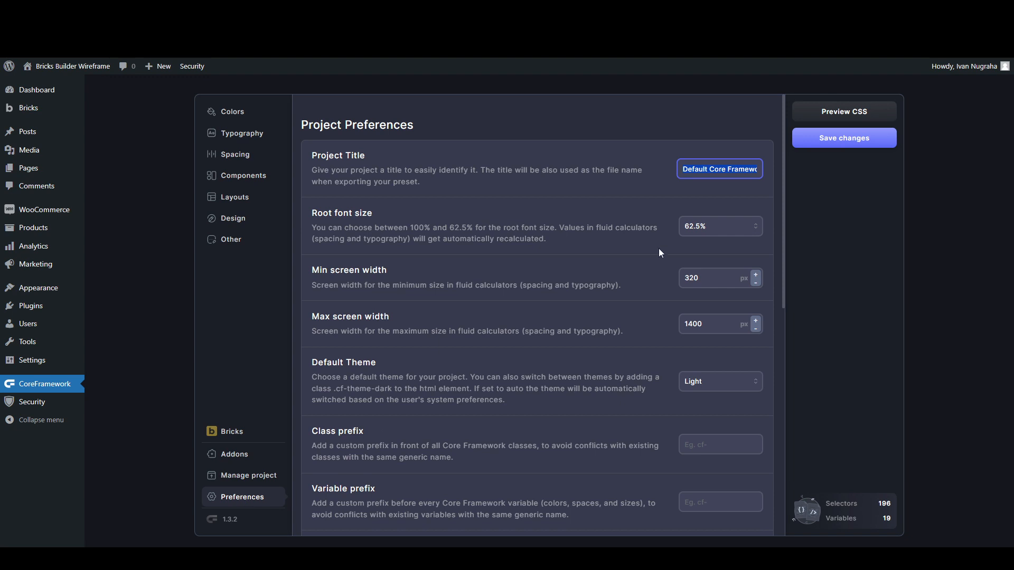
{"action": "triple_click", "coordinate": [709, 173]}
{"action": "type", "text": "CSS Framwe"}
{"action": "key", "text": "BackSpace"}
{"action": "type", "text": "ework"}
{"action": "left_click", "coordinate": [683, 169]}
{"action": "type", "text": "My"}
{"action": "left_click", "coordinate": [840, 141]}
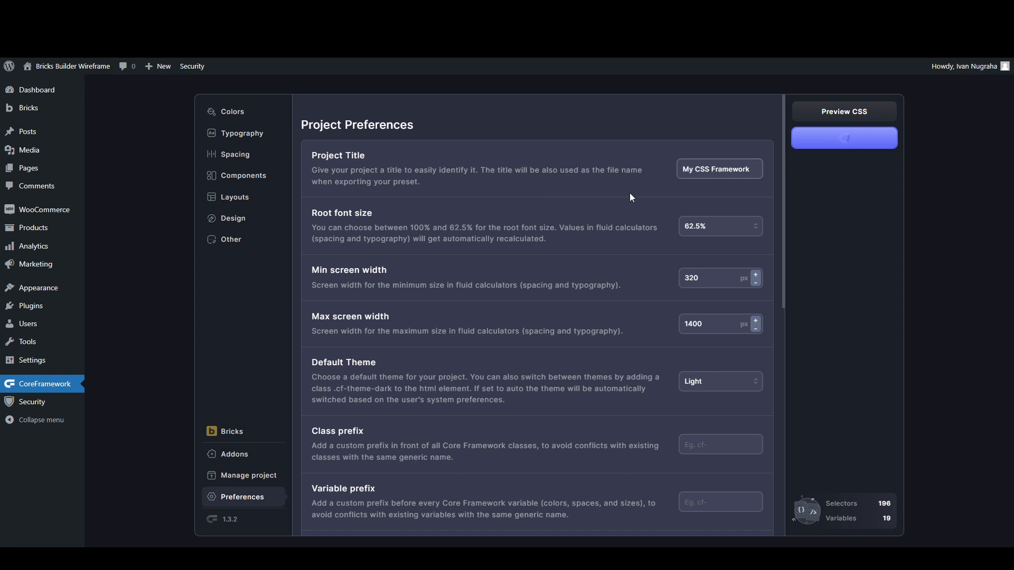
{"action": "scroll", "coordinate": [622, 198], "scroll_direction": "down", "scroll_amount": 8}
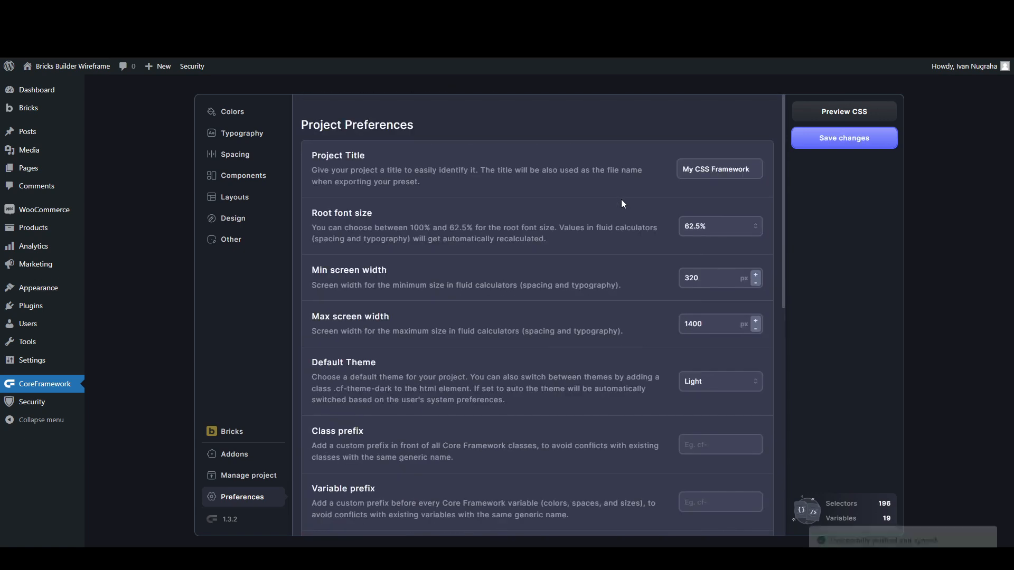
Step: Preview the project's generated CSS and read through its padding and margin utility classes
{"action": "left_click", "coordinate": [841, 119]}
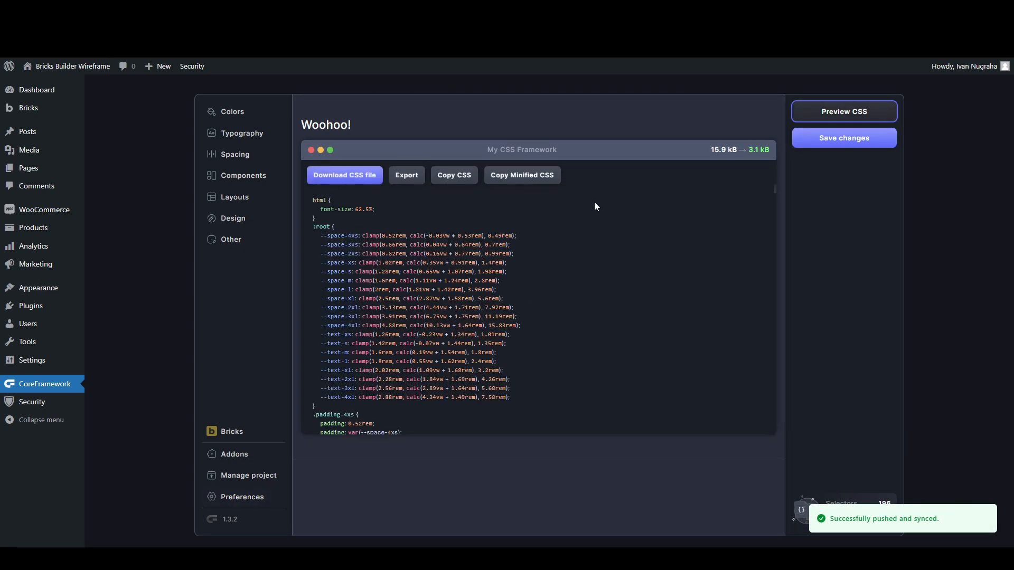
{"action": "scroll", "coordinate": [485, 249], "scroll_direction": "down", "scroll_amount": 2}
{"action": "scroll", "coordinate": [480, 249], "scroll_direction": "up", "scroll_amount": 2}
{"action": "scroll", "coordinate": [465, 262], "scroll_direction": "down", "scroll_amount": 10}
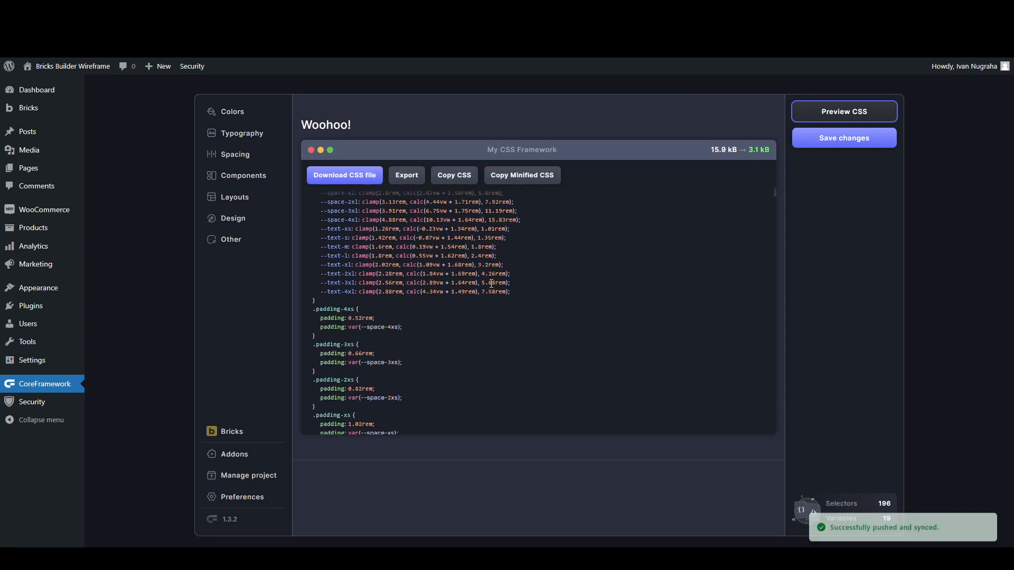
{"action": "scroll", "coordinate": [430, 297], "scroll_direction": "down", "scroll_amount": 8}
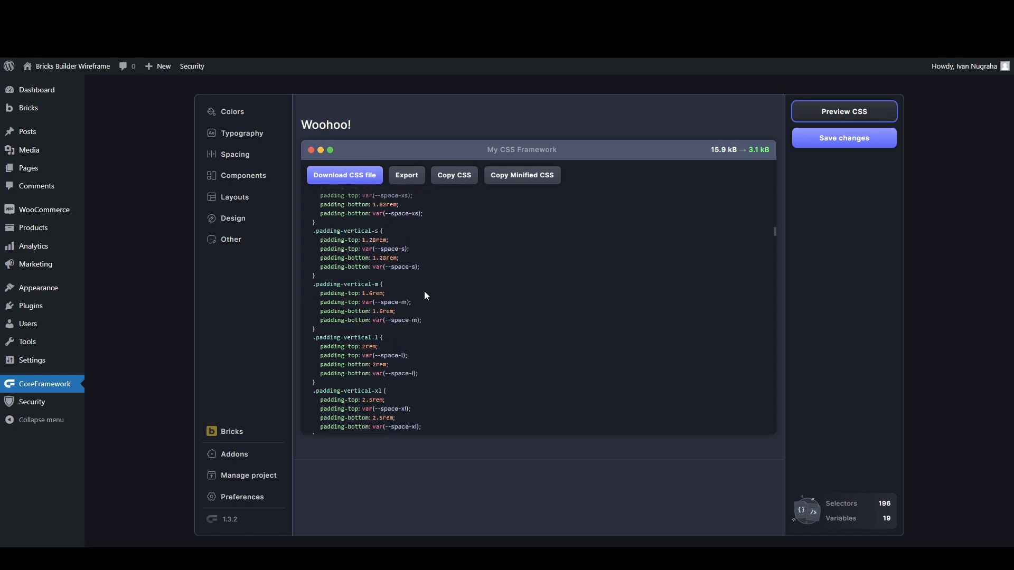
{"action": "scroll", "coordinate": [427, 297], "scroll_direction": "down", "scroll_amount": 10}
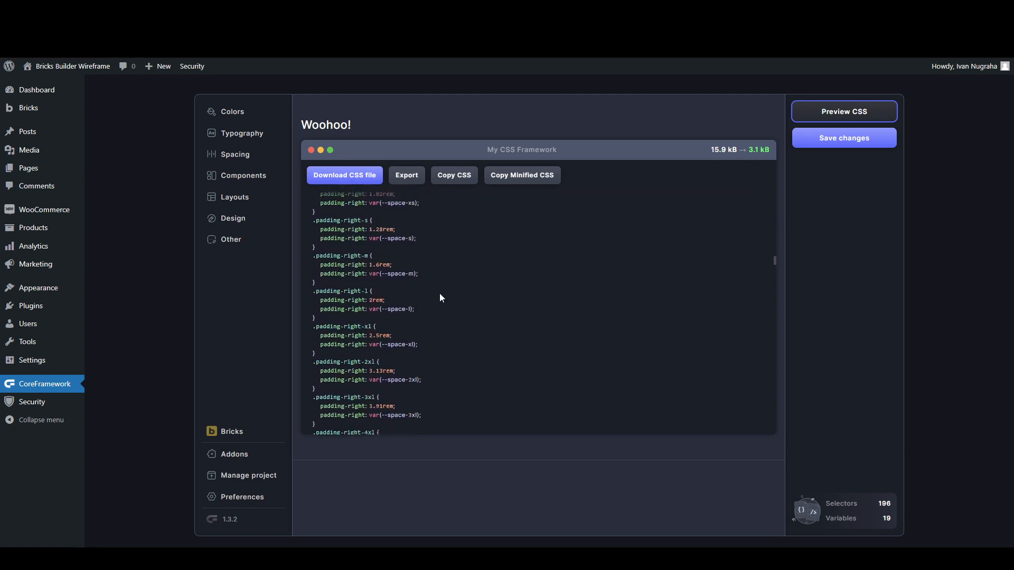
{"action": "scroll", "coordinate": [343, 396], "scroll_direction": "up", "scroll_amount": 10}
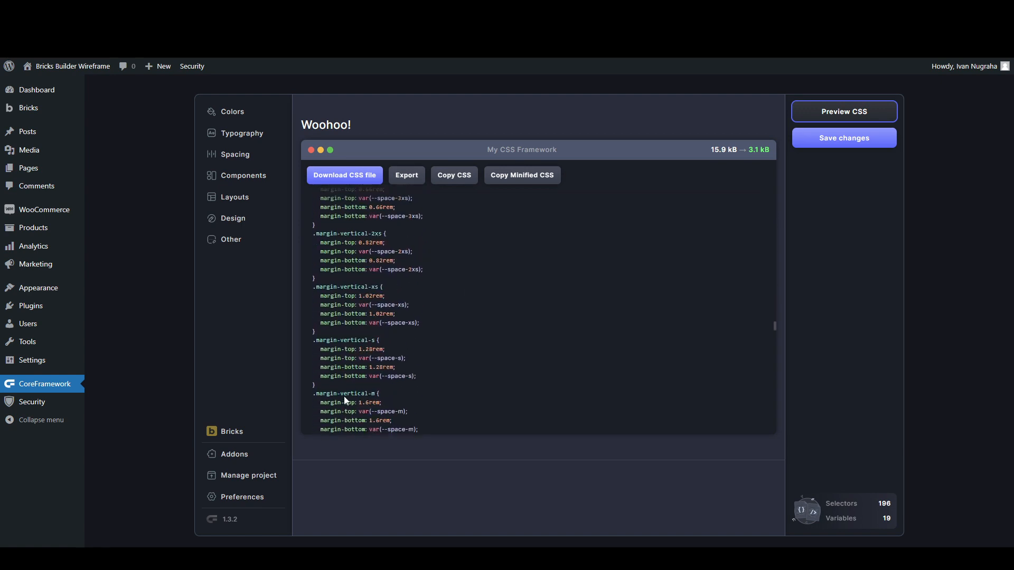
{"action": "scroll", "coordinate": [351, 335], "scroll_direction": "up", "scroll_amount": 10}
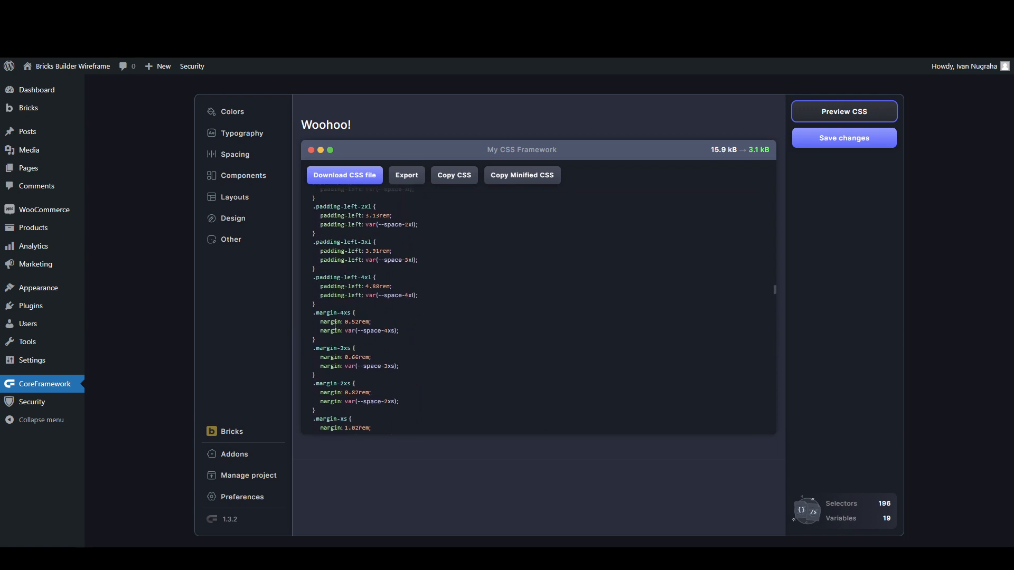
{"action": "scroll", "coordinate": [344, 263], "scroll_direction": "up", "scroll_amount": 10}
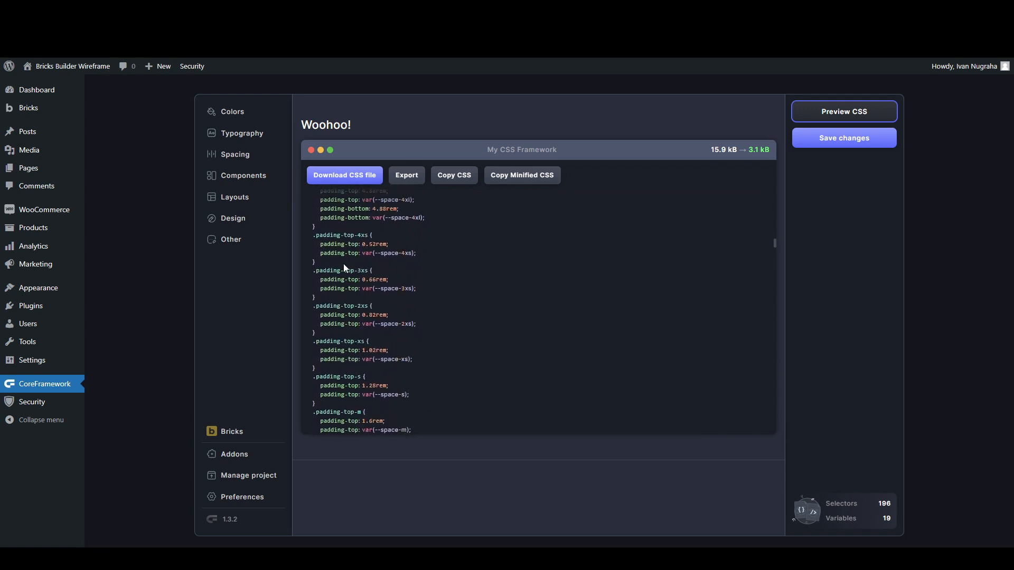
{"action": "scroll", "coordinate": [344, 266], "scroll_direction": "up", "scroll_amount": 10}
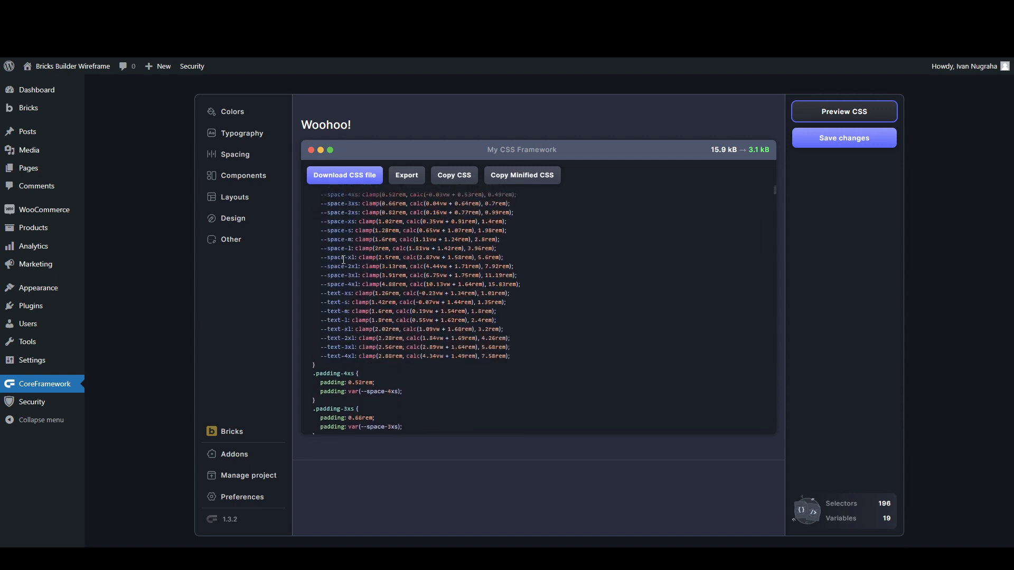
Step: Examine the spacing and text variables in the root block and the text size classes near the end of the CSS
{"action": "left_click_drag", "start_coordinate": [327, 235], "coordinate": [388, 247]}
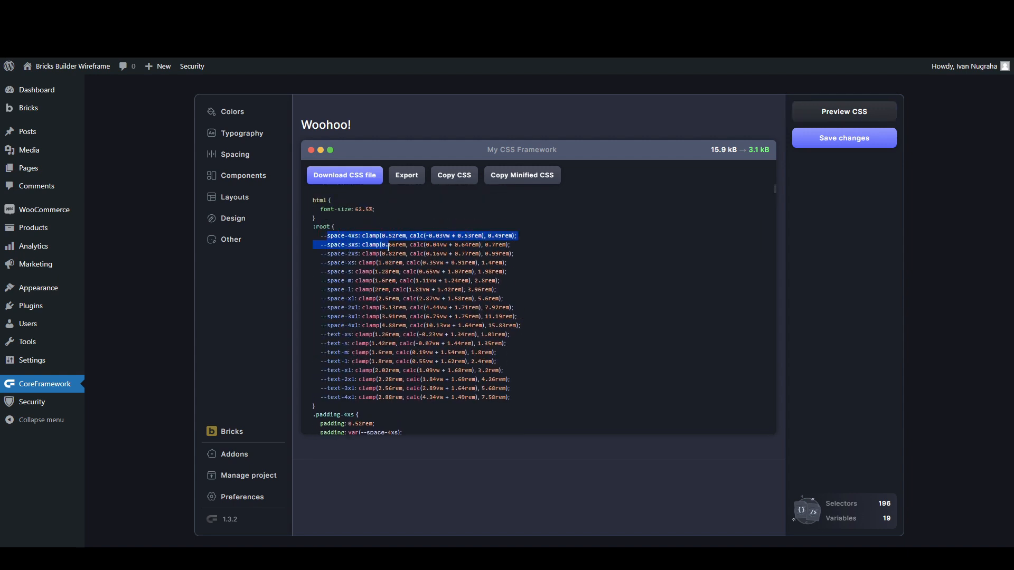
{"action": "left_click_drag", "start_coordinate": [512, 397], "coordinate": [314, 373]}
{"action": "scroll", "coordinate": [345, 343], "scroll_direction": "down", "scroll_amount": 1}
{"action": "scroll", "coordinate": [528, 331], "scroll_direction": "down", "scroll_amount": 10}
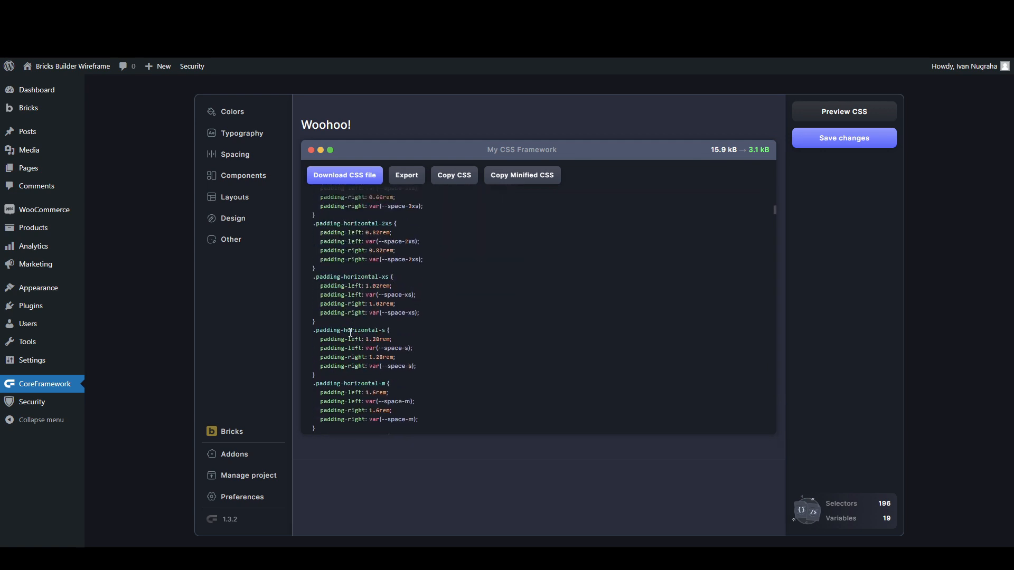
{"action": "left_click_drag", "start_coordinate": [771, 249], "coordinate": [763, 423]}
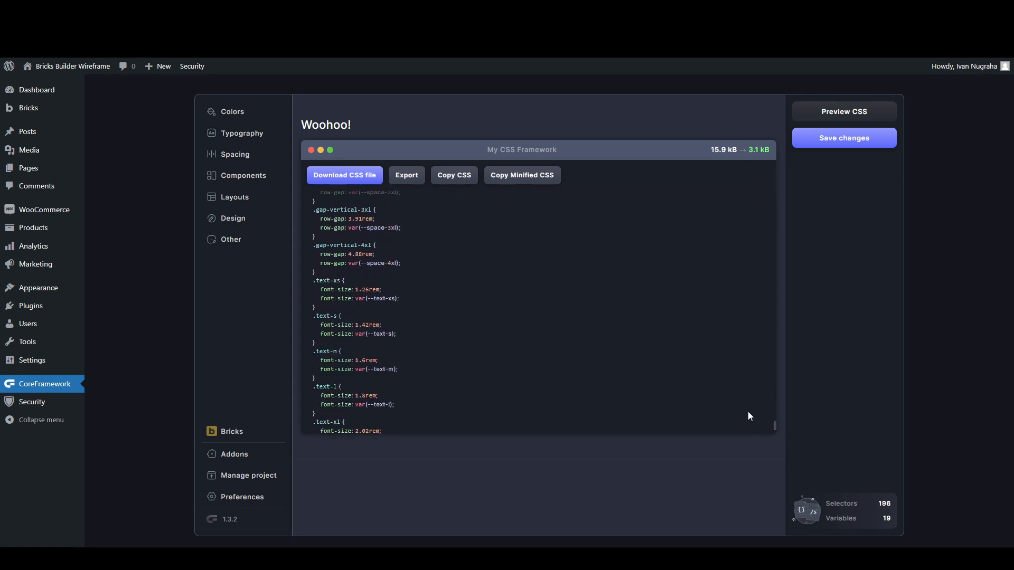
{"action": "mouse_move", "coordinate": [315, 387]}
{"action": "left_mouse_down"}
{"action": "mouse_move", "coordinate": [341, 395]}
{"action": "mouse_move", "coordinate": [320, 396]}
{"action": "left_mouse_up"}
Step: Create a new color group in the Colors section and name it Identity
{"action": "left_click", "coordinate": [233, 115]}
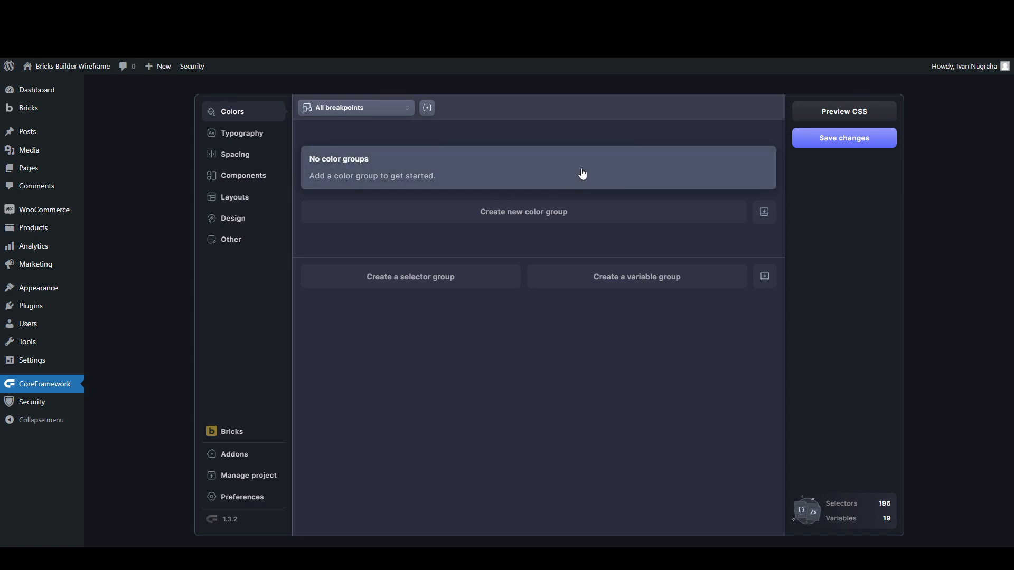
{"action": "left_click", "coordinate": [442, 170]}
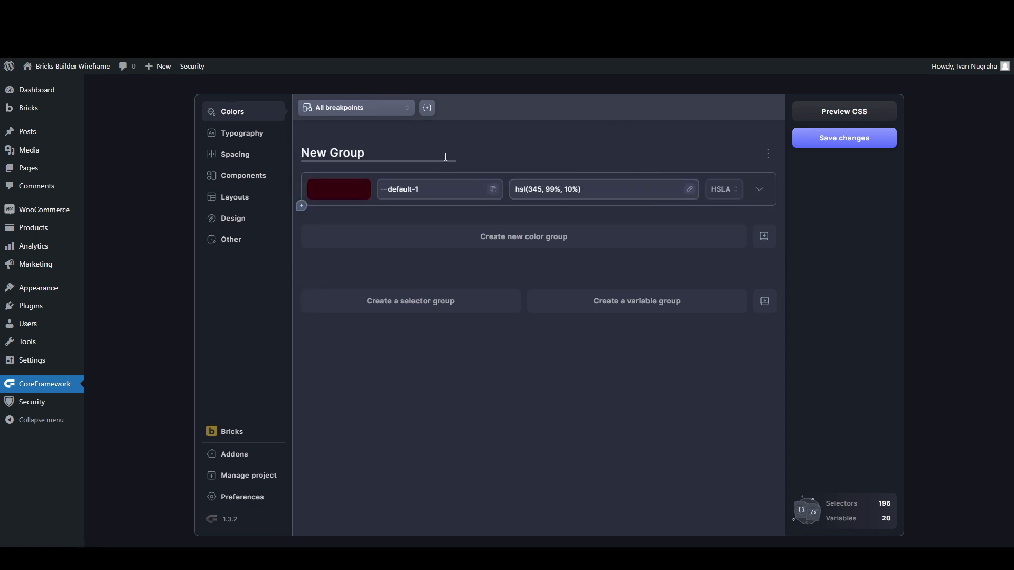
{"action": "triple_click", "coordinate": [325, 152]}
{"action": "type", "text": "Ident"}
{"action": "key", "text": "ctrl+a"}
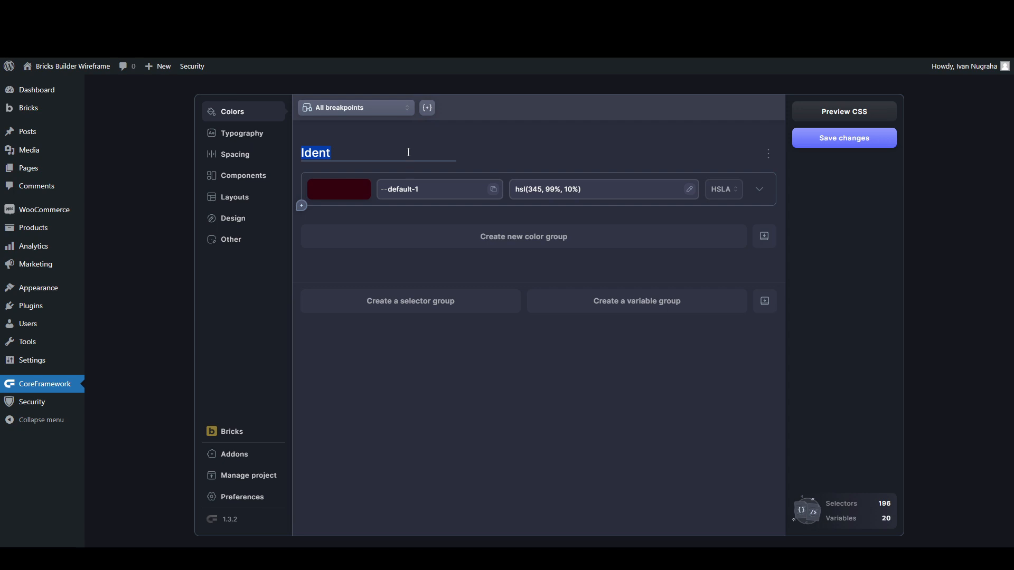
{"action": "key", "text": "Right"}
{"action": "type", "text": "ity"}
{"action": "left_click", "coordinate": [58, 11]}
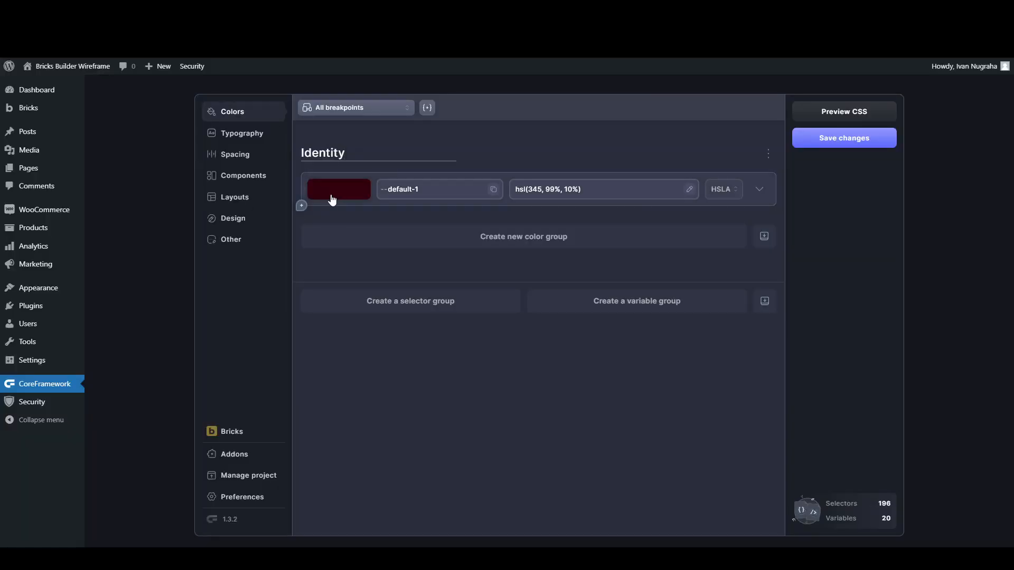
Step: Change the Identity group's default color to a brighter red, hsla(345, 100%, 40%, 1)
{"action": "left_click", "coordinate": [333, 197]}
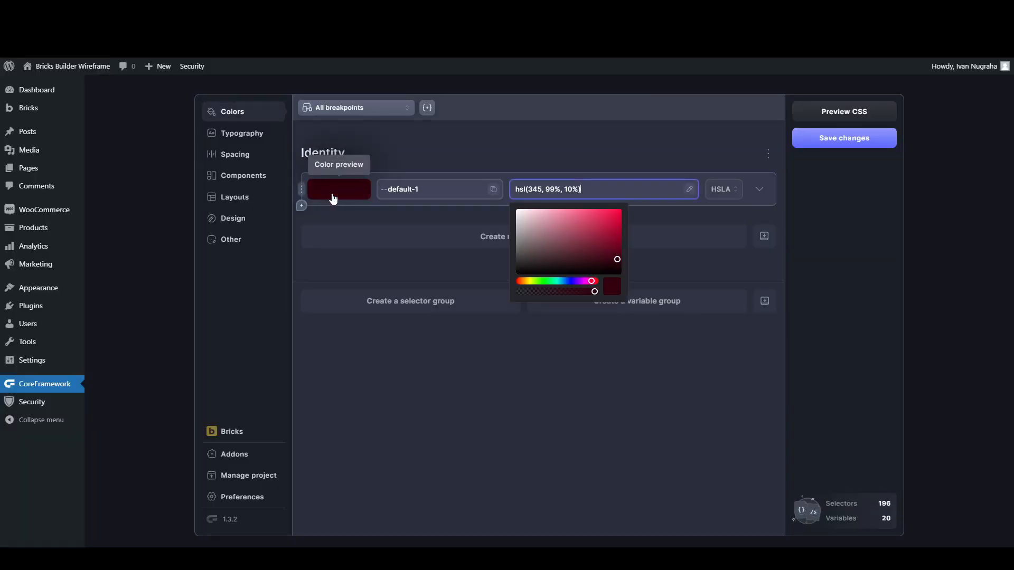
{"action": "left_click_drag", "start_coordinate": [597, 258], "coordinate": [620, 224]}
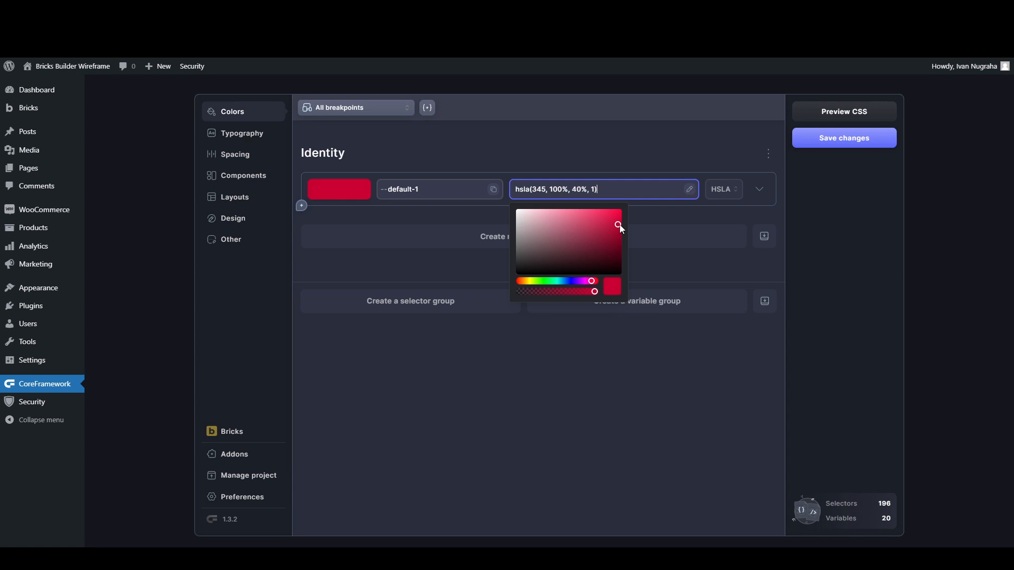
{"action": "left_click", "coordinate": [651, 219]}
Step: Look through the available color formats, try HSL for the red color, and return it to HSLA
{"action": "left_click", "coordinate": [727, 189]}
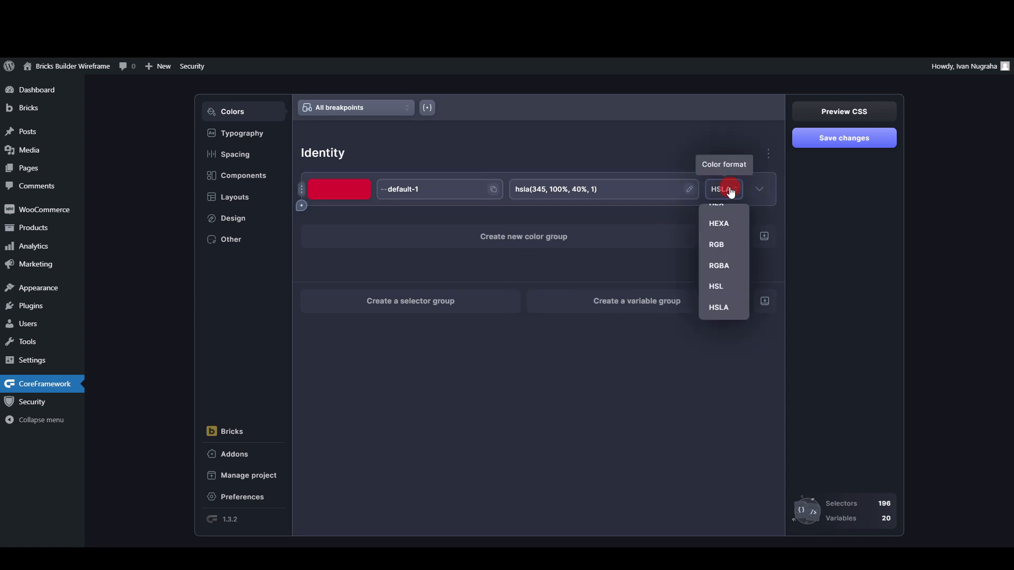
{"action": "scroll", "coordinate": [721, 247], "scroll_direction": "down", "scroll_amount": 1}
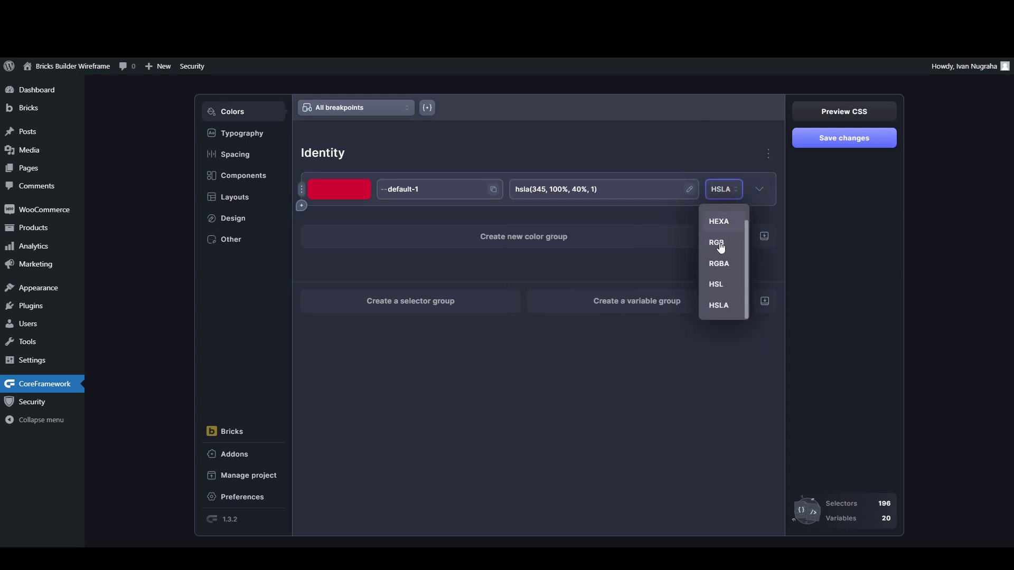
{"action": "scroll", "coordinate": [721, 247], "scroll_direction": "up", "scroll_amount": 1}
{"action": "scroll", "coordinate": [722, 302], "scroll_direction": "down", "scroll_amount": 1}
{"action": "left_click", "coordinate": [721, 290]}
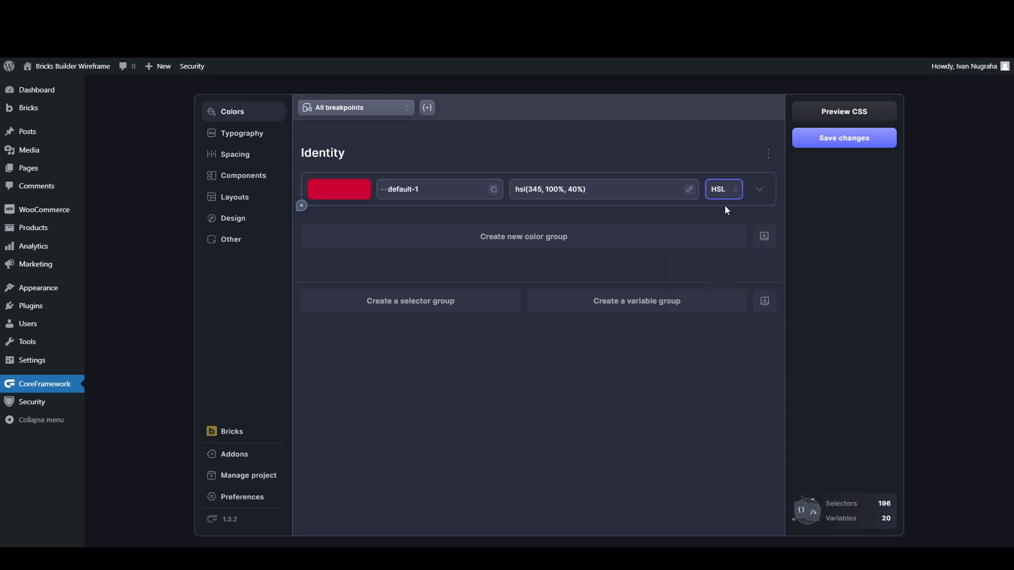
{"action": "left_click", "coordinate": [728, 193]}
{"action": "scroll", "coordinate": [718, 301], "scroll_direction": "down", "scroll_amount": 1}
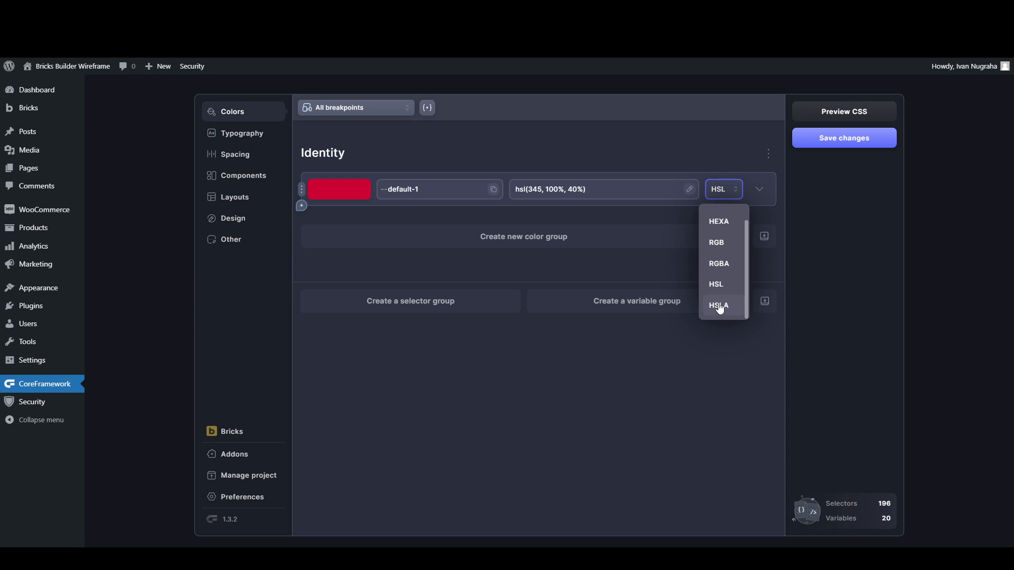
{"action": "left_click", "coordinate": [717, 287]}
{"action": "left_click", "coordinate": [725, 189]}
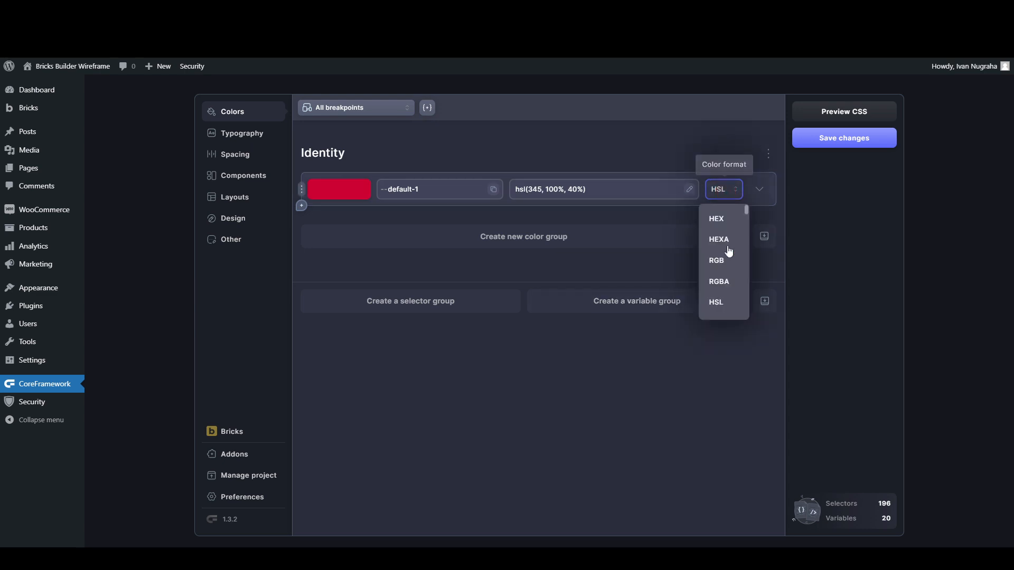
{"action": "scroll", "coordinate": [726, 285], "scroll_direction": "down", "scroll_amount": 1}
{"action": "left_click", "coordinate": [724, 310]}
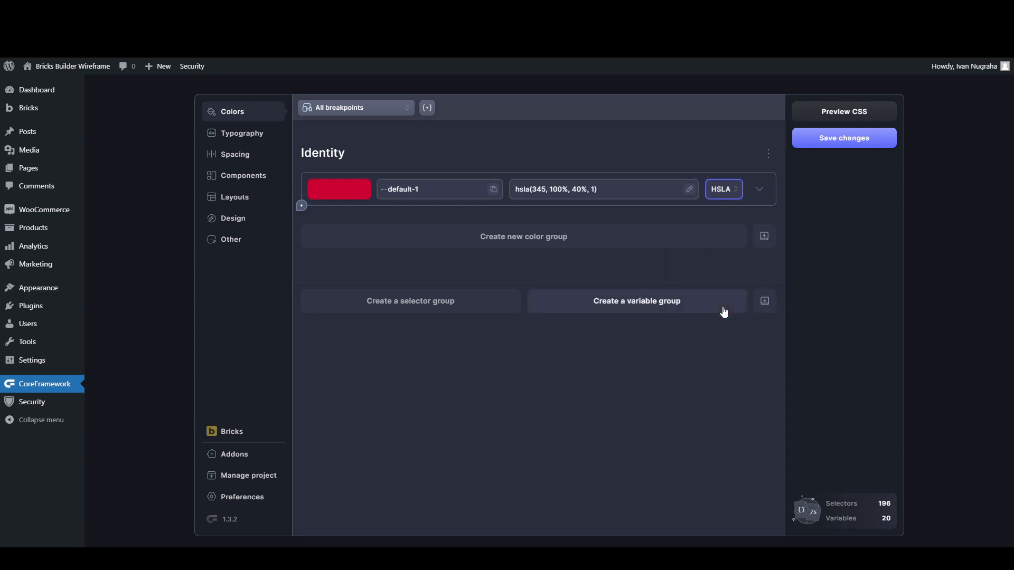
Step: Expand the red color's options and try generating text utility classes for it, turning the option back off
{"action": "left_click", "coordinate": [758, 191]}
{"action": "left_click", "coordinate": [759, 191]}
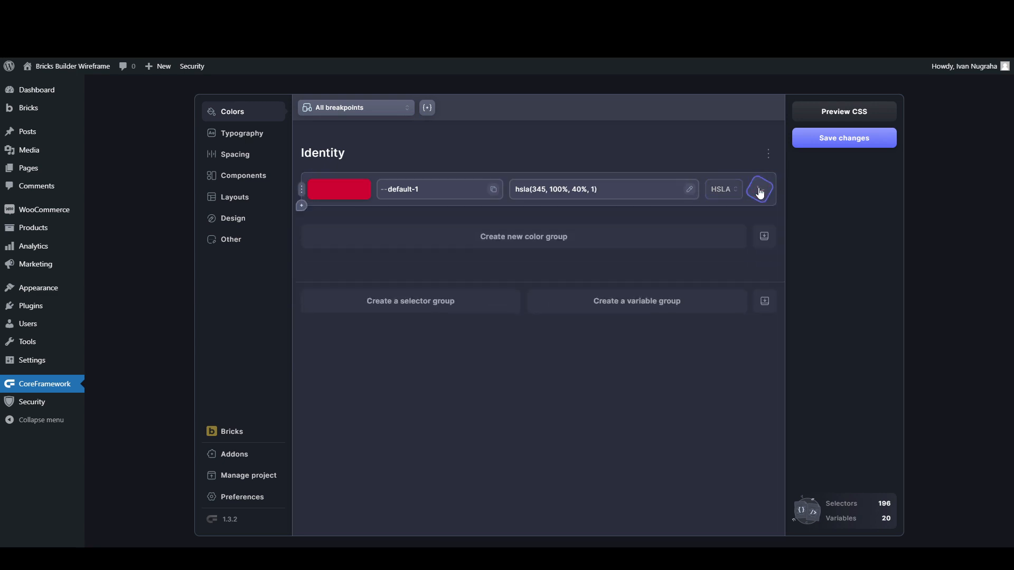
{"action": "left_click", "coordinate": [759, 192]}
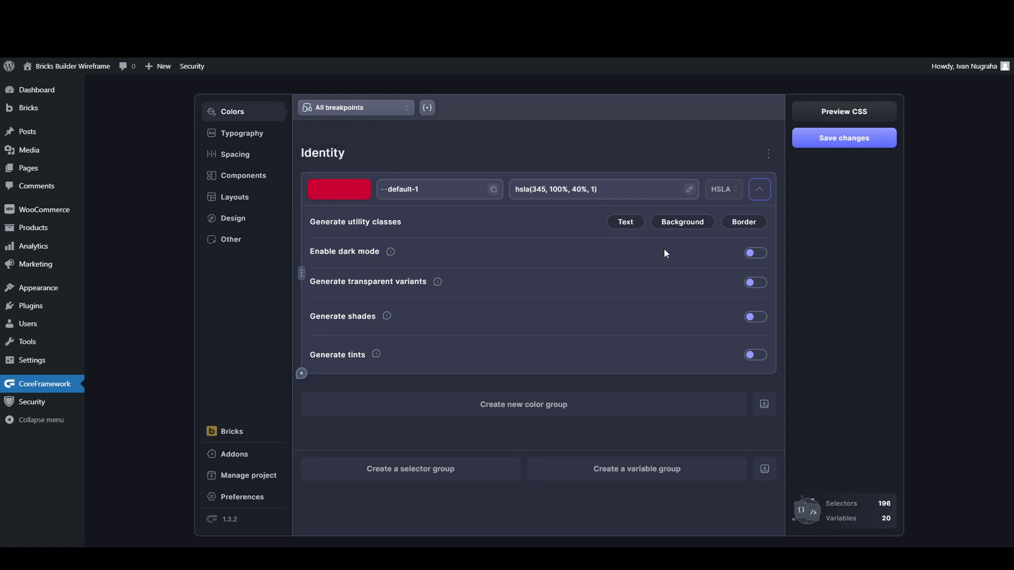
{"action": "left_click", "coordinate": [632, 226]}
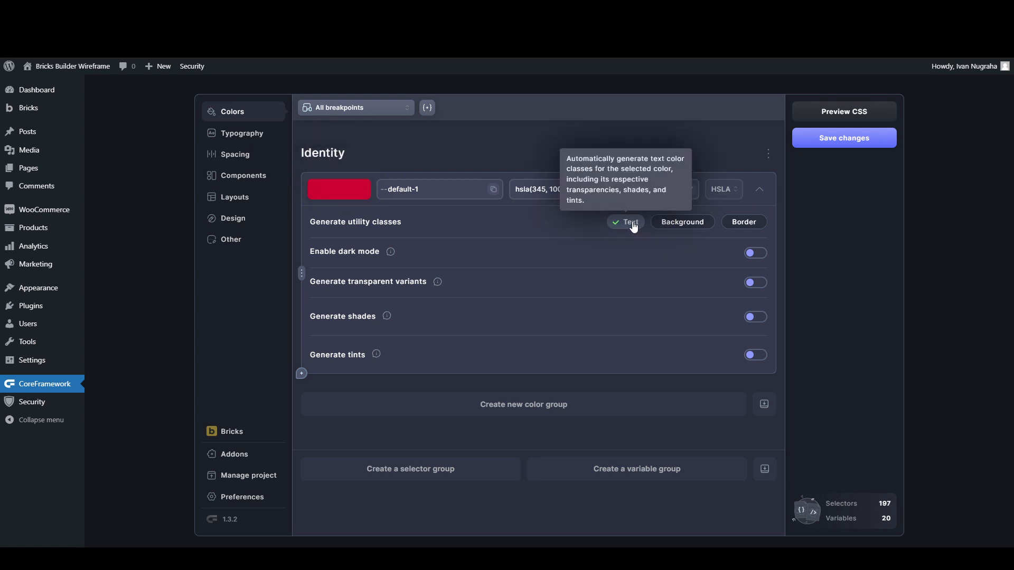
{"action": "left_click", "coordinate": [633, 226]}
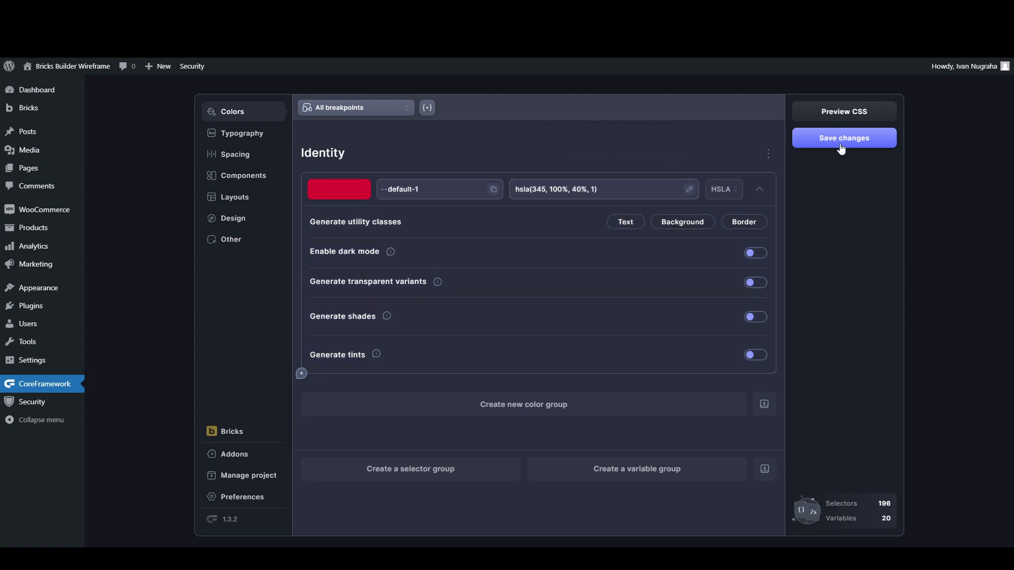
Step: Save the changes and check the default-1 color variable and its value in the generated CSS preview
{"action": "left_click", "coordinate": [843, 138]}
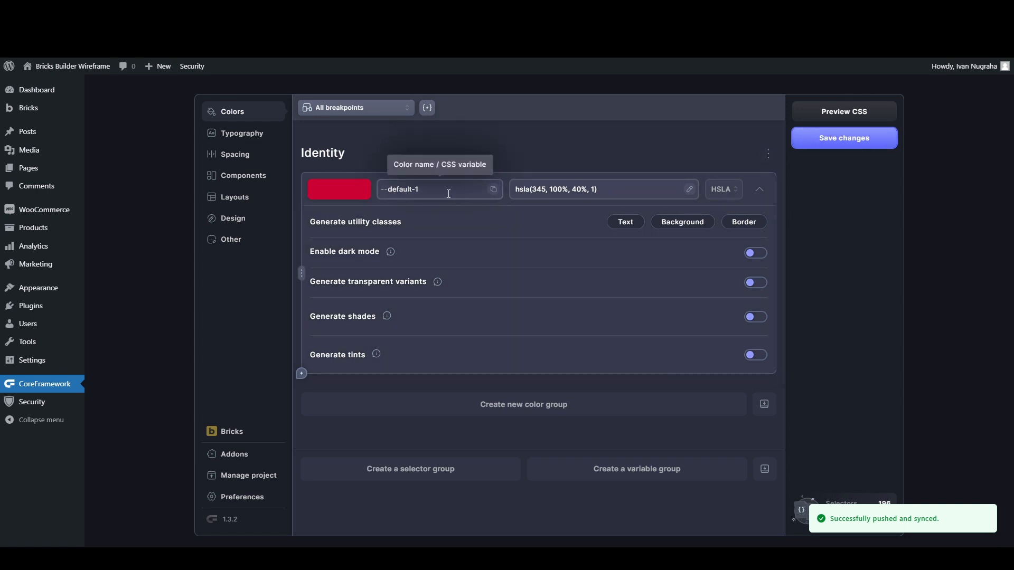
{"action": "left_click_drag", "start_coordinate": [436, 193], "coordinate": [388, 191]}
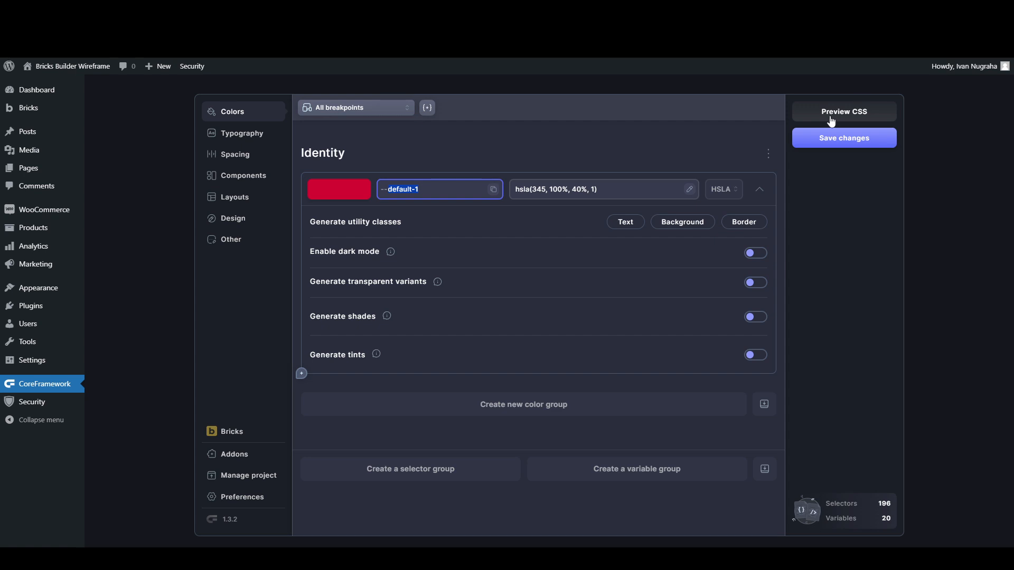
{"action": "left_click", "coordinate": [830, 113]}
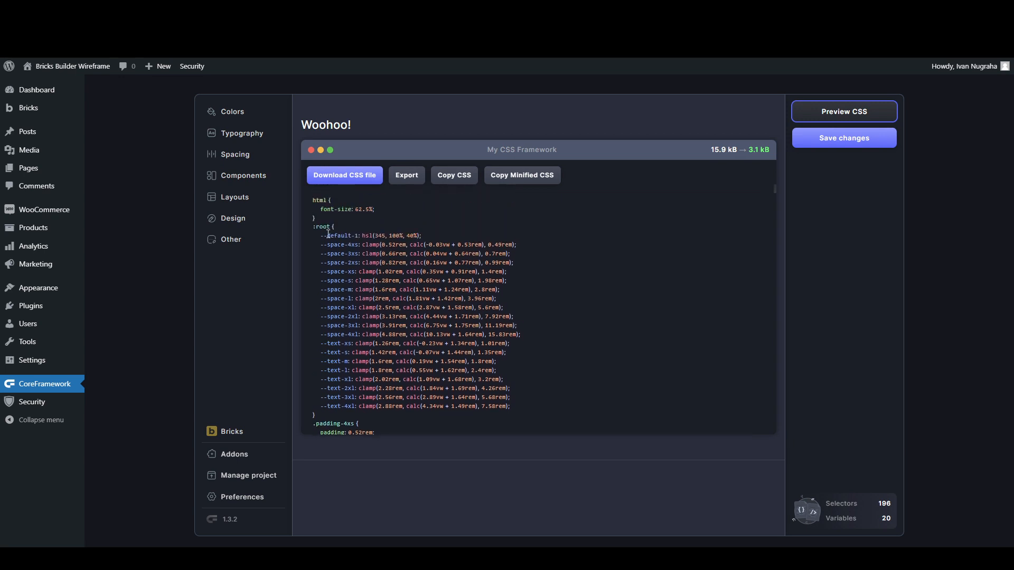
{"action": "mouse_move", "coordinate": [327, 235]}
{"action": "left_mouse_down"}
{"action": "mouse_move", "coordinate": [358, 236]}
{"action": "mouse_move", "coordinate": [324, 236]}
{"action": "left_mouse_up"}
{"action": "left_click", "coordinate": [360, 236]}
{"action": "left_click", "coordinate": [385, 234]}
{"action": "left_click", "coordinate": [362, 236]}
{"action": "left_click_drag", "start_coordinate": [385, 235], "coordinate": [423, 237]}
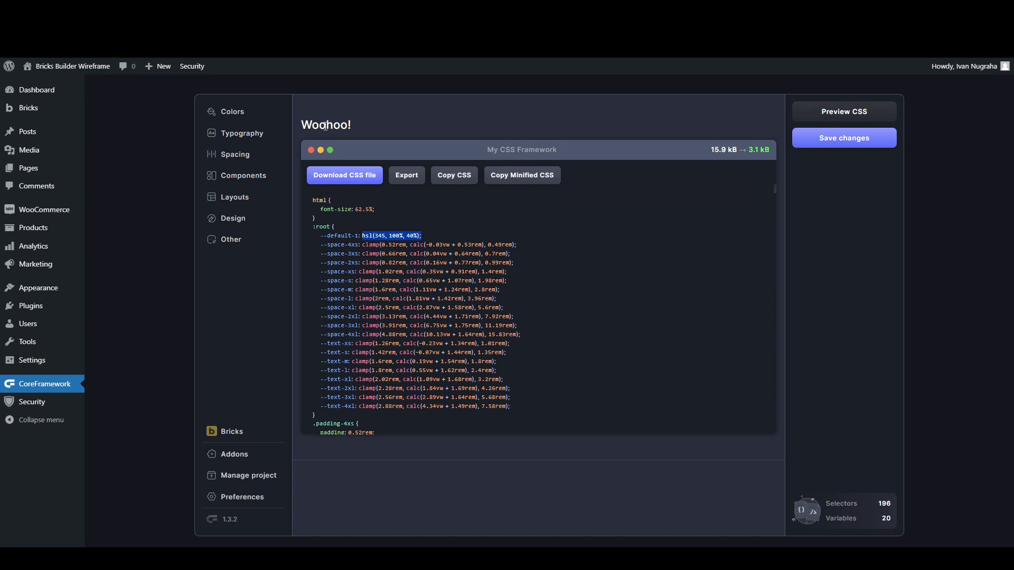
Step: Rename the Identity group's red color variable to primary and save the changes
{"action": "left_click", "coordinate": [256, 111]}
{"action": "left_click_drag", "start_coordinate": [394, 190], "coordinate": [387, 190]}
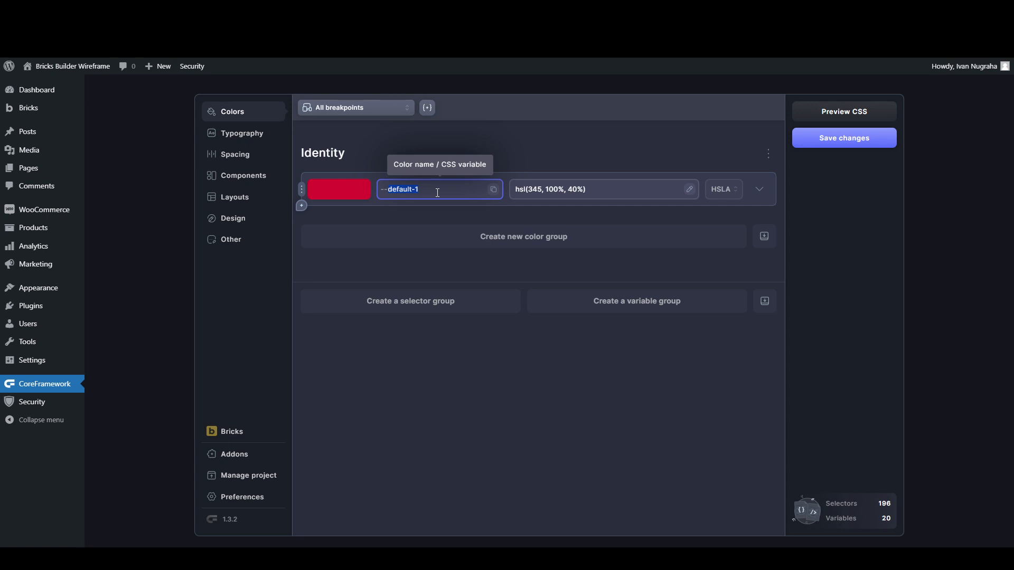
{"action": "type", "text": "primary"}
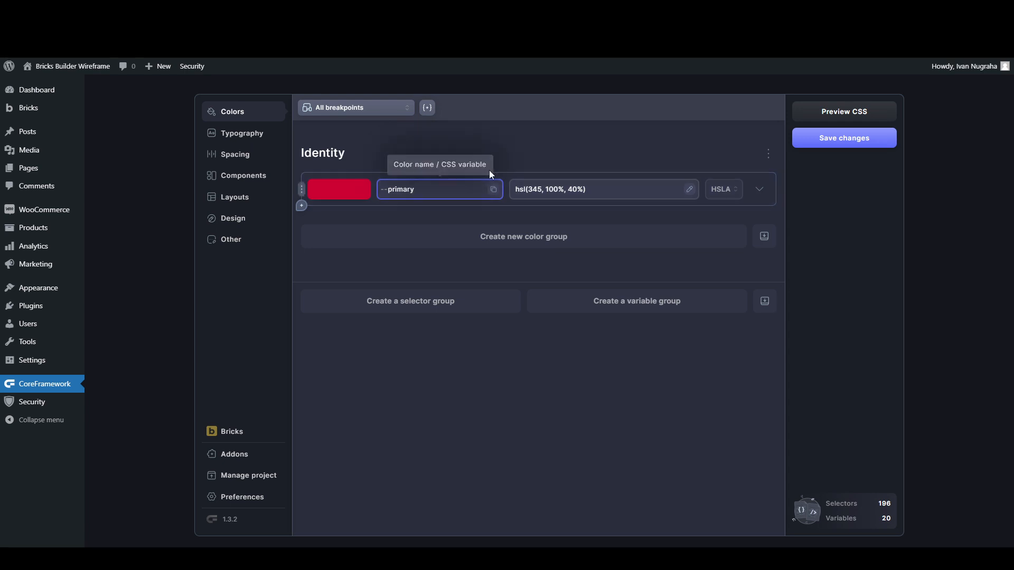
{"action": "left_click", "coordinate": [525, 166]}
{"action": "left_click", "coordinate": [758, 190]}
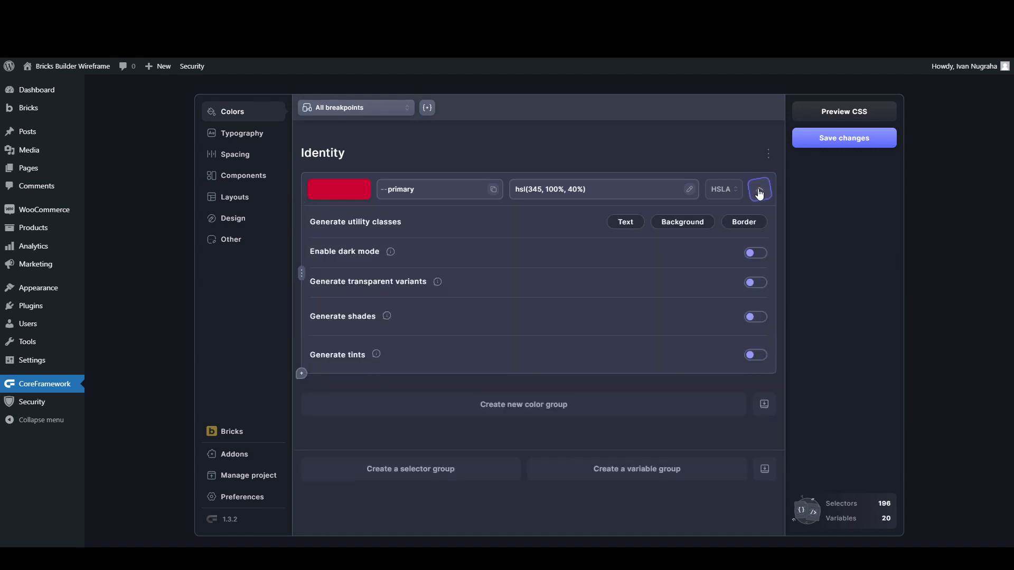
{"action": "left_click", "coordinate": [823, 142]}
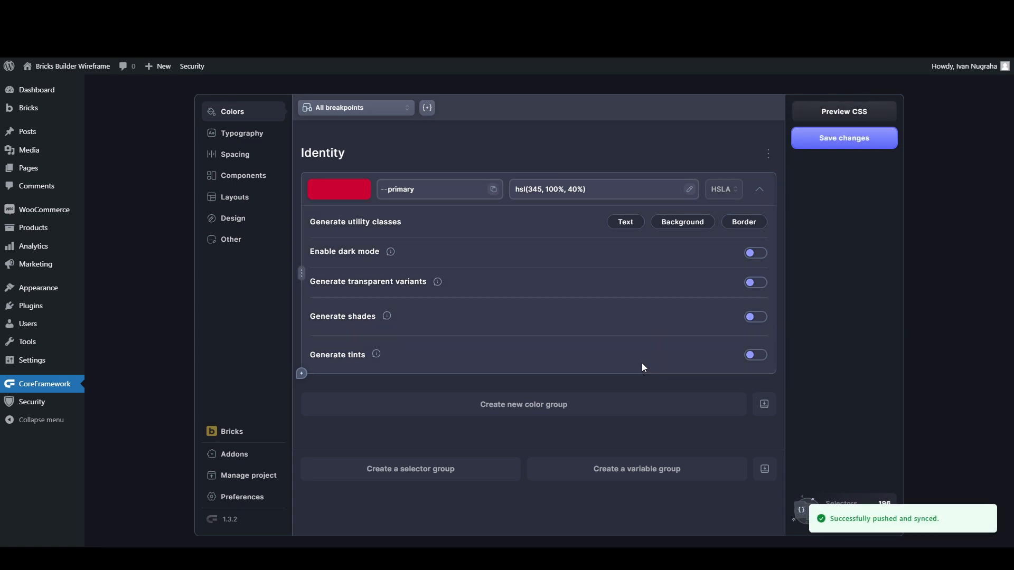
Step: Preview the generated CSS and check the name of the red color's variable
{"action": "left_click", "coordinate": [831, 111]}
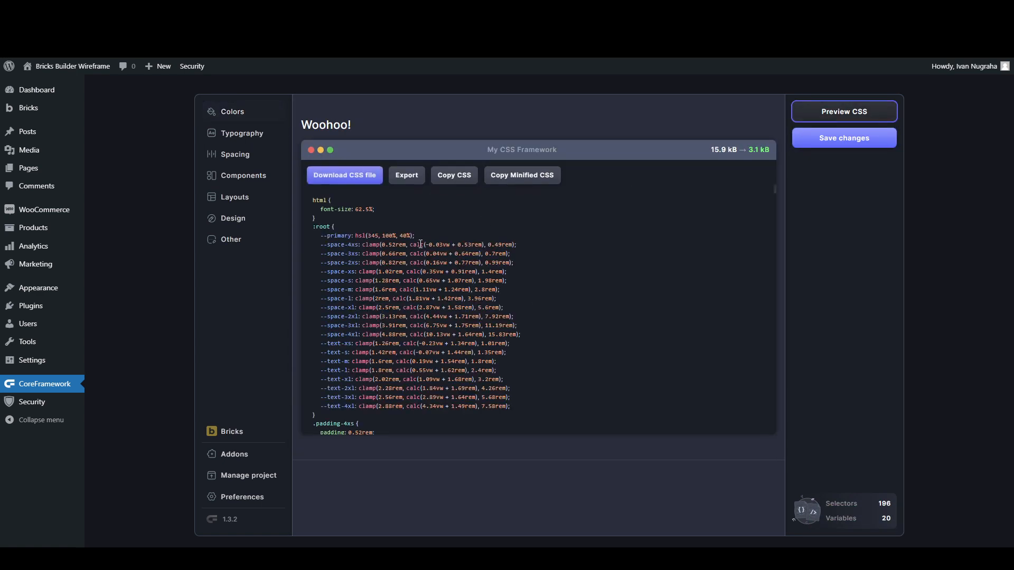
{"action": "left_click_drag", "start_coordinate": [320, 236], "coordinate": [351, 236]}
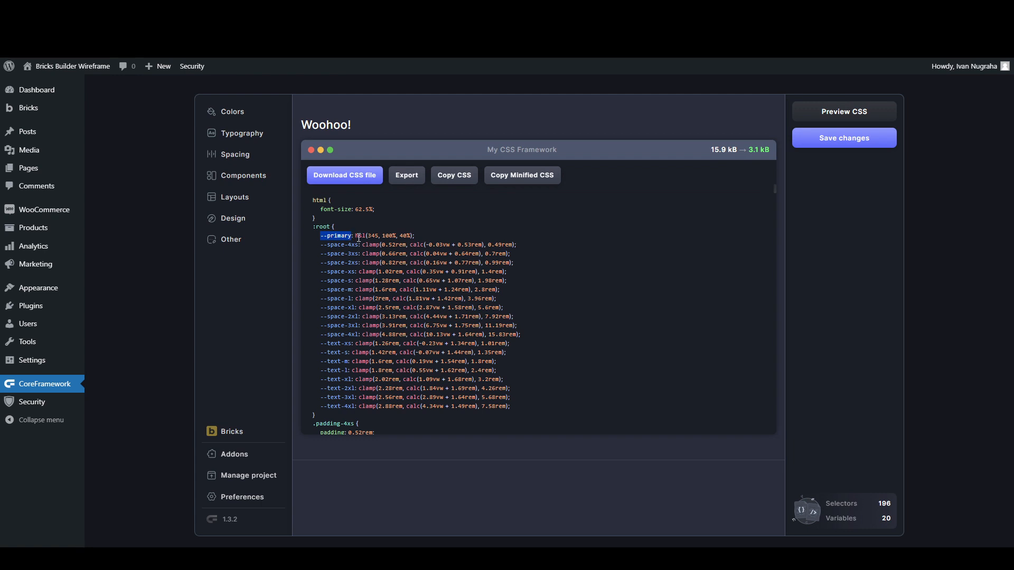
{"action": "left_click", "coordinate": [359, 237]}
{"action": "left_click", "coordinate": [828, 111]}
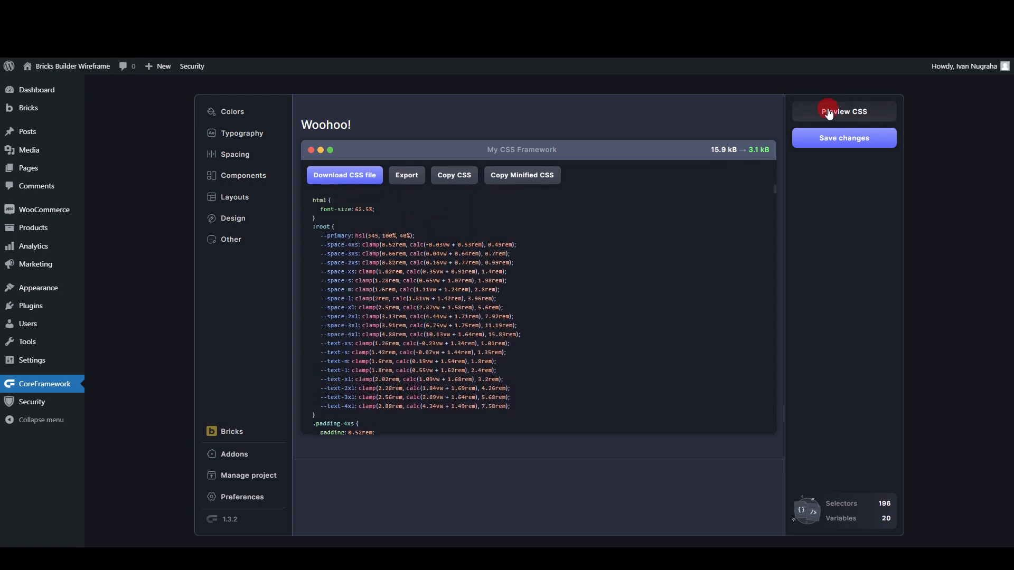
Step: Turn on text, background and border utility classes for the primary color and save the changes
{"action": "left_click", "coordinate": [249, 112]}
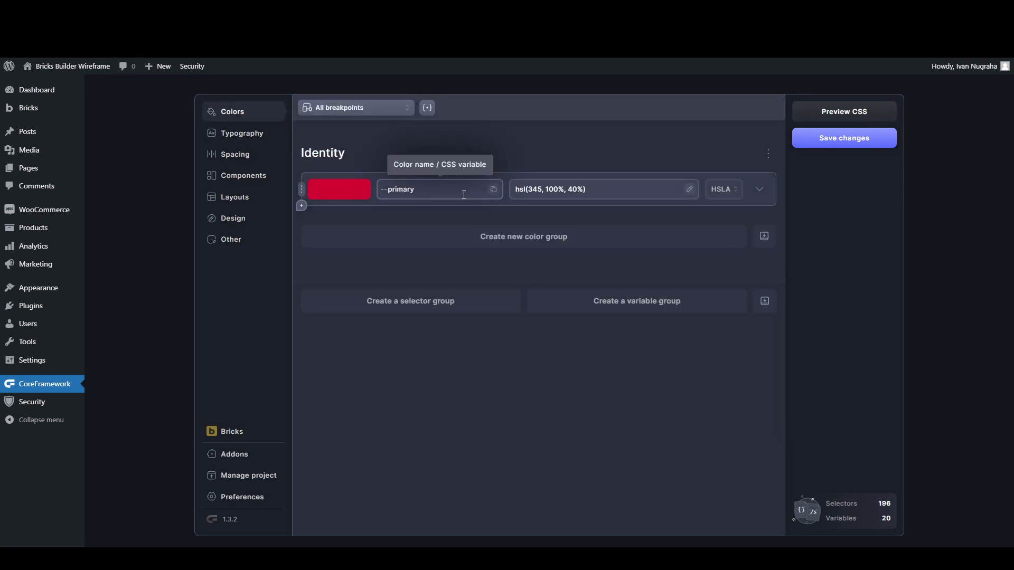
{"action": "left_click", "coordinate": [760, 190]}
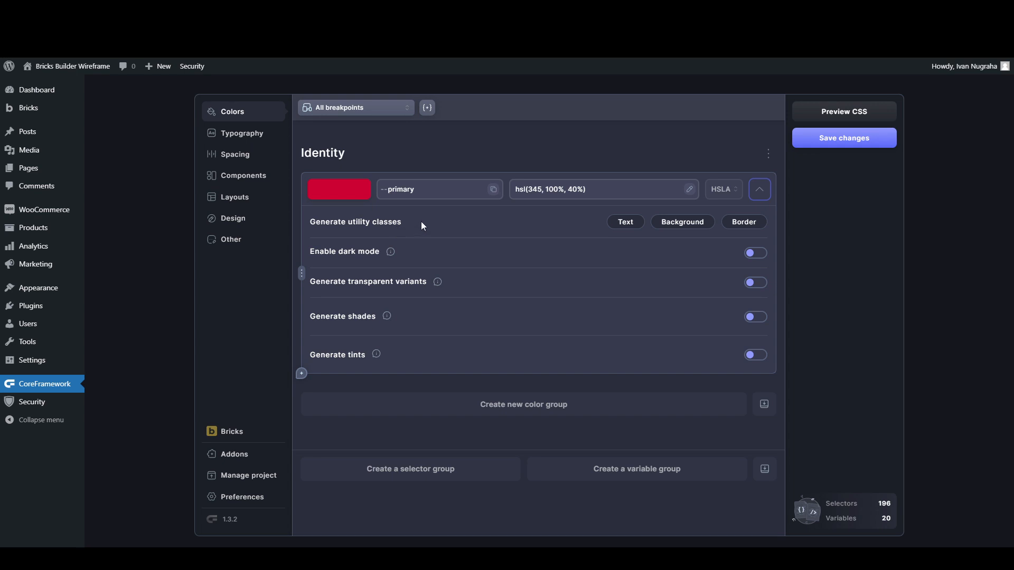
{"action": "left_click", "coordinate": [620, 225]}
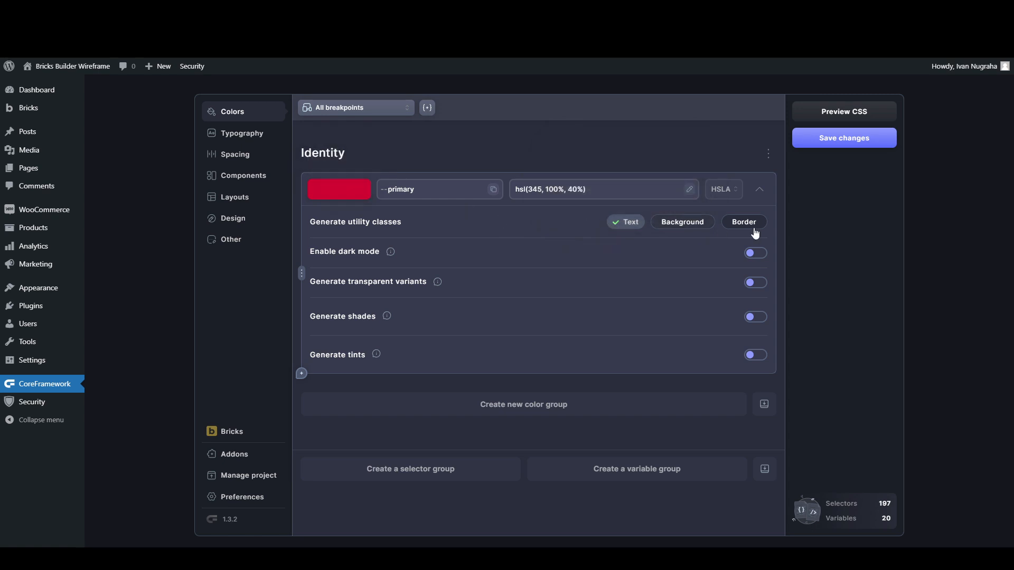
{"action": "left_click", "coordinate": [688, 225]}
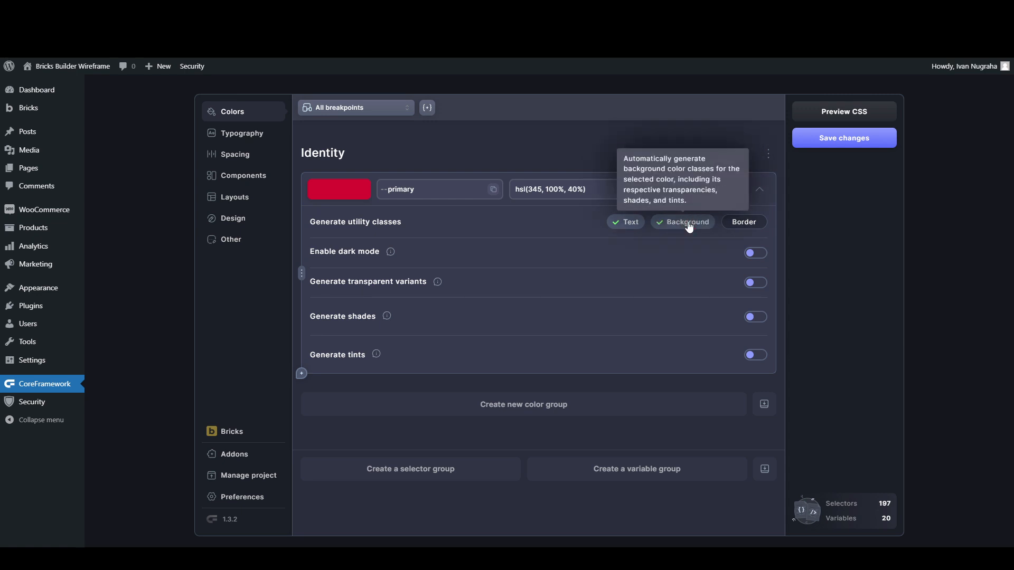
{"action": "left_click", "coordinate": [750, 223]}
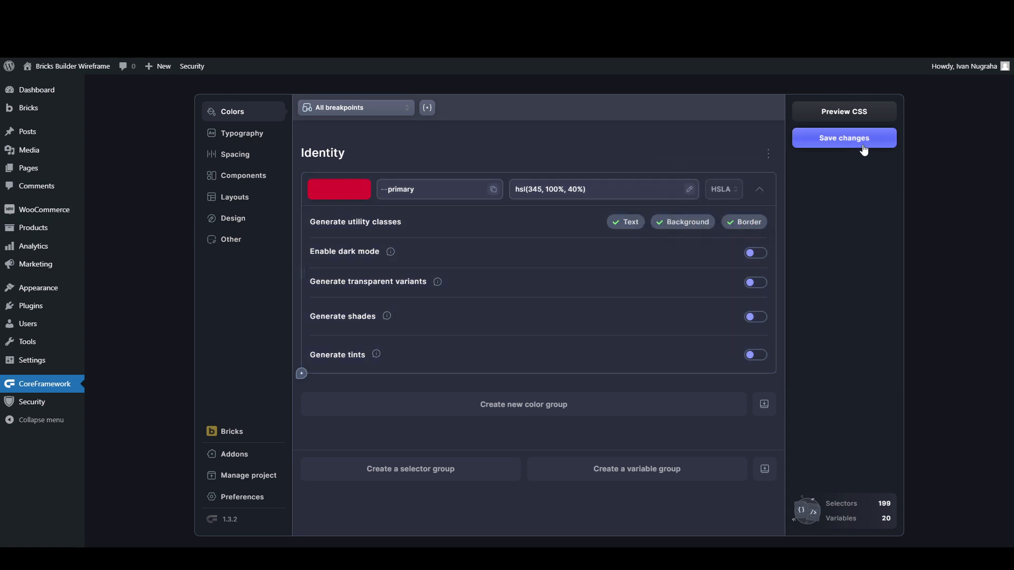
{"action": "left_click", "coordinate": [856, 142]}
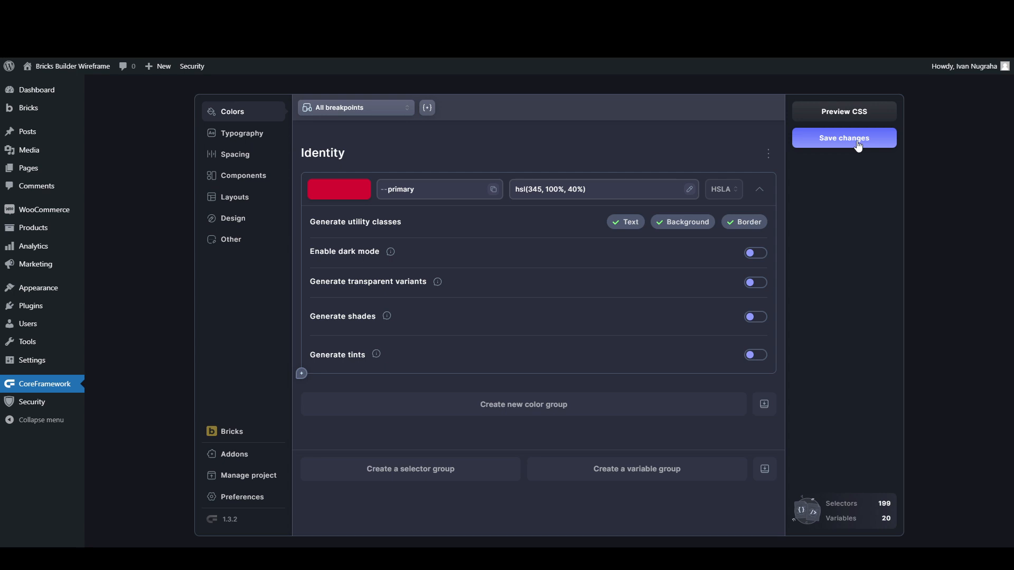
{"action": "left_click", "coordinate": [820, 142]}
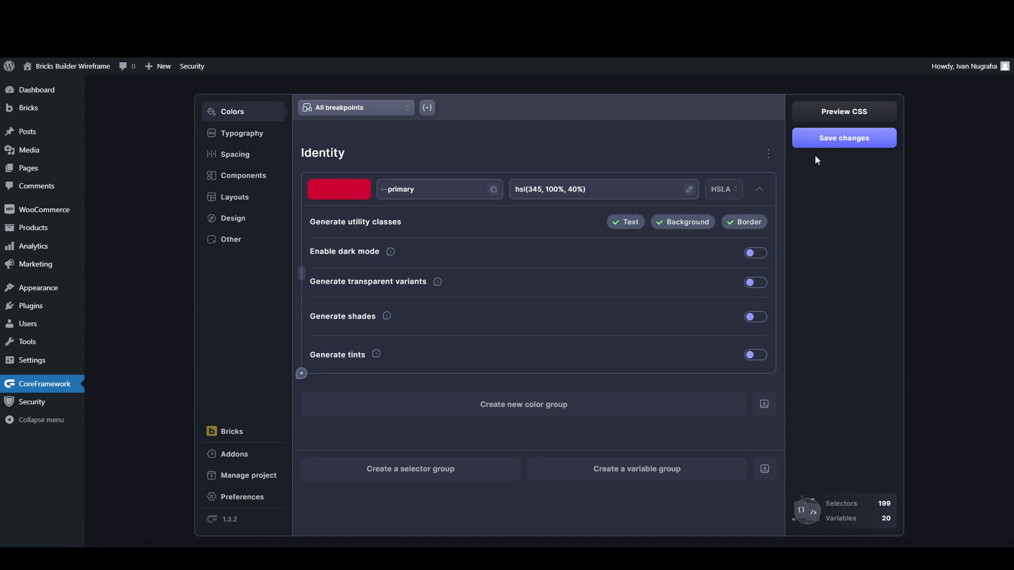
{"action": "left_click", "coordinate": [822, 143]}
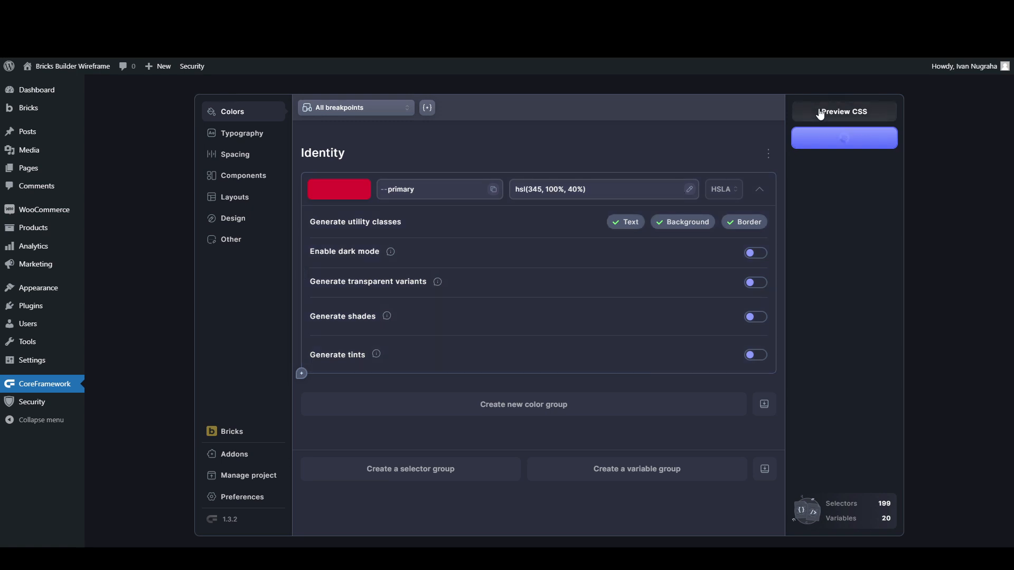
Step: Preview the generated CSS and examine the primary color variable and the utility classes below the root block
{"action": "left_click", "coordinate": [819, 112]}
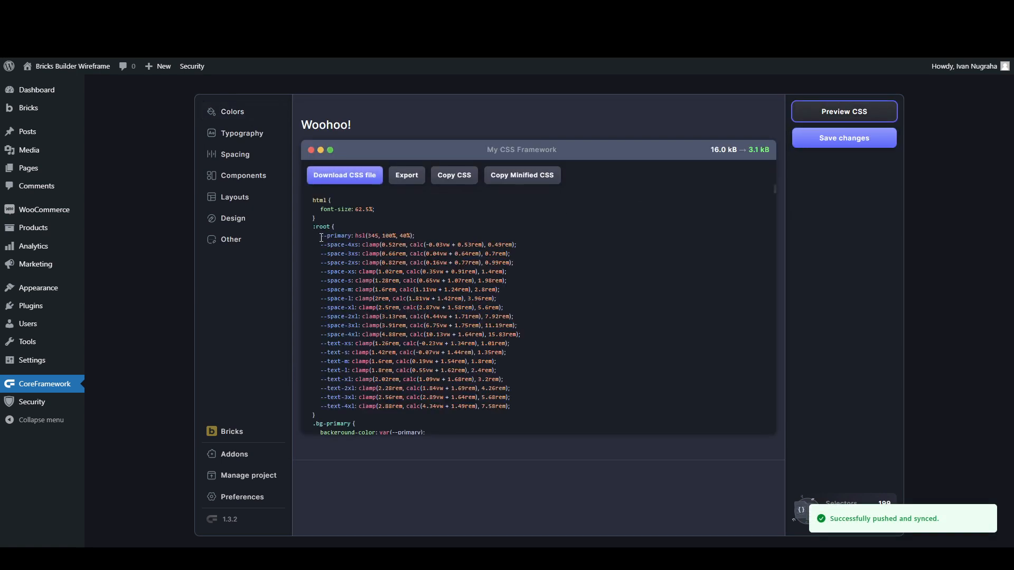
{"action": "left_click_drag", "start_coordinate": [321, 238], "coordinate": [422, 239]}
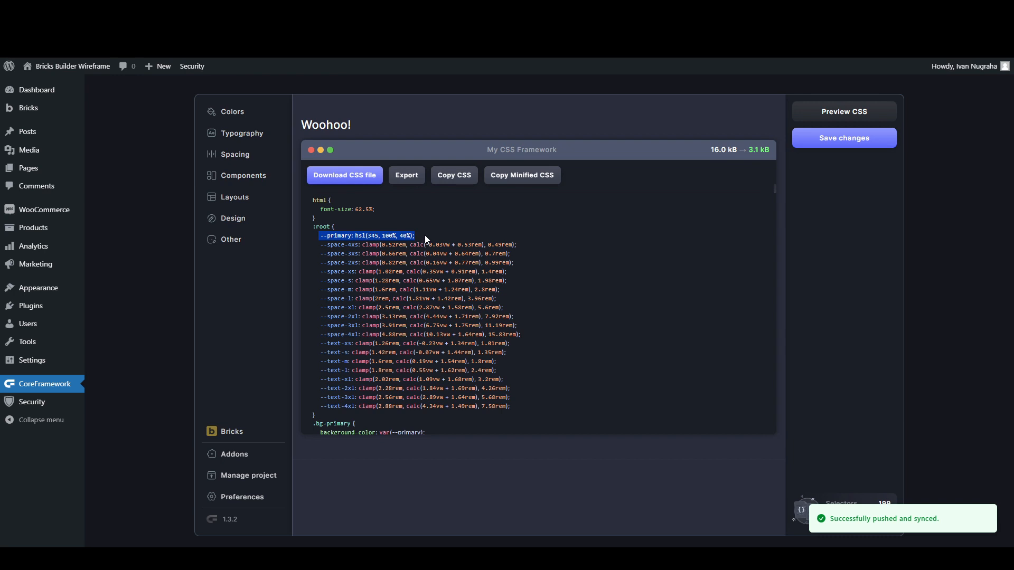
{"action": "scroll", "coordinate": [426, 234], "scroll_direction": "down", "scroll_amount": 2}
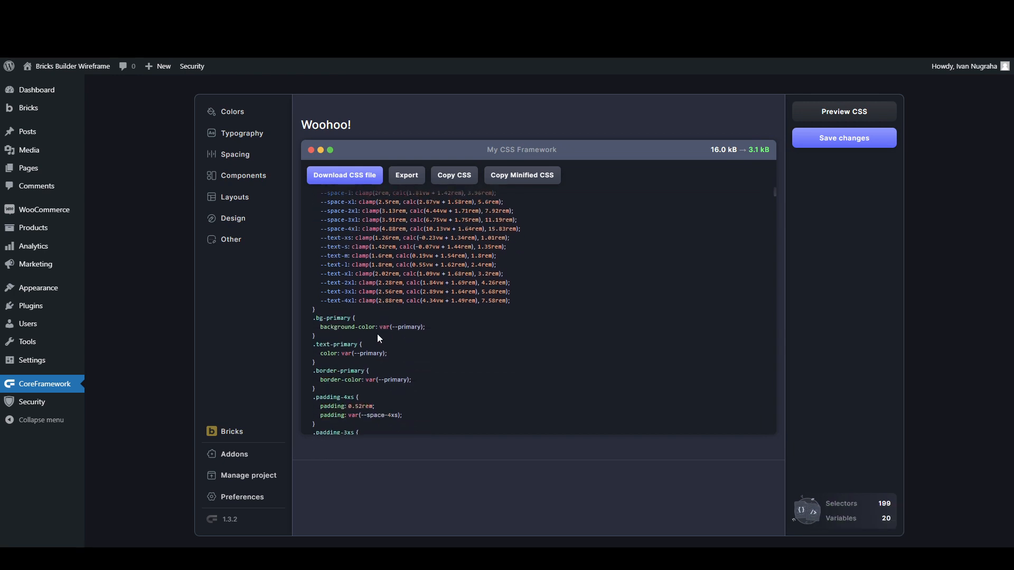
{"action": "scroll", "coordinate": [359, 335], "scroll_direction": "up", "scroll_amount": 1}
{"action": "scroll", "coordinate": [356, 335], "scroll_direction": "down", "scroll_amount": 3}
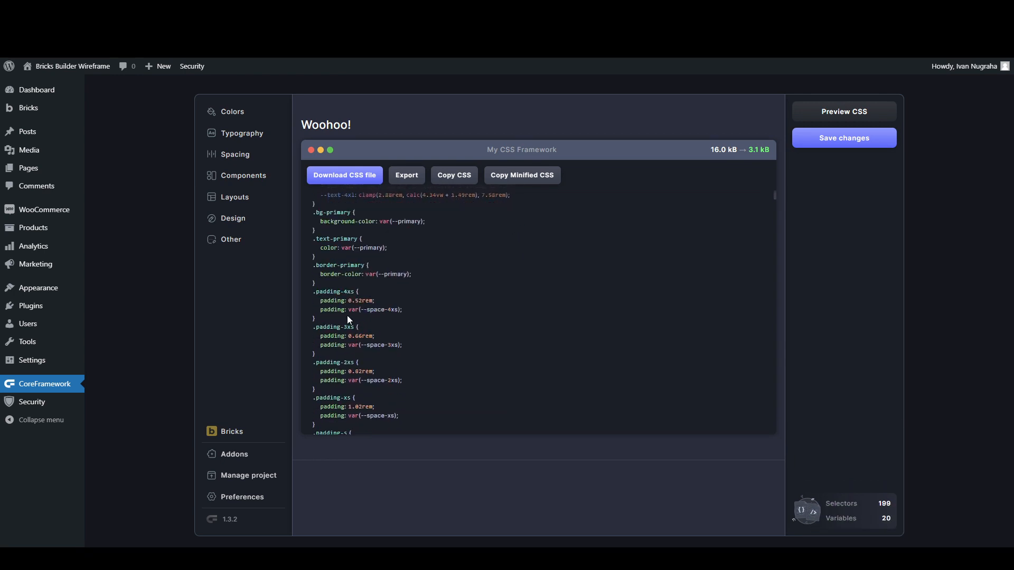
{"action": "scroll", "coordinate": [347, 315], "scroll_direction": "up", "scroll_amount": 3}
{"action": "scroll", "coordinate": [346, 315], "scroll_direction": "up", "scroll_amount": 2}
{"action": "scroll", "coordinate": [378, 309], "scroll_direction": "down", "scroll_amount": 10}
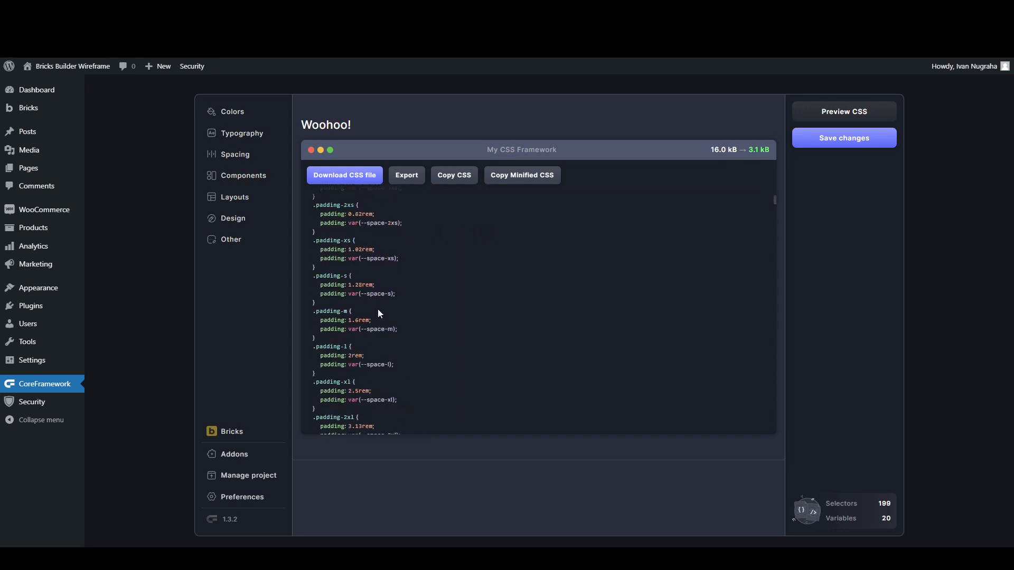
{"action": "scroll", "coordinate": [379, 312], "scroll_direction": "up", "scroll_amount": 10}
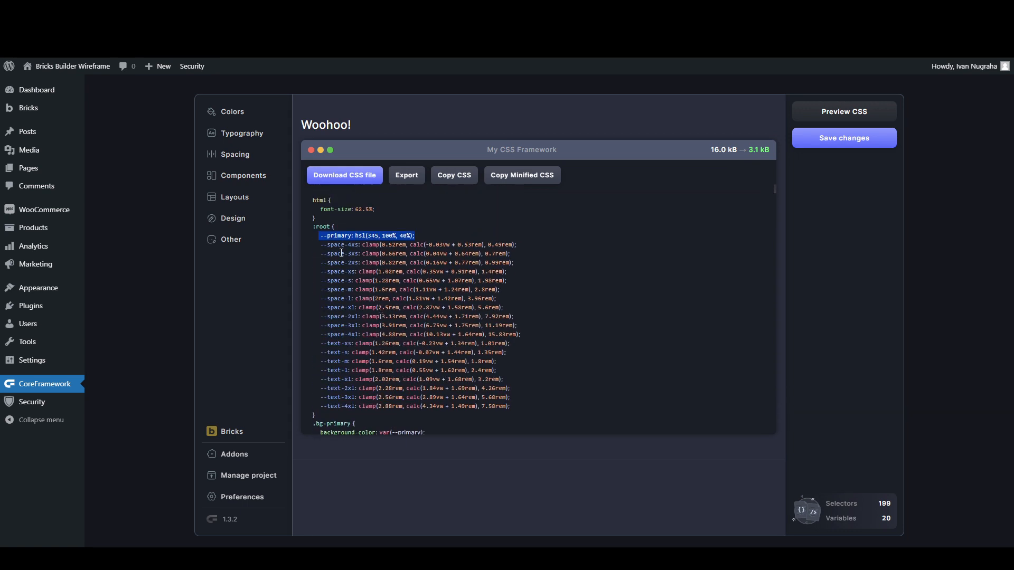
Step: Find "primary" in the generated CSS and examine the bg-primary, text-primary and border-primary classes
{"action": "left_click_drag", "start_coordinate": [329, 237], "coordinate": [353, 236]}
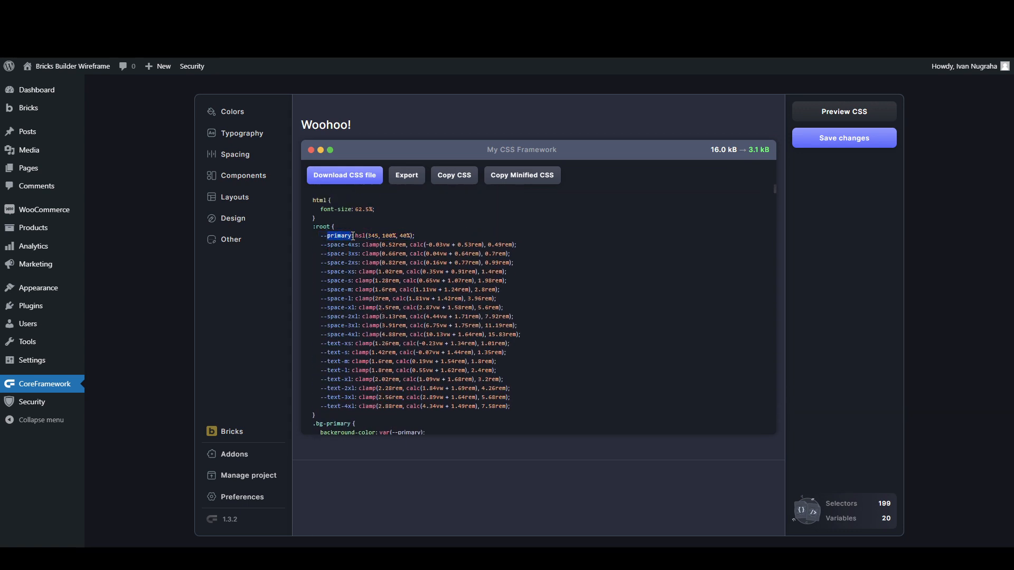
{"action": "scroll", "coordinate": [317, 369], "scroll_direction": "down", "scroll_amount": 2}
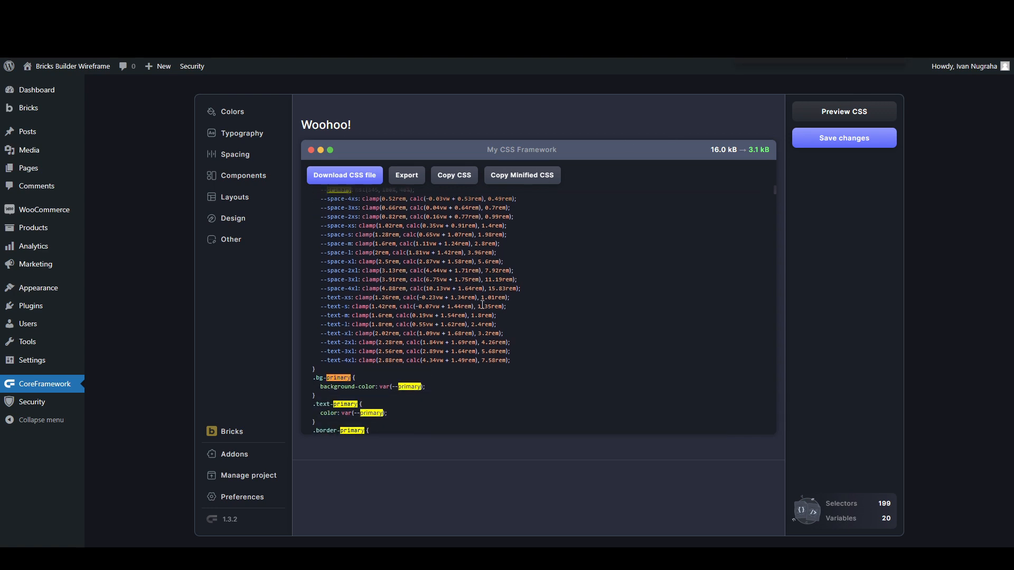
{"action": "mouse_move", "coordinate": [313, 371]}
{"action": "left_mouse_down"}
{"action": "mouse_move", "coordinate": [348, 371]}
{"action": "mouse_move", "coordinate": [315, 372]}
{"action": "left_mouse_up"}
{"action": "left_click", "coordinate": [352, 370]}
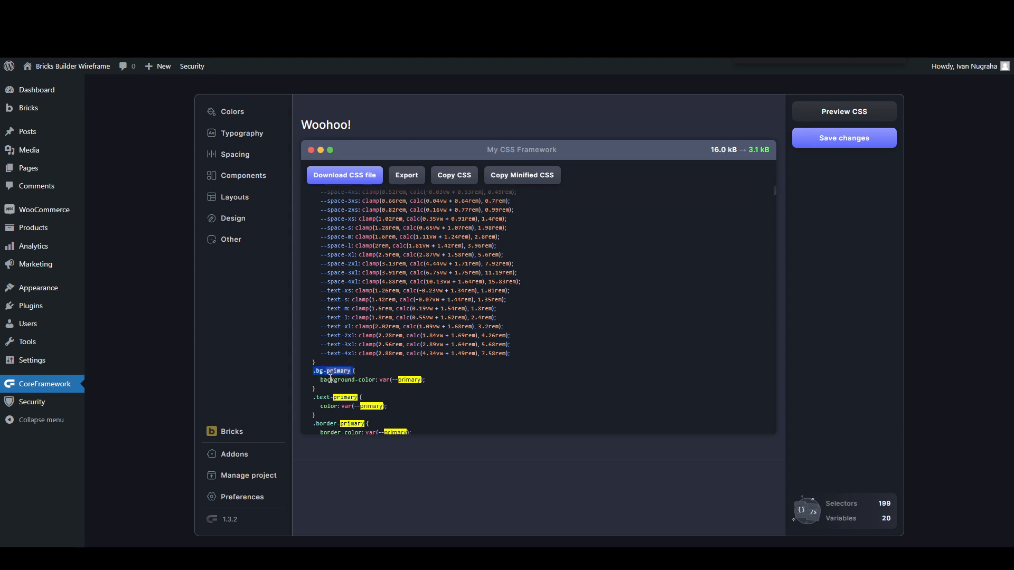
{"action": "scroll", "coordinate": [384, 379], "scroll_direction": "down", "scroll_amount": 2}
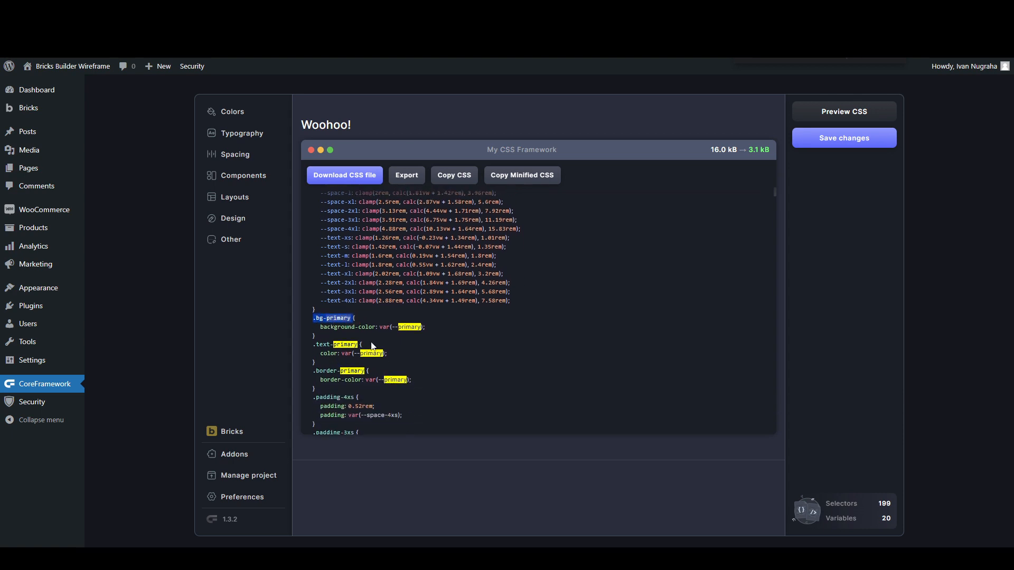
{"action": "scroll", "coordinate": [378, 338], "scroll_direction": "up", "scroll_amount": 4}
{"action": "scroll", "coordinate": [378, 338], "scroll_direction": "down", "scroll_amount": 6}
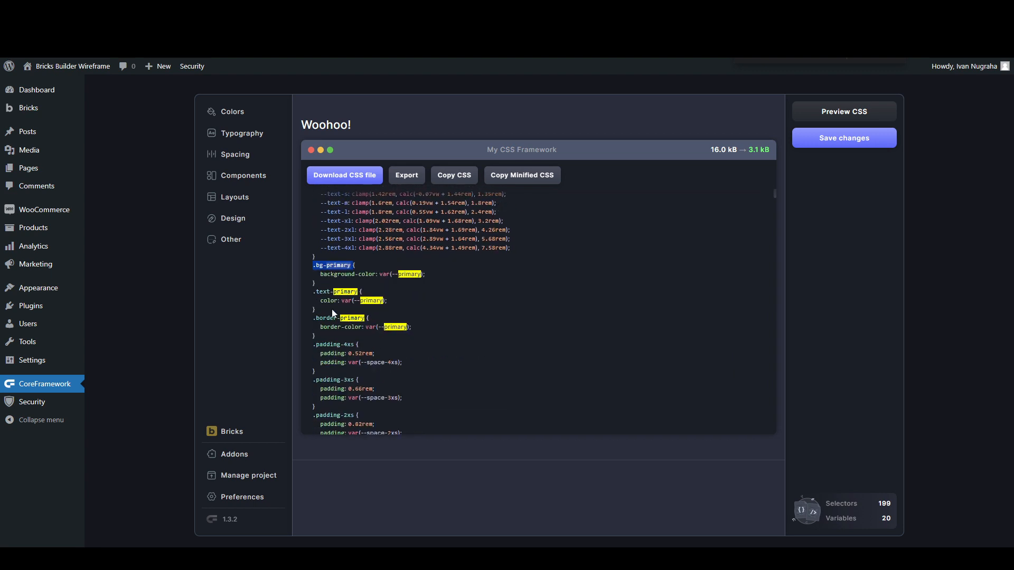
{"action": "left_click_drag", "start_coordinate": [313, 291], "coordinate": [359, 291]}
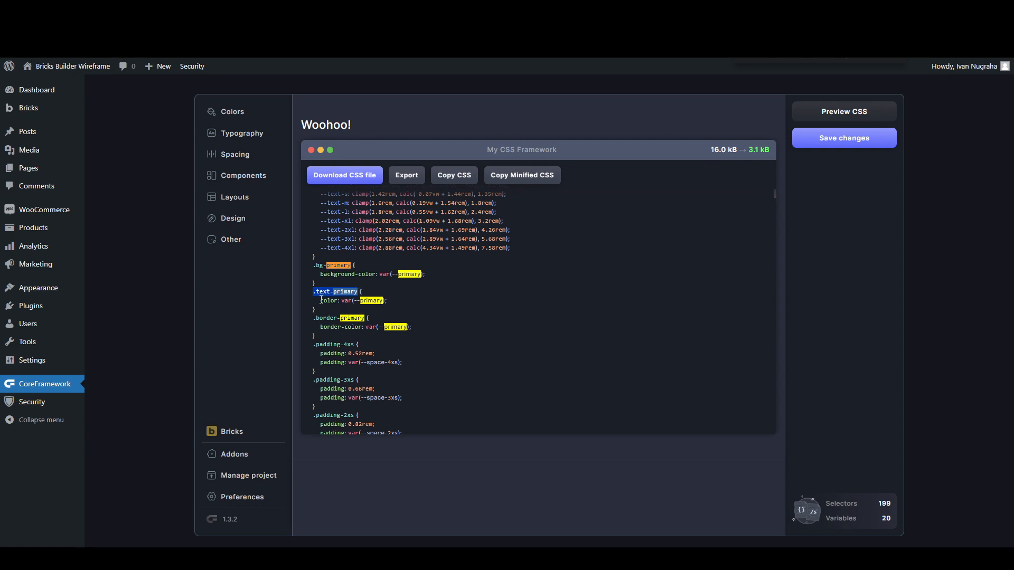
{"action": "left_click_drag", "start_coordinate": [320, 301], "coordinate": [383, 301]}
{"action": "left_click", "coordinate": [389, 301]}
{"action": "left_click_drag", "start_coordinate": [313, 320], "coordinate": [362, 320]}
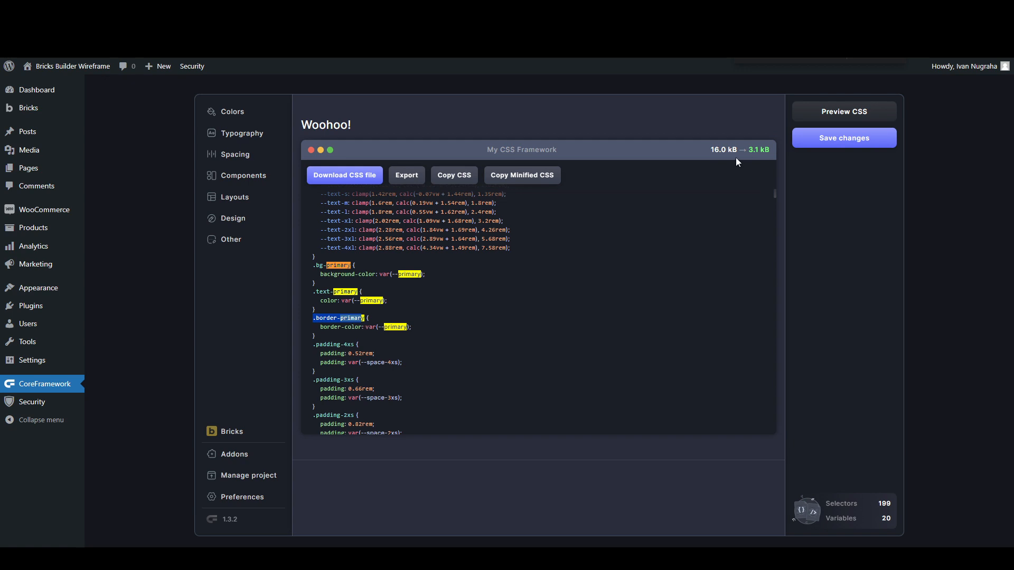
Step: Go through the matches for "primary" again, comparing the root variable with the classes that use it
{"action": "left_click", "coordinate": [769, 56]}
{"action": "key", "text": "Return"}
{"action": "key", "text": "Return"}
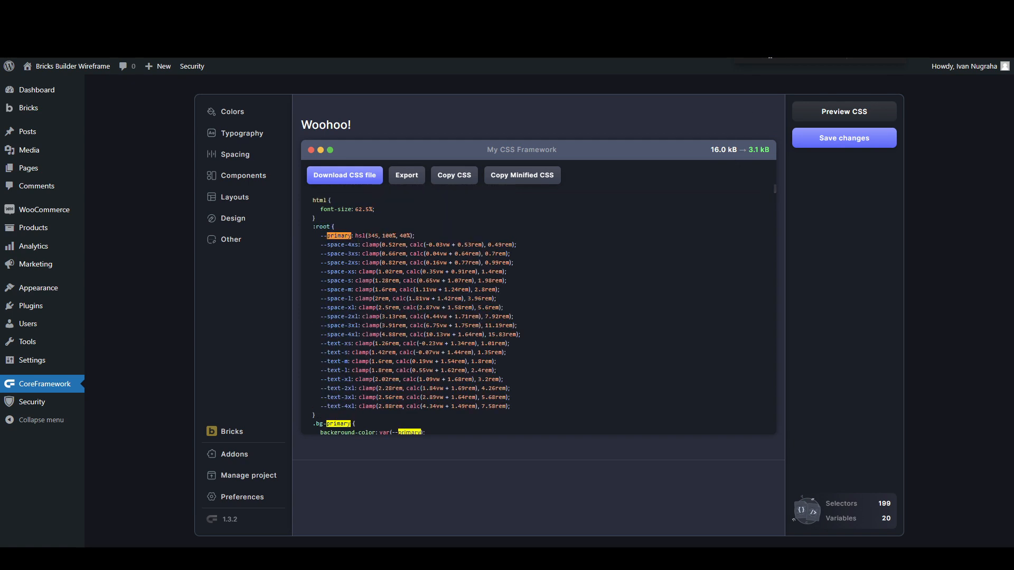
{"action": "scroll", "coordinate": [468, 259], "scroll_direction": "down", "scroll_amount": 1}
{"action": "scroll", "coordinate": [443, 258], "scroll_direction": "up", "scroll_amount": 1}
{"action": "scroll", "coordinate": [423, 286], "scroll_direction": "down", "scroll_amount": 2}
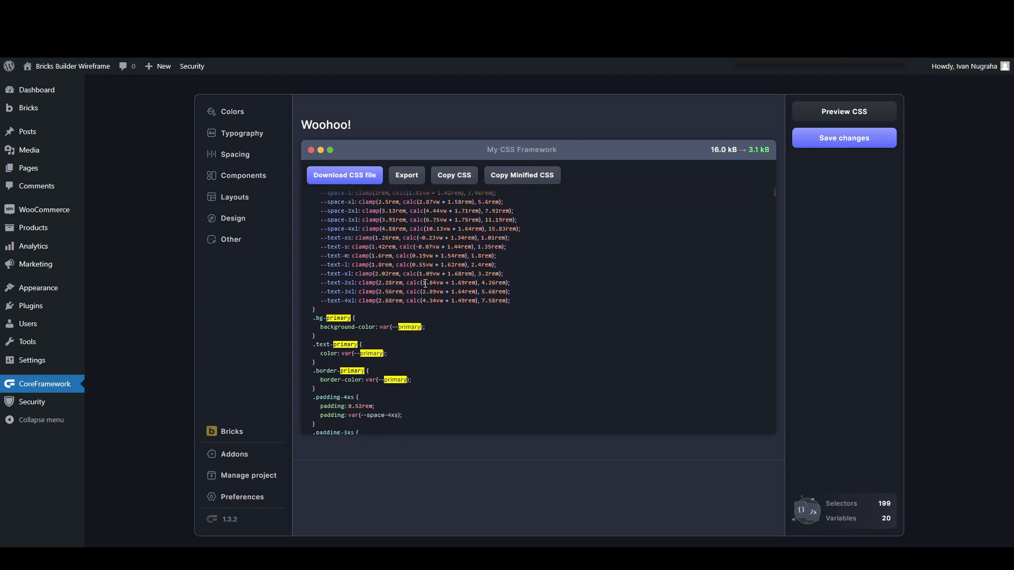
{"action": "scroll", "coordinate": [424, 282], "scroll_direction": "up", "scroll_amount": 2}
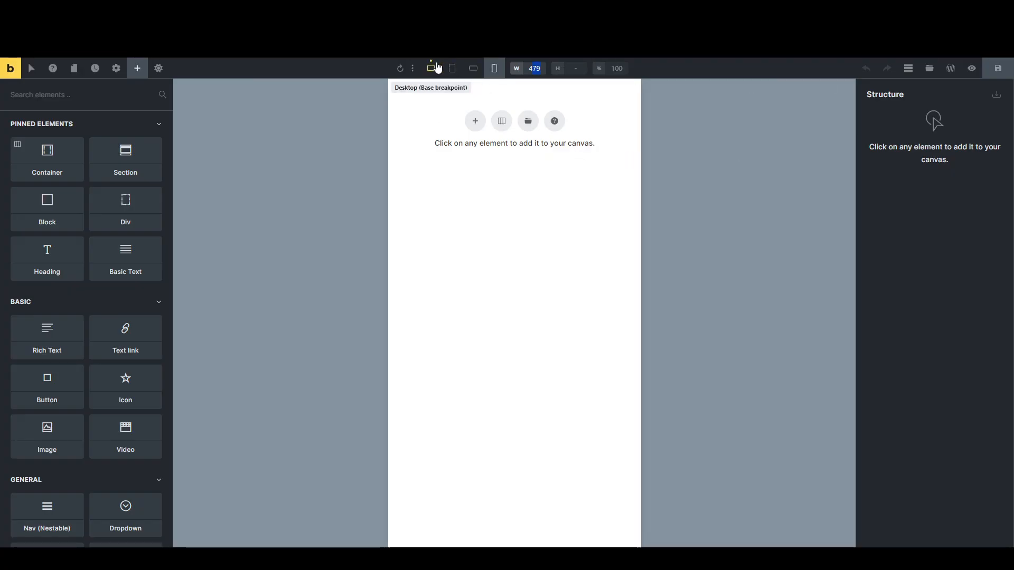
Step: Switch to the Bricks builder, set the canvas to the desktop base breakpoint and add a section to the empty page
{"action": "left_click", "coordinate": [434, 67]}
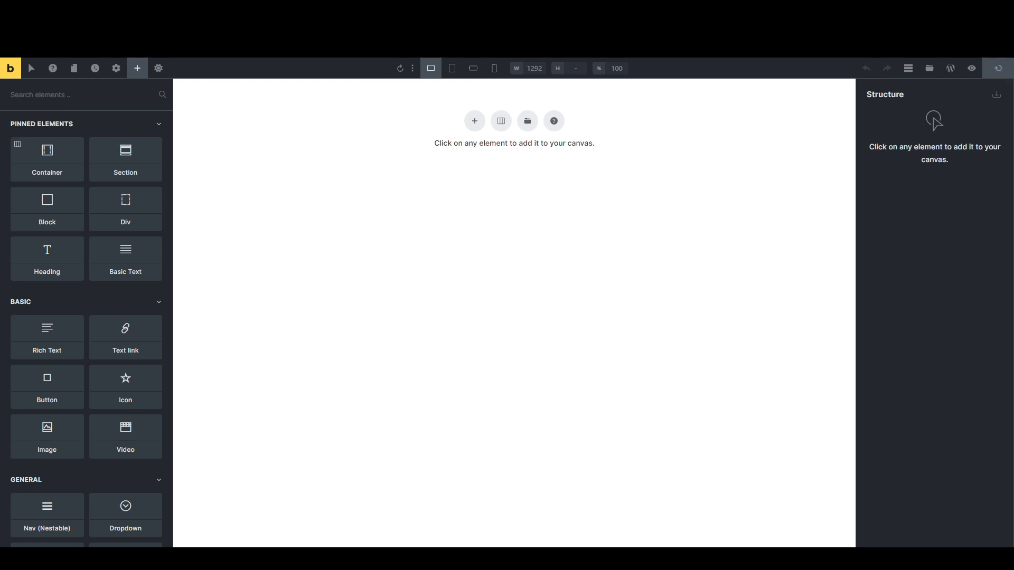
{"action": "left_click", "coordinate": [998, 68]}
{"action": "left_click", "coordinate": [474, 123]}
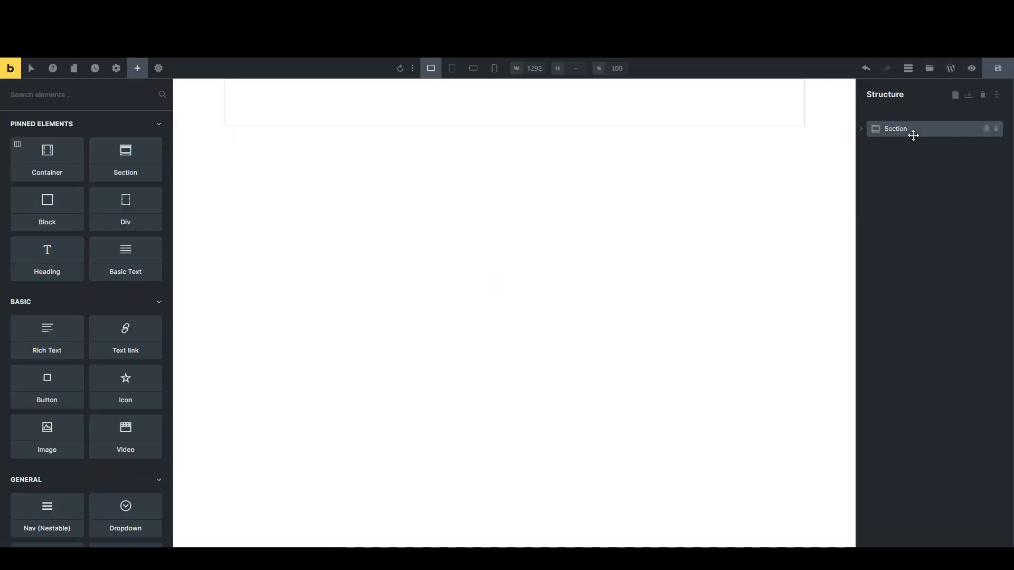
Step: Assign the bg-primary class to the section and save the page
{"action": "left_click", "coordinate": [913, 135]}
{"action": "left_click", "coordinate": [134, 144]}
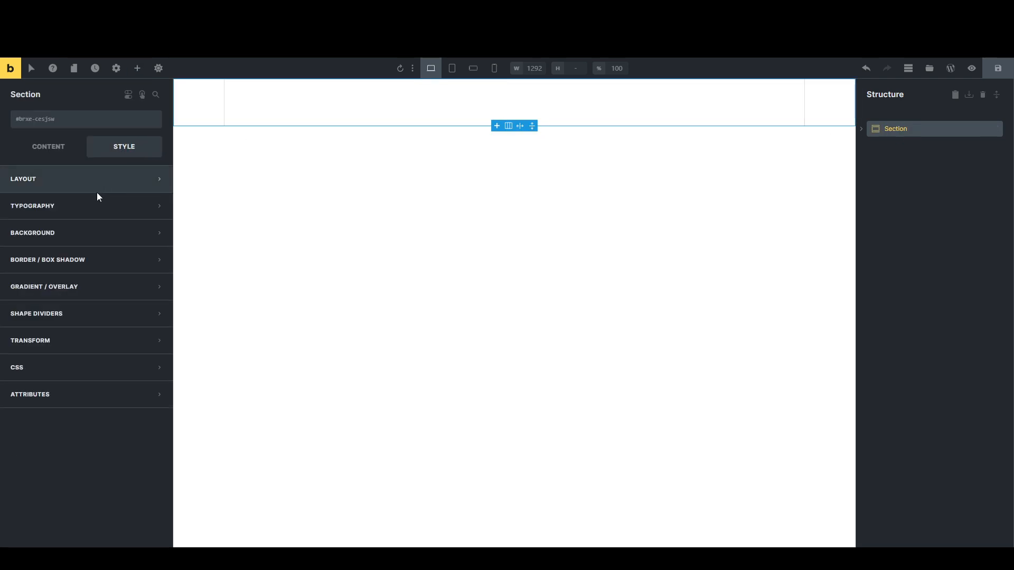
{"action": "left_click", "coordinate": [64, 127]}
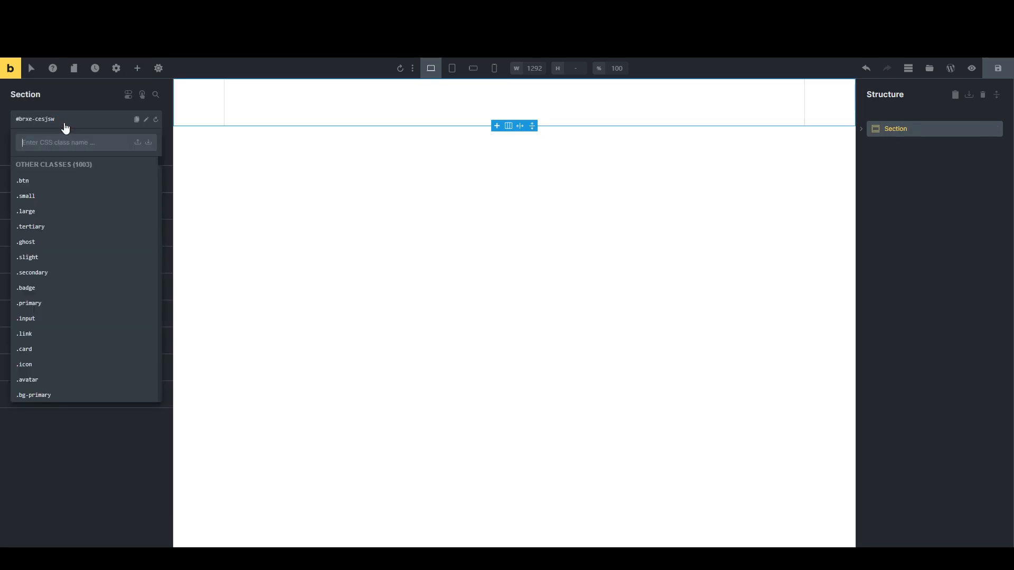
{"action": "left_click", "coordinate": [64, 127]}
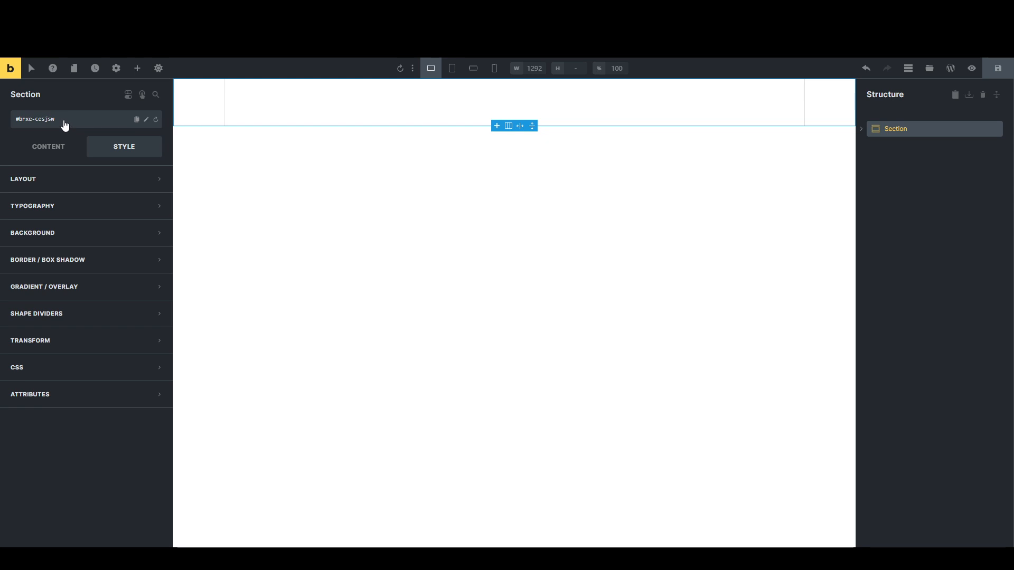
{"action": "left_click", "coordinate": [64, 125]}
{"action": "left_click", "coordinate": [64, 124]}
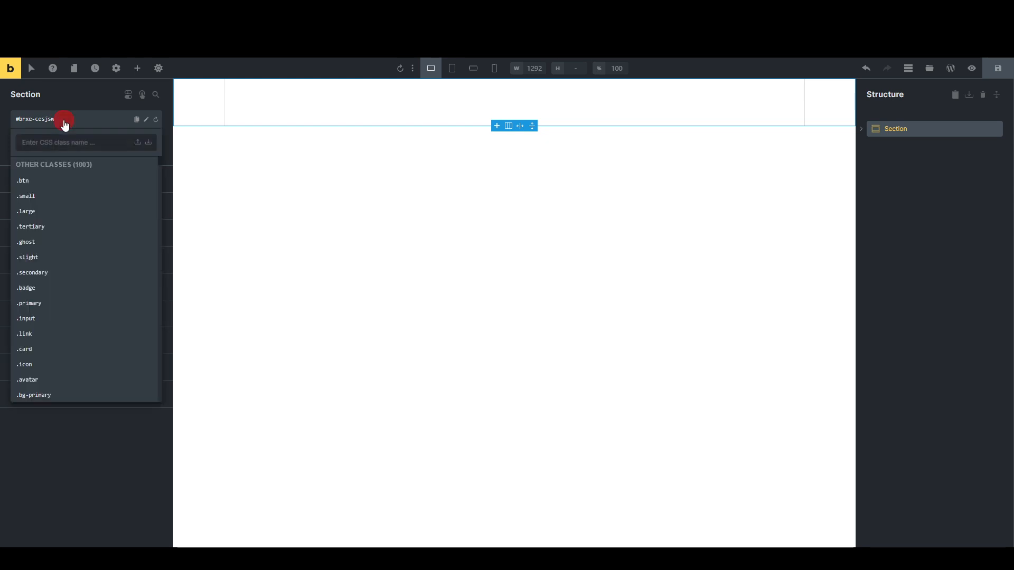
{"action": "left_click", "coordinate": [70, 122]}
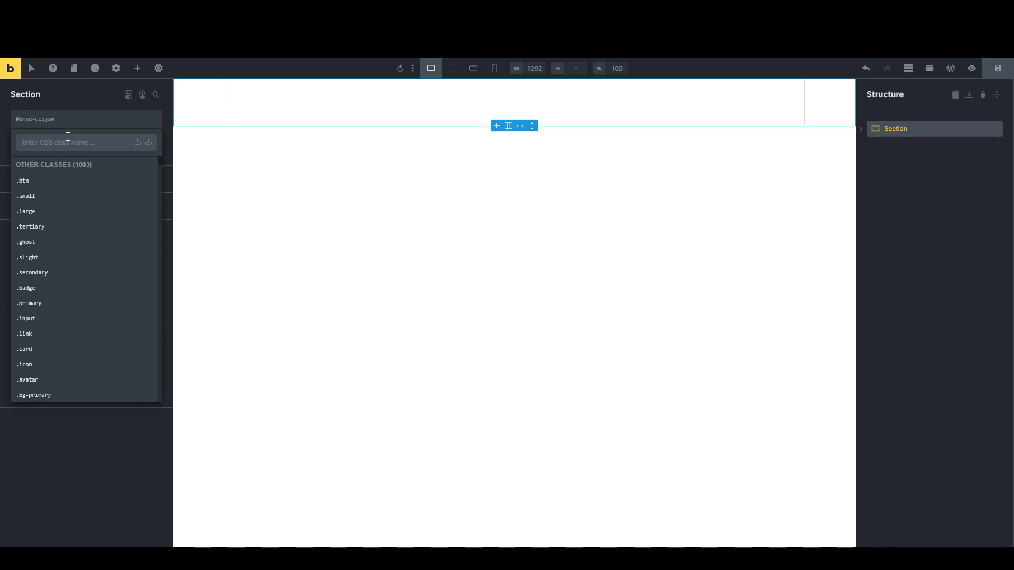
{"action": "left_click", "coordinate": [68, 140]}
{"action": "type", "text": "primar"}
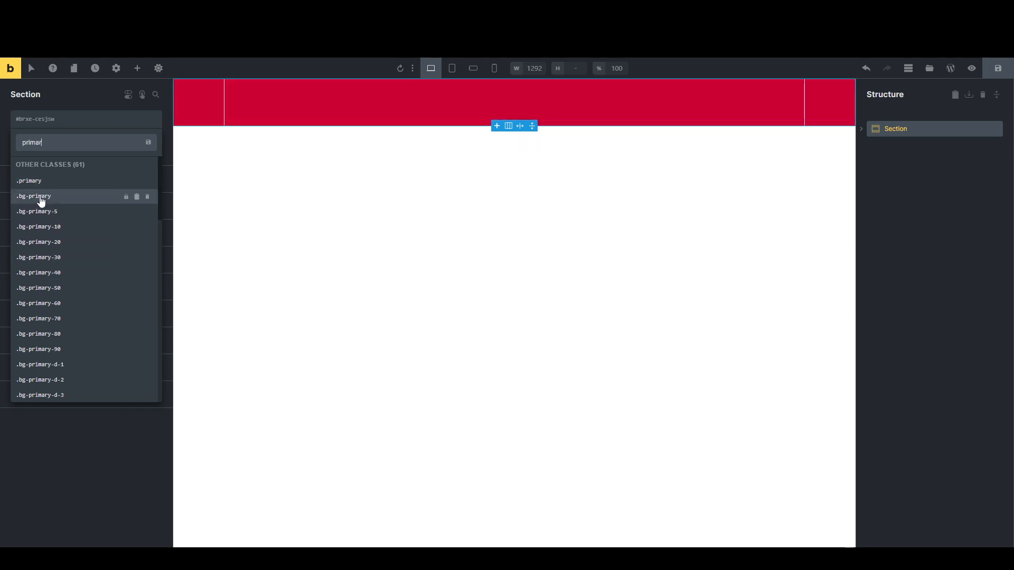
{"action": "left_click", "coordinate": [46, 196]}
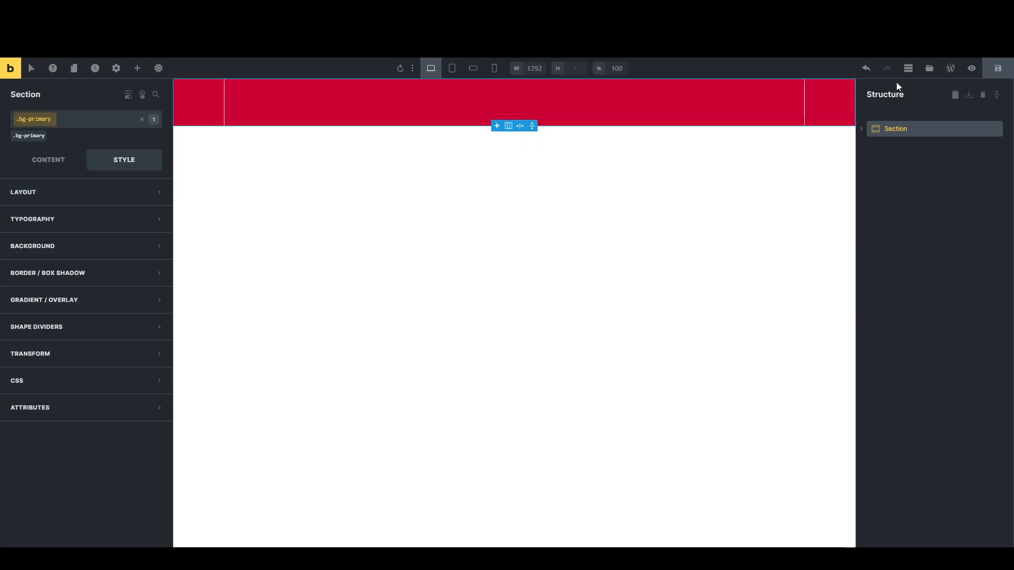
{"action": "left_click", "coordinate": [998, 68]}
Step: Add a heading inside the container of the bg-primary section
{"action": "left_click", "coordinate": [861, 129]}
{"action": "left_click", "coordinate": [893, 150]}
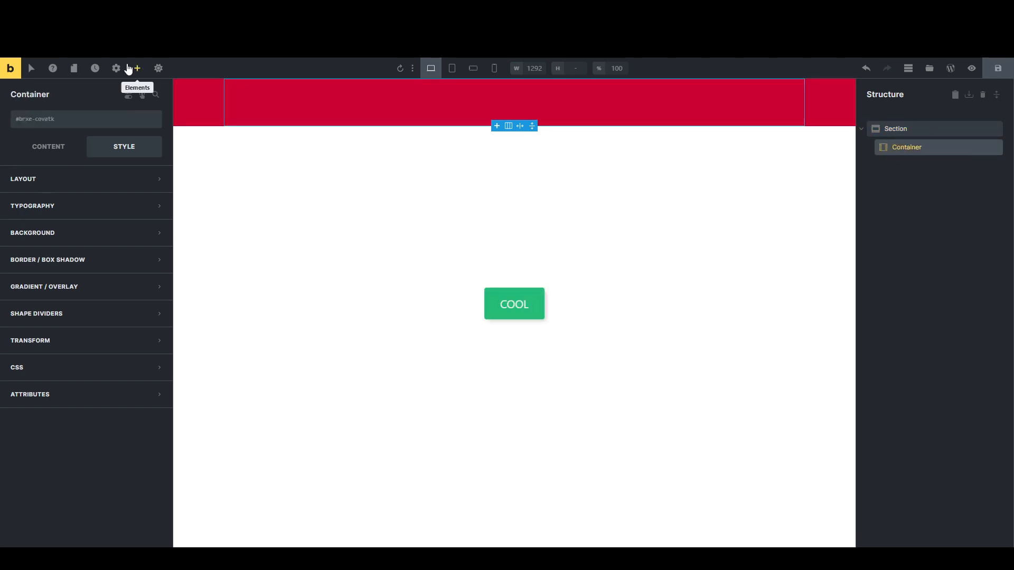
{"action": "left_click", "coordinate": [138, 69]}
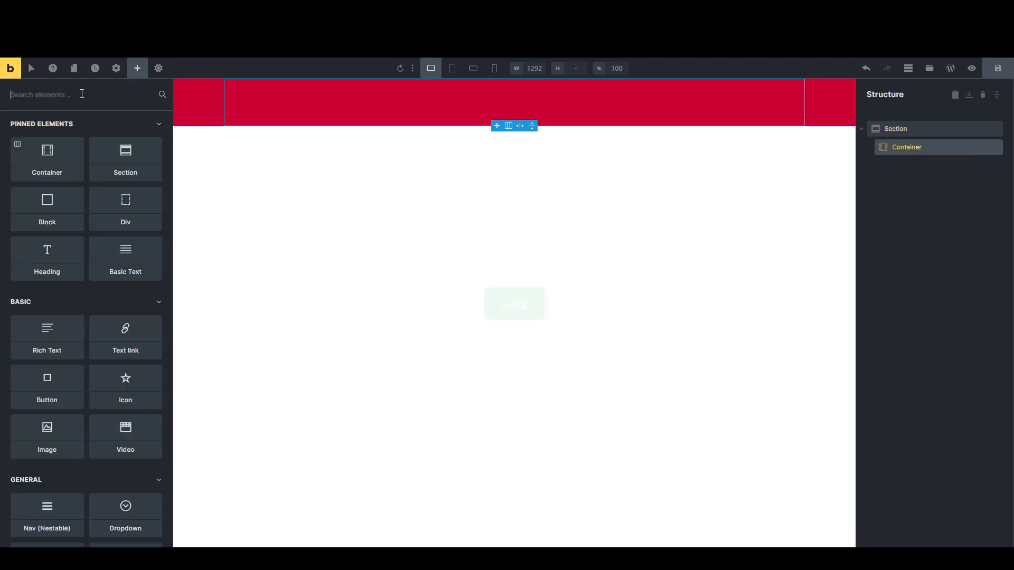
{"action": "left_click", "coordinate": [47, 258]}
{"action": "left_click", "coordinate": [872, 149]}
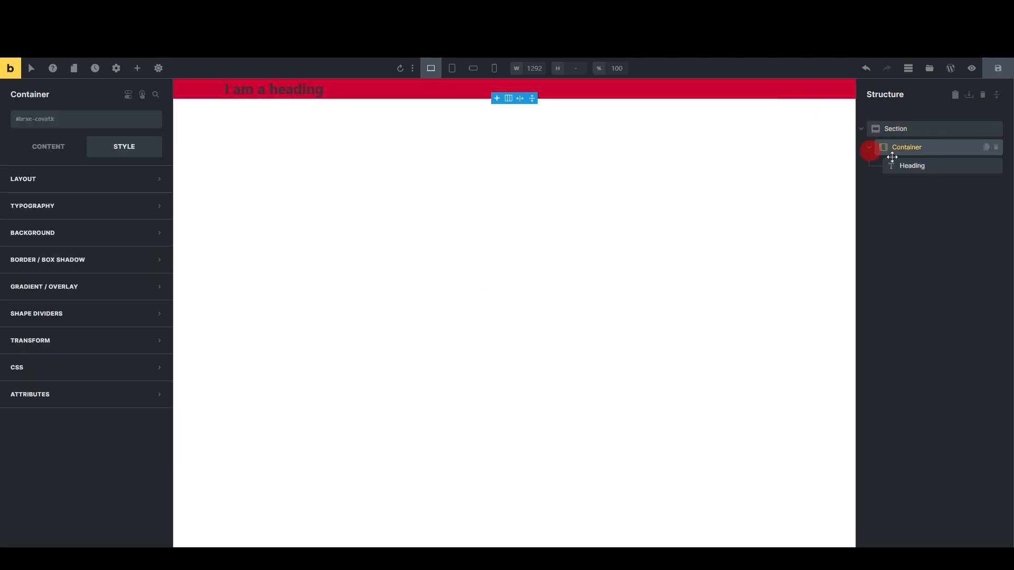
Step: Try the text-primary class on the heading in the bg-primary section and delete that heading again
{"action": "left_click", "coordinate": [897, 165]}
{"action": "left_click", "coordinate": [50, 150]}
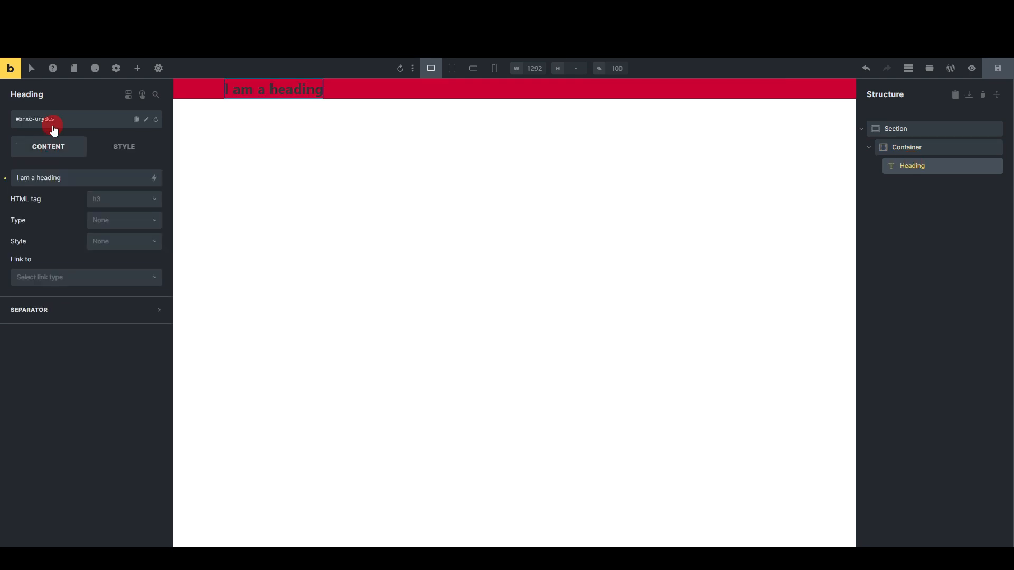
{"action": "left_click", "coordinate": [55, 123]}
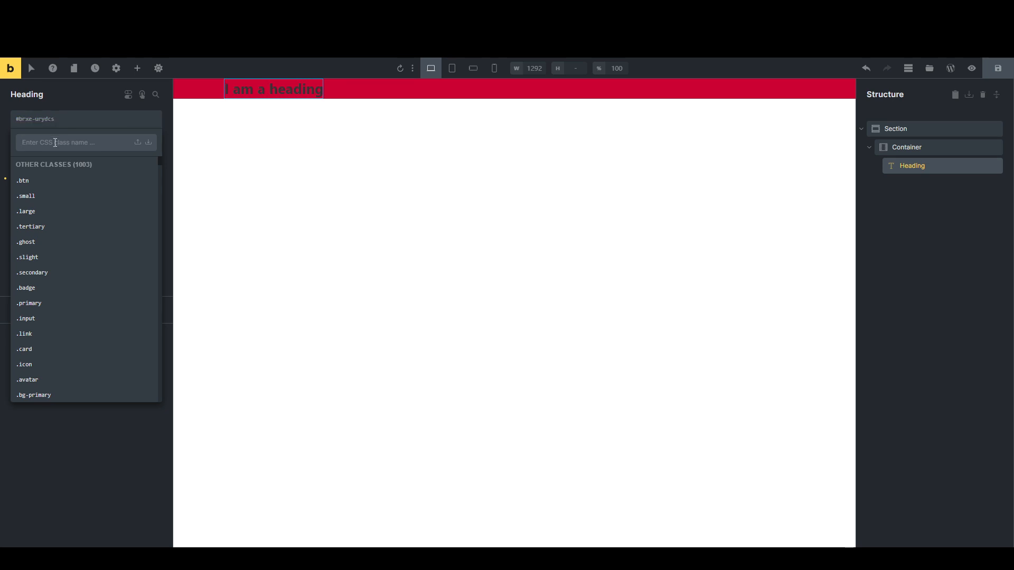
{"action": "type", "text": "pr"}
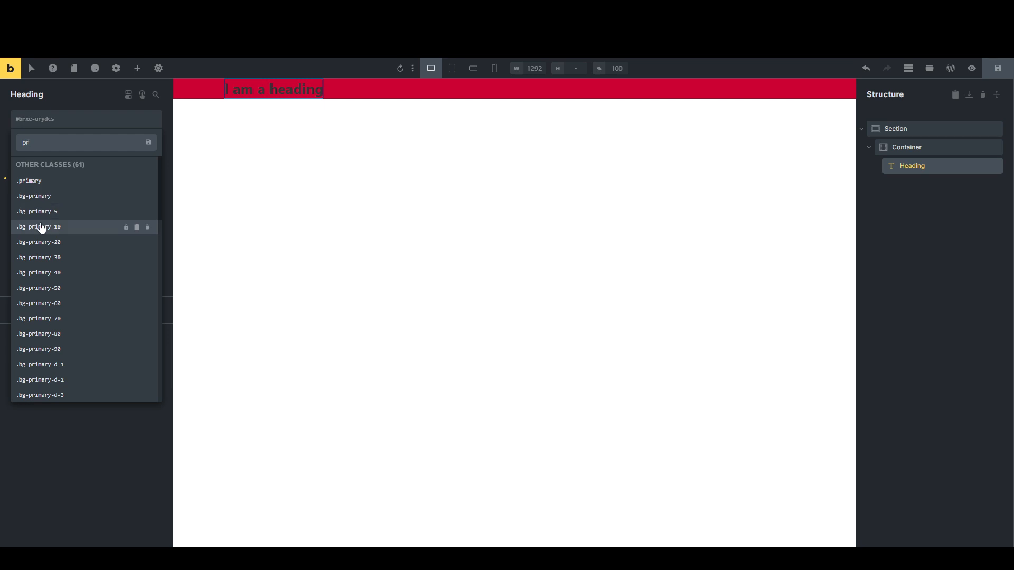
{"action": "left_click_drag", "start_coordinate": [38, 144], "coordinate": [18, 144]}
{"action": "type", "text": "te"}
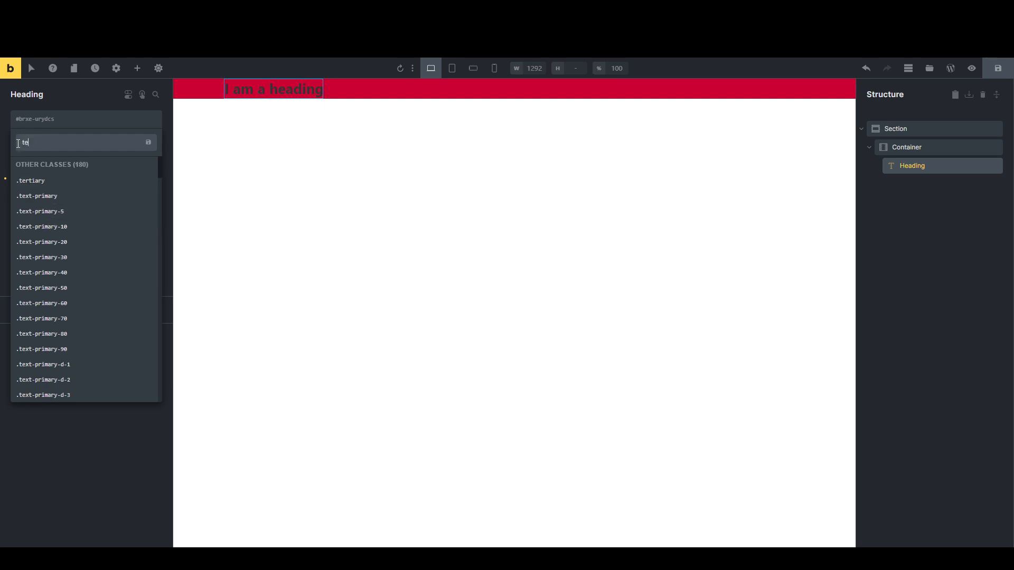
{"action": "type", "text": "xt-pr"}
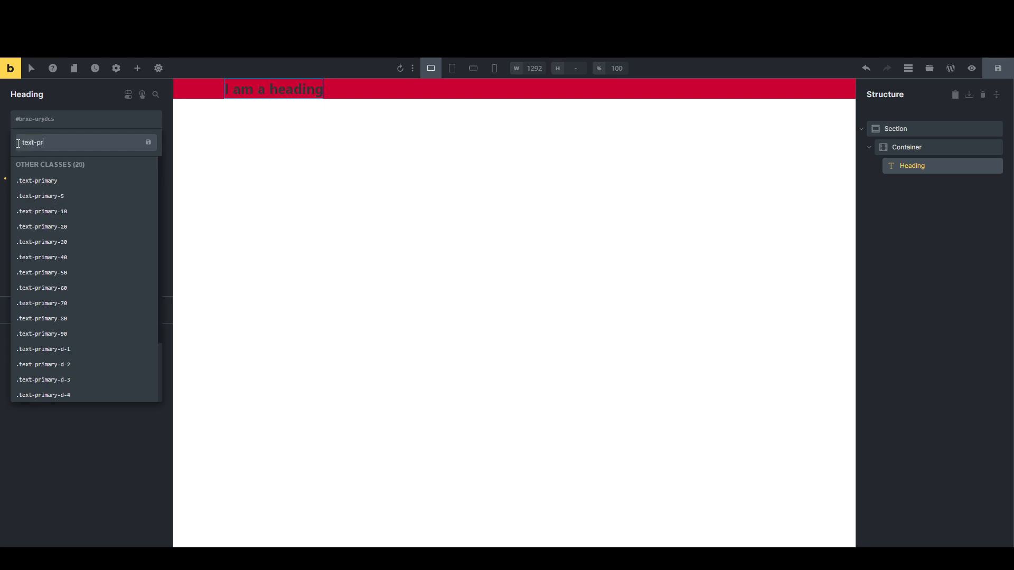
{"action": "left_click", "coordinate": [68, 180]}
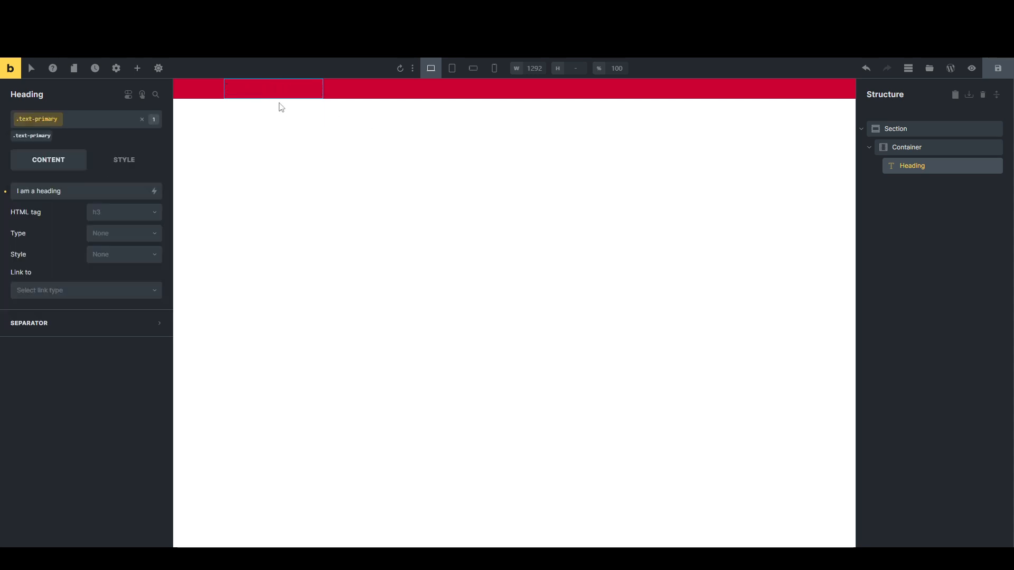
{"action": "mouse_move", "coordinate": [885, 166]}
{"action": "left_click", "coordinate": [995, 166]}
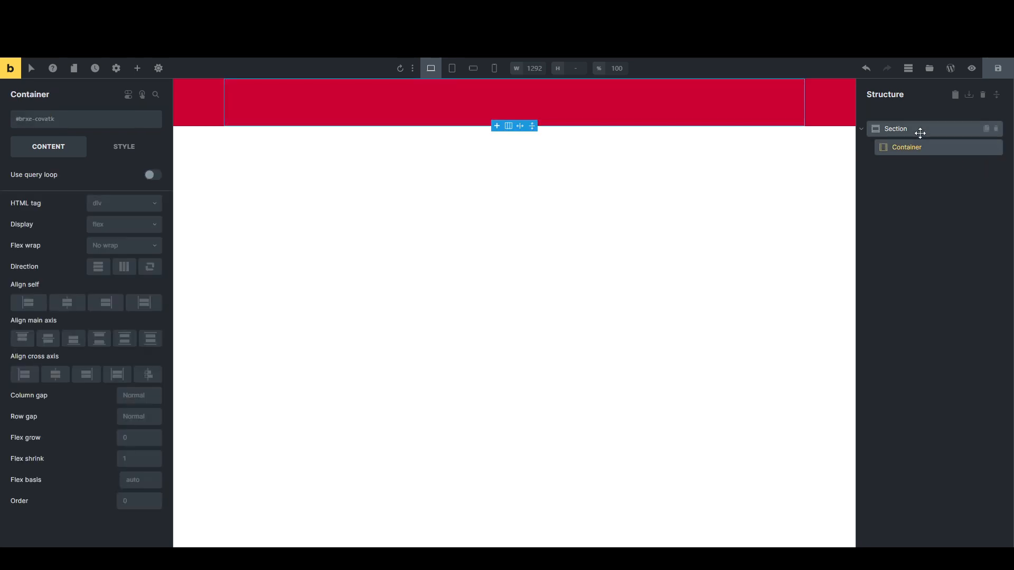
Step: Duplicate the section and remove the bg-primary class from the copy
{"action": "left_click", "coordinate": [924, 129]}
{"action": "left_click", "coordinate": [985, 128]}
{"action": "left_click", "coordinate": [871, 165]}
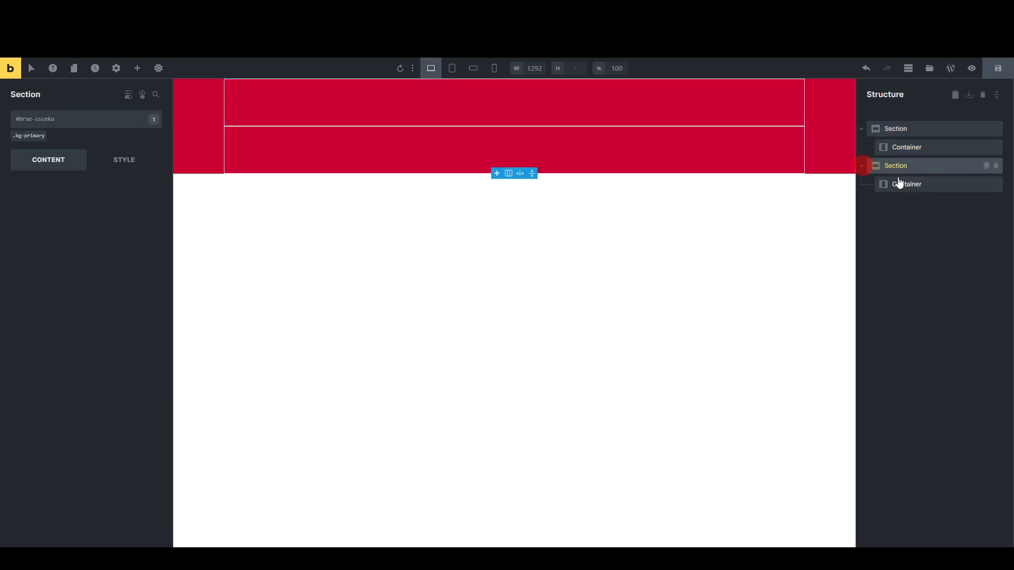
{"action": "left_click", "coordinate": [899, 184]}
{"action": "left_click", "coordinate": [903, 165]}
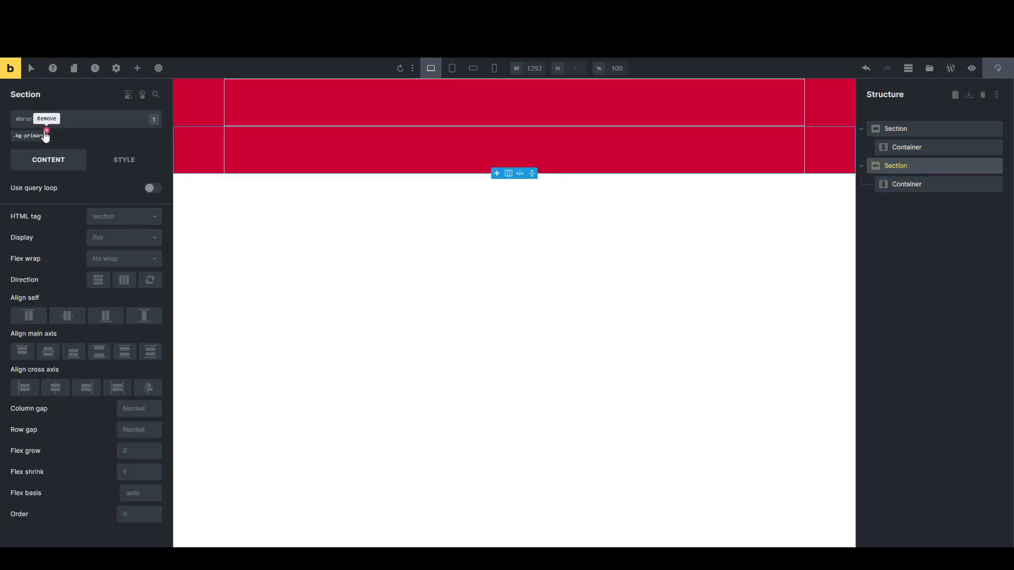
{"action": "left_click", "coordinate": [46, 131]}
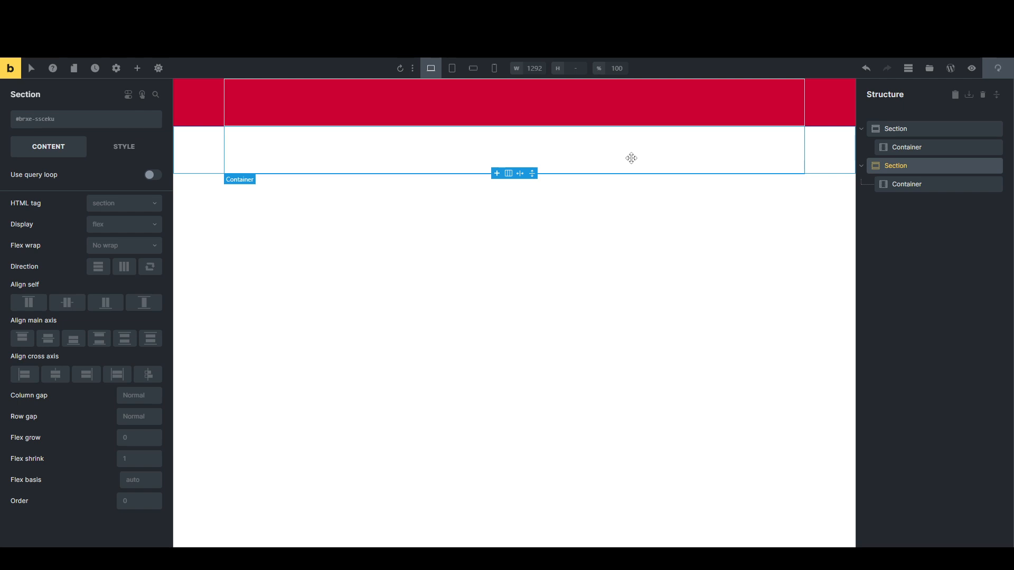
Step: Add a heading inside the container of the duplicated section
{"action": "left_click", "coordinate": [904, 183]}
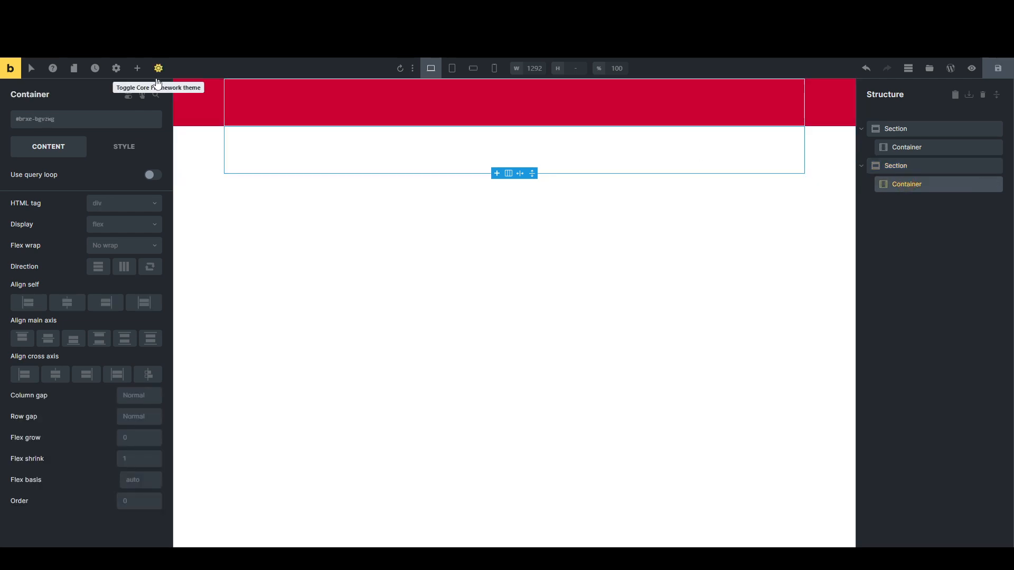
{"action": "left_click", "coordinate": [141, 71]}
{"action": "type", "text": "hea"}
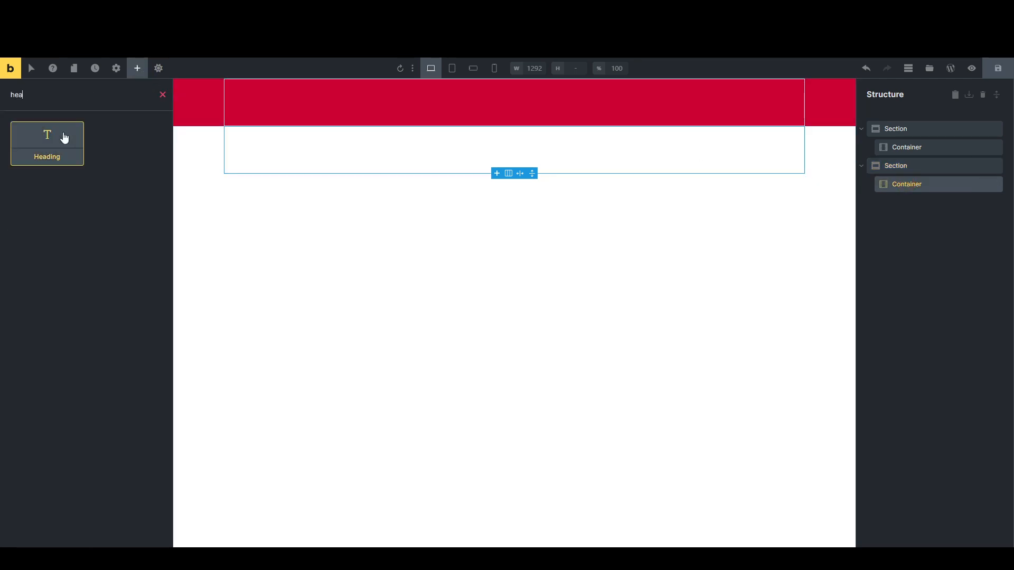
{"action": "left_click", "coordinate": [53, 138]}
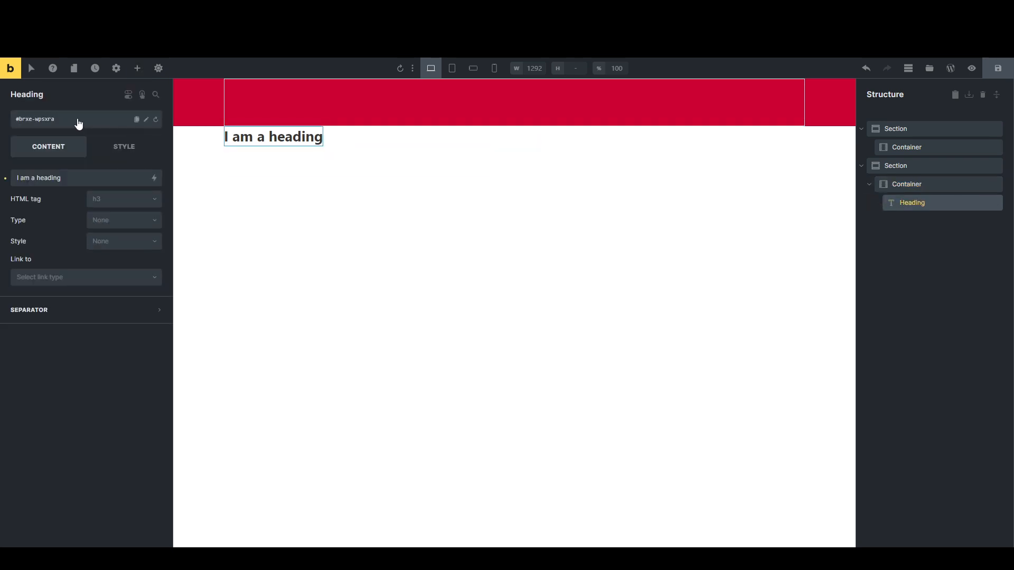
Step: Assign the text-primary class to the heading in the second section
{"action": "left_click", "coordinate": [63, 122]}
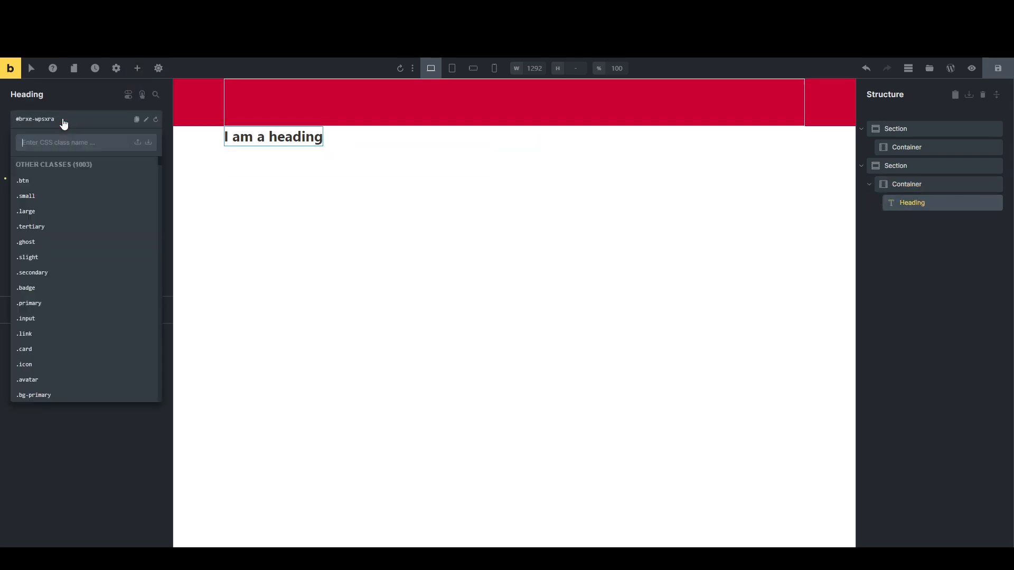
{"action": "type", "text": "text-pr"}
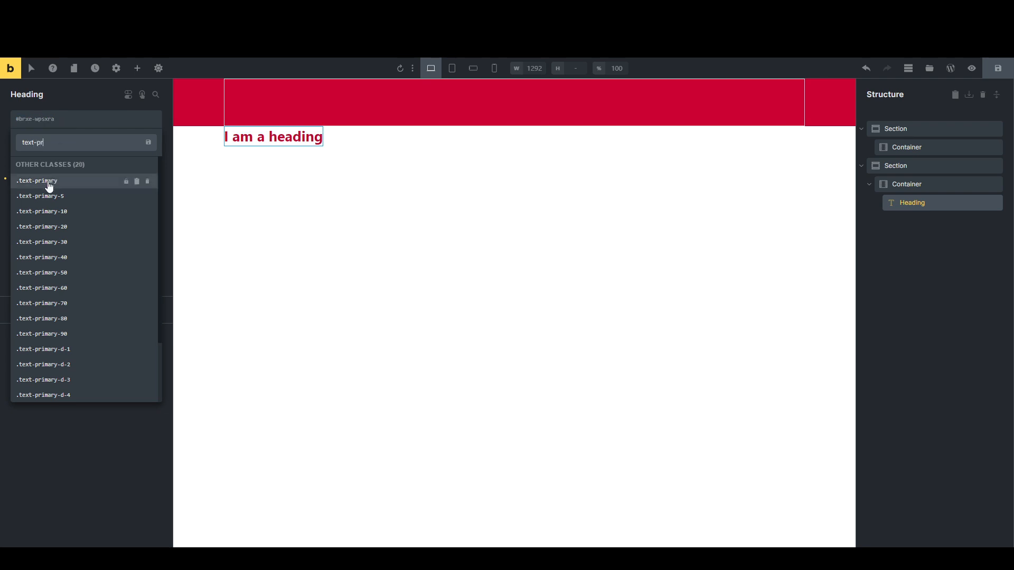
{"action": "left_click", "coordinate": [48, 181]}
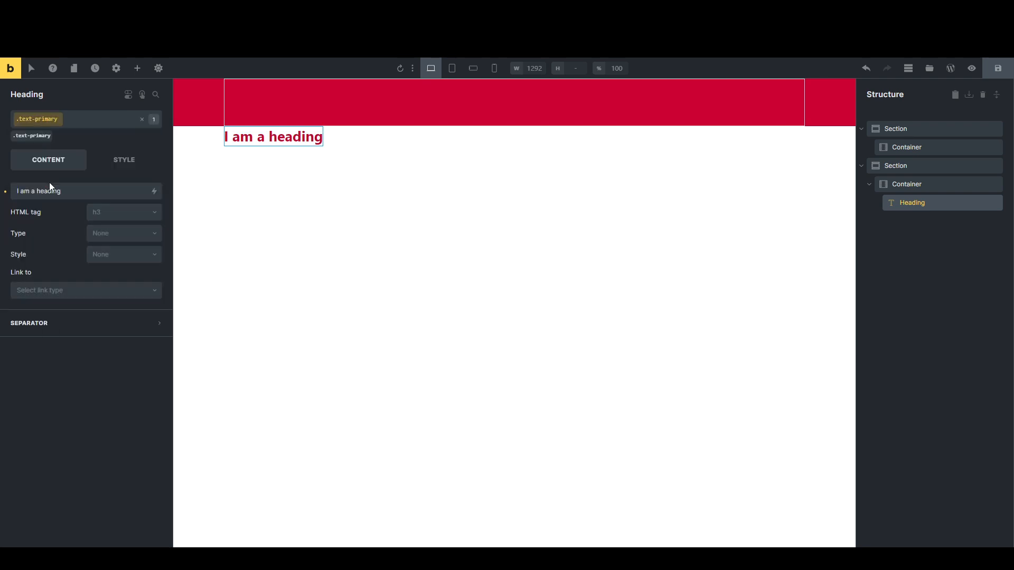
Step: Add a div below the heading in the second section's container
{"action": "left_click", "coordinate": [920, 167]}
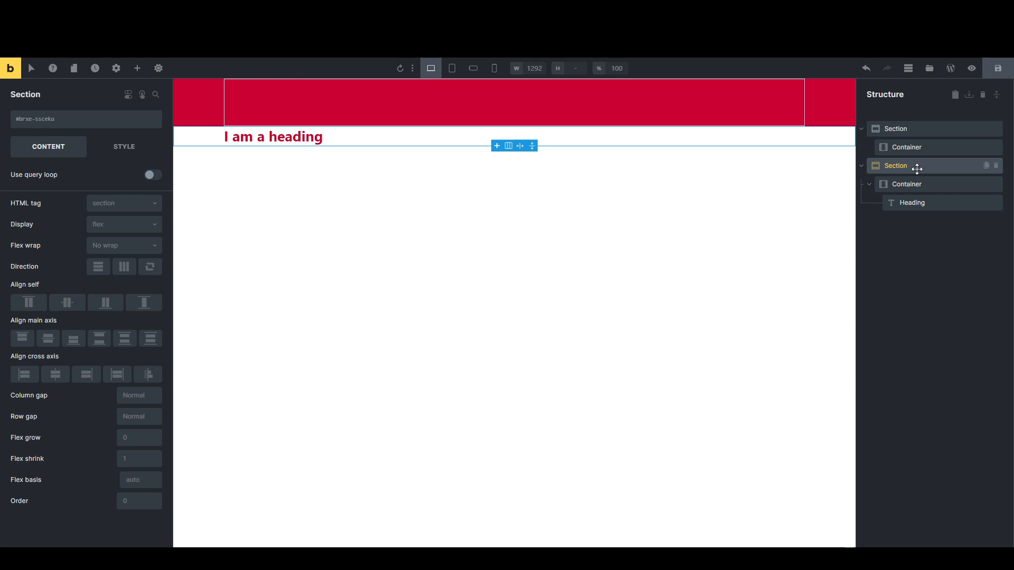
{"action": "left_click", "coordinate": [913, 203]}
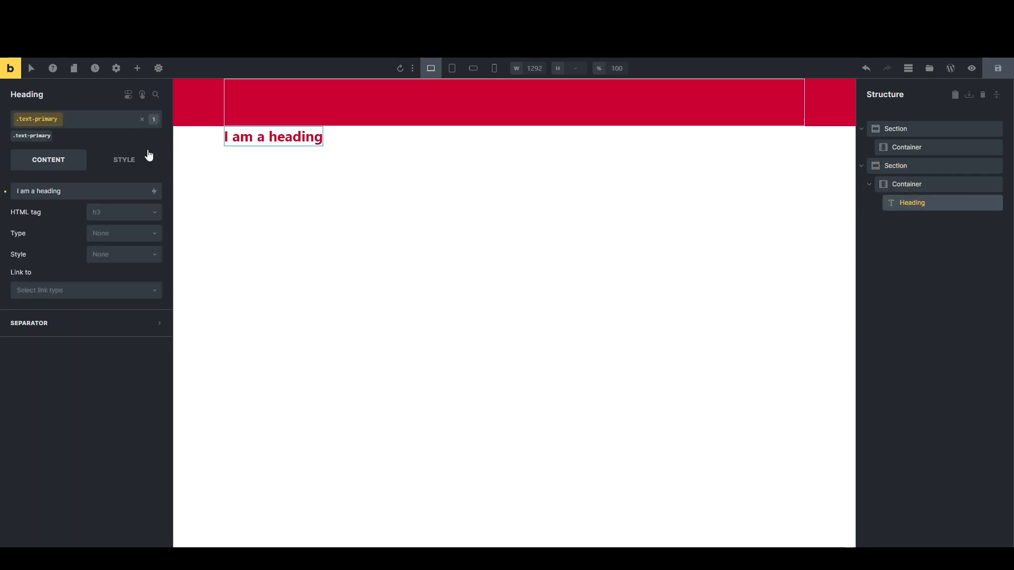
{"action": "left_click", "coordinate": [136, 69]}
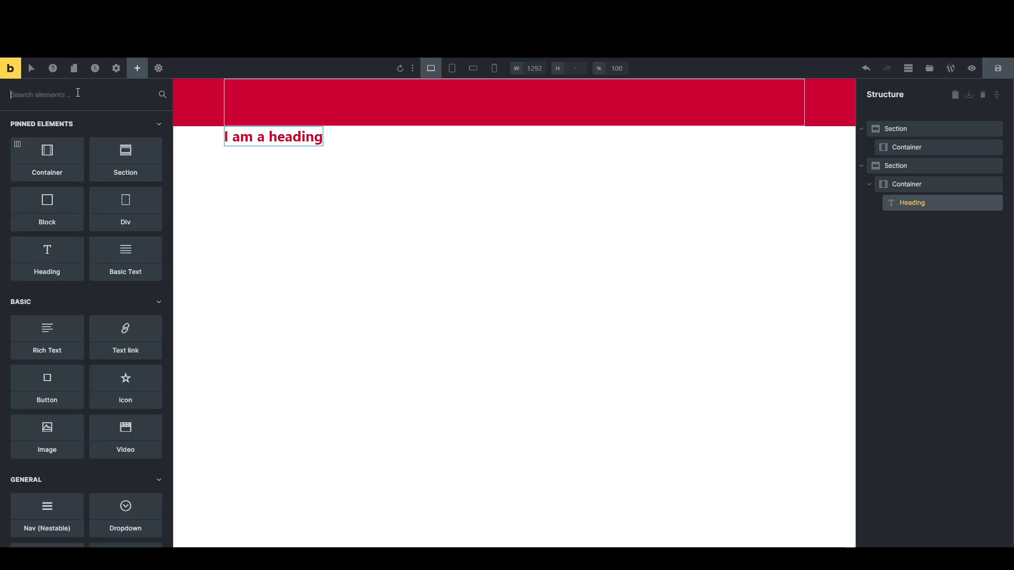
{"action": "left_click", "coordinate": [119, 212]}
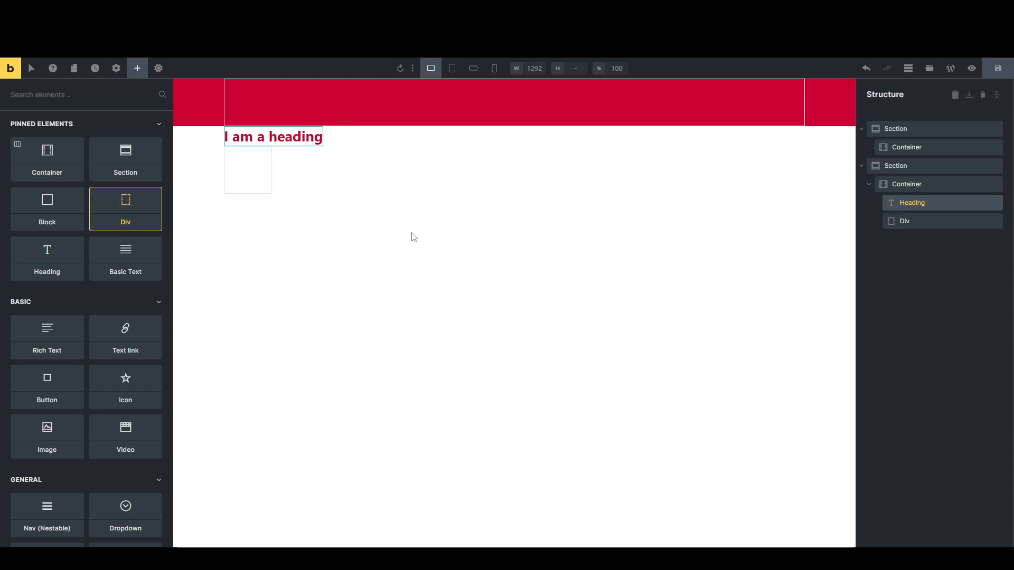
Step: Examine the Color System, Typography and Spacing variable groups offered for the div's width
{"action": "left_click", "coordinate": [907, 221]}
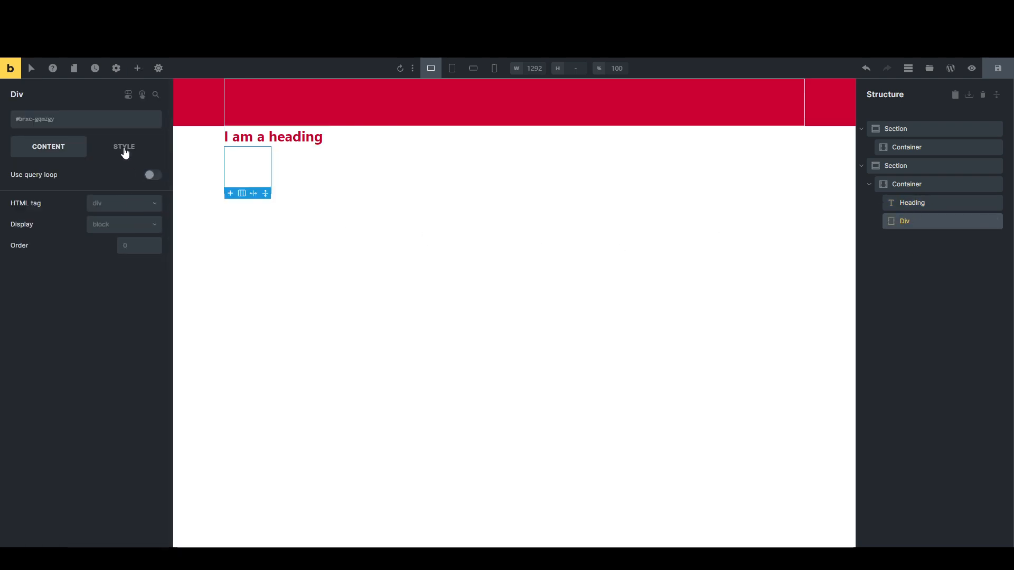
{"action": "left_click", "coordinate": [108, 147]}
{"action": "left_click", "coordinate": [74, 182]}
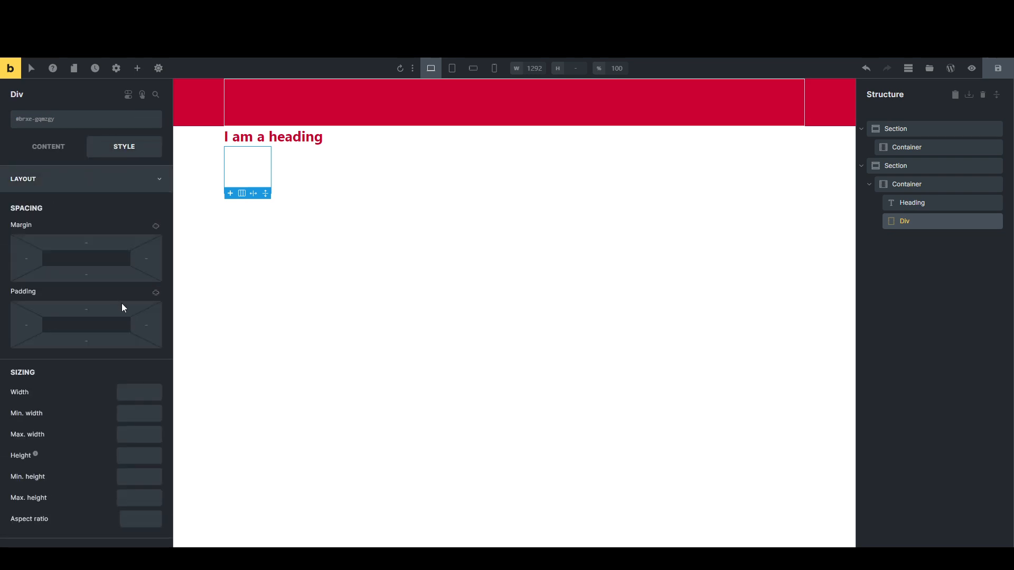
{"action": "left_click", "coordinate": [133, 390]}
{"action": "left_click", "coordinate": [62, 150]}
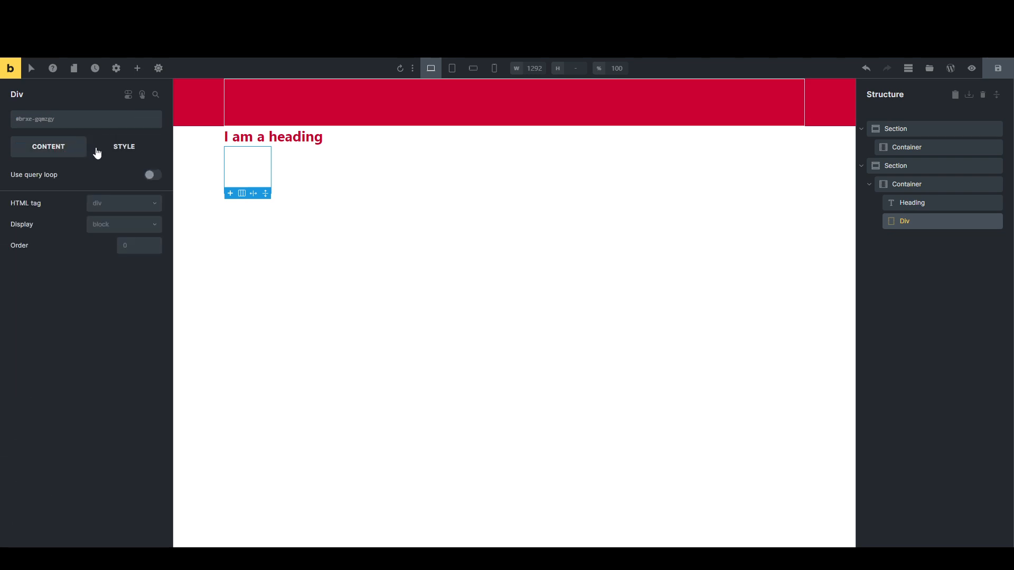
{"action": "left_click", "coordinate": [107, 149]}
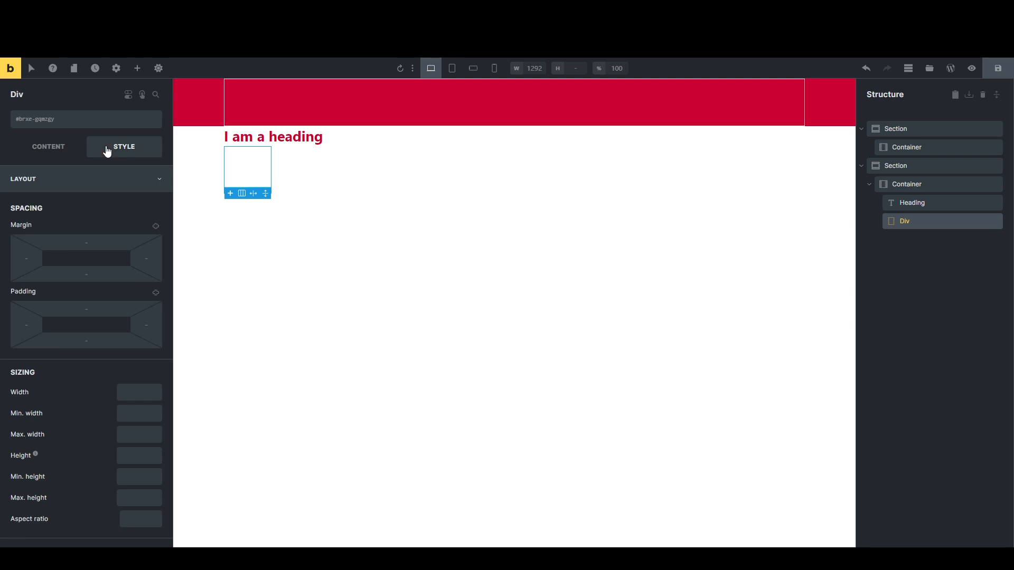
{"action": "left_click", "coordinate": [141, 393]}
{"action": "right_click", "coordinate": [136, 390]}
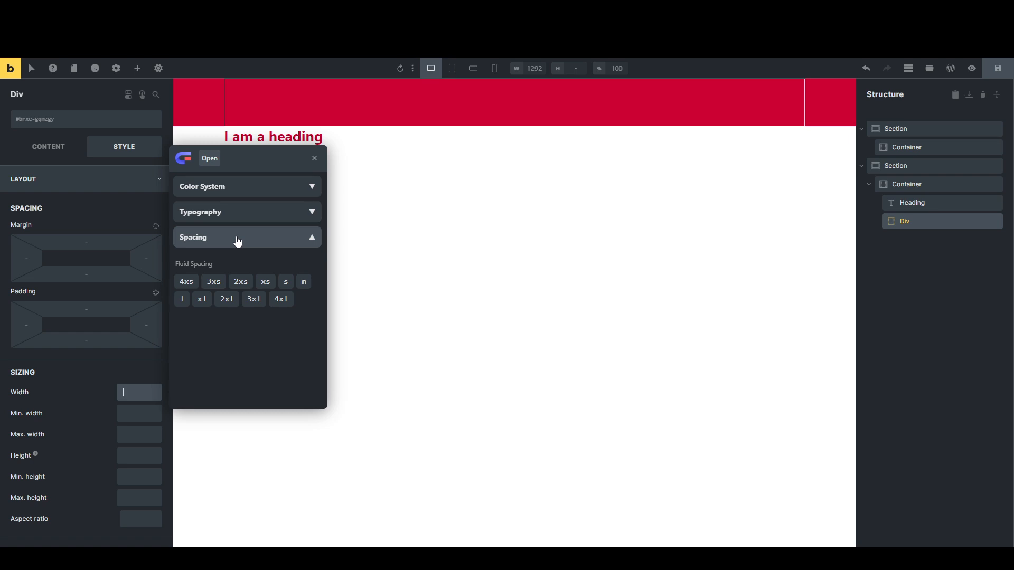
{"action": "left_click", "coordinate": [315, 214]}
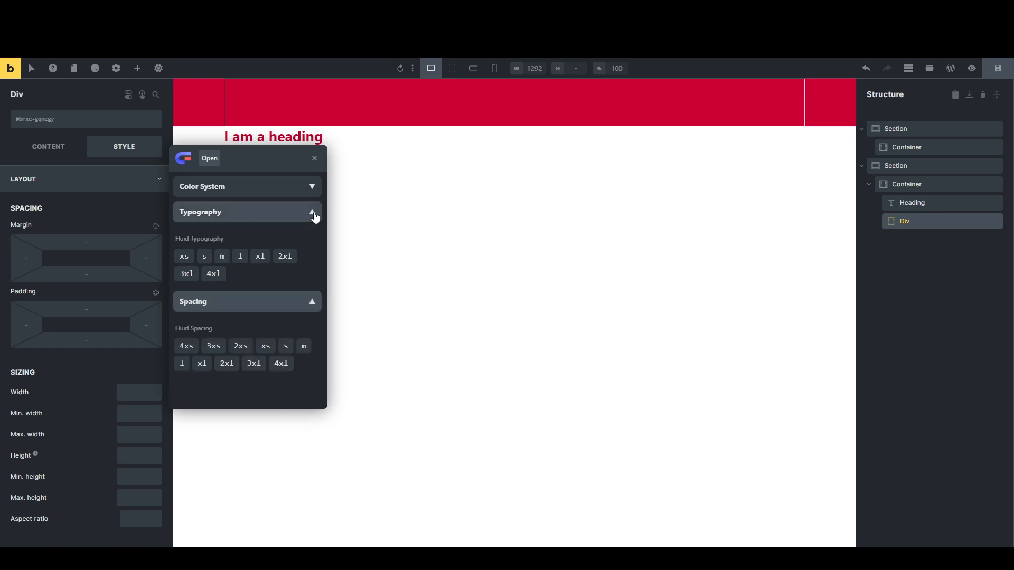
{"action": "left_click", "coordinate": [314, 191]}
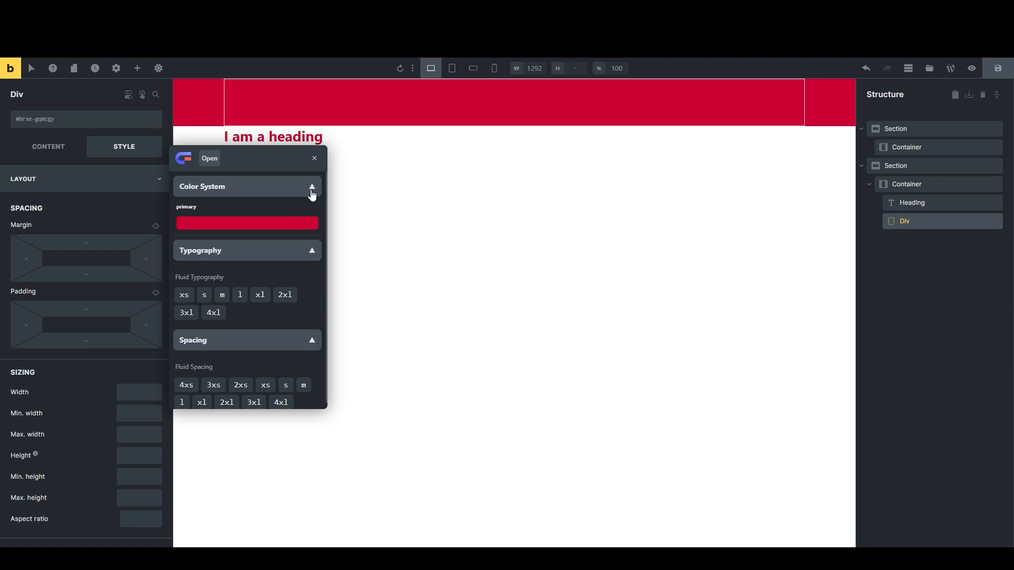
{"action": "left_click", "coordinate": [312, 188]}
{"action": "left_click", "coordinate": [312, 214]}
{"action": "left_click", "coordinate": [312, 237]}
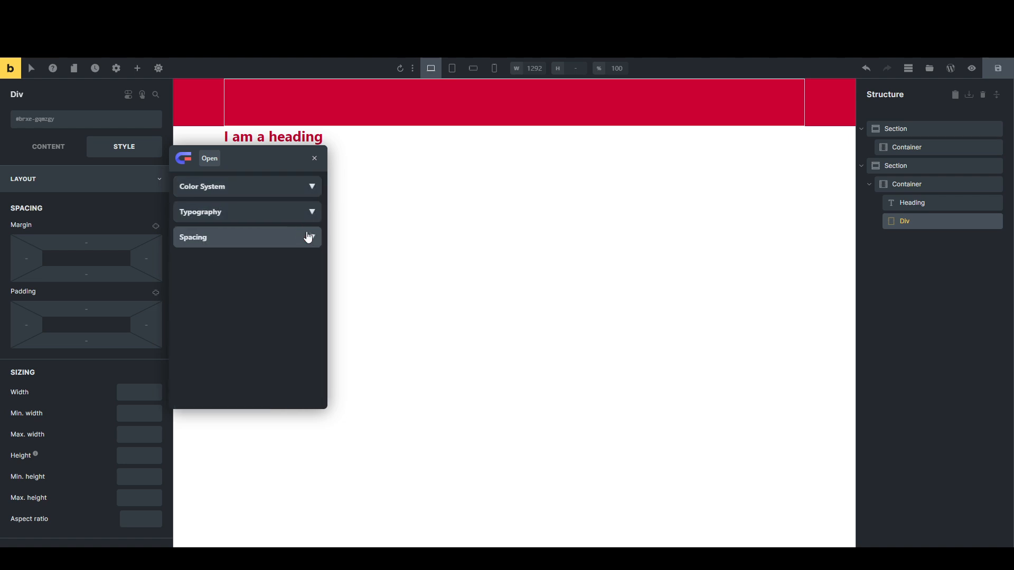
{"action": "left_click", "coordinate": [315, 160]}
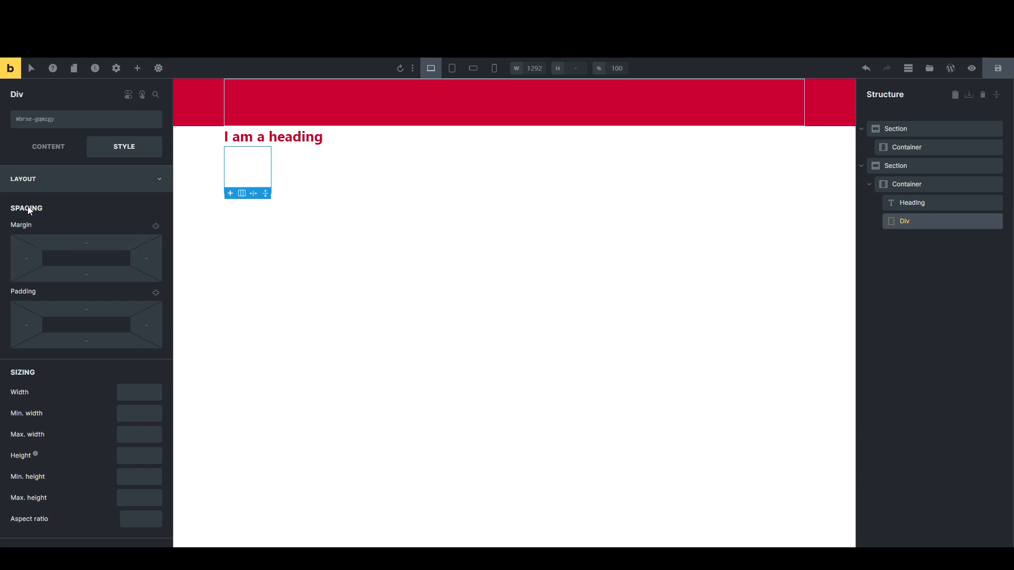
Step: Examine the fluid spacing variables offered for the div's top margin and top padding
{"action": "left_click", "coordinate": [87, 241]}
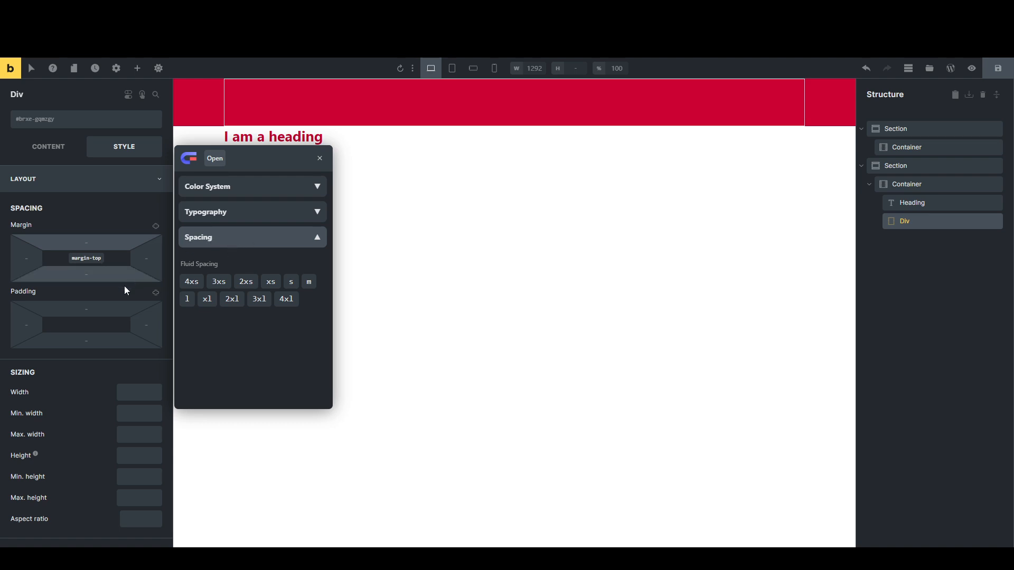
{"action": "left_click", "coordinate": [318, 159]}
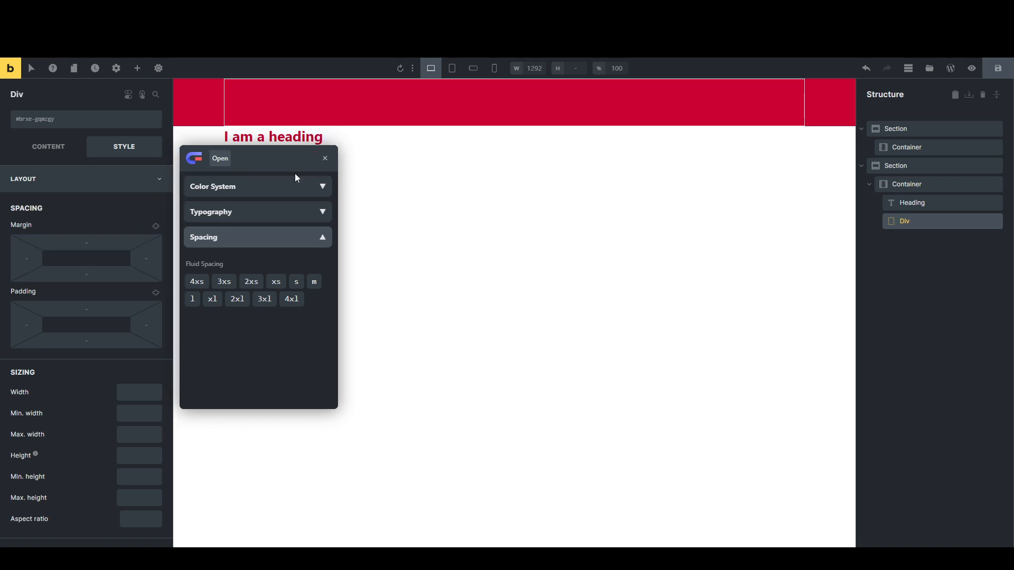
{"action": "left_click", "coordinate": [324, 160]}
{"action": "left_click", "coordinate": [88, 309]}
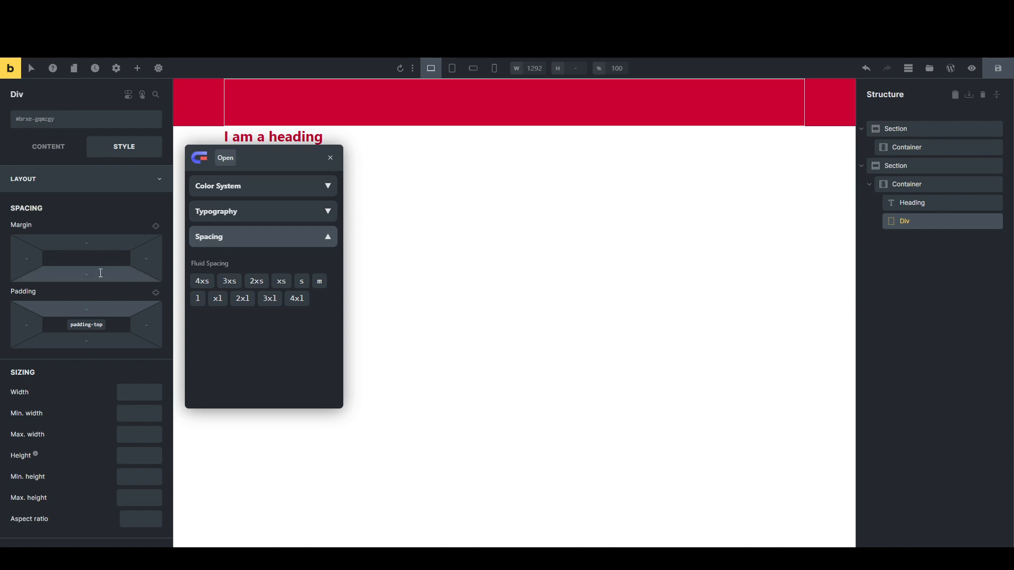
{"action": "left_click", "coordinate": [213, 281]}
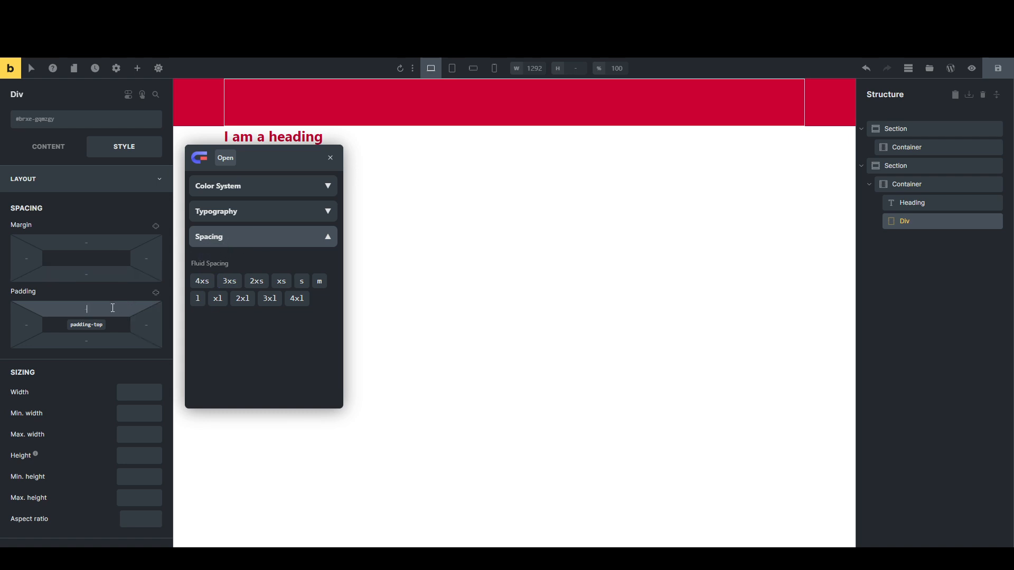
{"action": "scroll", "coordinate": [97, 324], "scroll_direction": "down", "scroll_amount": 2}
{"action": "left_click", "coordinate": [330, 160]}
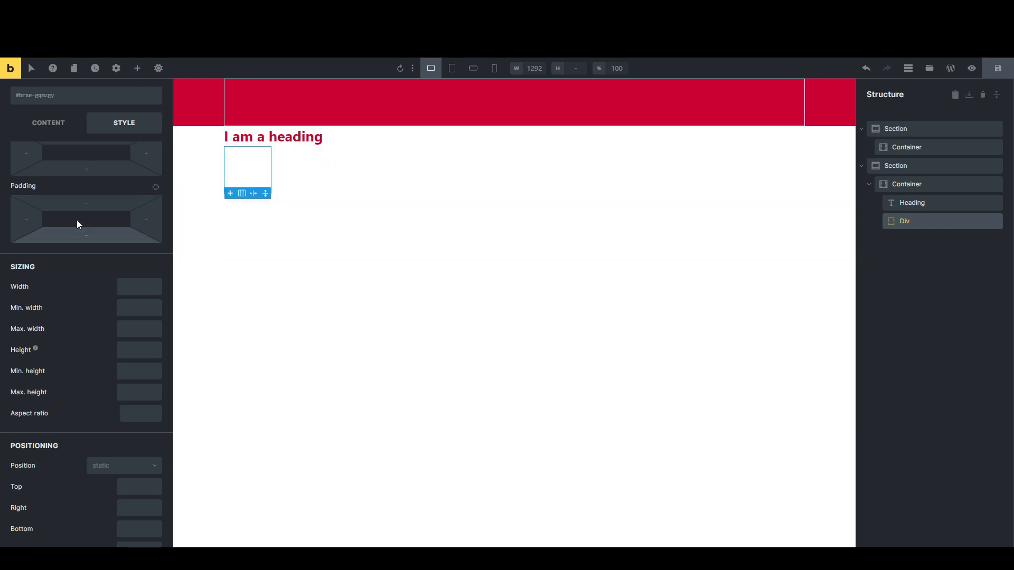
Step: Try the xl fluid typography variable as the div's font size and clear the value again
{"action": "scroll", "coordinate": [77, 220], "scroll_direction": "up", "scroll_amount": 3}
{"action": "left_click", "coordinate": [61, 185]}
{"action": "left_click", "coordinate": [58, 208]}
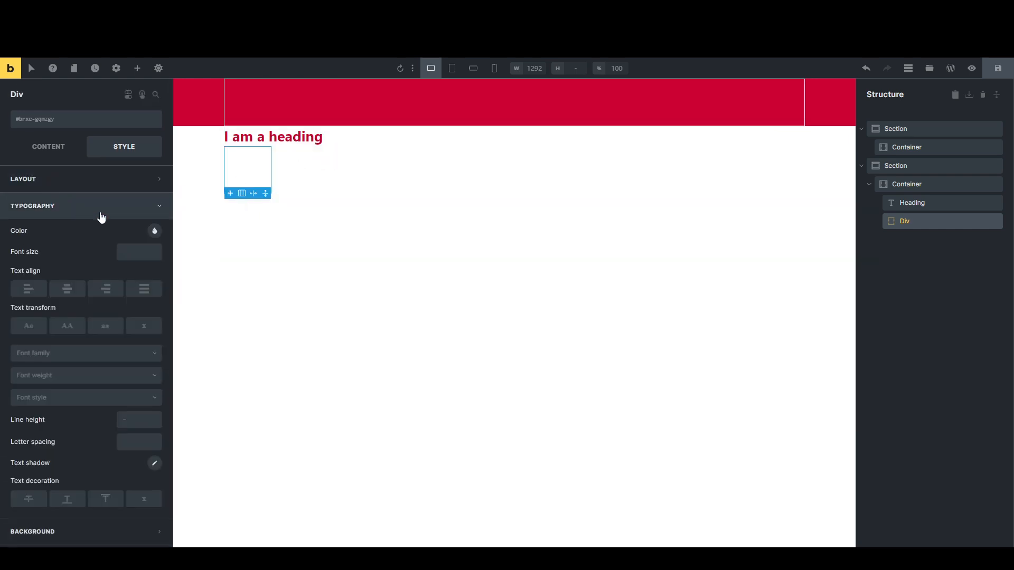
{"action": "left_click", "coordinate": [129, 256]}
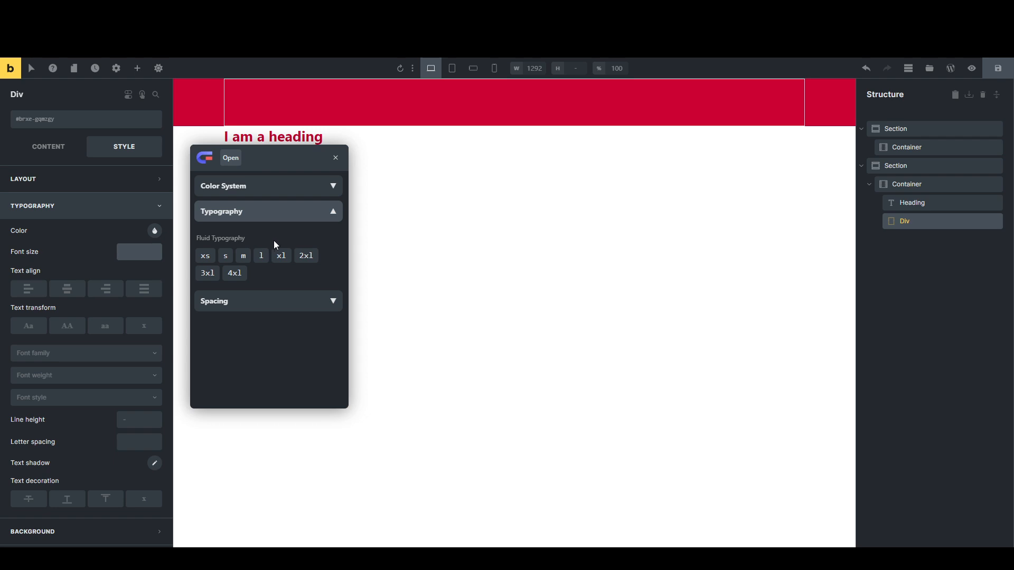
{"action": "left_click", "coordinate": [281, 255]}
{"action": "left_click", "coordinate": [118, 250]}
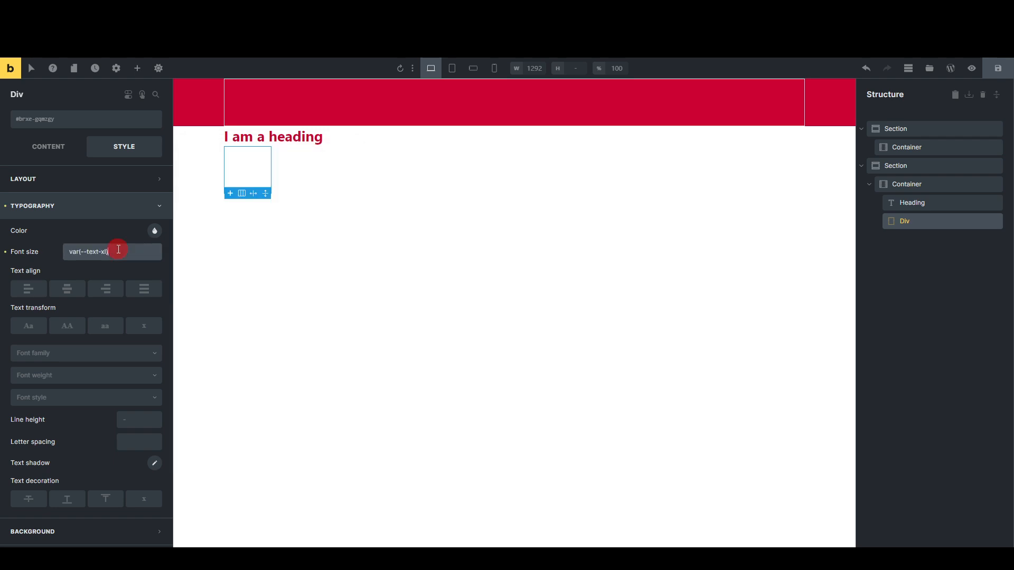
{"action": "key", "text": "ctrl+a"}
{"action": "key", "text": "BackSpace"}
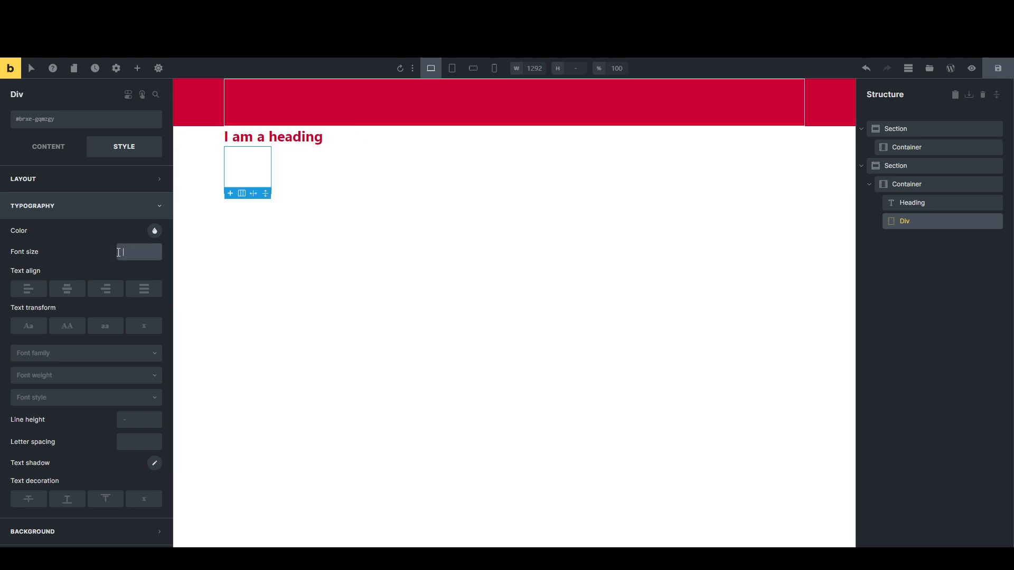
Step: Examine the framework color variables offered for the div's text color in RAW format
{"action": "left_click", "coordinate": [154, 231]}
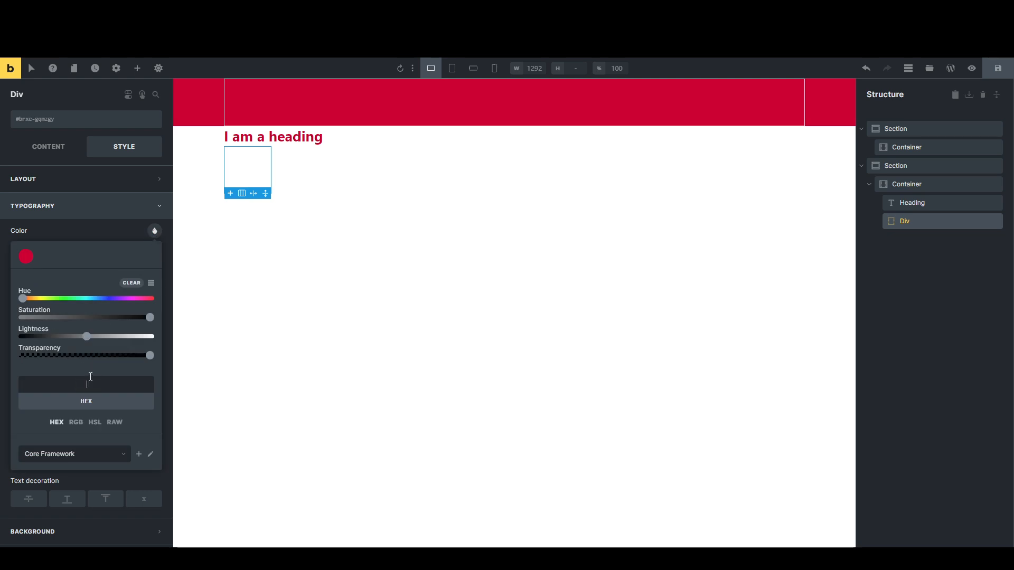
{"action": "left_click", "coordinate": [115, 423]}
{"action": "left_click", "coordinate": [91, 385]}
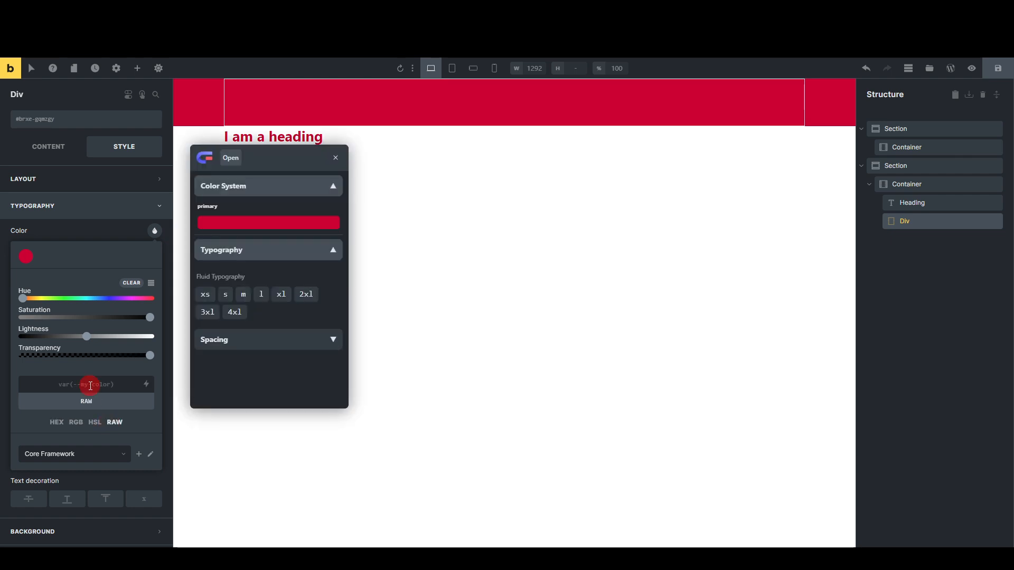
{"action": "left_click", "coordinate": [60, 417]}
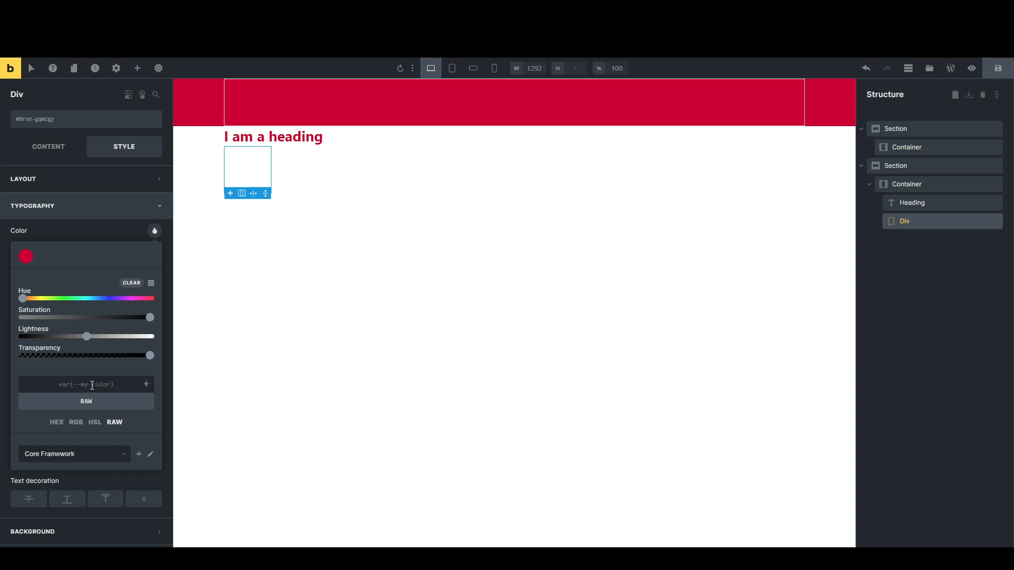
{"action": "left_click", "coordinate": [91, 384]}
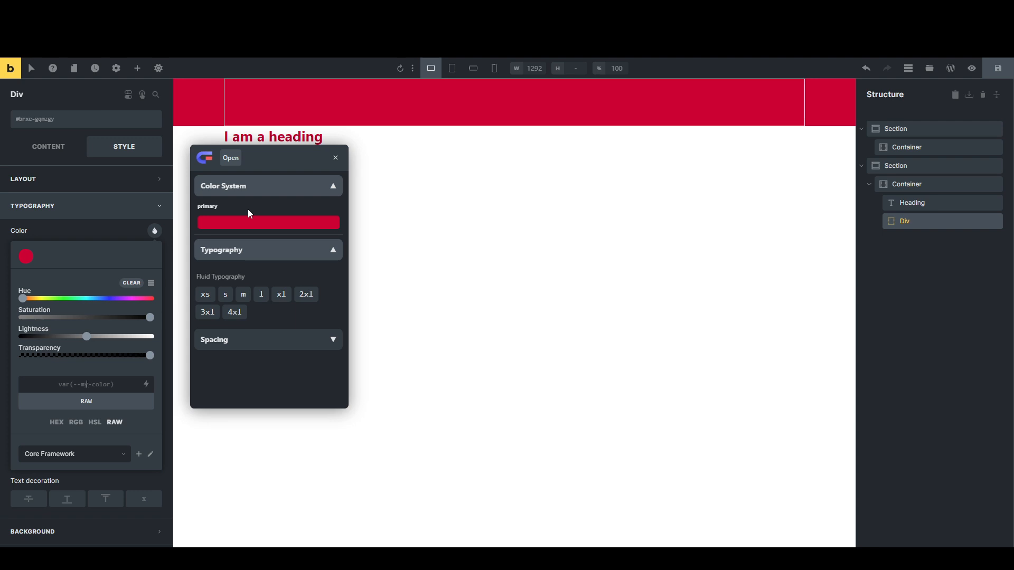
{"action": "left_click", "coordinate": [328, 250]}
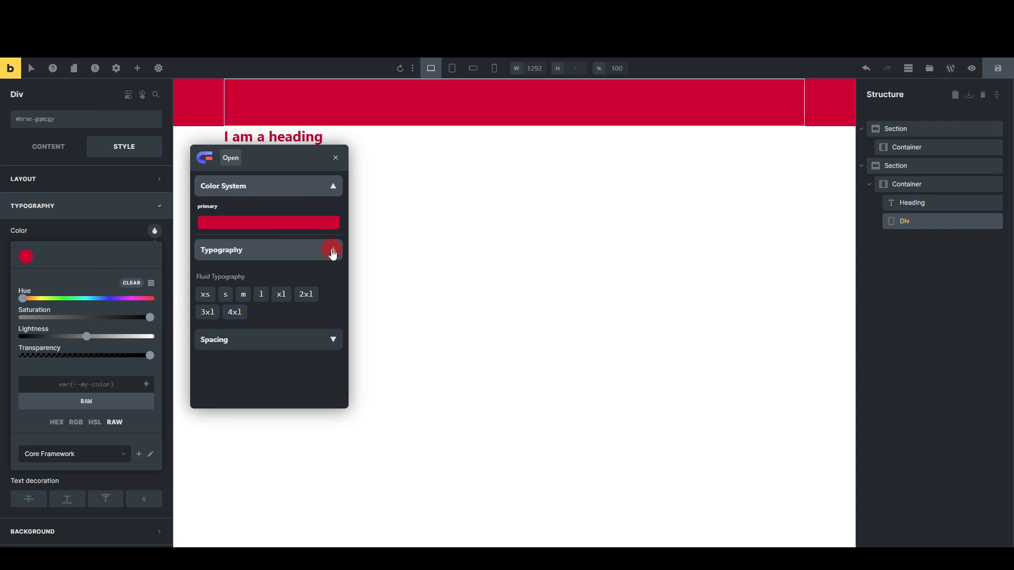
{"action": "left_click", "coordinate": [334, 191]}
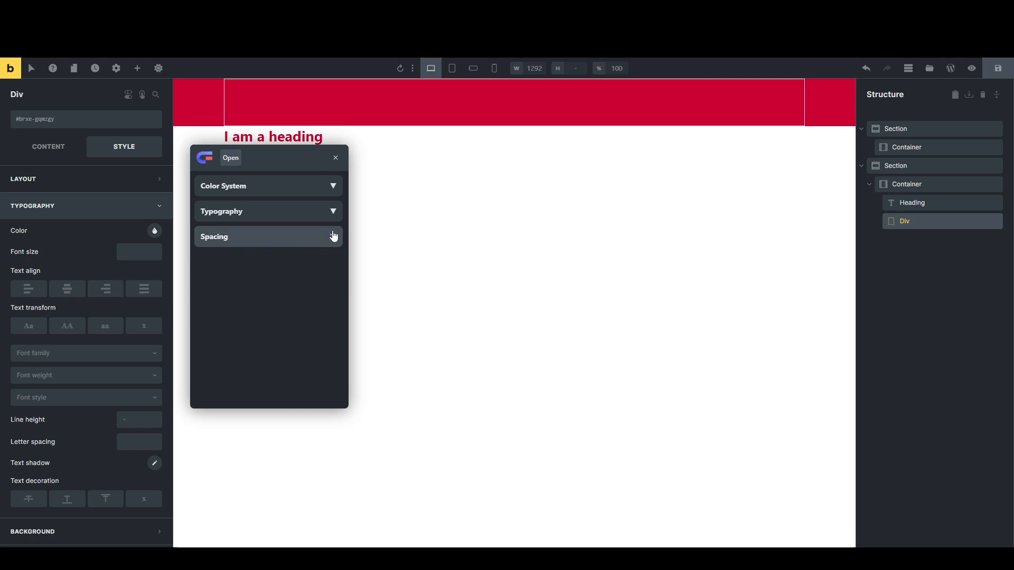
{"action": "left_click", "coordinate": [335, 190]}
{"action": "left_click", "coordinate": [334, 190]}
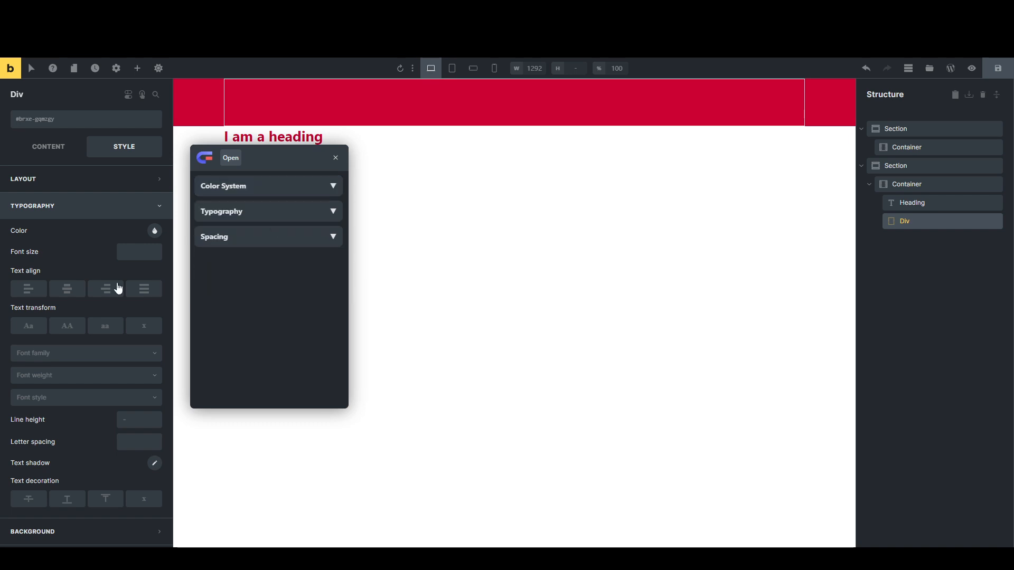
Step: Review the fluid spacing variables available for the width in the div's layout settings
{"action": "scroll", "coordinate": [126, 409], "scroll_direction": "down", "scroll_amount": 3}
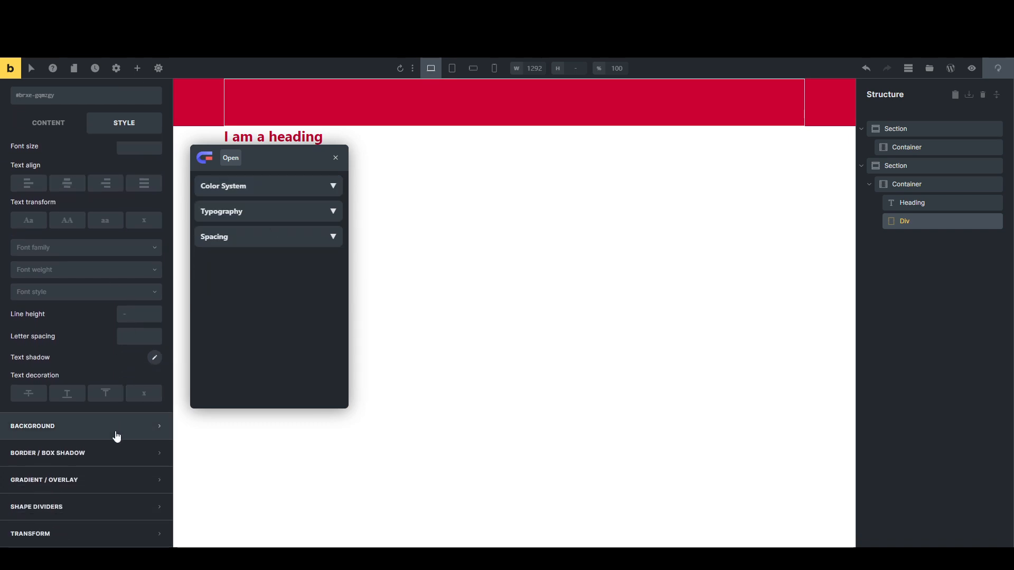
{"action": "scroll", "coordinate": [117, 270], "scroll_direction": "up", "scroll_amount": 3}
{"action": "left_click", "coordinate": [74, 199]}
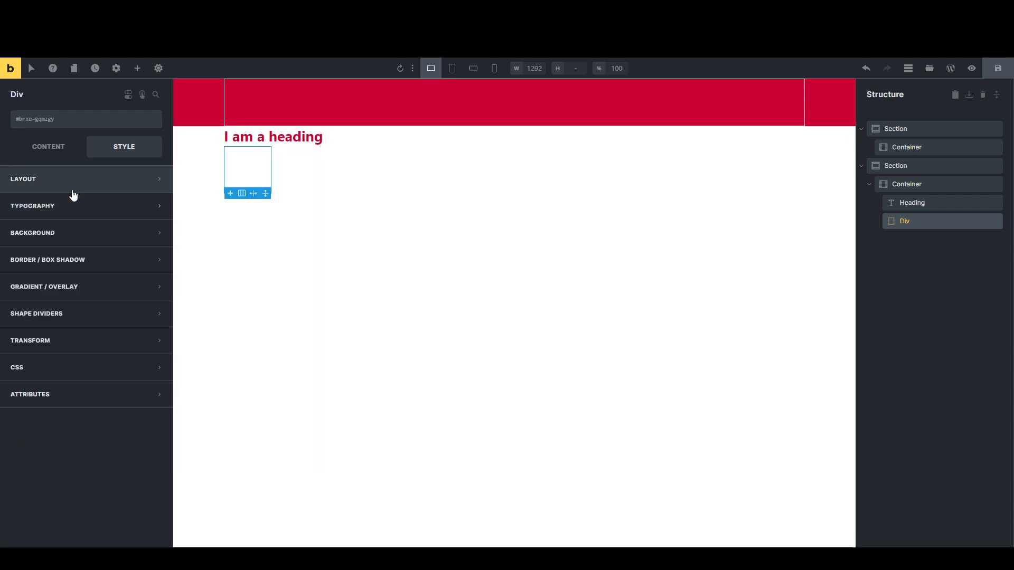
{"action": "left_click", "coordinate": [73, 185]}
{"action": "left_click", "coordinate": [137, 391]}
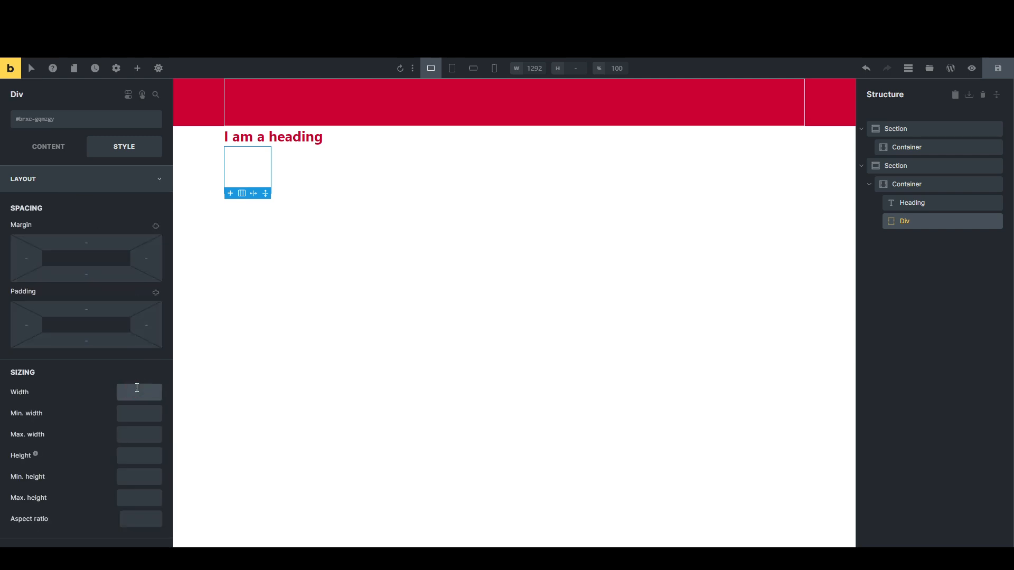
{"action": "right_click", "coordinate": [137, 388]}
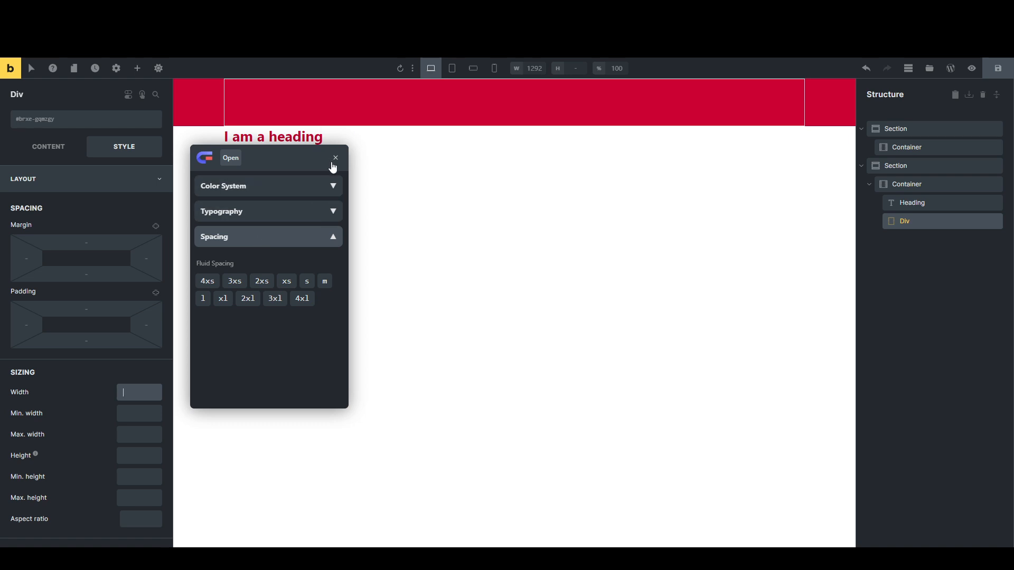
{"action": "left_click_drag", "start_coordinate": [332, 160], "coordinate": [337, 160]}
Step: Assign the border-primary class to the div below the heading
{"action": "left_click", "coordinate": [906, 265]}
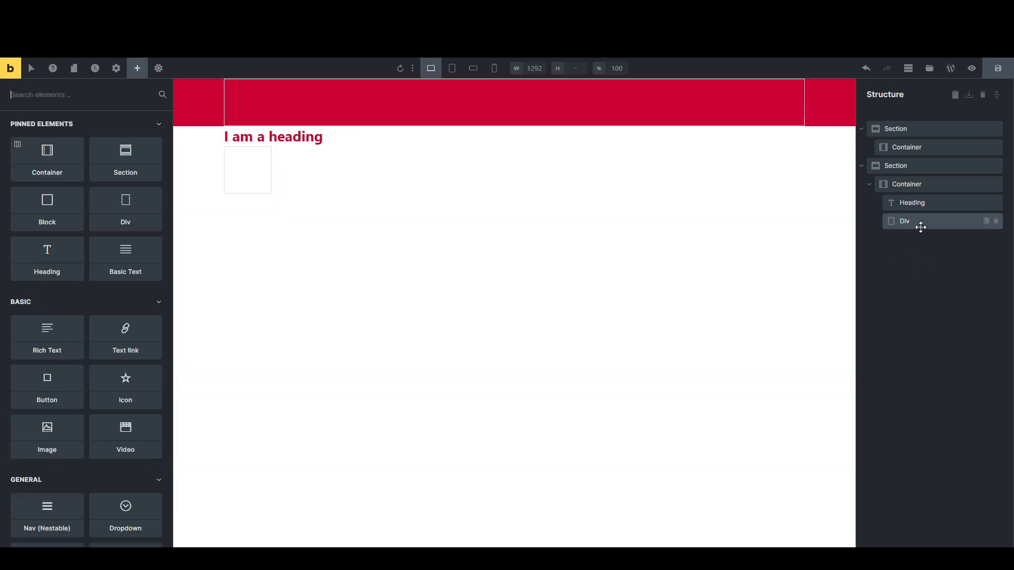
{"action": "left_click", "coordinate": [919, 222]}
{"action": "left_click", "coordinate": [65, 121]}
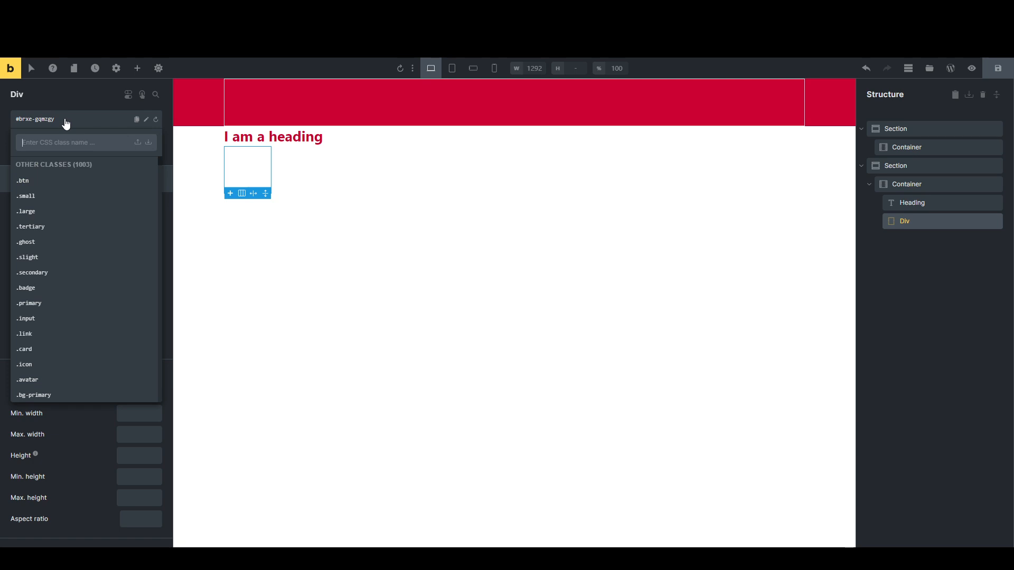
{"action": "type", "text": "border"}
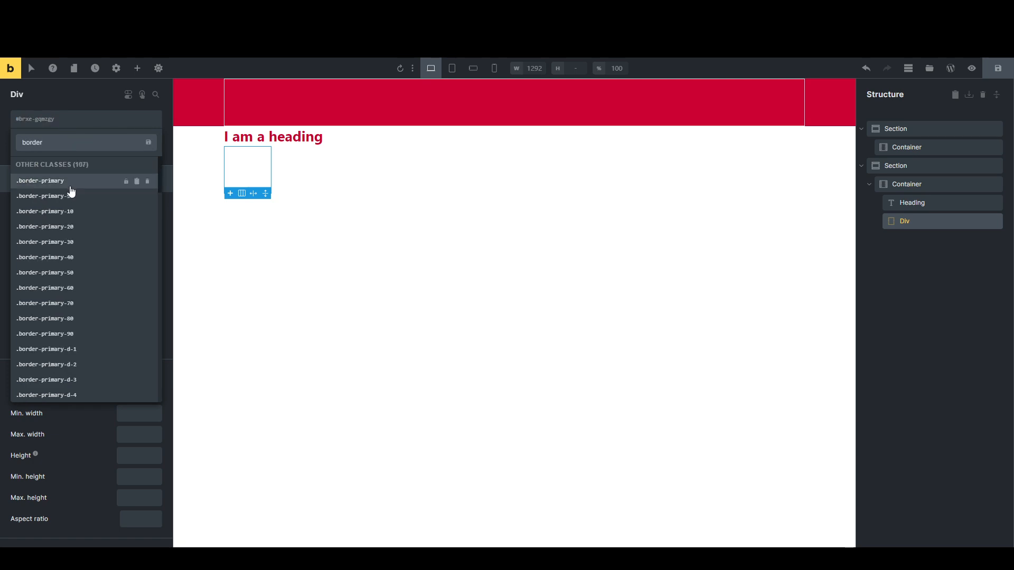
{"action": "left_click", "coordinate": [69, 180]}
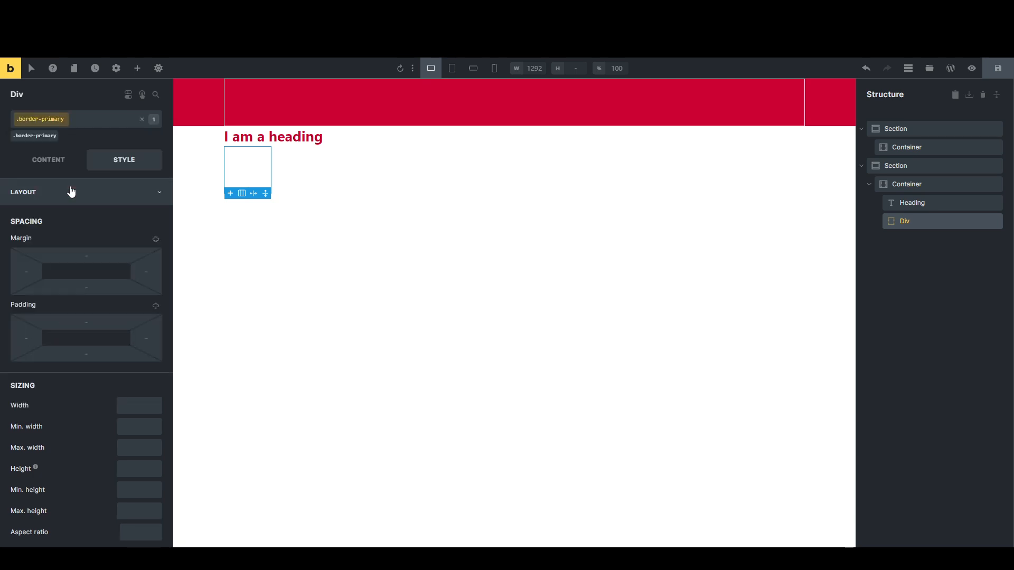
Step: Add the border class to the div below the heading and save the page
{"action": "left_click", "coordinate": [84, 121]}
{"action": "type", "text": "border"}
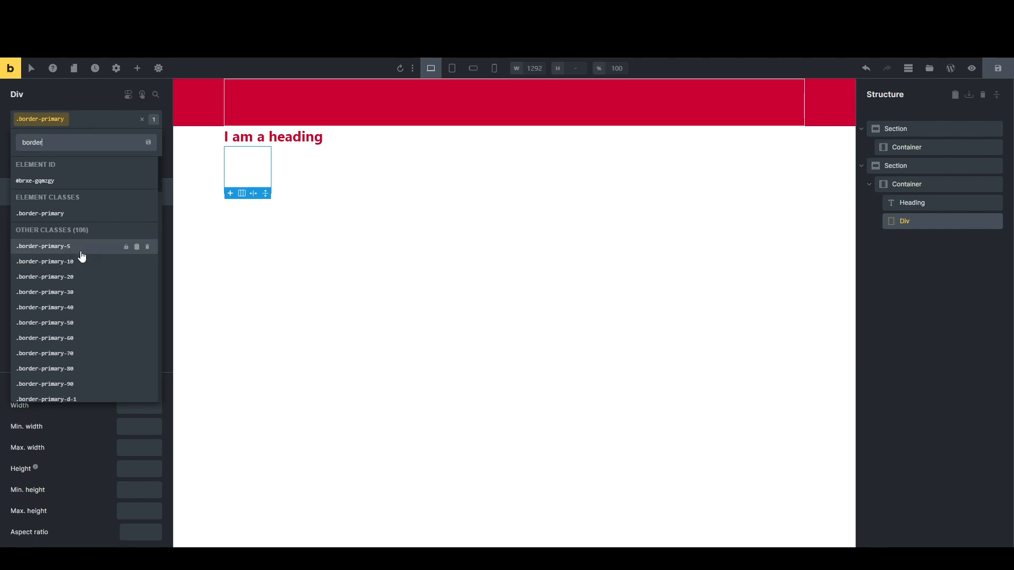
{"action": "scroll", "coordinate": [82, 259], "scroll_direction": "down", "scroll_amount": 10}
{"action": "scroll", "coordinate": [82, 264], "scroll_direction": "down", "scroll_amount": 10}
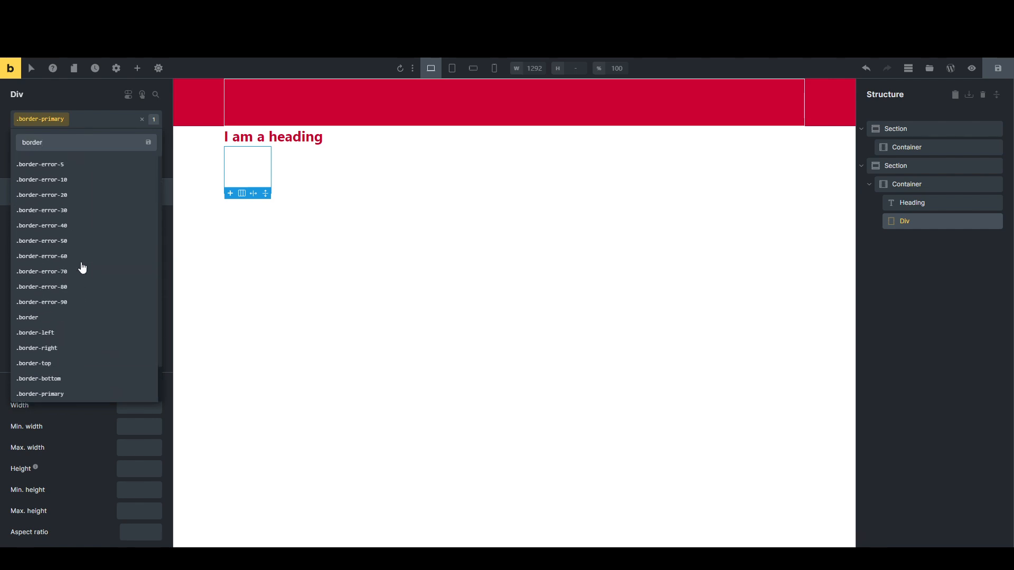
{"action": "left_click", "coordinate": [50, 320]}
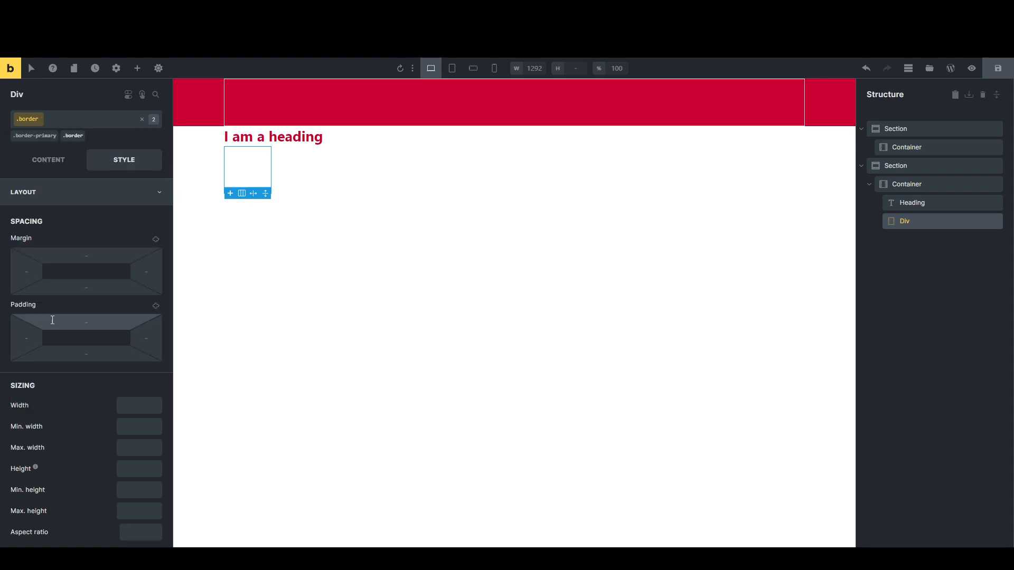
{"action": "left_click", "coordinate": [326, 208]}
{"action": "left_click", "coordinate": [294, 140]}
{"action": "left_click", "coordinate": [258, 164]}
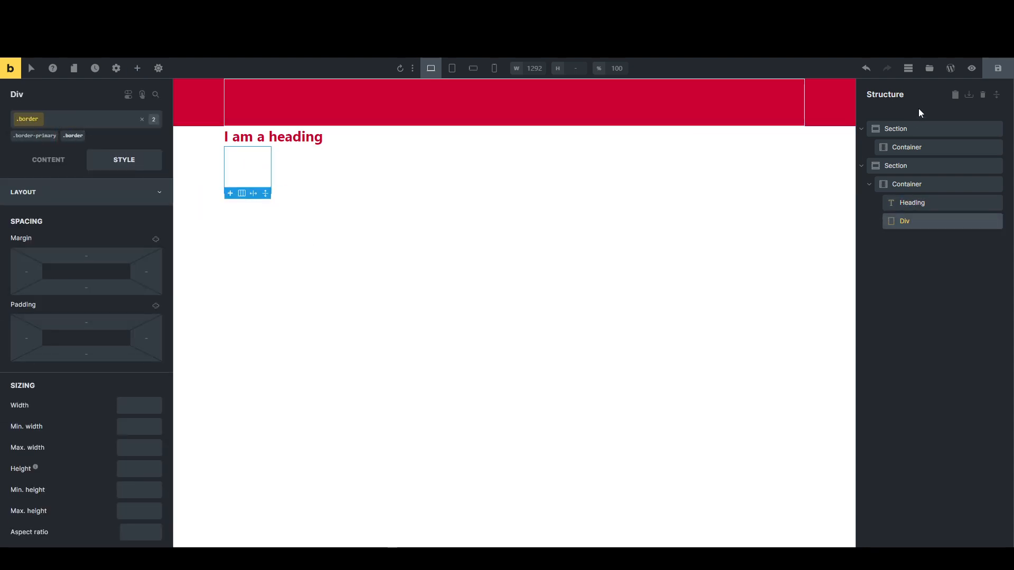
{"action": "left_click", "coordinate": [992, 72]}
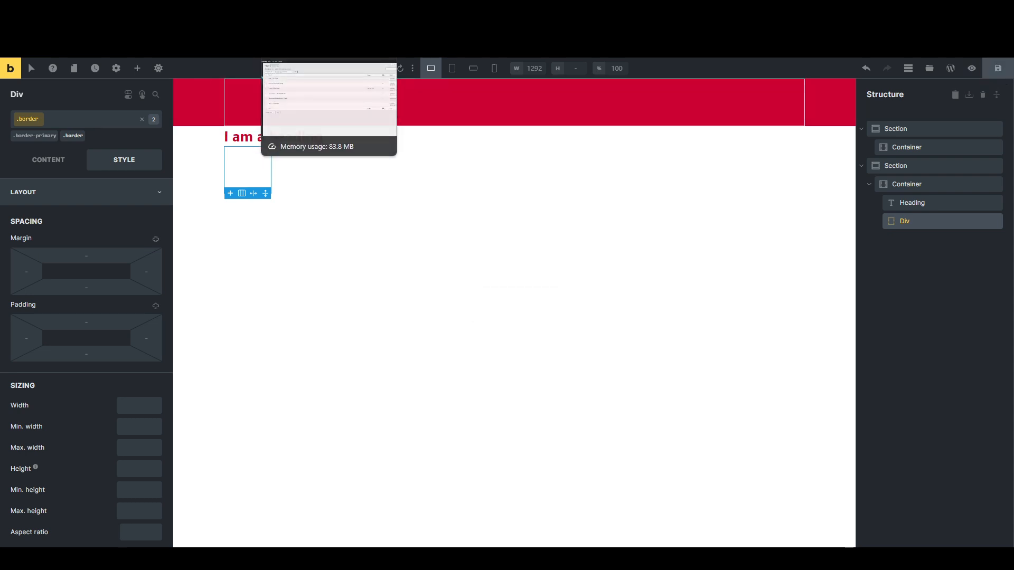
Step: View the page on the front end to check the div's border, and return to the builder
{"action": "left_click", "coordinate": [303, 10]}
{"action": "left_click", "coordinate": [185, 10]}
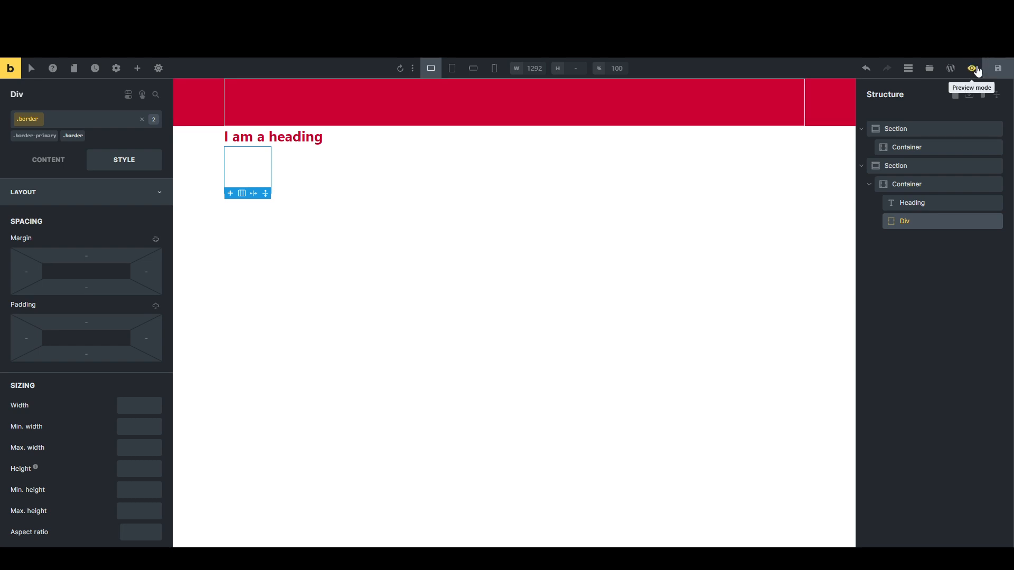
{"action": "left_click", "coordinate": [975, 71]}
{"action": "left_click", "coordinate": [953, 71]}
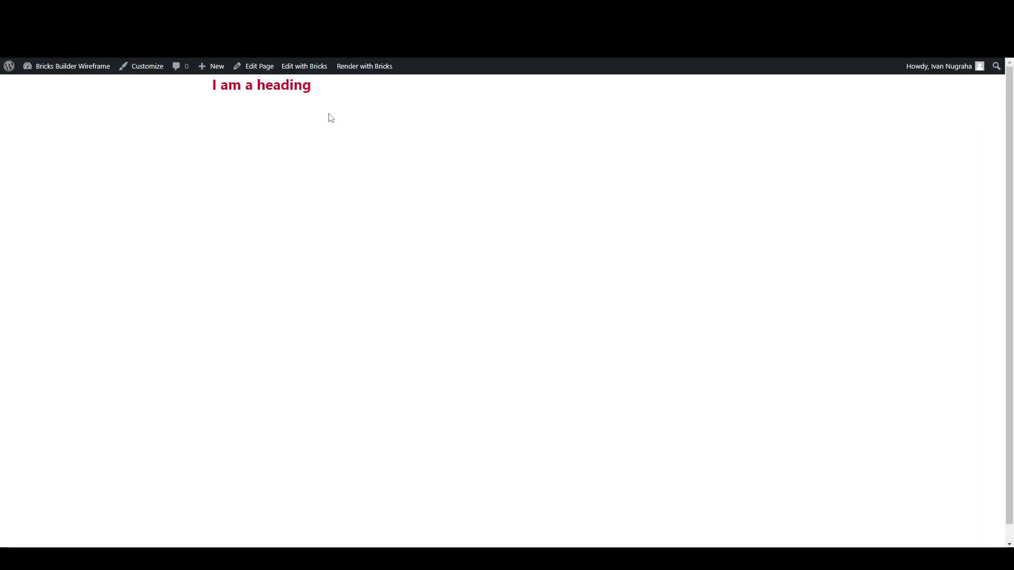
{"action": "scroll", "coordinate": [514, 144], "scroll_direction": "down", "scroll_amount": 2}
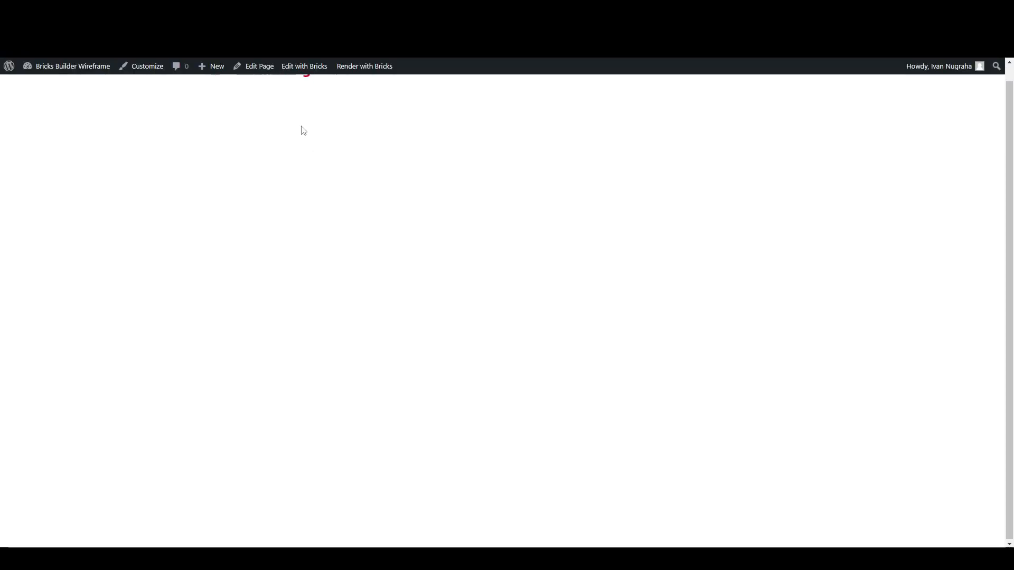
{"action": "scroll", "coordinate": [302, 130], "scroll_direction": "up", "scroll_amount": 2}
{"action": "key", "text": "ctrl+w"}
{"action": "left_click", "coordinate": [971, 68]}
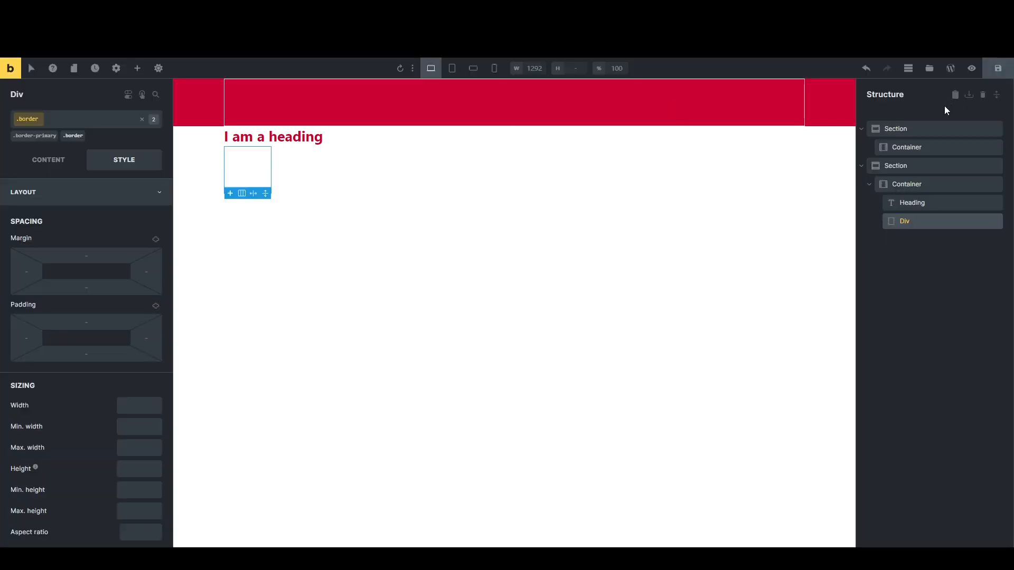
Step: Set the height to 4rem on the red section's bg-primary class and save the page
{"action": "left_click", "coordinate": [260, 117]}
{"action": "scroll", "coordinate": [111, 370], "scroll_direction": "down", "scroll_amount": 2}
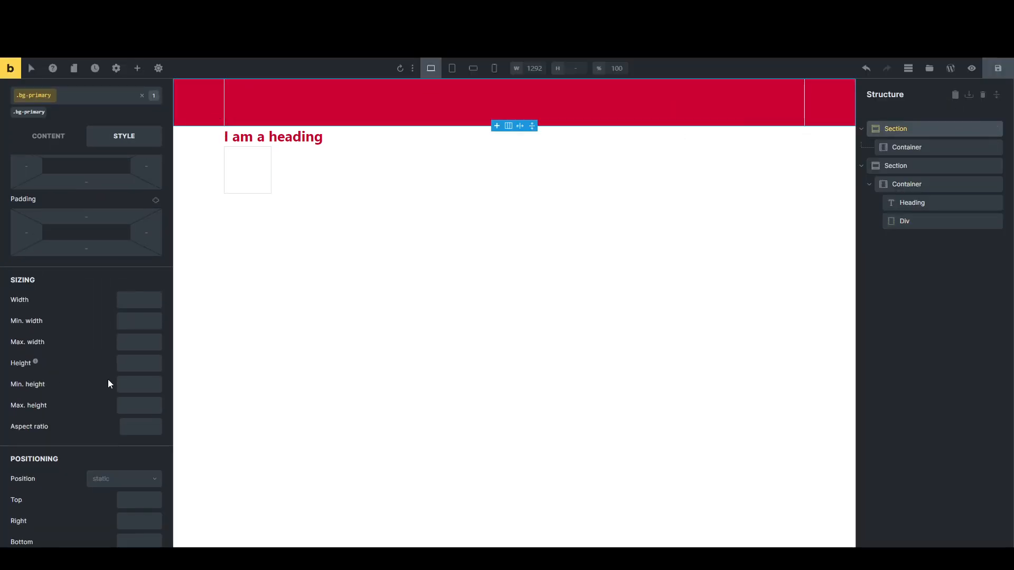
{"action": "left_click", "coordinate": [128, 365]}
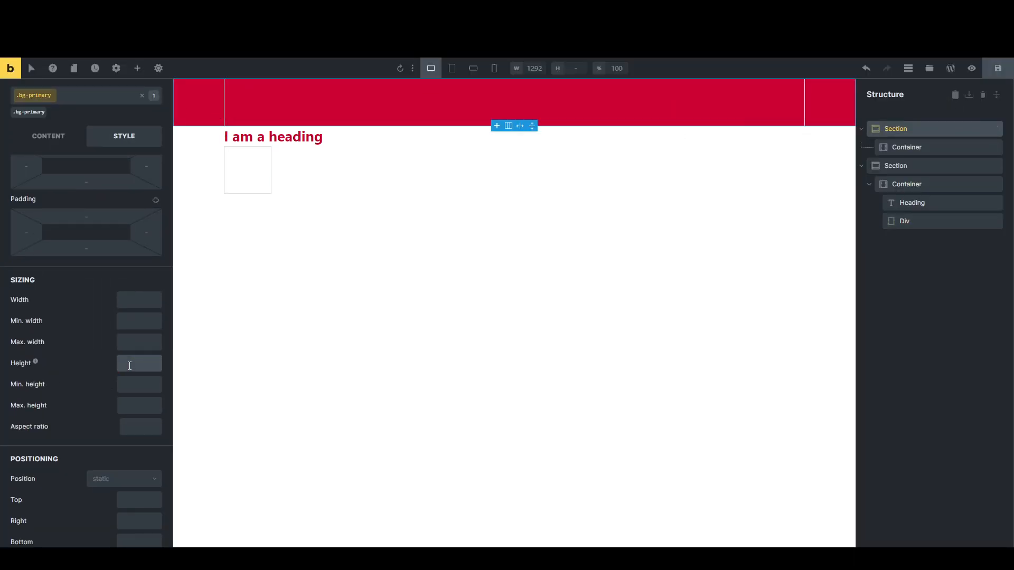
{"action": "type", "text": "4rem"}
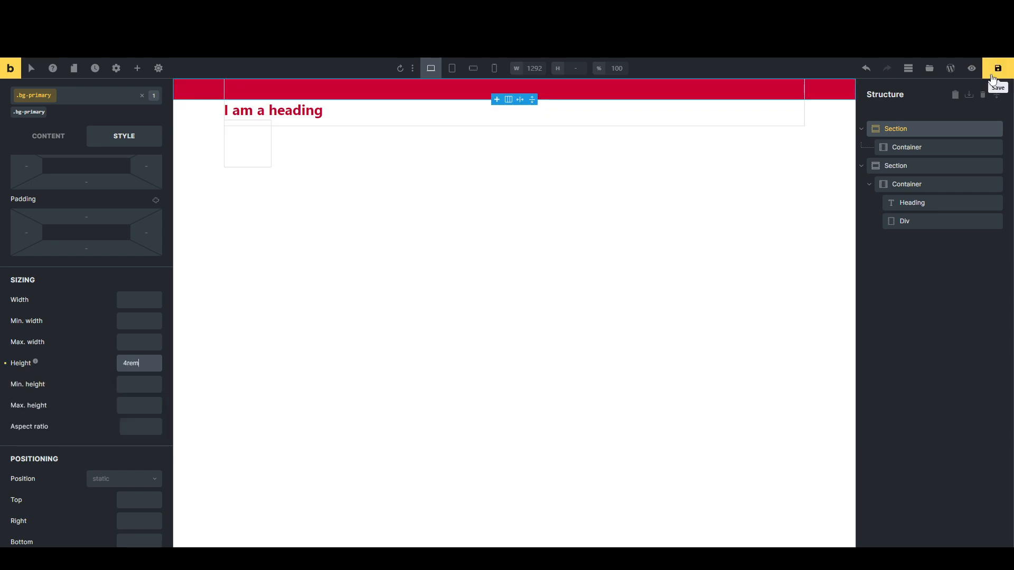
{"action": "left_click", "coordinate": [998, 68]}
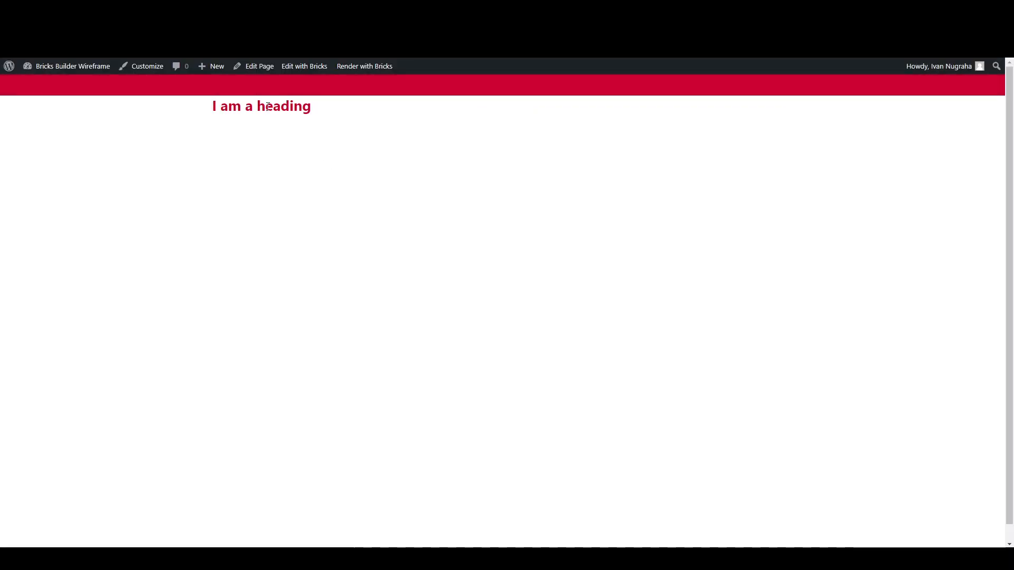
Step: Inspect the div on the front end and examine the border-primary rule and surrounding classes in the core_framework.css source
{"action": "key", "text": "ctrl+shift+c"}
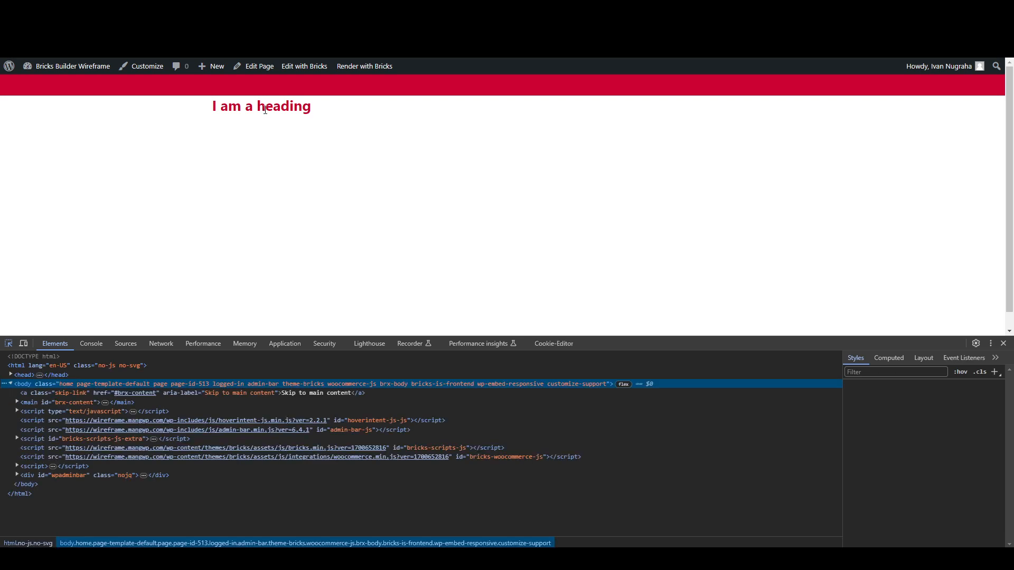
{"action": "left_click", "coordinate": [266, 117]}
{"action": "left_click", "coordinate": [74, 448]}
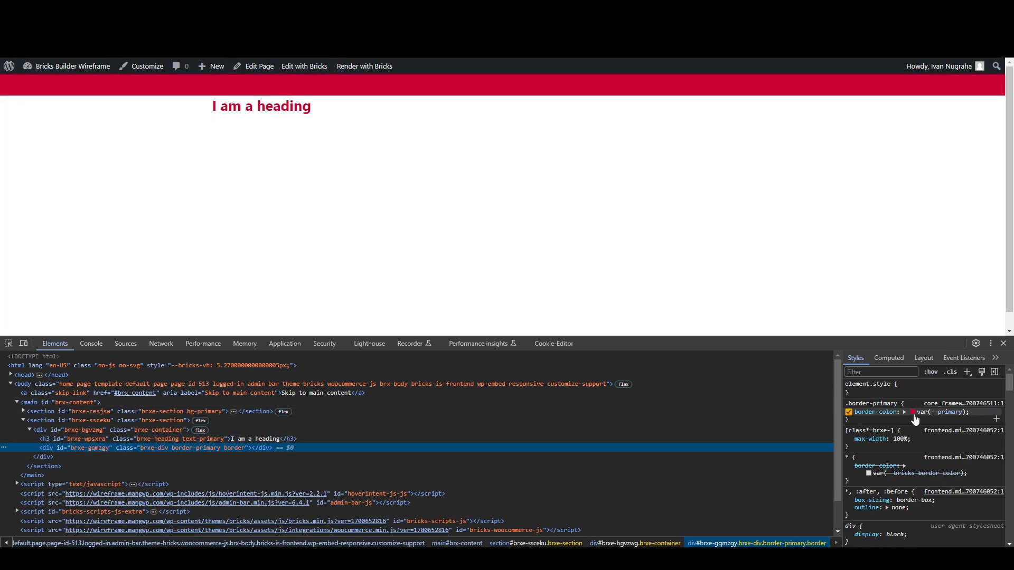
{"action": "left_click", "coordinate": [943, 410]}
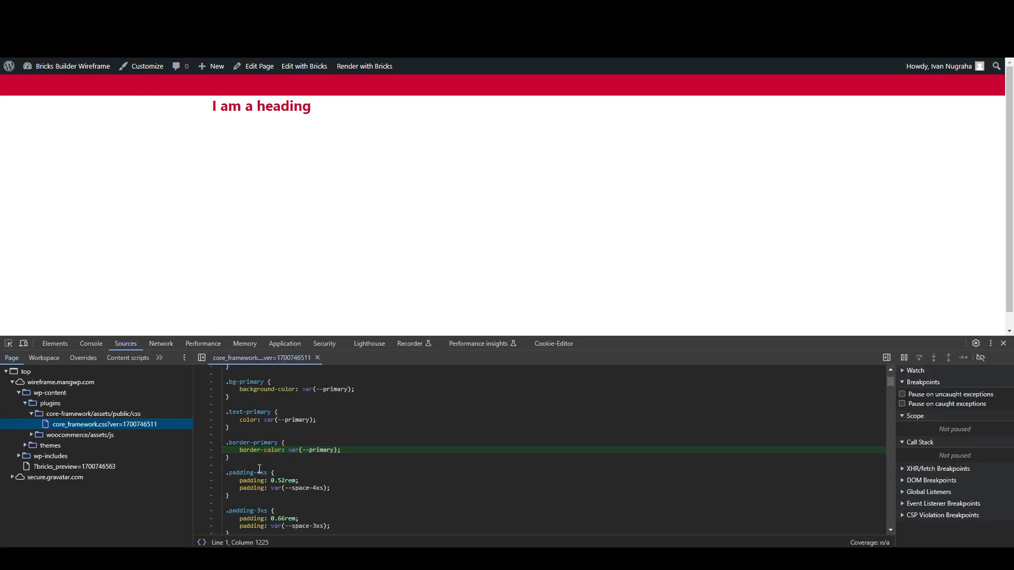
{"action": "scroll", "coordinate": [251, 462], "scroll_direction": "down", "scroll_amount": 10}
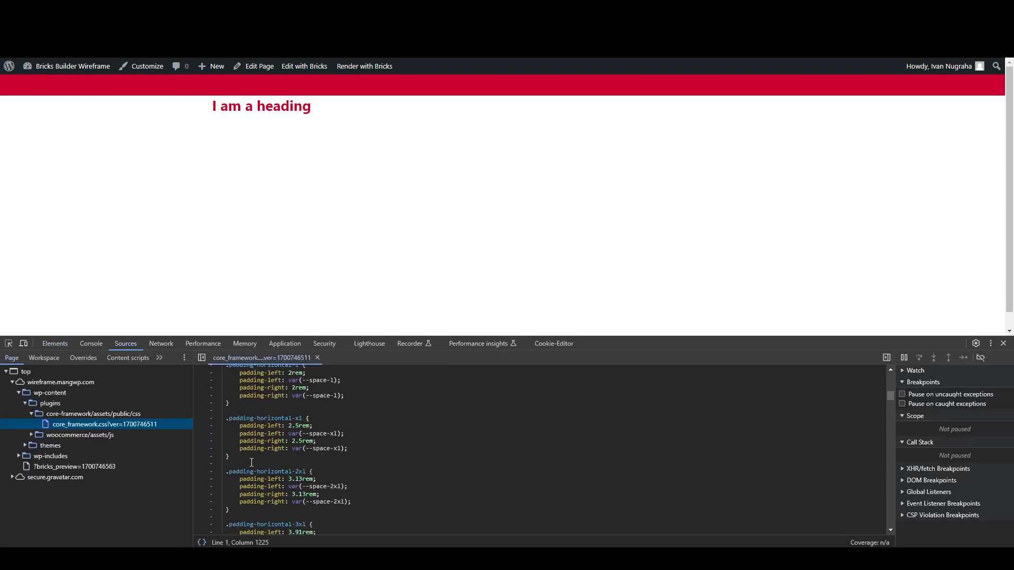
{"action": "left_click_drag", "start_coordinate": [886, 398], "coordinate": [854, 376]}
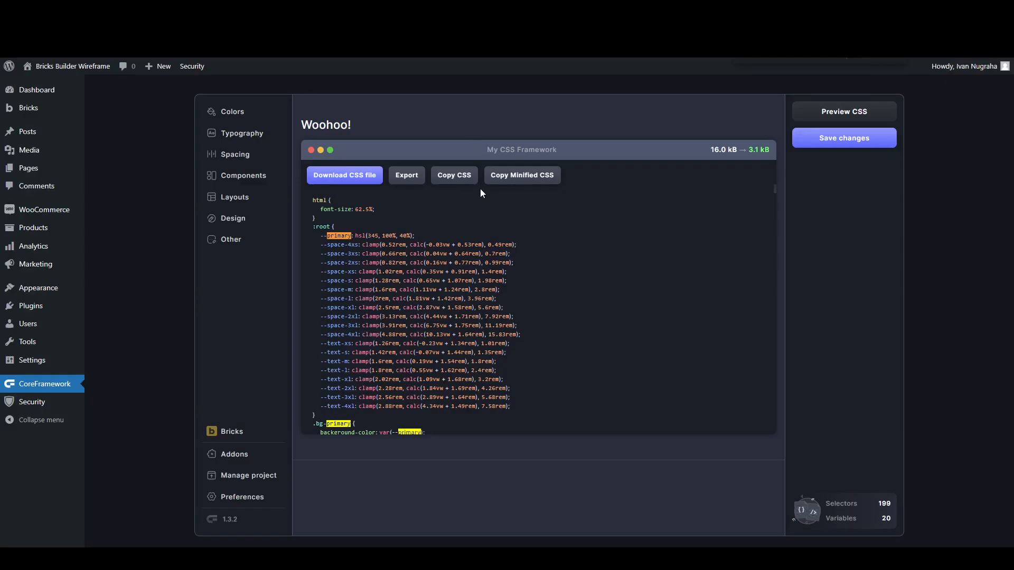
Step: Create a selector group named Border in CoreFramework's Design section and enter border- as its first selector
{"action": "left_click", "coordinate": [250, 112]}
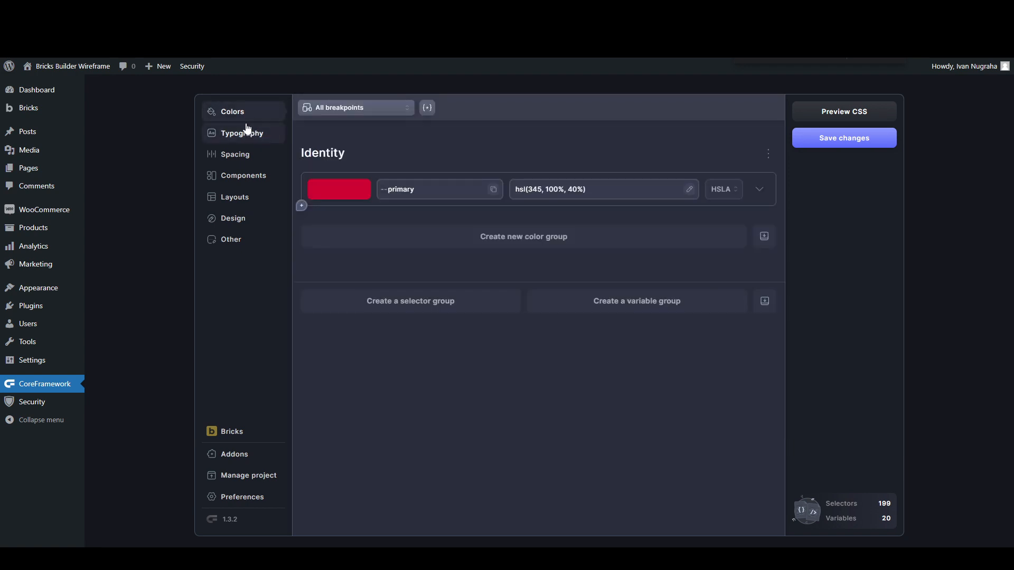
{"action": "left_click", "coordinate": [242, 174]}
{"action": "left_click", "coordinate": [242, 197]}
{"action": "left_click", "coordinate": [238, 221]}
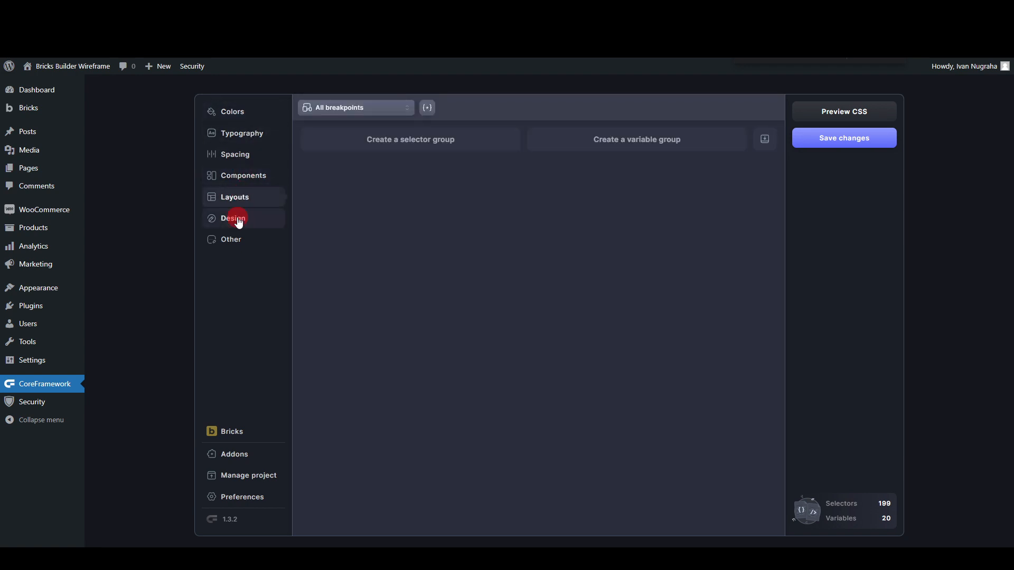
{"action": "left_click", "coordinate": [239, 202]}
{"action": "left_click", "coordinate": [238, 220]}
{"action": "left_click", "coordinate": [427, 142]}
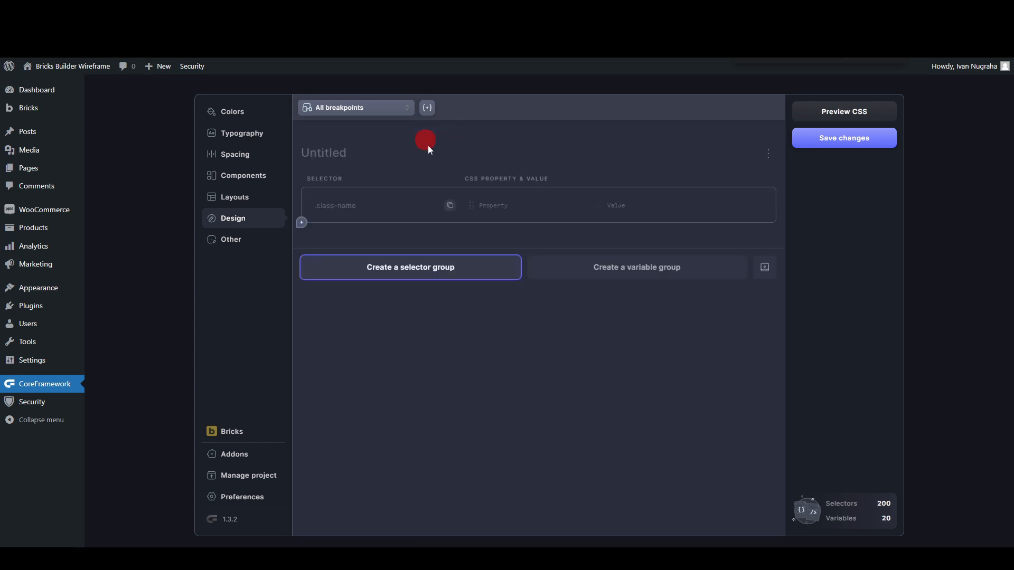
{"action": "left_click", "coordinate": [338, 154]}
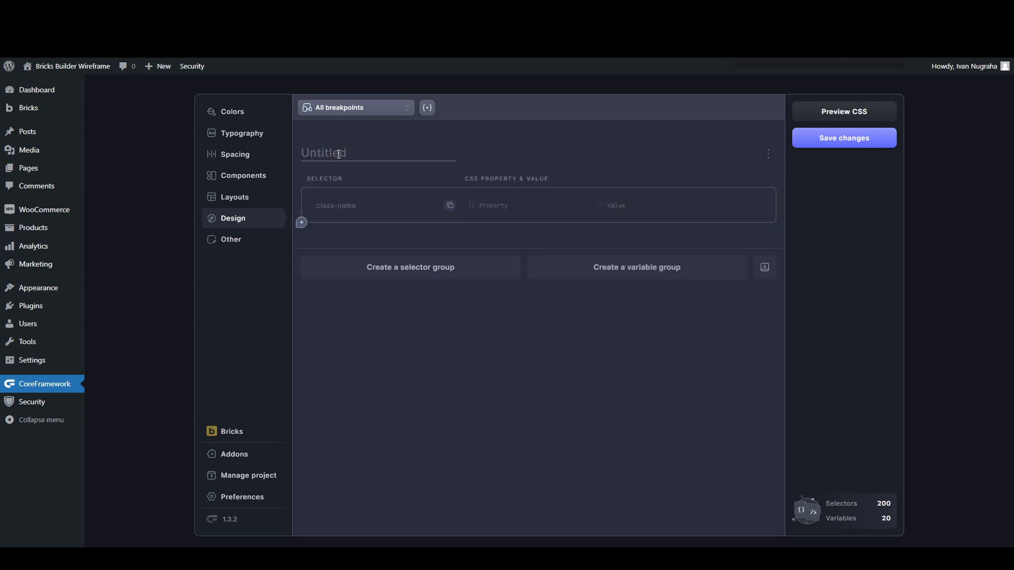
{"action": "type", "text": "Border"}
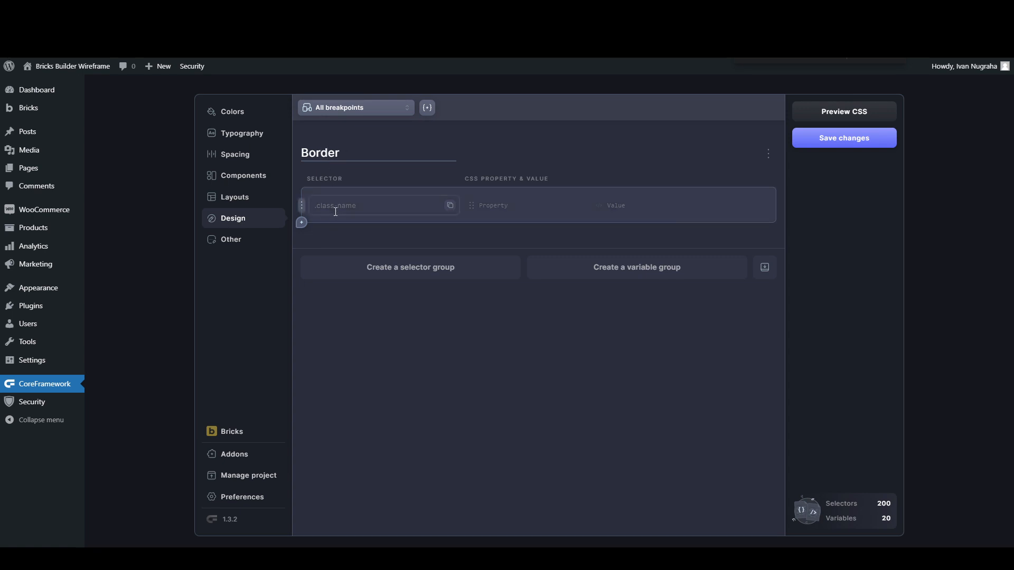
{"action": "left_click", "coordinate": [335, 211]}
{"action": "type", "text": "b"}
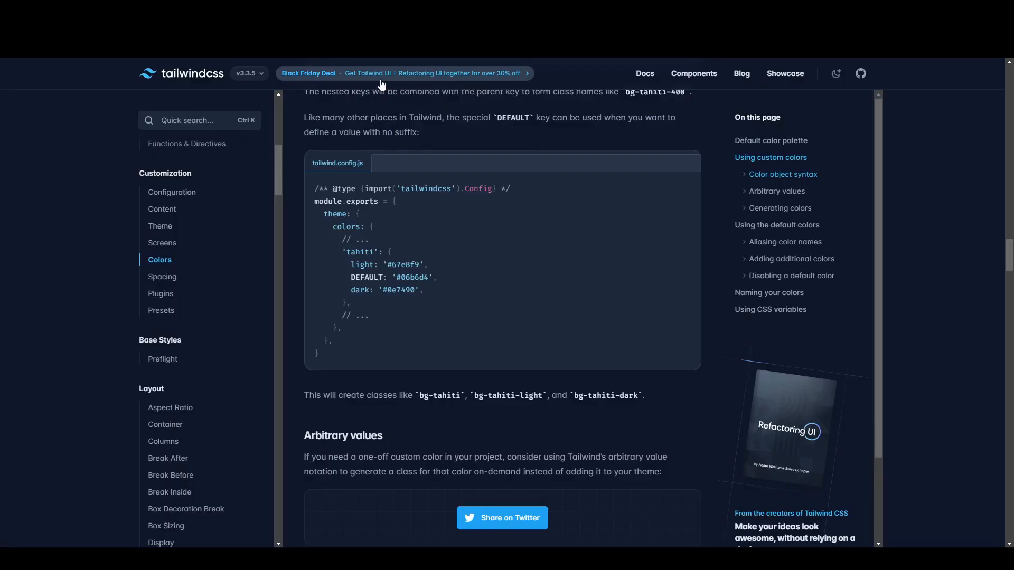
Step: Switch to the Tailwind CSS documentation and examine the Border Width classes and the properties they use
{"action": "scroll", "coordinate": [36, 315], "scroll_direction": "down", "scroll_amount": 4}
{"action": "scroll", "coordinate": [36, 319], "scroll_direction": "down", "scroll_amount": 10}
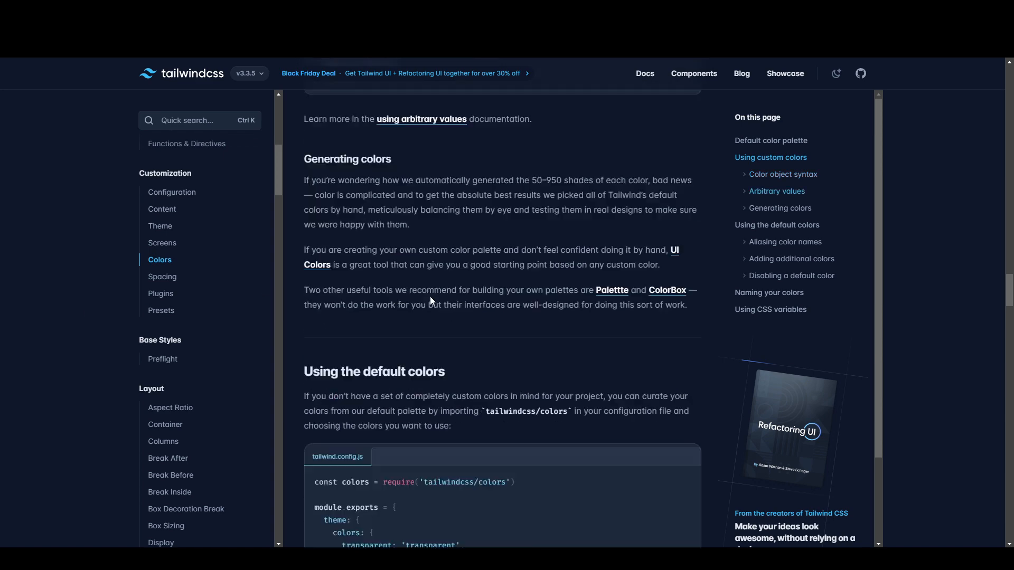
{"action": "scroll", "coordinate": [395, 311], "scroll_direction": "up", "scroll_amount": 2}
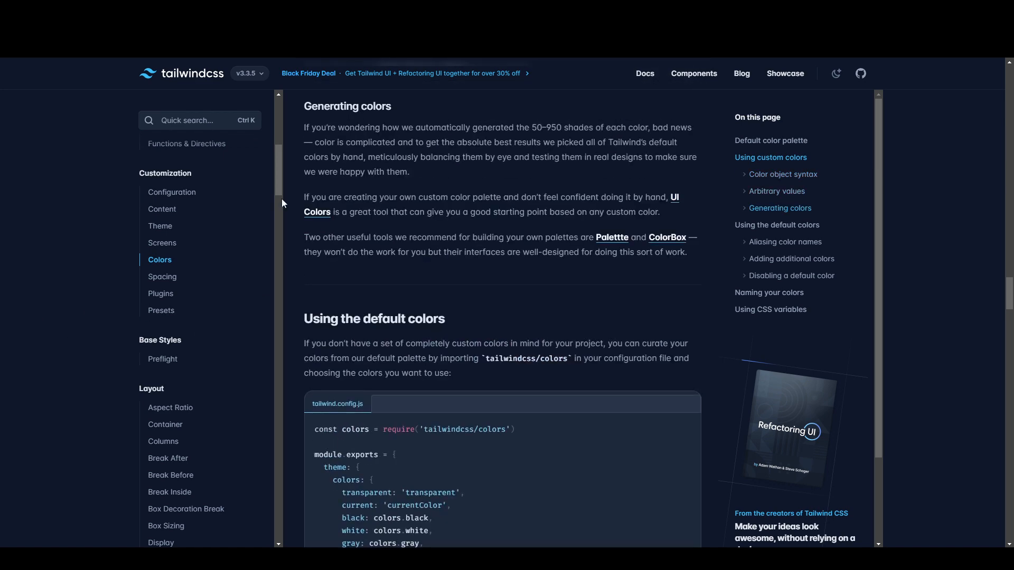
{"action": "left_click_drag", "start_coordinate": [281, 199], "coordinate": [265, 392]}
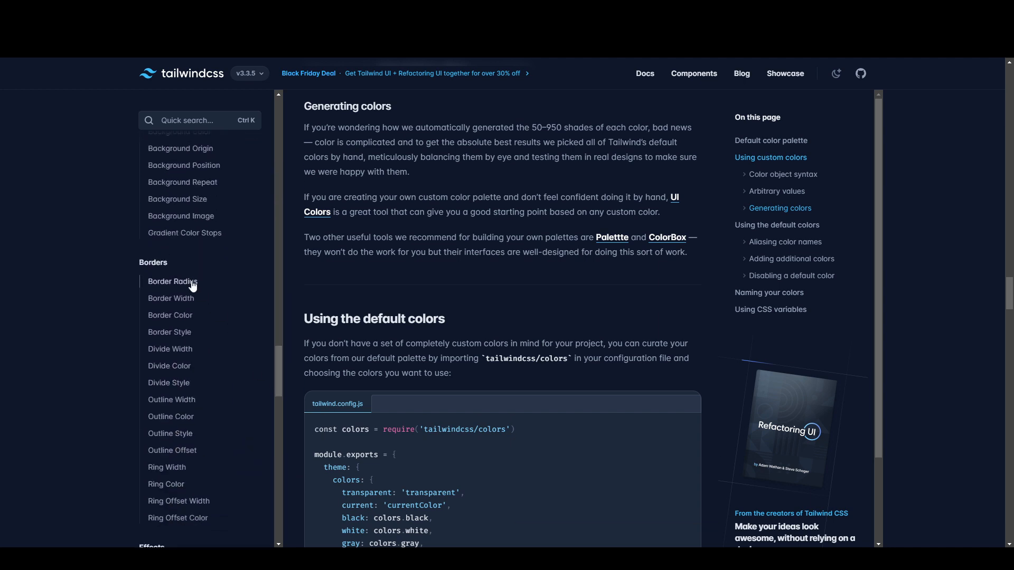
{"action": "left_click", "coordinate": [174, 298]}
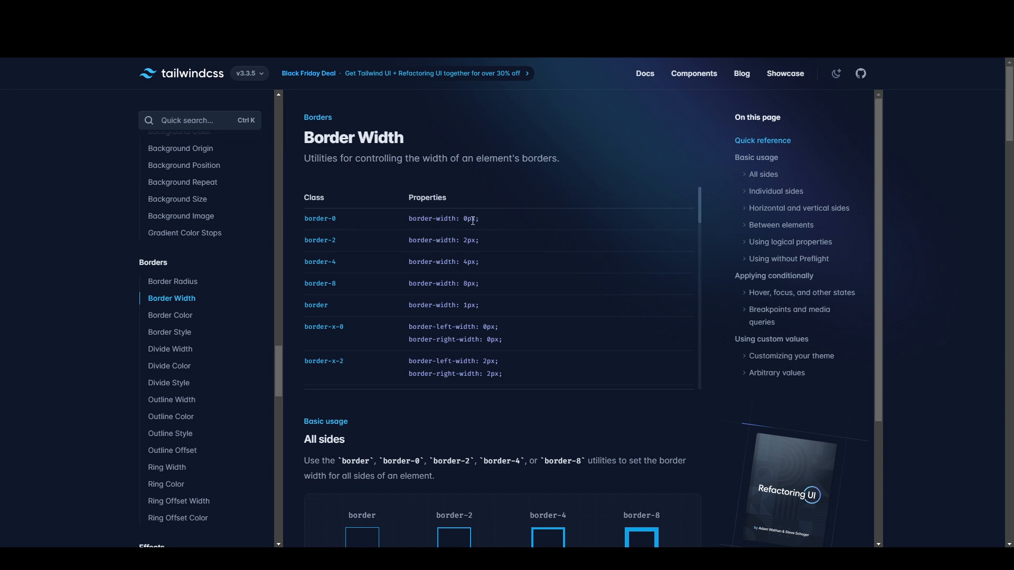
{"action": "scroll", "coordinate": [376, 321], "scroll_direction": "down", "scroll_amount": 3}
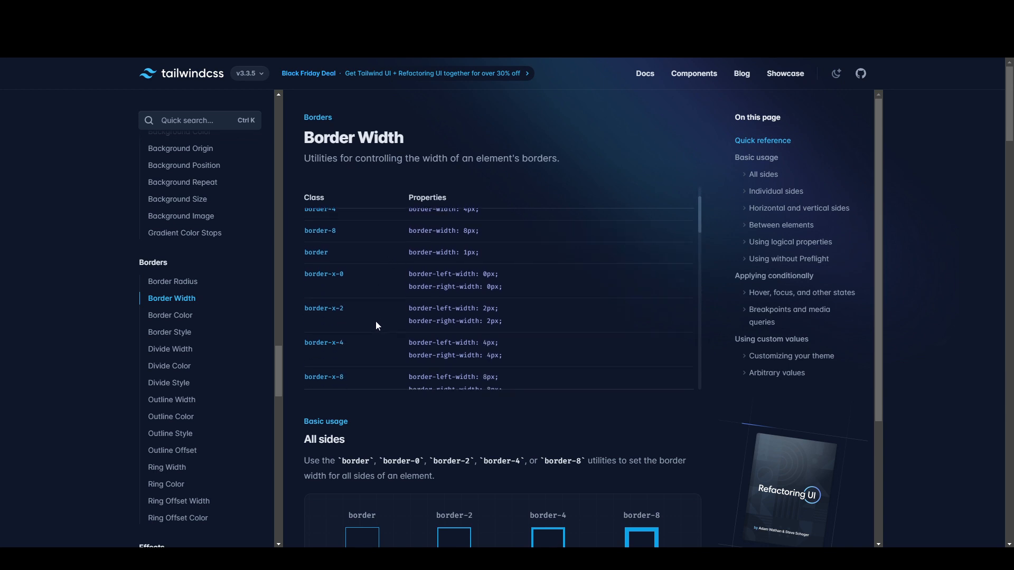
{"action": "scroll", "coordinate": [376, 322], "scroll_direction": "down", "scroll_amount": 3}
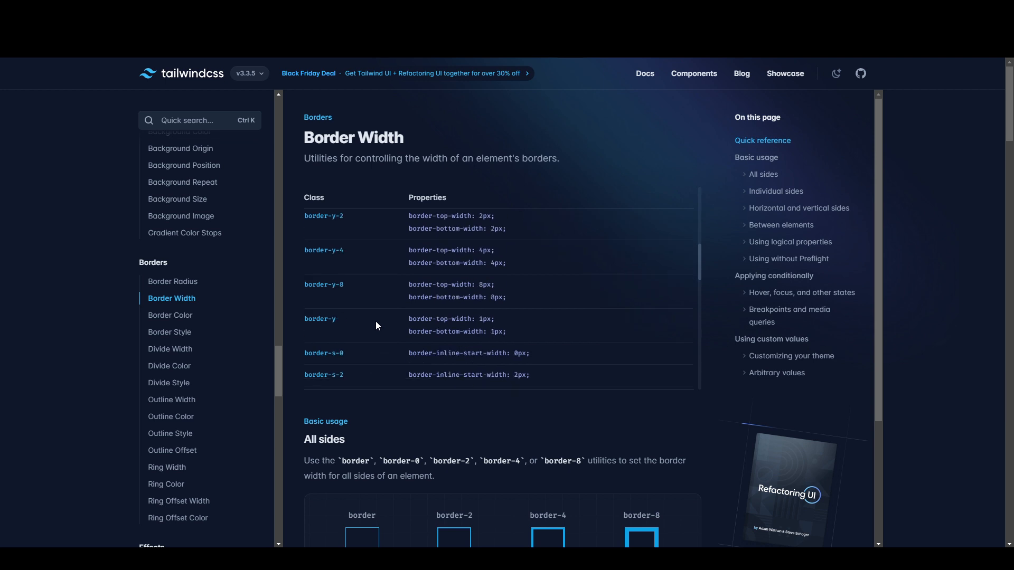
{"action": "scroll", "coordinate": [348, 324], "scroll_direction": "down", "scroll_amount": 8}
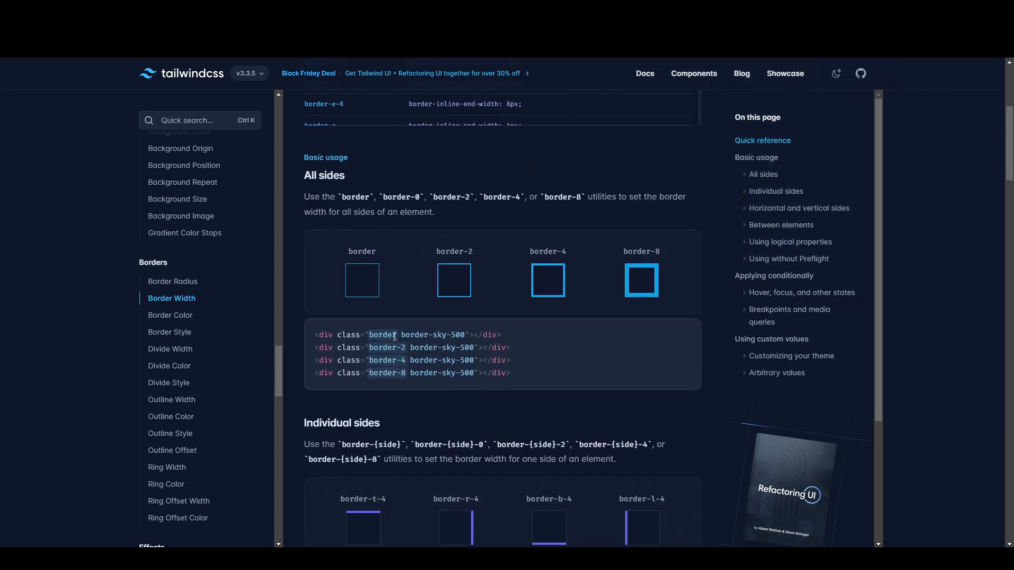
{"action": "scroll", "coordinate": [381, 335], "scroll_direction": "up", "scroll_amount": 7}
{"action": "scroll", "coordinate": [381, 338], "scroll_direction": "up", "scroll_amount": 3}
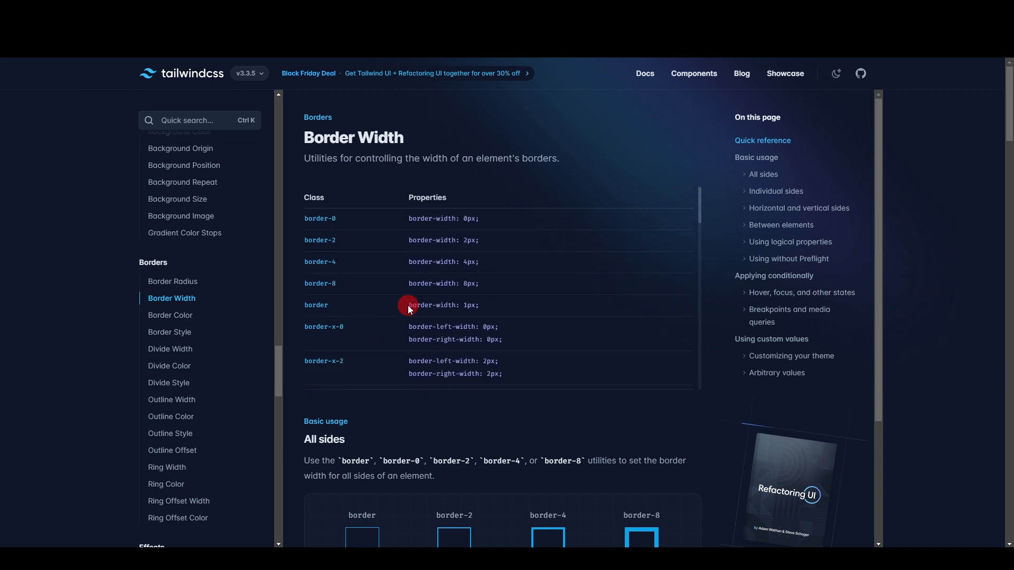
{"action": "left_click_drag", "start_coordinate": [406, 305], "coordinate": [472, 304]}
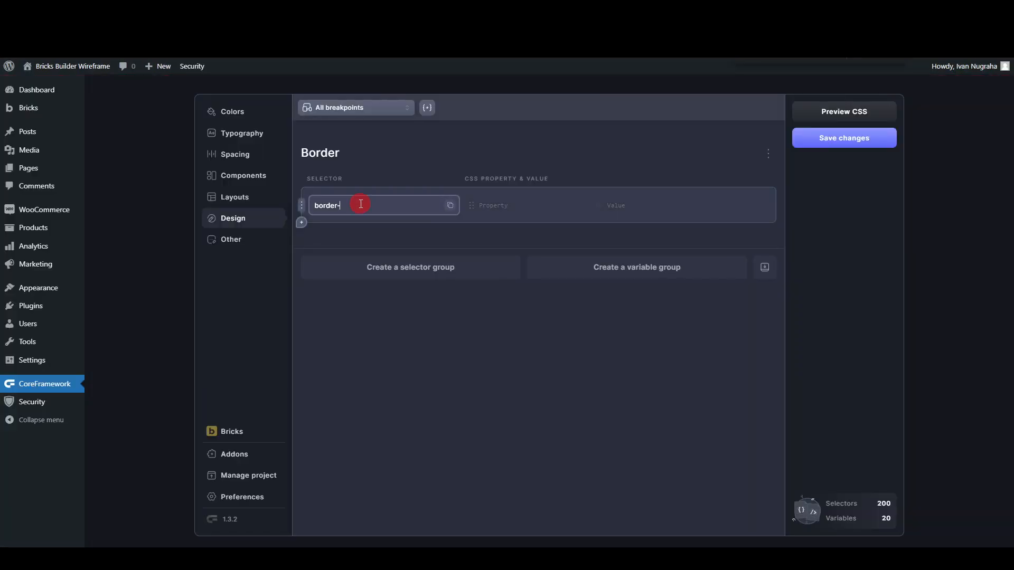
Step: Rename the first selector in the Border group to border and assign it the border-width property
{"action": "key", "text": "BackSpace"}
{"action": "left_click", "coordinate": [515, 206]}
{"action": "type", "text": "bop"}
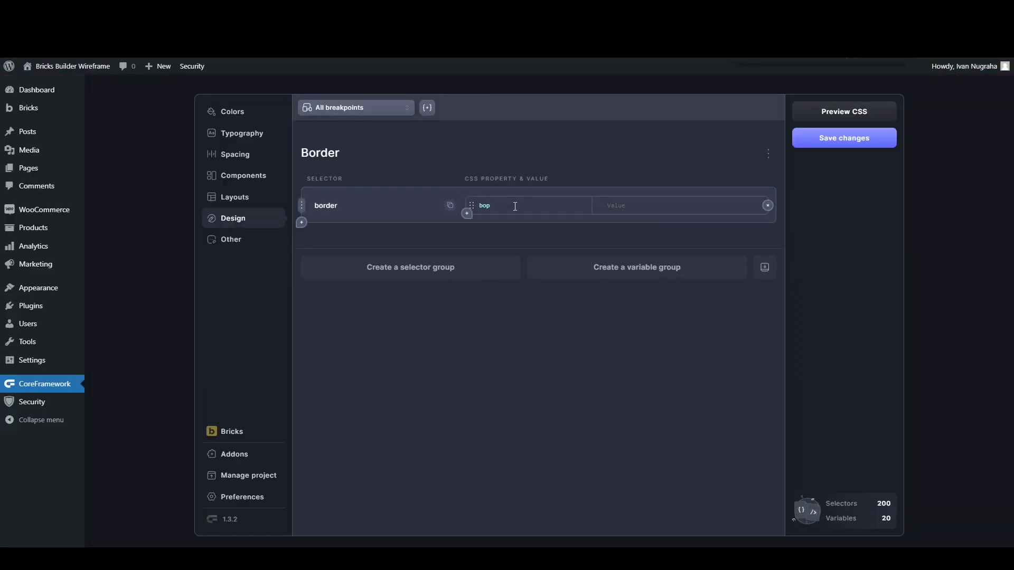
{"action": "key", "text": "BackSpace"}
{"action": "type", "text": "rd"}
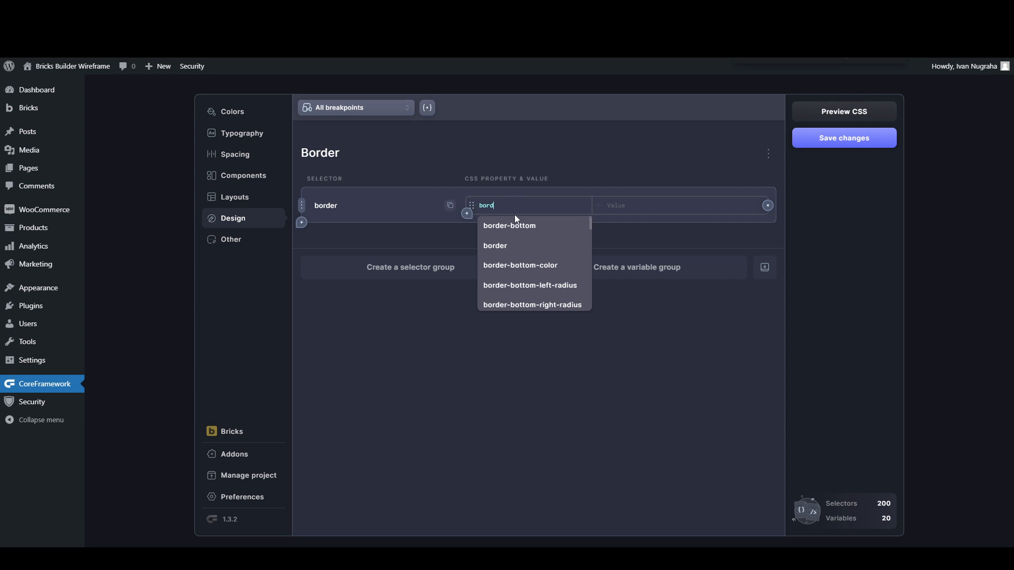
{"action": "type", "text": "er-w"}
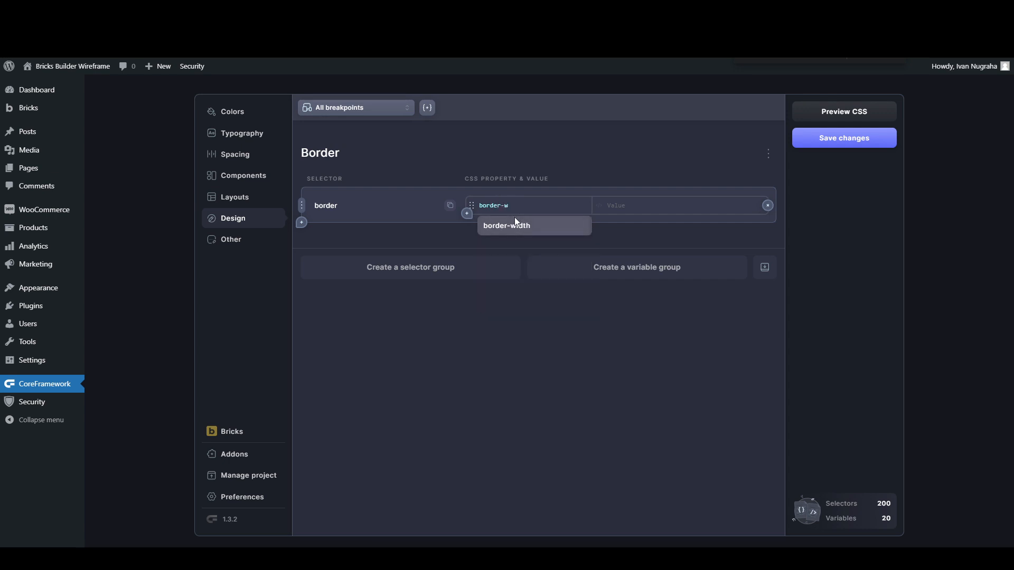
{"action": "left_click", "coordinate": [516, 223]}
Step: Set the border selector's border-width value to 1px and save the framework changes
{"action": "left_click", "coordinate": [641, 211]}
{"action": "type", "text": "1"}
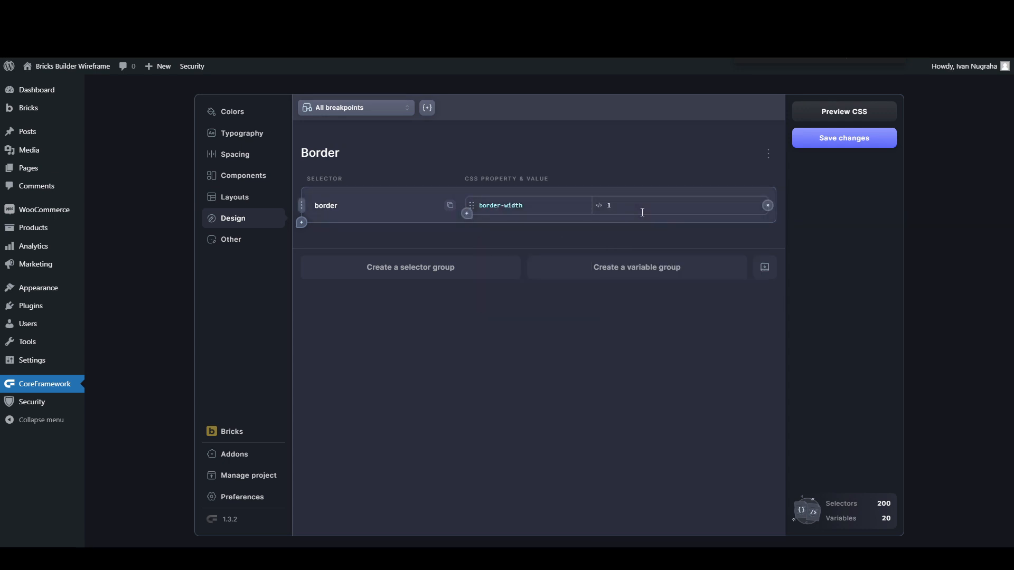
{"action": "key", "text": "BackSpace"}
{"action": "scroll", "coordinate": [656, 260], "scroll_direction": "down", "scroll_amount": 10}
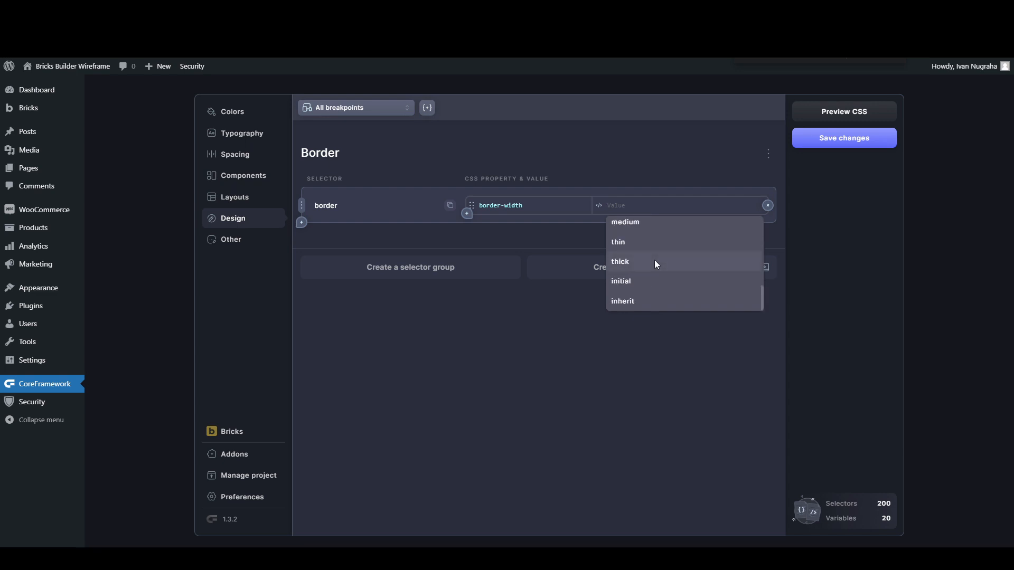
{"action": "scroll", "coordinate": [648, 259], "scroll_direction": "up", "scroll_amount": 1}
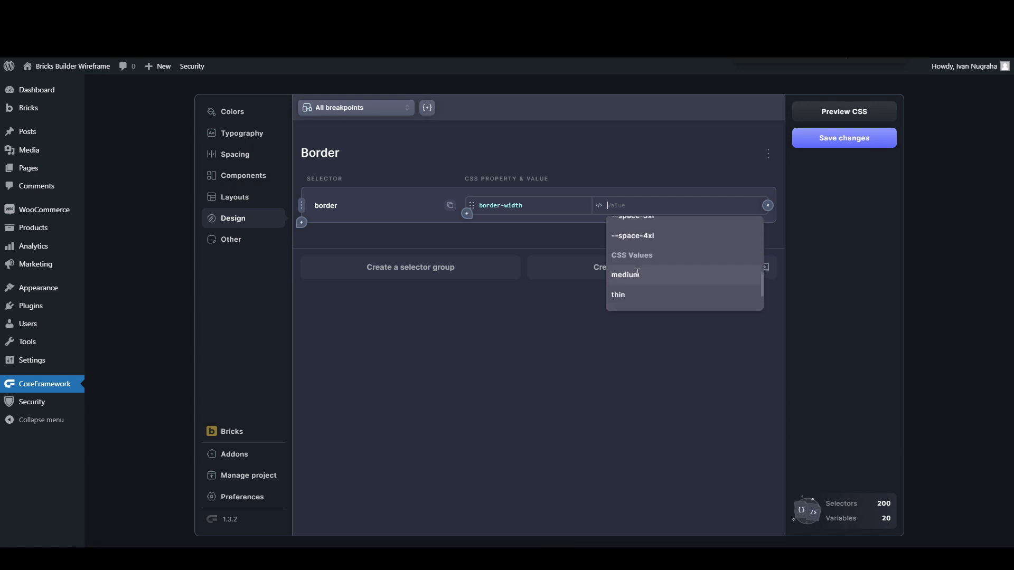
{"action": "scroll", "coordinate": [637, 272], "scroll_direction": "down", "scroll_amount": 1}
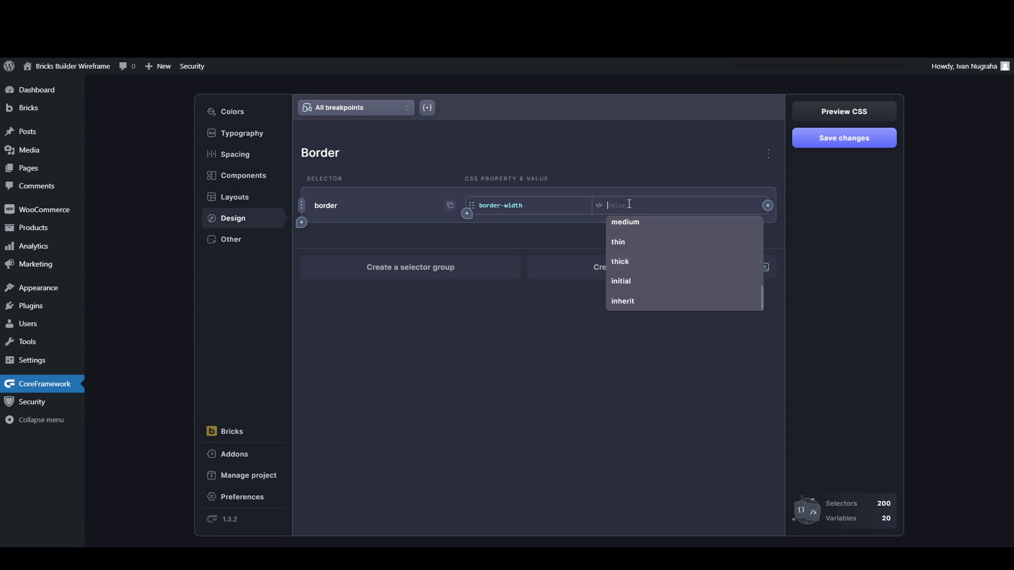
{"action": "type", "text": "1"}
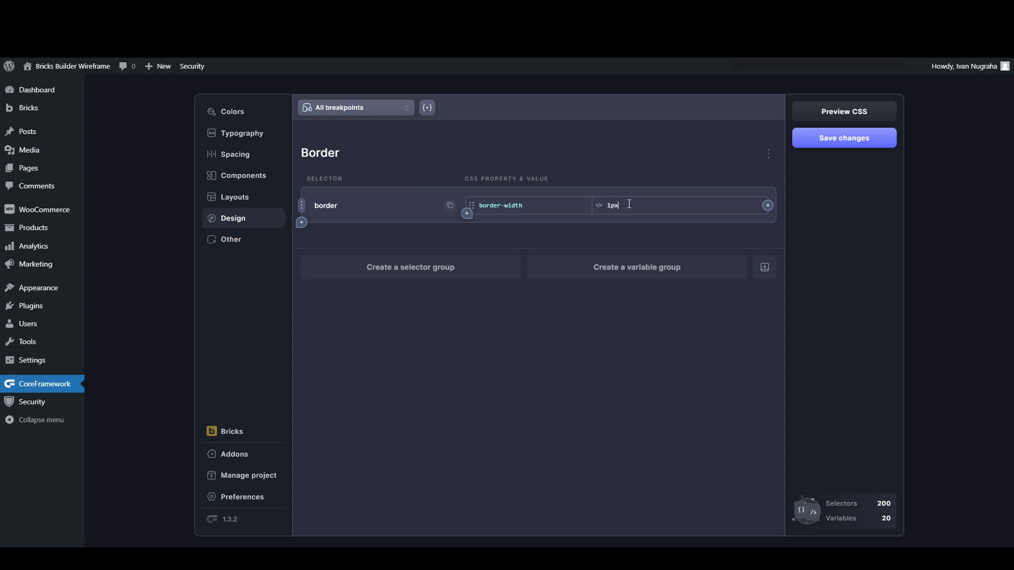
{"action": "type", "text": "px"}
{"action": "left_click", "coordinate": [865, 139]}
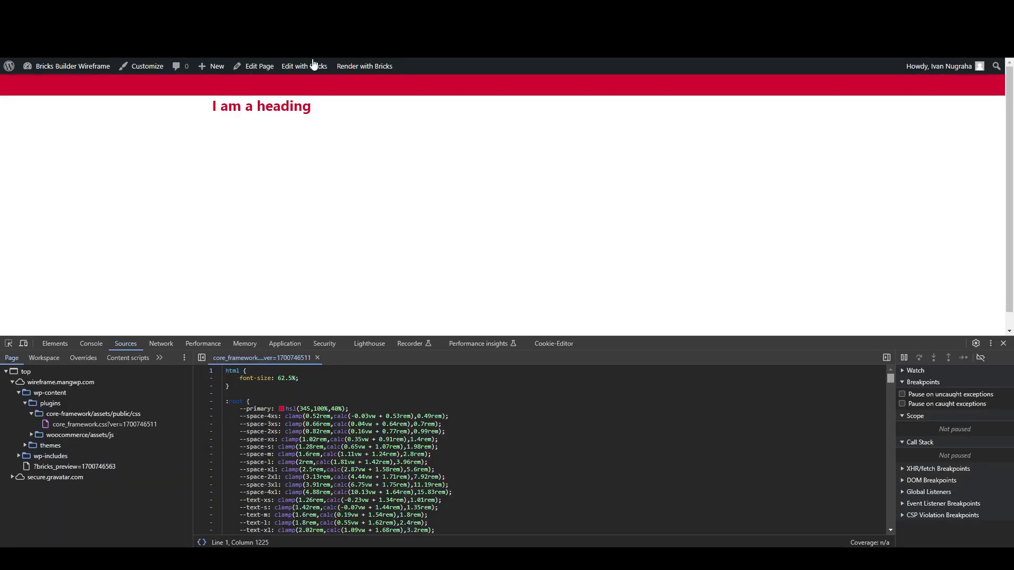
Step: Switch to the front-end page, reload it, and inspect the style rules of the div below the heading
{"action": "key", "text": "F5"}
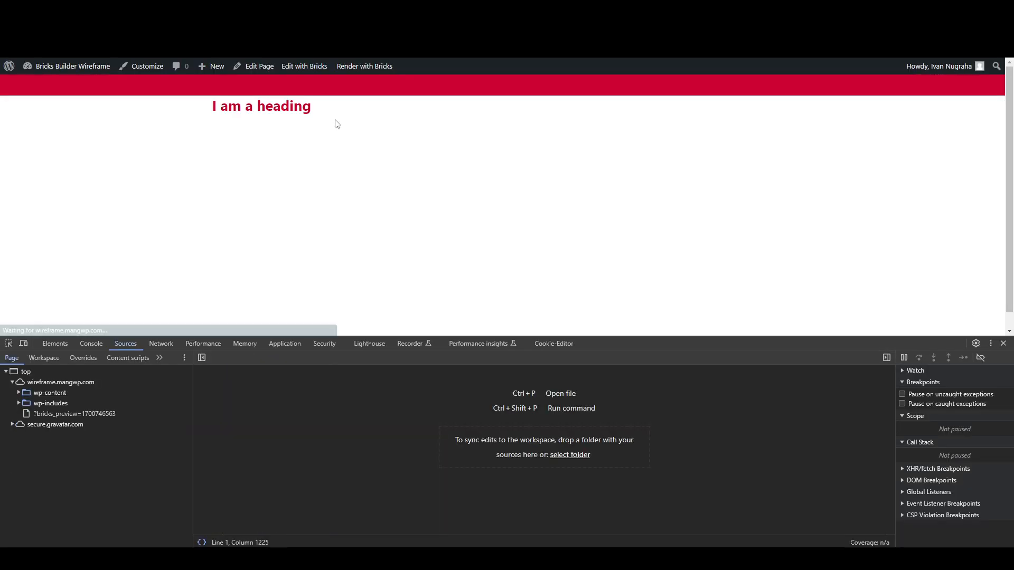
{"action": "key", "text": "ctrl+shift+c"}
{"action": "left_click", "coordinate": [270, 112]}
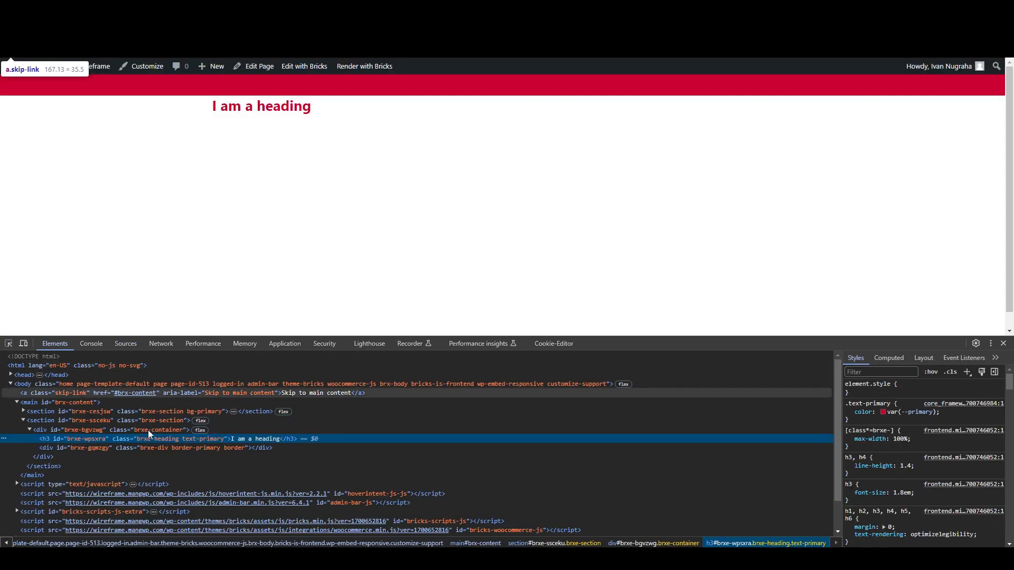
{"action": "left_click", "coordinate": [141, 448]}
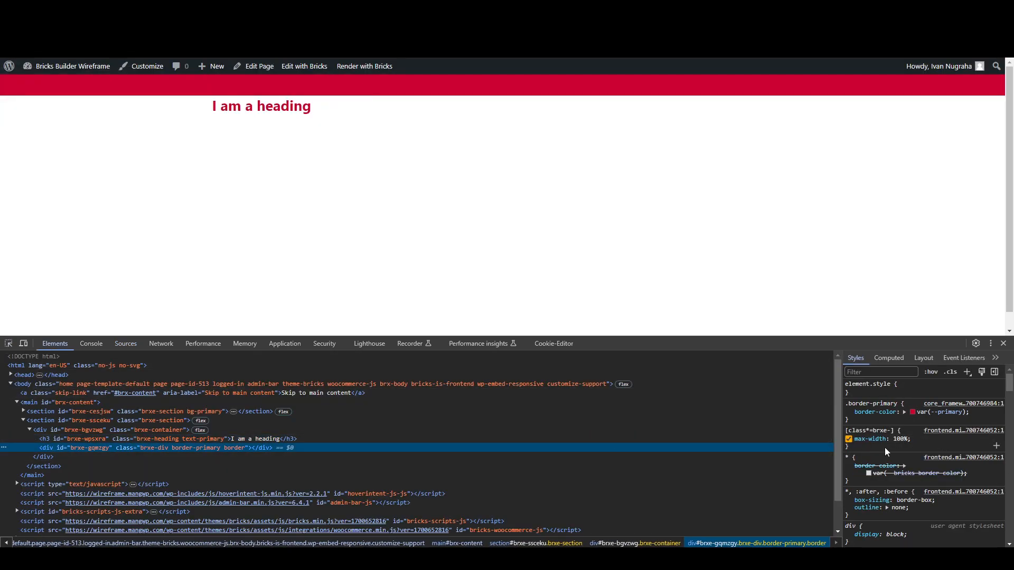
{"action": "scroll", "coordinate": [884, 447], "scroll_direction": "down", "scroll_amount": 2}
{"action": "scroll", "coordinate": [885, 448], "scroll_direction": "up", "scroll_amount": 2}
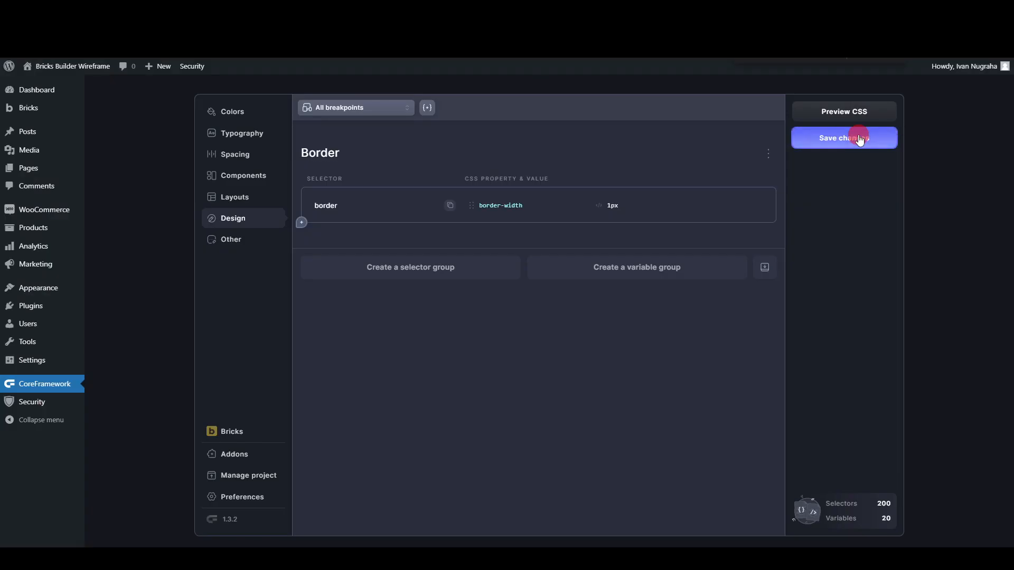
Step: Save the framework again, select the Div in Bricks, and reload the front end to recheck the div's style rules
{"action": "left_click", "coordinate": [860, 138]}
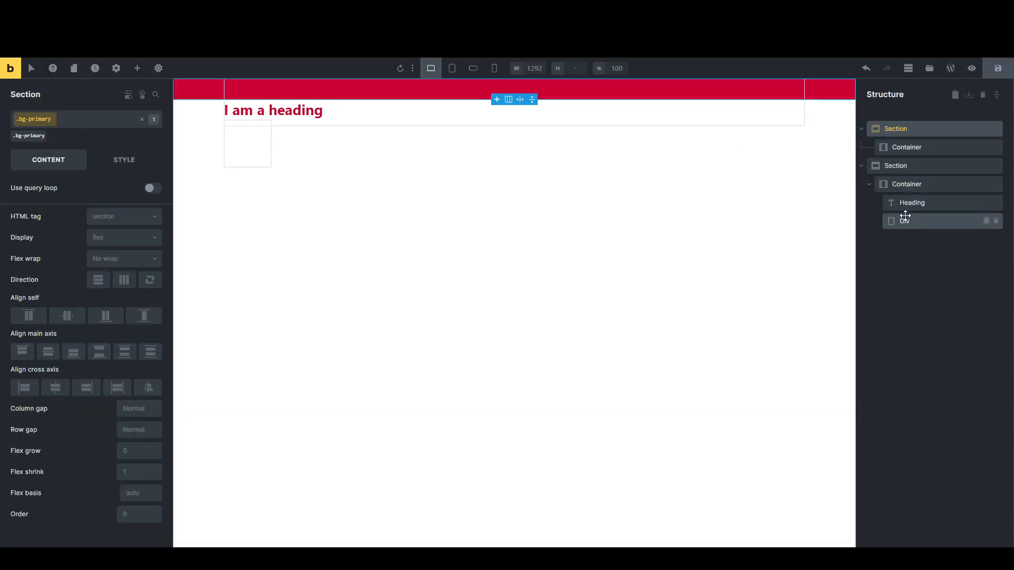
{"action": "left_click", "coordinate": [905, 219]}
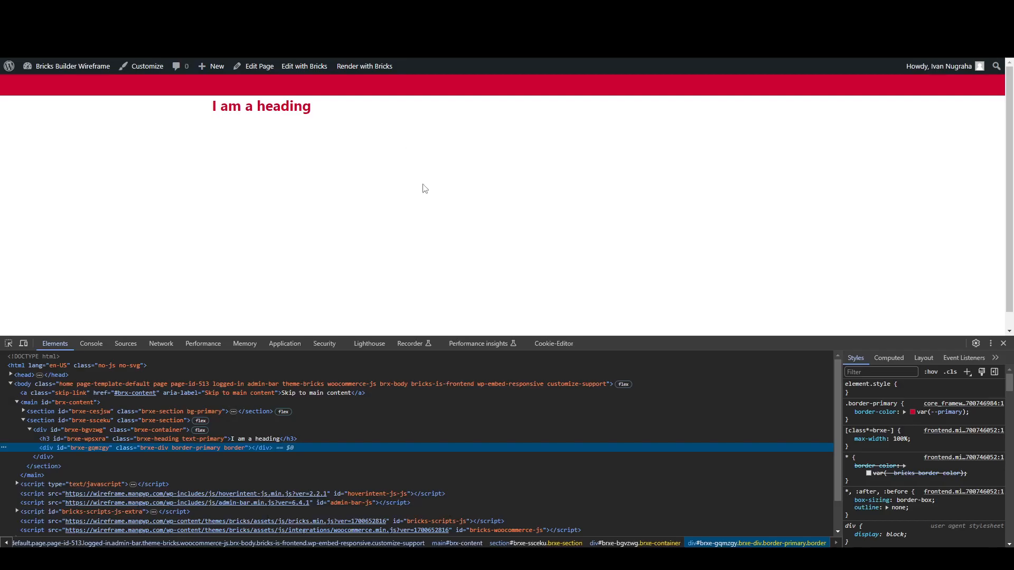
{"action": "key", "text": "F5"}
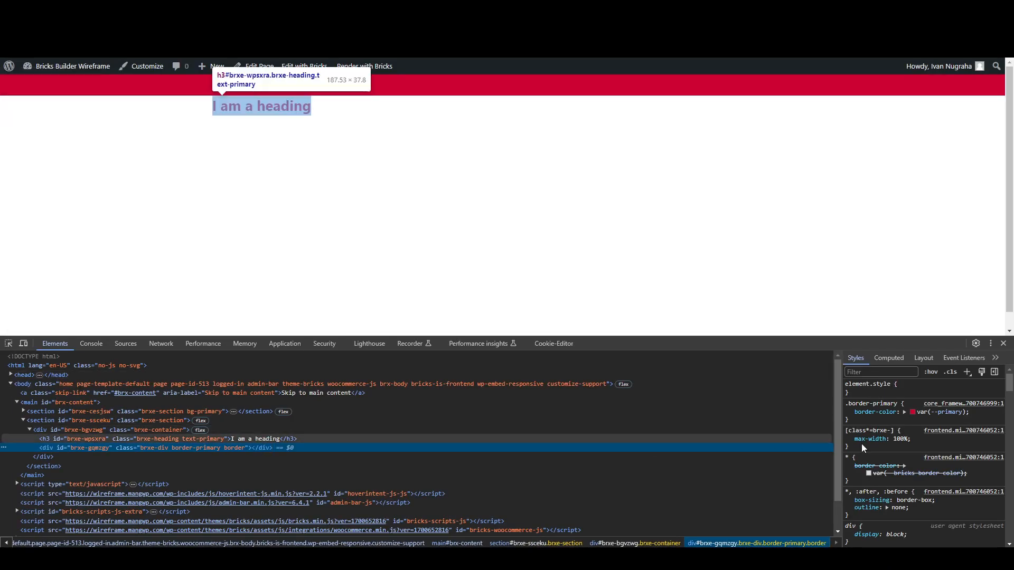
{"action": "scroll", "coordinate": [892, 448], "scroll_direction": "down", "scroll_amount": 2}
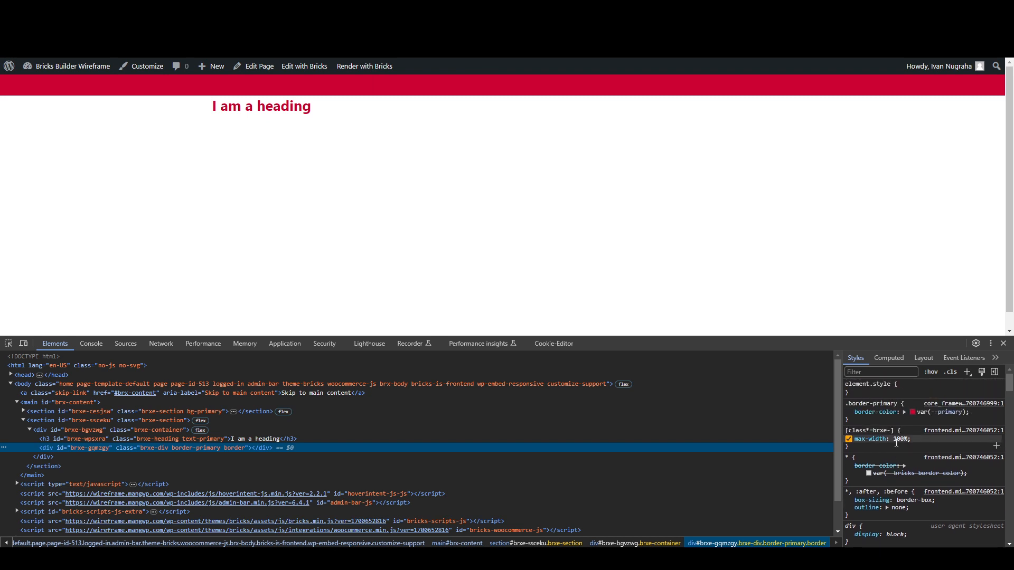
{"action": "scroll", "coordinate": [894, 443], "scroll_direction": "down", "scroll_amount": 1}
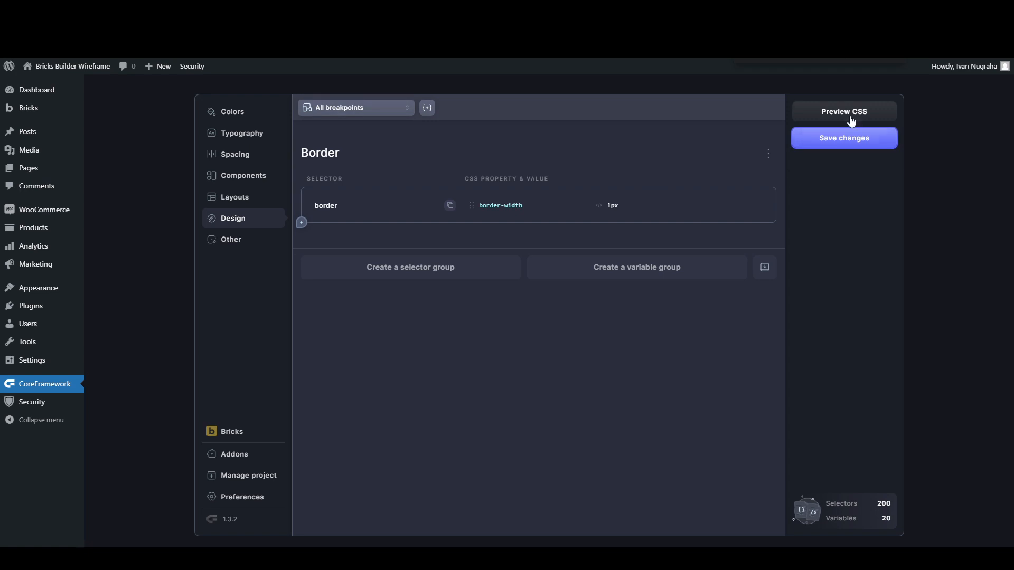
Step: Preview the generated CSS in CoreFramework and examine the border rule at the end of the stylesheet
{"action": "left_click", "coordinate": [851, 120]}
{"action": "scroll", "coordinate": [509, 271], "scroll_direction": "down", "scroll_amount": 10}
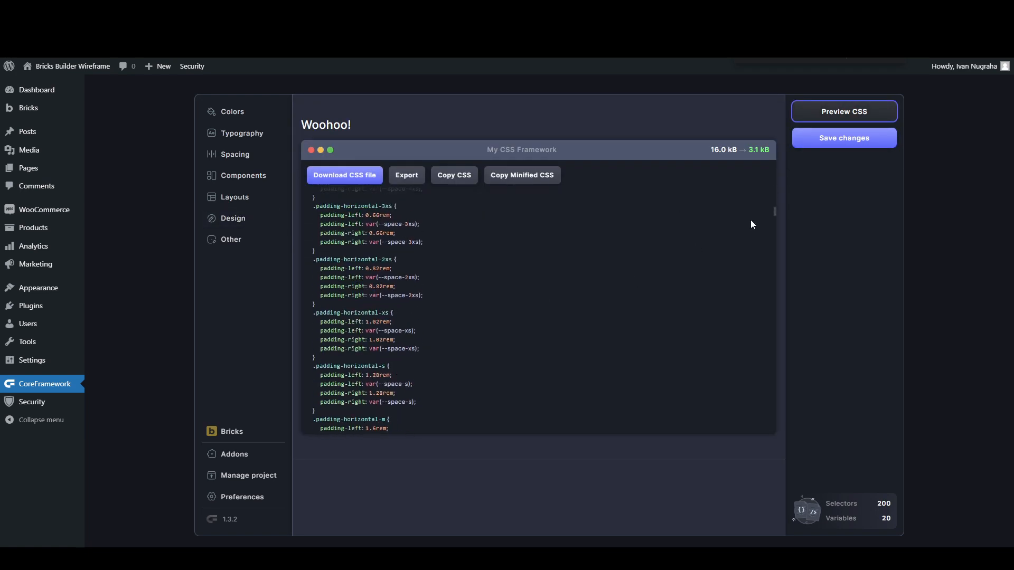
{"action": "left_click_drag", "start_coordinate": [771, 210], "coordinate": [755, 431]}
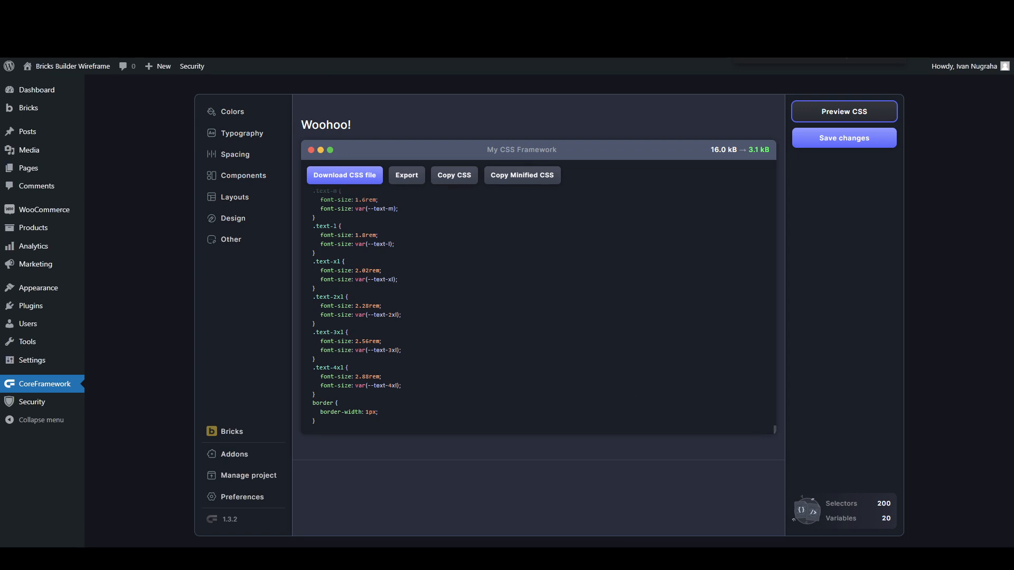
Step: Correct the Design section's border selector to .border and save the framework changes
{"action": "left_click", "coordinate": [217, 108]}
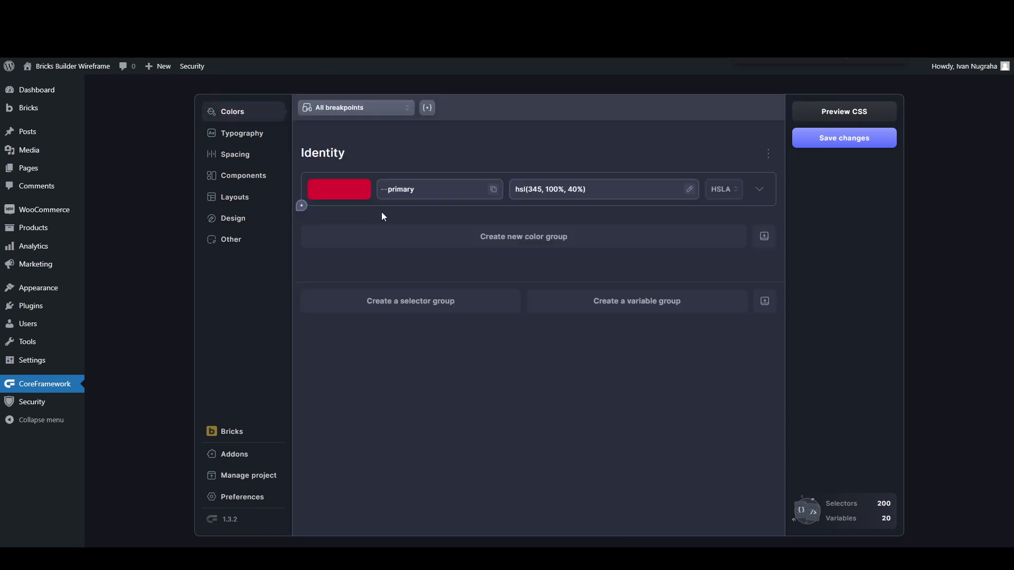
{"action": "left_click", "coordinate": [244, 199]}
{"action": "left_click", "coordinate": [239, 217]}
{"action": "left_click", "coordinate": [317, 205]}
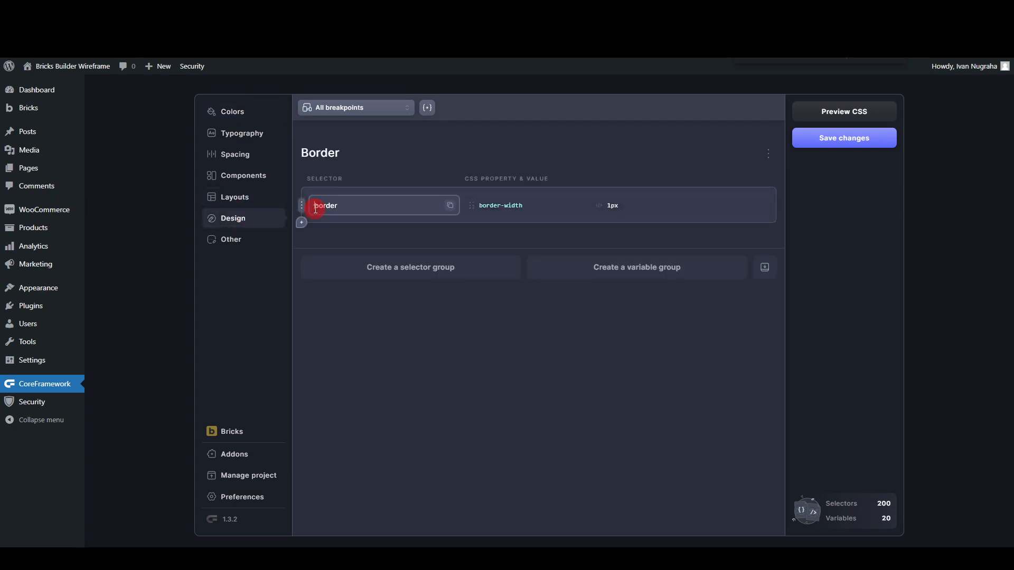
{"action": "left_click", "coordinate": [858, 139]}
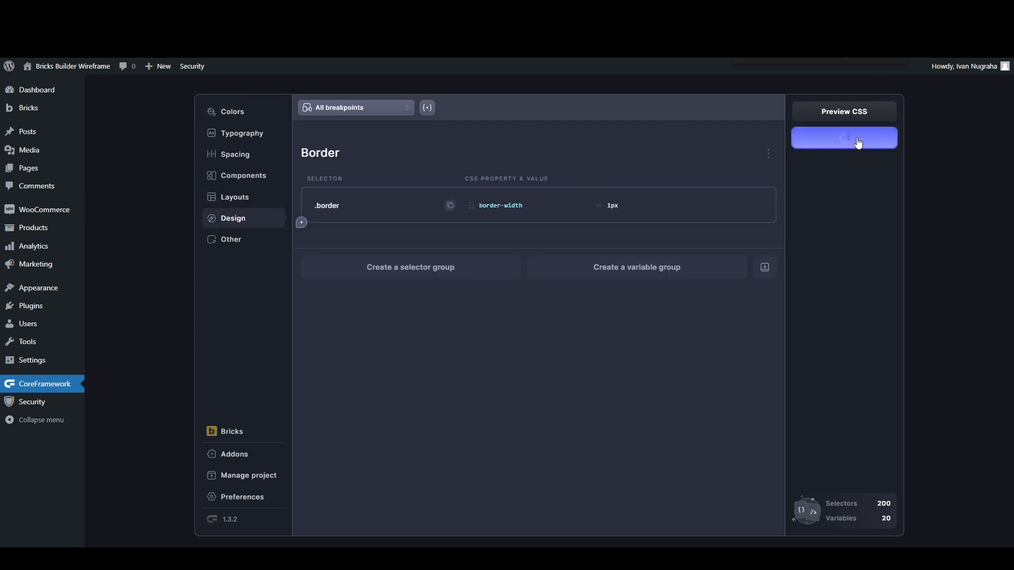
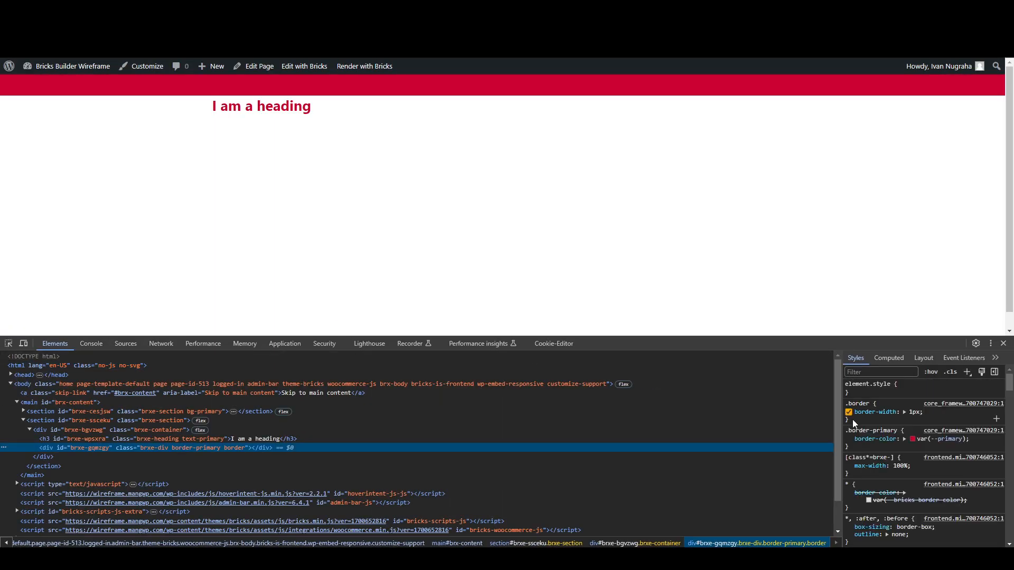
Step: Add border-style: solid to the div's element.style rule in the front-end page's developer tools
{"action": "left_click", "coordinate": [924, 392]}
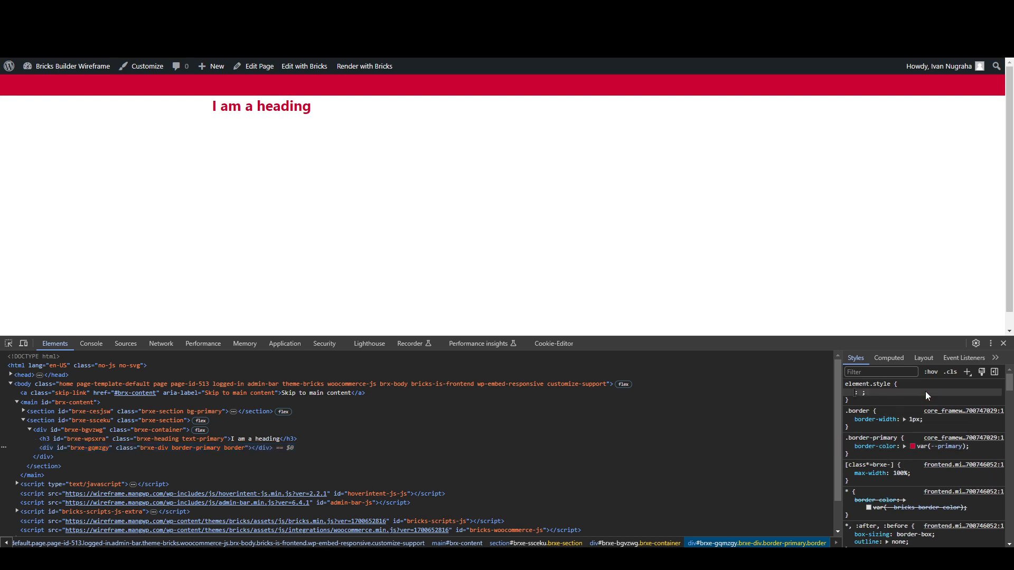
{"action": "type", "text": "border"}
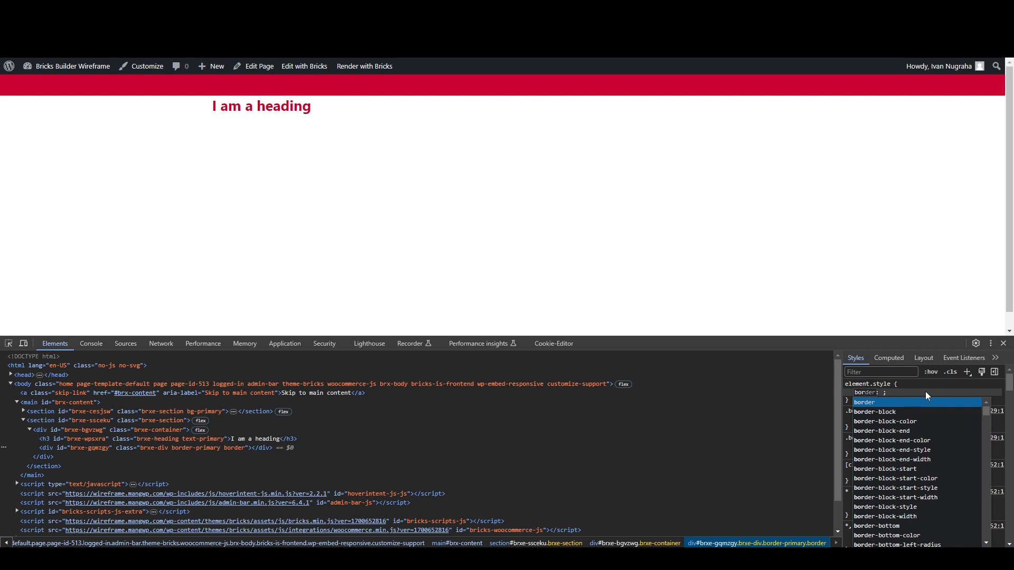
{"action": "type", "text": "-style"}
{"action": "key", "text": "Tab"}
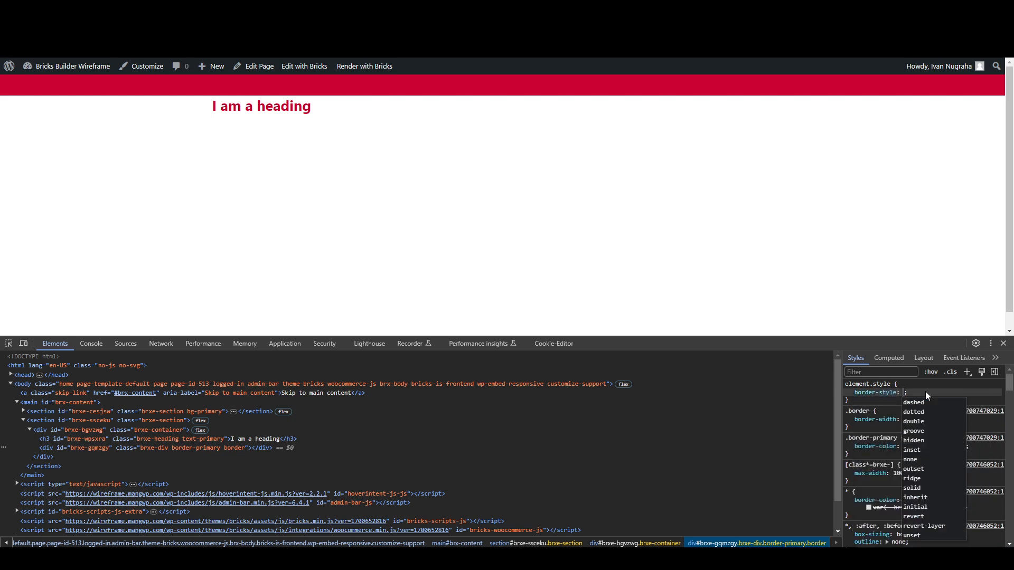
{"action": "type", "text": "solid"}
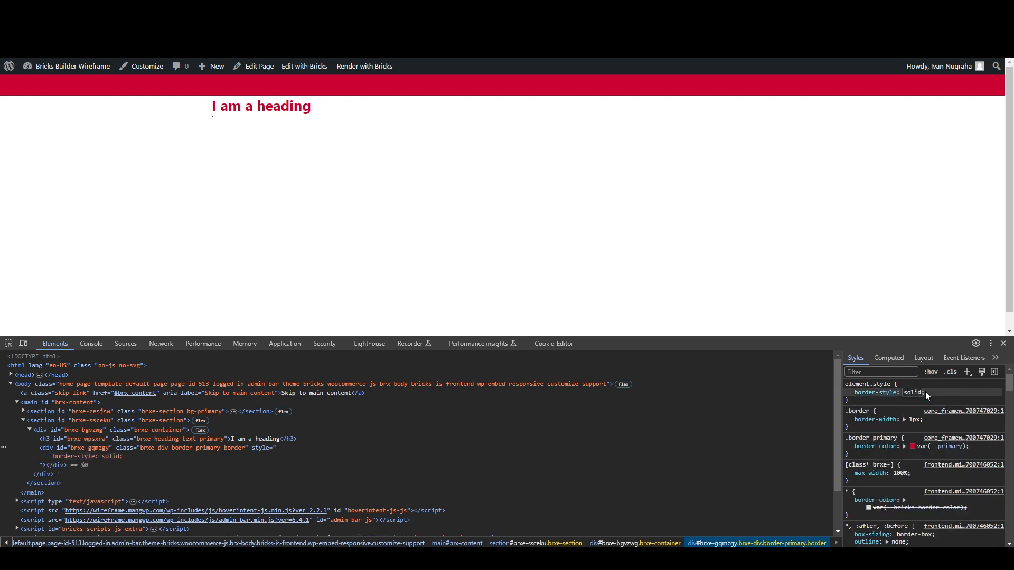
{"action": "key", "text": "Return"}
{"action": "key", "text": "Escape"}
Step: Add width: 10px and height: 10px to the div's element.style rule and toggle its border-style declaration
{"action": "left_click", "coordinate": [952, 397]}
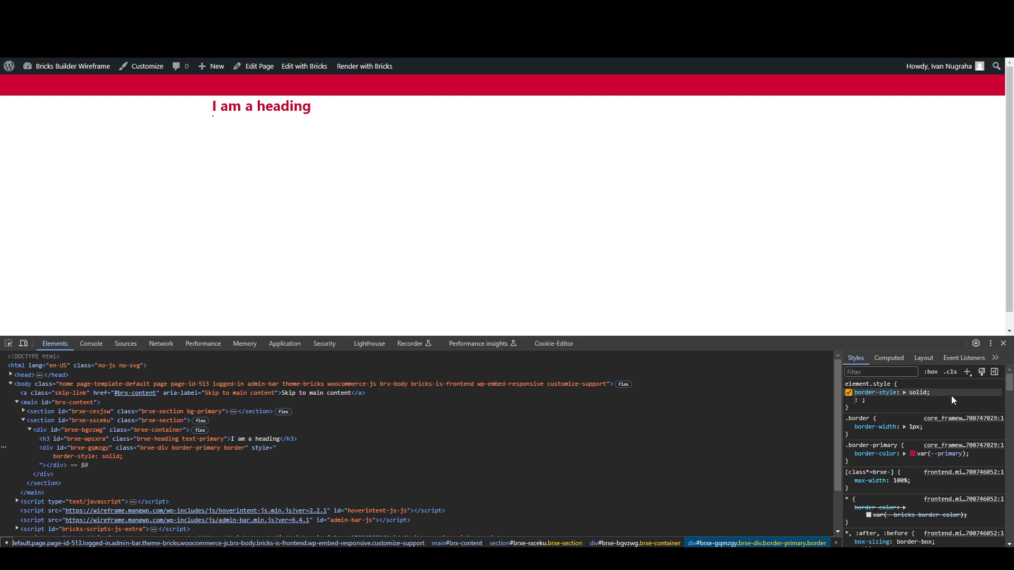
{"action": "type", "text": "w"}
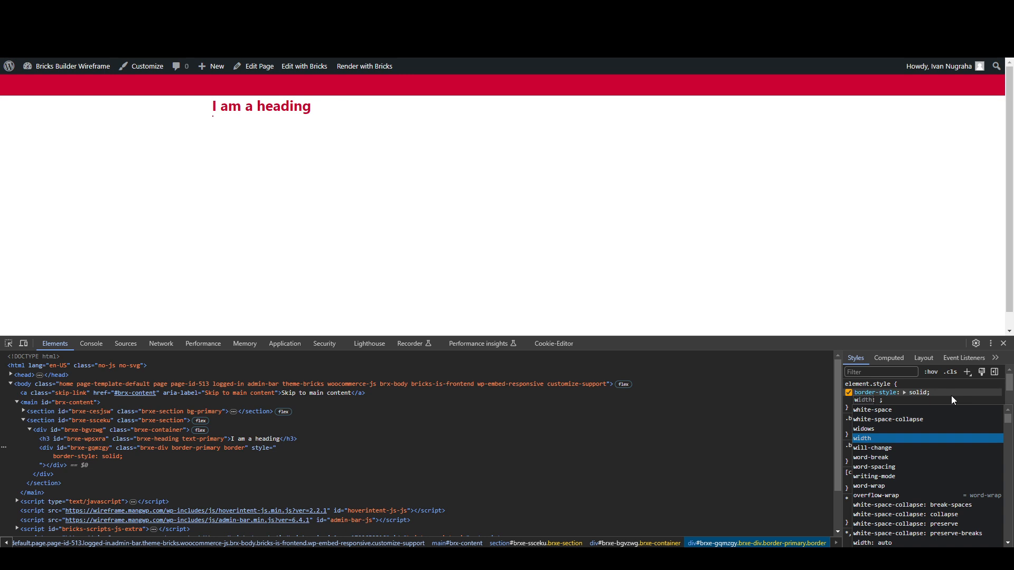
{"action": "key", "text": "Tab"}
{"action": "type", "text": "10px"}
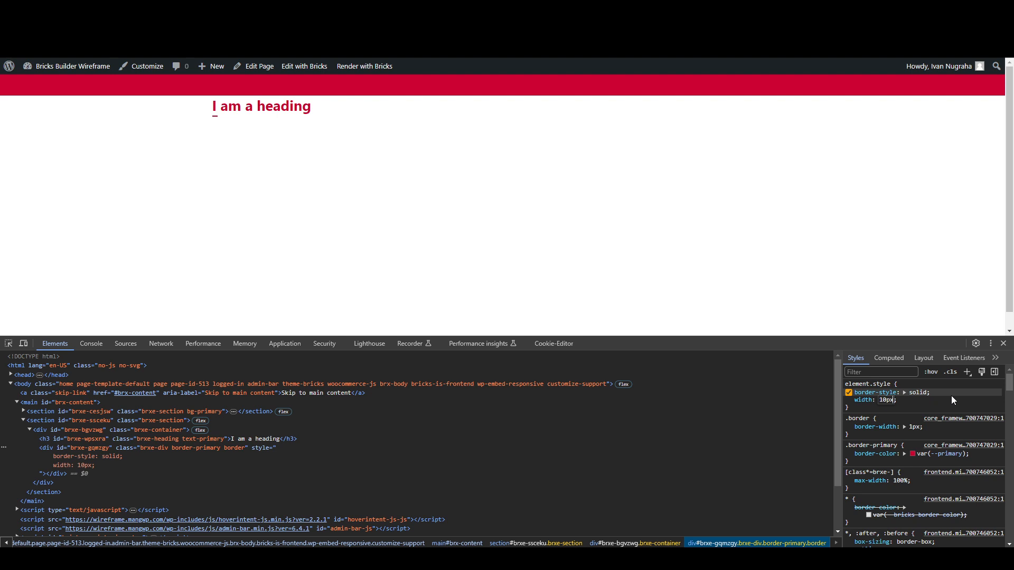
{"action": "key", "text": "Tab"}
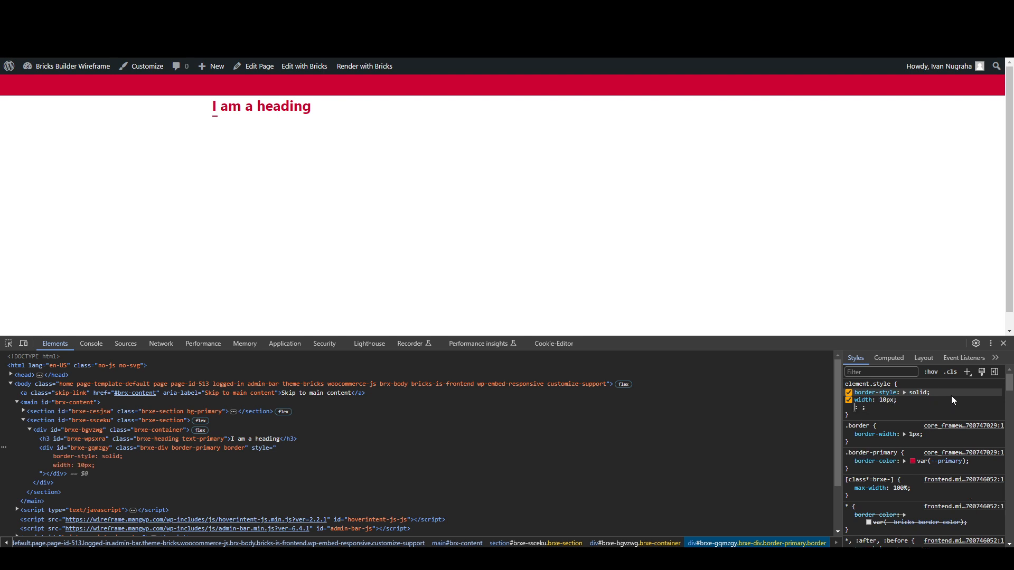
{"action": "type", "text": "height"}
{"action": "key", "text": "Tab"}
{"action": "type", "text": "10px"}
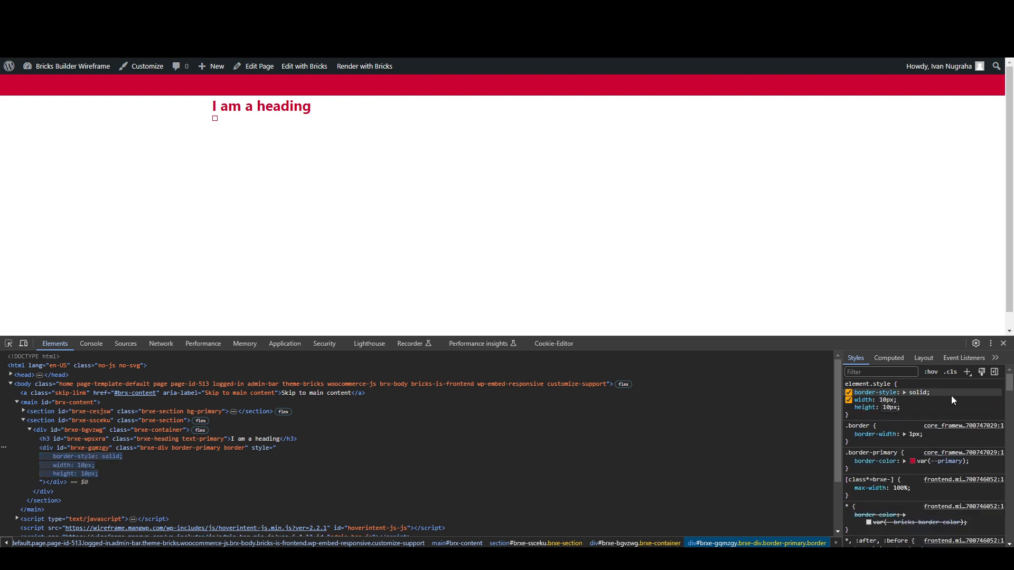
{"action": "left_click", "coordinate": [952, 395]}
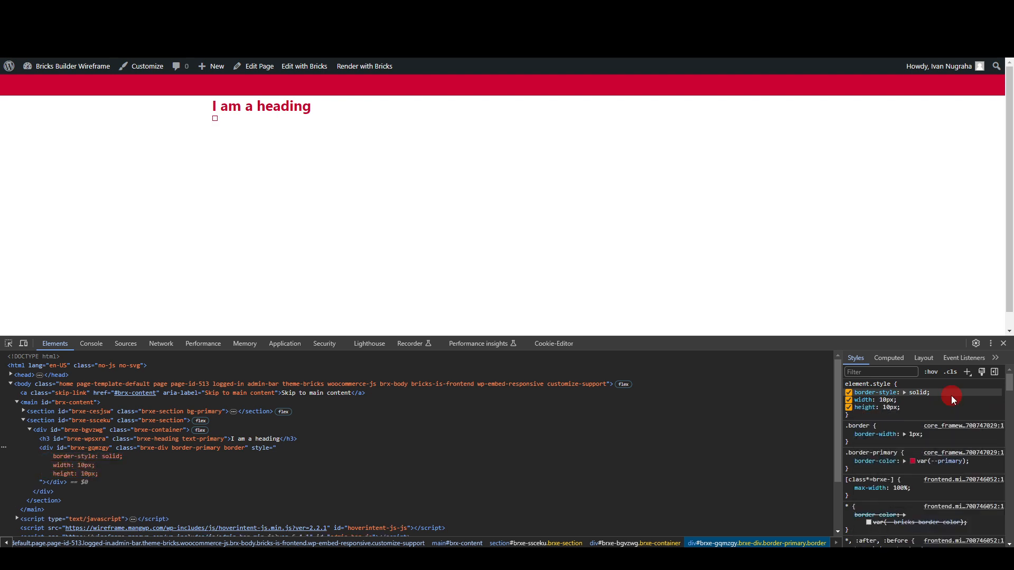
{"action": "left_click", "coordinate": [849, 394]}
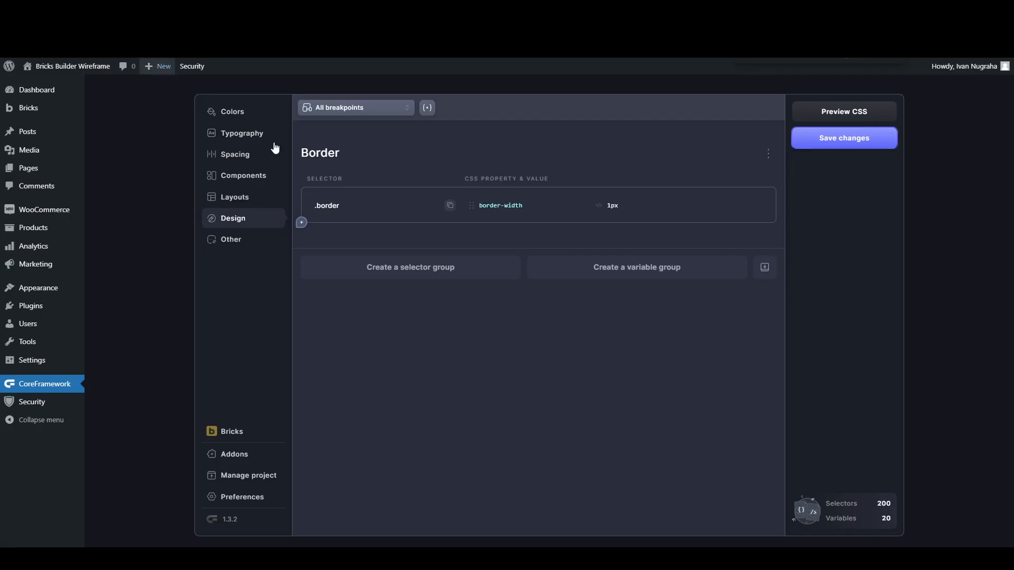
Step: Add a selector row to the Border group and copy the border-solid class name from Tailwind's Border Style documentation
{"action": "left_click", "coordinate": [301, 223]}
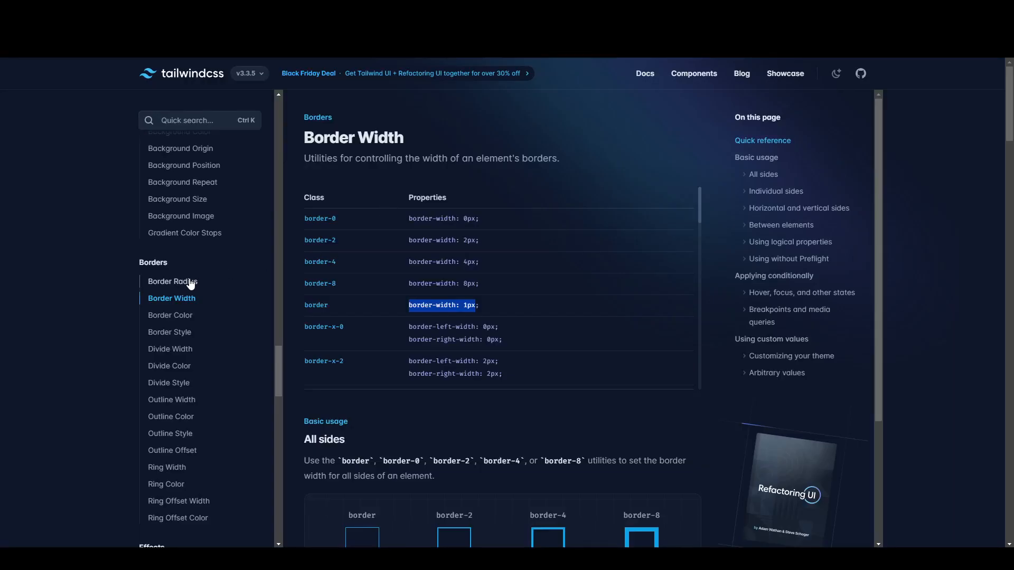
{"action": "left_click", "coordinate": [179, 331]}
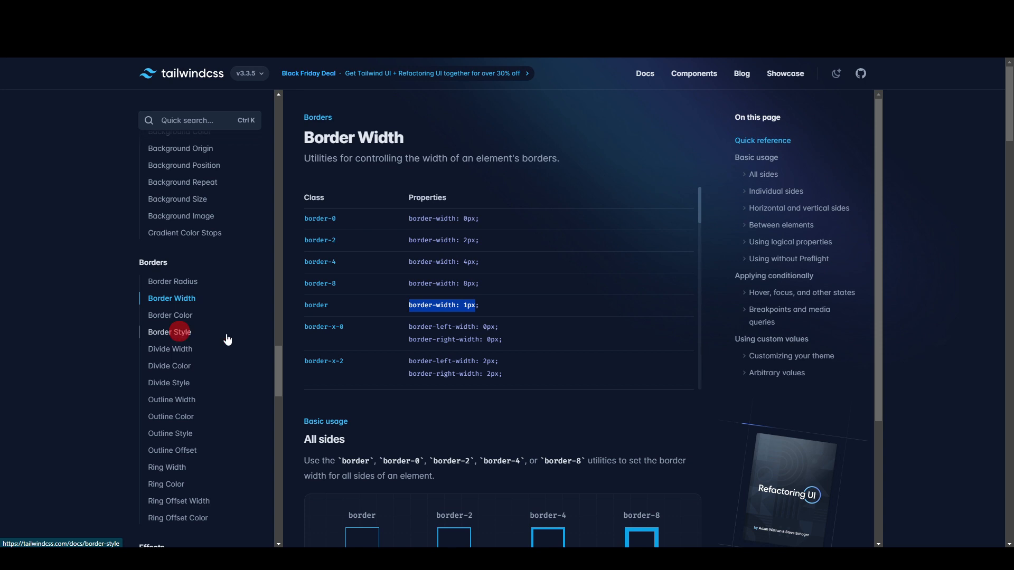
{"action": "left_click_drag", "start_coordinate": [357, 220], "coordinate": [301, 218]}
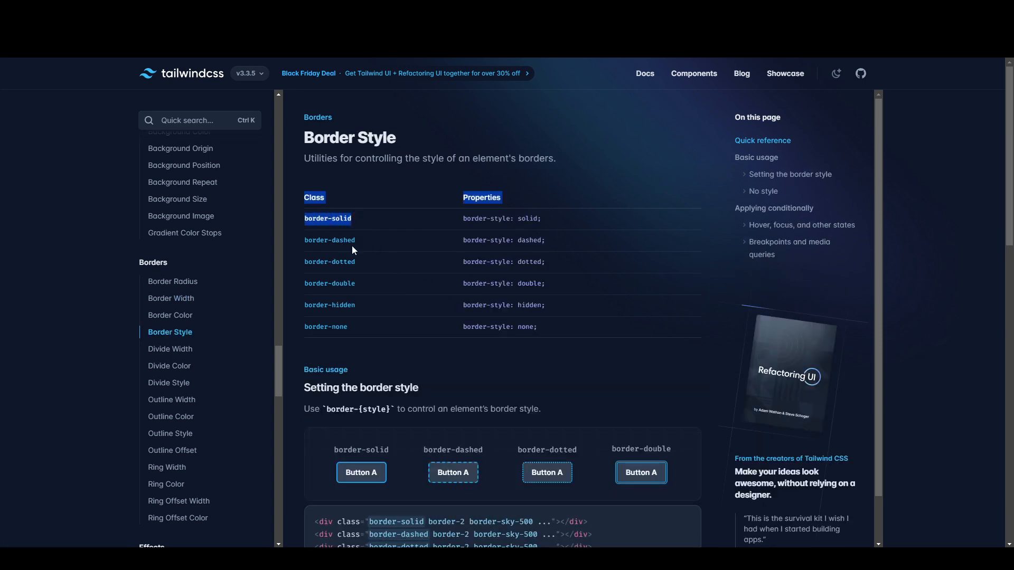
{"action": "triple_click", "coordinate": [320, 219]}
{"action": "key", "text": "ctrl+c"}
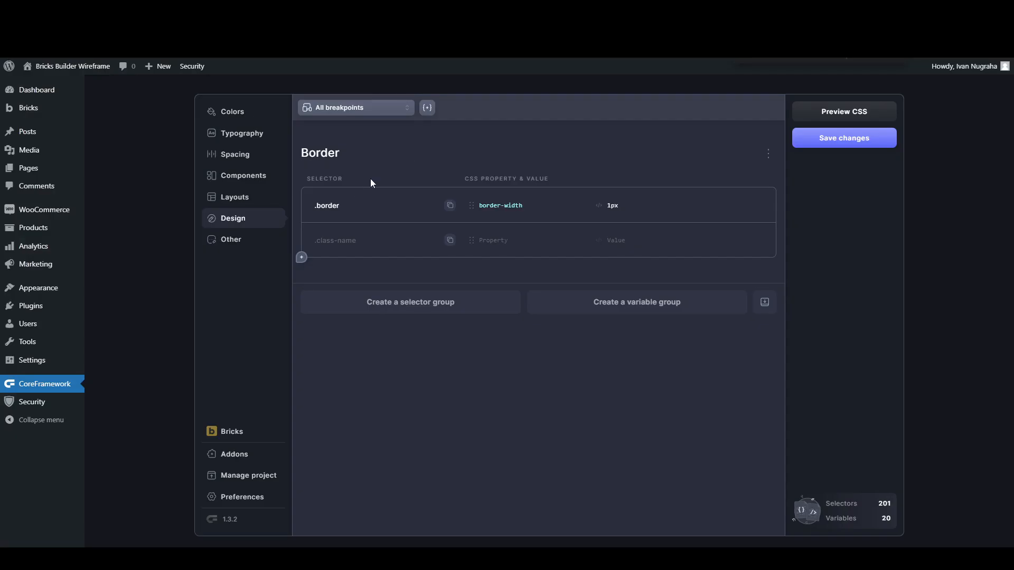
Step: Name the empty selector row in CoreFramework's Border group .border-solid
{"action": "left_click", "coordinate": [301, 257]}
{"action": "left_click", "coordinate": [321, 242]}
{"action": "key", "text": "ctrl+v"}
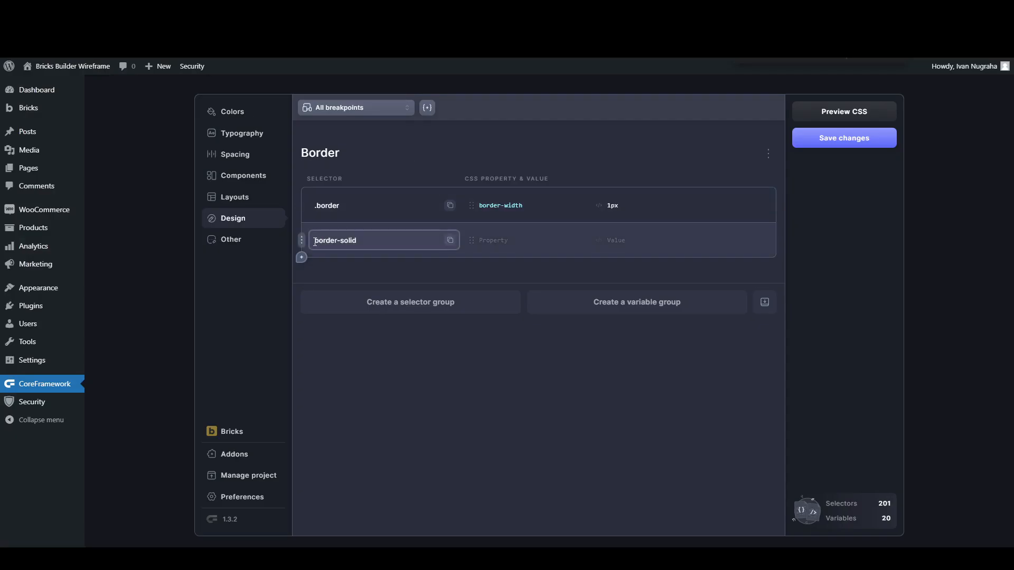
{"action": "left_click", "coordinate": [315, 242]}
{"action": "type", "text": "."}
{"action": "left_click", "coordinate": [488, 238]}
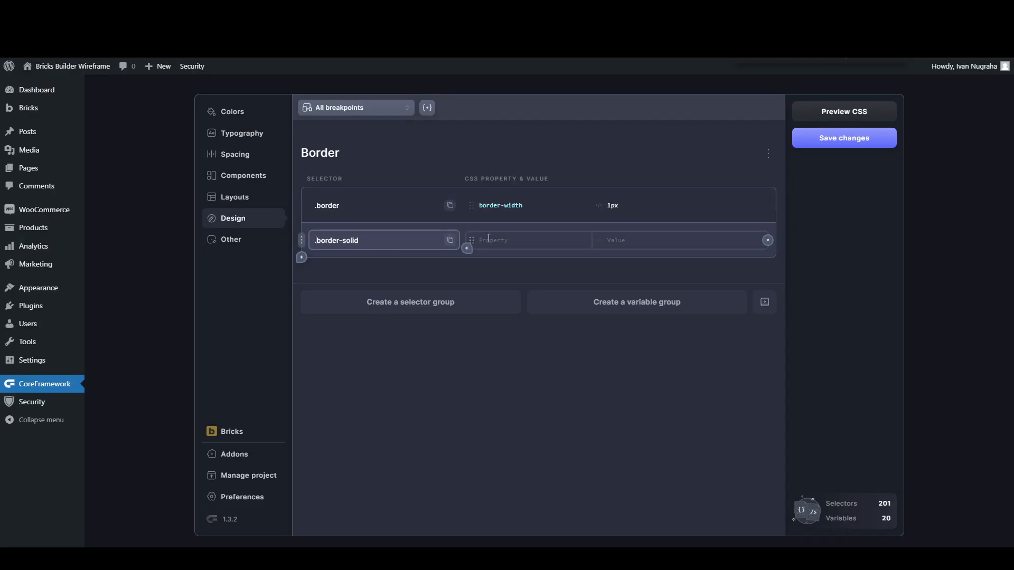
Step: Rename the Border selector group as Border Width and copy the group's name
{"action": "left_click", "coordinate": [353, 153]}
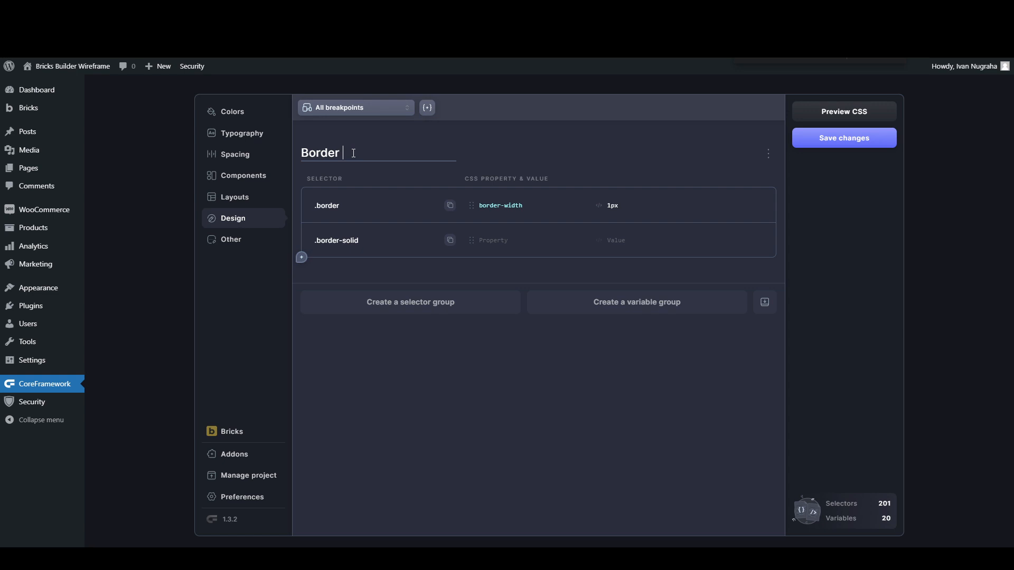
{"action": "type", "text": "Width"}
{"action": "key", "text": "ctrl+a"}
{"action": "key", "text": "ctrl+c"}
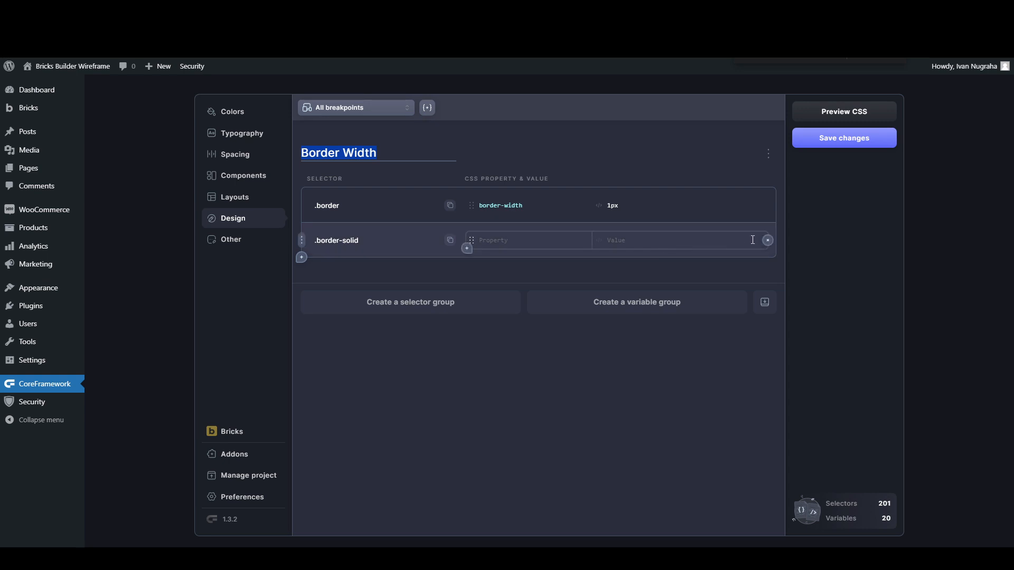
Step: Remove the .border-solid selector from the Border Width group
{"action": "left_click", "coordinate": [302, 242]}
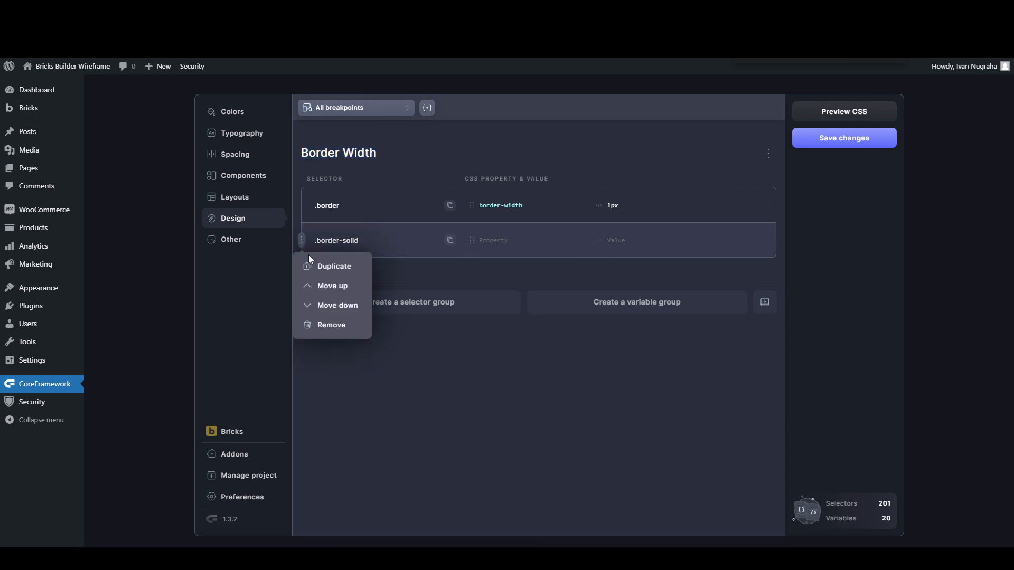
{"action": "left_click", "coordinate": [326, 325]}
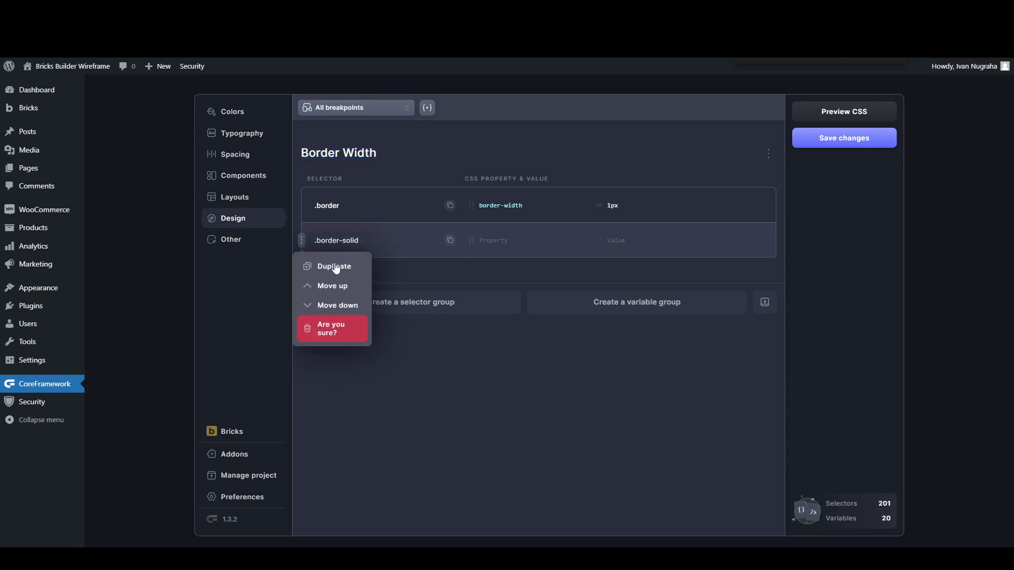
{"action": "left_click", "coordinate": [328, 334]}
Step: Create a selector group called Border Style and name its first selector .border-solid
{"action": "left_click", "coordinate": [421, 269]}
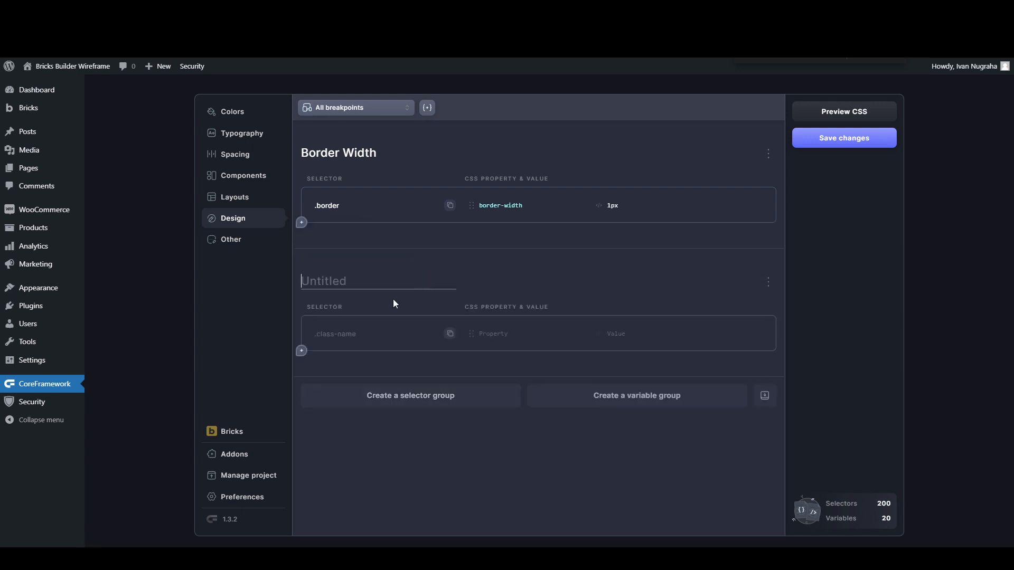
{"action": "type", "text": "Border Style"}
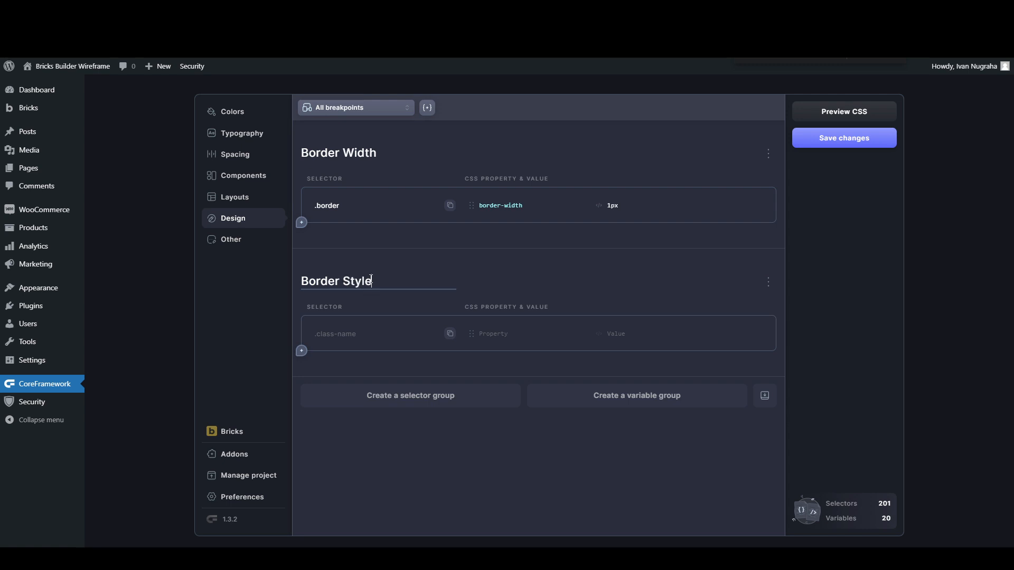
{"action": "left_click", "coordinate": [365, 335]}
{"action": "type", "text": "."}
{"action": "key", "text": "ctrl+v"}
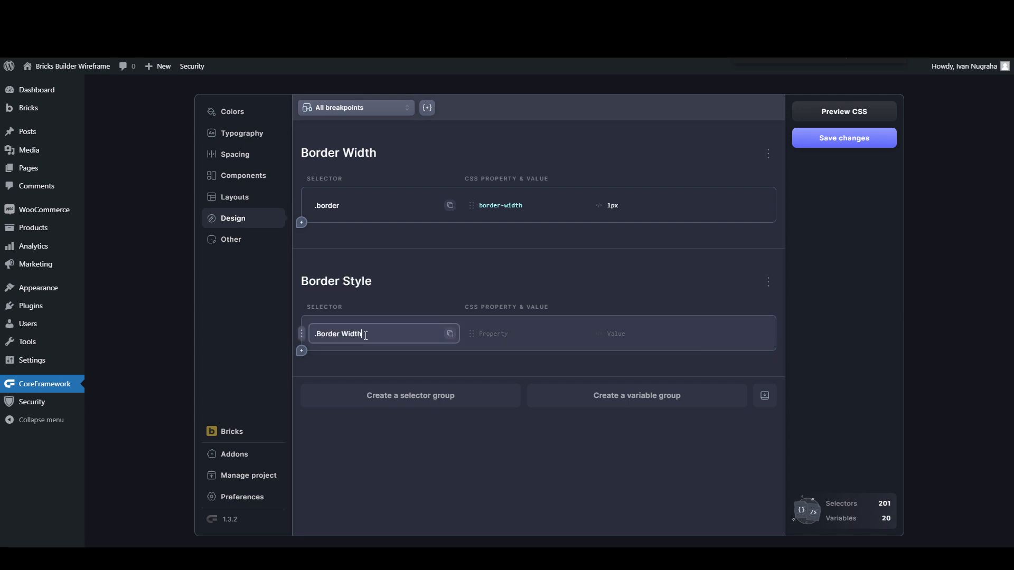
{"action": "left_click_drag", "start_coordinate": [362, 336], "coordinate": [260, 316]}
{"action": "key", "text": "BackSpace"}
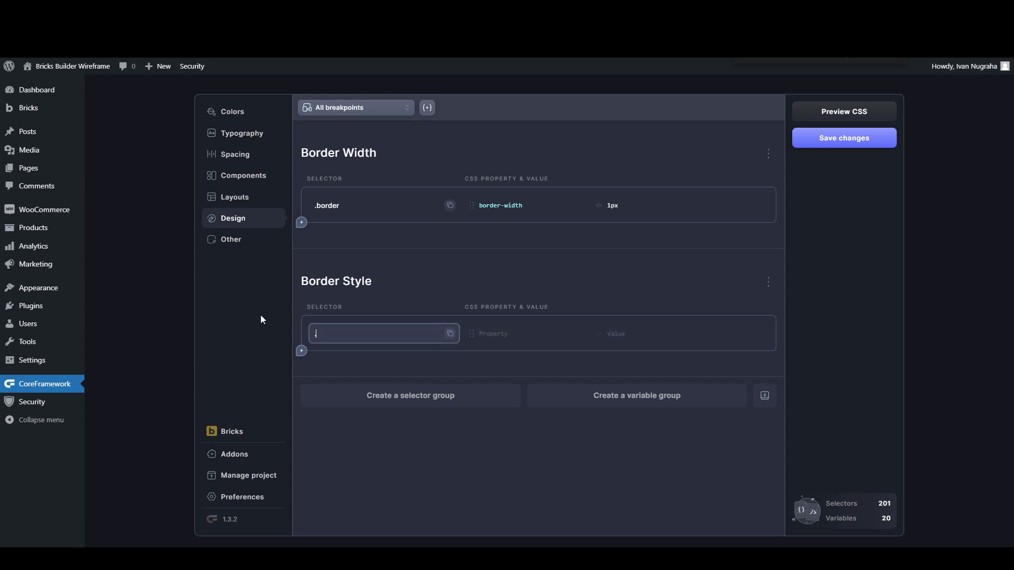
{"action": "type", "text": "border-"}
{"action": "key", "text": "ctrl+Tab"}
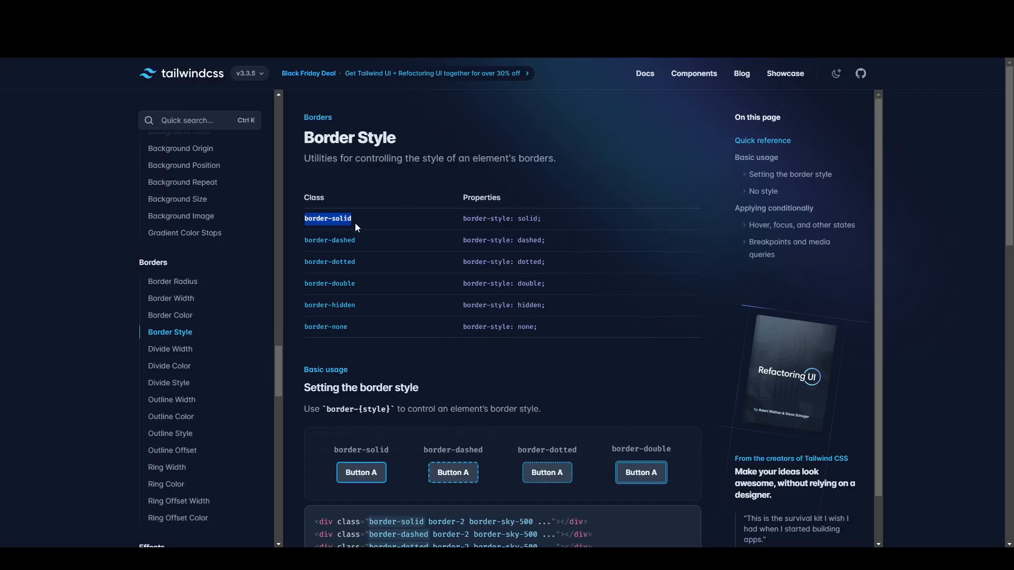
{"action": "key", "text": "ctrl+Tab"}
{"action": "left_click", "coordinate": [354, 335]}
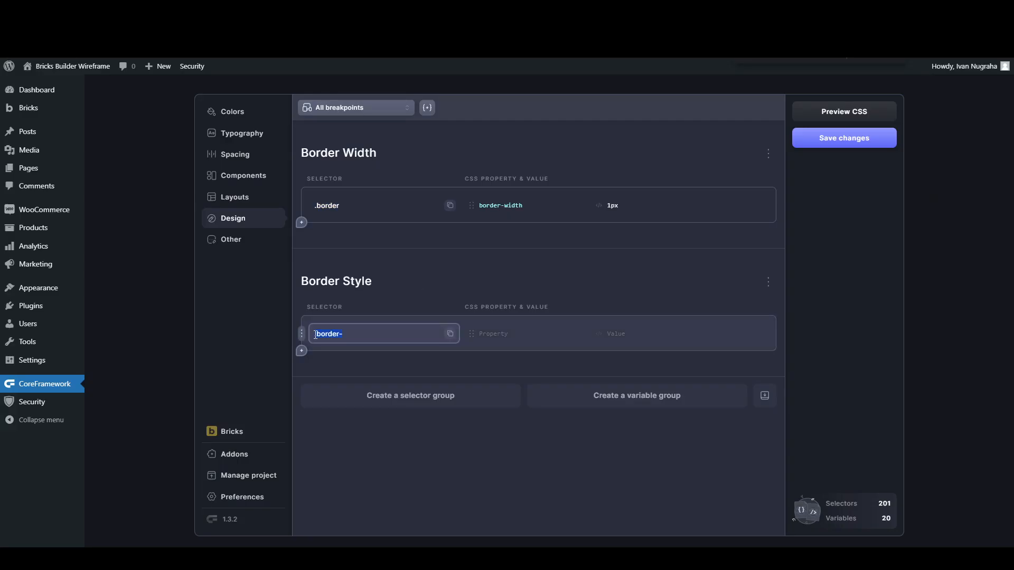
{"action": "type", "text": "border-solid"}
Step: Give the .border-solid selector the declaration border-style: solid and save the framework changes
{"action": "left_click", "coordinate": [474, 333]}
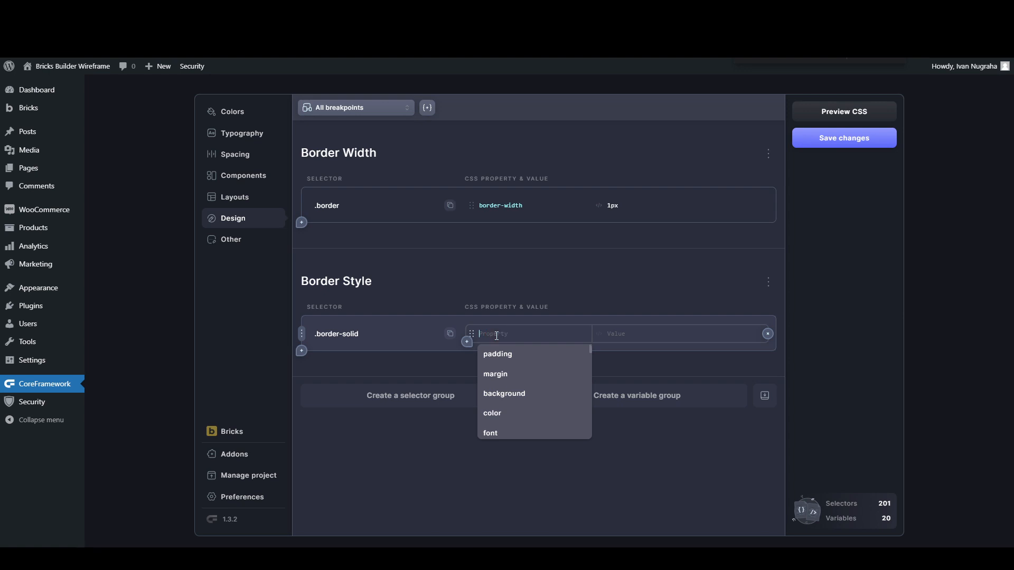
{"action": "type", "text": "b"}
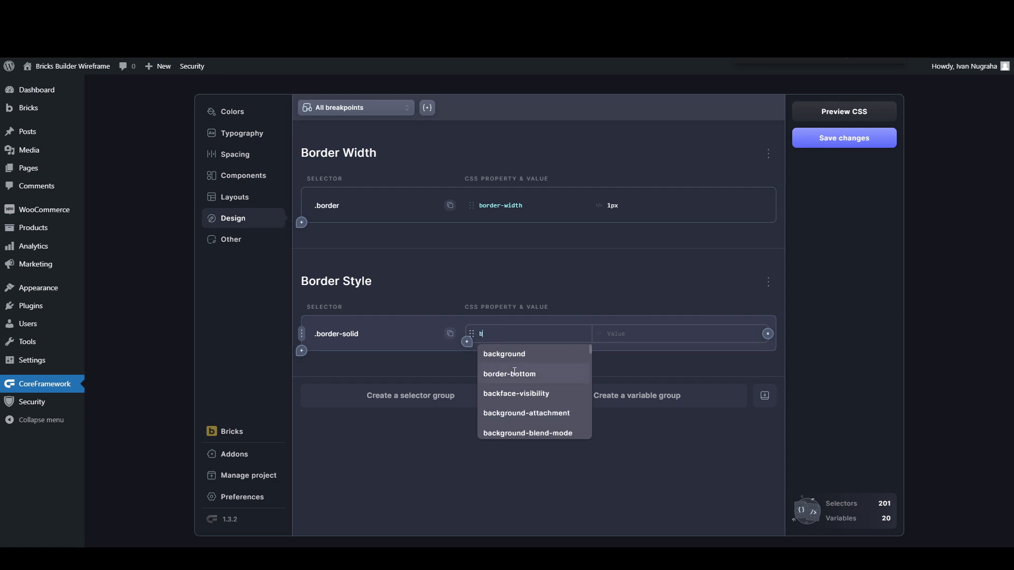
{"action": "type", "text": "order-s"}
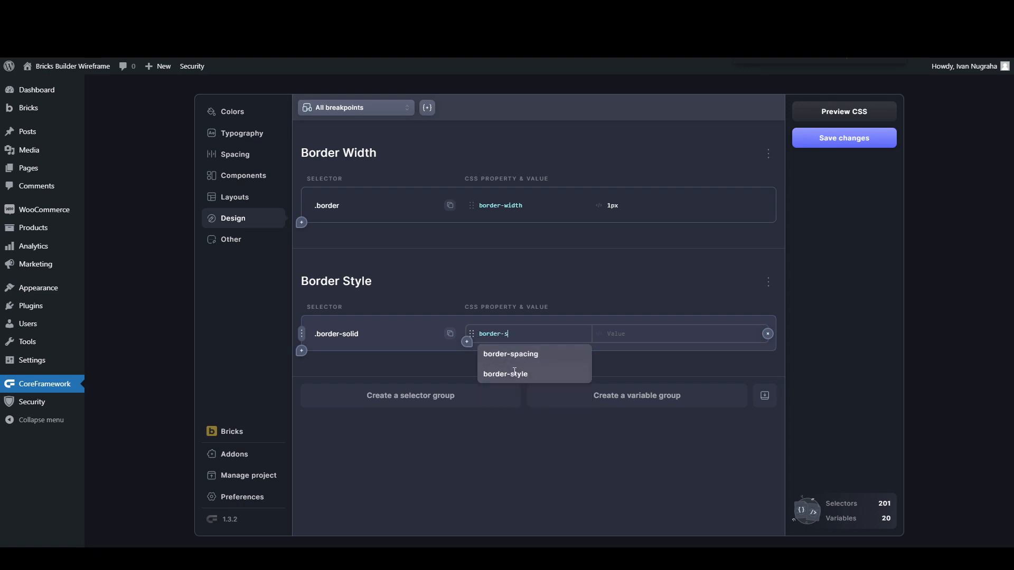
{"action": "left_click", "coordinate": [515, 373]}
{"action": "left_click", "coordinate": [629, 333]}
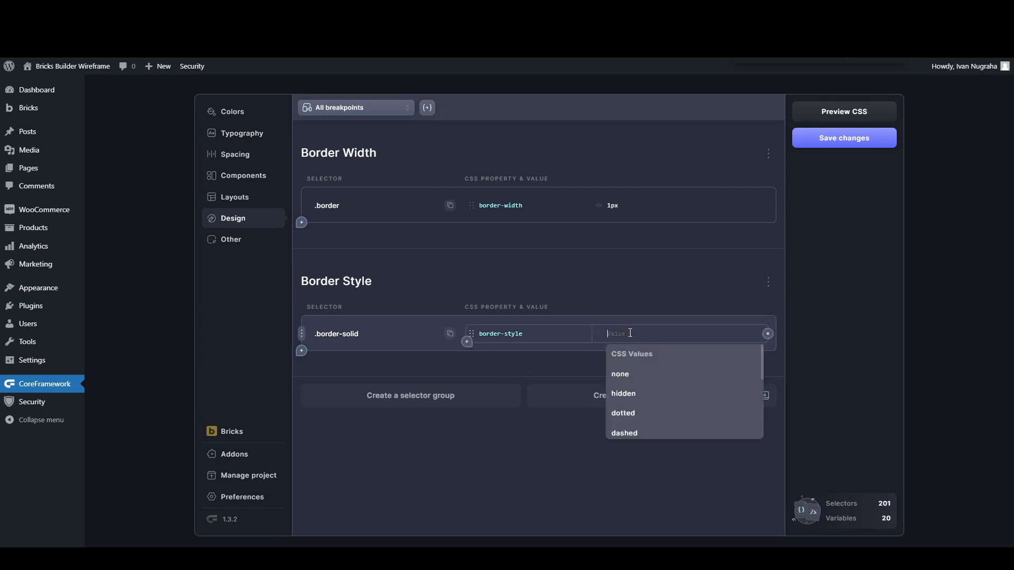
{"action": "scroll", "coordinate": [629, 408], "scroll_direction": "down", "scroll_amount": 1}
{"action": "scroll", "coordinate": [629, 408], "scroll_direction": "down", "scroll_amount": 1}
{"action": "type", "text": "s"}
{"action": "left_click", "coordinate": [634, 373]}
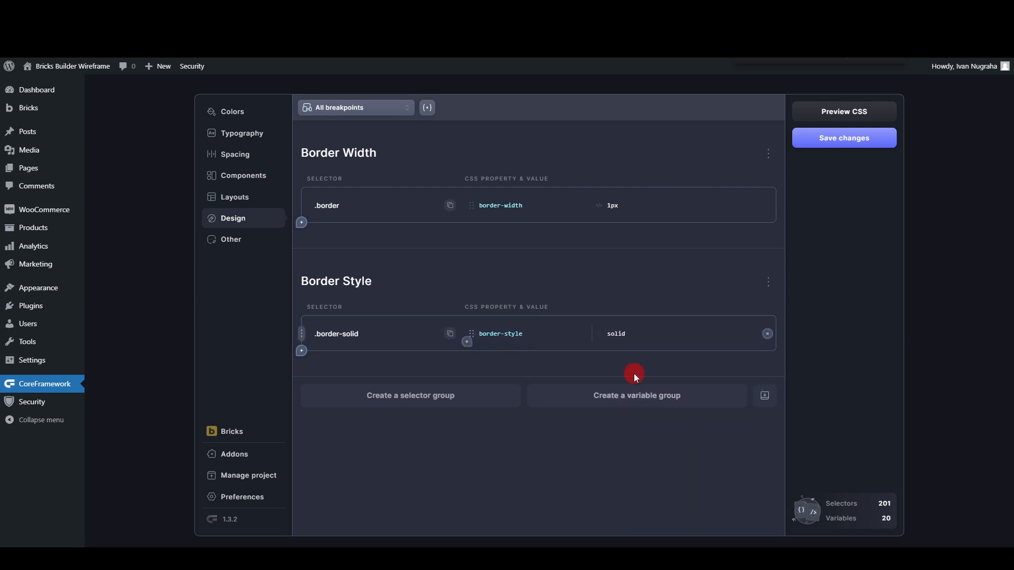
{"action": "left_click", "coordinate": [826, 138]}
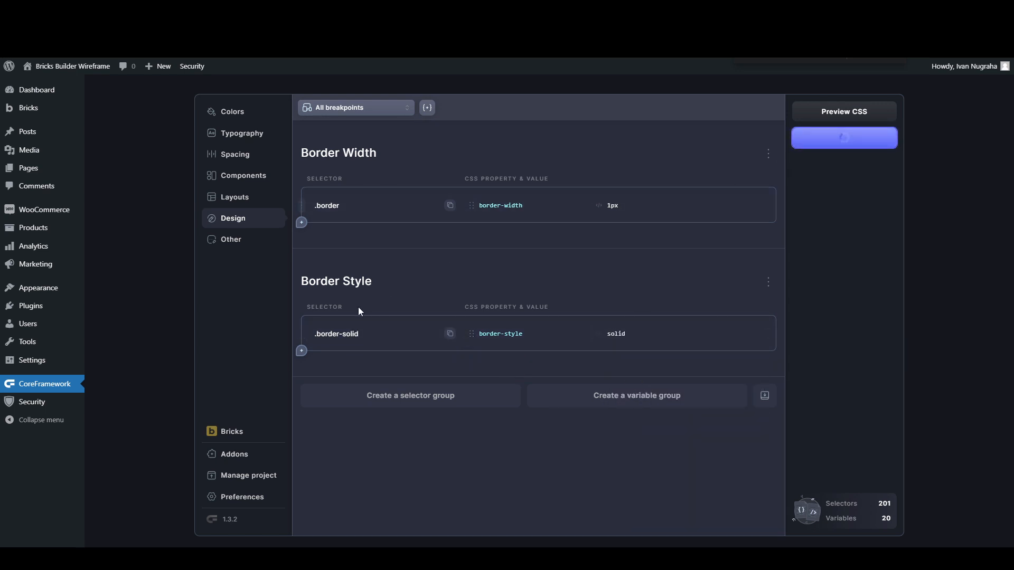
Step: Switch to the Bricks editor and add the global class border-solid to the div
{"action": "left_click", "coordinate": [336, 333]}
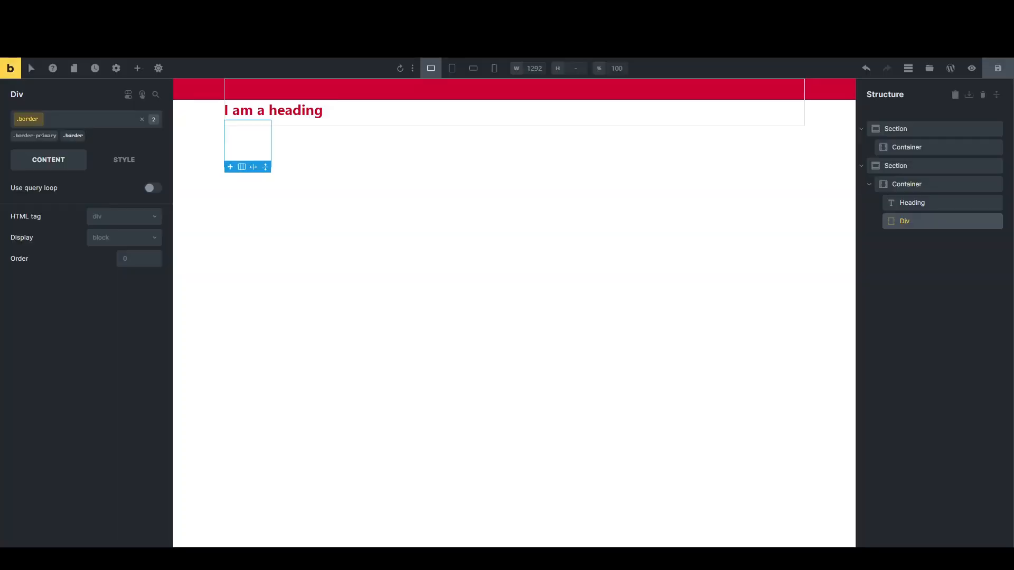
{"action": "left_click", "coordinate": [76, 118]}
{"action": "type", "text": ".border-solid"}
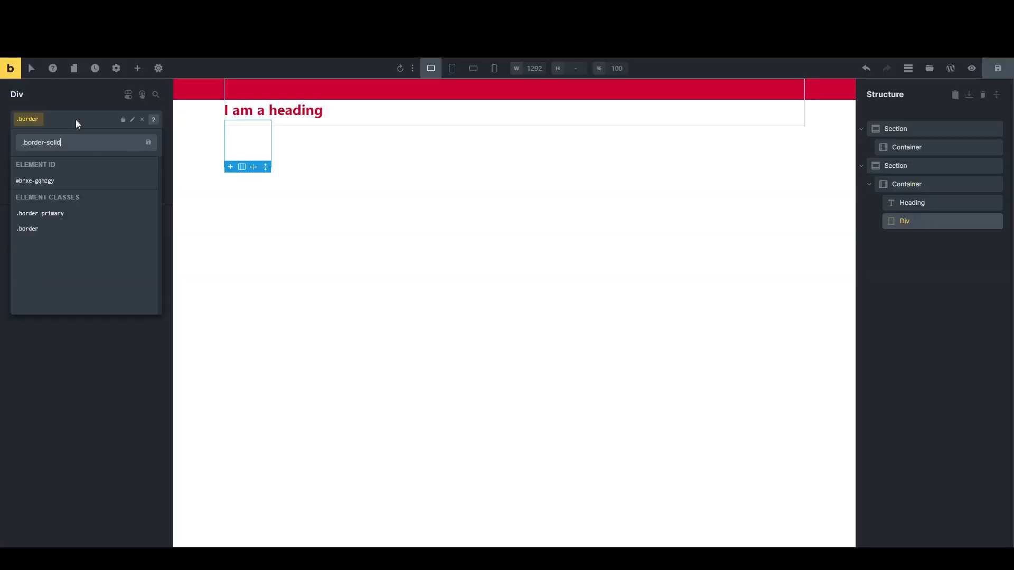
{"action": "left_click", "coordinate": [25, 146]}
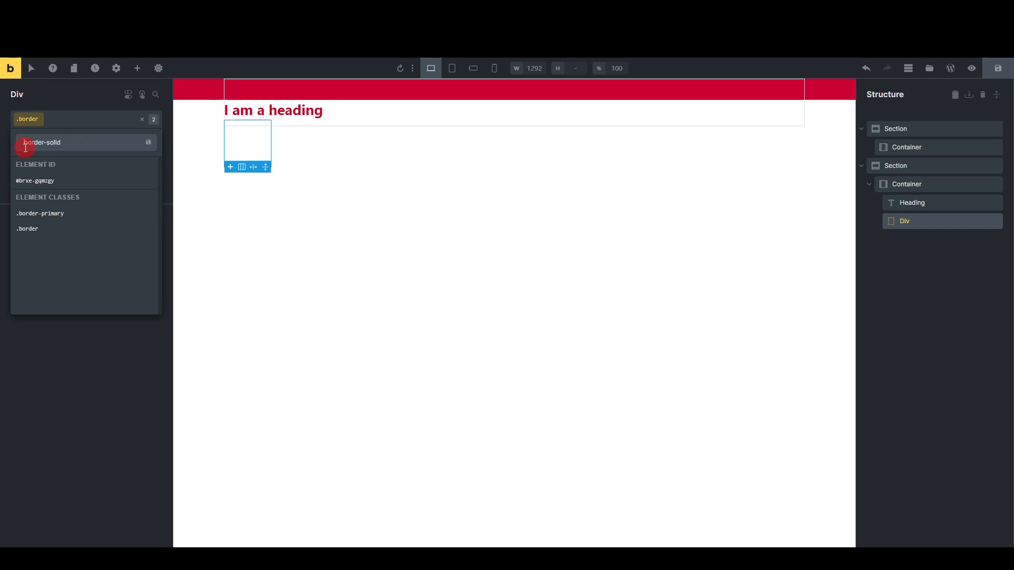
{"action": "key", "text": "BackSpace"}
{"action": "key", "text": "Return"}
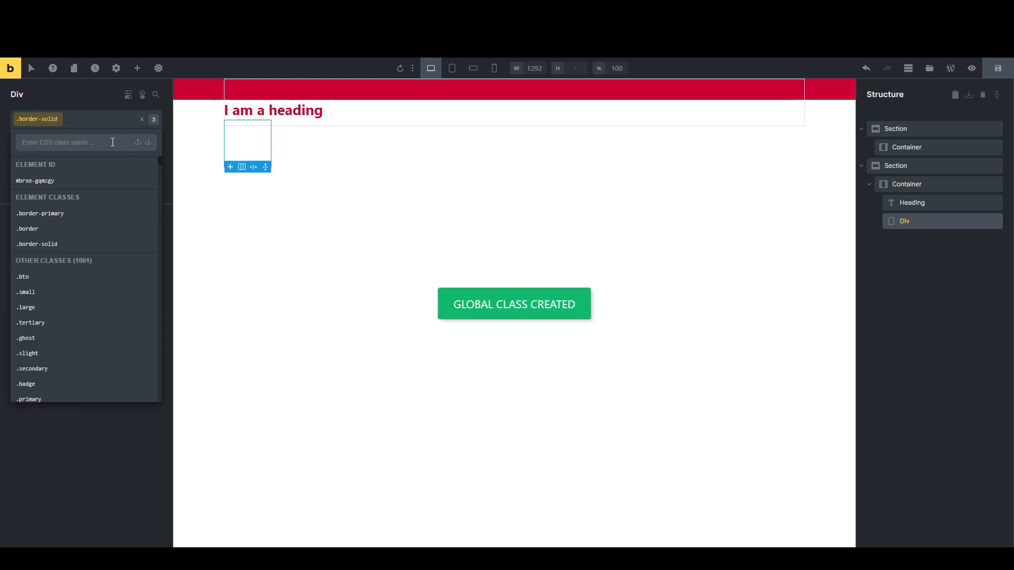
{"action": "left_click", "coordinate": [26, 536]}
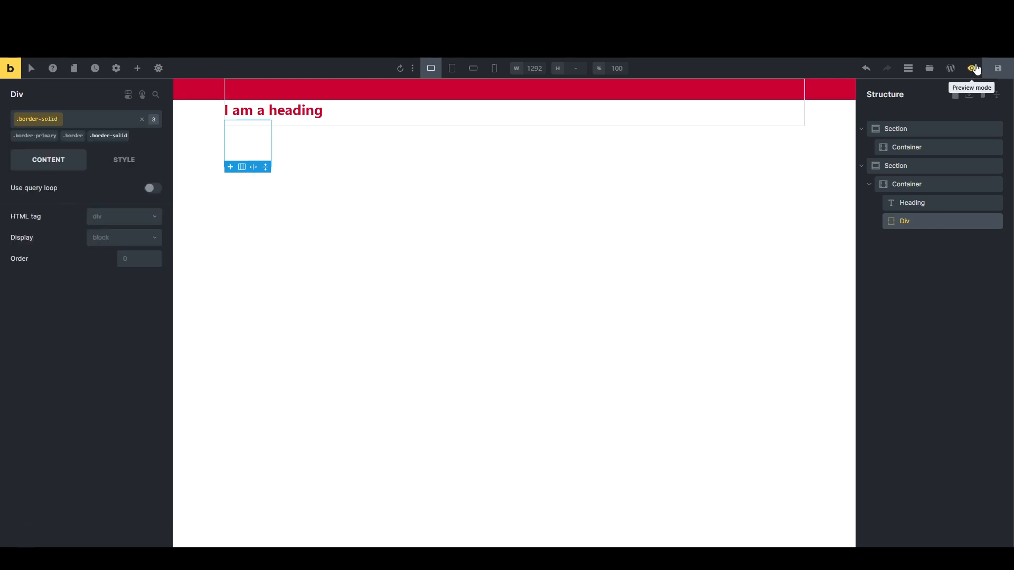
Step: Set the width and height of the div's .border-solid class to 5rem each and save the page
{"action": "left_click", "coordinate": [124, 159]}
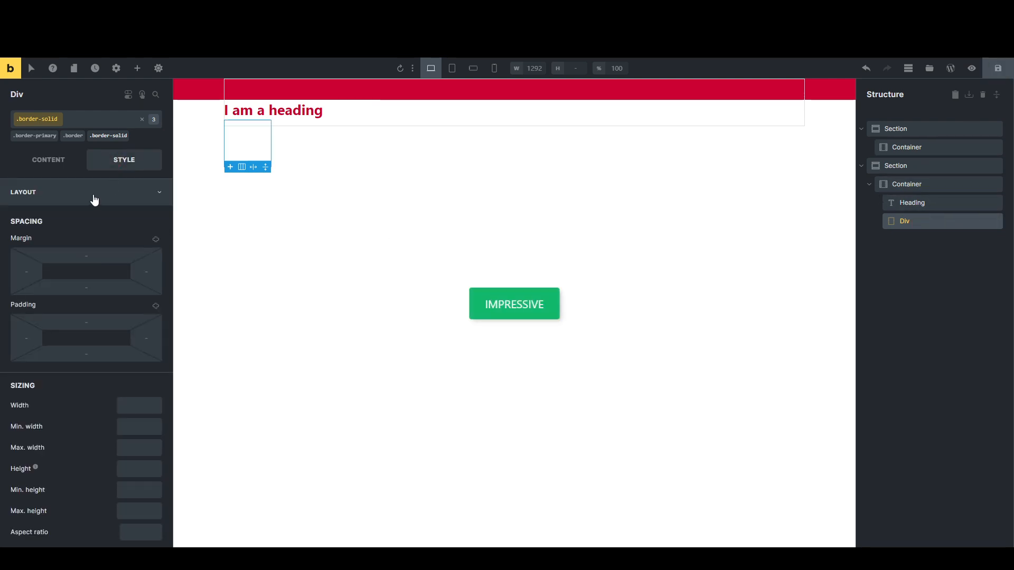
{"action": "scroll", "coordinate": [145, 422], "scroll_direction": "down", "scroll_amount": 2}
{"action": "left_click", "coordinate": [136, 302]}
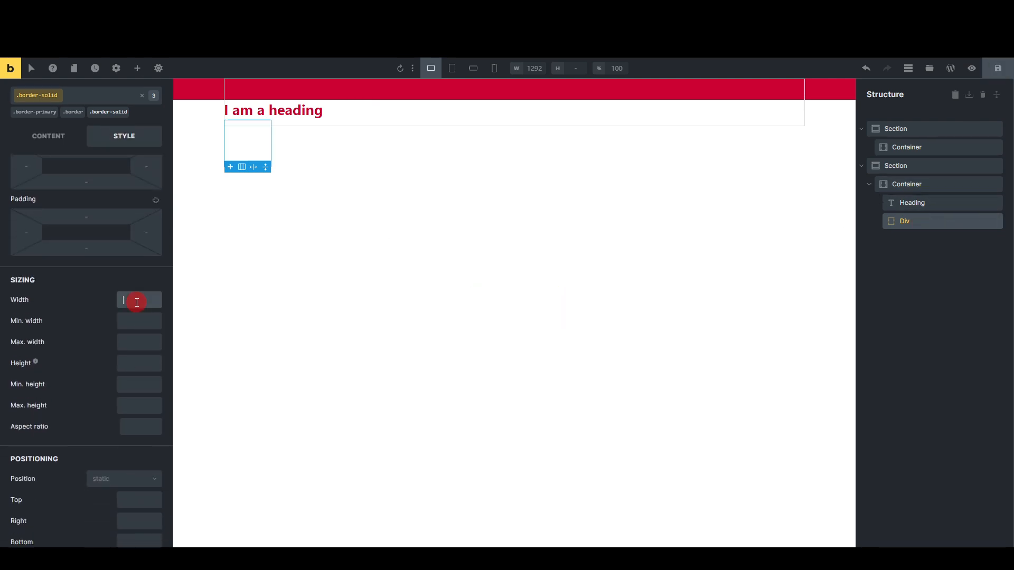
{"action": "type", "text": "30"}
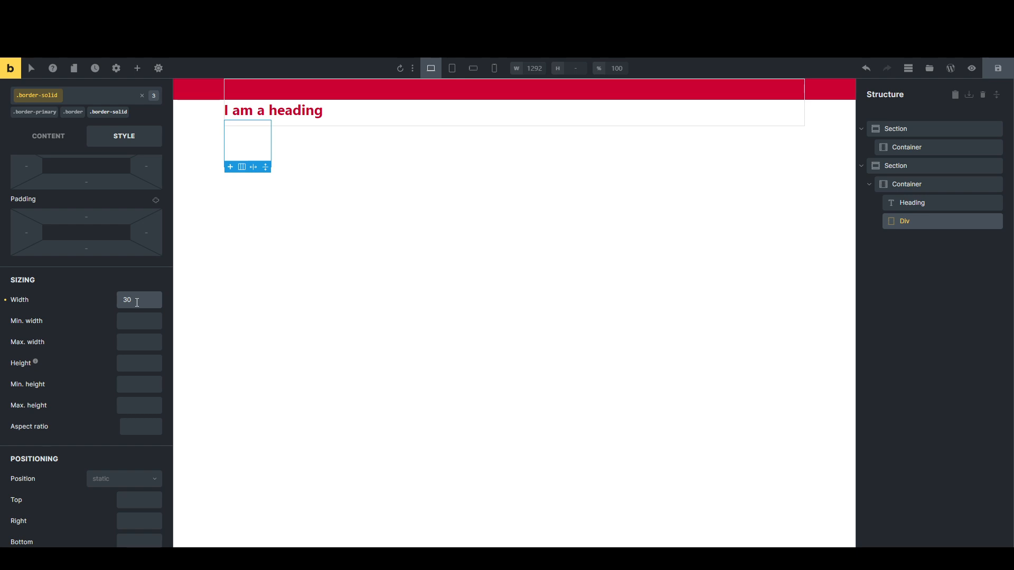
{"action": "key", "text": "BackSpace"}
{"action": "type", "text": "5rem"}
{"action": "left_click", "coordinate": [139, 358]}
{"action": "type", "text": "5rem"}
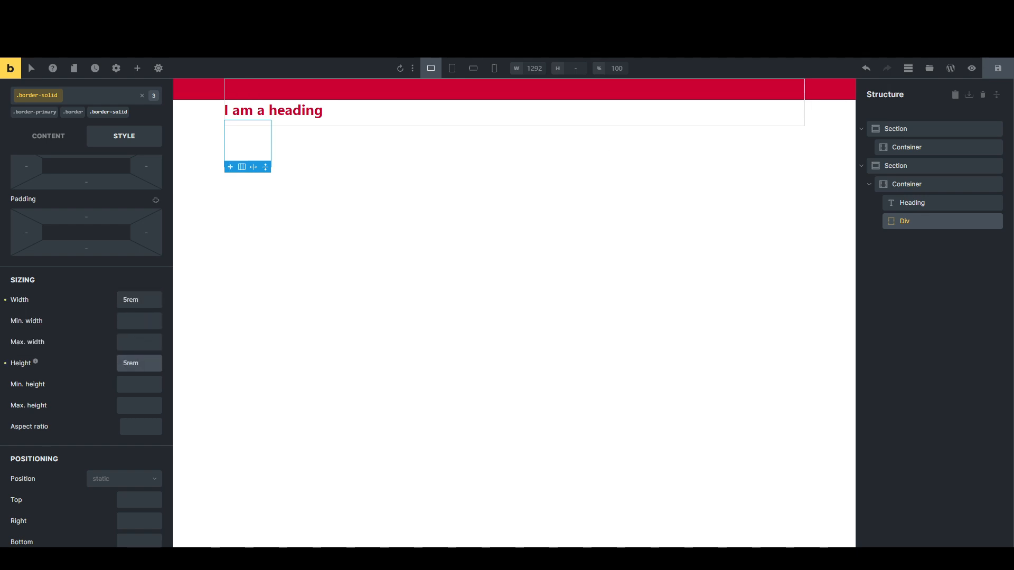
{"action": "left_click", "coordinate": [998, 69]}
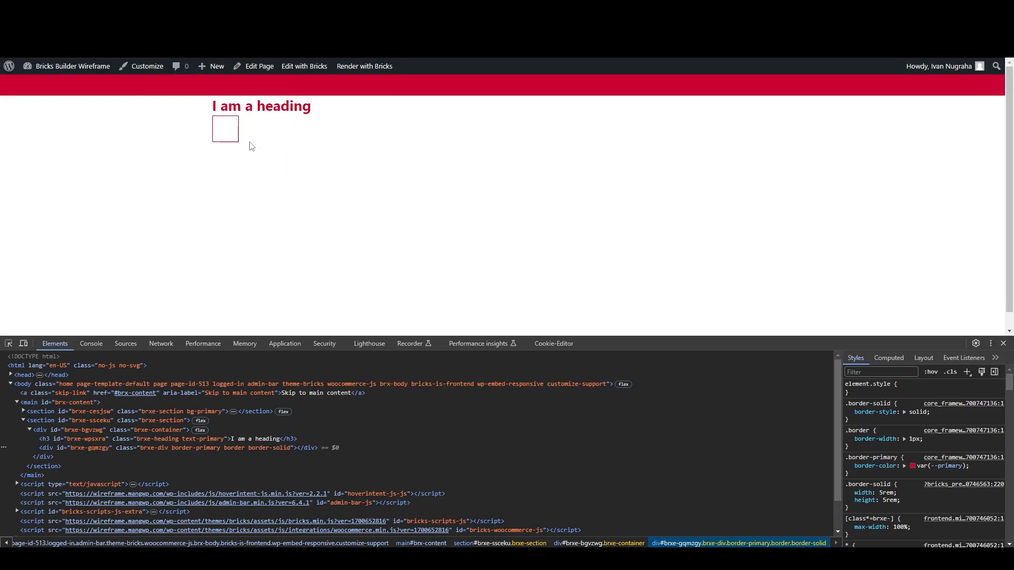
Step: Inspect the bordered div and the heading in the front-end page's developer tools
{"action": "key", "text": "ctrl+shift+c"}
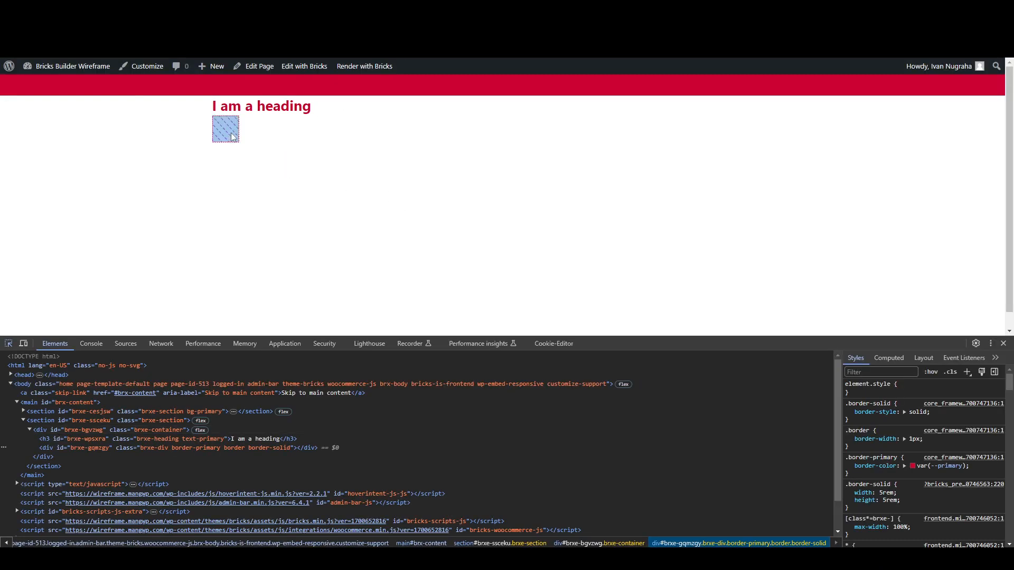
{"action": "left_click", "coordinate": [232, 134]}
{"action": "left_click", "coordinate": [300, 438]}
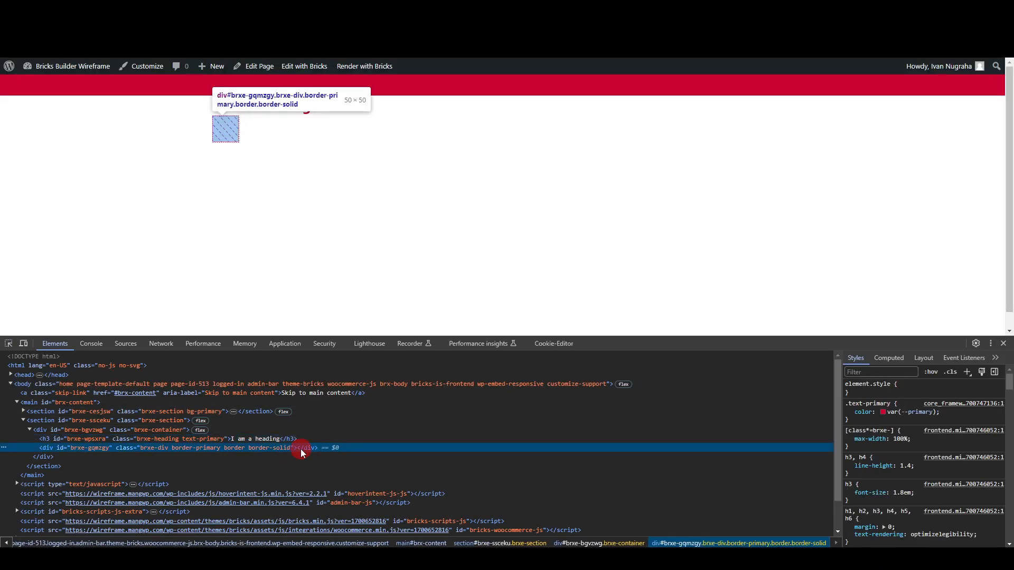
{"action": "left_click", "coordinate": [298, 438]}
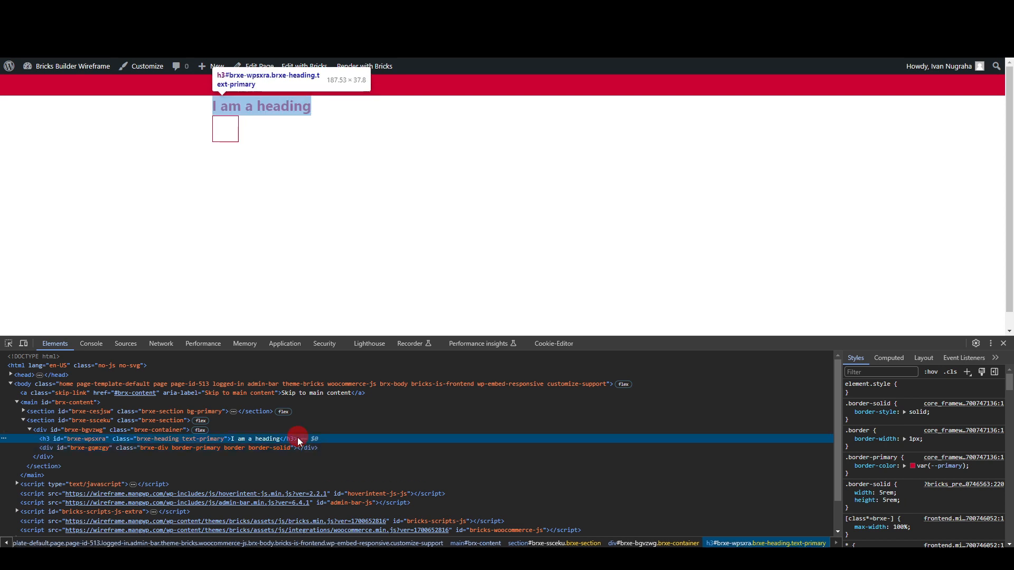
Step: Inspect the bordered div's styles on the front-end page and expand the --primary color's options in CoreFramework
{"action": "left_click", "coordinate": [298, 447]}
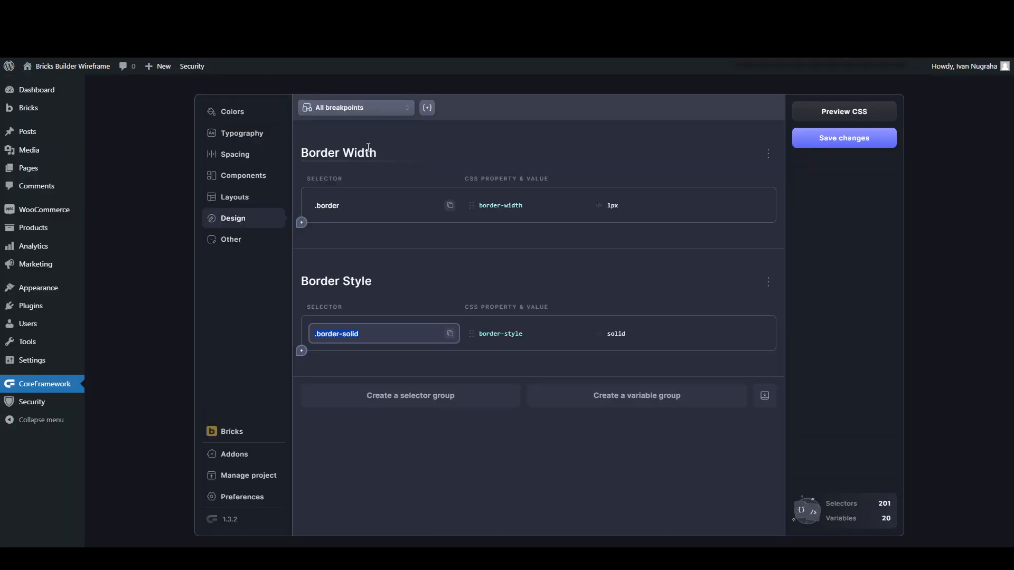
{"action": "left_click", "coordinate": [240, 112]}
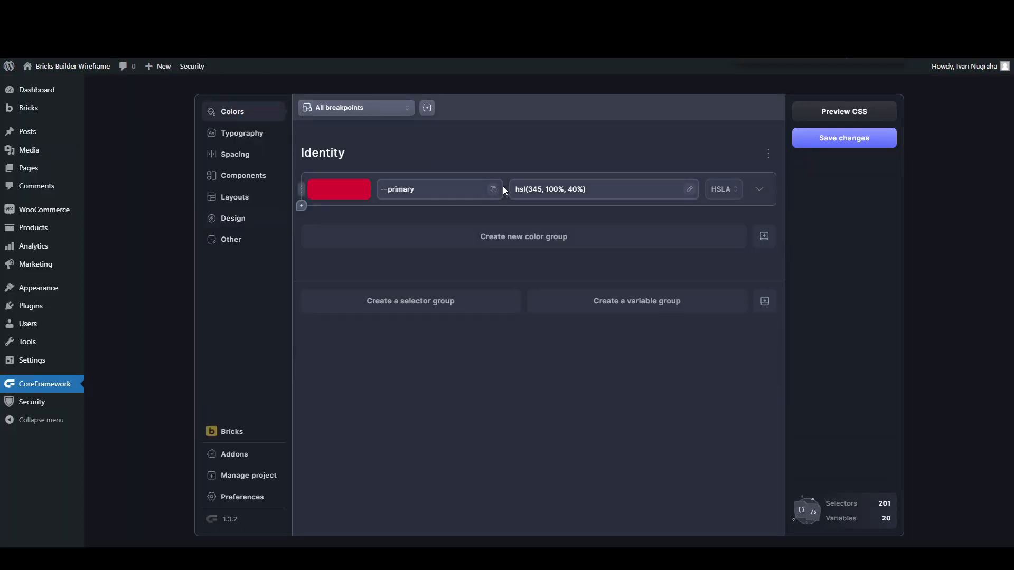
{"action": "left_click", "coordinate": [763, 192]}
{"action": "mouse_move", "coordinate": [389, 257]}
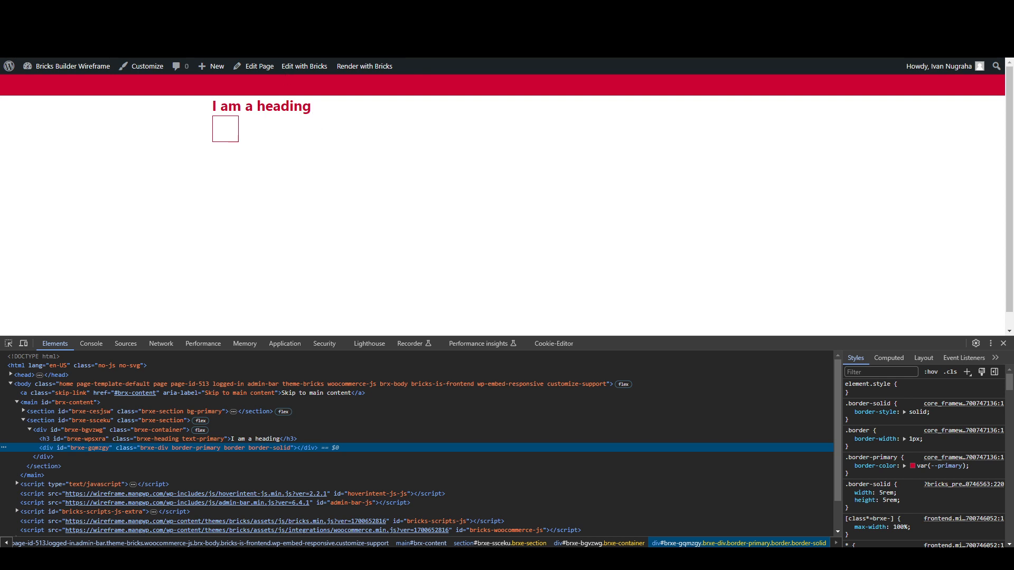
{"action": "left_click", "coordinate": [211, 9]}
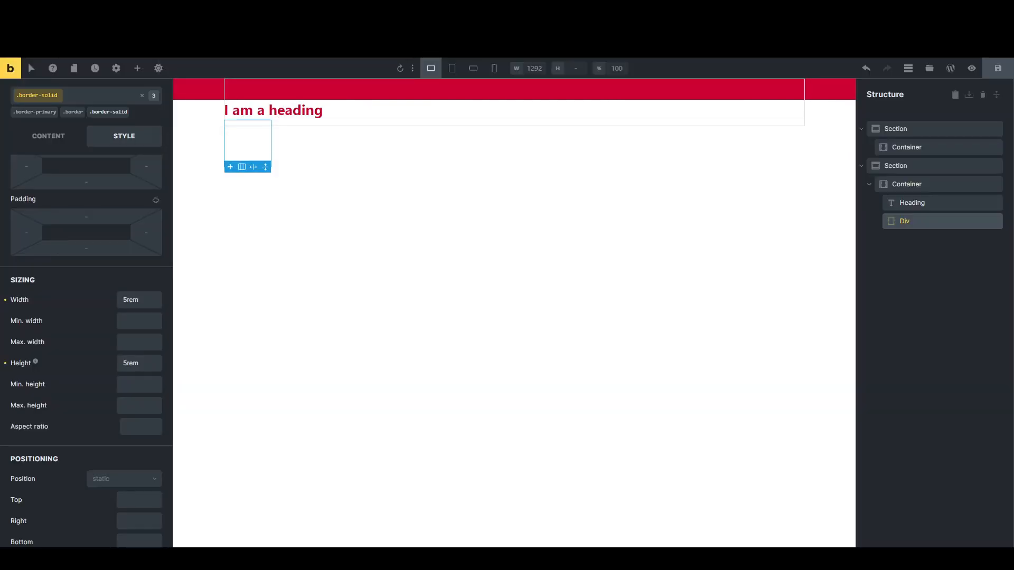
{"action": "left_click", "coordinate": [143, 10]}
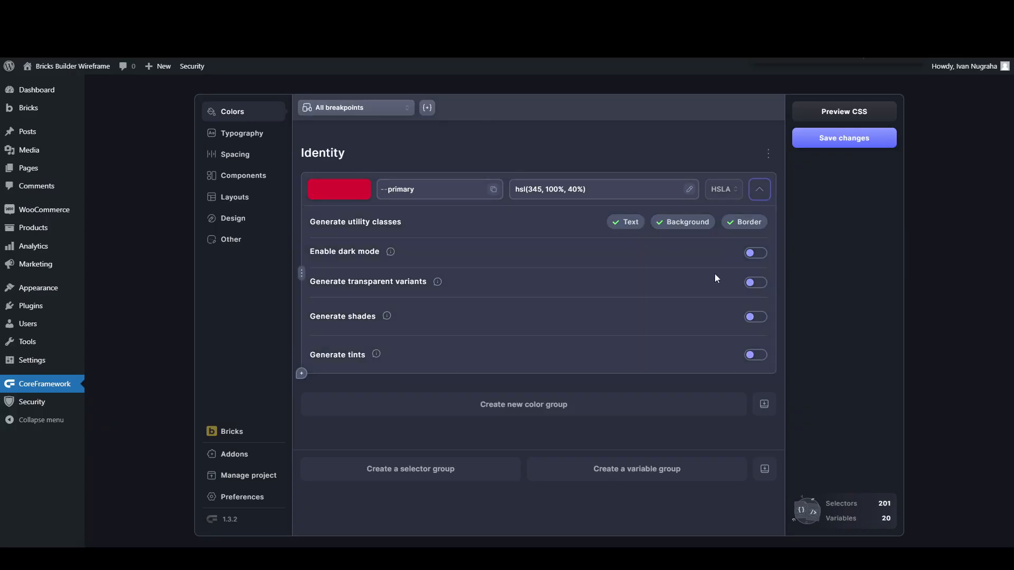
Step: Enable dark mode for the --primary color with white, hsla(345, 0%, 100%), as its dark variant, and save the framework changes
{"action": "left_click", "coordinate": [751, 254]}
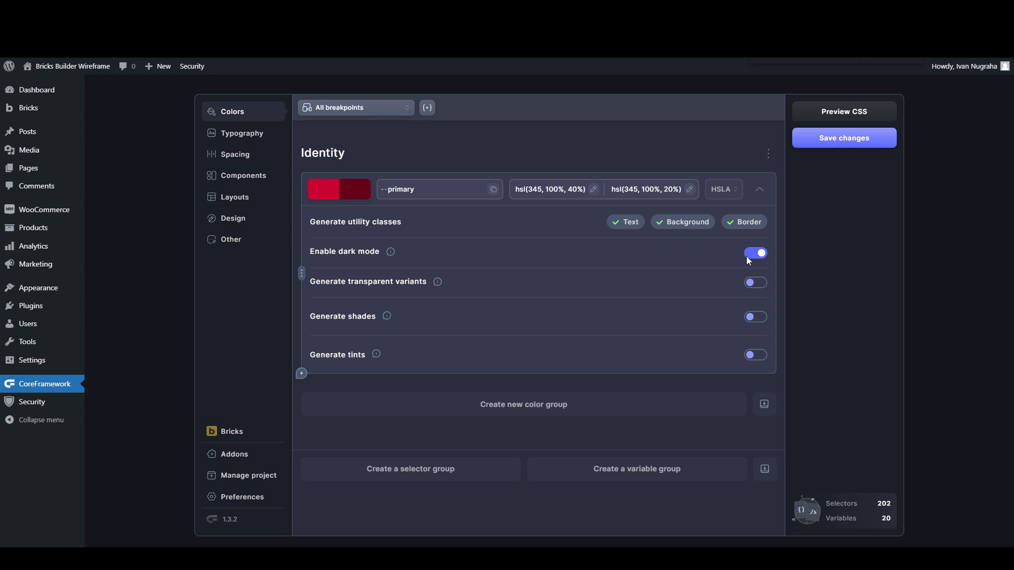
{"action": "left_click", "coordinate": [357, 193]}
{"action": "left_click_drag", "start_coordinate": [664, 233], "coordinate": [612, 211]}
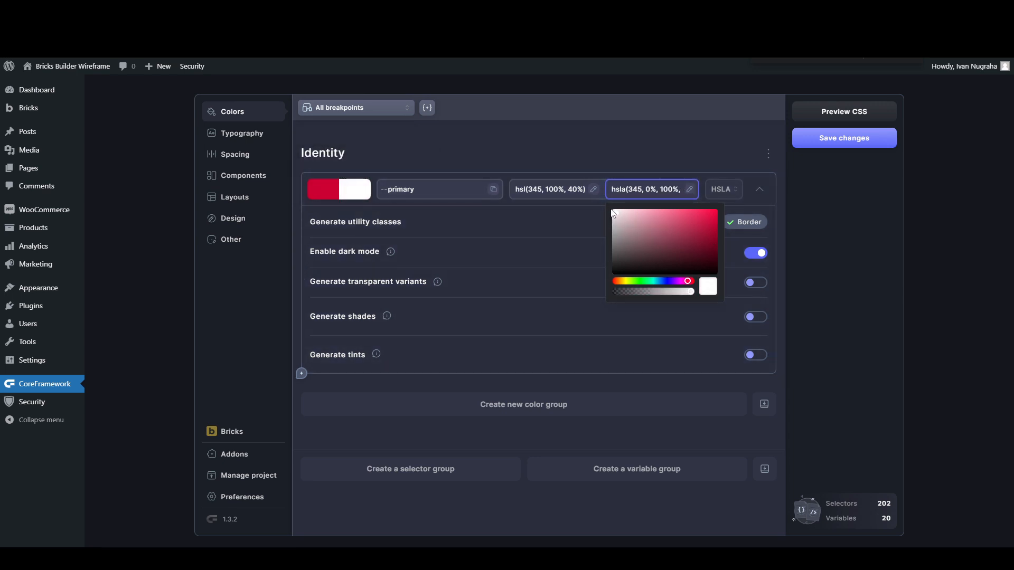
{"action": "left_click", "coordinate": [635, 151]}
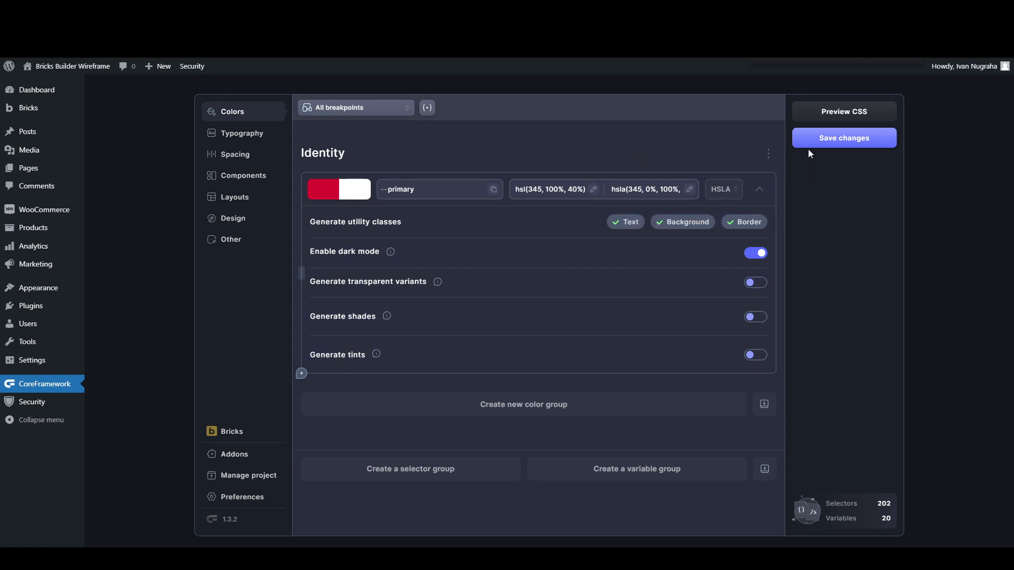
{"action": "left_click", "coordinate": [814, 143]}
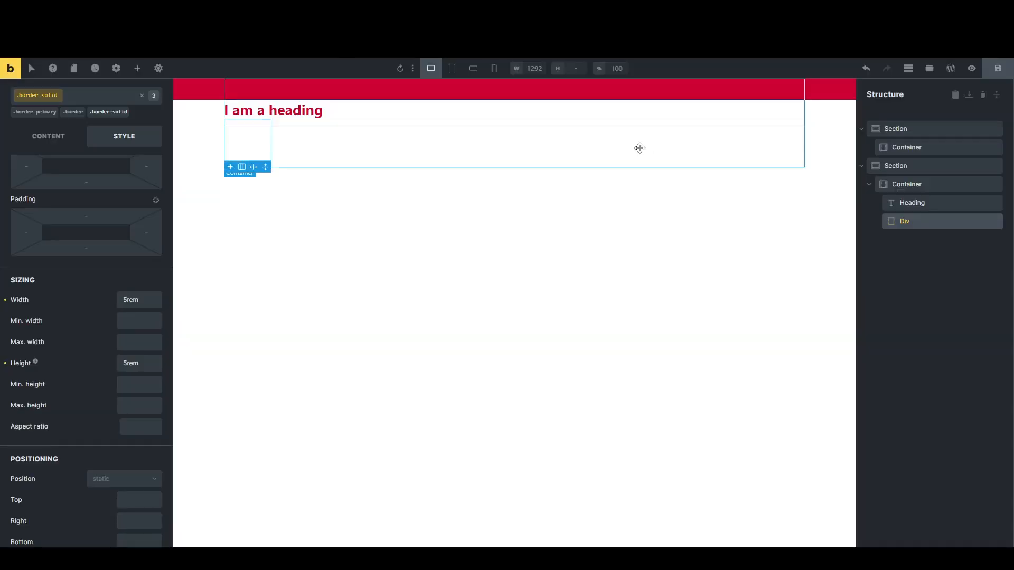
Step: Add a Theme Toggle element to the page below the existing sections, select it and save the page
{"action": "left_click", "coordinate": [137, 68]}
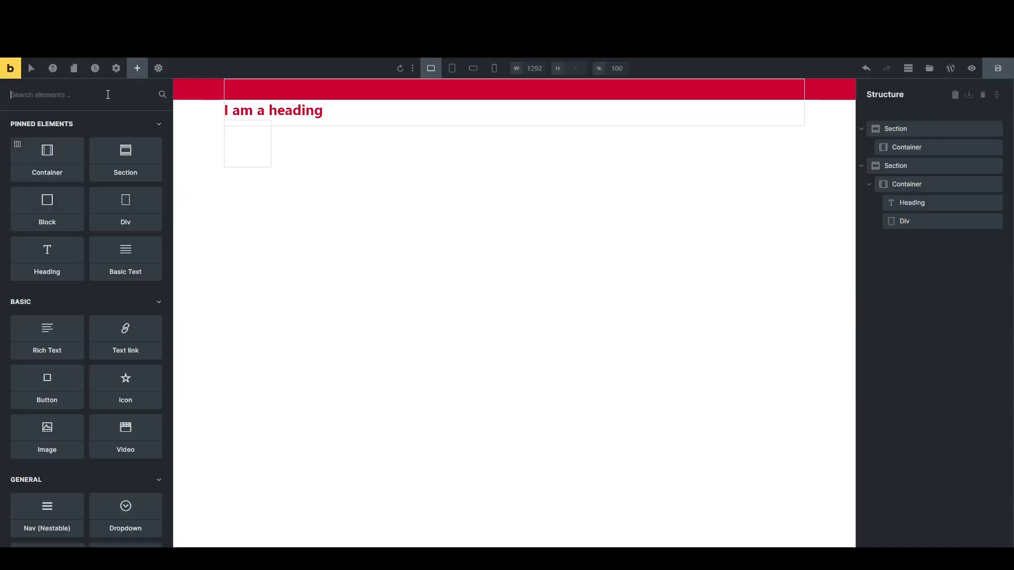
{"action": "type", "text": "theme"}
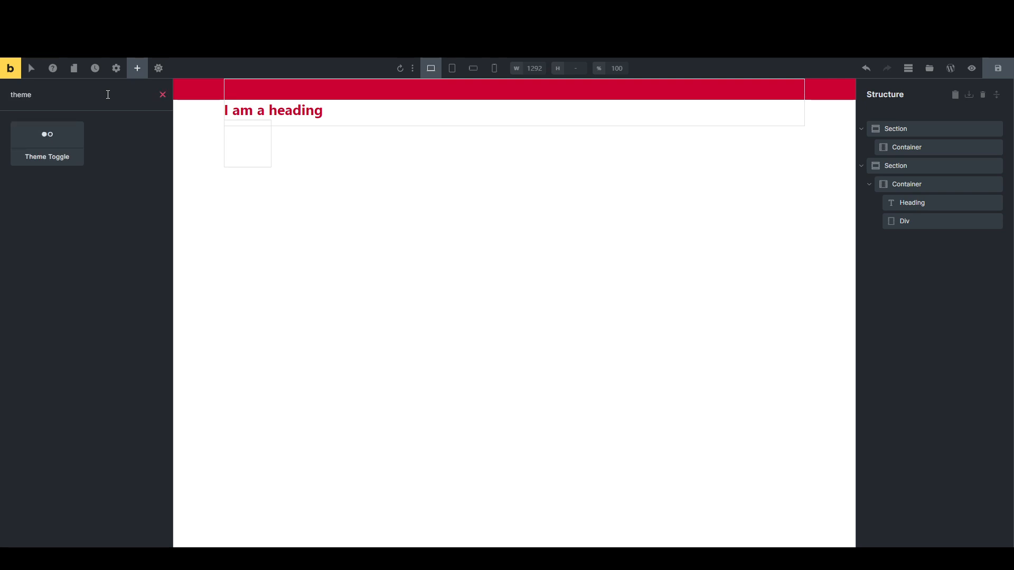
{"action": "left_click", "coordinate": [58, 138]}
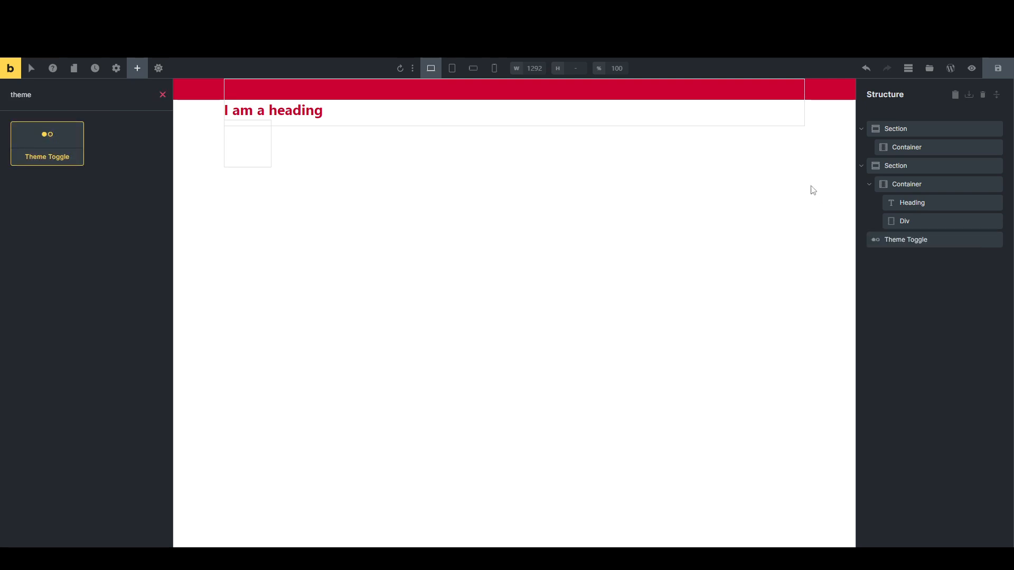
{"action": "left_click", "coordinate": [917, 242]}
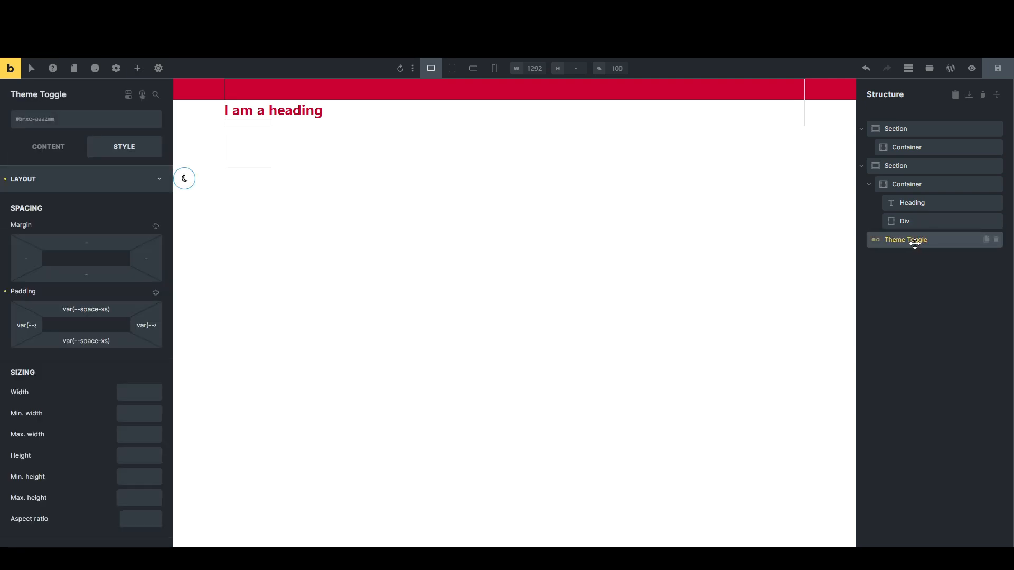
{"action": "left_click", "coordinate": [993, 73]}
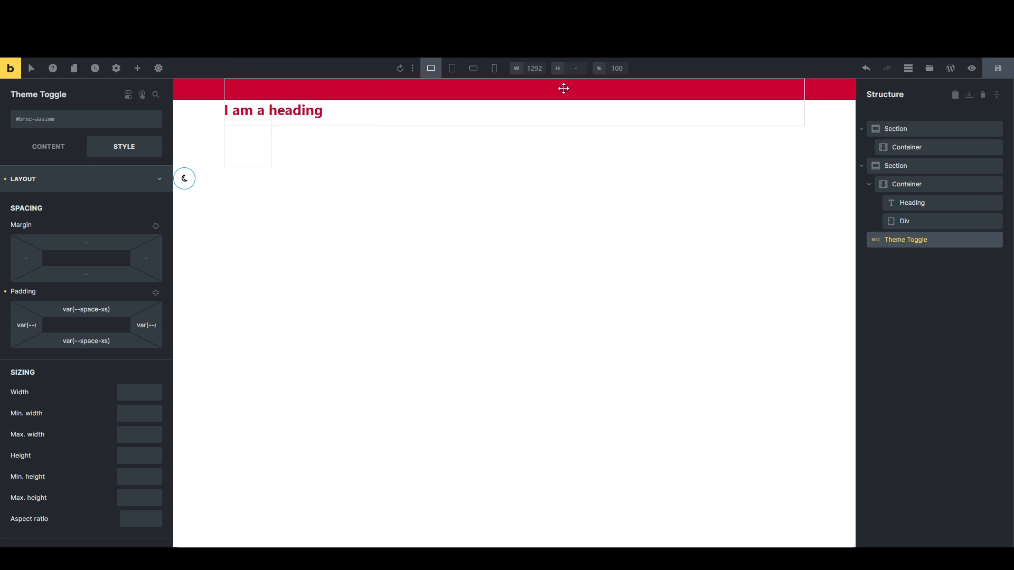
Step: Switch to the front-end page and check how the added theme toggle displays compared with the builder
{"action": "left_click", "coordinate": [221, 11]}
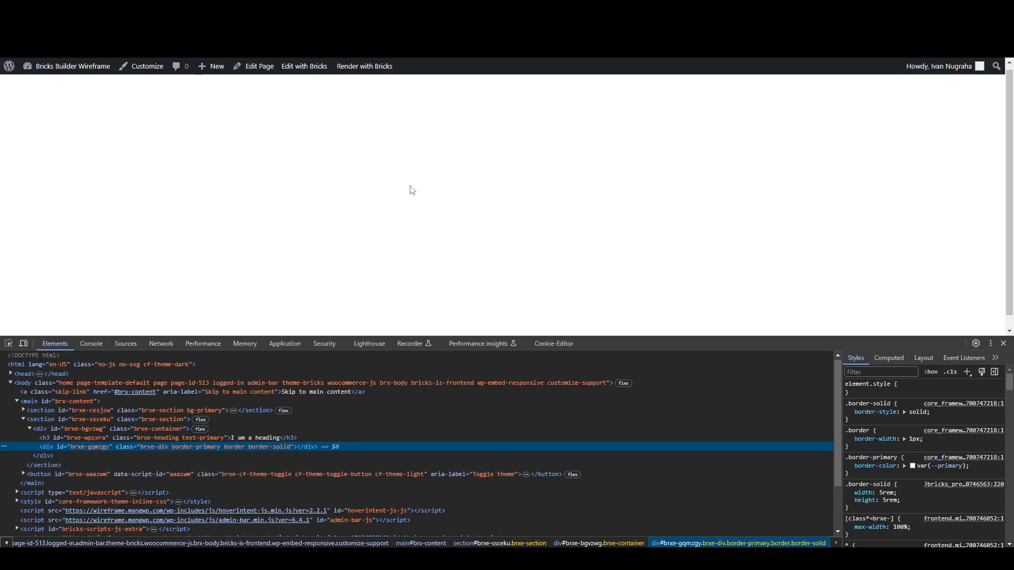
{"action": "scroll", "coordinate": [355, 154], "scroll_direction": "down", "scroll_amount": 2}
{"action": "scroll", "coordinate": [343, 150], "scroll_direction": "up", "scroll_amount": 2}
{"action": "left_click", "coordinate": [153, 10]}
{"action": "left_click", "coordinate": [238, 10]}
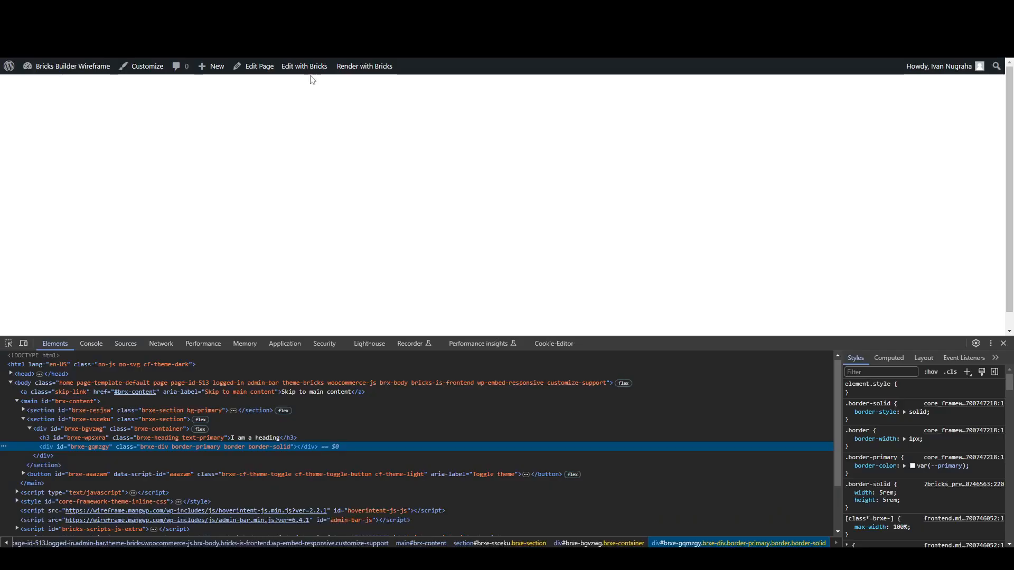
{"action": "scroll", "coordinate": [336, 156], "scroll_direction": "down", "scroll_amount": 1}
{"action": "scroll", "coordinate": [336, 159], "scroll_direction": "up", "scroll_amount": 1}
{"action": "scroll", "coordinate": [362, 173], "scroll_direction": "down", "scroll_amount": 1}
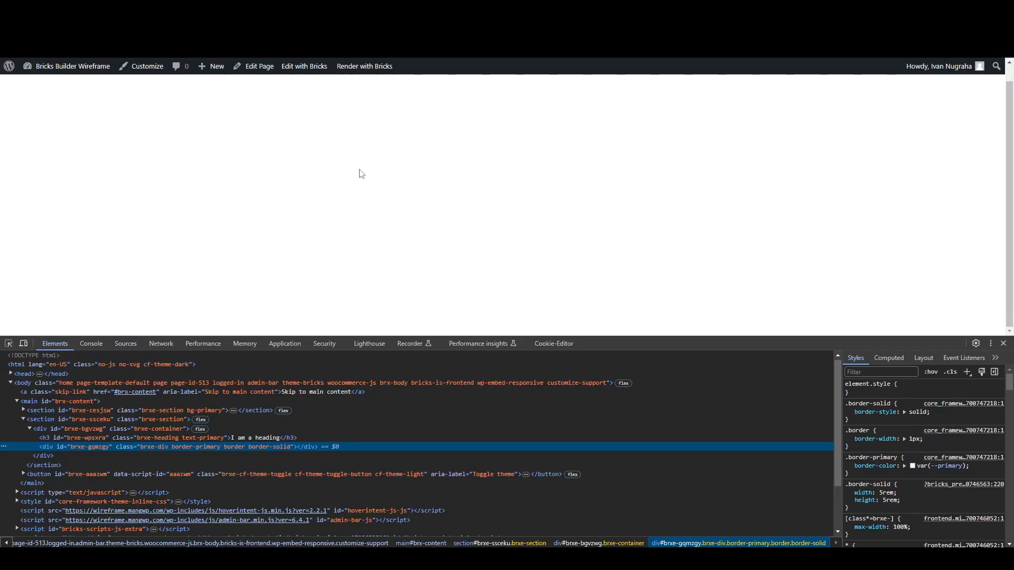
{"action": "left_click", "coordinate": [74, 10]}
{"action": "left_click", "coordinate": [238, 10]}
{"action": "left_click", "coordinate": [153, 11]}
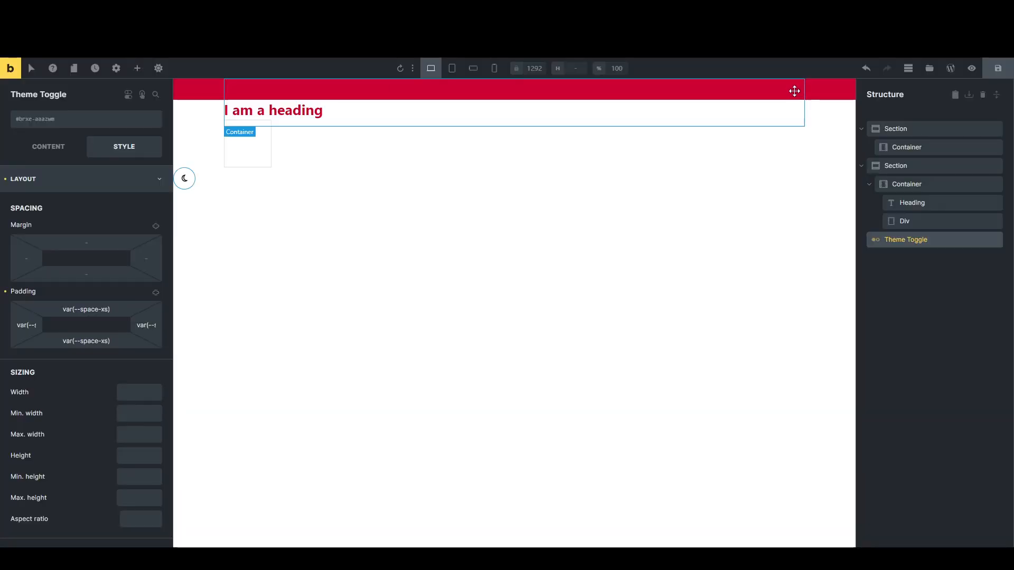
Step: Save the page in the Bricks builder again and reload its front-end view
{"action": "left_click", "coordinate": [997, 69]}
{"action": "left_click", "coordinate": [238, 11]}
{"action": "key", "text": "ctrl+r"}
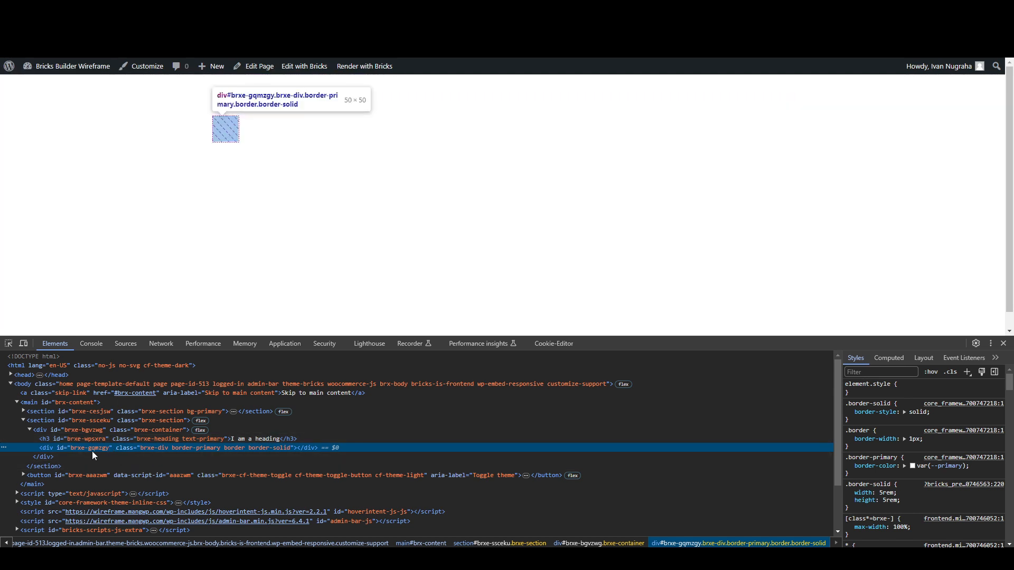
Step: Inspect the theme toggle button in the page markup and expand it to examine its light-mode and dark-mode icons
{"action": "left_click", "coordinate": [68, 474]}
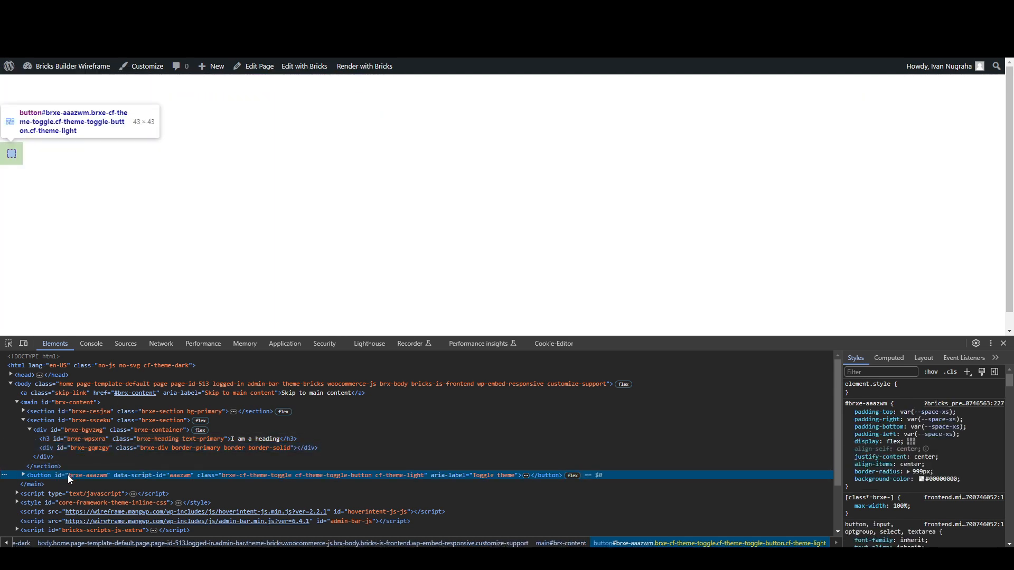
{"action": "key", "text": "Delete"}
{"action": "key", "text": "ctrl+z"}
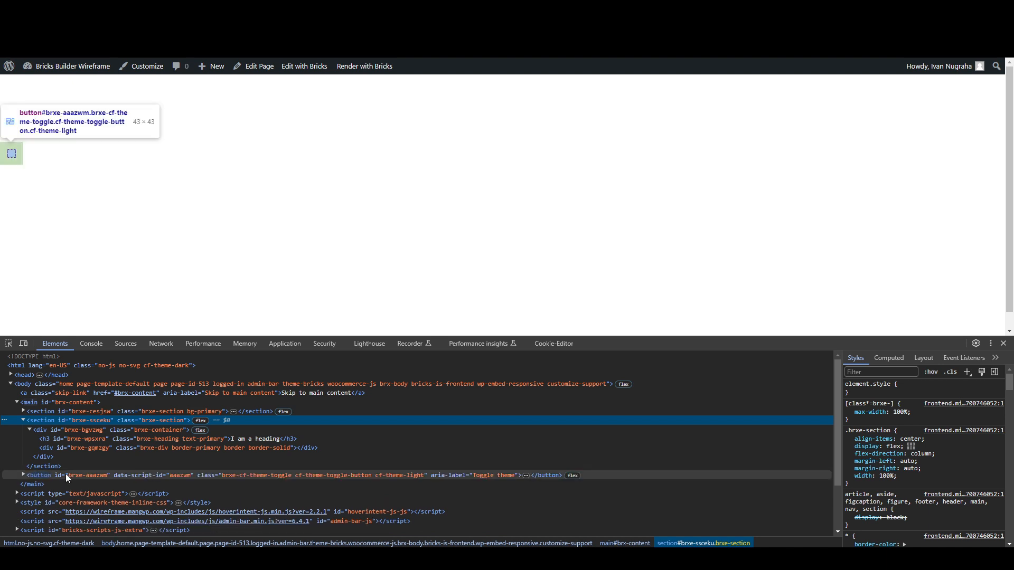
{"action": "left_click", "coordinate": [65, 474]}
{"action": "left_click", "coordinate": [22, 475]}
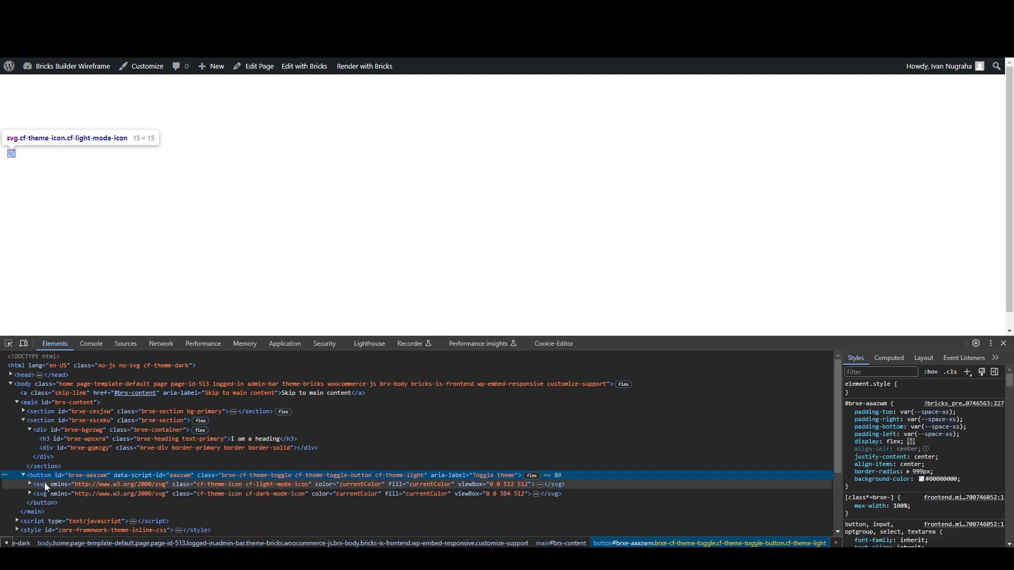
{"action": "left_click", "coordinate": [43, 493]}
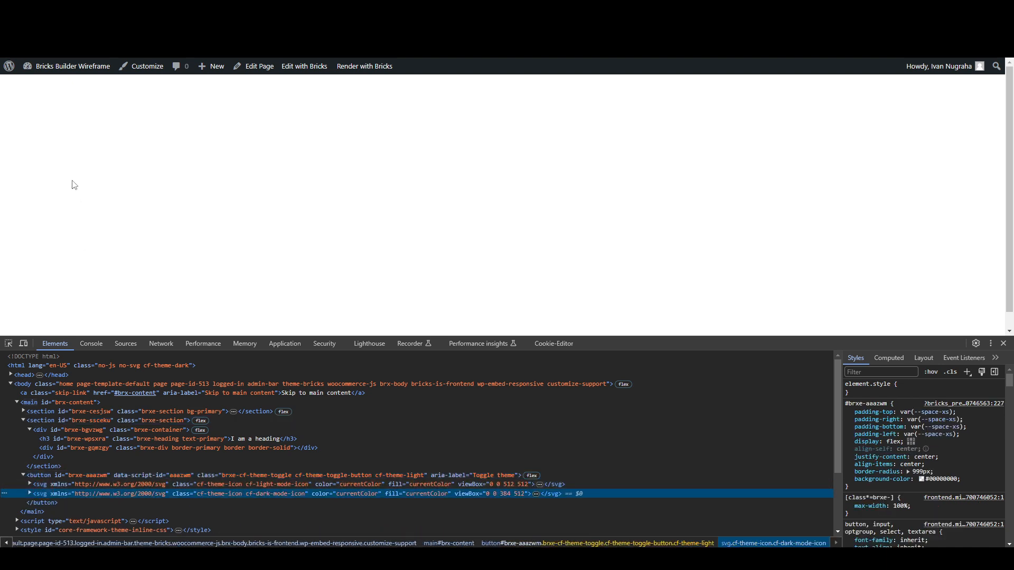
Step: Test the theme toggle on the front-end page by switching repeatedly between themes, ending in the light theme
{"action": "left_click", "coordinate": [12, 154]}
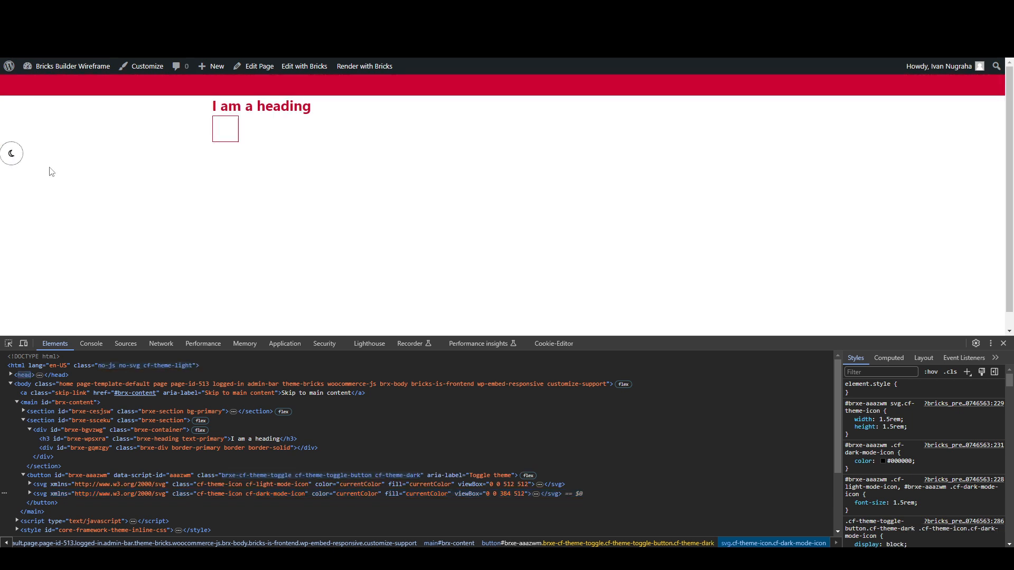
{"action": "left_click", "coordinate": [11, 153]}
{"action": "left_click", "coordinate": [13, 154]}
{"action": "left_click", "coordinate": [15, 155]}
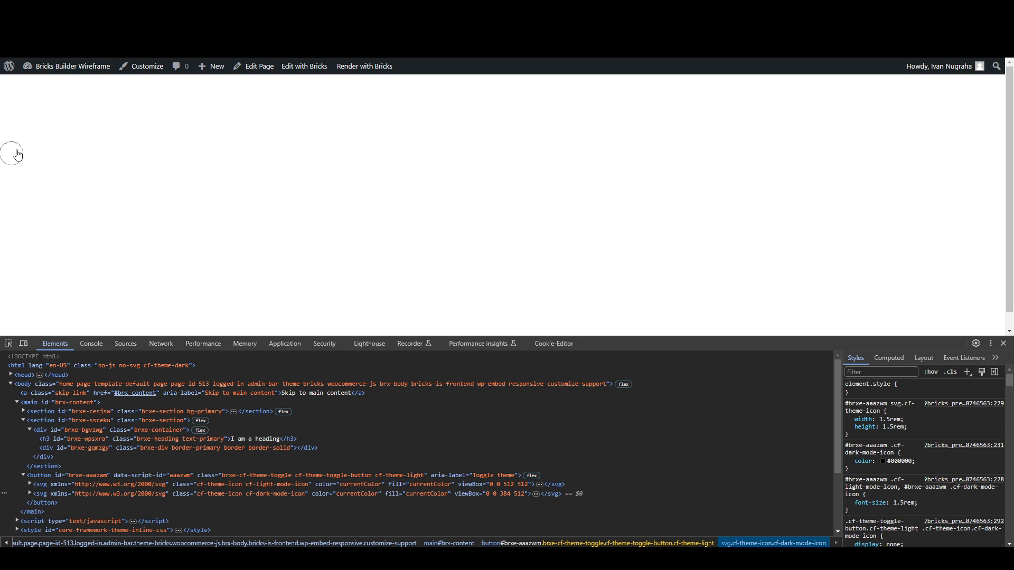
{"action": "left_click", "coordinate": [17, 154]}
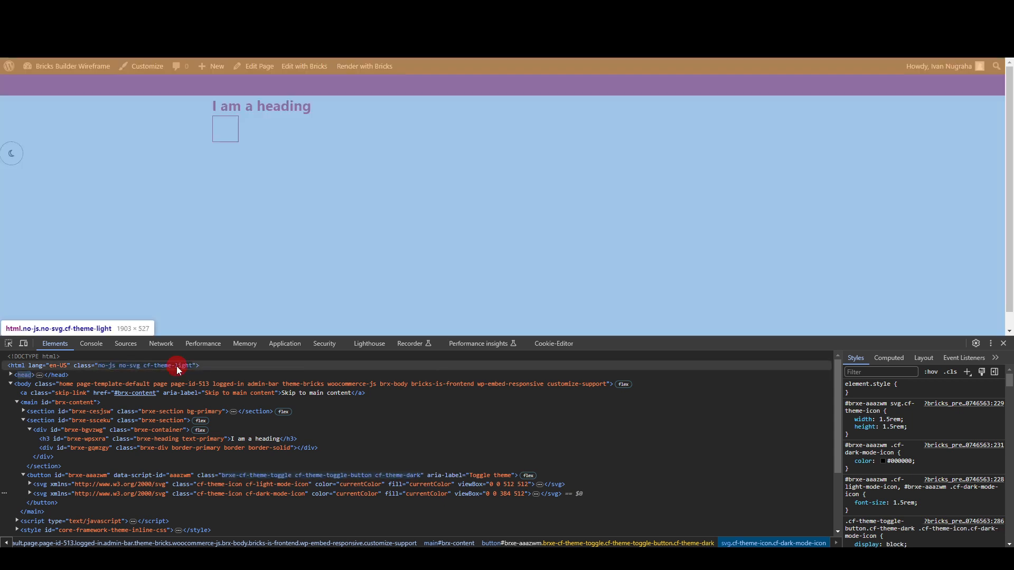
Step: Examine the theme class on the html element in the markup, and switch the page to the dark theme
{"action": "left_click", "coordinate": [159, 366]}
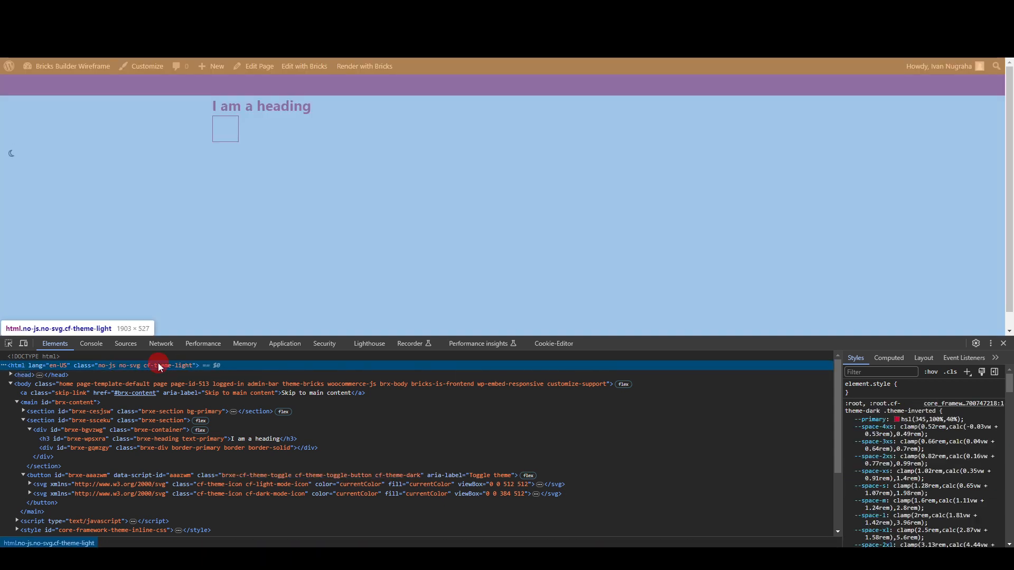
{"action": "double_click", "coordinate": [159, 366]}
{"action": "left_click_drag", "start_coordinate": [144, 366], "coordinate": [192, 372]}
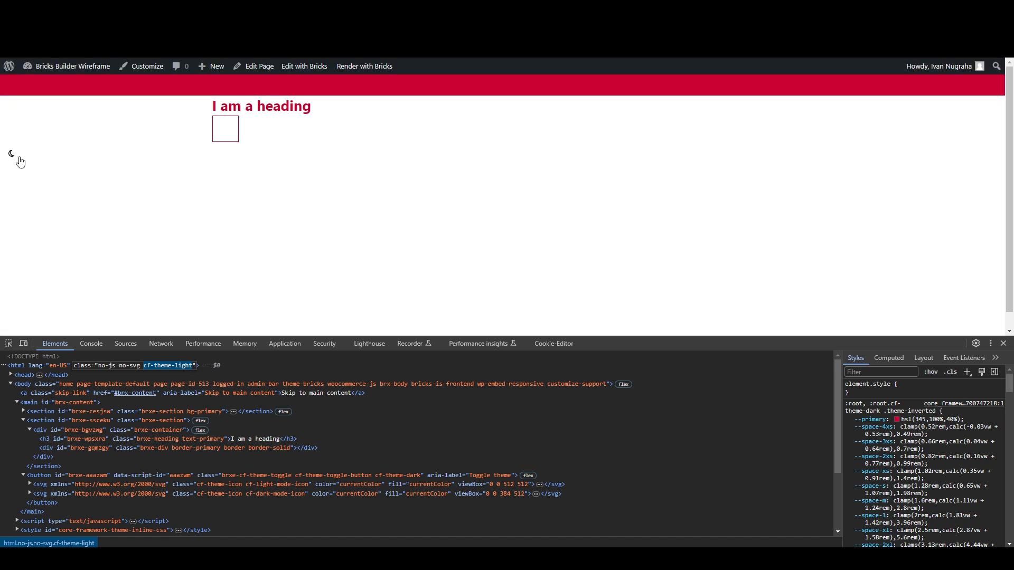
{"action": "left_click", "coordinate": [13, 153]}
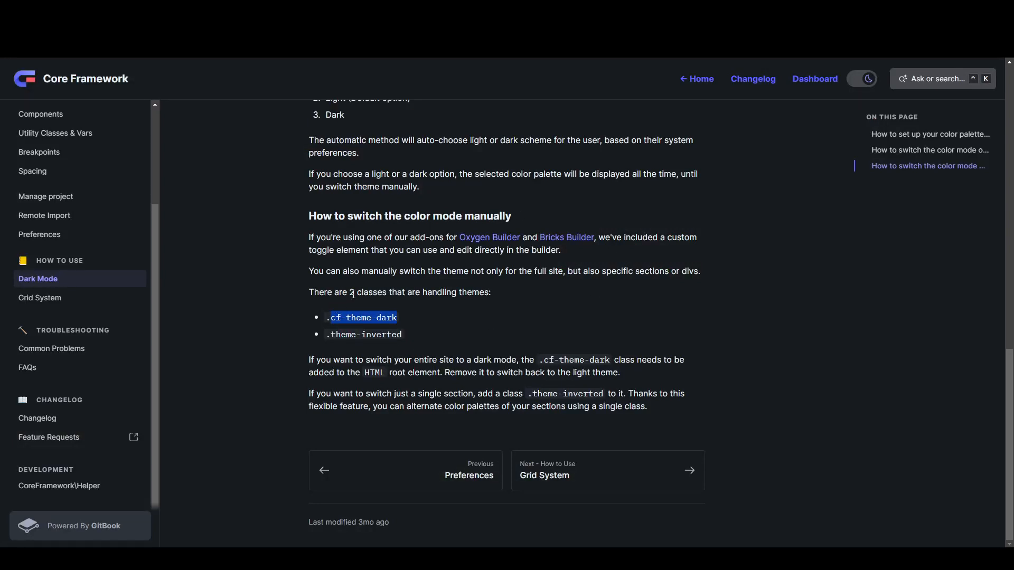
Step: Review the .cf-theme-dark and .theme-inverted classes in the Core Framework documentation on switching the color mode manually
{"action": "left_click", "coordinate": [422, 317]}
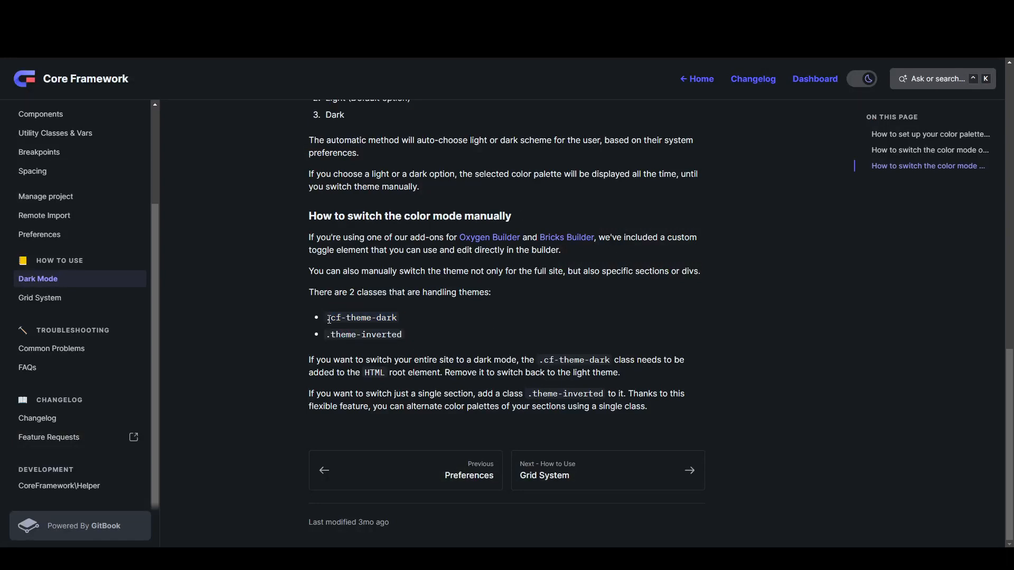
{"action": "mouse_move", "coordinate": [329, 319]}
{"action": "left_mouse_down"}
{"action": "mouse_move", "coordinate": [405, 321]}
{"action": "mouse_move", "coordinate": [335, 337]}
{"action": "left_mouse_up"}
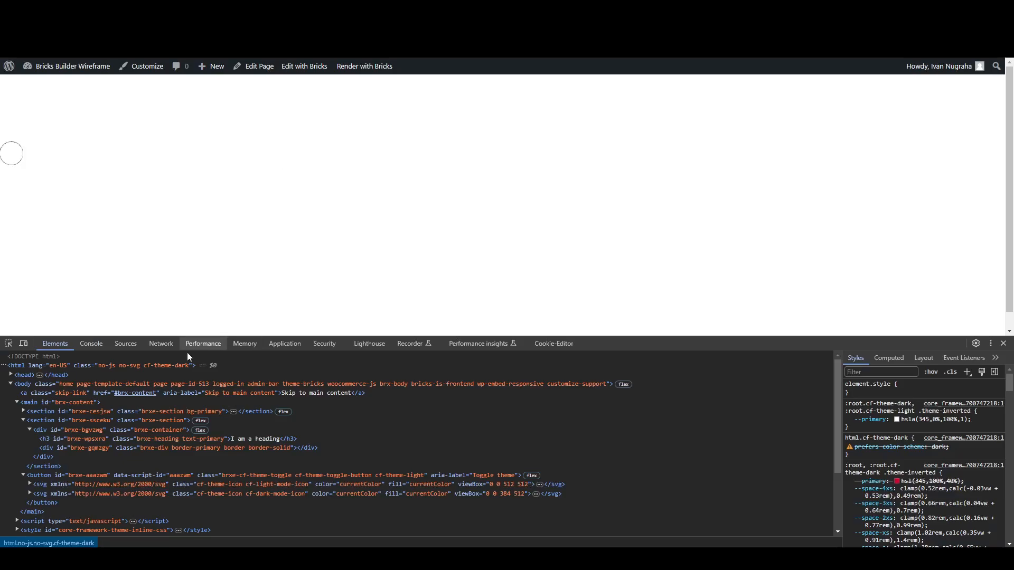
Step: Replace the cf-theme-dark class on the front-end page's html element with theme-inverted, and try the theme toggle
{"action": "double_click", "coordinate": [169, 363]}
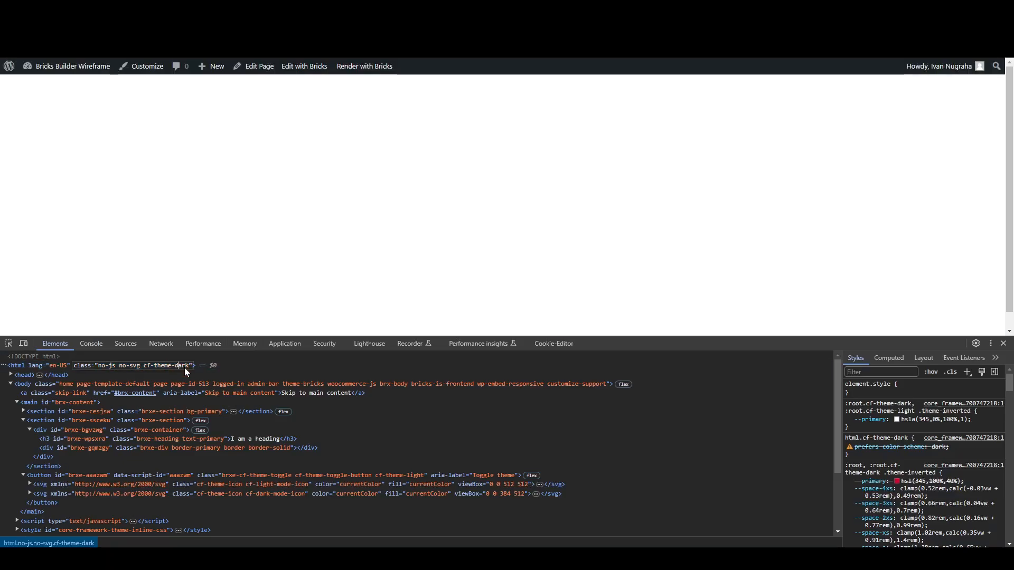
{"action": "left_click_drag", "start_coordinate": [190, 365], "coordinate": [151, 366]}
{"action": "type", "text": "theme-inverted"}
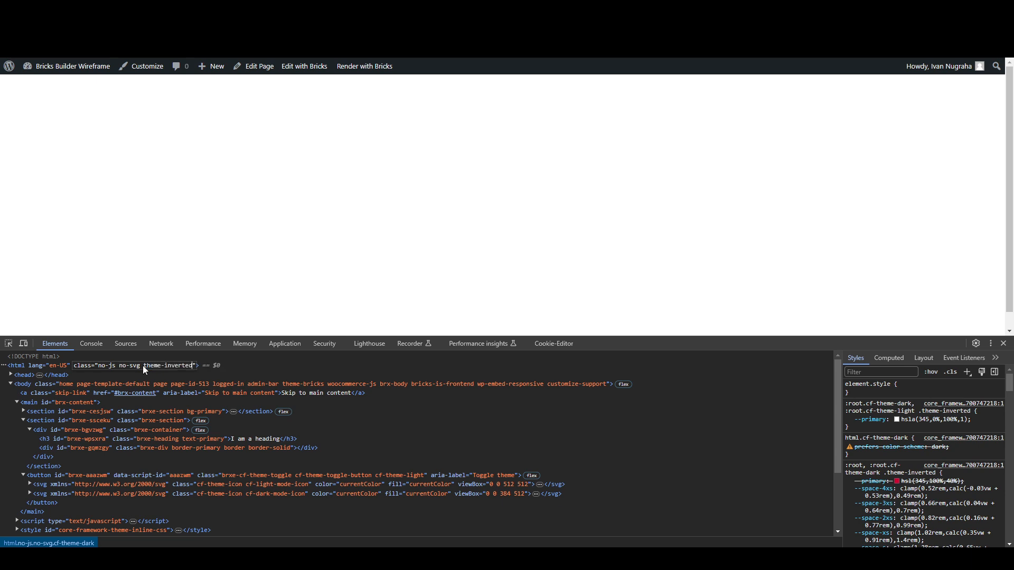
{"action": "key", "text": "Return"}
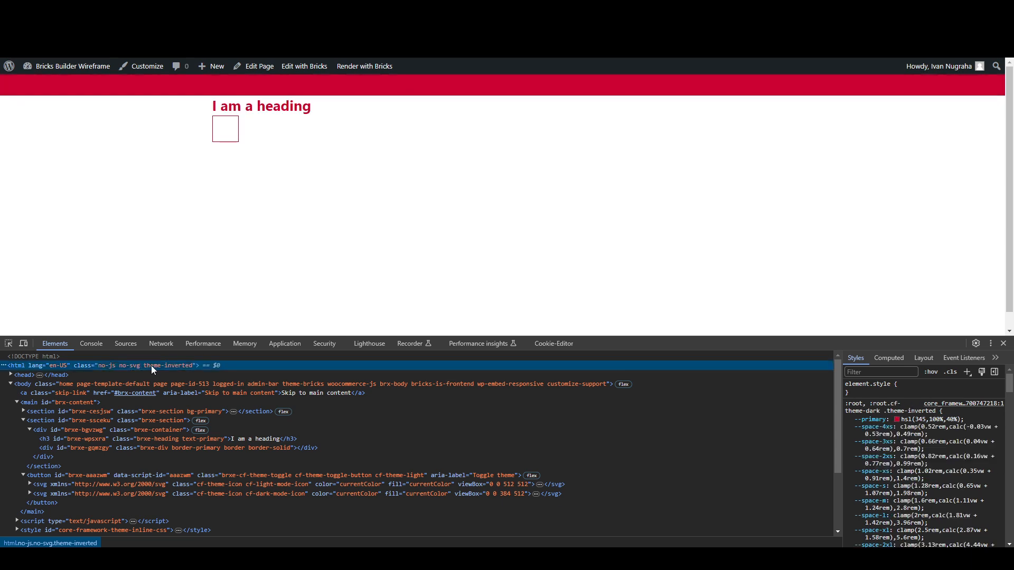
{"action": "left_click", "coordinate": [10, 154]}
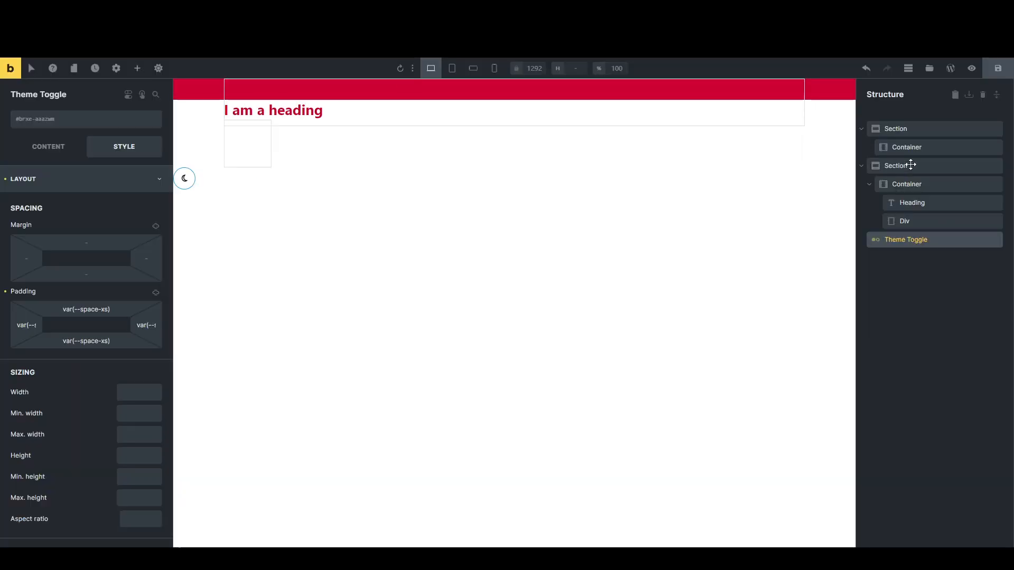
{"action": "left_click", "coordinate": [910, 165]}
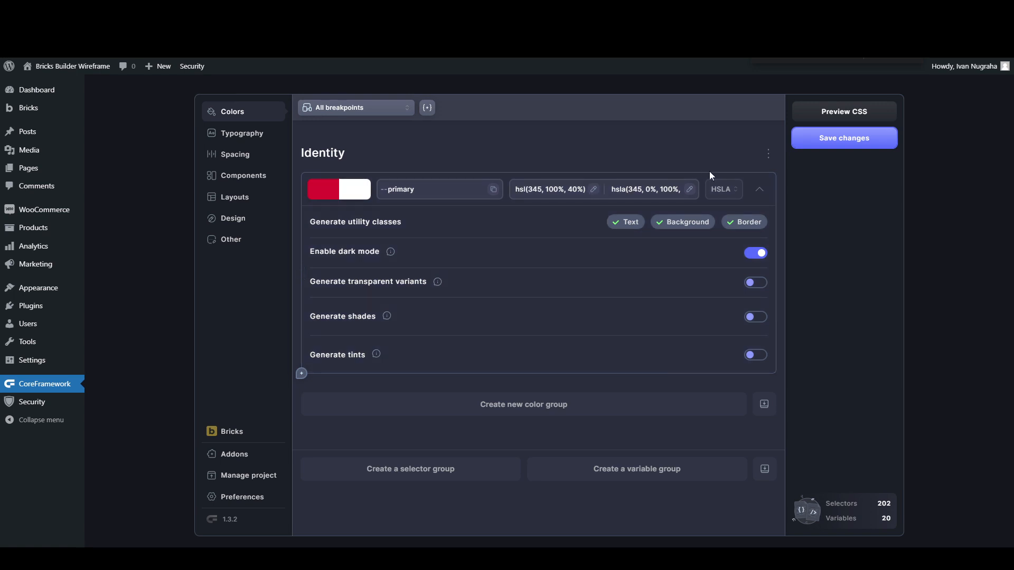
Step: In the Core Framework color settings, collapse the primary color's options and create a new color group named Neutral
{"action": "left_click", "coordinate": [759, 189]}
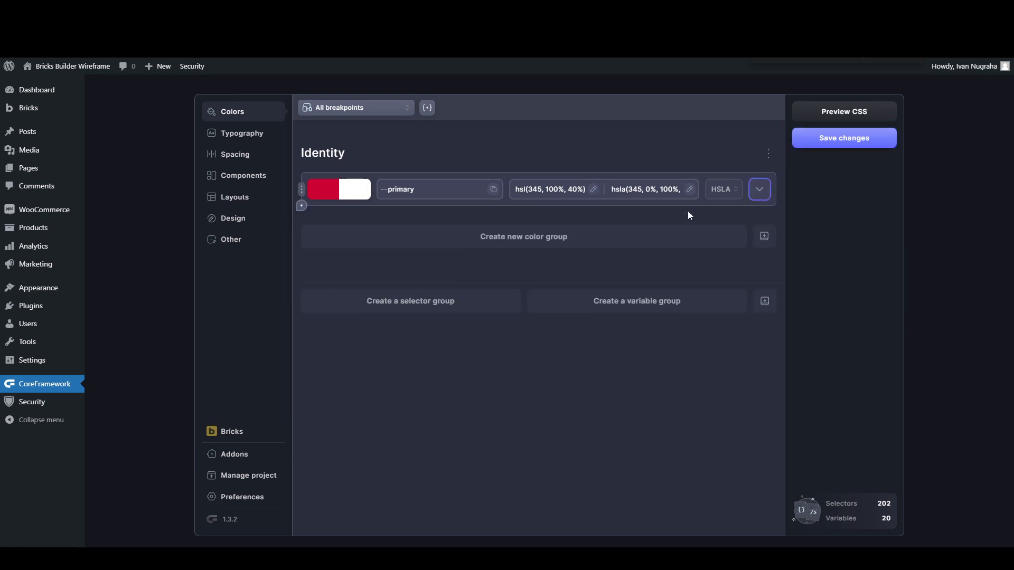
{"action": "left_click", "coordinate": [458, 239]}
{"action": "left_click_drag", "start_coordinate": [379, 232], "coordinate": [309, 227]}
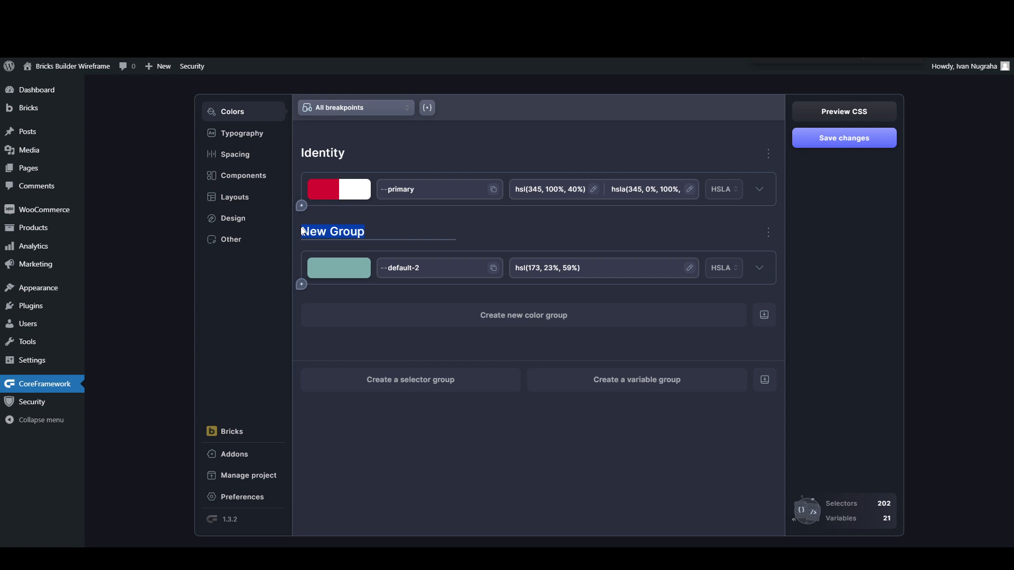
{"action": "type", "text": "Neutral"}
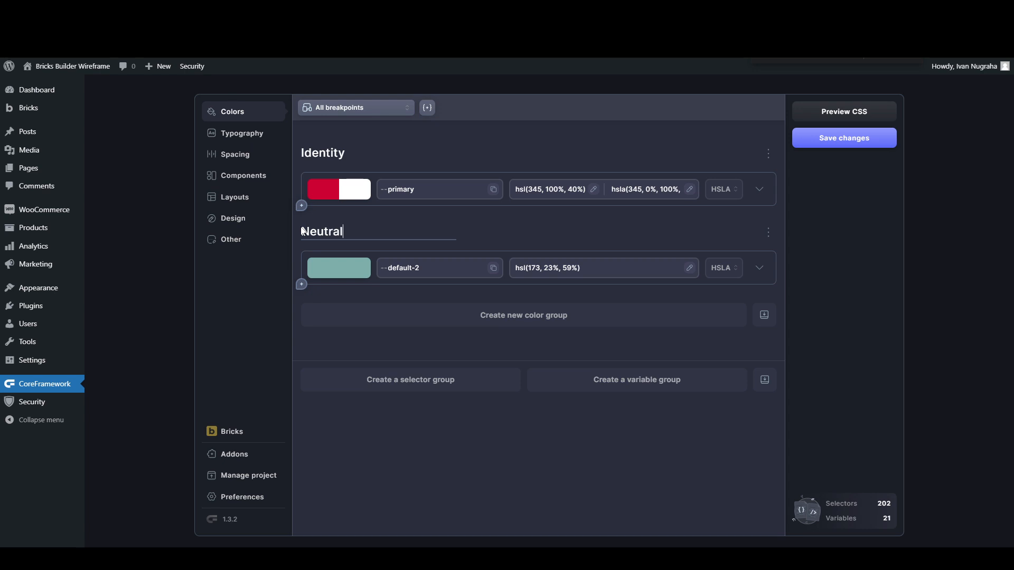
Step: Set the Neutral group's color to white, hsla(173, 0%, 100%, 1), and name it light
{"action": "left_click", "coordinate": [333, 268]}
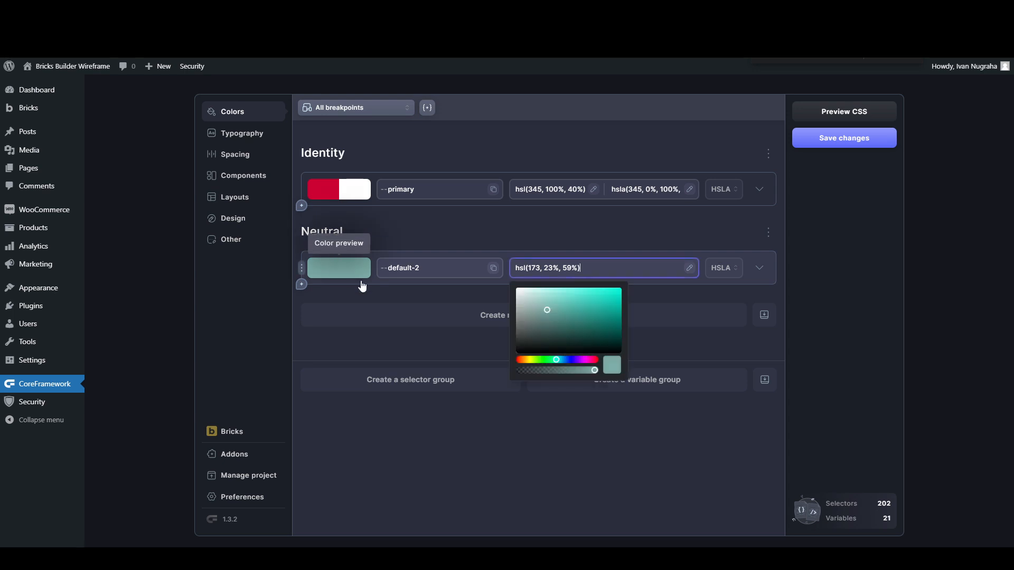
{"action": "left_click_drag", "start_coordinate": [534, 297], "coordinate": [507, 285]}
{"action": "left_click", "coordinate": [417, 269]}
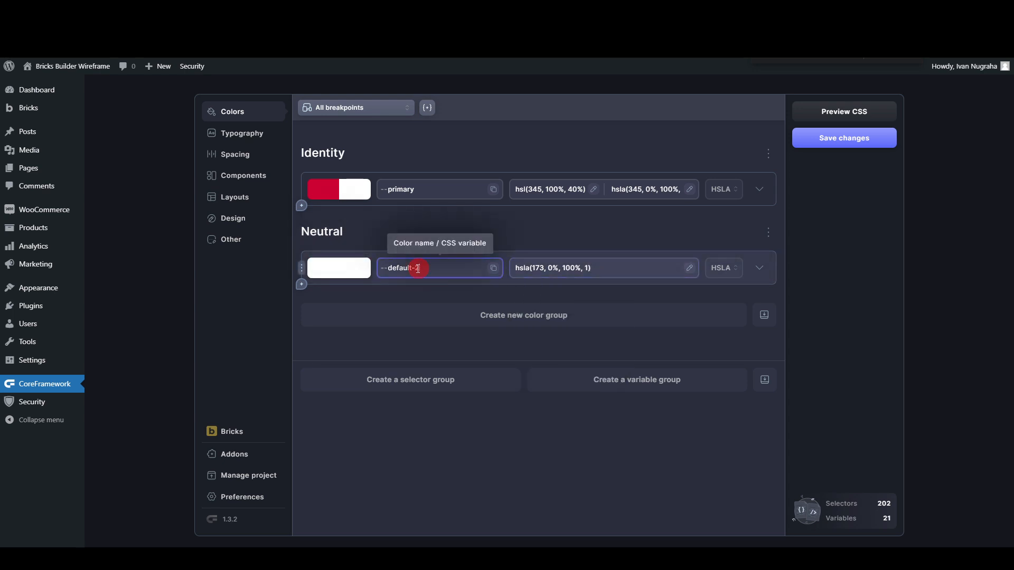
{"action": "type", "text": "light"}
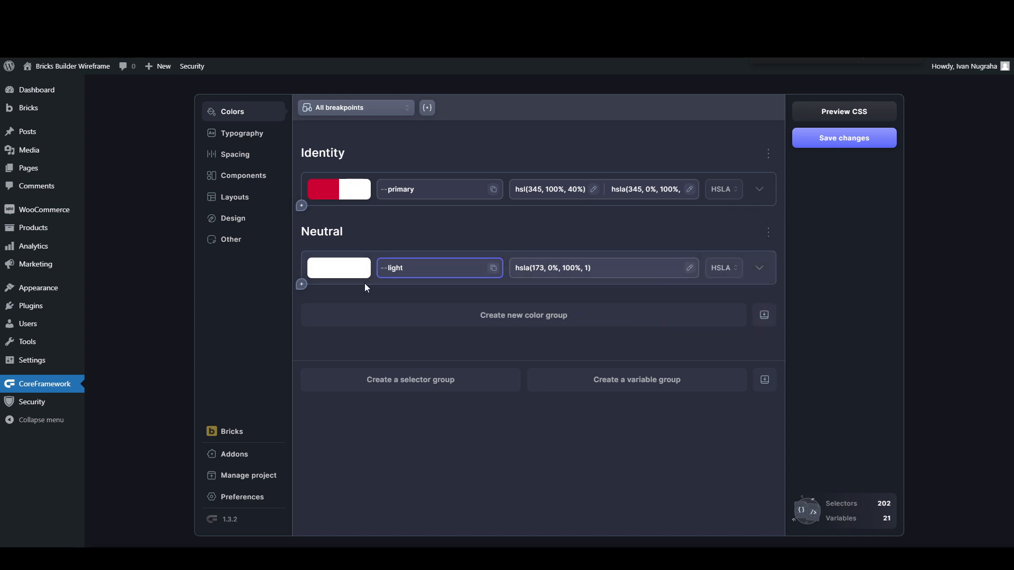
Step: Add a second color to the Neutral group, hsla(187, 0%, 0%, 1), name it black, and save the changes
{"action": "left_click", "coordinate": [301, 285]}
{"action": "left_click", "coordinate": [341, 299]}
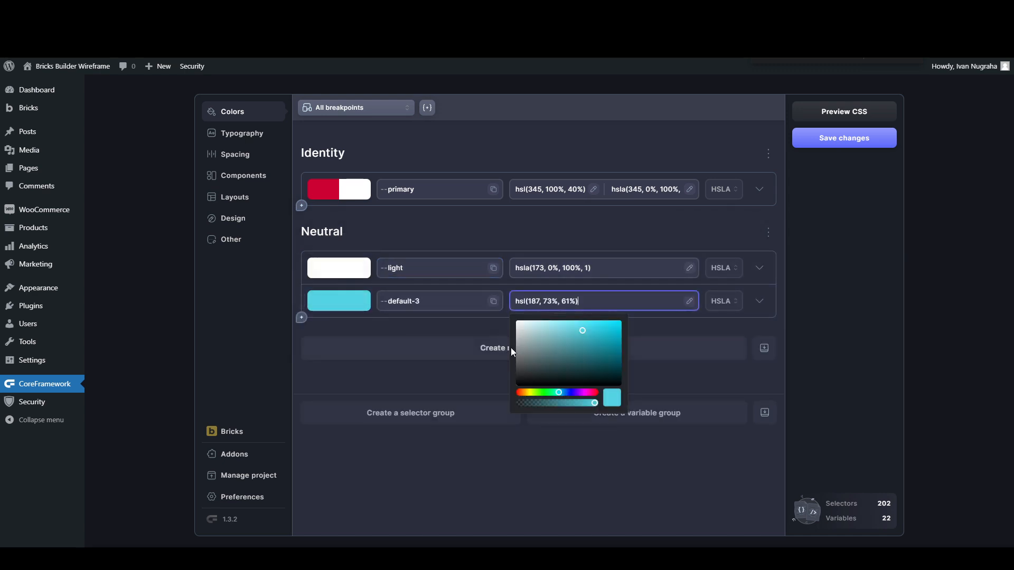
{"action": "left_click_drag", "start_coordinate": [517, 369], "coordinate": [514, 391]}
{"action": "left_click", "coordinate": [394, 305]}
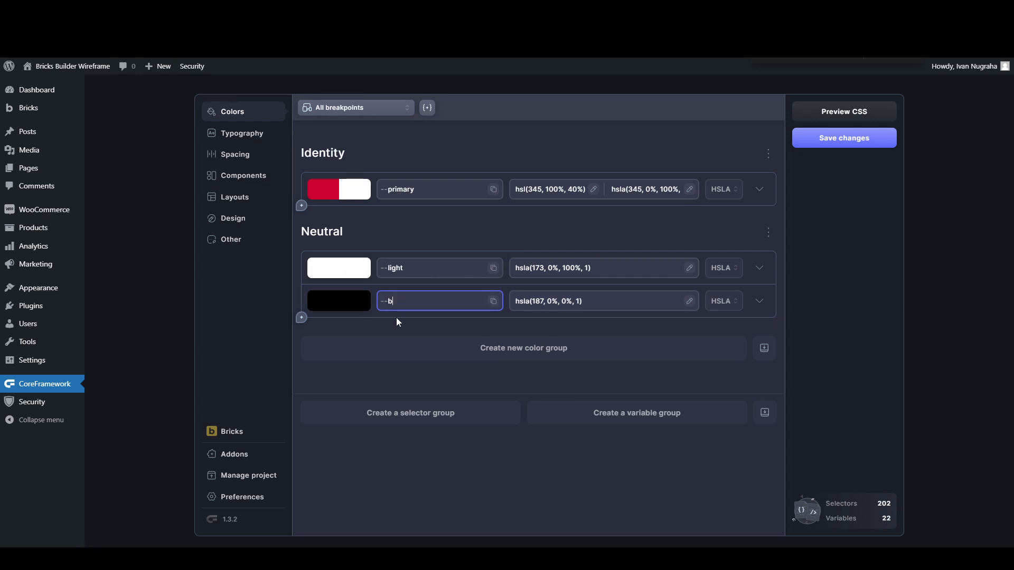
{"action": "left_click", "coordinate": [677, 327]}
{"action": "left_click", "coordinate": [821, 139]}
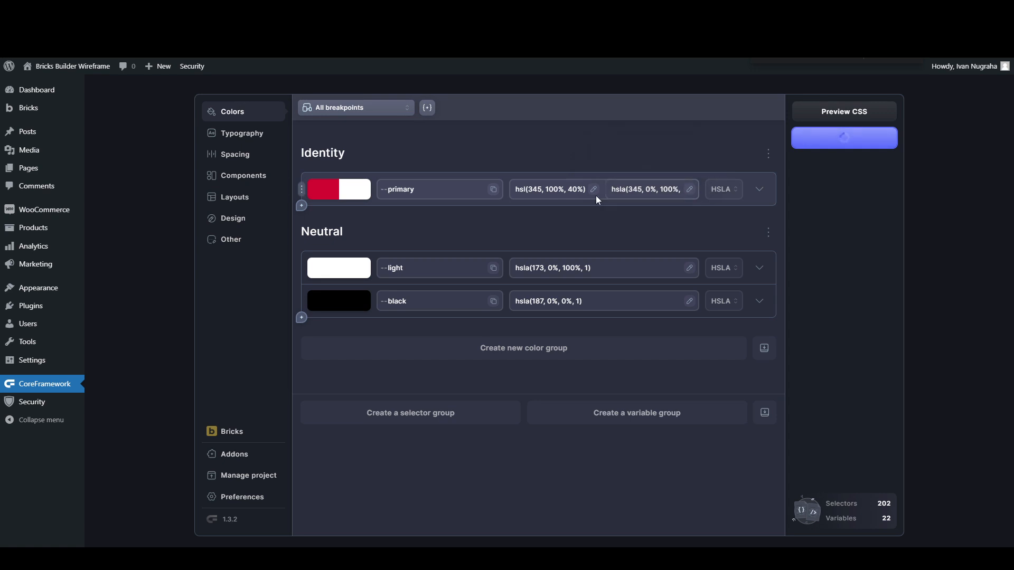
Step: Generate background utility classes for the Neutral group's light color and save the changes
{"action": "left_click", "coordinate": [759, 268]}
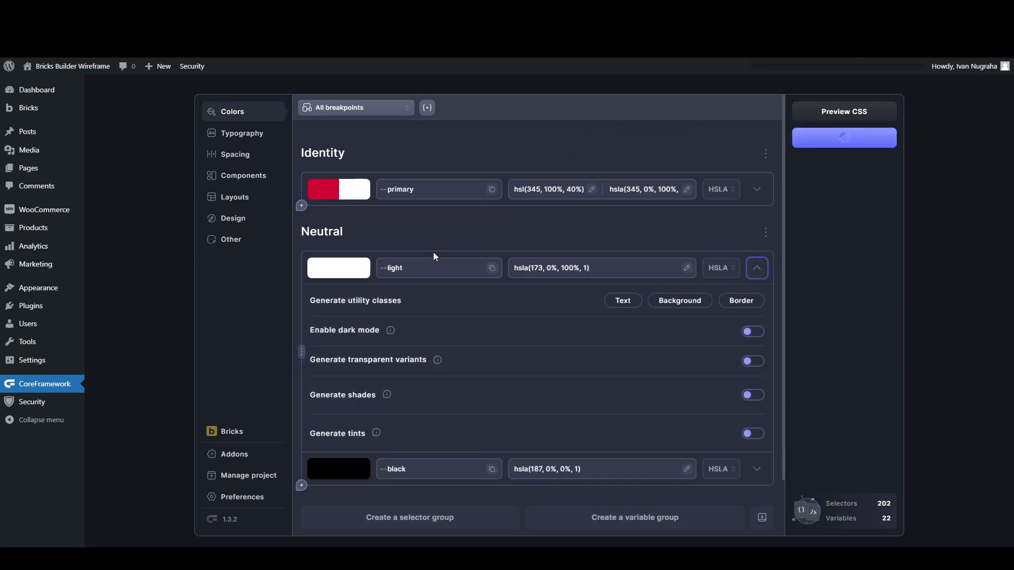
{"action": "left_click", "coordinate": [680, 300]}
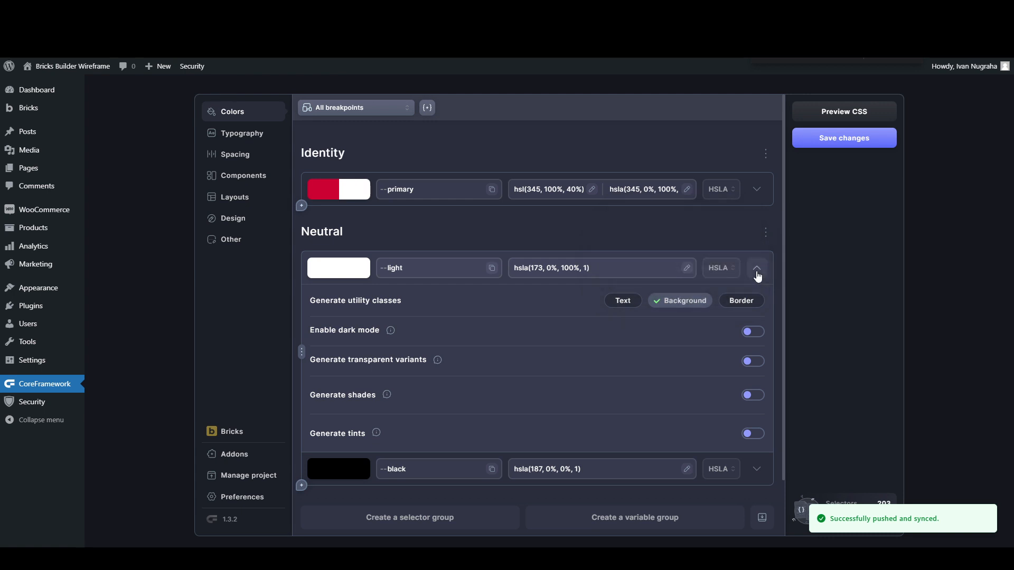
{"action": "left_click", "coordinate": [830, 137]}
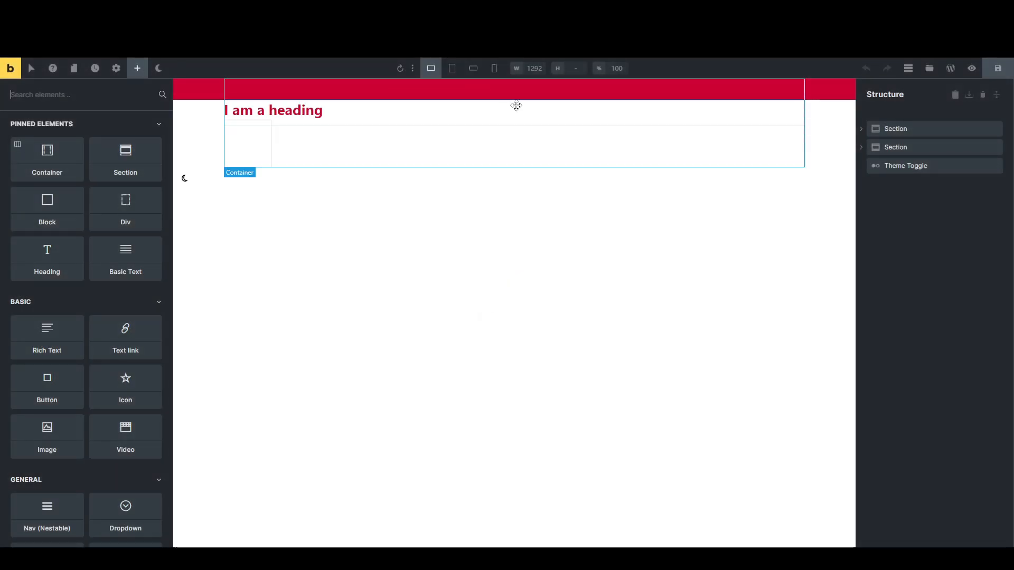
Step: Switch to the Bricks editor and delete the first section, the one with the red background
{"action": "left_click", "coordinate": [519, 96]}
{"action": "left_click", "coordinate": [898, 129]}
{"action": "left_click", "coordinate": [994, 128]}
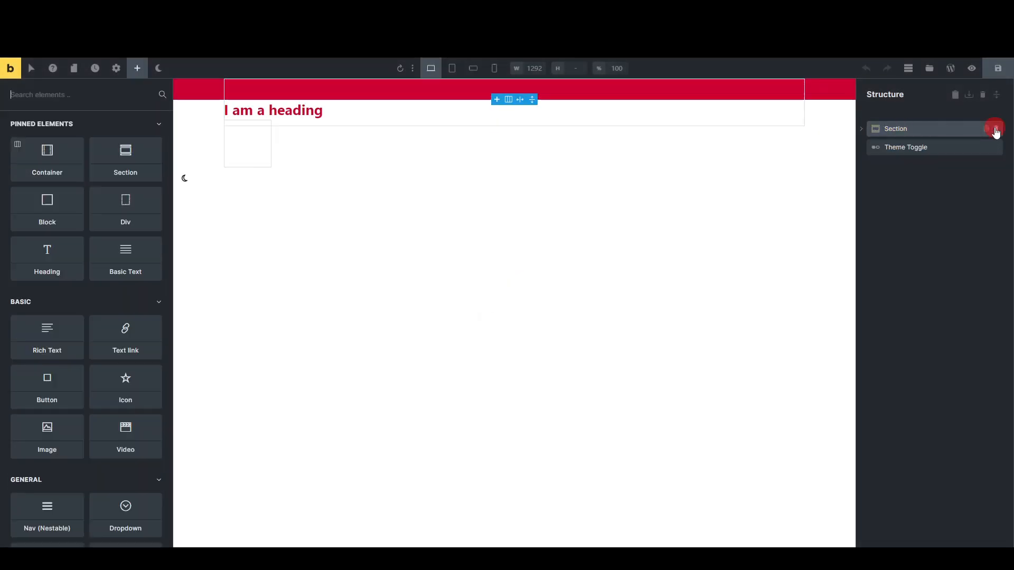
Step: Move the Theme Toggle element into the div inside the remaining section's container
{"action": "left_click", "coordinate": [862, 129]}
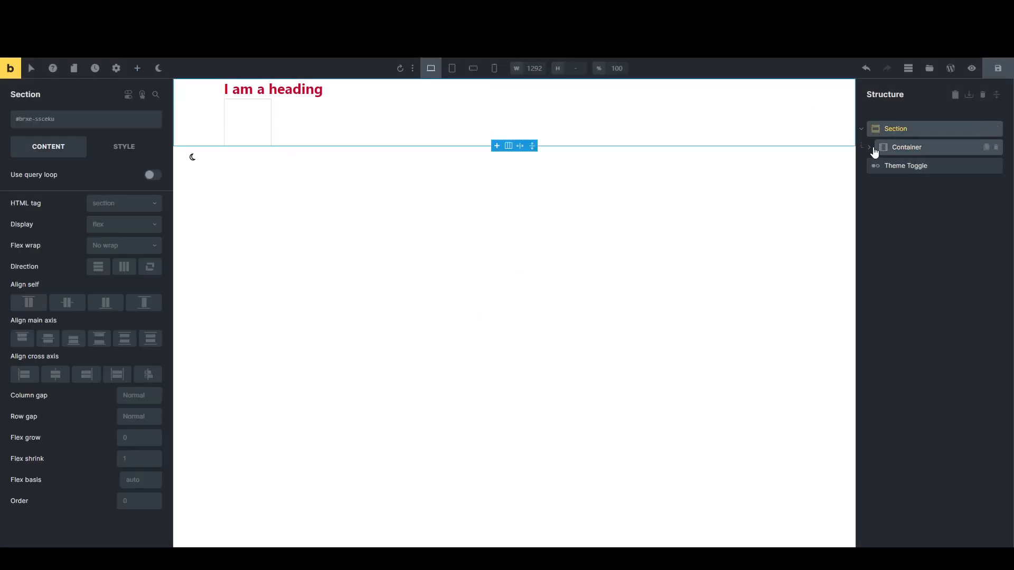
{"action": "left_click", "coordinate": [869, 148]}
{"action": "left_click_drag", "start_coordinate": [875, 201], "coordinate": [894, 190]}
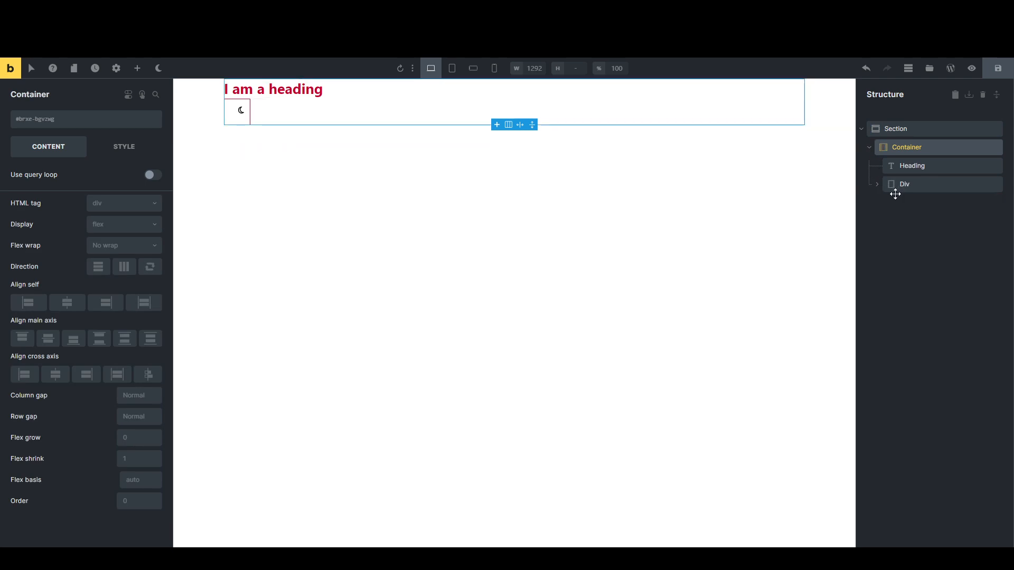
{"action": "left_click", "coordinate": [883, 189]}
Step: Assign the bg-light class to the section and save the page
{"action": "left_click", "coordinate": [925, 129]}
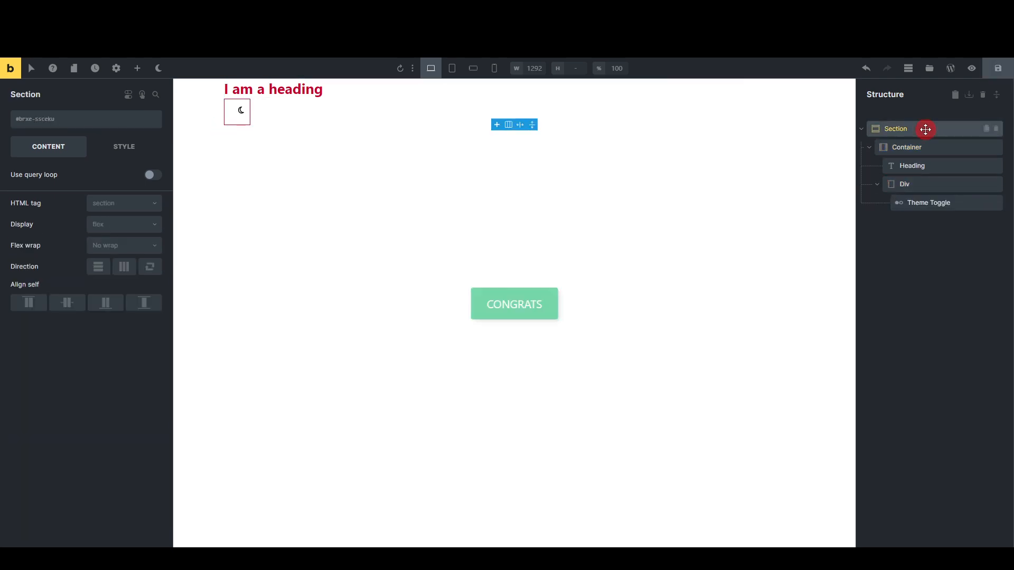
{"action": "left_click", "coordinate": [90, 122]}
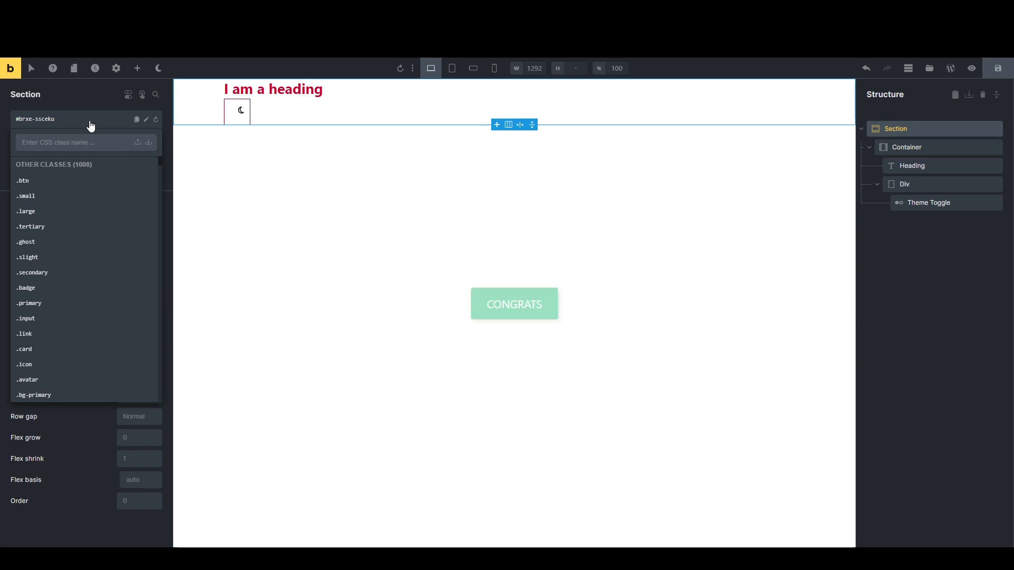
{"action": "type", "text": "bg-lig"}
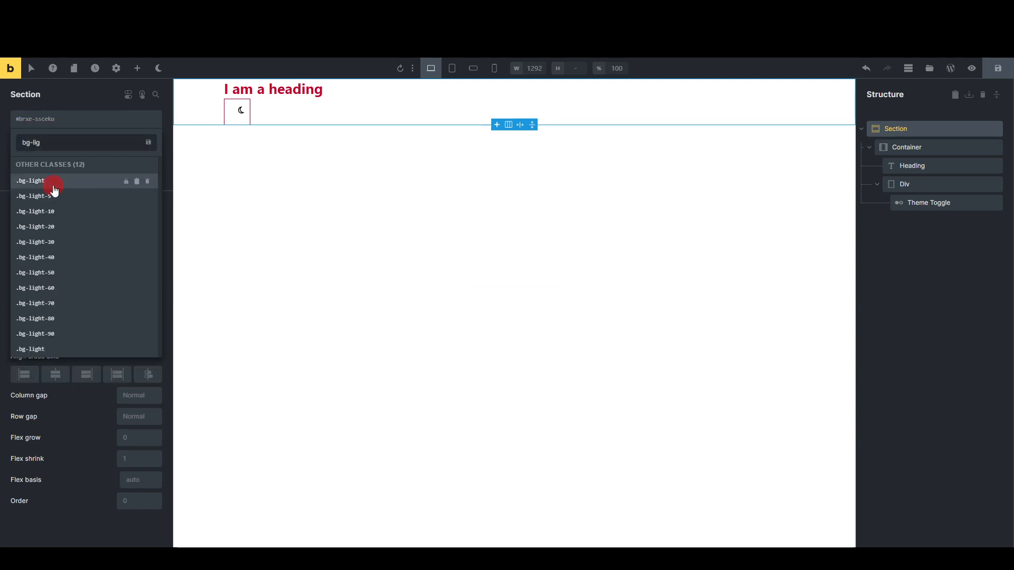
{"action": "left_click", "coordinate": [53, 180]}
{"action": "left_click", "coordinate": [998, 68]}
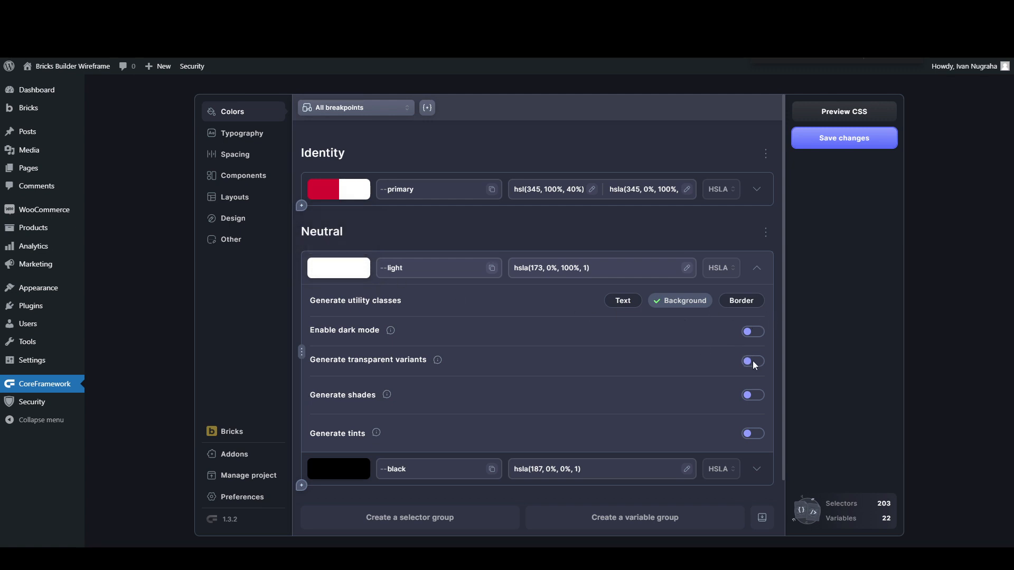
{"action": "left_click", "coordinate": [753, 361]}
{"action": "left_click", "coordinate": [359, 273]}
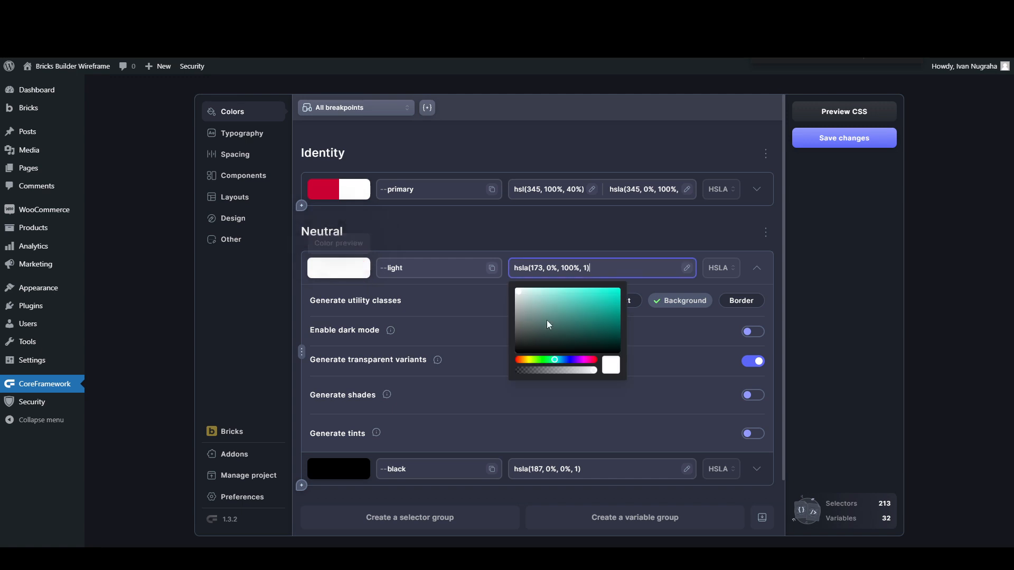
{"action": "left_click_drag", "start_coordinate": [547, 320], "coordinate": [525, 324]}
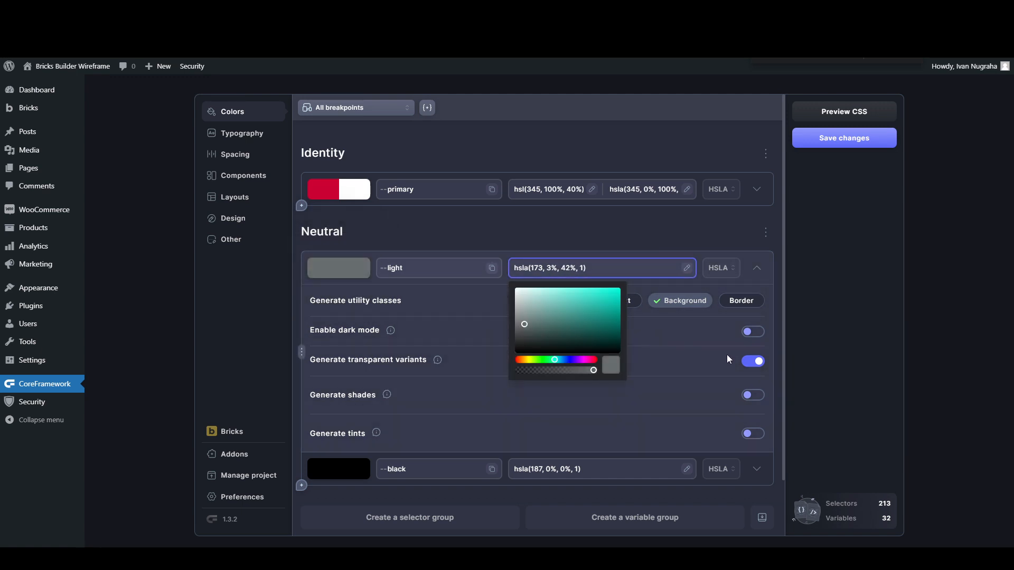
{"action": "left_click", "coordinate": [749, 362]}
Step: In Core Framework, enable dark mode for the light color, using hsla(173, 0%, 100%, 1) normally and hsla(173, 0%, 0%, 1) in dark mode
{"action": "left_click", "coordinate": [752, 332]}
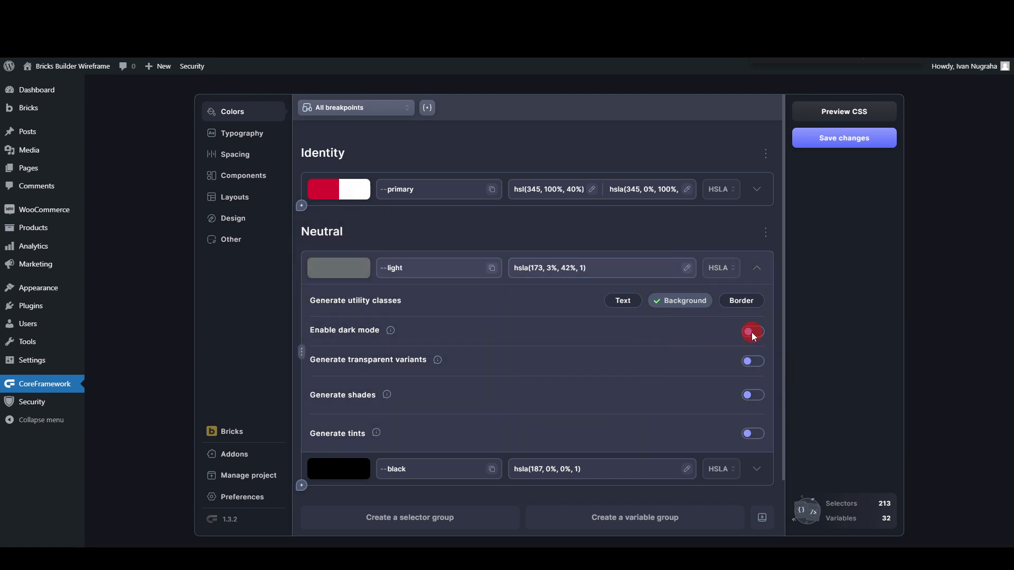
{"action": "left_click", "coordinate": [351, 268]}
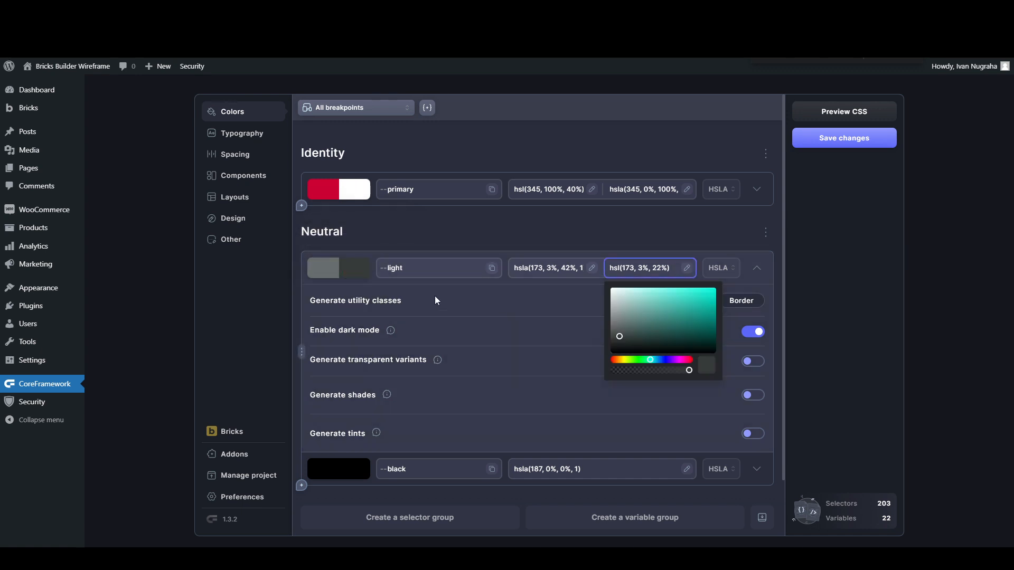
{"action": "left_click", "coordinate": [436, 297]}
{"action": "left_click", "coordinate": [322, 271]}
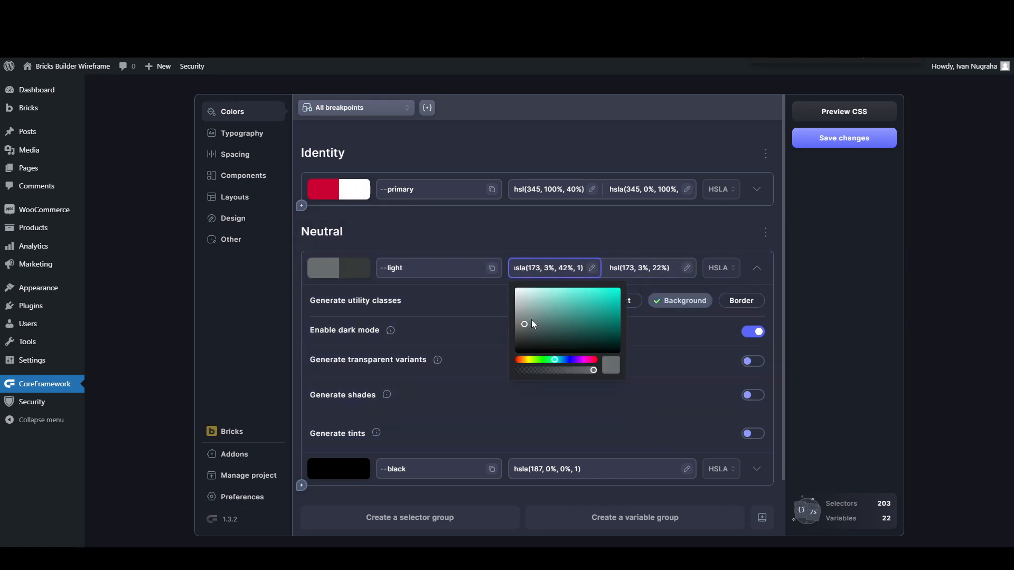
{"action": "left_click_drag", "start_coordinate": [538, 326], "coordinate": [505, 287]}
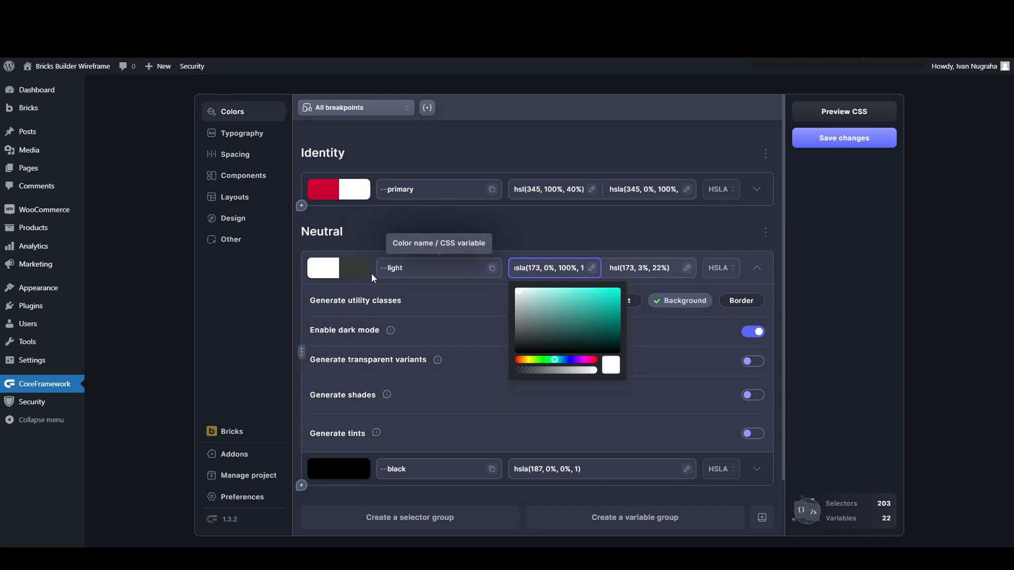
{"action": "left_click", "coordinate": [359, 276]}
{"action": "left_click_drag", "start_coordinate": [621, 328], "coordinate": [609, 353]}
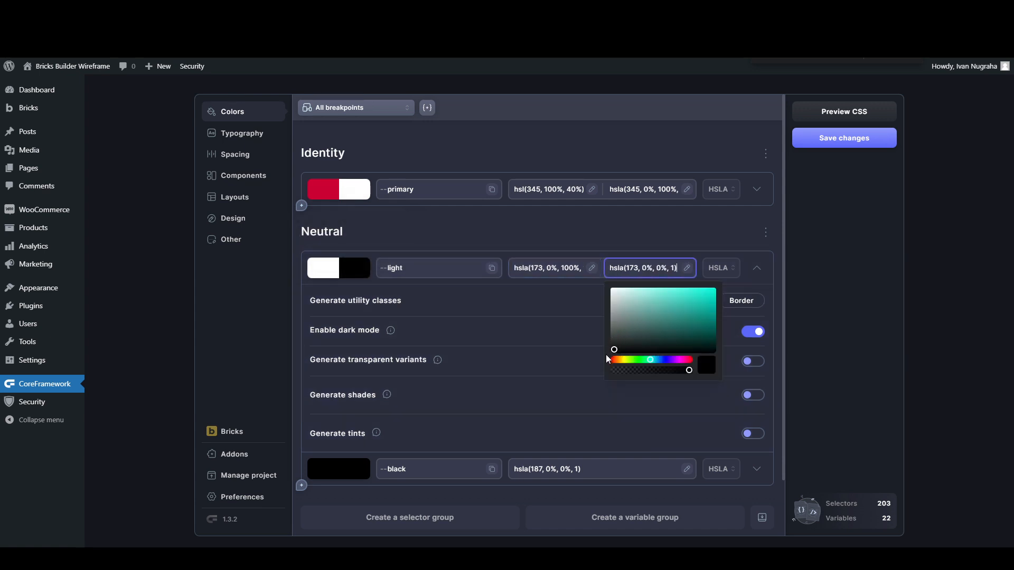
{"action": "left_click", "coordinate": [565, 306]}
Step: Enable dark mode for the black color and set its dark-mode value to white, hsla(0, 0%, 100%, 1)
{"action": "scroll", "coordinate": [408, 407], "scroll_direction": "down", "scroll_amount": 1}
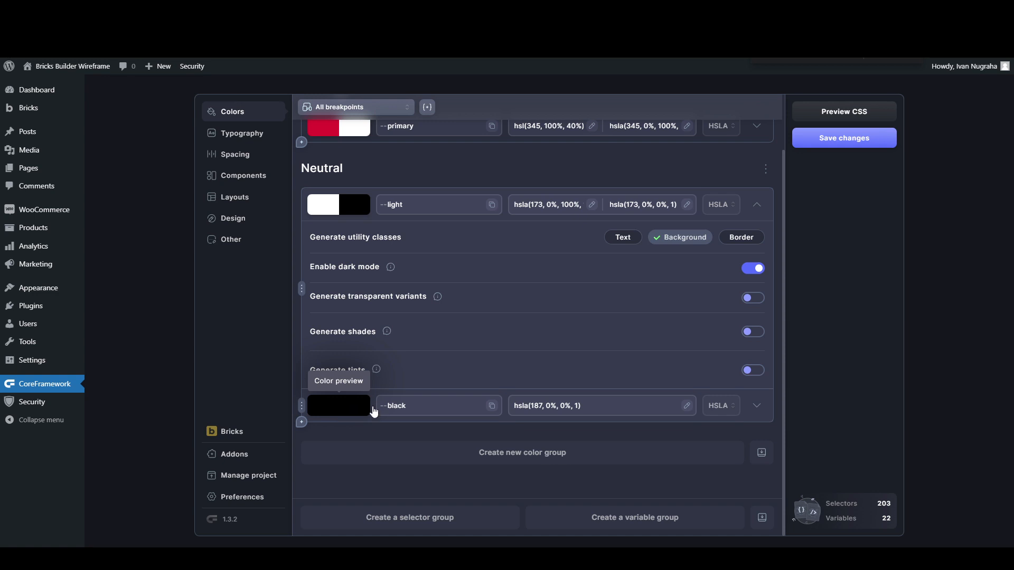
{"action": "left_click", "coordinate": [756, 406]}
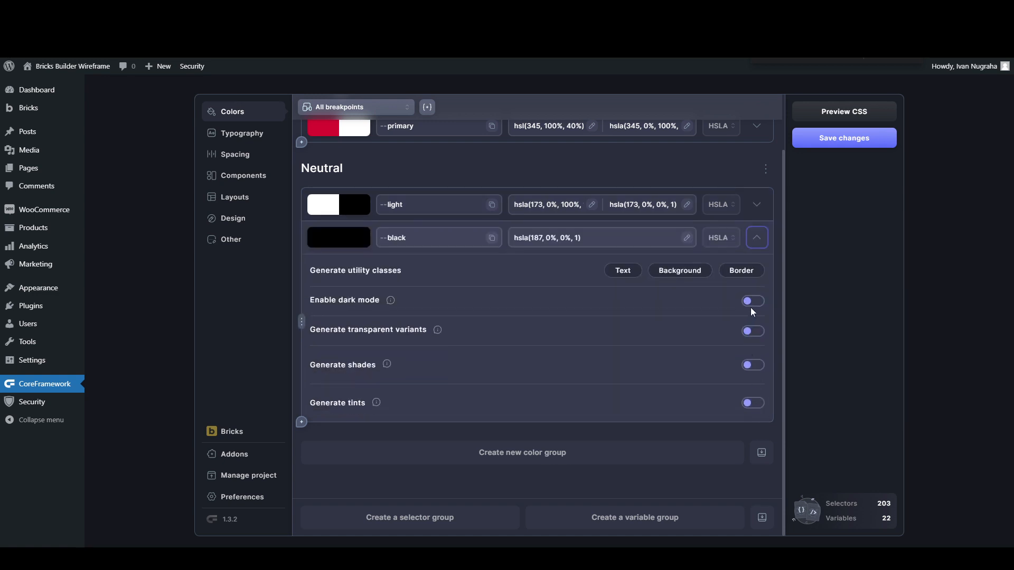
{"action": "left_click", "coordinate": [751, 302]}
{"action": "left_click", "coordinate": [638, 238]}
{"action": "left_click_drag", "start_coordinate": [608, 299], "coordinate": [592, 249]}
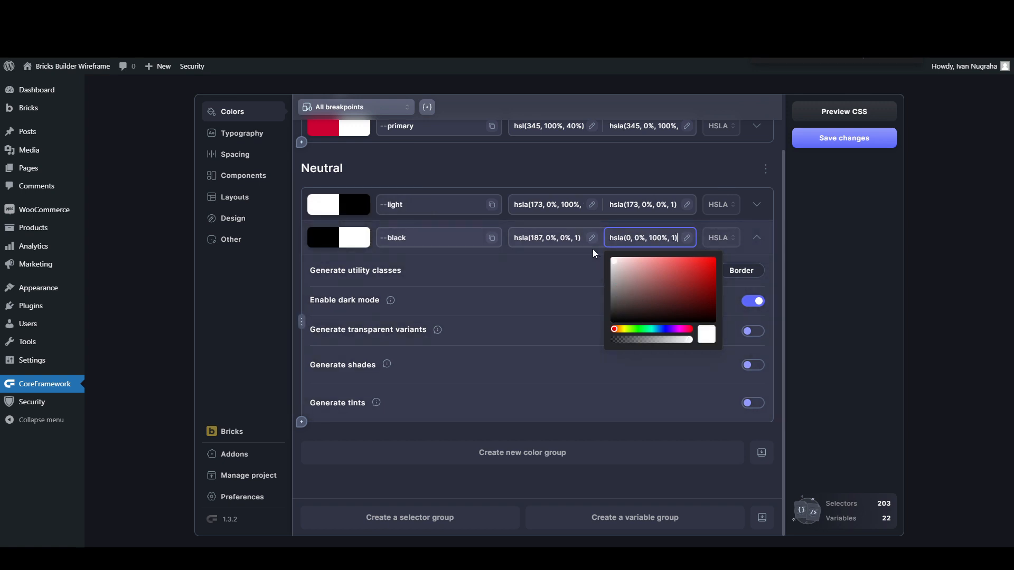
{"action": "left_click", "coordinate": [589, 167]}
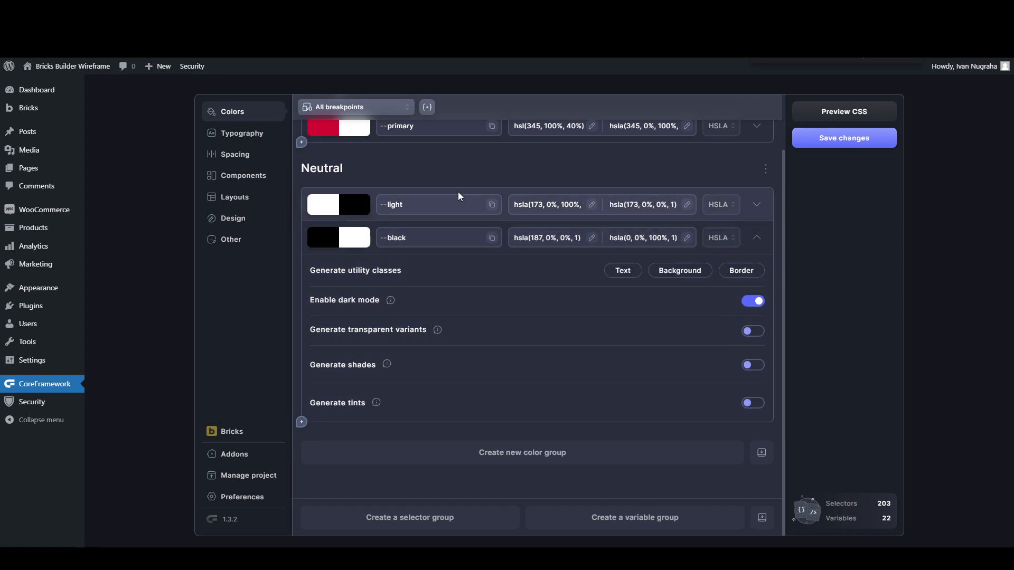
Step: Try to use the light color's variable name as the black color's dark-mode value
{"action": "double_click", "coordinate": [396, 204]}
{"action": "key", "text": "ctrl+c"}
{"action": "left_click", "coordinate": [640, 236]}
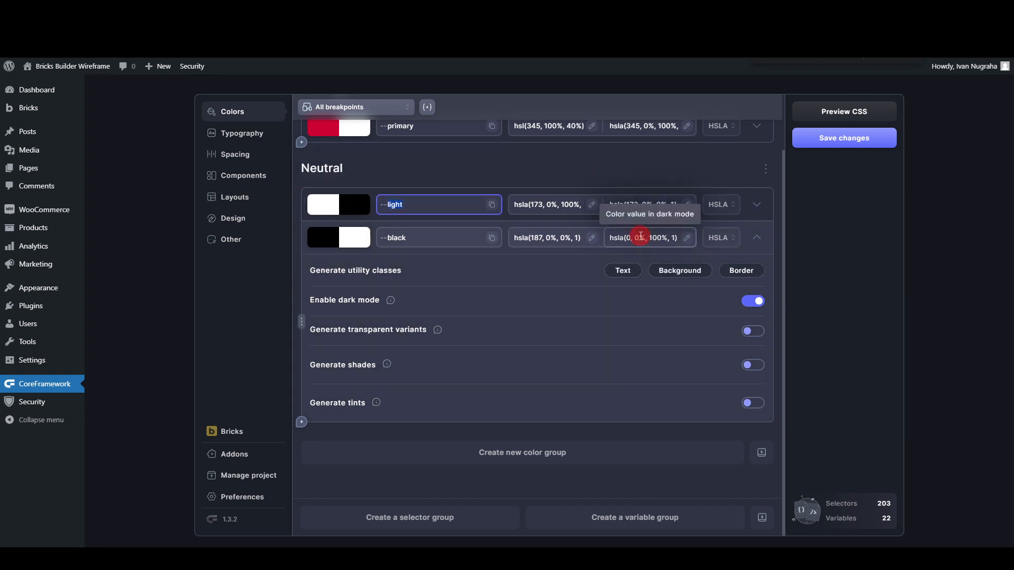
{"action": "key", "text": "ctrl+a"}
{"action": "key", "text": "ctrl+v"}
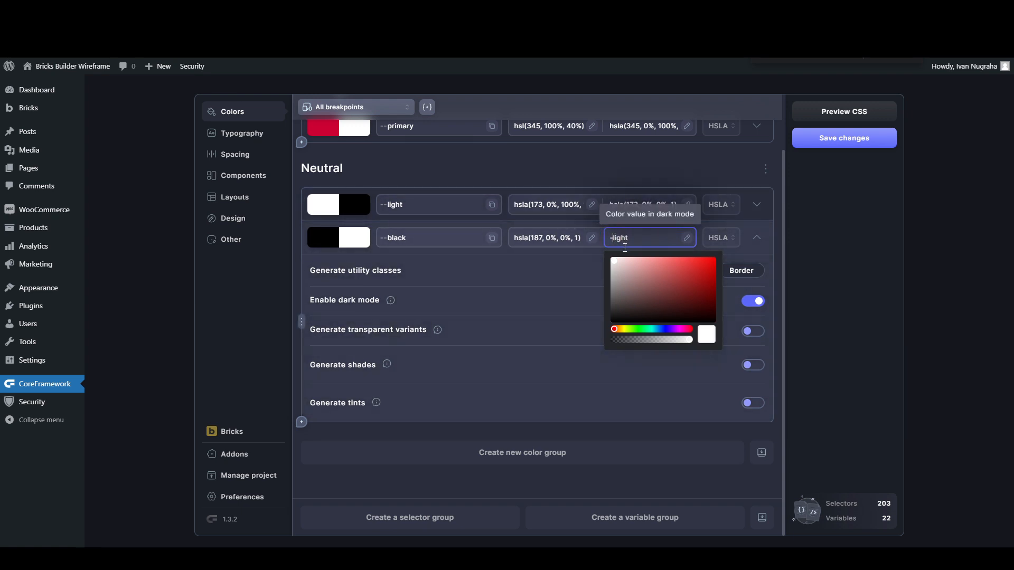
{"action": "left_click", "coordinate": [441, 235]}
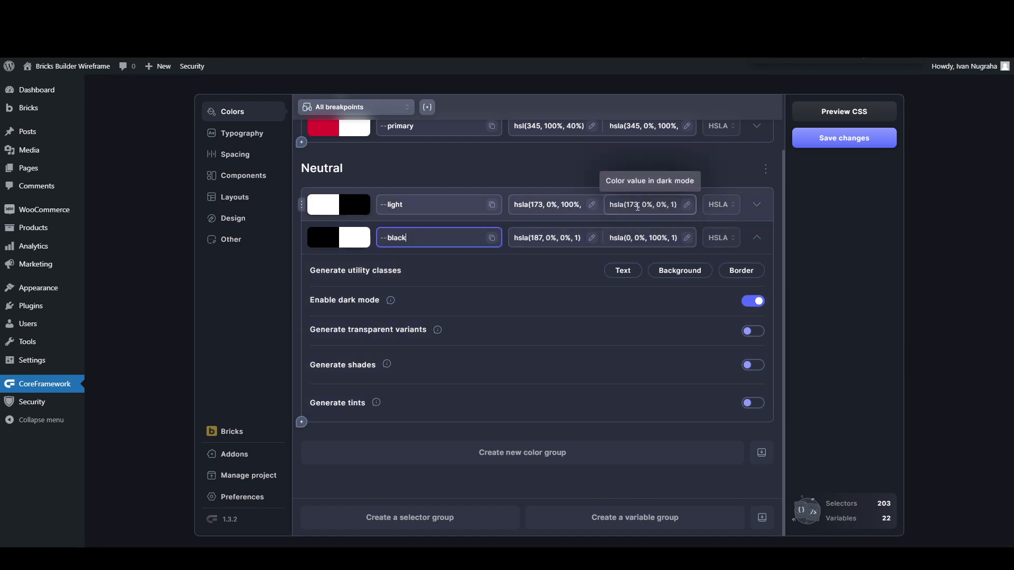
Step: Try to use the primary color's variable, --primary, as the black color's dark-mode value
{"action": "left_click", "coordinate": [355, 238]}
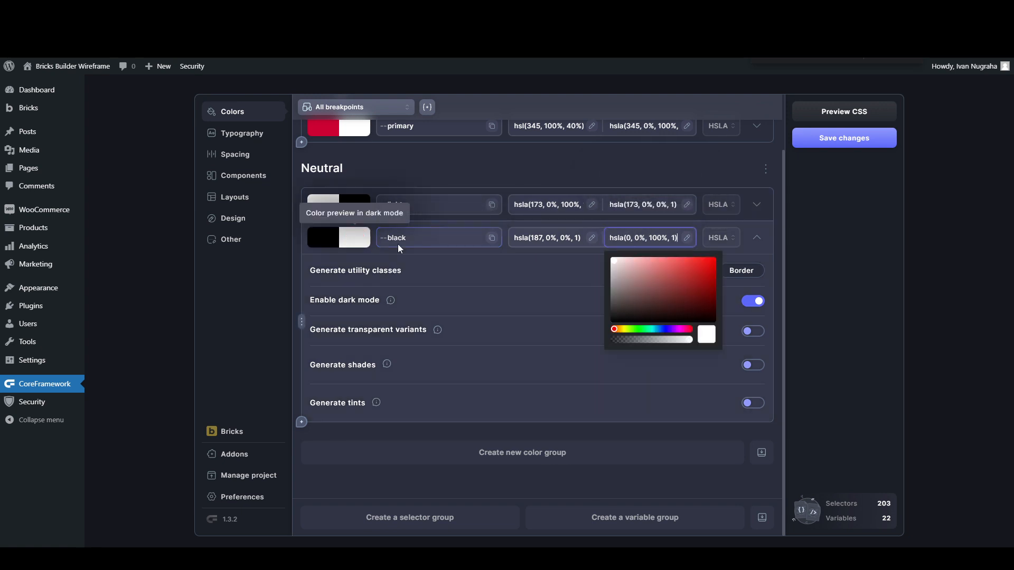
{"action": "scroll", "coordinate": [629, 204], "scroll_direction": "up", "scroll_amount": 1}
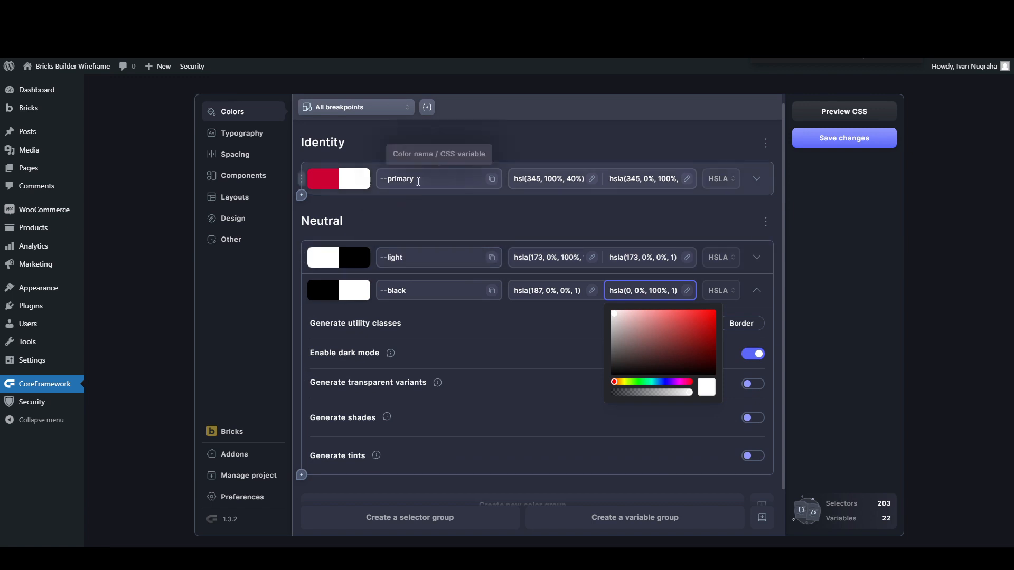
{"action": "double_click", "coordinate": [382, 179]}
{"action": "key", "text": "ctrl+c"}
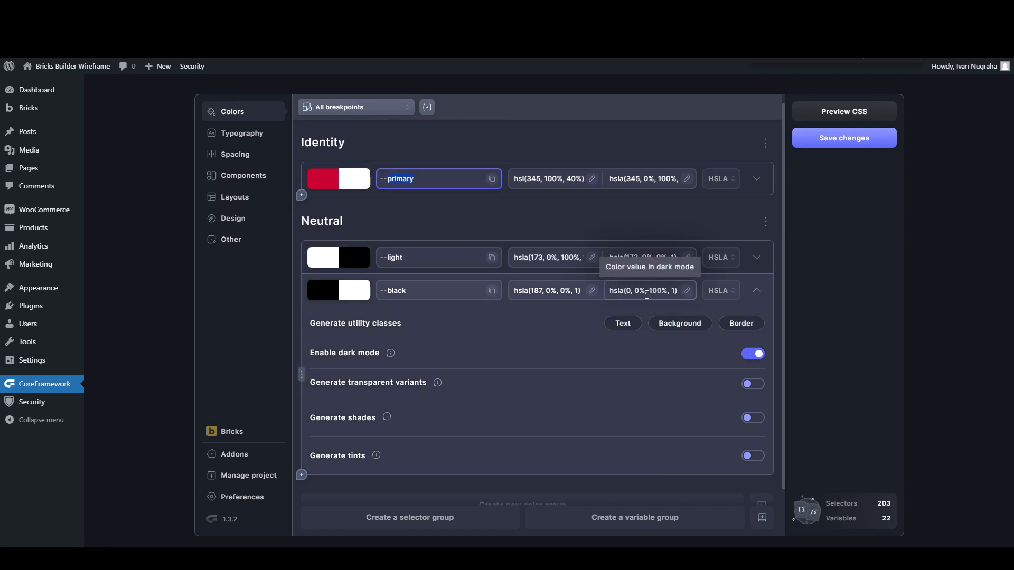
{"action": "triple_click", "coordinate": [616, 290]}
{"action": "key", "text": "ctrl+v"}
{"action": "left_click", "coordinate": [611, 291]}
{"action": "type", "text": "--"}
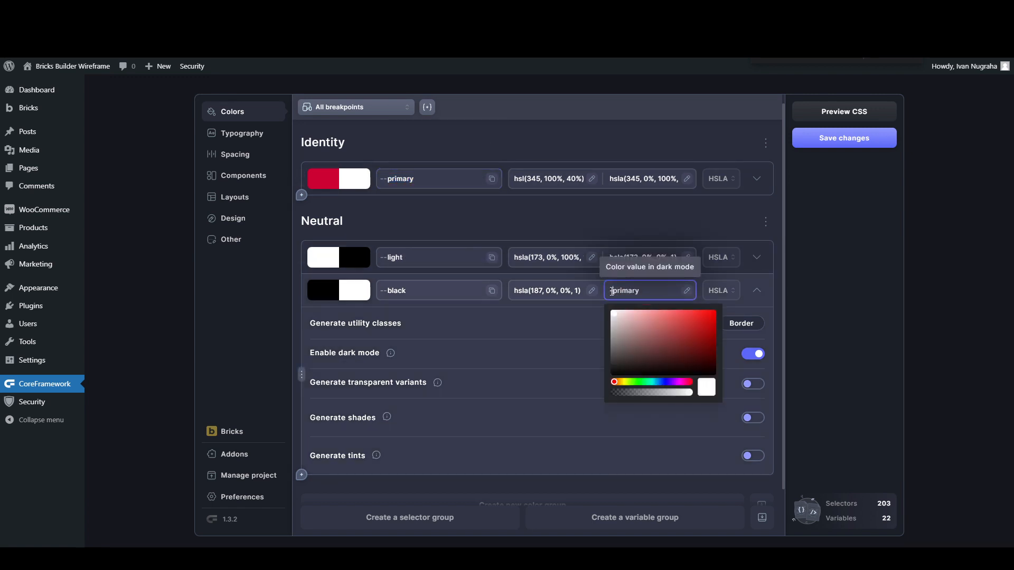
{"action": "left_click", "coordinate": [586, 307]}
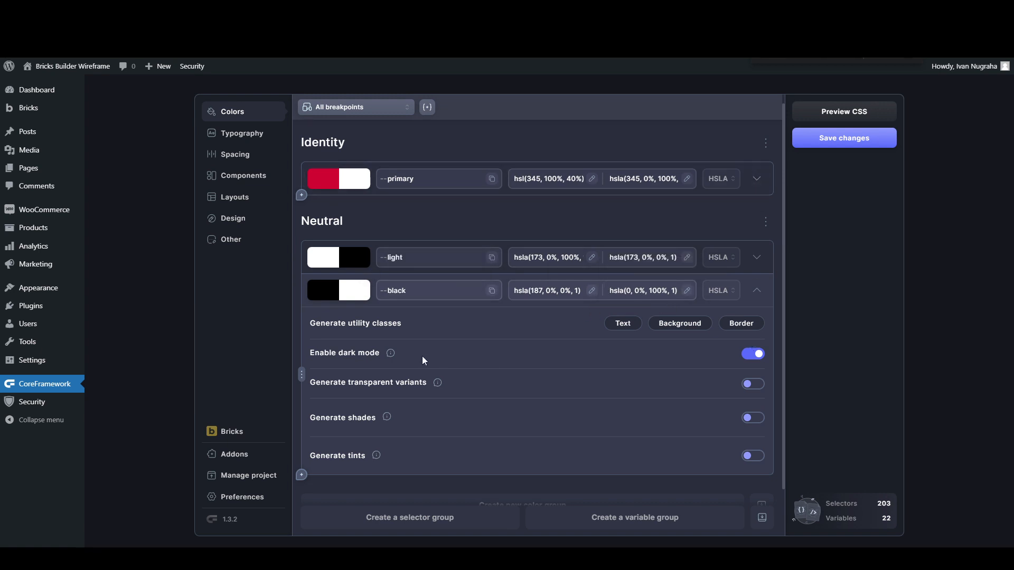
Step: Collapse the options of the Neutral group's colors and save the changes
{"action": "left_click", "coordinate": [757, 258]}
{"action": "left_click", "coordinate": [756, 258]}
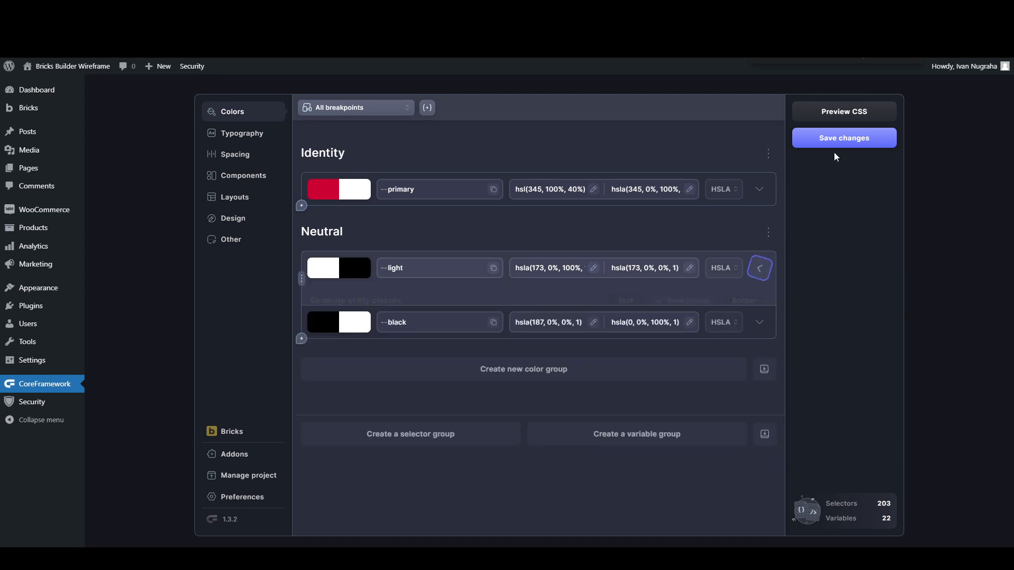
{"action": "left_click", "coordinate": [839, 138]}
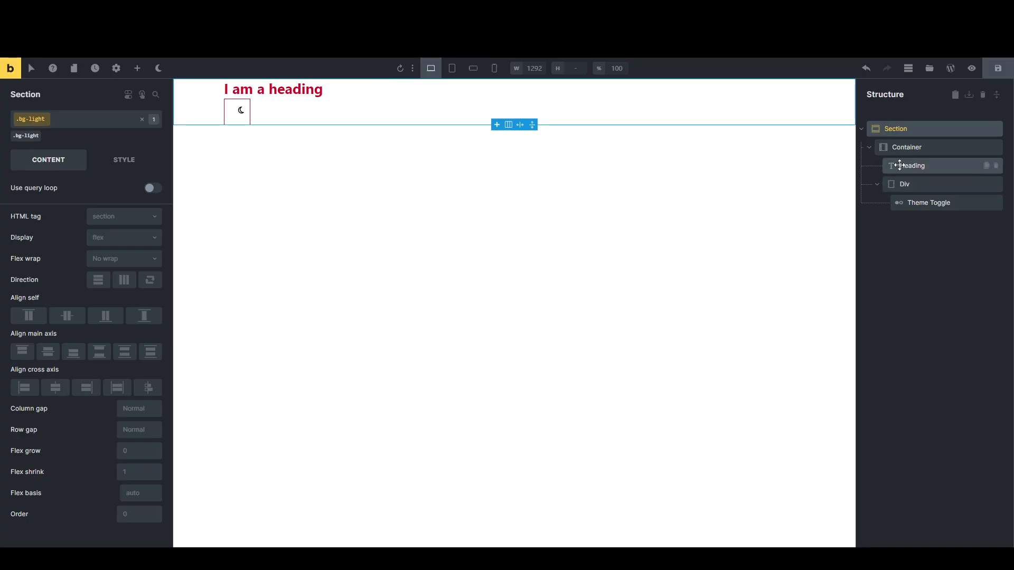
Step: Add a second Heading element to the container and place it directly below the first heading
{"action": "left_click", "coordinate": [918, 147]}
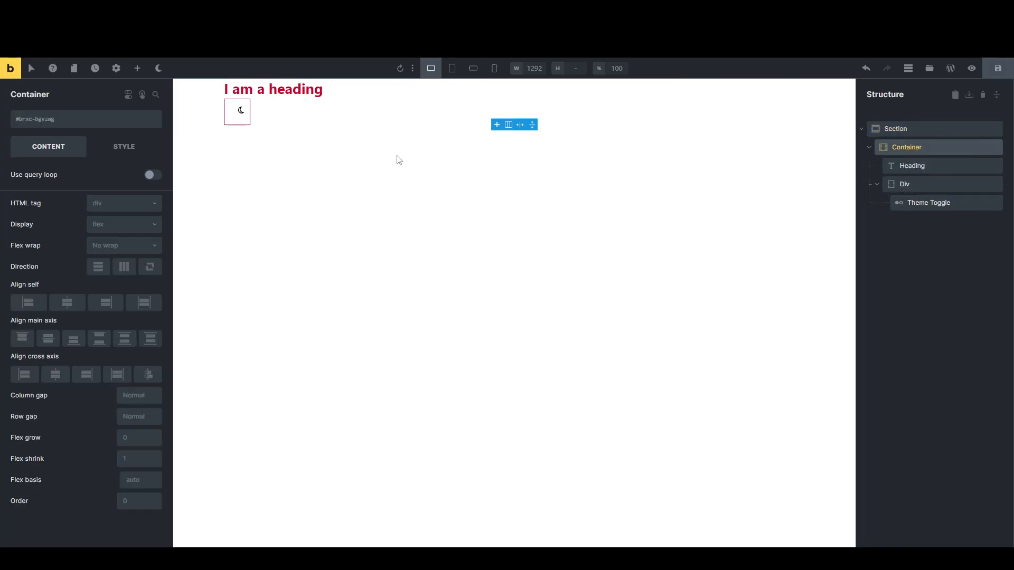
{"action": "left_click", "coordinate": [137, 68]}
{"action": "type", "text": "head"}
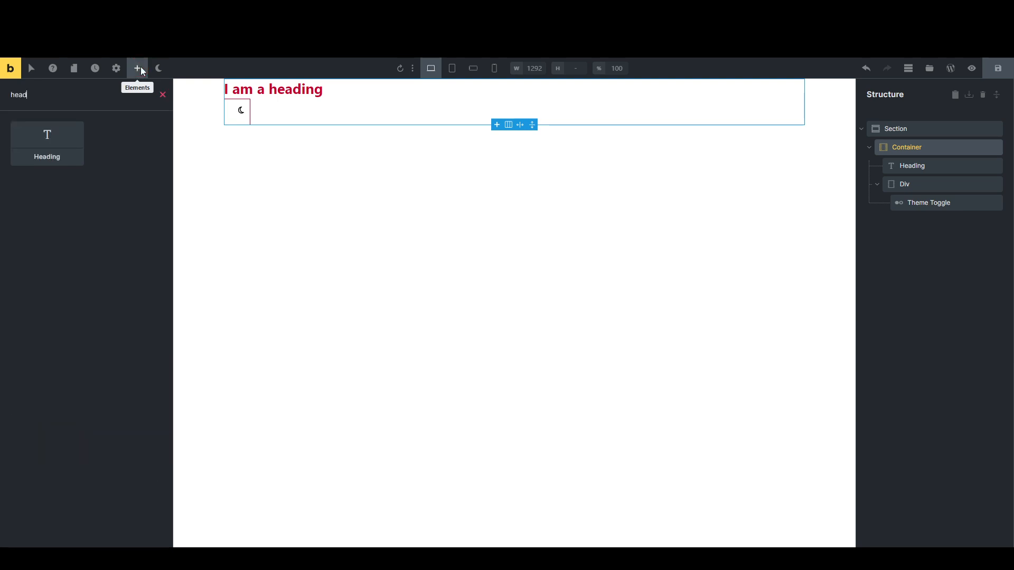
{"action": "left_click", "coordinate": [33, 142]}
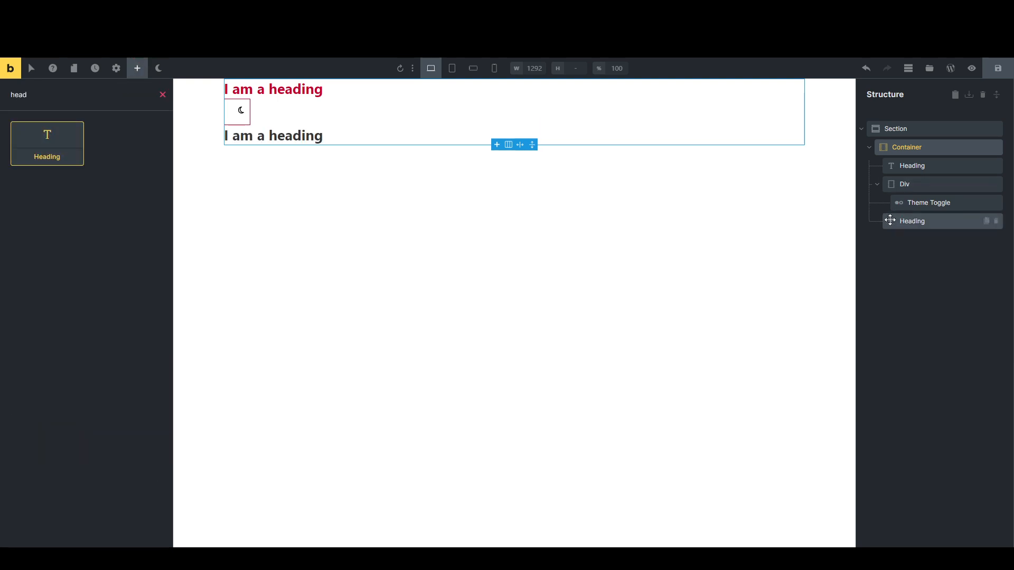
{"action": "left_click_drag", "start_coordinate": [891, 221], "coordinate": [905, 183]}
{"action": "left_click", "coordinate": [905, 184]}
Step: Set the second heading's HTML tag to h5 and search its CSS classes for "text"
{"action": "left_click", "coordinate": [106, 199]}
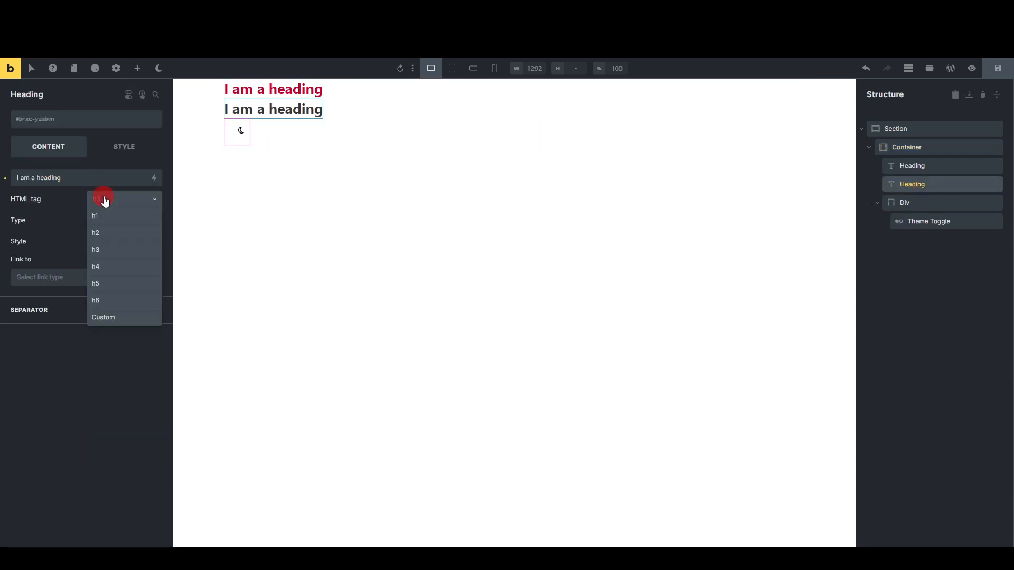
{"action": "left_click", "coordinate": [108, 299]}
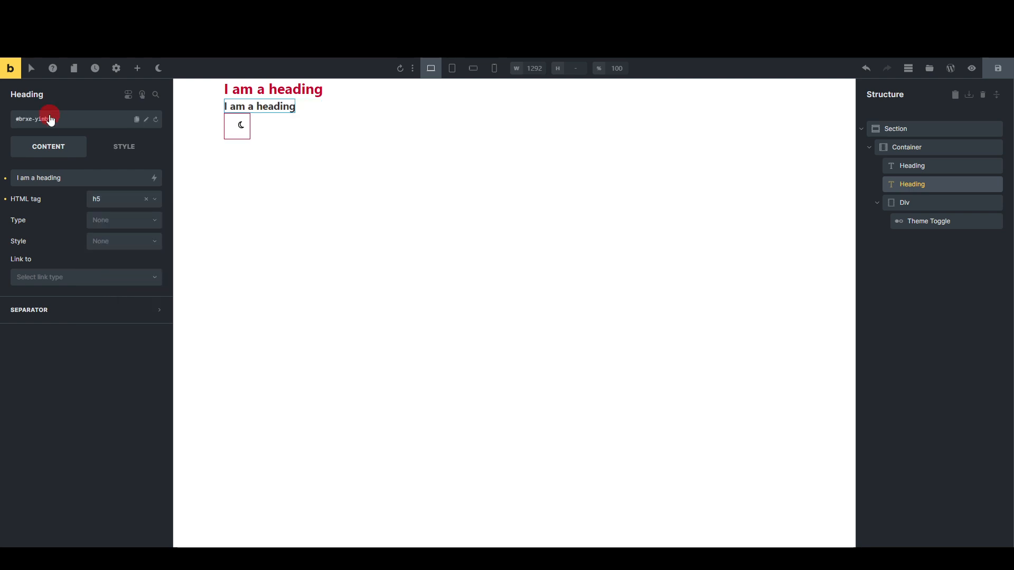
{"action": "left_click", "coordinate": [51, 120]}
{"action": "type", "text": "text"}
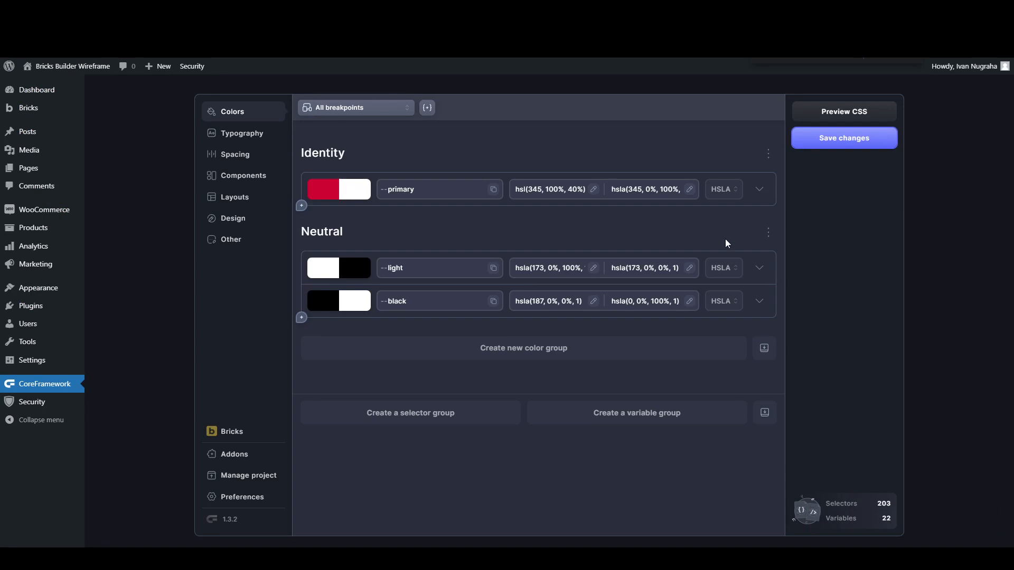
Step: In Core Framework, enable text utility classes for the Neutral light color and collapse its options
{"action": "left_click", "coordinate": [762, 275]}
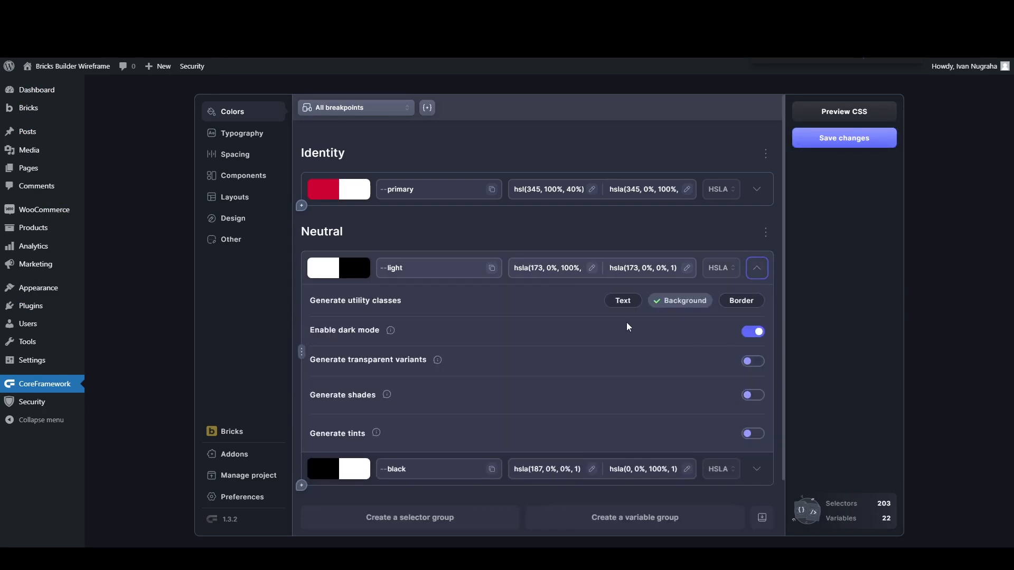
{"action": "left_click", "coordinate": [624, 301]}
{"action": "left_click", "coordinate": [756, 268]}
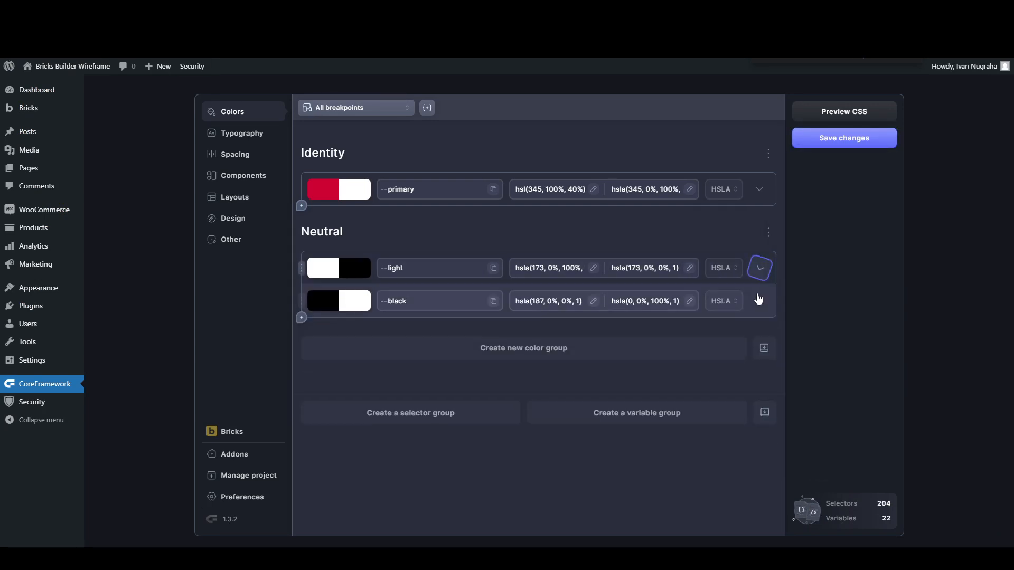
Step: Enable text and background utility classes for the Neutral black color and save the changes
{"action": "left_click", "coordinate": [756, 301]}
{"action": "left_click", "coordinate": [640, 334]}
{"action": "left_click", "coordinate": [677, 336]}
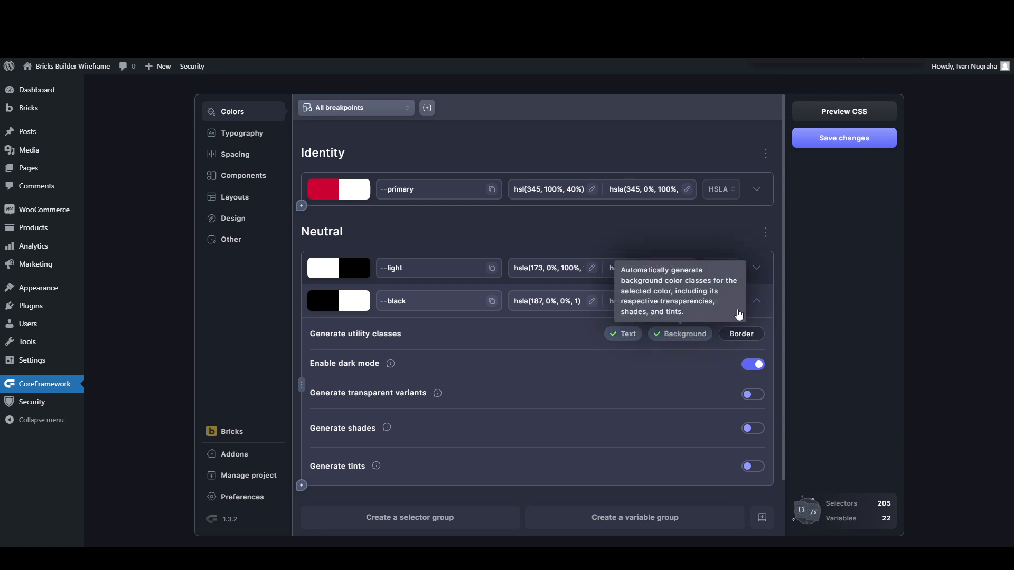
{"action": "left_click", "coordinate": [758, 301]}
{"action": "left_click", "coordinate": [831, 139]}
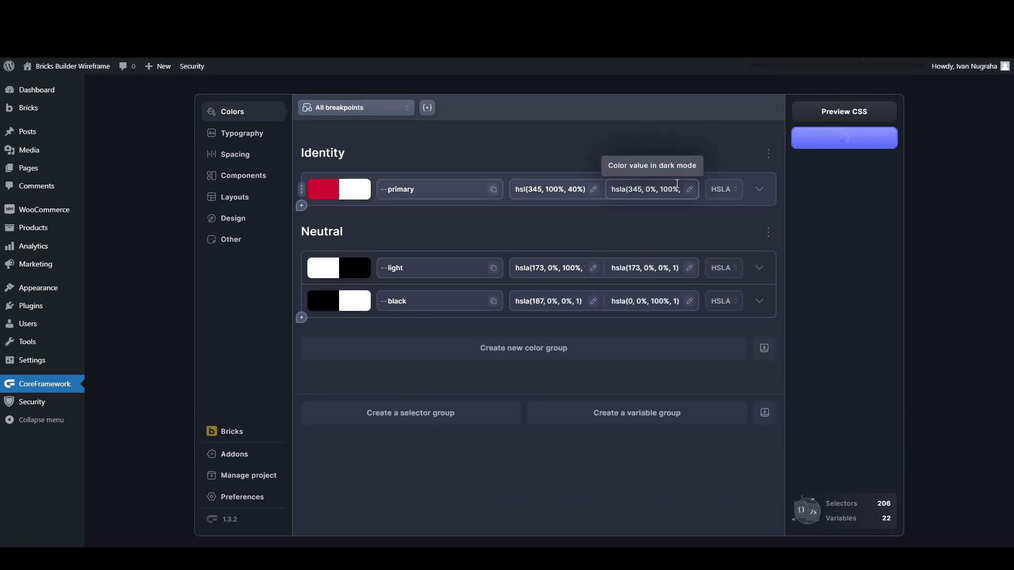
{"action": "left_click", "coordinate": [758, 269]}
{"action": "left_click", "coordinate": [759, 269]}
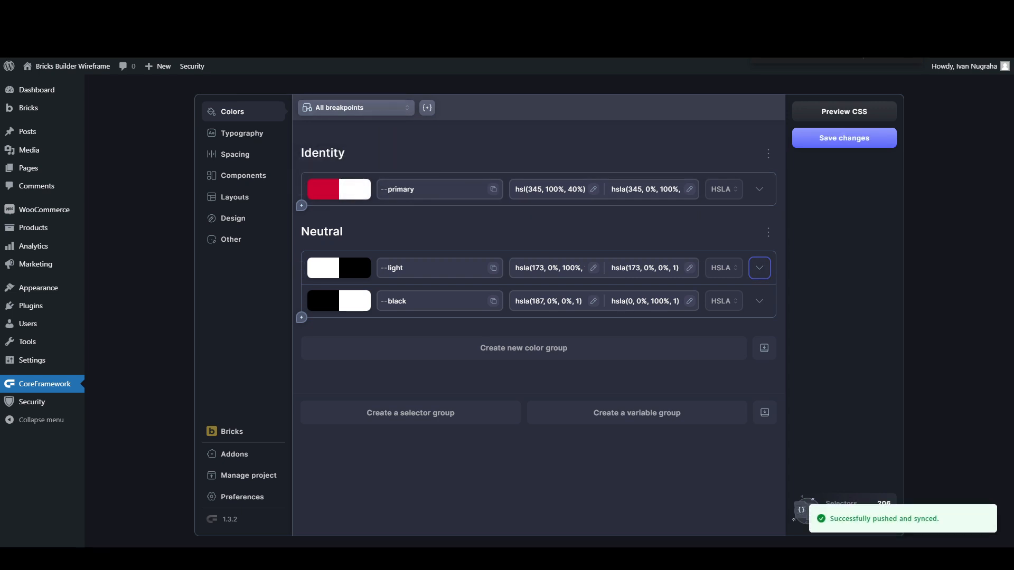
Step: Return to the Bricks builder, save the page with the new heading, and reload the editor
{"action": "left_click", "coordinate": [807, 10]}
{"action": "key", "text": "F5"}
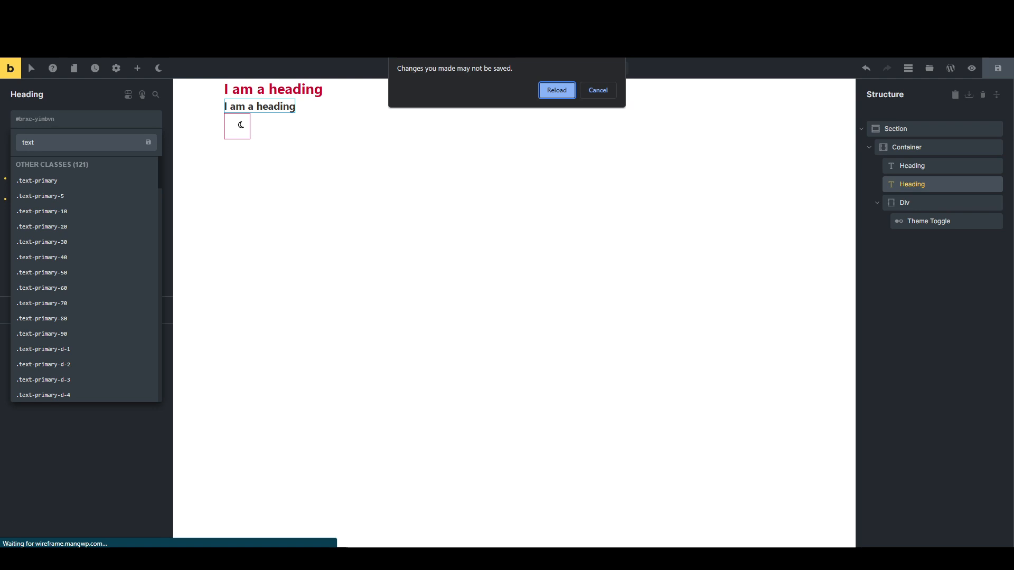
{"action": "left_click", "coordinate": [590, 86]}
{"action": "key", "text": "ctrl+s"}
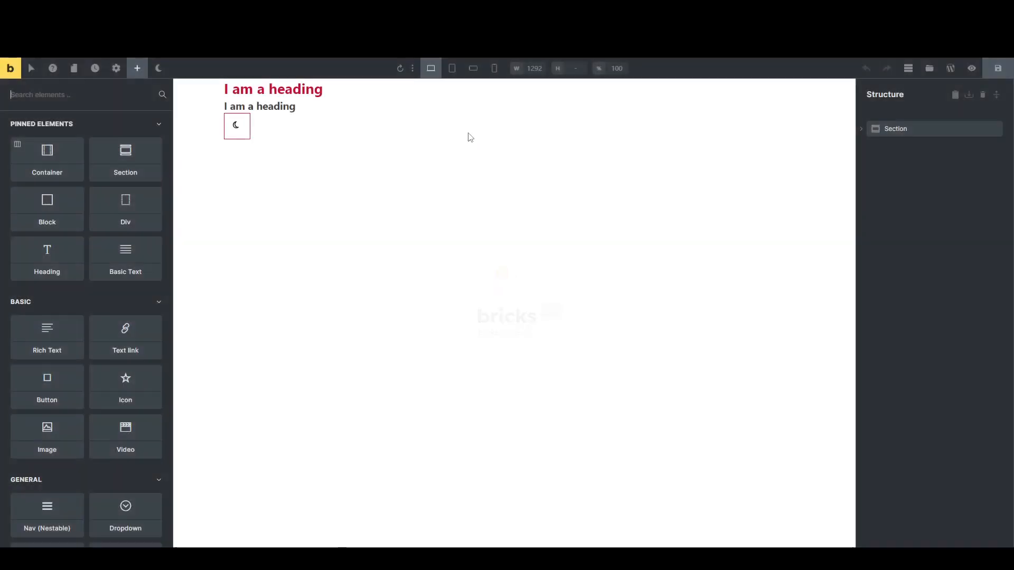
Step: Assign the text-dark class to the second heading in the section's container and save the page
{"action": "left_click", "coordinate": [340, 108]}
{"action": "left_click", "coordinate": [897, 128]}
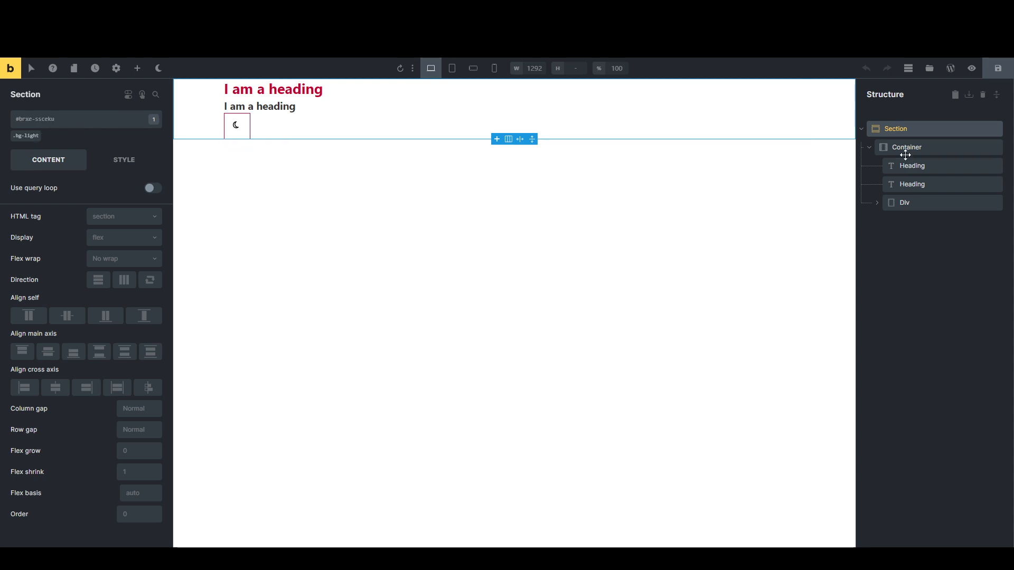
{"action": "left_click", "coordinate": [916, 166]}
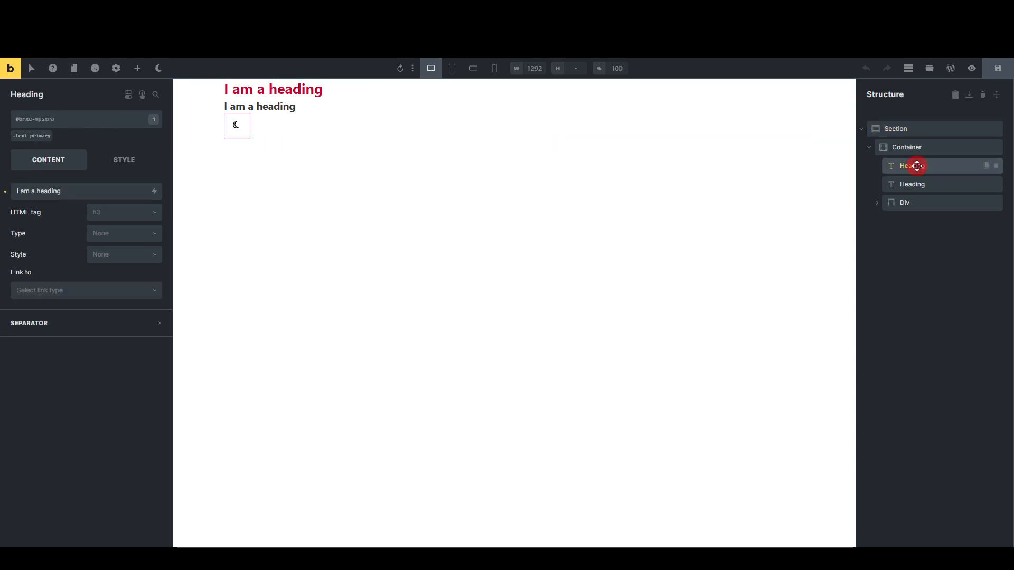
{"action": "left_click", "coordinate": [917, 185]}
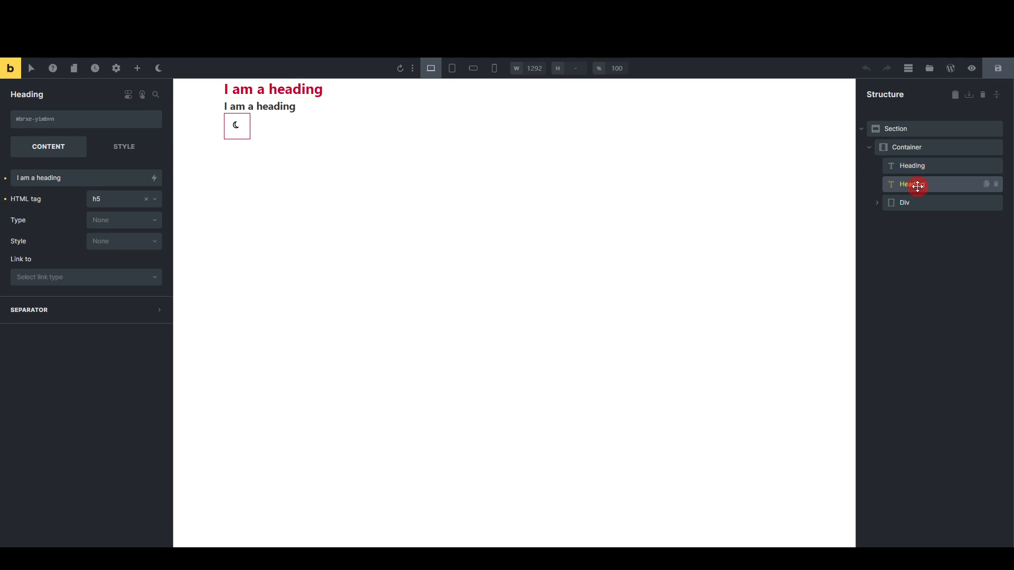
{"action": "left_click", "coordinate": [61, 121]}
{"action": "type", "text": "text0da"}
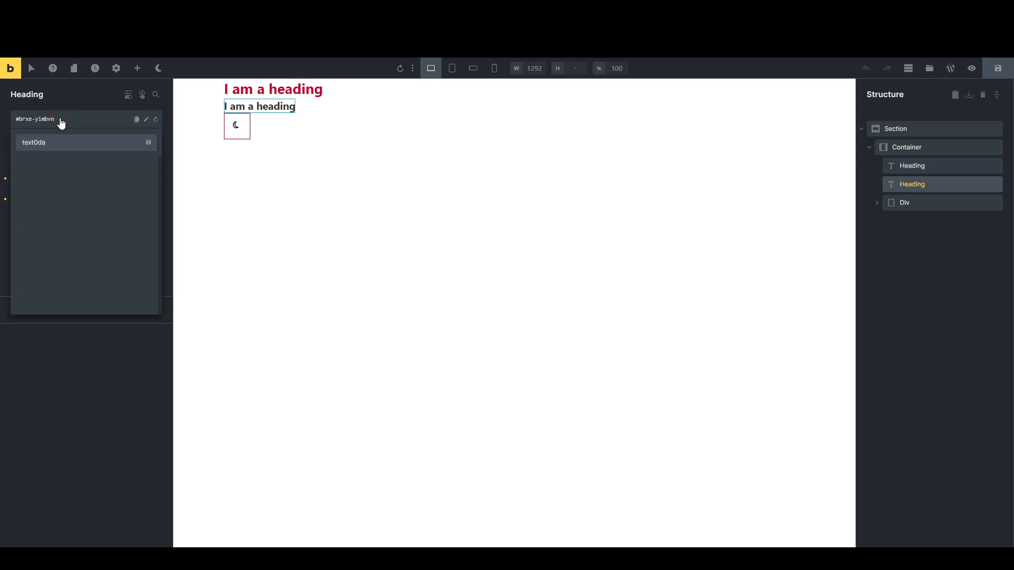
{"action": "key", "text": "BackSpace"}
{"action": "key", "text": "BackSpace"}
{"action": "key", "text": "BackSpace"}
{"action": "type", "text": "-"}
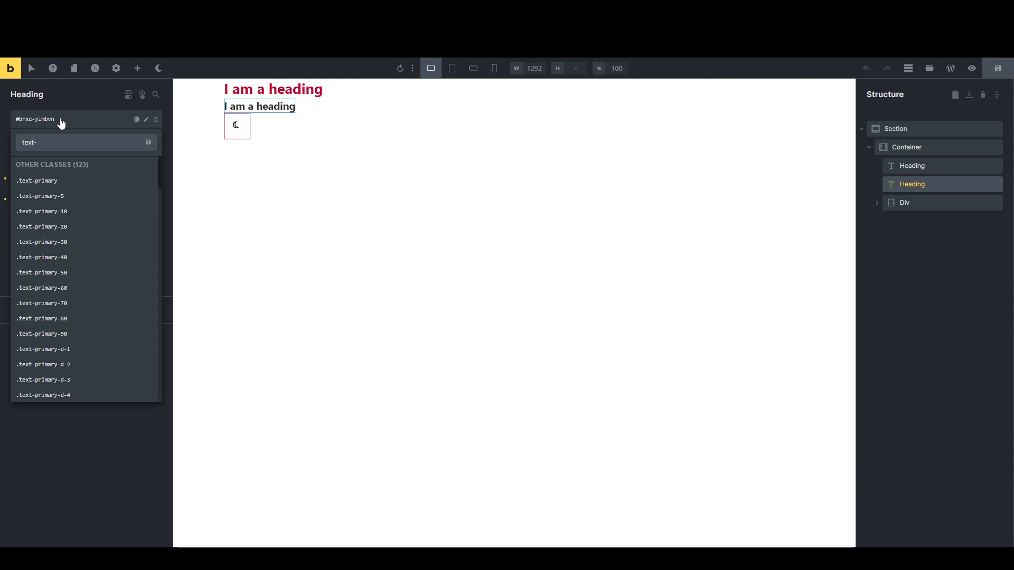
{"action": "type", "text": "da"}
{"action": "left_click", "coordinate": [56, 181]}
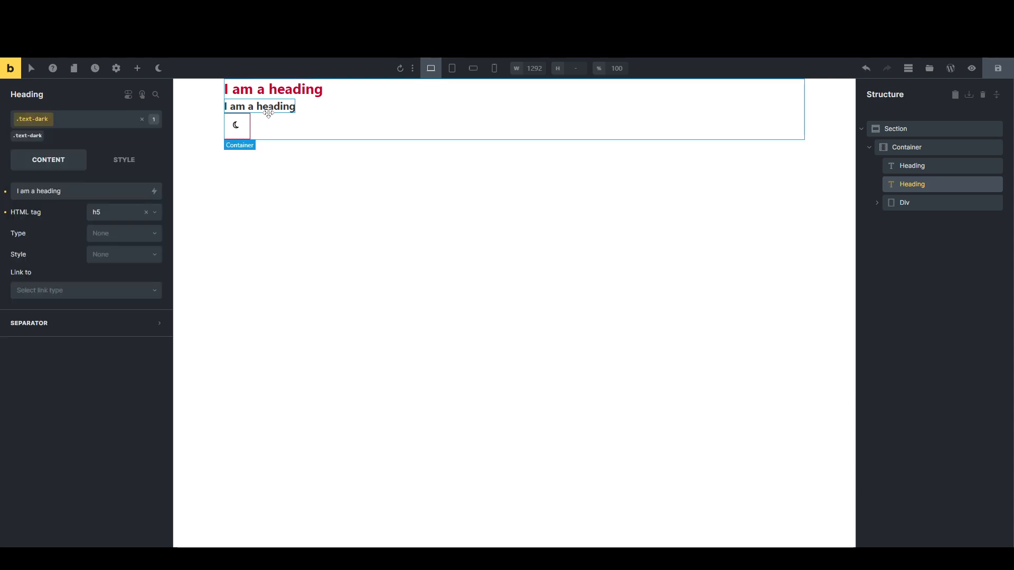
{"action": "left_click", "coordinate": [996, 69]}
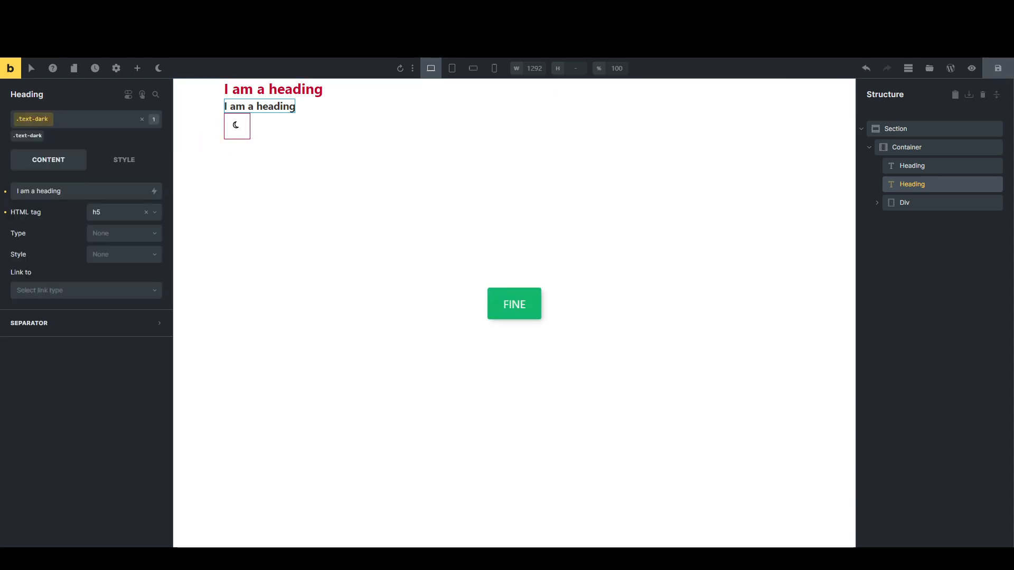
Step: Switch to the front-end view of the page and reload it
{"action": "key", "text": "ctrl+Tab"}
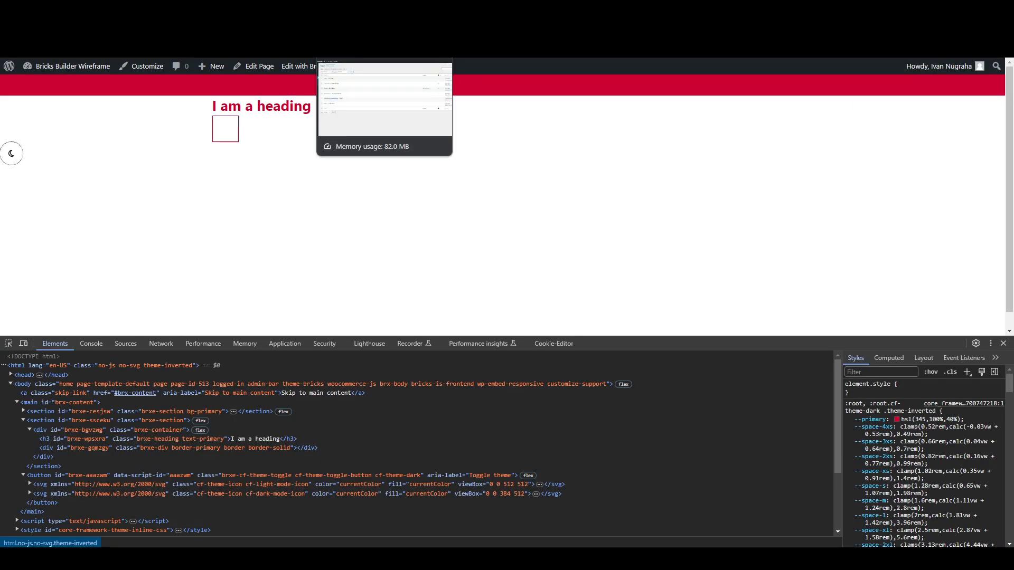
{"action": "key", "text": "ctrl+Tab"}
{"action": "key", "text": "ctrl+shift+Tab"}
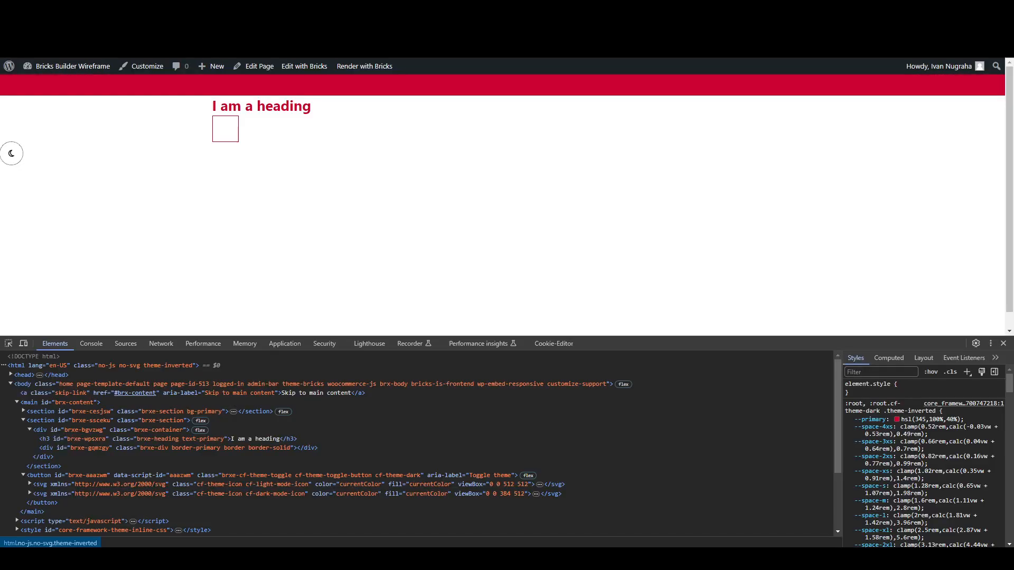
{"action": "key", "text": "ctrl+l"}
{"action": "key", "text": "Return"}
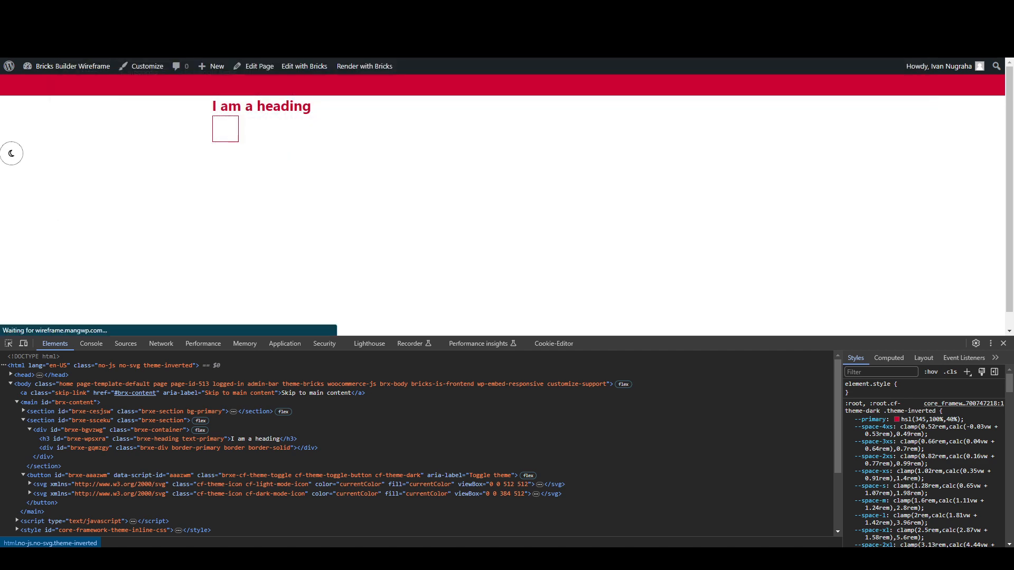
Step: Switch the page repeatedly between light and dark theme and highlight the second heading's text
{"action": "left_click", "coordinate": [225, 123]}
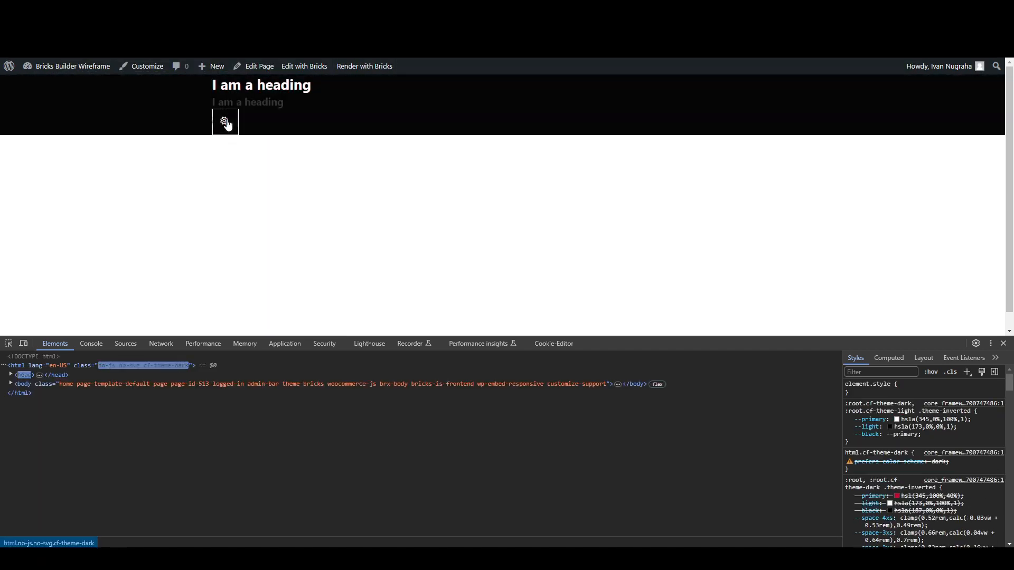
{"action": "left_click", "coordinate": [226, 123]}
{"action": "left_click", "coordinate": [225, 122]}
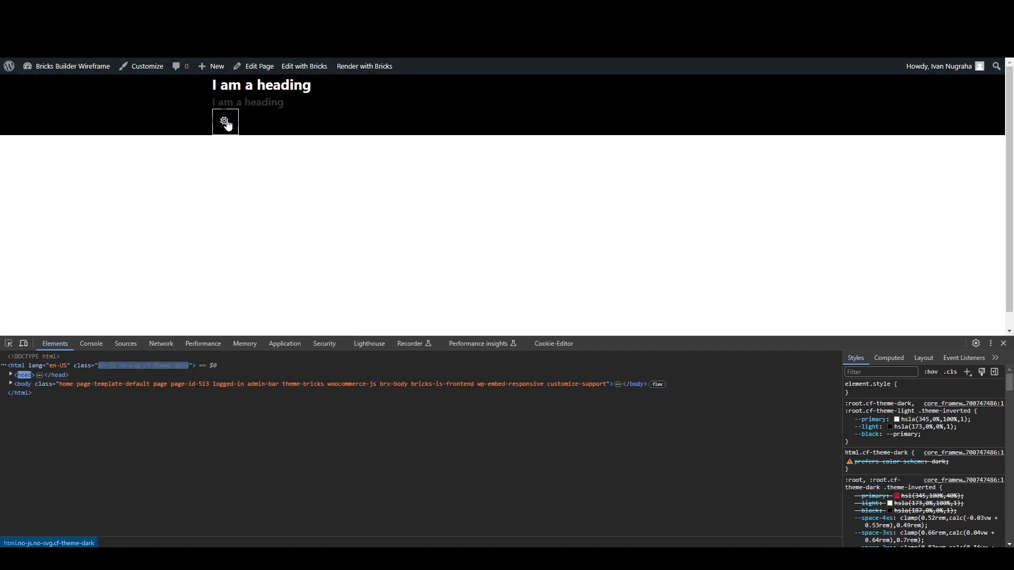
{"action": "left_click", "coordinate": [226, 122]}
{"action": "left_click", "coordinate": [226, 123]}
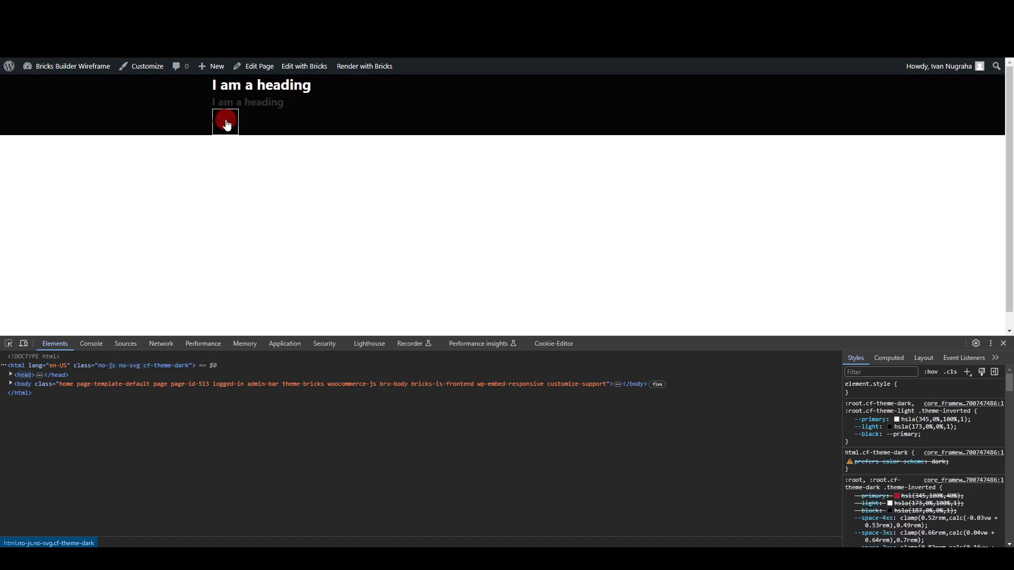
{"action": "left_click", "coordinate": [226, 122]}
{"action": "triple_click", "coordinate": [264, 104]}
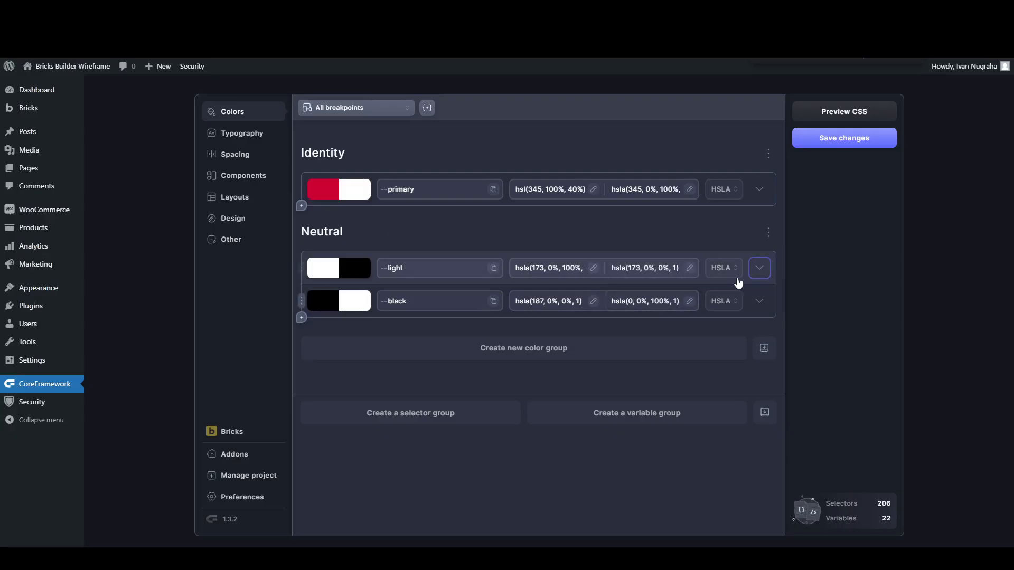
Step: Review the utility class and dark mode options of the Neutral light and black colors in Core Framework
{"action": "left_click", "coordinate": [761, 268]}
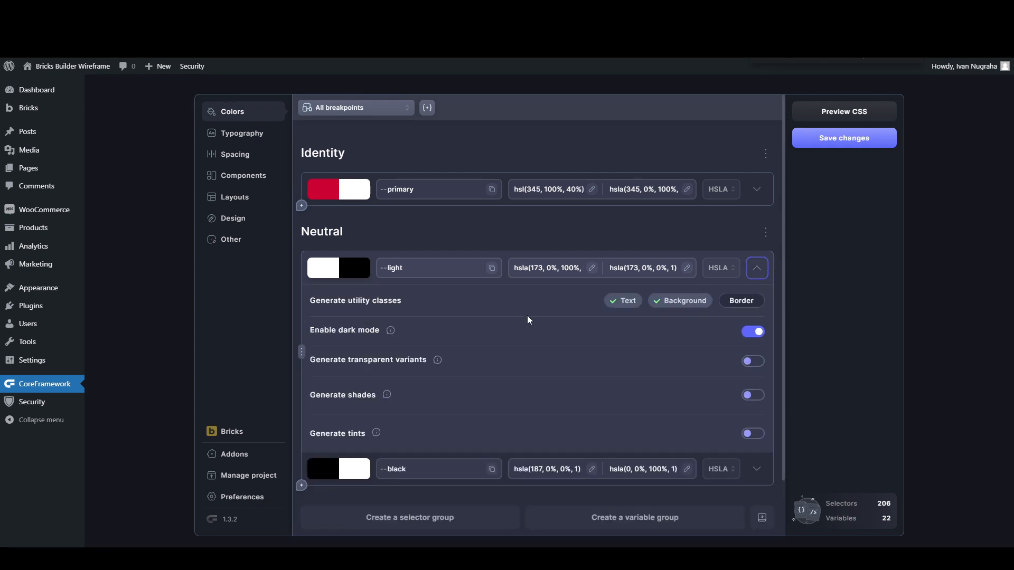
{"action": "scroll", "coordinate": [523, 355], "scroll_direction": "down", "scroll_amount": 1}
{"action": "left_click", "coordinate": [760, 404]}
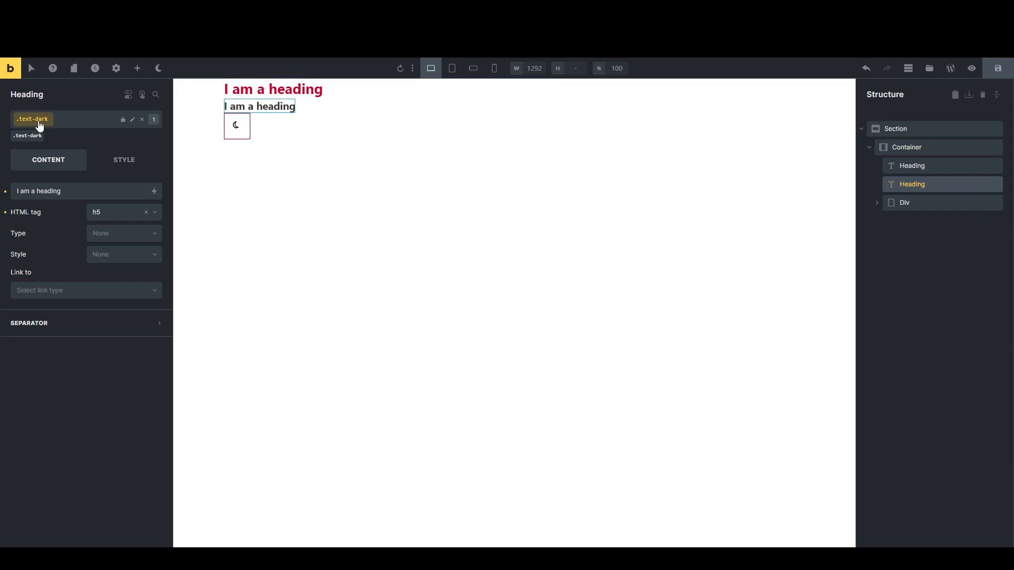
Step: In the Bricks builder, replace the second heading's text-dark class with text-black and save the page
{"action": "left_click", "coordinate": [38, 135]}
{"action": "left_click", "coordinate": [46, 122]}
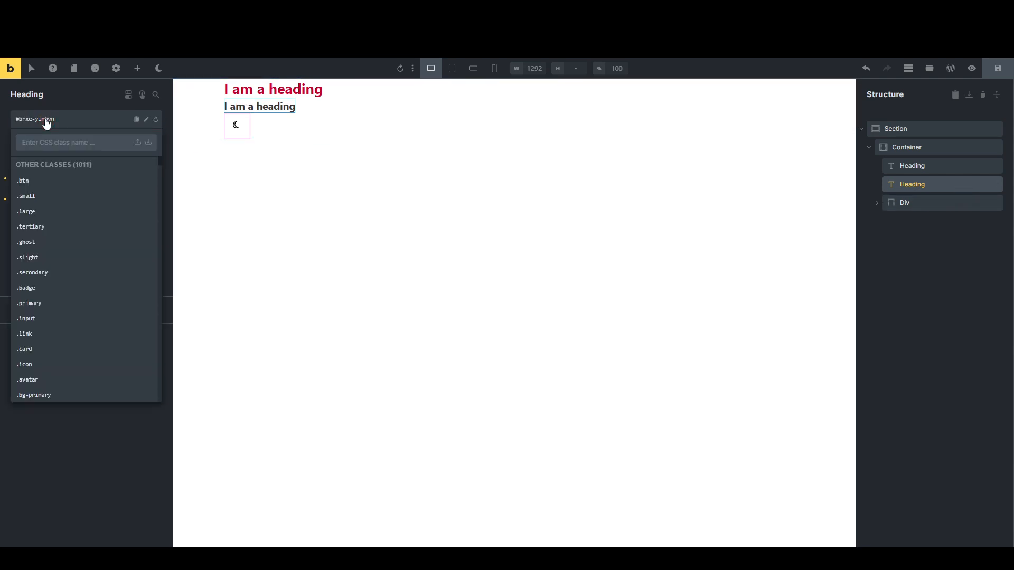
{"action": "type", "text": "text-b"}
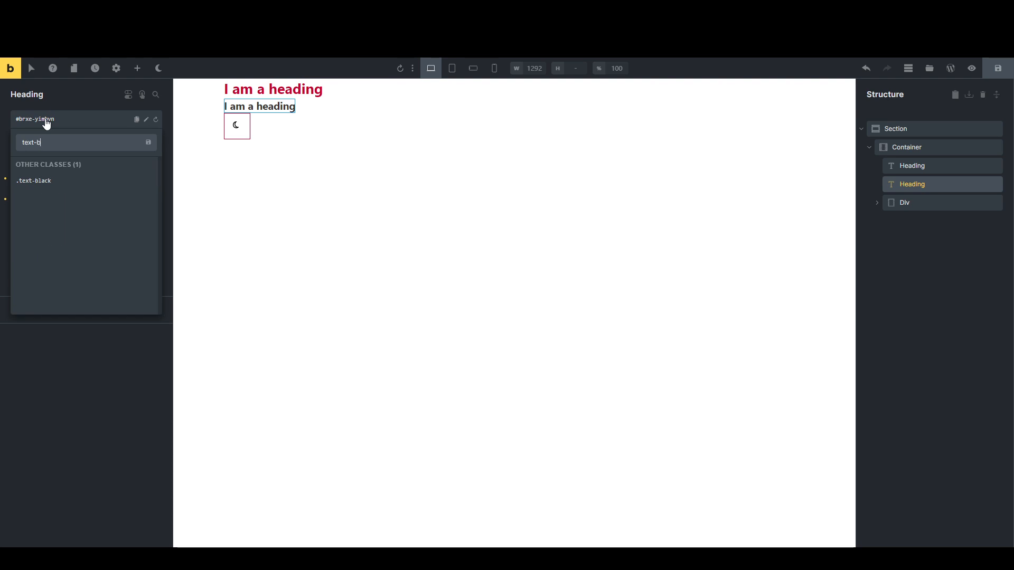
{"action": "left_click", "coordinate": [53, 181]}
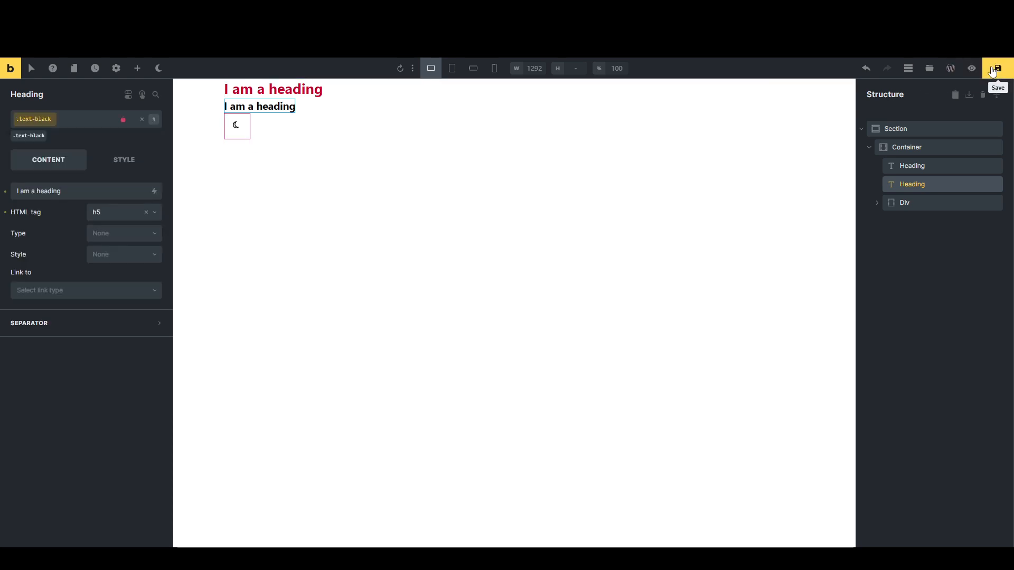
{"action": "left_click", "coordinate": [997, 68]}
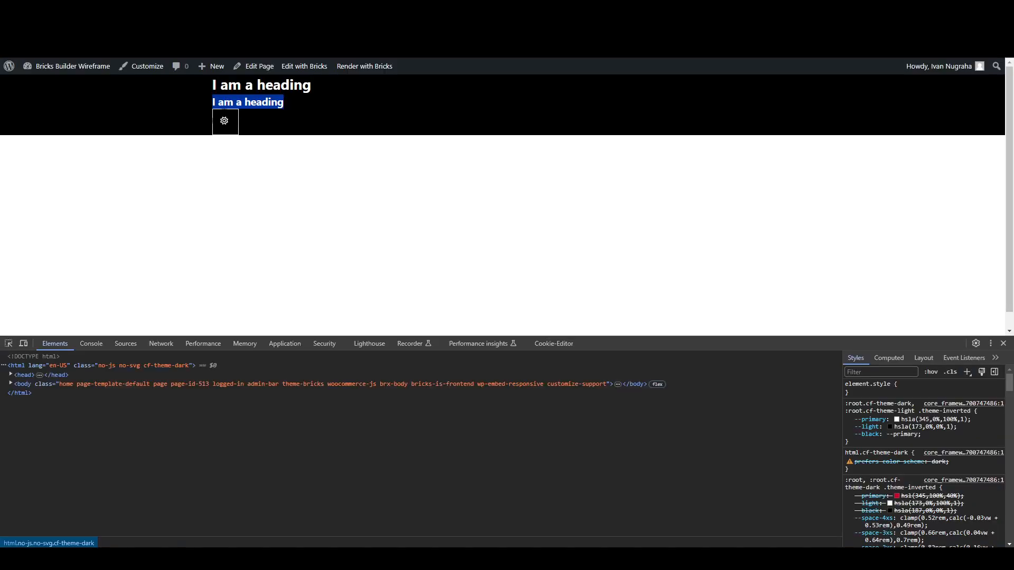
Step: Toggle the theme on the front-end page and inspect the second heading's color rule in the developer tools
{"action": "left_click", "coordinate": [324, 177]}
{"action": "left_click", "coordinate": [226, 125]}
{"action": "left_click", "coordinate": [225, 126]}
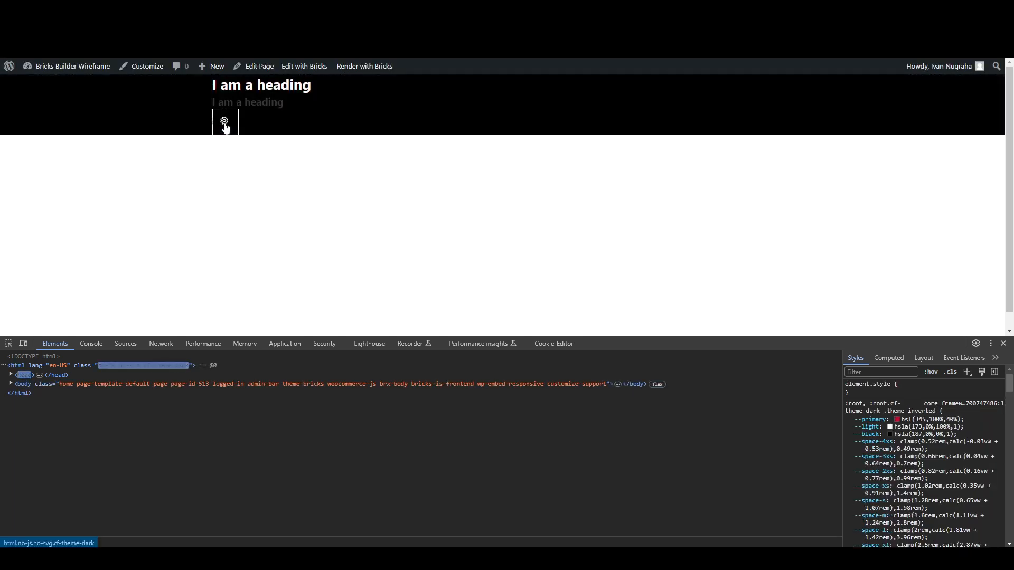
{"action": "key", "text": "ctrl+shift+c"}
{"action": "left_click", "coordinate": [263, 107]}
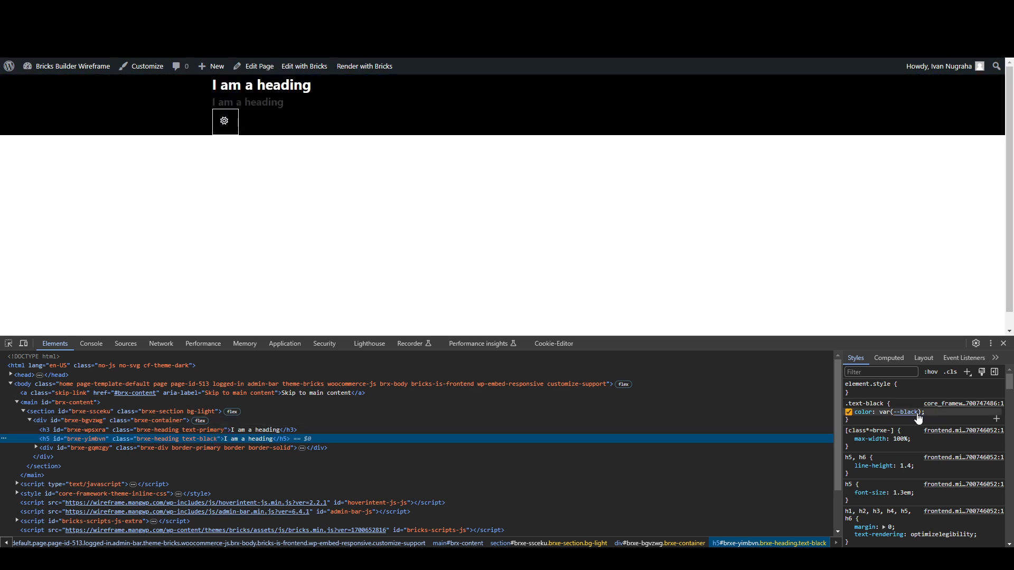
Step: Follow the second heading's --black variable in the developer tools, and recheck and save the Neutral colors in Core Framework
{"action": "left_click", "coordinate": [913, 412]}
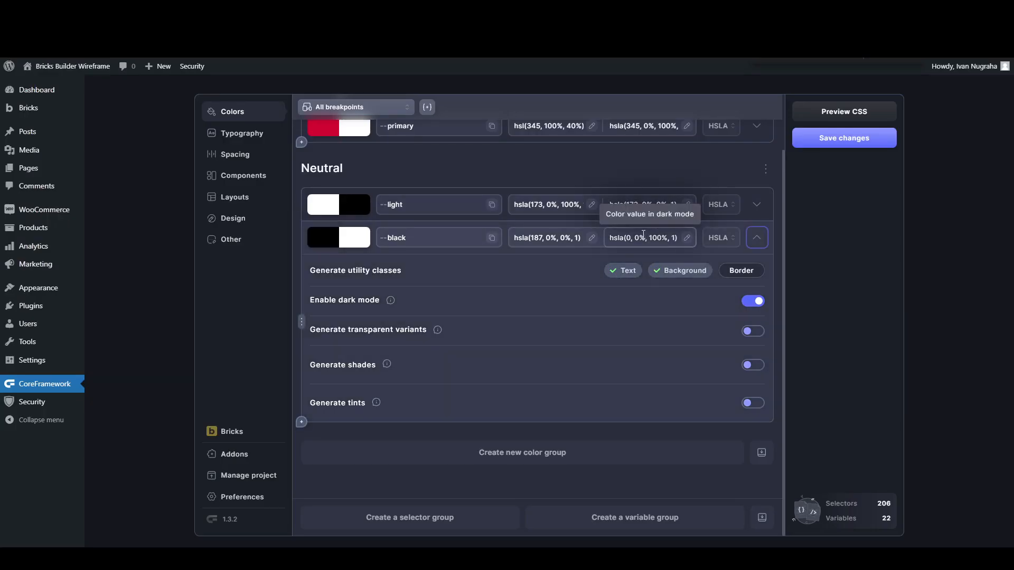
{"action": "left_click", "coordinate": [756, 204]}
{"action": "left_click", "coordinate": [756, 205]}
{"action": "left_click", "coordinate": [640, 298]}
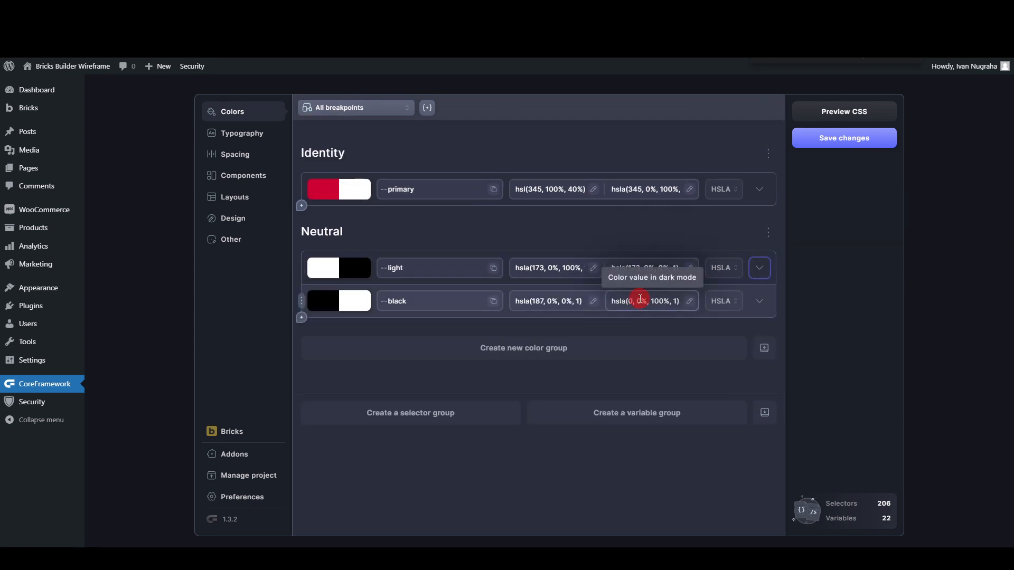
{"action": "left_click", "coordinate": [839, 140]}
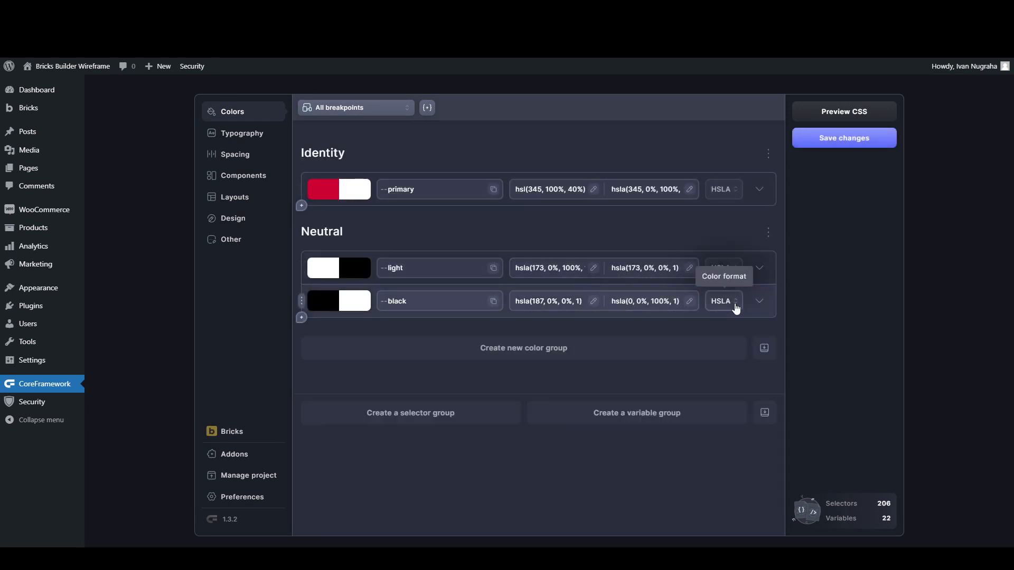
Step: Preview the generated framework CSS and search it for "text-b" to examine the text-black rule
{"action": "left_click", "coordinate": [759, 302]}
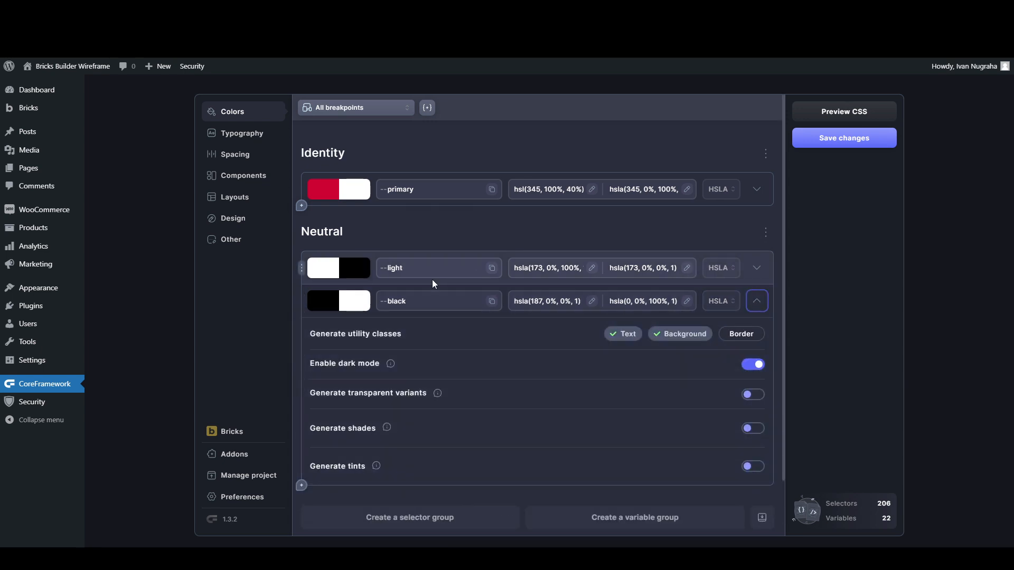
{"action": "left_click", "coordinate": [757, 267]}
{"action": "left_click", "coordinate": [832, 117]}
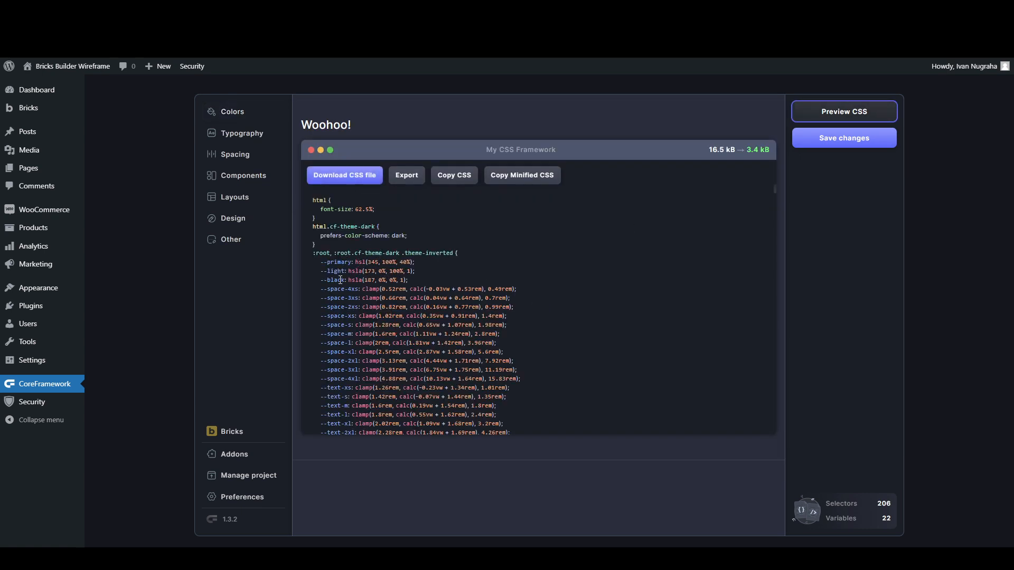
{"action": "scroll", "coordinate": [354, 295], "scroll_direction": "down", "scroll_amount": 10}
{"action": "left_click_drag", "start_coordinate": [774, 203], "coordinate": [769, 229]}
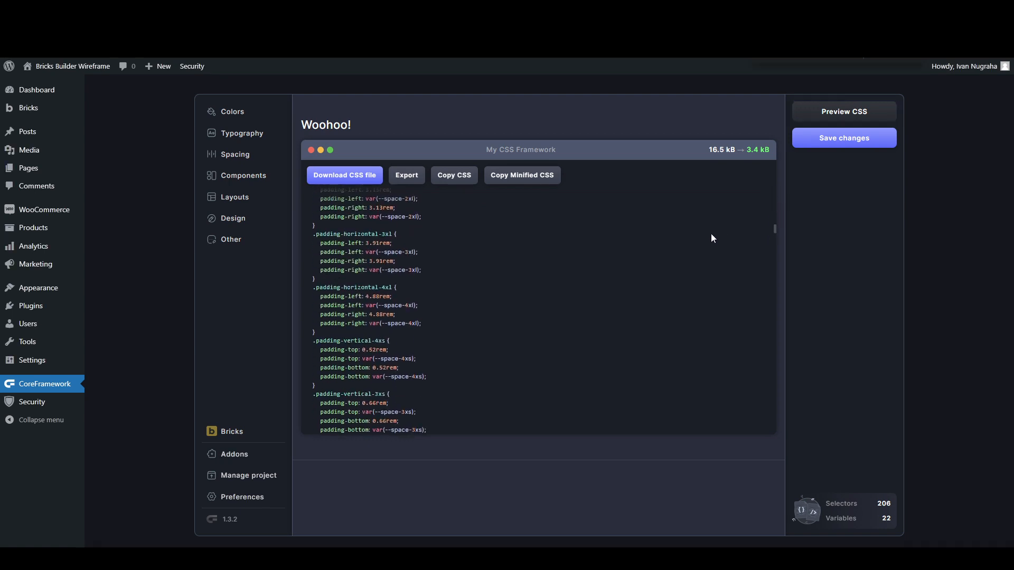
{"action": "type", "text": "text-"}
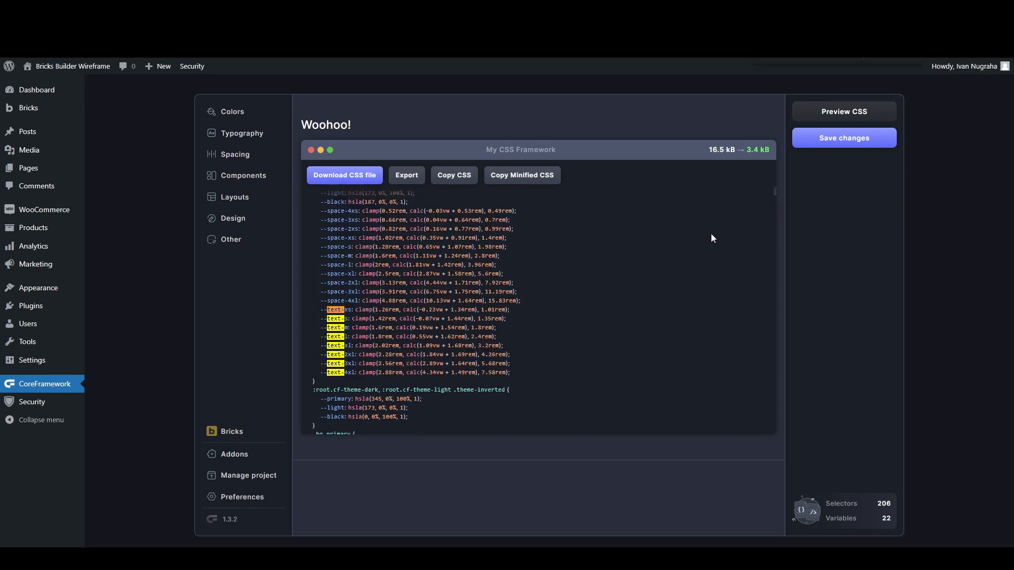
{"action": "type", "text": "b"}
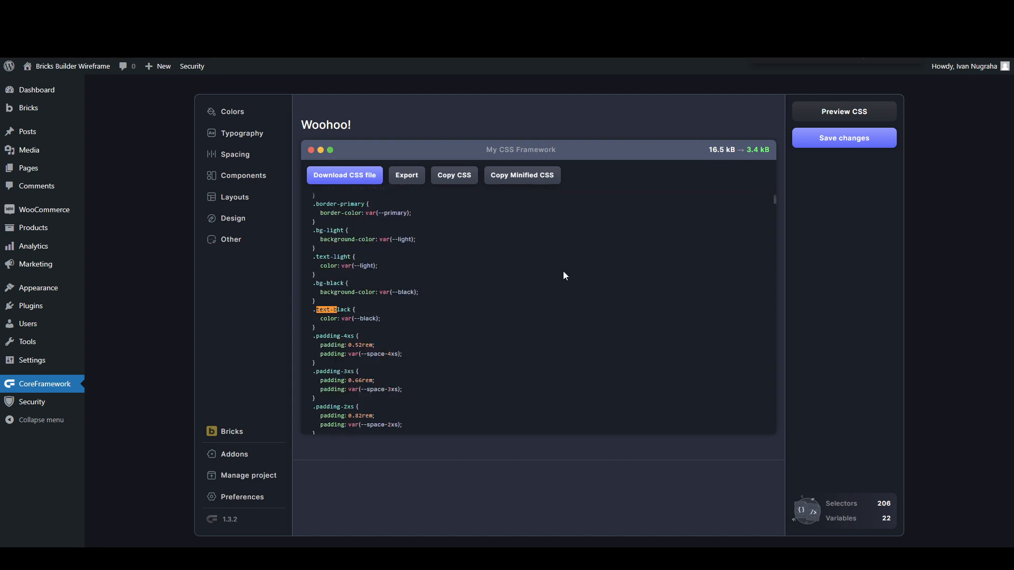
{"action": "scroll", "coordinate": [363, 312], "scroll_direction": "down", "scroll_amount": 1}
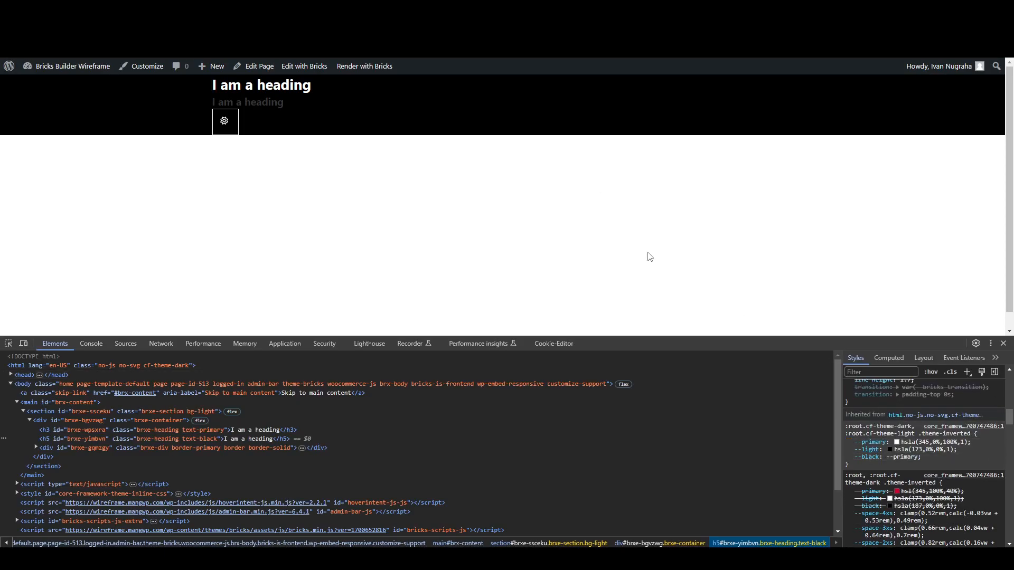
Step: Reload the front-end page, toggle to light theme and back to dark, and inspect the --black variable's dark-theme definition
{"action": "key", "text": "F5"}
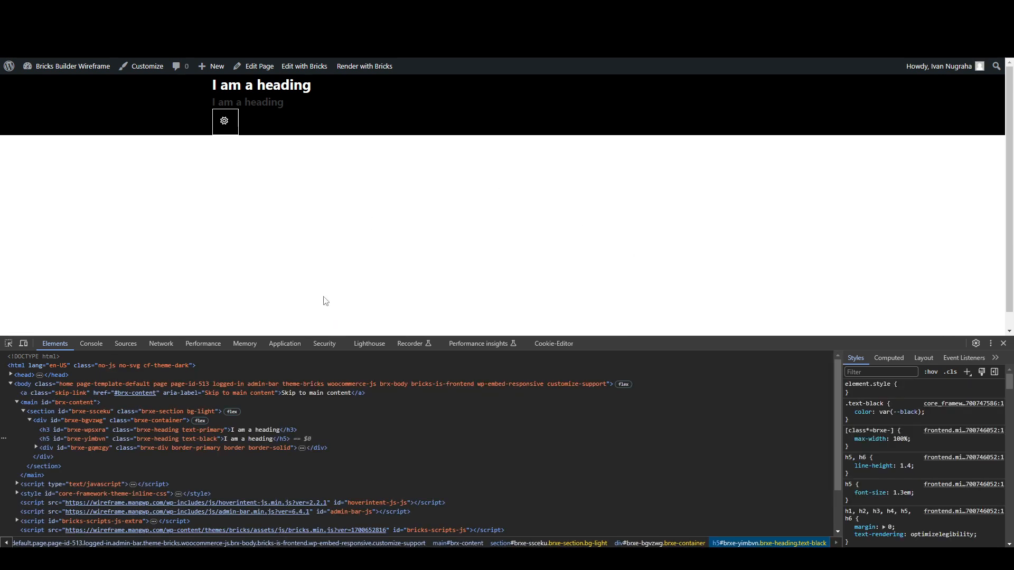
{"action": "left_click", "coordinate": [226, 122]}
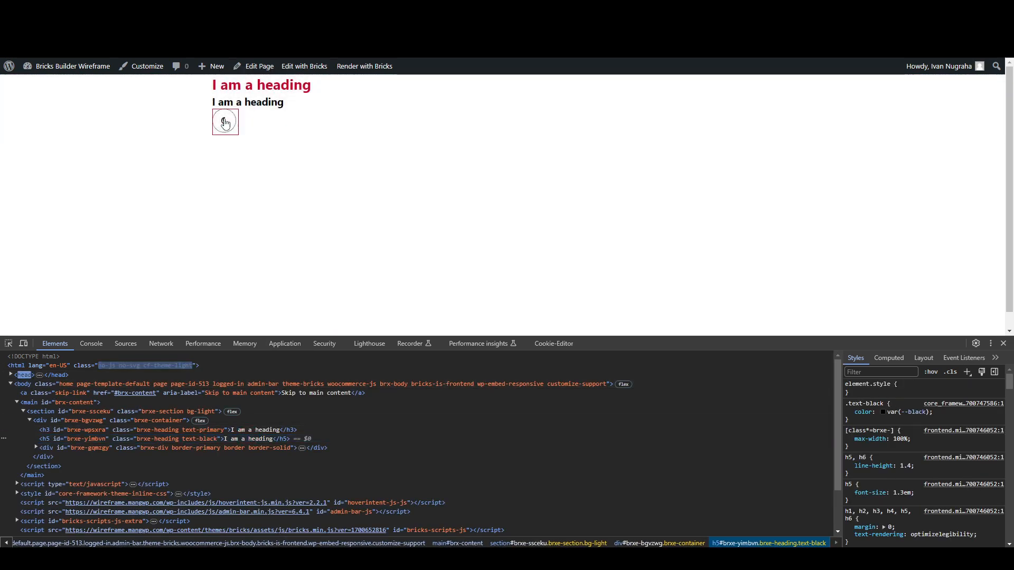
{"action": "left_click", "coordinate": [225, 122]}
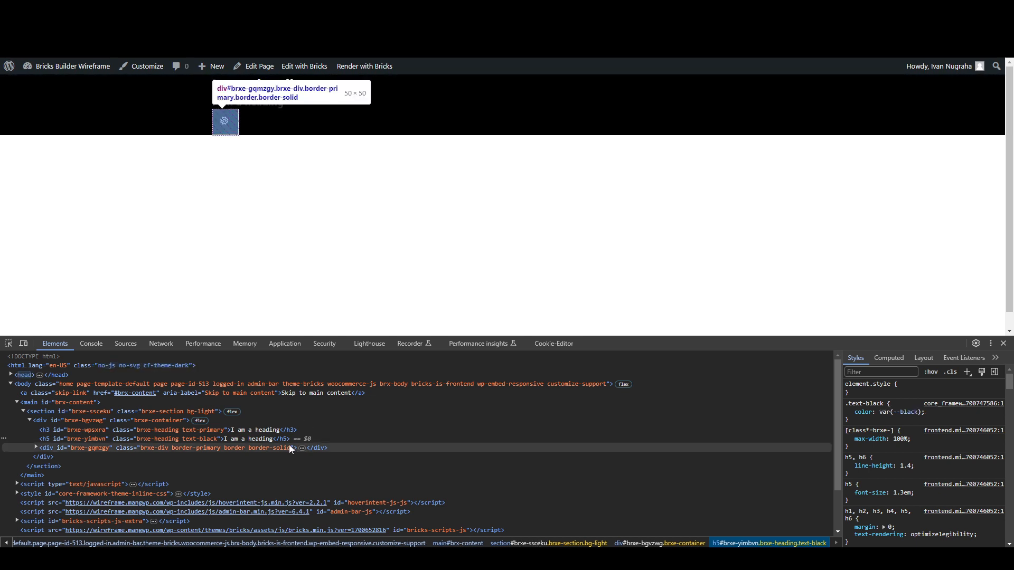
{"action": "left_click", "coordinate": [285, 438]}
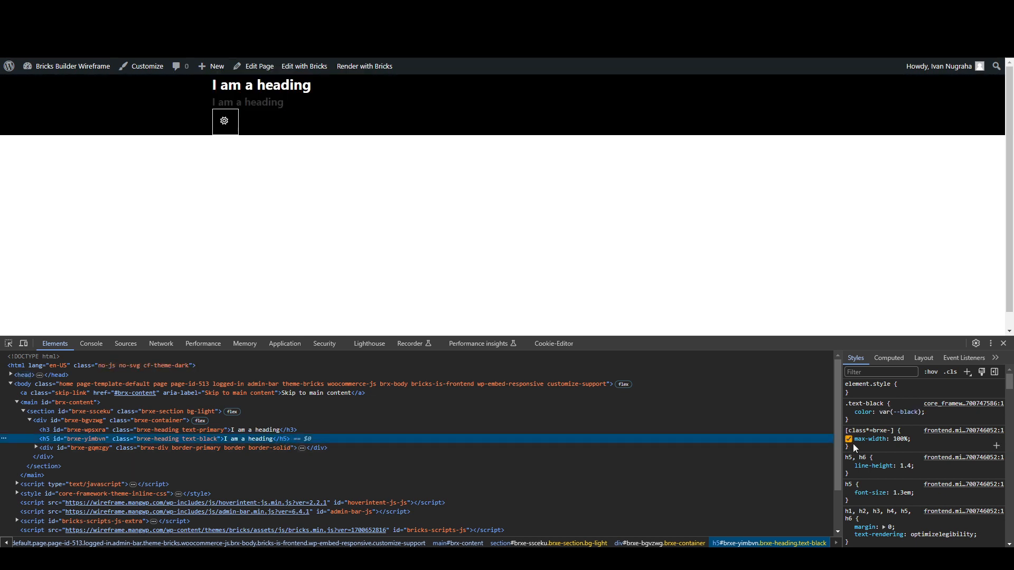
{"action": "left_click", "coordinate": [902, 411]}
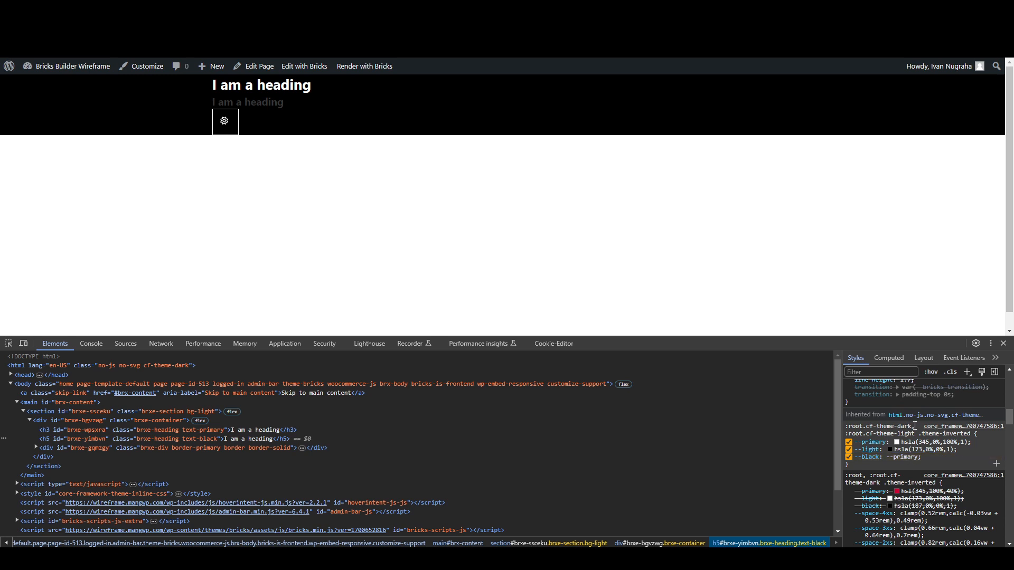
{"action": "left_click", "coordinate": [897, 457]}
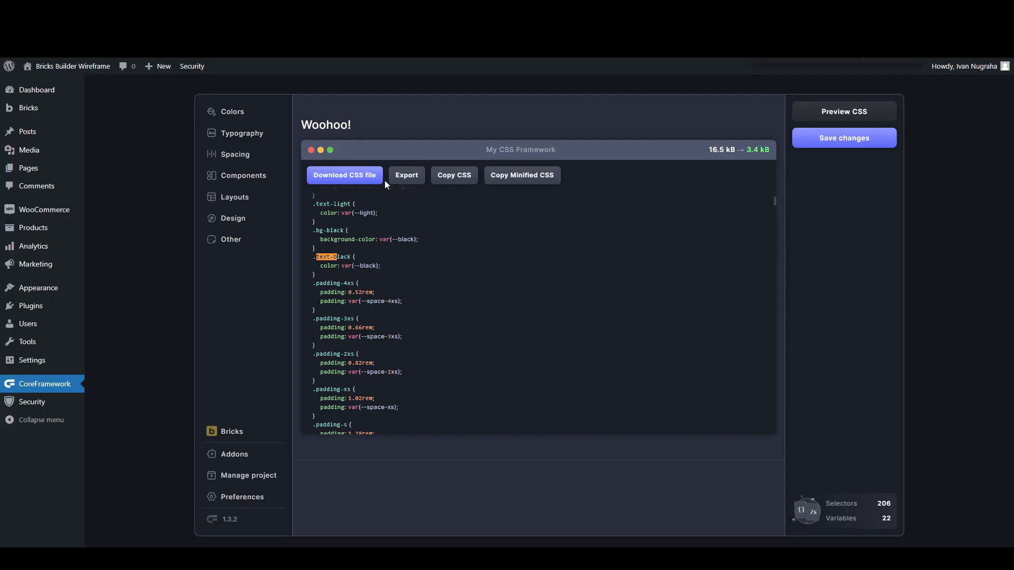
Step: In Core Framework's color settings, switch dark mode off and on again for the Neutral black color
{"action": "left_click", "coordinate": [233, 111]}
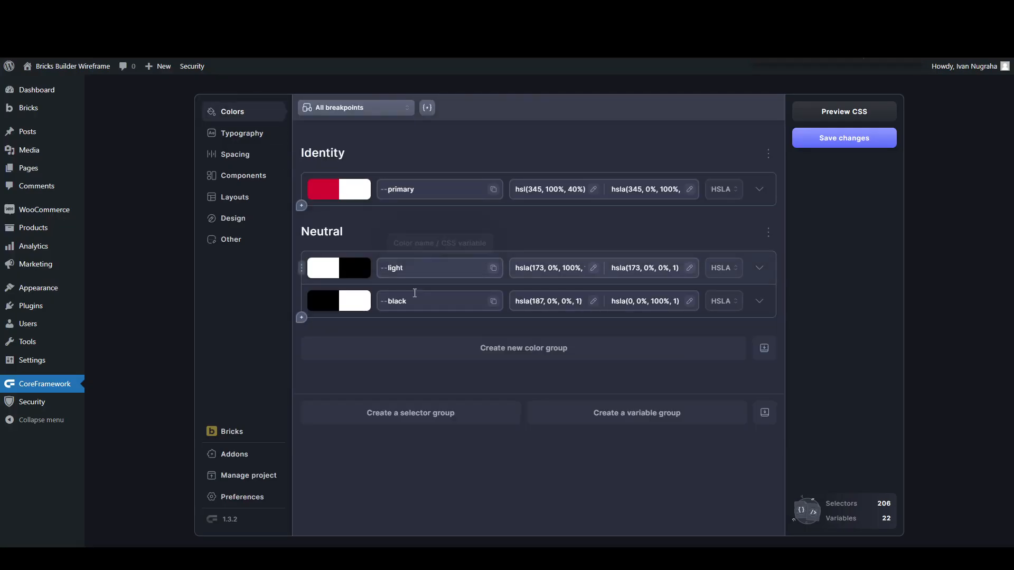
{"action": "left_click", "coordinate": [364, 307]}
{"action": "left_click", "coordinate": [335, 304]}
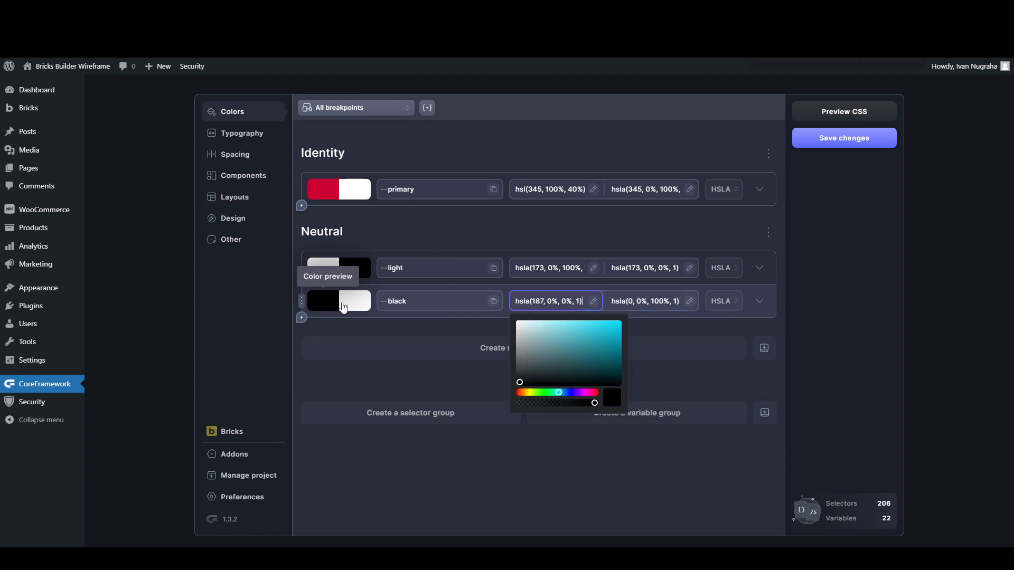
{"action": "left_click", "coordinate": [367, 307]}
{"action": "left_click", "coordinate": [759, 301]}
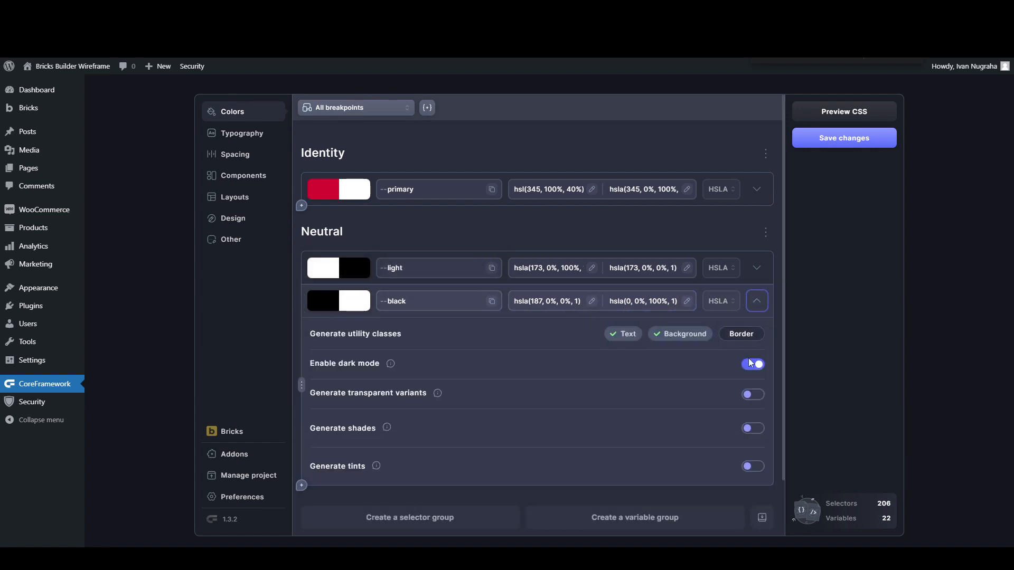
{"action": "left_click", "coordinate": [750, 364]}
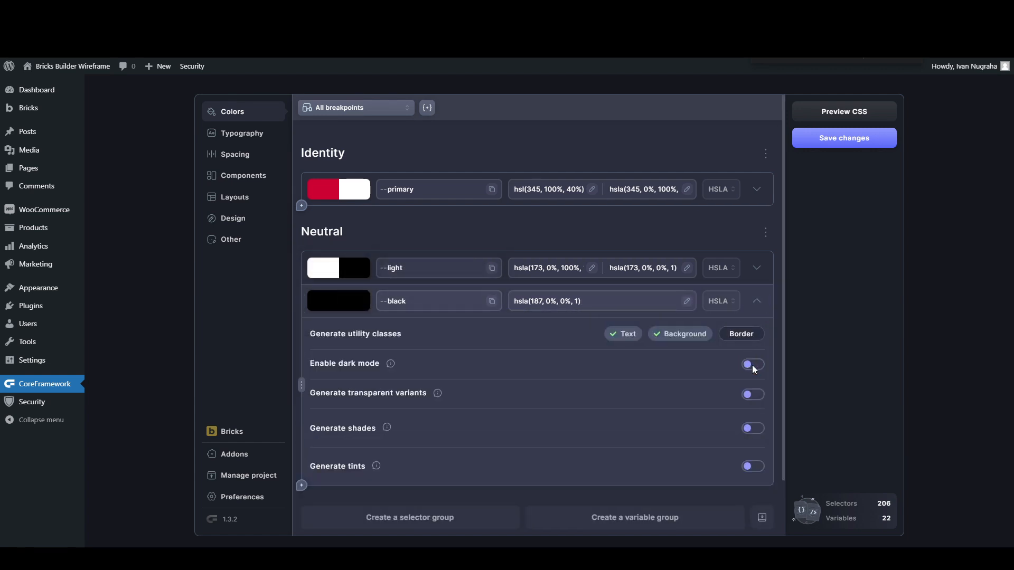
{"action": "left_click", "coordinate": [752, 365]}
Step: Set the dark mode value of the Neutral black color to white, hsla(233, 0%, 100%, 1)
{"action": "left_click", "coordinate": [686, 301]}
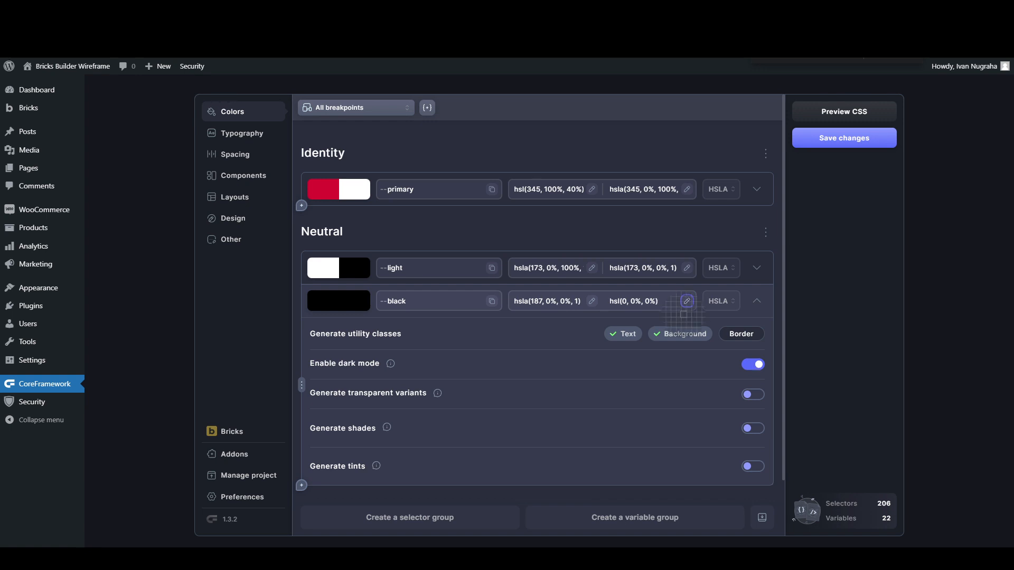
{"action": "left_click", "coordinate": [665, 309]}
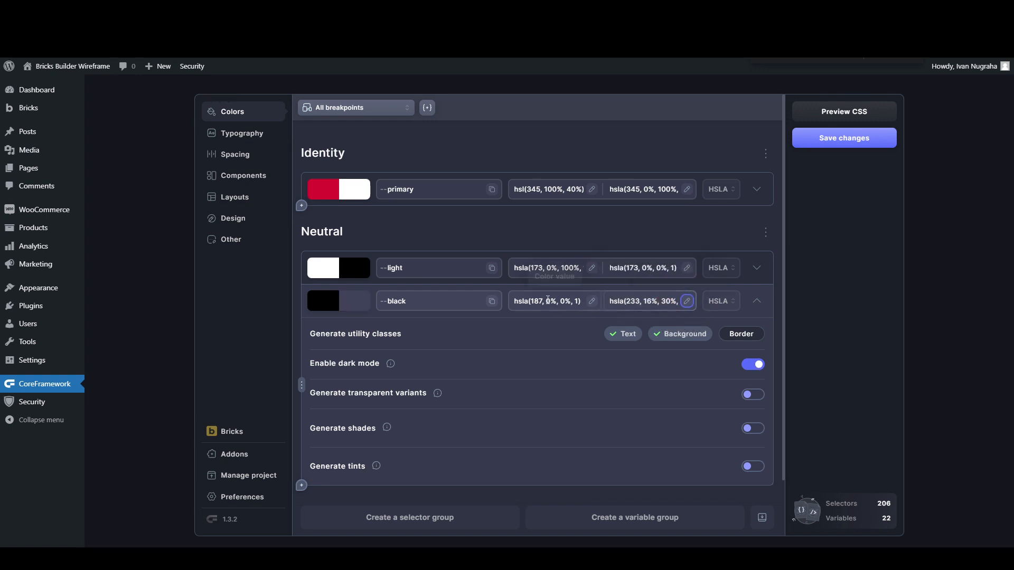
{"action": "left_click", "coordinate": [756, 269]}
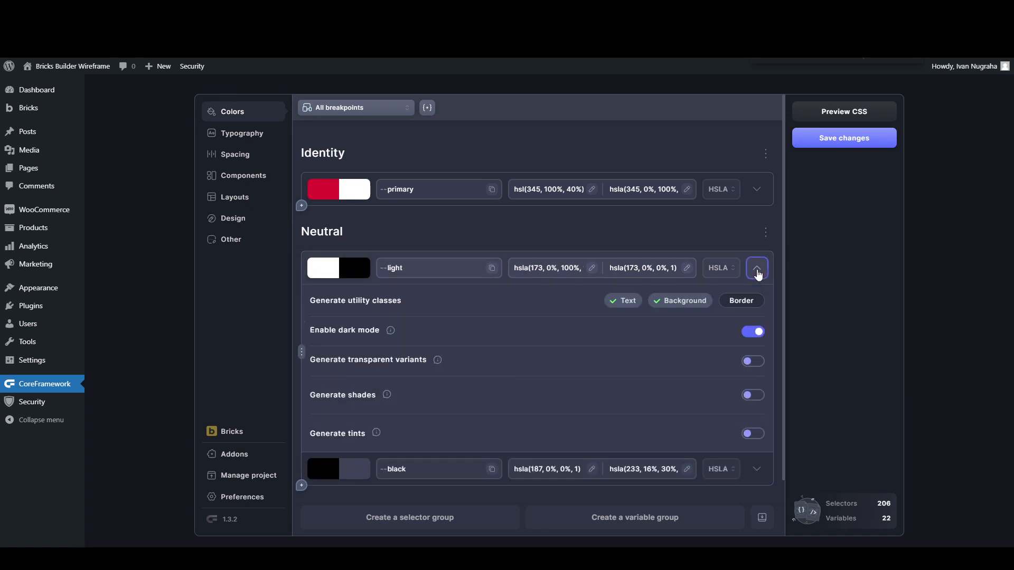
{"action": "left_click", "coordinate": [757, 270]}
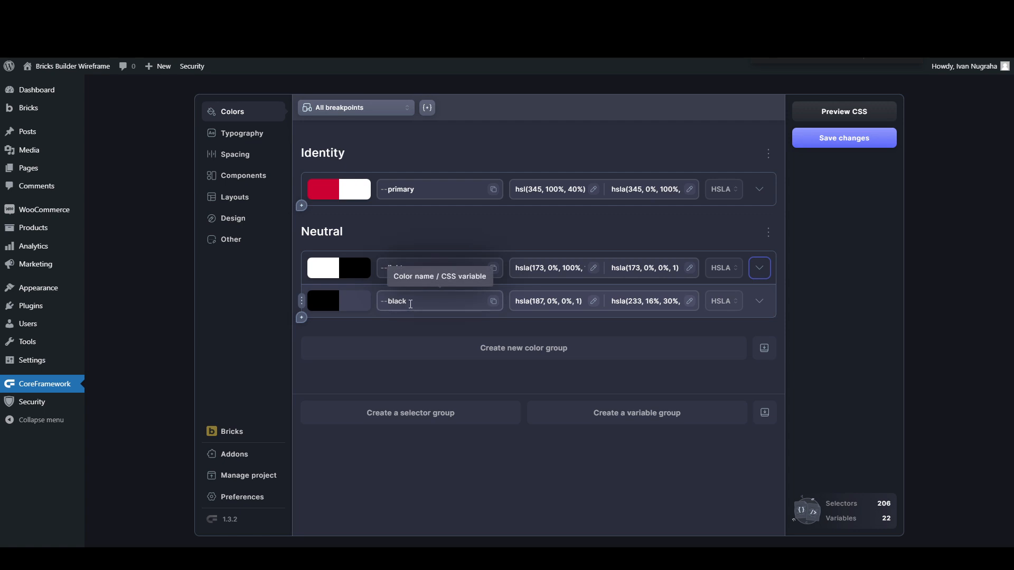
{"action": "left_click", "coordinate": [355, 301]}
{"action": "left_click_drag", "start_coordinate": [616, 326], "coordinate": [600, 316]}
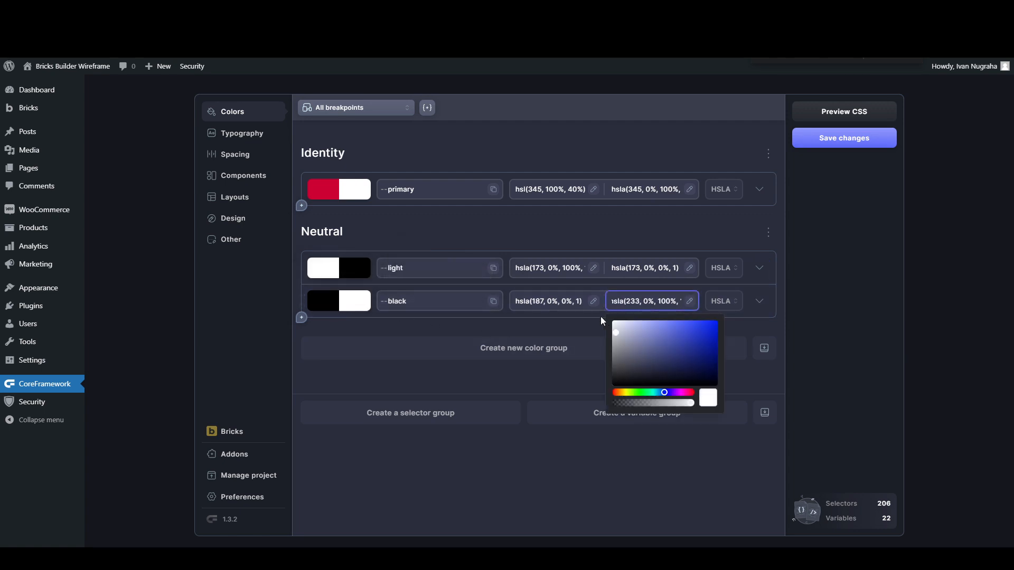
Step: Create a new color group below Neutral and save the color changes
{"action": "left_click", "coordinate": [323, 301]}
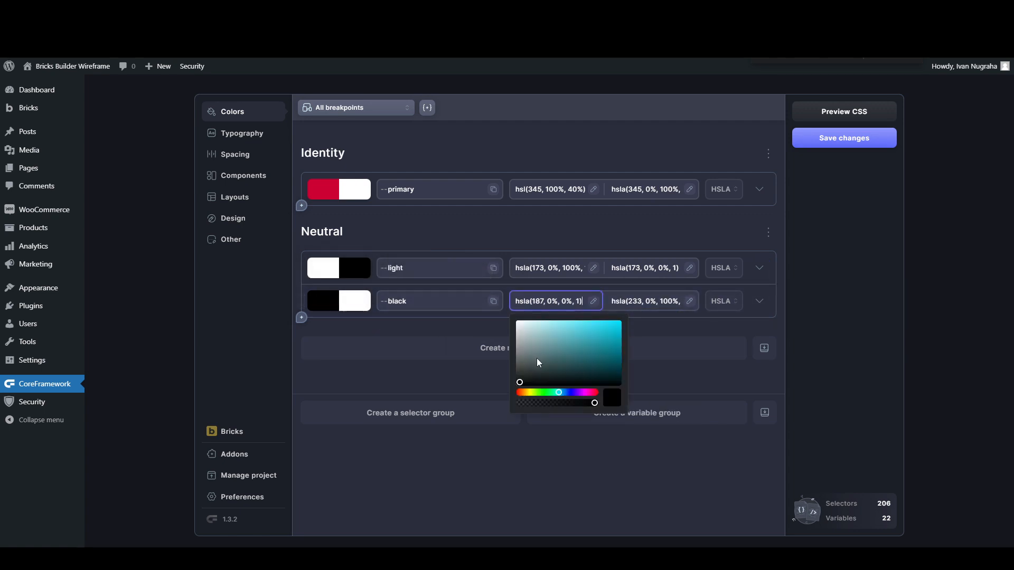
{"action": "left_click", "coordinate": [490, 348]}
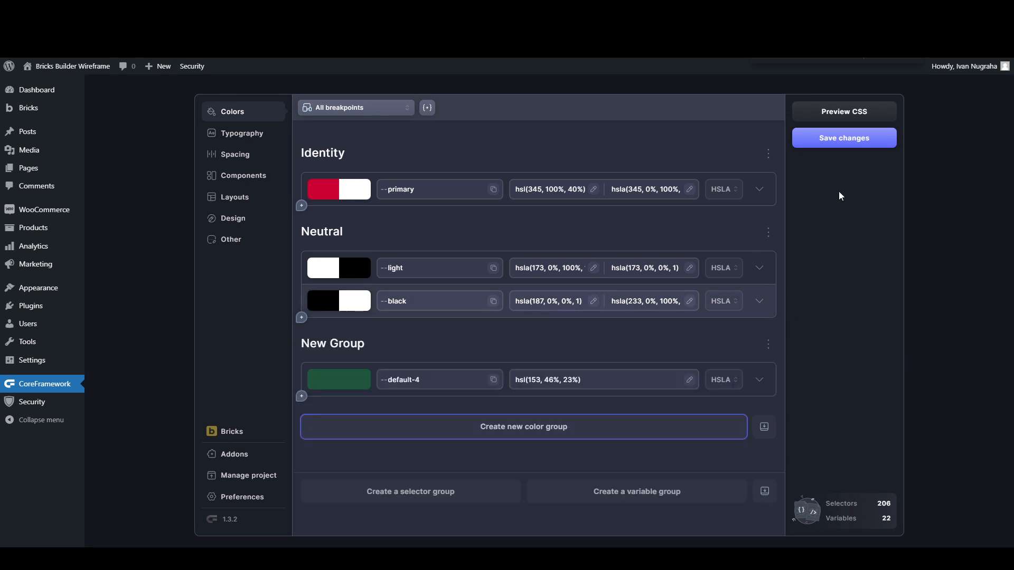
{"action": "left_click", "coordinate": [853, 144]}
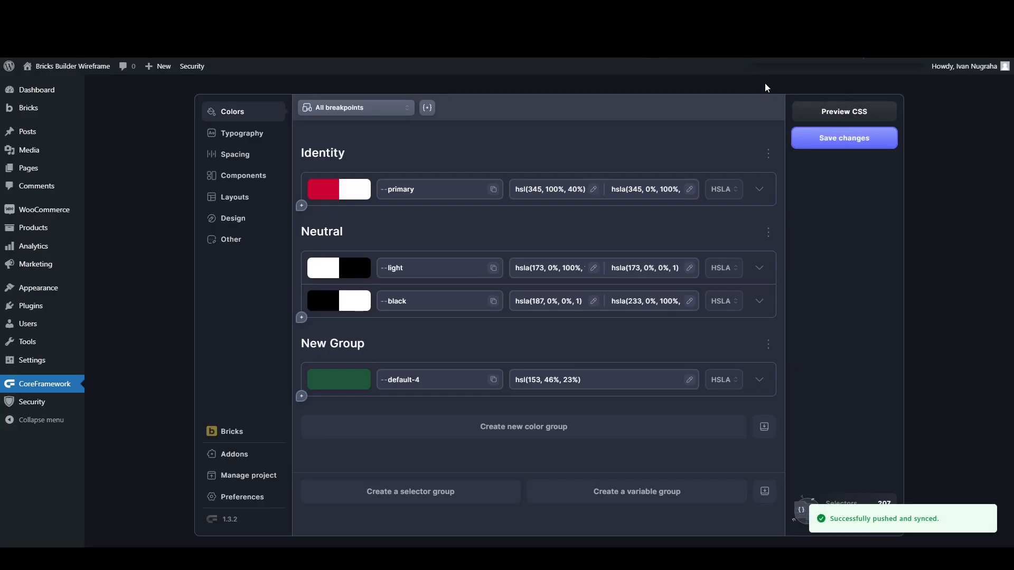
Step: Preview the generated CSS and compare its dark-theme --black value with the definition in the front-end page's developer tools
{"action": "left_click", "coordinate": [800, 112]}
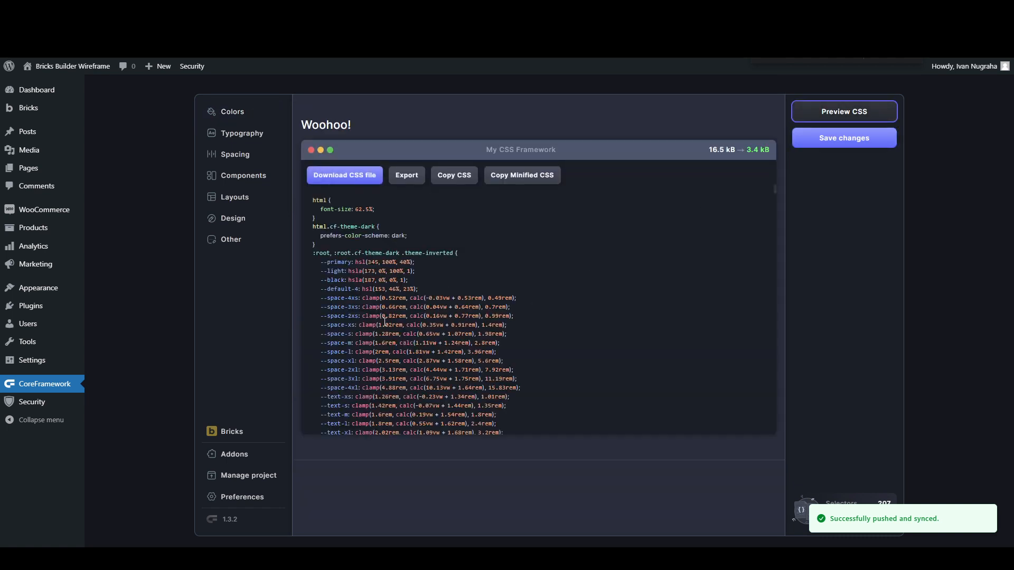
{"action": "left_click_drag", "start_coordinate": [348, 281], "coordinate": [410, 283]}
{"action": "scroll", "coordinate": [401, 312], "scroll_direction": "down", "scroll_amount": 2}
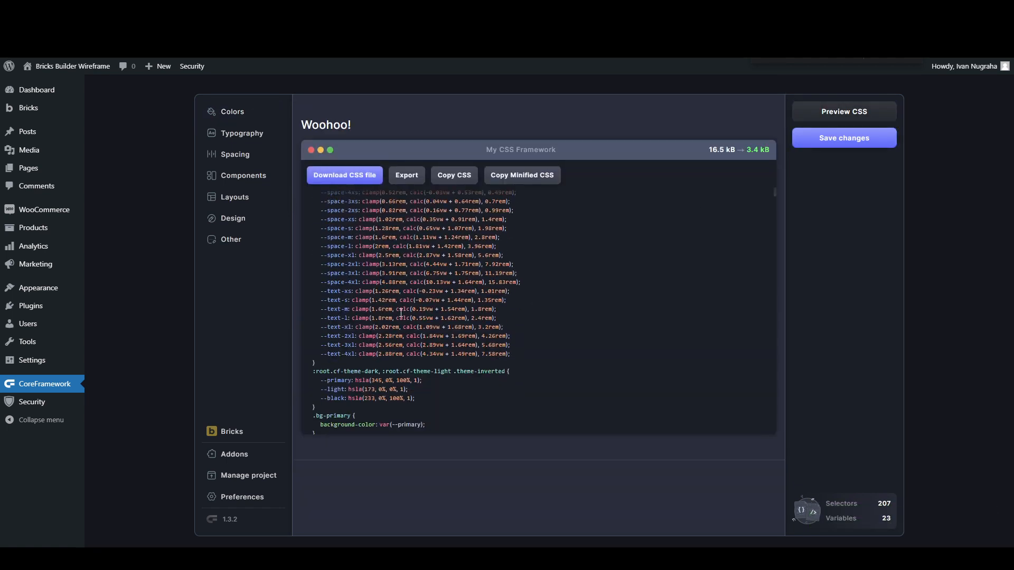
{"action": "left_click_drag", "start_coordinate": [350, 398], "coordinate": [425, 401]}
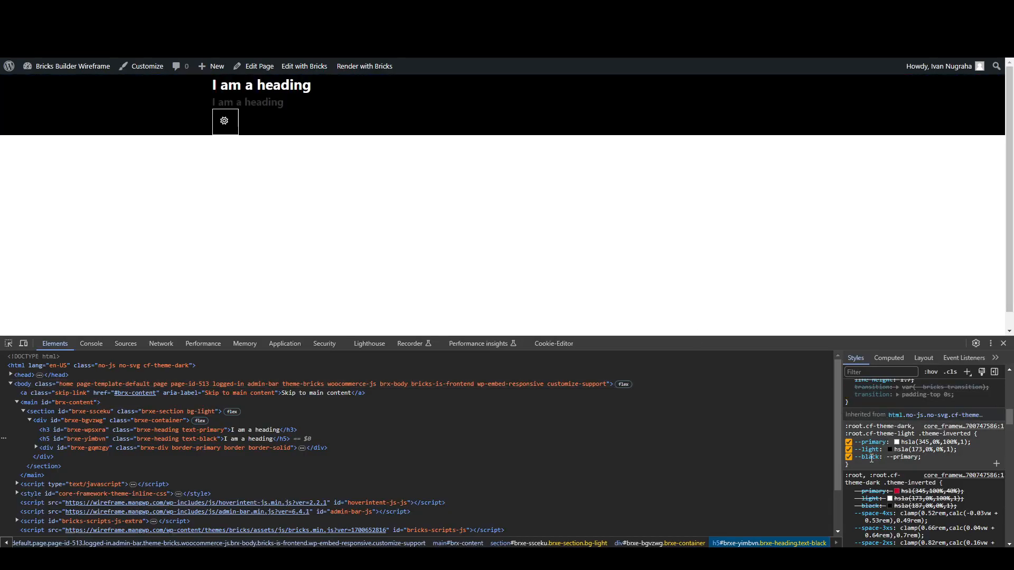
{"action": "left_click", "coordinate": [871, 459]}
{"action": "left_click", "coordinate": [903, 458]}
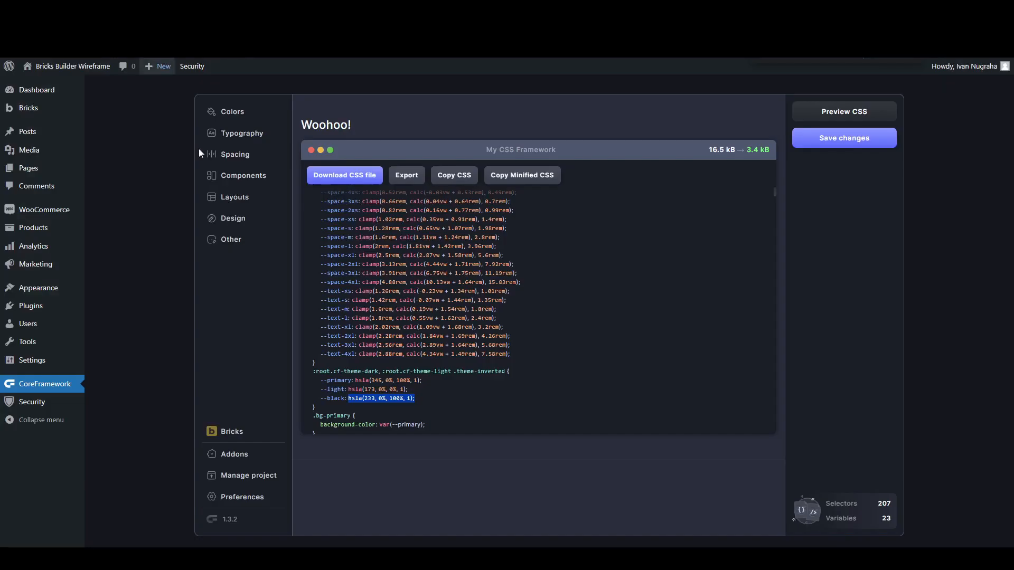
{"action": "left_click_drag", "start_coordinate": [349, 399], "coordinate": [431, 407]}
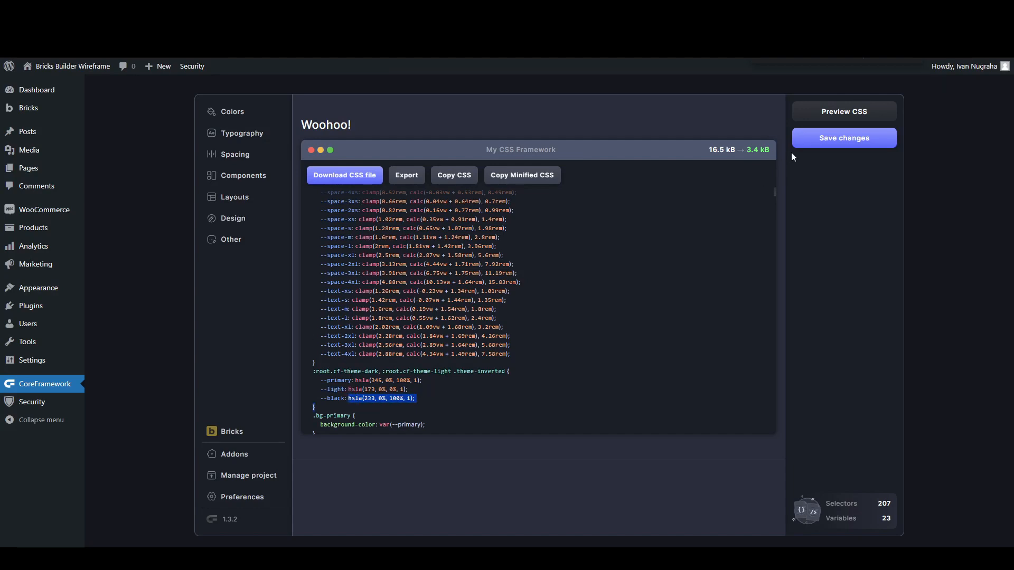
Step: Save the Core Framework changes again and reload the front-end page in dark theme
{"action": "left_click", "coordinate": [808, 140]}
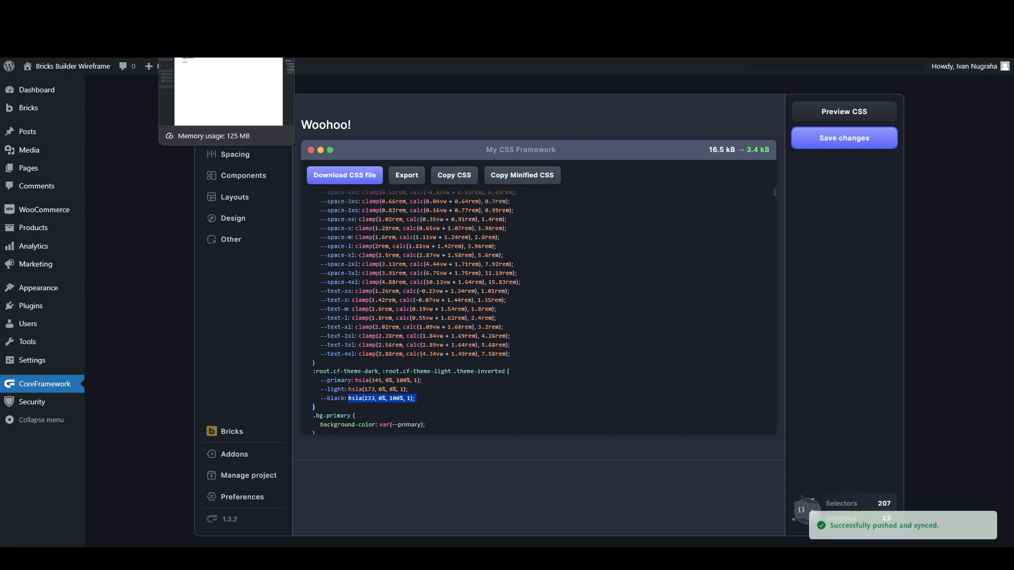
{"action": "left_click", "coordinate": [217, 10]}
{"action": "left_click", "coordinate": [303, 10]}
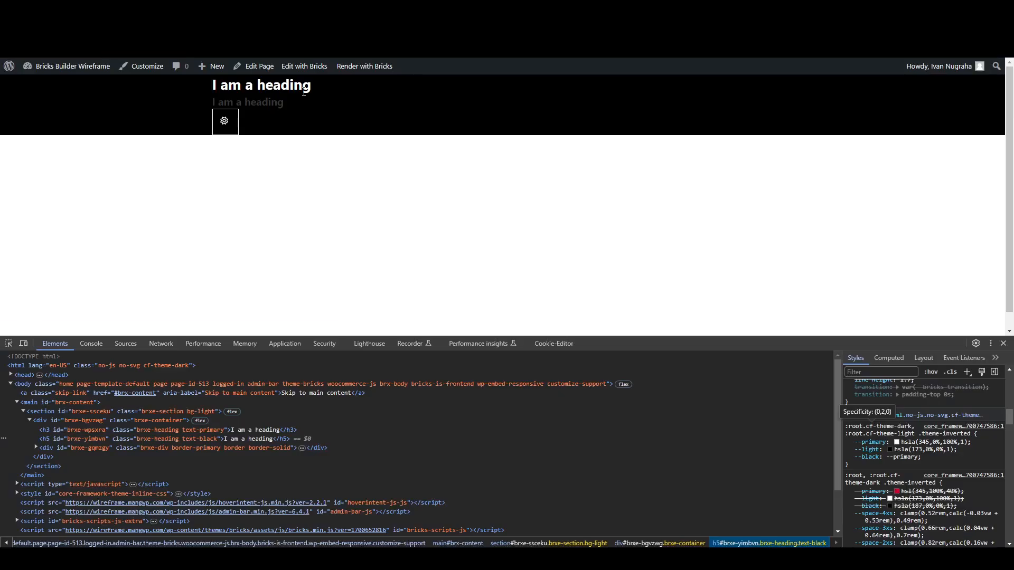
{"action": "key", "text": "F5"}
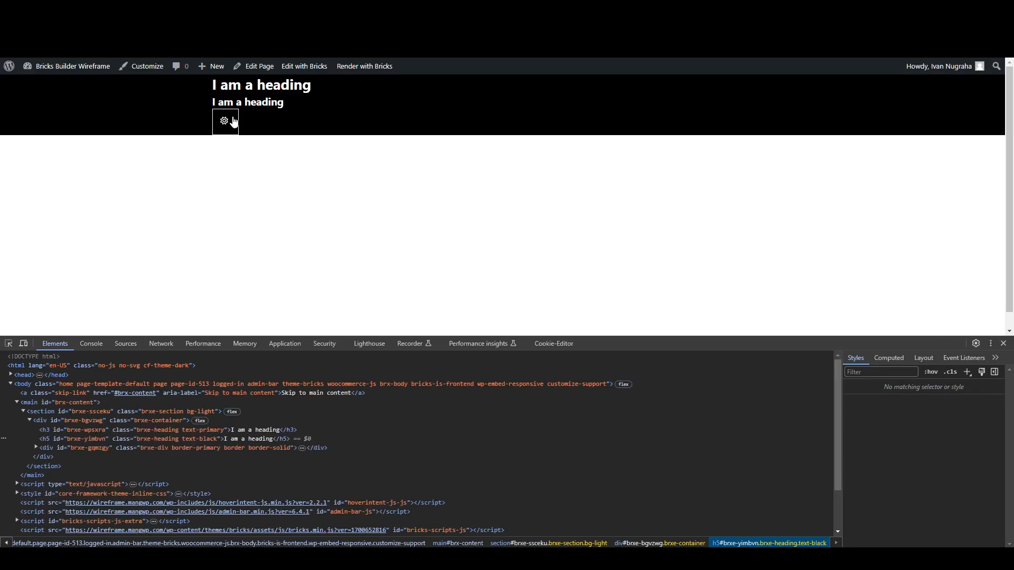
Step: Toggle the front-end page repeatedly between light and dark themes to check both headings' colors
{"action": "left_click", "coordinate": [234, 122]}
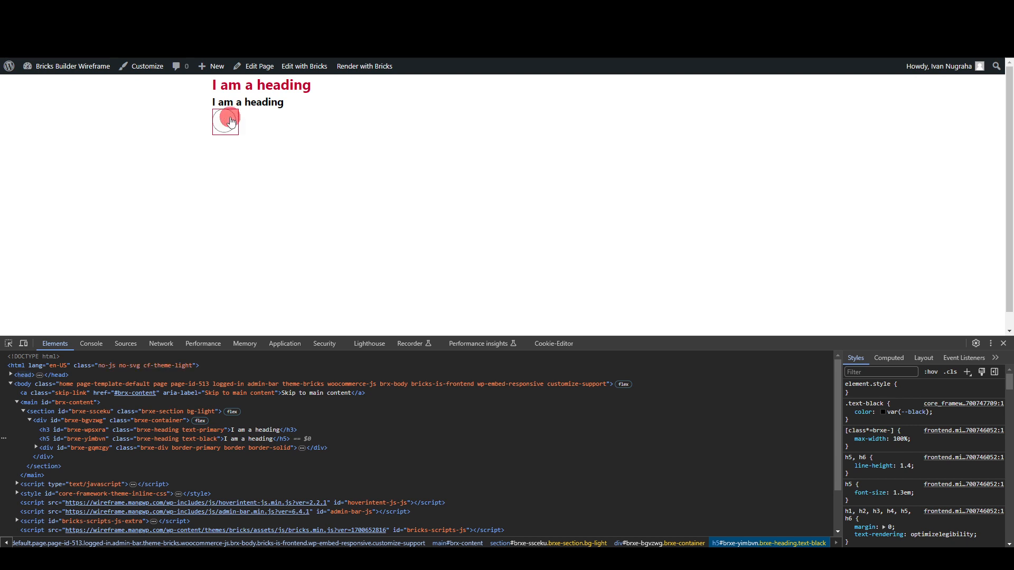
{"action": "left_click", "coordinate": [232, 121]}
{"action": "left_click", "coordinate": [231, 123]}
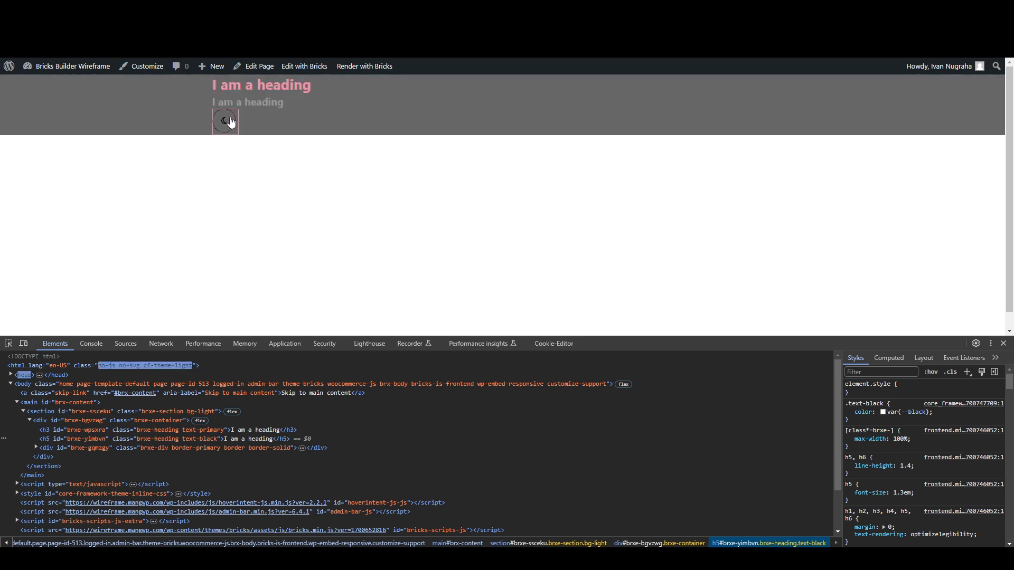
{"action": "left_click", "coordinate": [231, 123]}
{"action": "left_click", "coordinate": [231, 122]}
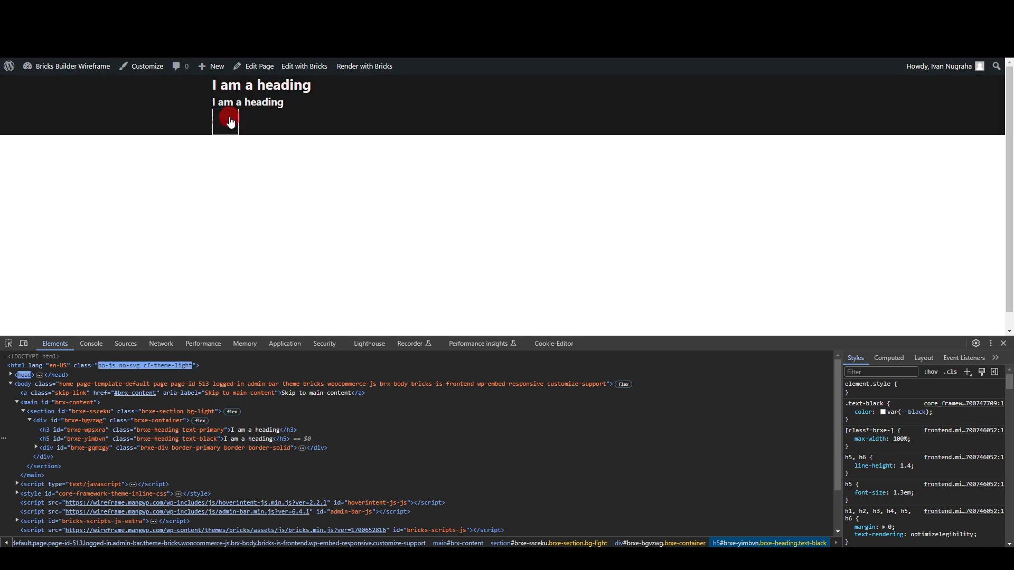
{"action": "left_click", "coordinate": [231, 122]}
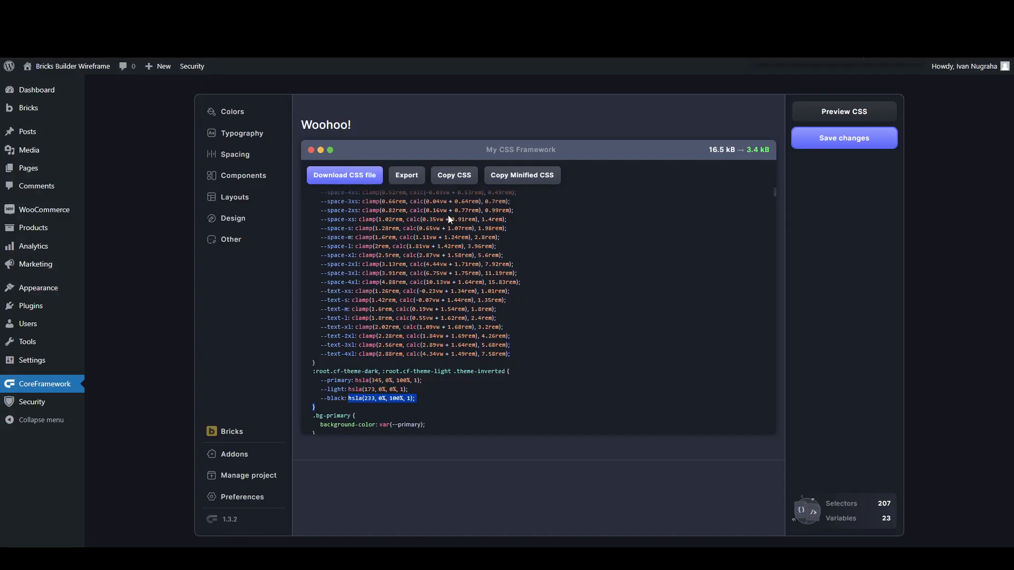
Step: Review the primary color's variant options in Core Framework and inspect the --primary variable in the generated CSS preview
{"action": "left_click", "coordinate": [246, 116]}
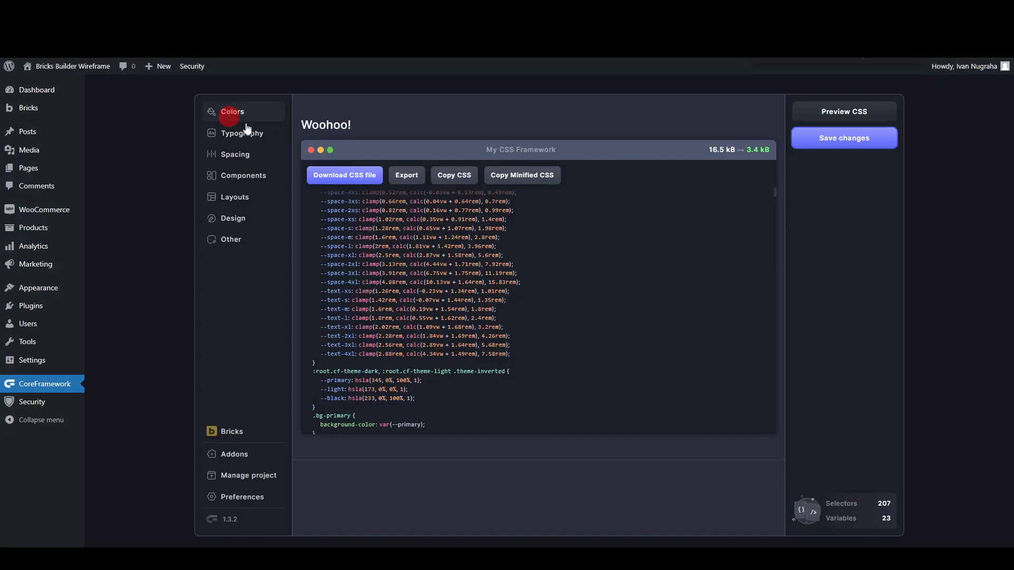
{"action": "left_click", "coordinate": [756, 190]}
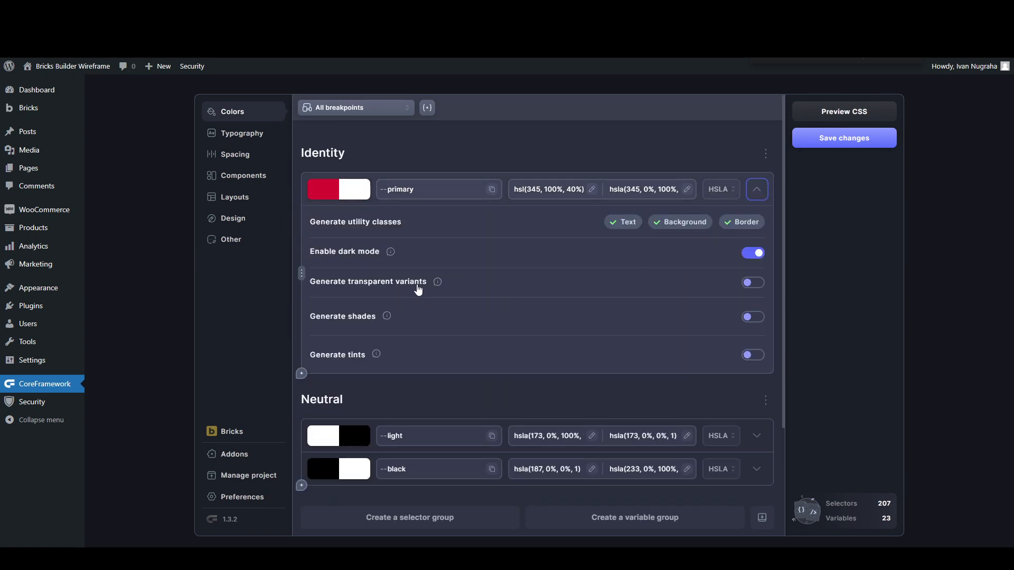
{"action": "mouse_move", "coordinate": [437, 283]}
{"action": "left_click", "coordinate": [822, 119]}
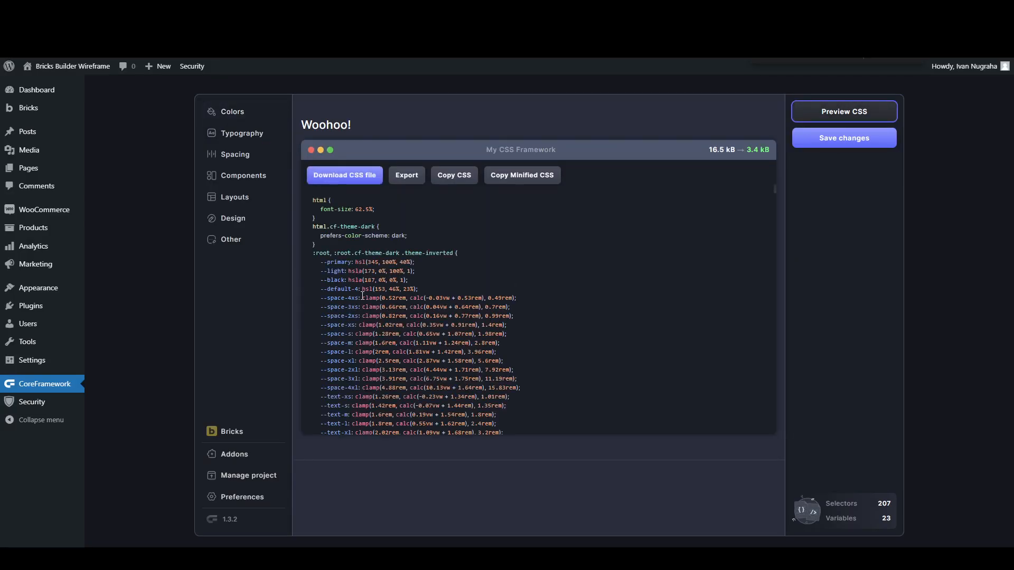
{"action": "left_click_drag", "start_coordinate": [321, 262], "coordinate": [421, 269]}
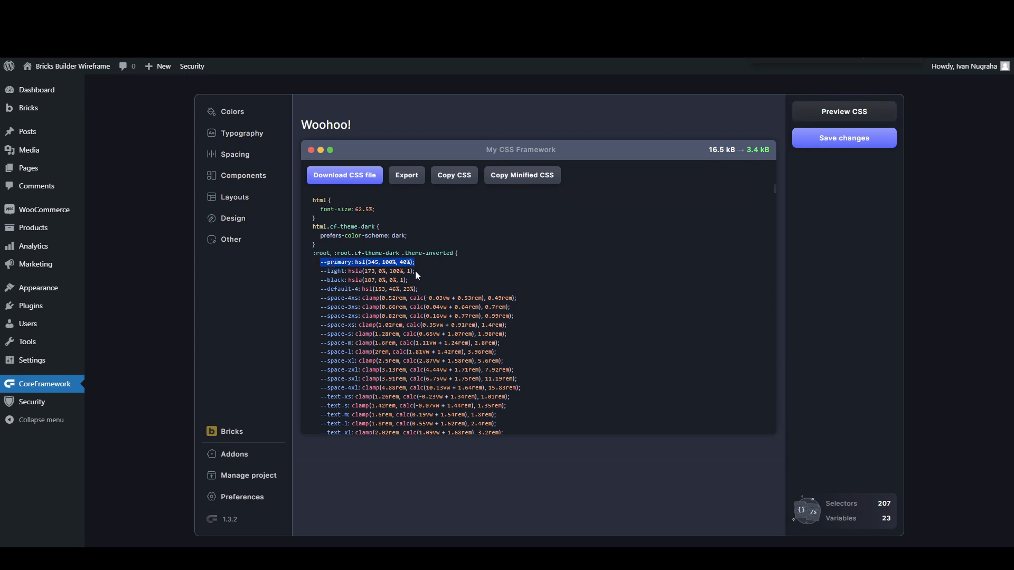
Step: Enable transparent variants for the Identity primary color and save the changes
{"action": "left_click", "coordinate": [237, 114]}
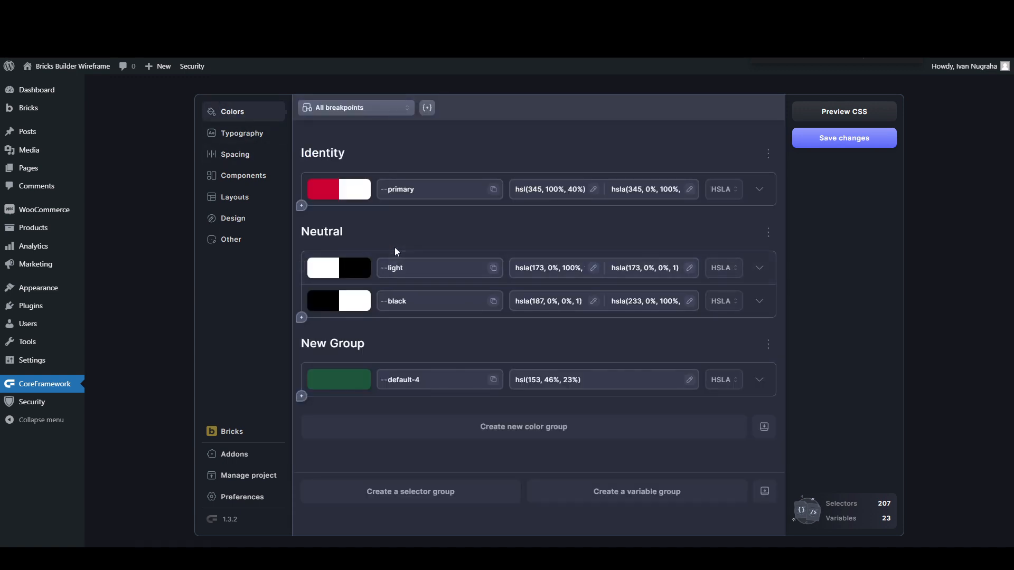
{"action": "left_click", "coordinate": [760, 189]}
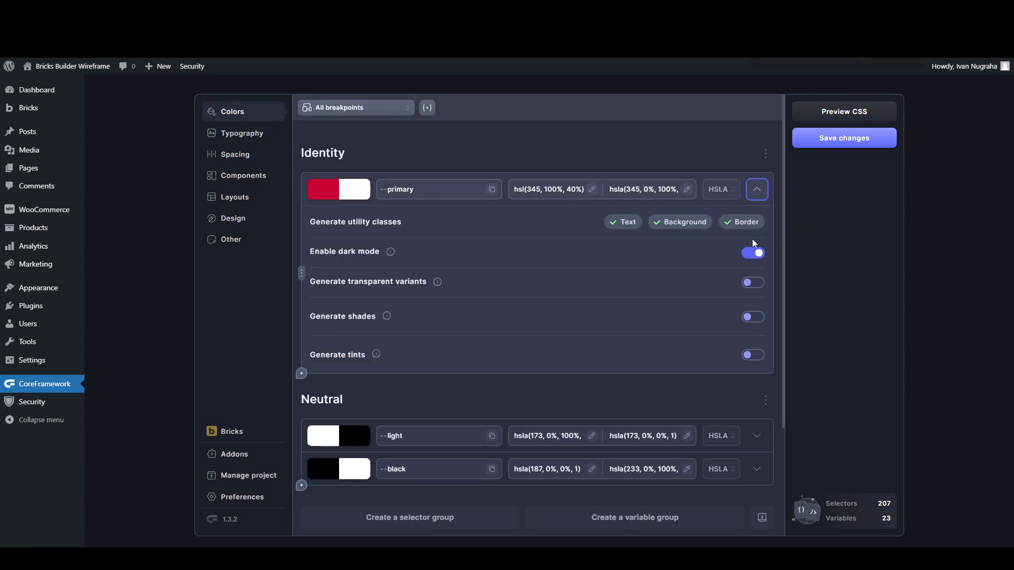
{"action": "left_click", "coordinate": [753, 282]}
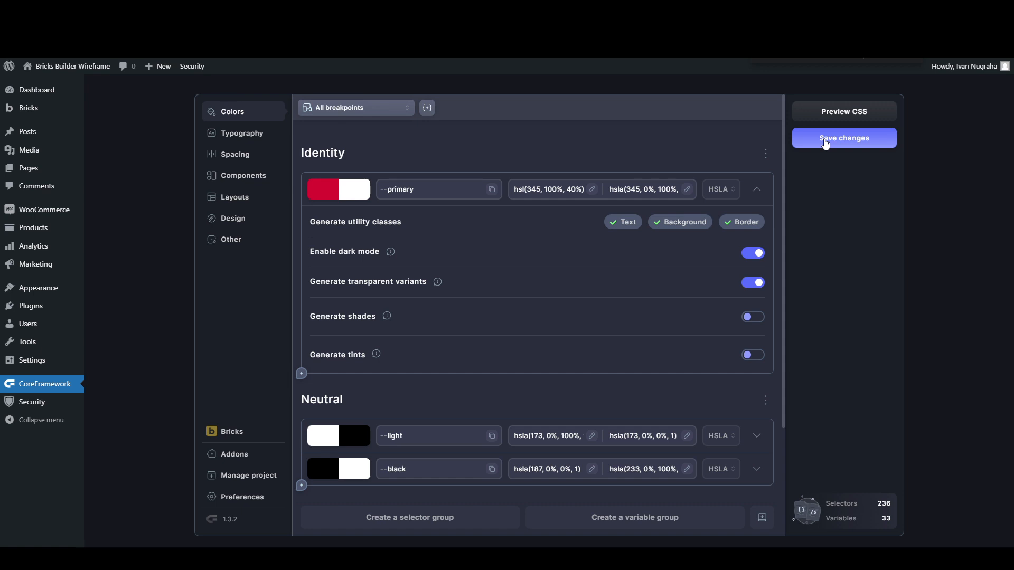
{"action": "left_click", "coordinate": [826, 142]}
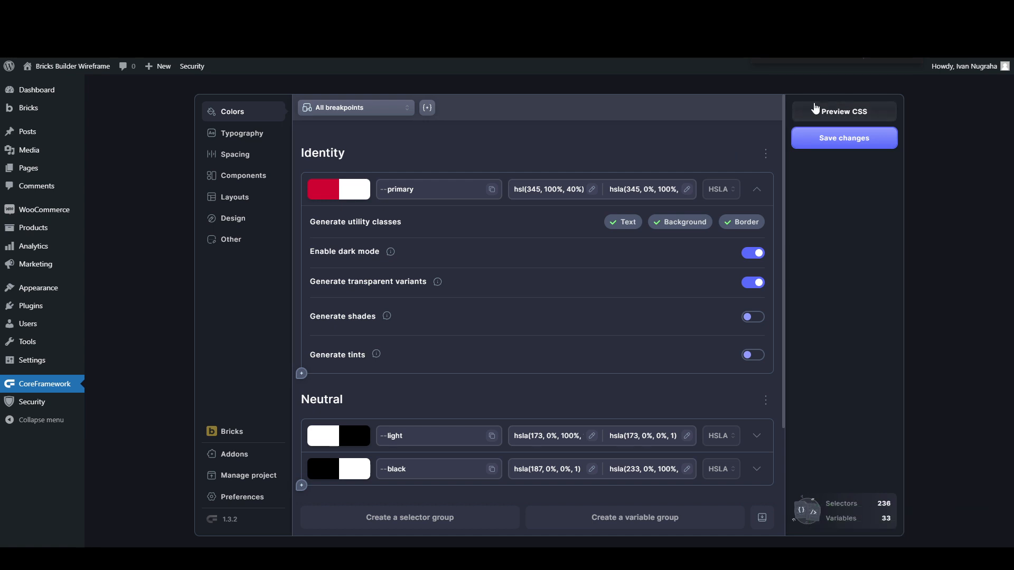
Step: Preview the generated CSS and compare the base --primary variable with its transparent variants from --primary-5 to --primary-90
{"action": "left_click", "coordinate": [818, 114]}
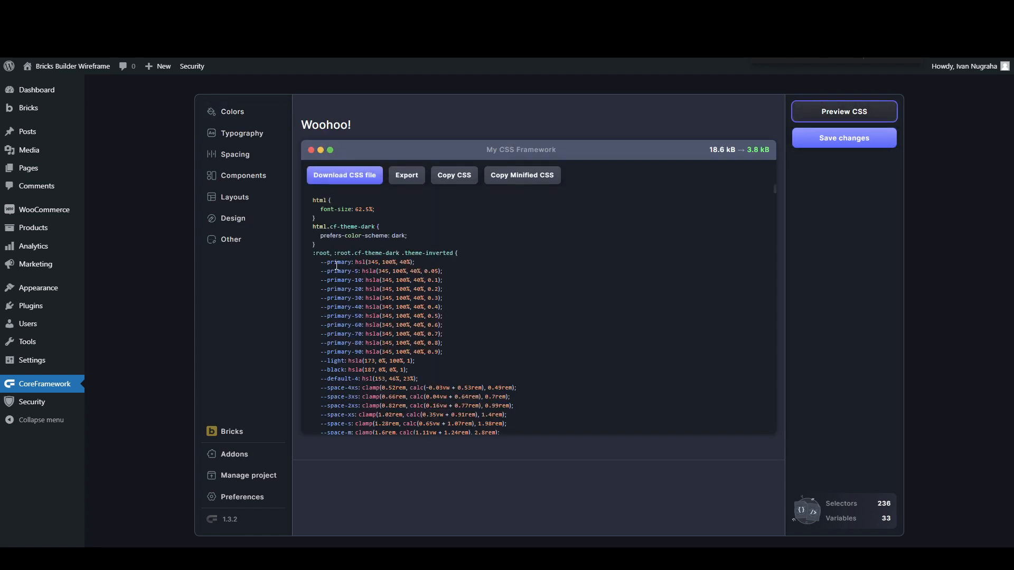
{"action": "left_click_drag", "start_coordinate": [319, 262], "coordinate": [418, 262]}
{"action": "left_click", "coordinate": [355, 267]}
{"action": "left_click_drag", "start_coordinate": [319, 272], "coordinate": [359, 271]}
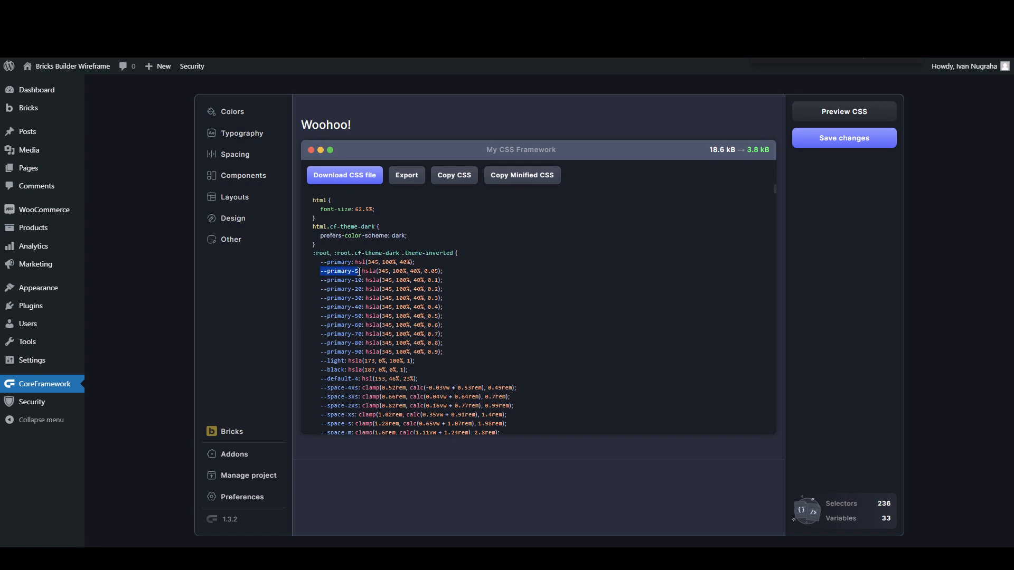
{"action": "left_click", "coordinate": [410, 273]}
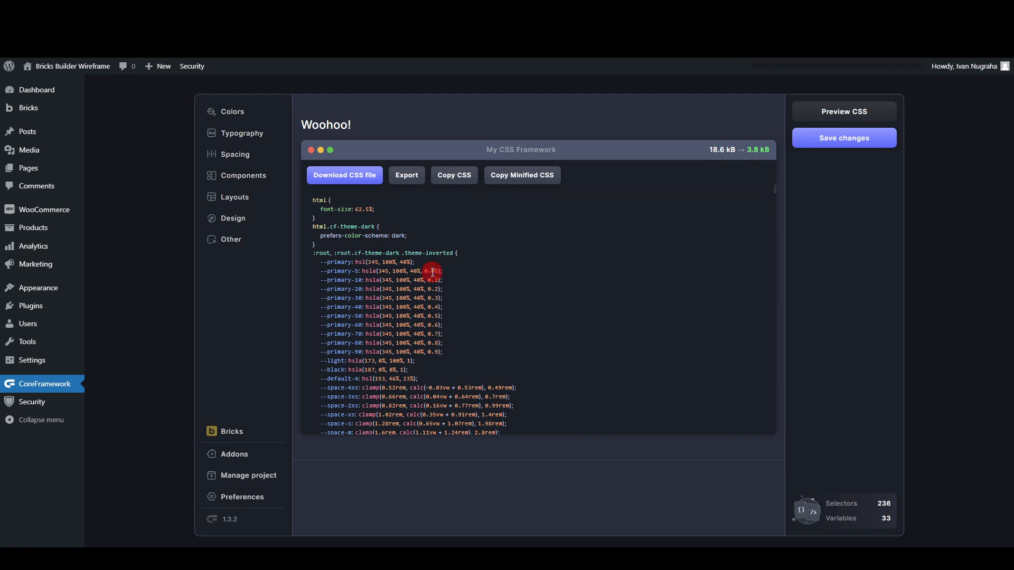
{"action": "left_click_drag", "start_coordinate": [321, 271], "coordinate": [445, 351]}
{"action": "left_click", "coordinate": [444, 351]}
{"action": "left_click_drag", "start_coordinate": [360, 352], "coordinate": [355, 351]}
{"action": "left_click_drag", "start_coordinate": [321, 263], "coordinate": [416, 262]}
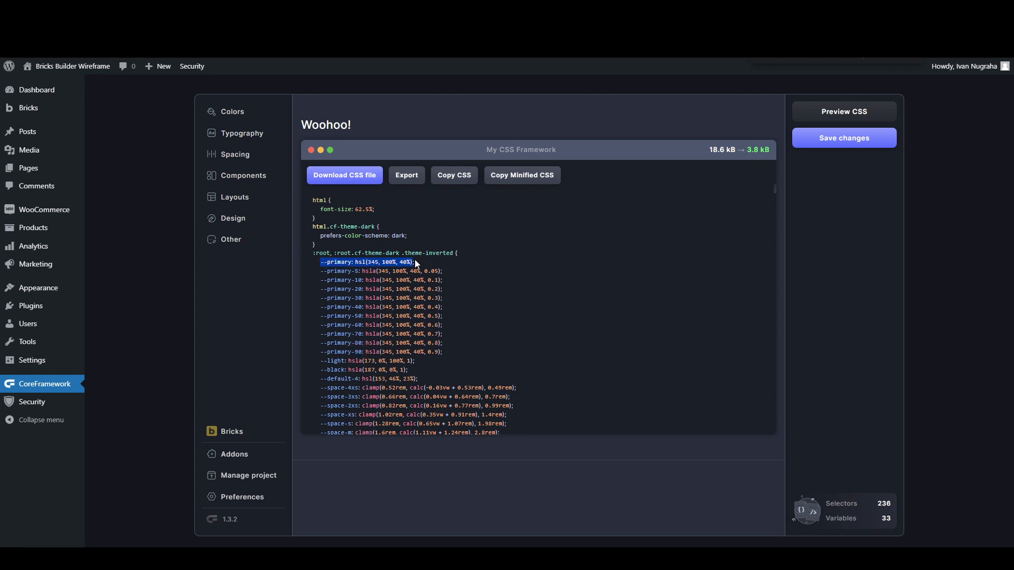
{"action": "left_click", "coordinate": [367, 348]}
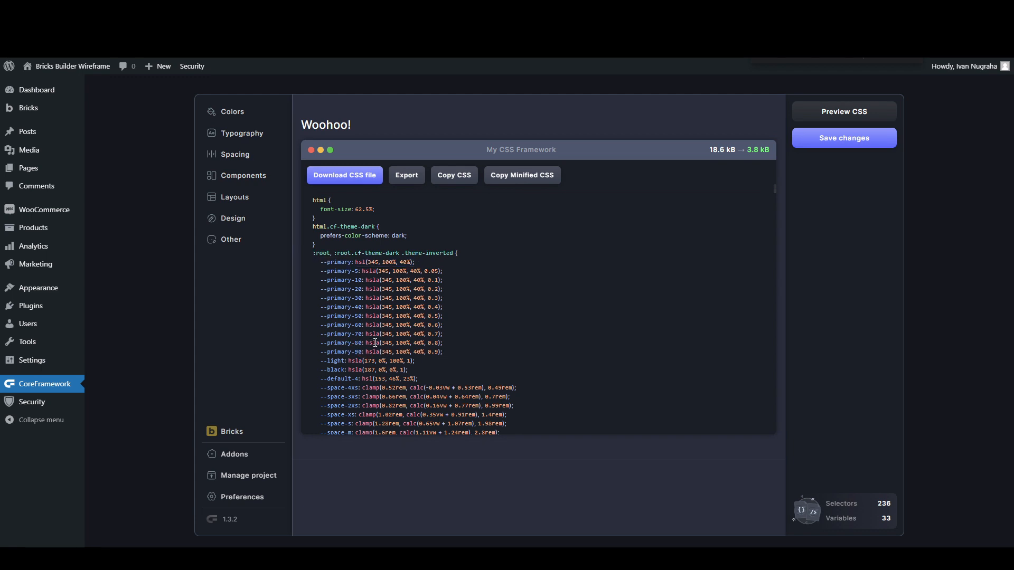
Step: Examine the generated bg-primary utility classes and trace bg-primary-5 back to the --primary-5 variable in the CSS preview
{"action": "scroll", "coordinate": [375, 342], "scroll_direction": "down", "scroll_amount": 1}
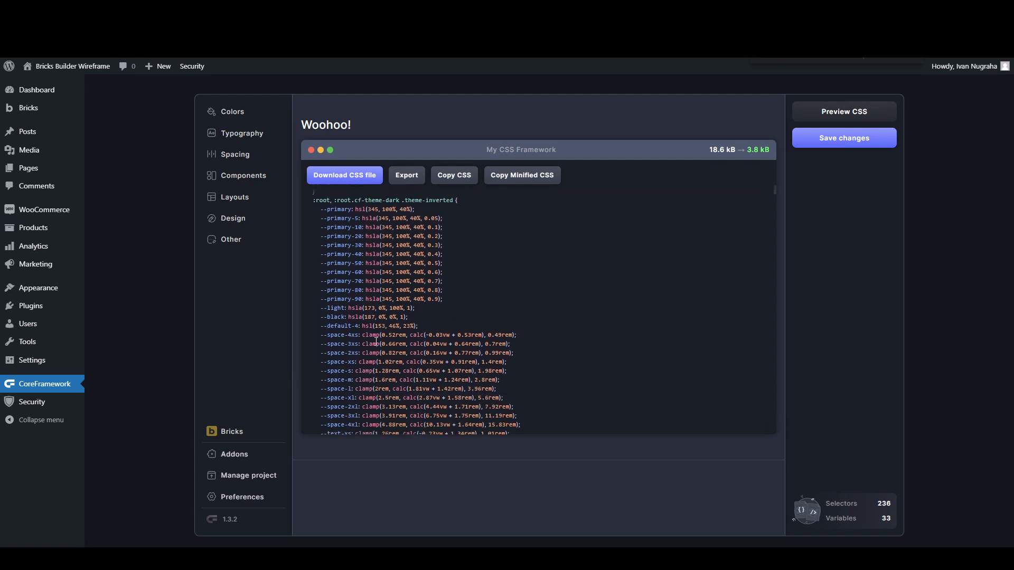
{"action": "scroll", "coordinate": [378, 307], "scroll_direction": "up", "scroll_amount": 1}
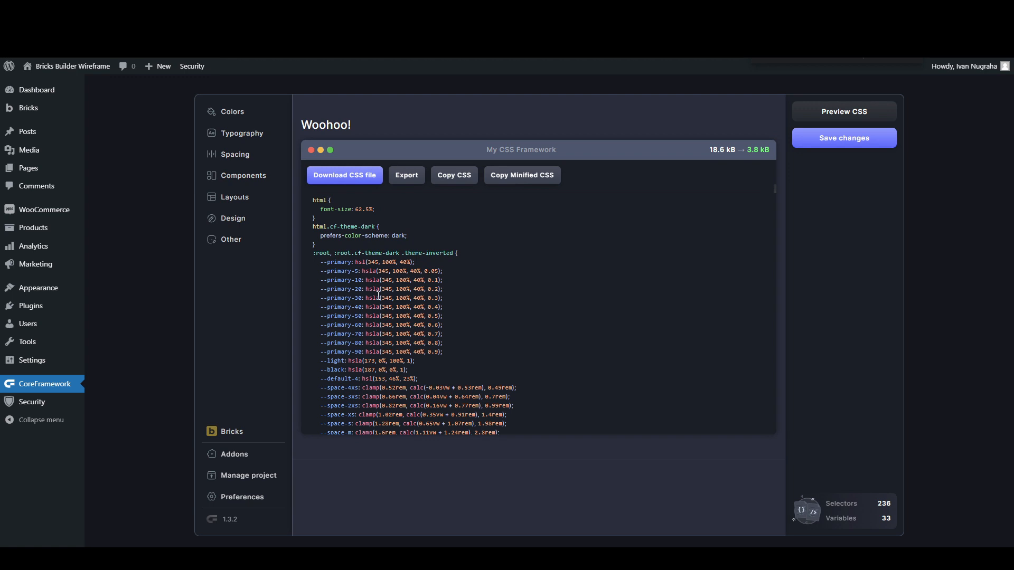
{"action": "scroll", "coordinate": [378, 296], "scroll_direction": "down", "scroll_amount": 10}
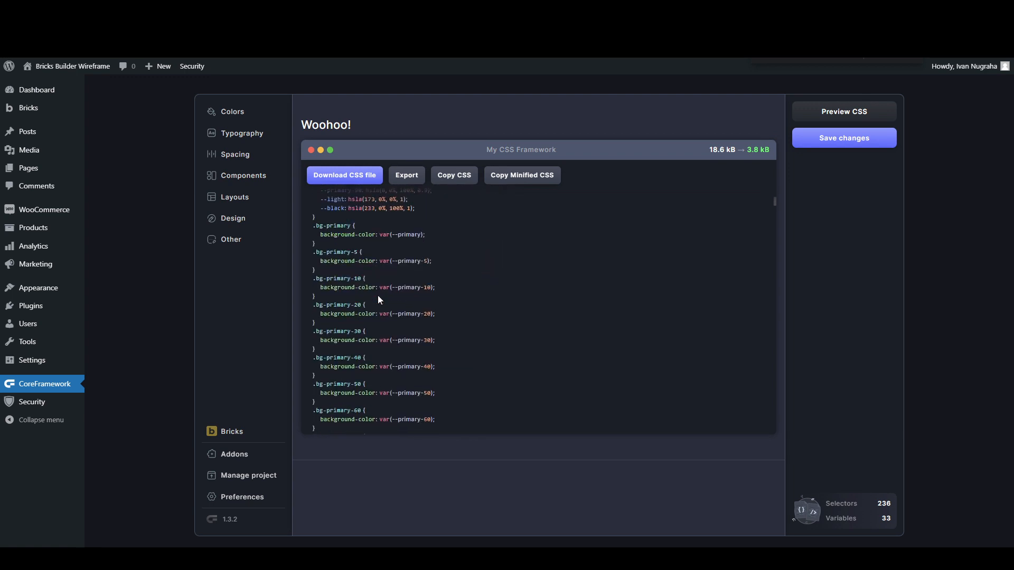
{"action": "scroll", "coordinate": [378, 300], "scroll_direction": "down", "scroll_amount": 2}
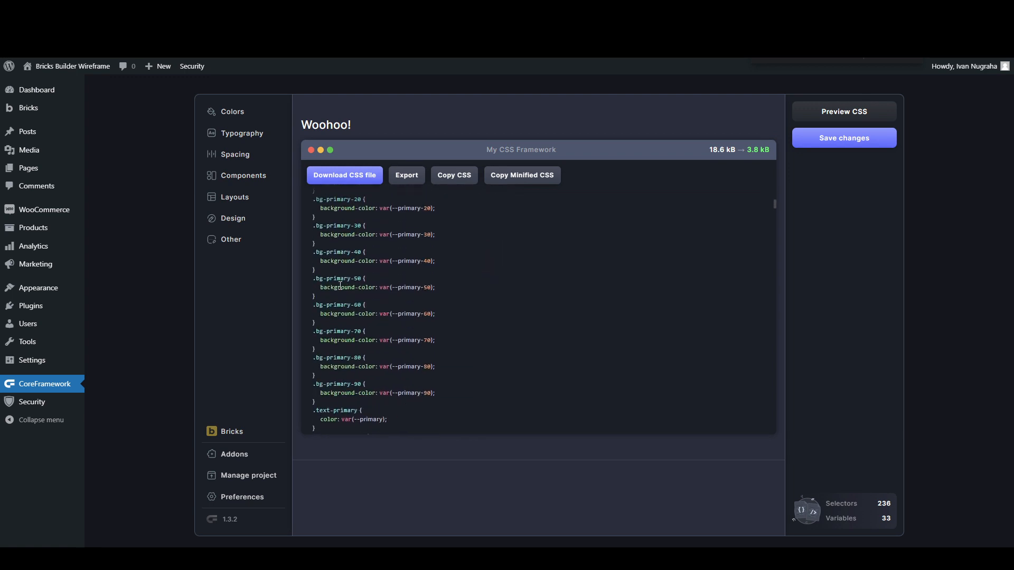
{"action": "scroll", "coordinate": [340, 285], "scroll_direction": "up", "scroll_amount": 2}
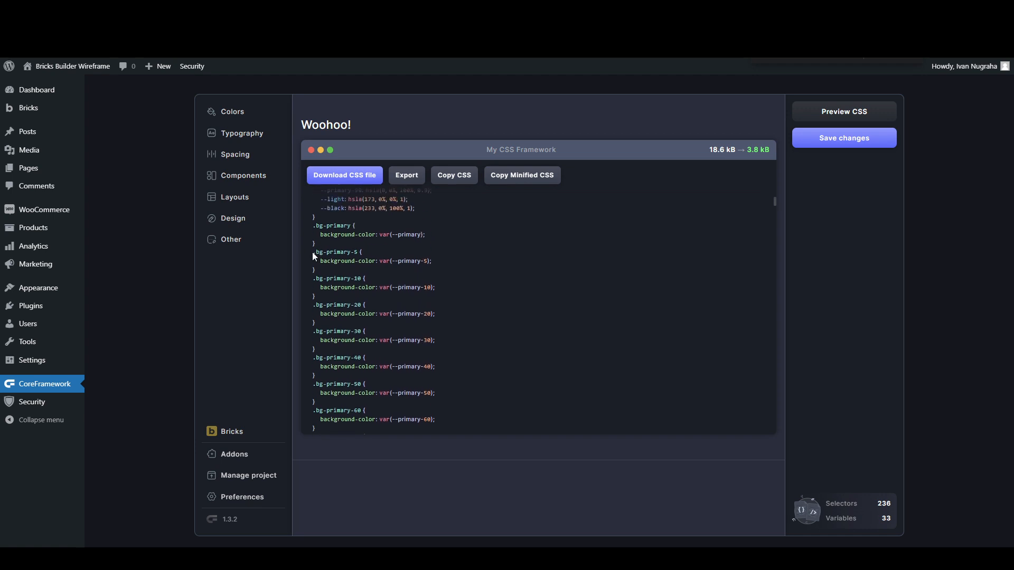
{"action": "scroll", "coordinate": [316, 253], "scroll_direction": "up", "scroll_amount": 1}
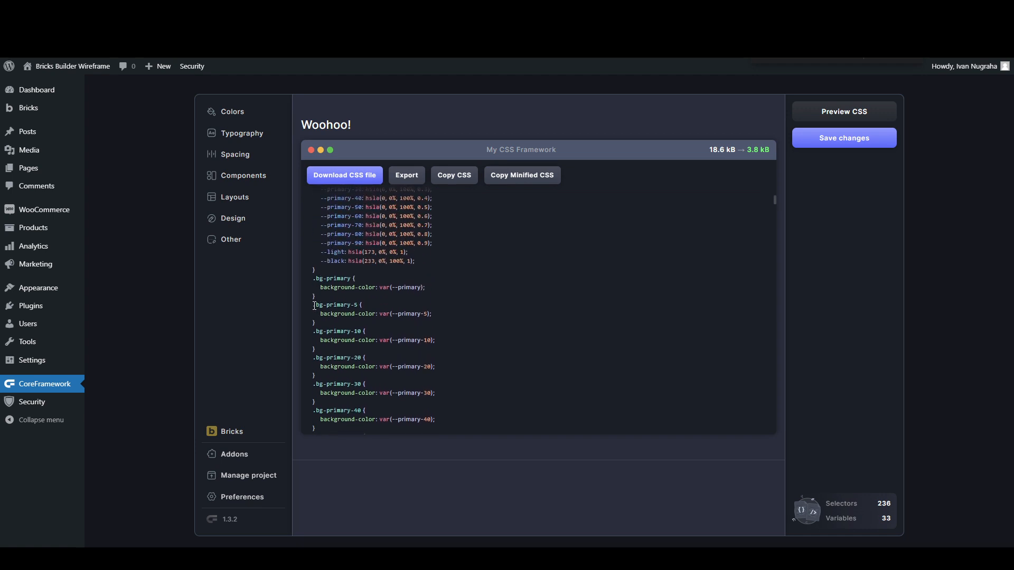
{"action": "mouse_move", "coordinate": [314, 306]}
{"action": "left_mouse_down"}
{"action": "mouse_move", "coordinate": [320, 324]}
{"action": "mouse_move", "coordinate": [328, 306]}
{"action": "mouse_move", "coordinate": [313, 307]}
{"action": "left_mouse_up"}
{"action": "left_click", "coordinate": [319, 324]}
{"action": "left_click", "coordinate": [400, 315]}
{"action": "scroll", "coordinate": [393, 298], "scroll_direction": "up", "scroll_amount": 10}
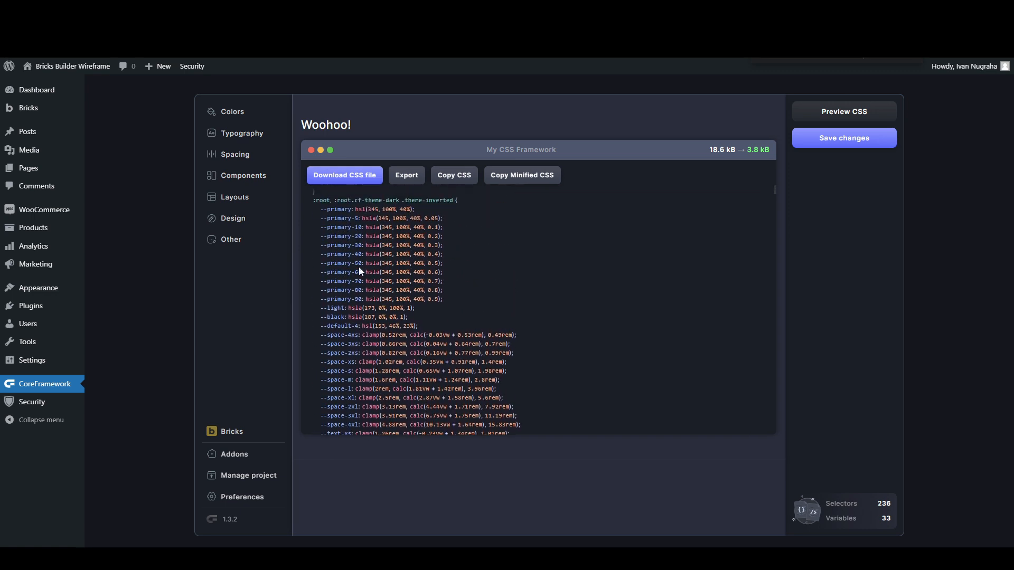
{"action": "scroll", "coordinate": [359, 272], "scroll_direction": "up", "scroll_amount": 2}
{"action": "left_click_drag", "start_coordinate": [321, 273], "coordinate": [358, 274]}
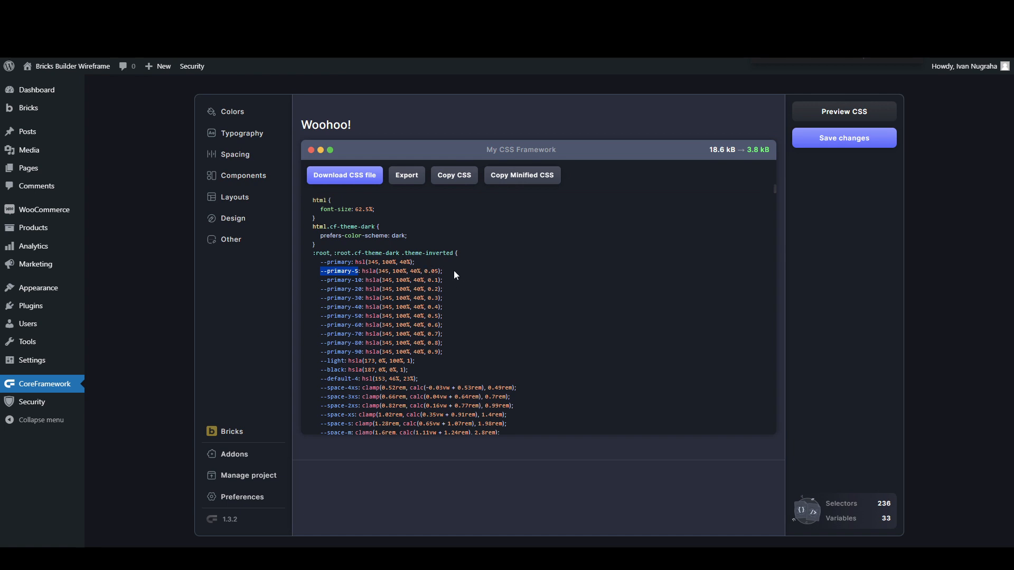
Step: Save the framework changes, consulting the Generate shades and Generate tints descriptions in the primary color's options
{"action": "left_click", "coordinate": [855, 138]}
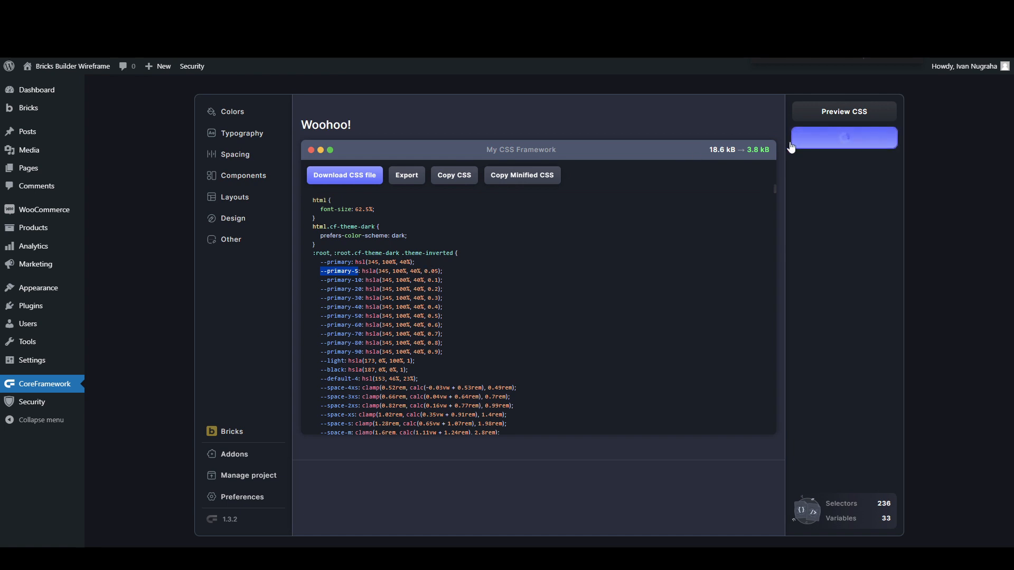
{"action": "left_click", "coordinate": [291, 165]}
{"action": "left_click", "coordinate": [759, 192]}
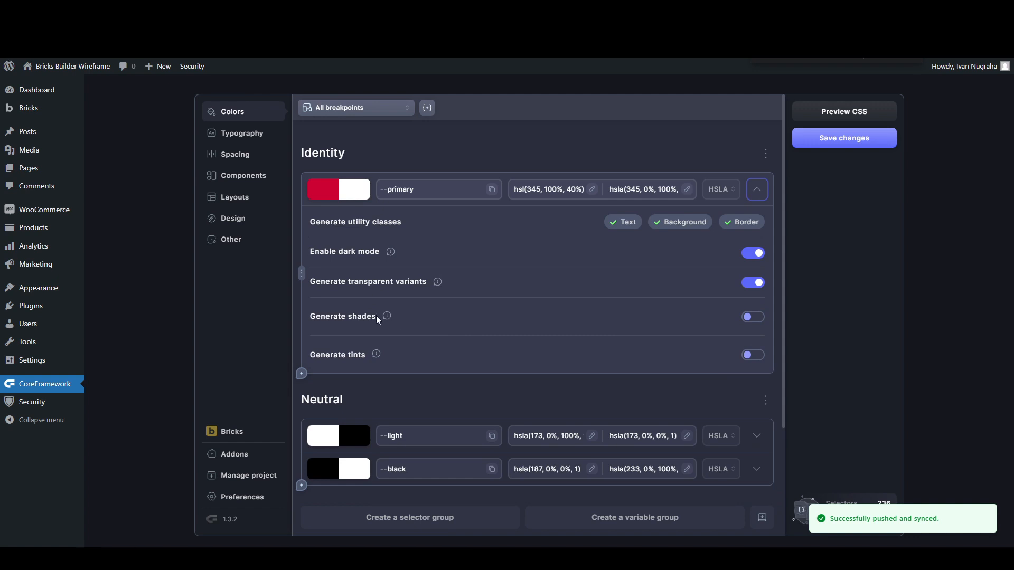
{"action": "mouse_move", "coordinate": [386, 315]}
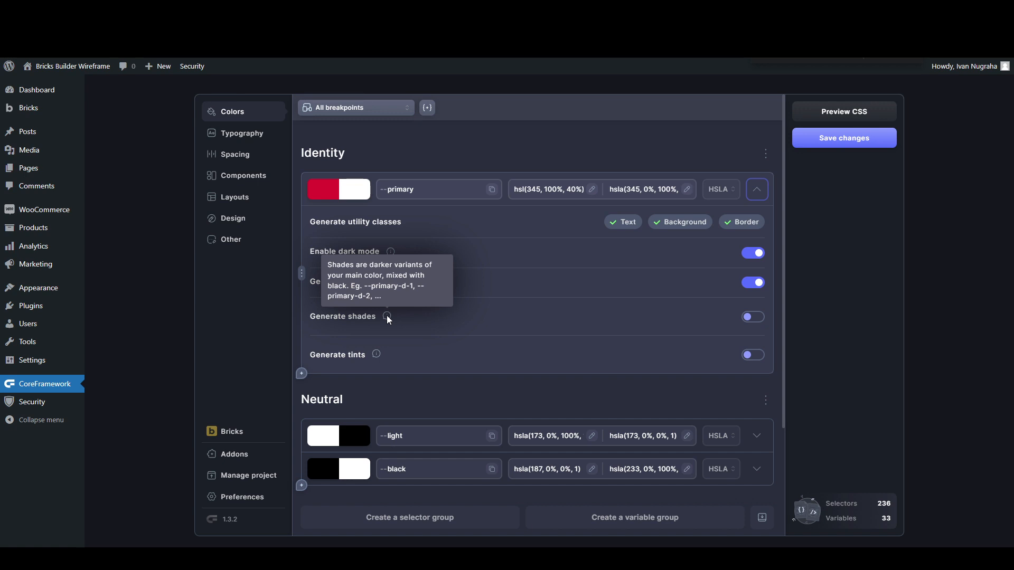
{"action": "mouse_move", "coordinate": [377, 354]}
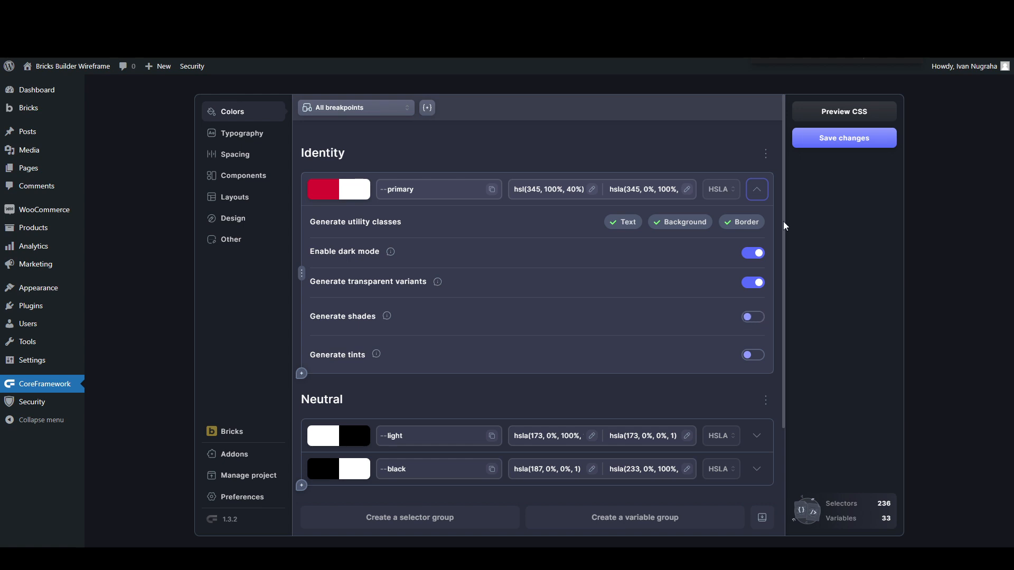
{"action": "left_click", "coordinate": [835, 143]}
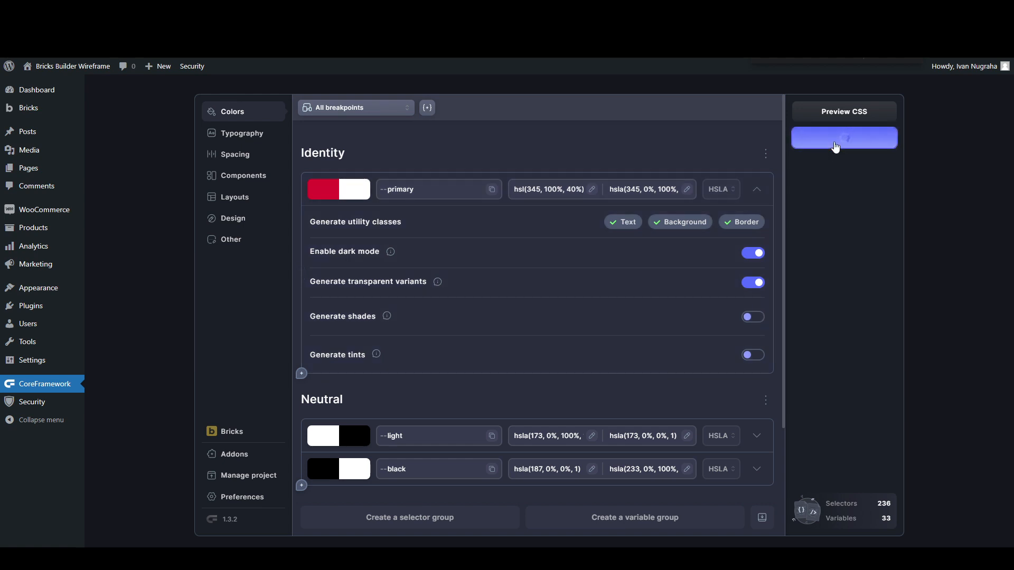
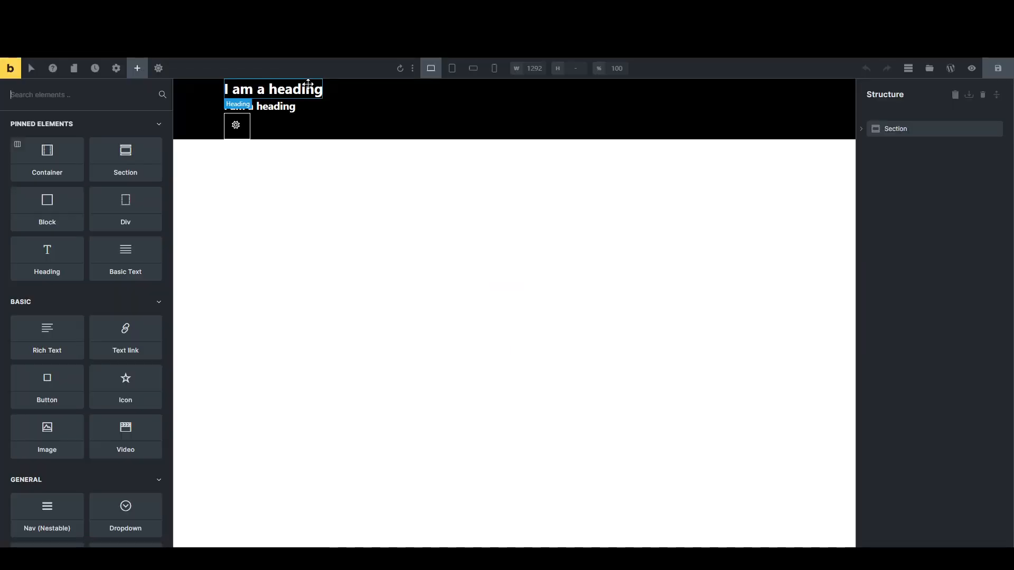
Step: Switch to the Bricks editor, select the text-primary heading and toggle the Core Framework theme to light
{"action": "left_click", "coordinate": [305, 88]}
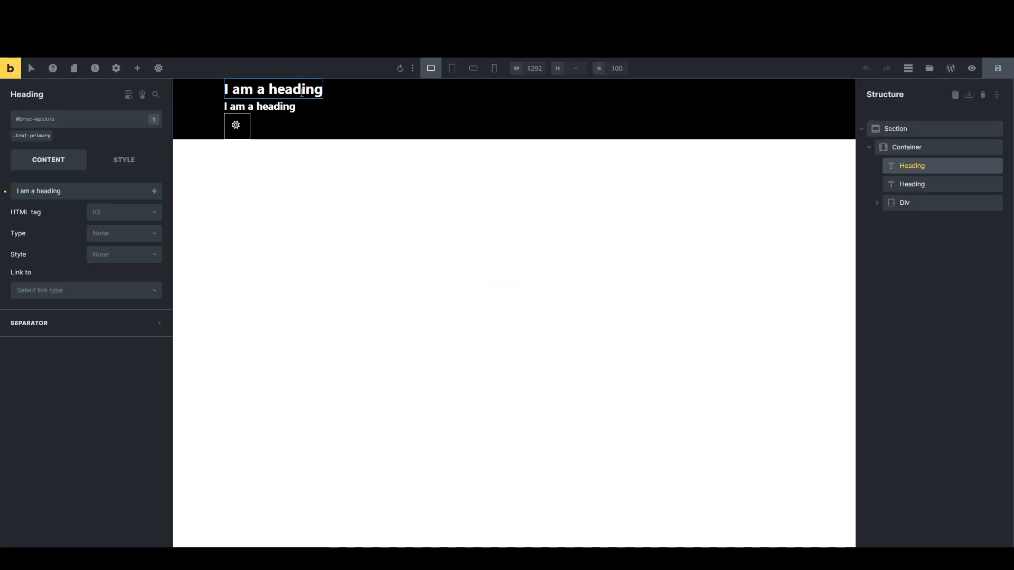
{"action": "left_click", "coordinate": [158, 68]}
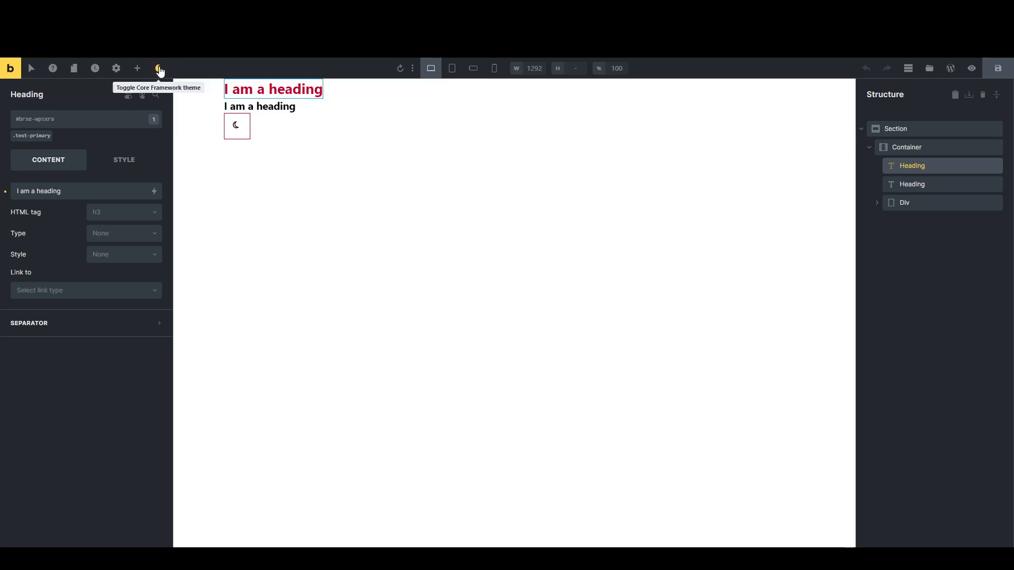
{"action": "left_click", "coordinate": [159, 69]}
{"action": "left_click", "coordinate": [159, 69]}
{"action": "left_click", "coordinate": [159, 69]}
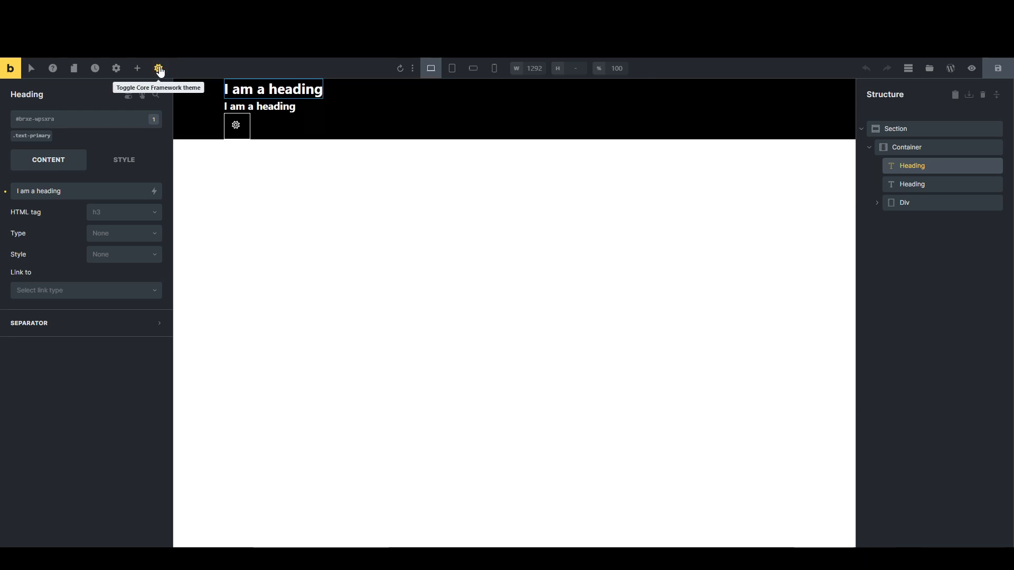
{"action": "left_click", "coordinate": [159, 70]}
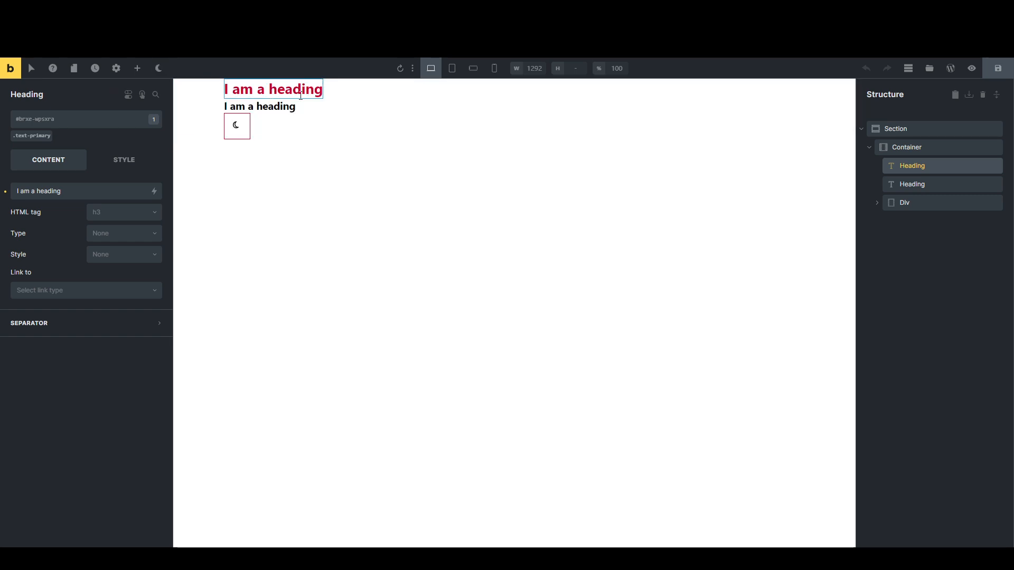
Step: Set the first heading's :hover text color to var(--primary-50) from the Core Framework palette, at element ID level
{"action": "left_click", "coordinate": [293, 90]}
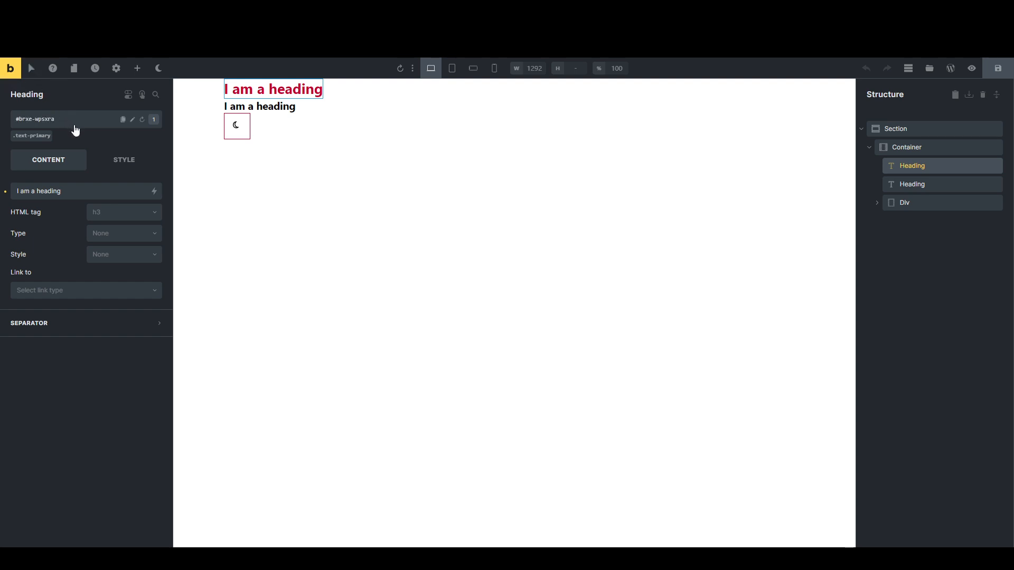
{"action": "left_click", "coordinate": [33, 73]}
{"action": "left_click", "coordinate": [38, 93]}
{"action": "left_click", "coordinate": [41, 110]}
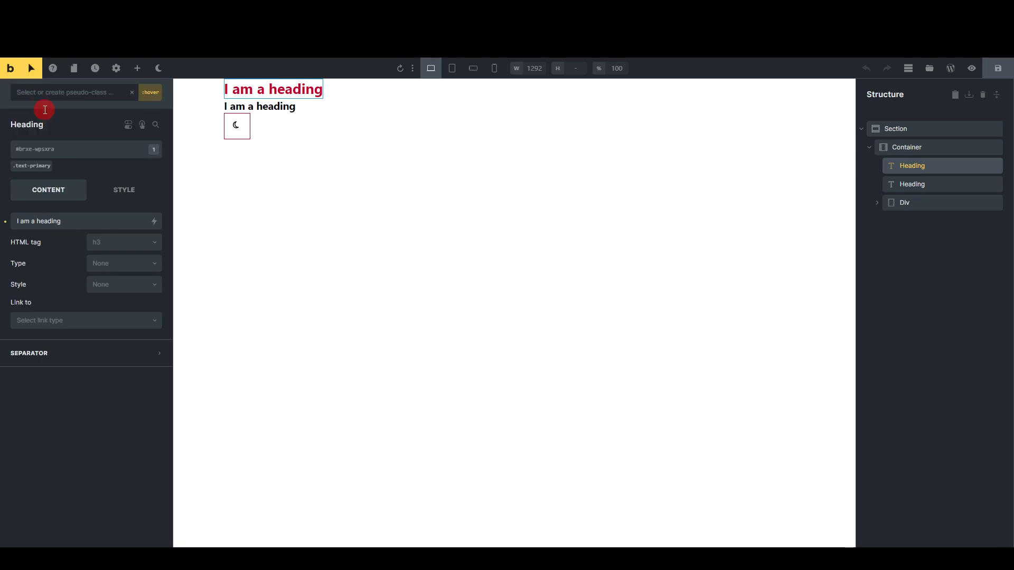
{"action": "left_click", "coordinate": [104, 190]}
{"action": "left_click", "coordinate": [76, 250]}
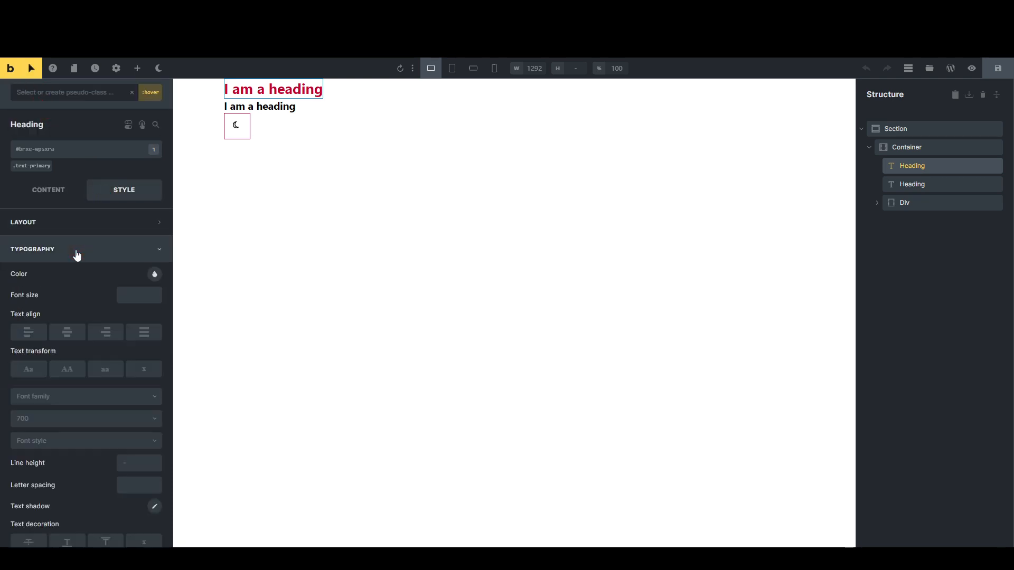
{"action": "left_click", "coordinate": [155, 274]}
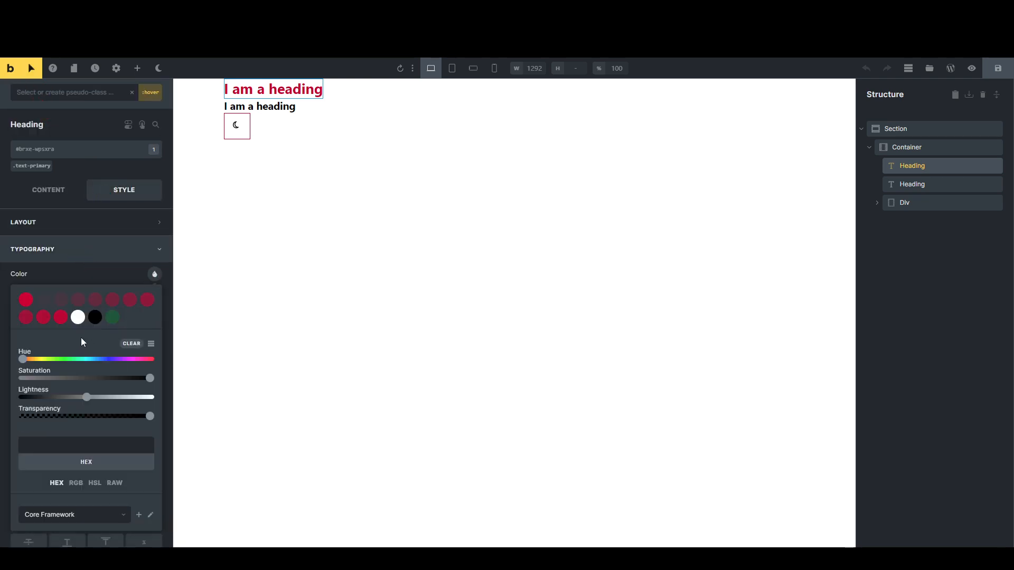
{"action": "left_click", "coordinate": [70, 517]}
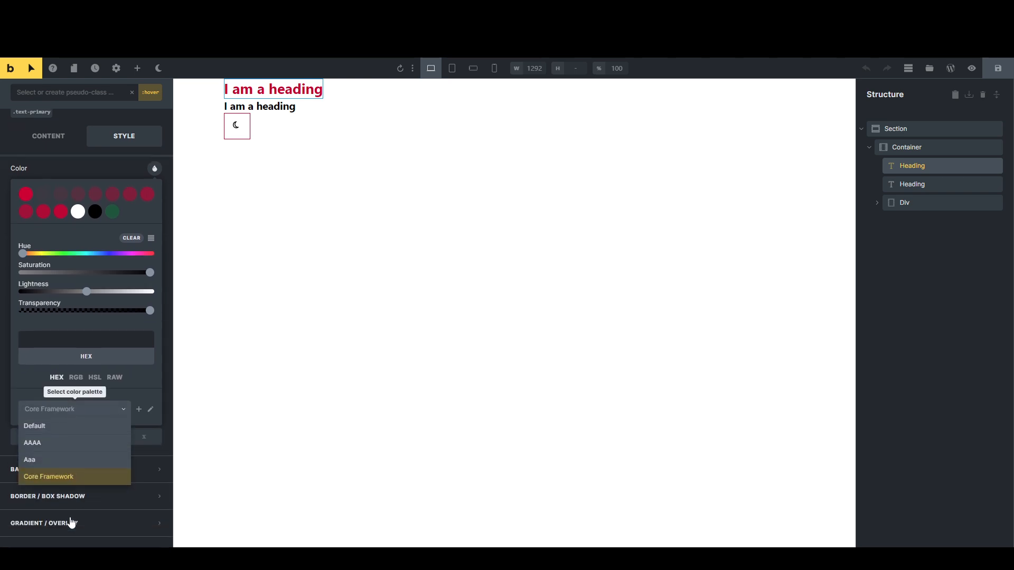
{"action": "left_click", "coordinate": [65, 477]}
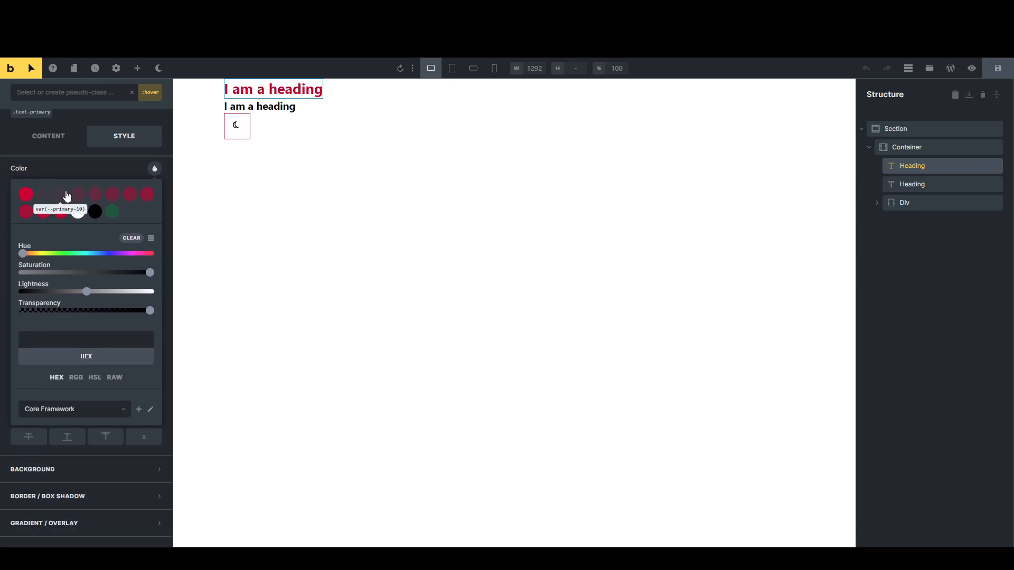
{"action": "left_click", "coordinate": [128, 195]}
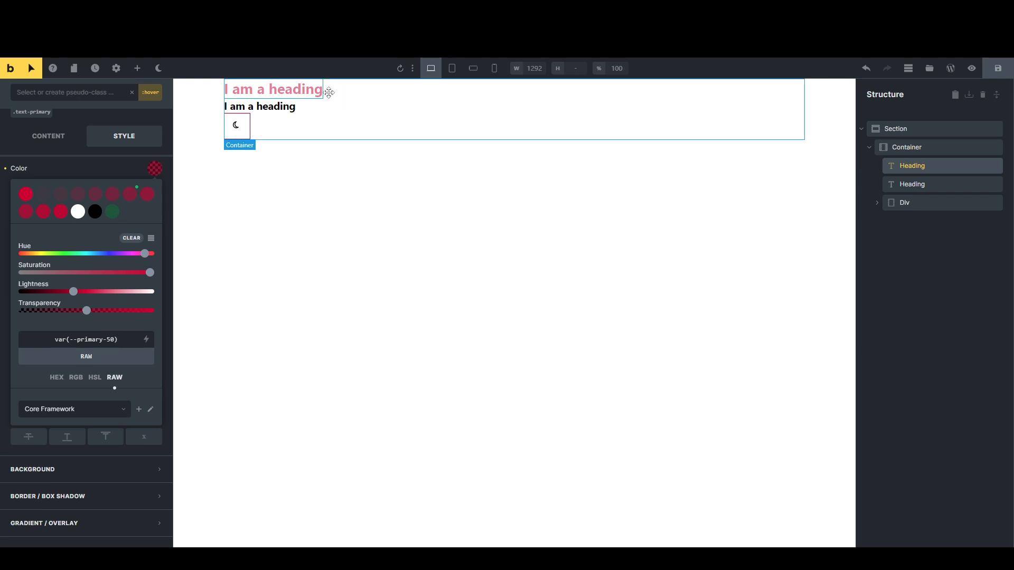
Step: Leave the heading's :hover state and return to its normal element styles
{"action": "left_click", "coordinate": [77, 92]}
{"action": "left_click", "coordinate": [55, 116]}
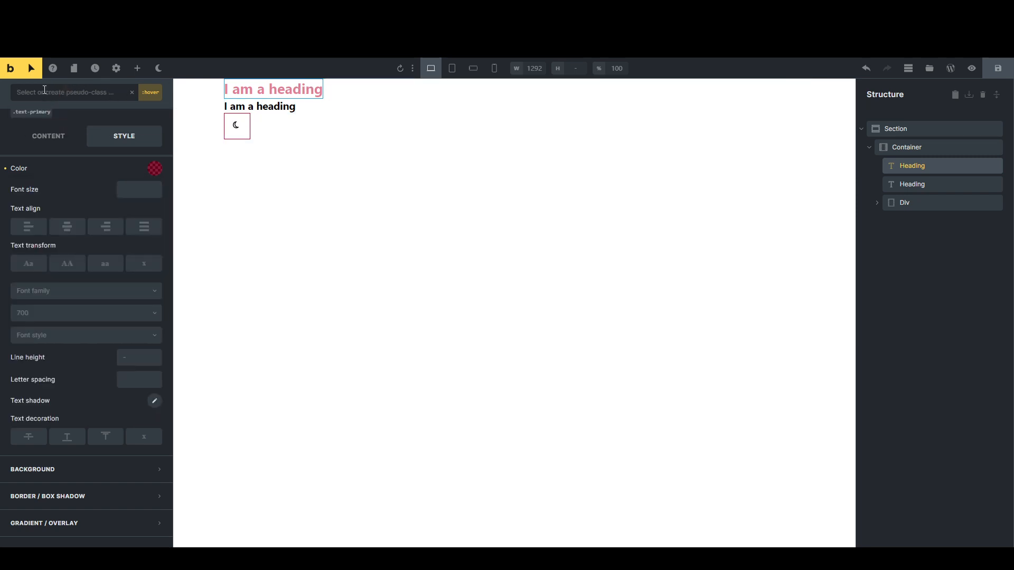
{"action": "left_click", "coordinate": [43, 92]}
{"action": "left_click", "coordinate": [46, 110]}
{"action": "left_click", "coordinate": [152, 97]}
{"action": "left_click", "coordinate": [132, 94]}
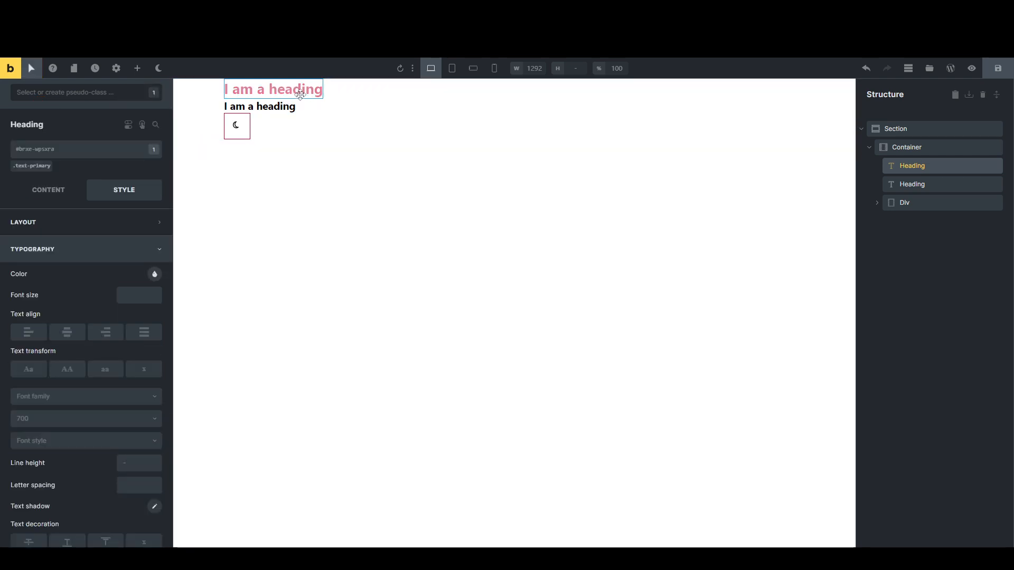
Step: Save the page, reload it on the front end and inspect the h3 heading's applied CSS rules
{"action": "left_click", "coordinate": [999, 70]}
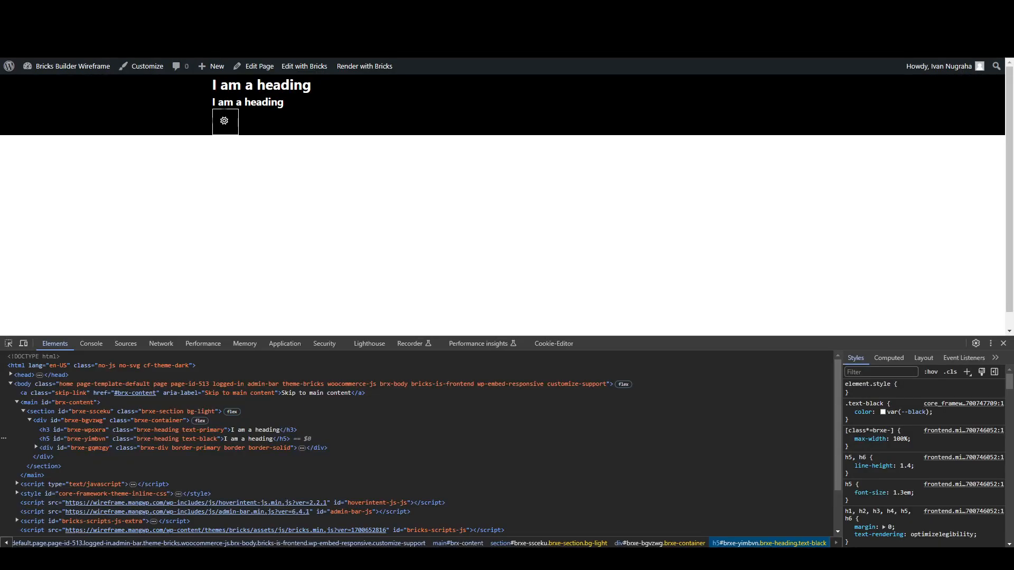
{"action": "key", "text": "F5"}
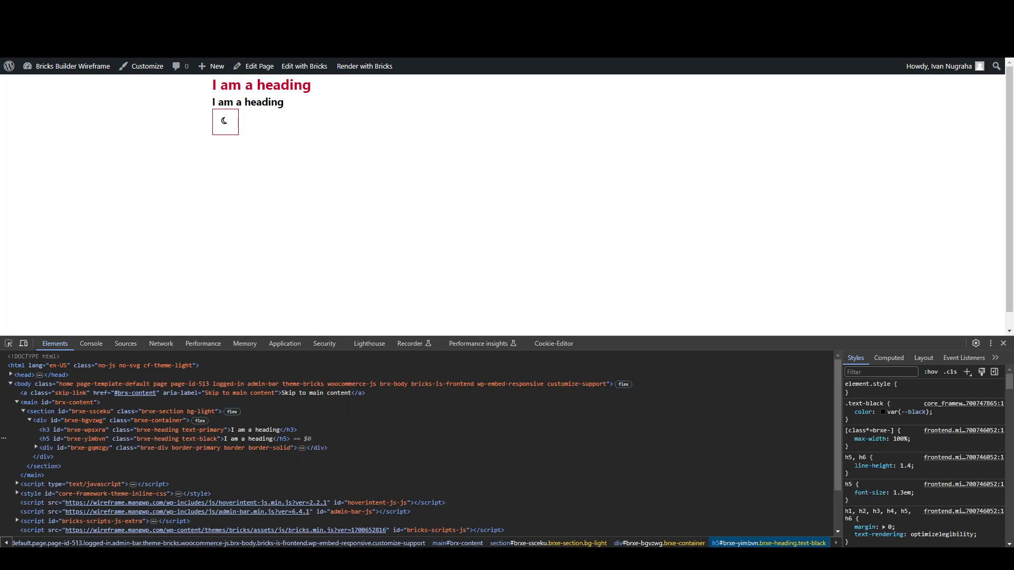
{"action": "key", "text": "ctrl+shift+c"}
{"action": "left_click", "coordinate": [309, 88]}
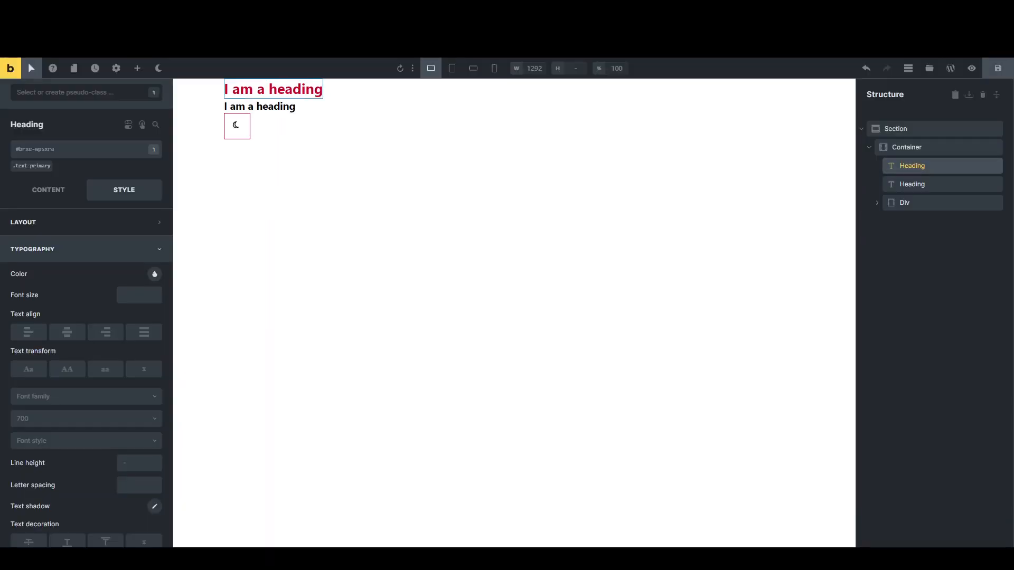
Step: In the Bricks editor, set the .text-primary class's :hover text color to var(--primary-30) using the first heading
{"action": "left_click", "coordinate": [74, 94]}
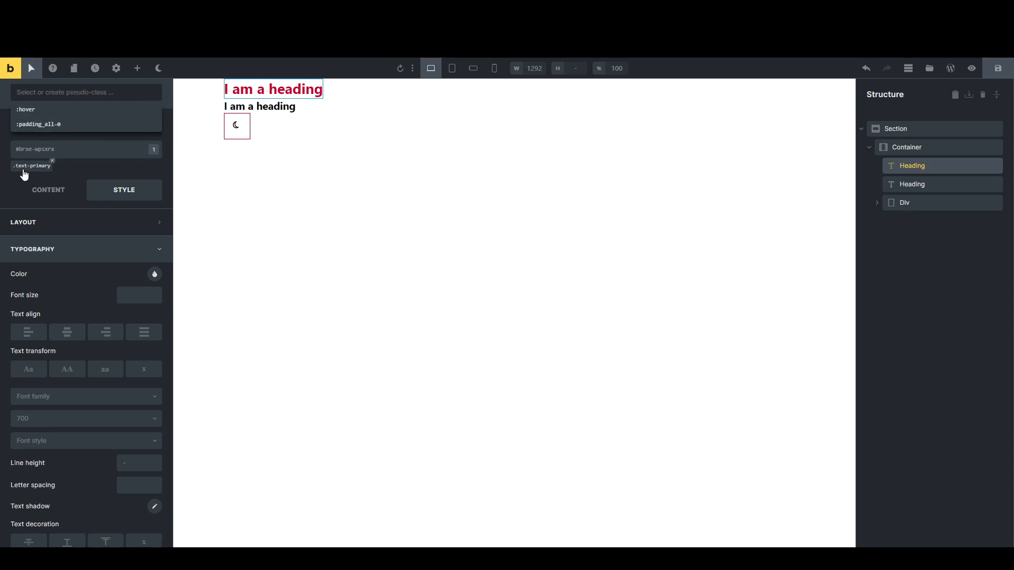
{"action": "left_click", "coordinate": [260, 160]}
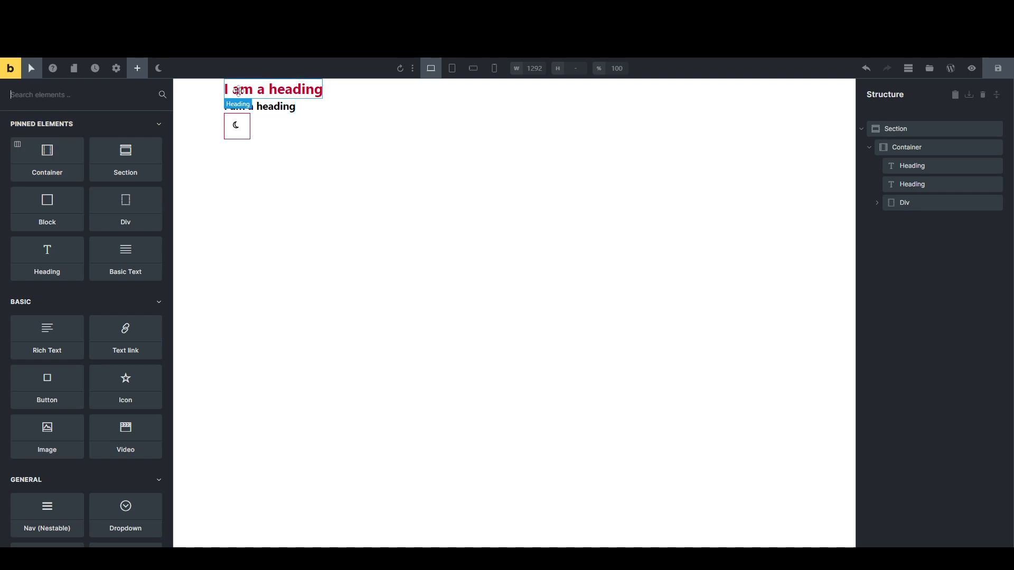
{"action": "left_click", "coordinate": [235, 93]}
{"action": "left_click", "coordinate": [52, 92]}
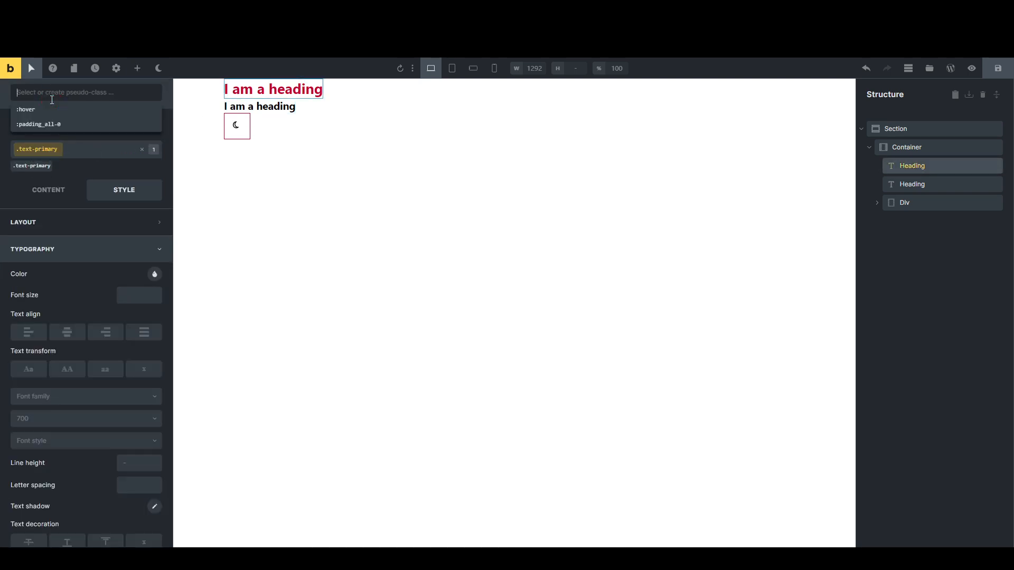
{"action": "left_click", "coordinate": [43, 108]}
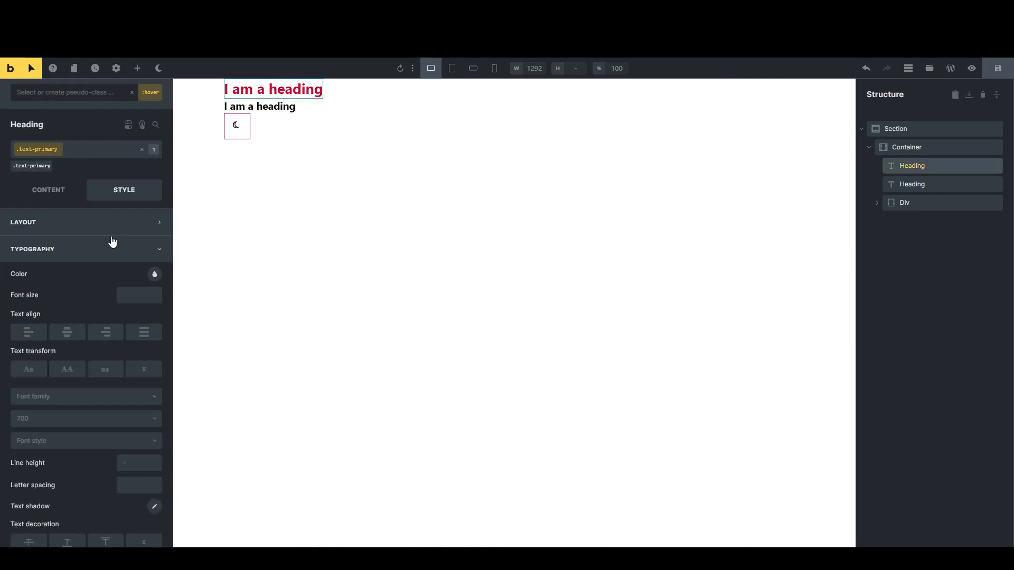
{"action": "left_click", "coordinate": [152, 279]}
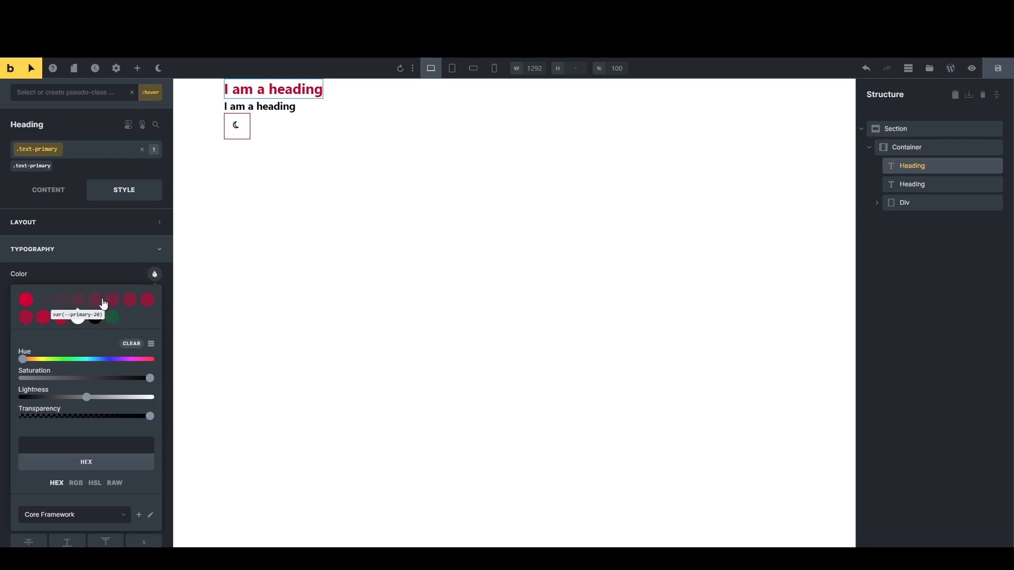
{"action": "left_click", "coordinate": [129, 301]}
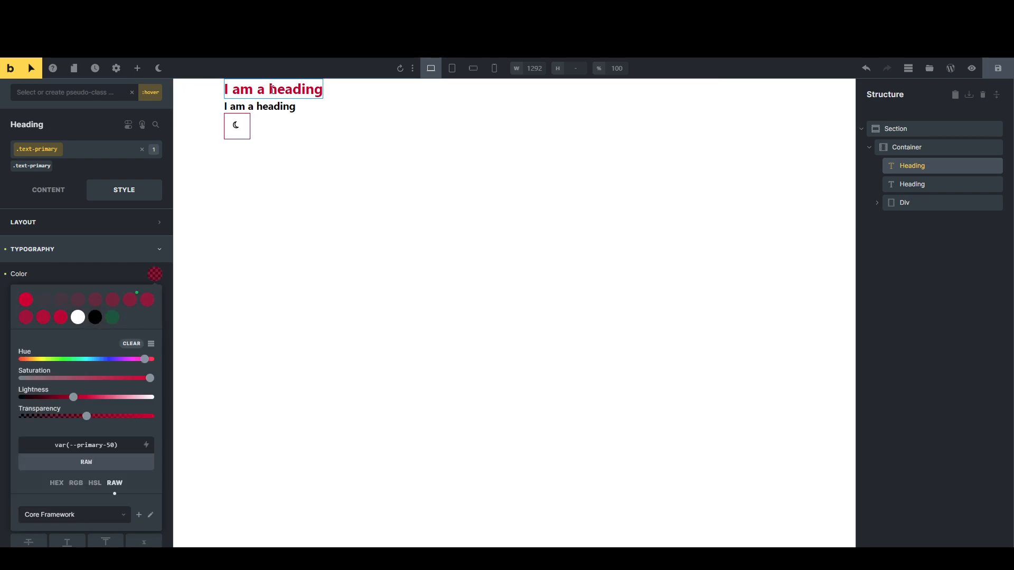
{"action": "left_click", "coordinate": [98, 298]}
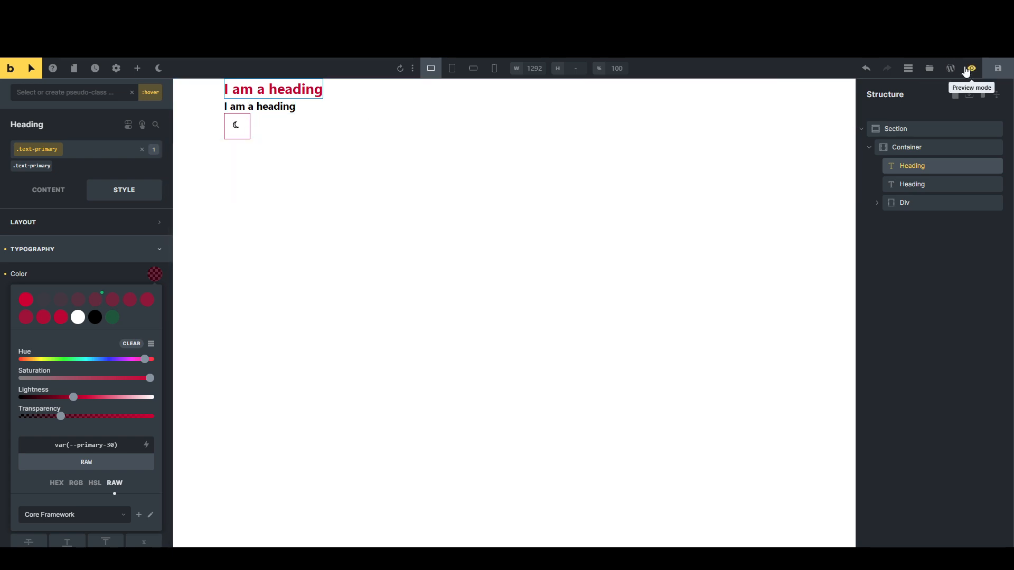
Step: Save the page, reload the front end and force the :hover state on the h3 heading in the element inspector
{"action": "left_click", "coordinate": [995, 70]}
{"action": "key", "text": "ctrl+Tab"}
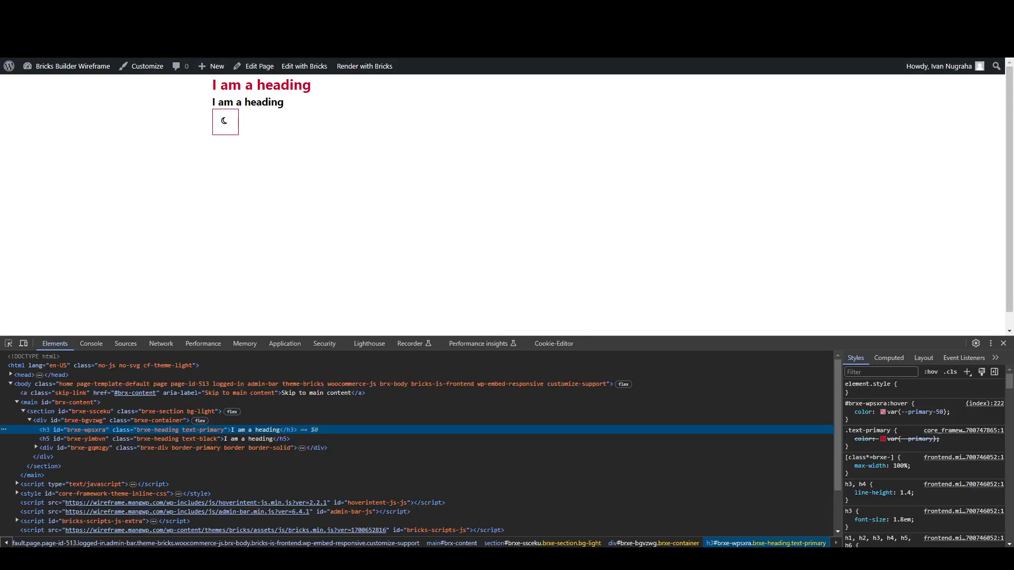
{"action": "key", "text": "F5"}
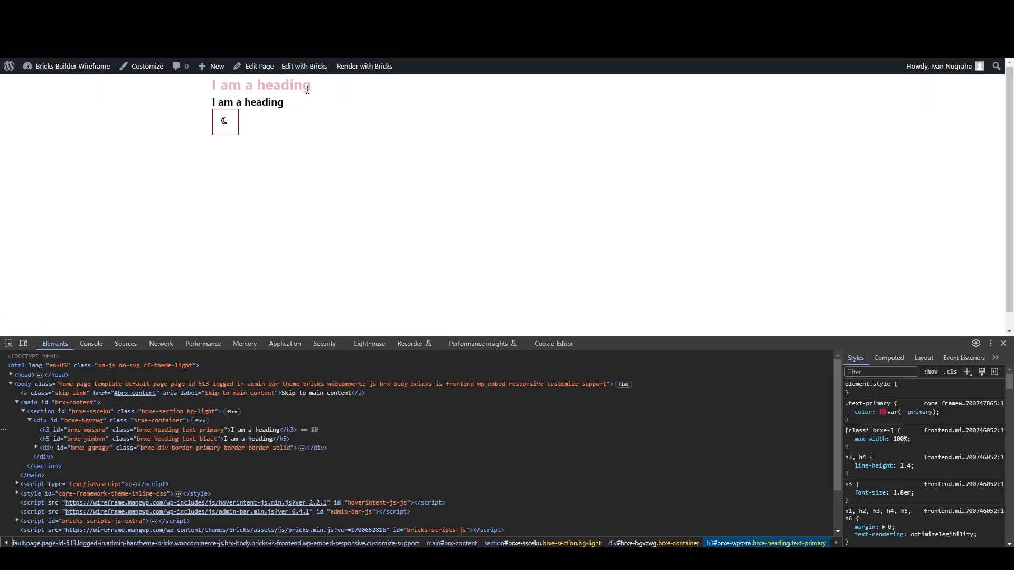
{"action": "left_click", "coordinate": [460, 430]}
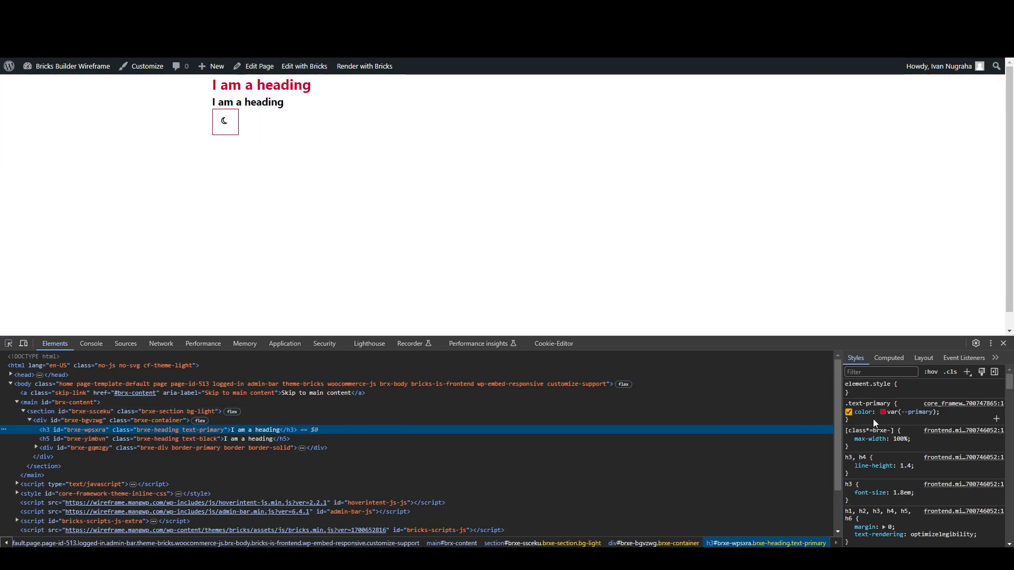
{"action": "right_click", "coordinate": [535, 431]}
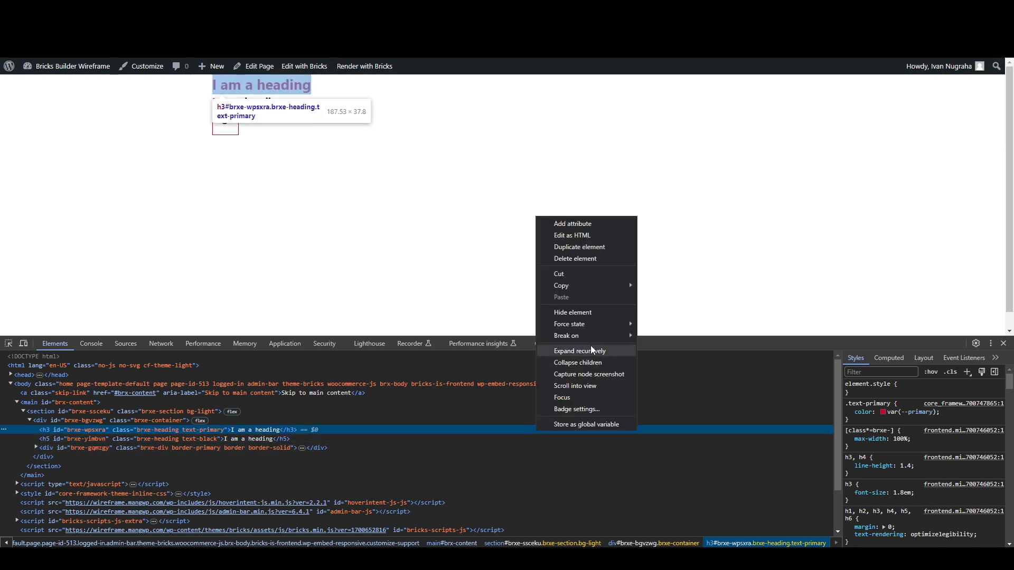
{"action": "mouse_move", "coordinate": [607, 323]}
{"action": "left_click", "coordinate": [681, 337]}
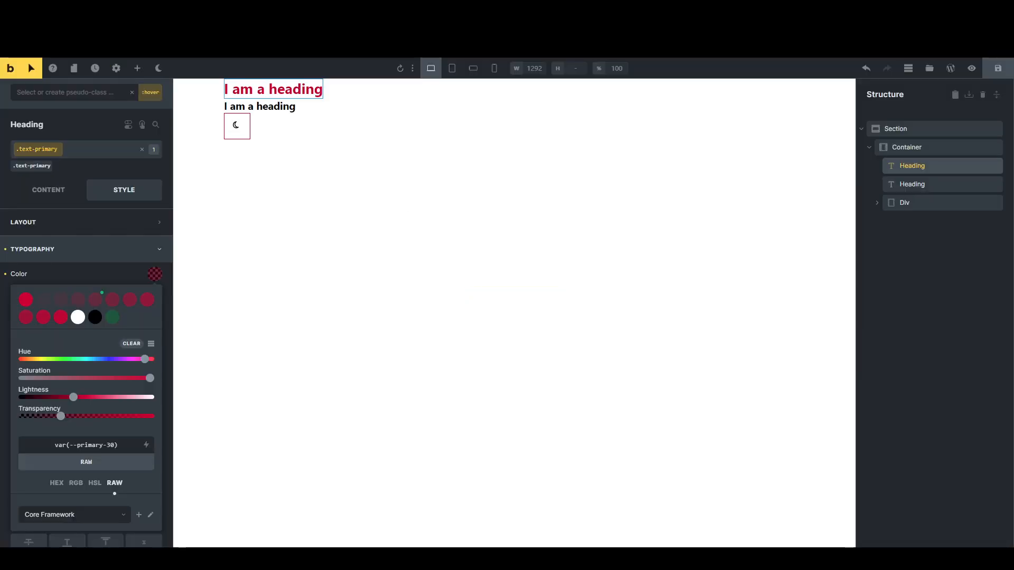
Step: Back in the Bricks editor, leave the :hover state while keeping the .text-primary class active on the heading
{"action": "left_click", "coordinate": [88, 251]}
{"action": "left_click", "coordinate": [81, 248]}
{"action": "left_click", "coordinate": [85, 222]}
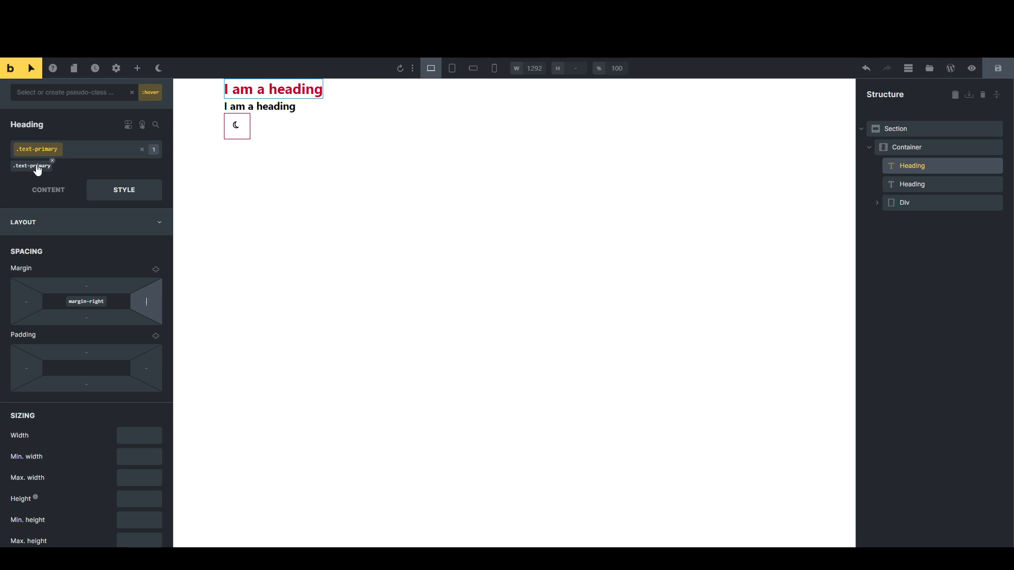
{"action": "left_click", "coordinate": [58, 93]}
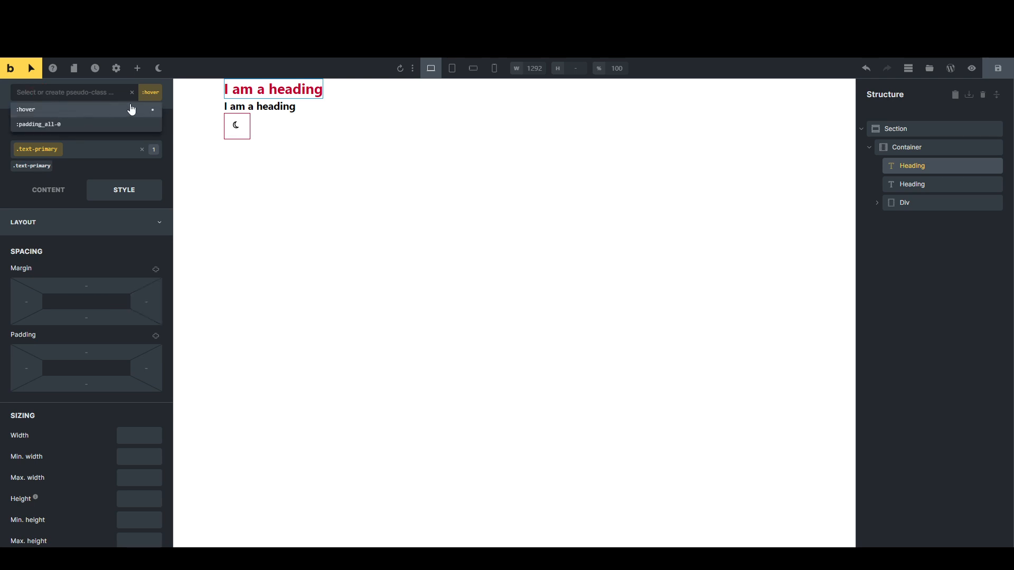
{"action": "left_click", "coordinate": [152, 109]}
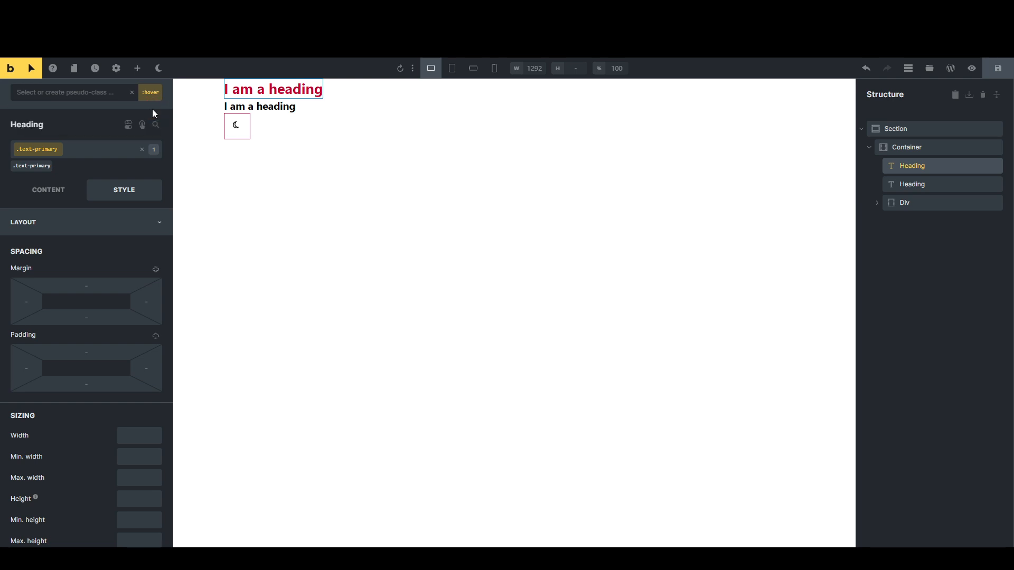
{"action": "left_click", "coordinate": [36, 156]}
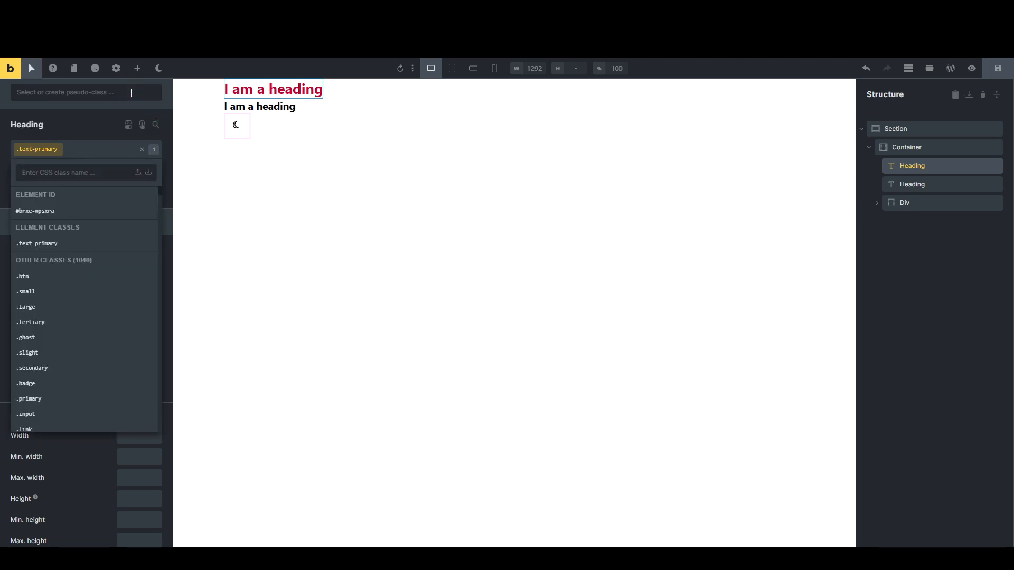
{"action": "left_click", "coordinate": [50, 152]}
{"action": "left_click", "coordinate": [42, 153]}
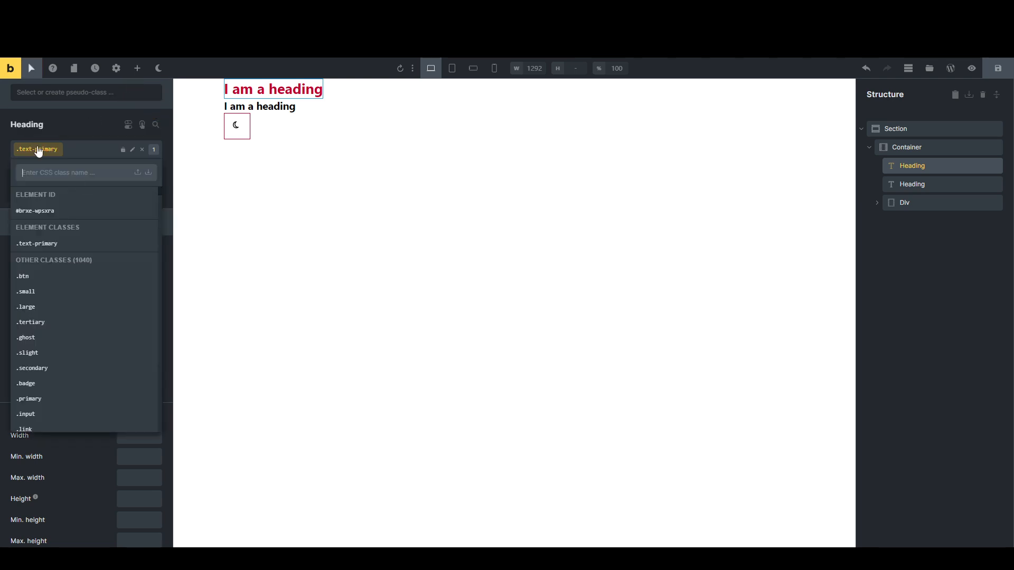
{"action": "left_click", "coordinate": [44, 154]}
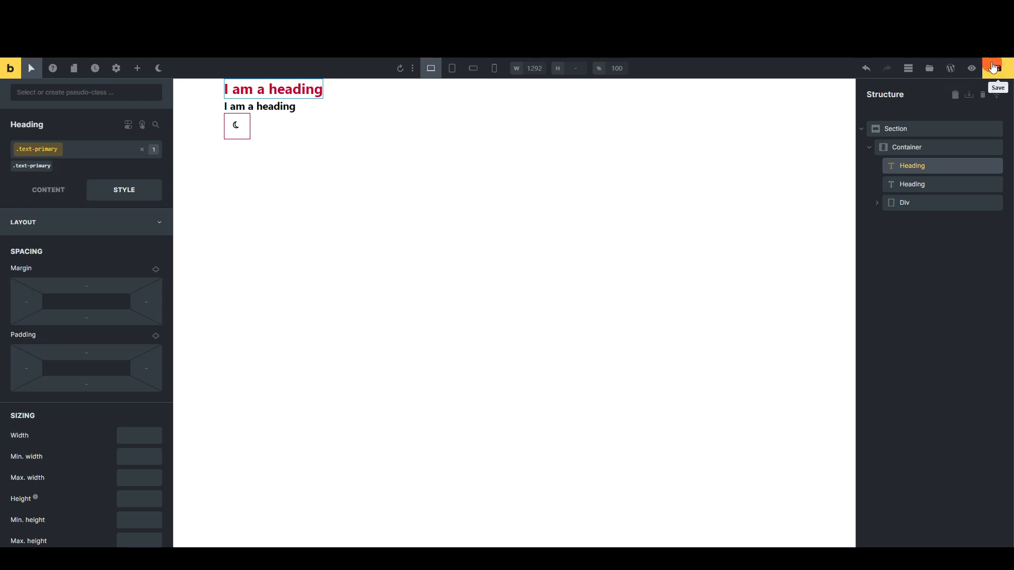
Step: Set the .text-primary class's base typography color to var(--default-4) from the Core Framework palette
{"action": "left_click", "coordinate": [91, 227]}
{"action": "left_click", "coordinate": [88, 249]}
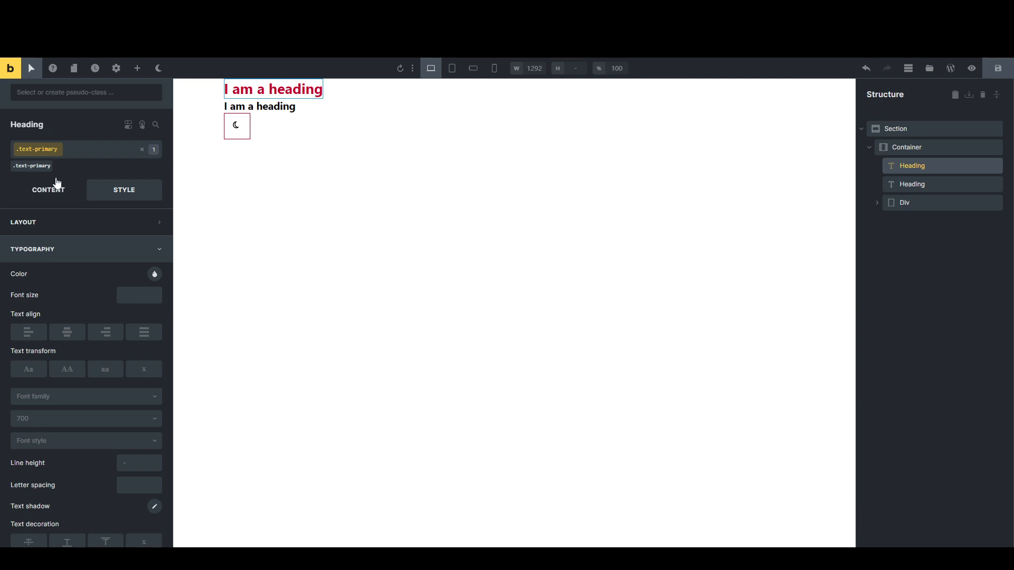
{"action": "left_click", "coordinate": [154, 274]}
{"action": "left_click", "coordinate": [111, 317]}
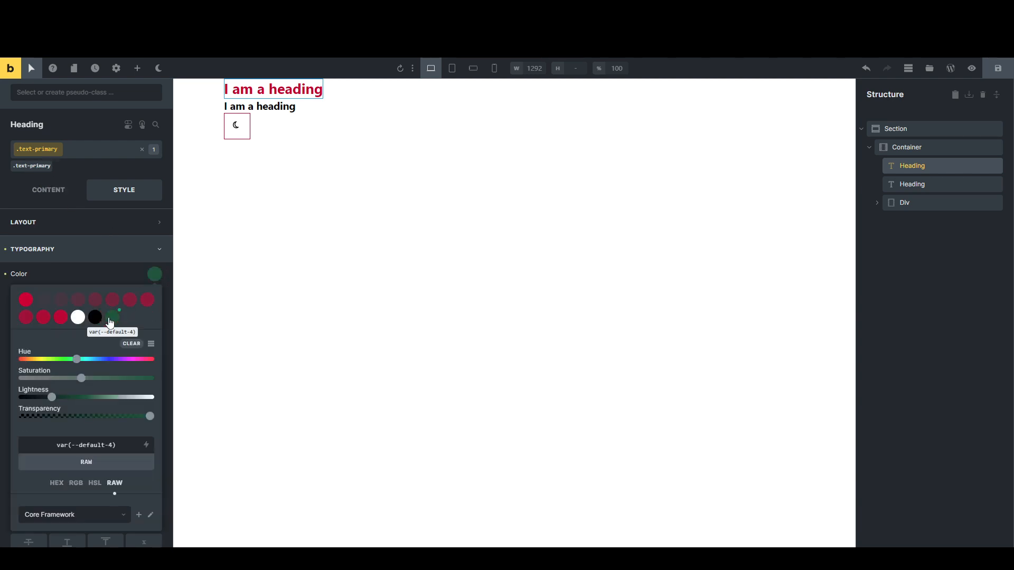
Step: Save the page, reload the front end and compare the two .text-primary color rules on the h3 heading
{"action": "left_click", "coordinate": [994, 71]}
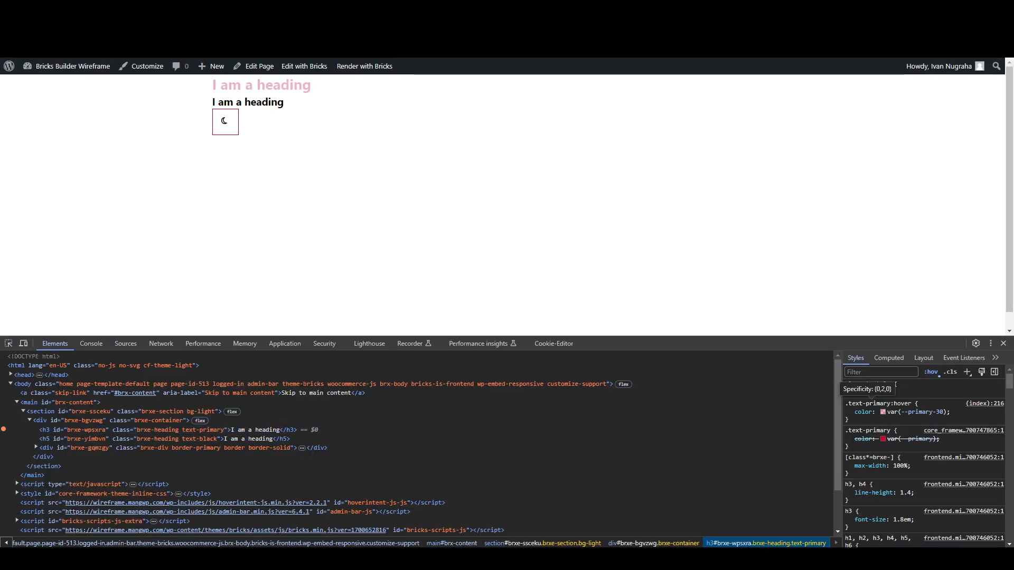
{"action": "key", "text": "F5"}
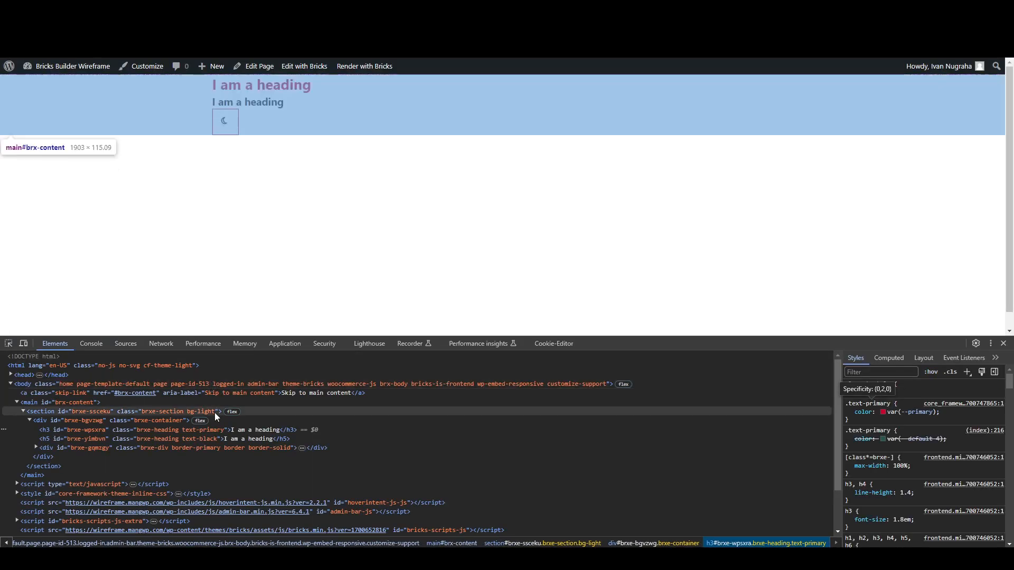
{"action": "left_click", "coordinate": [221, 429]}
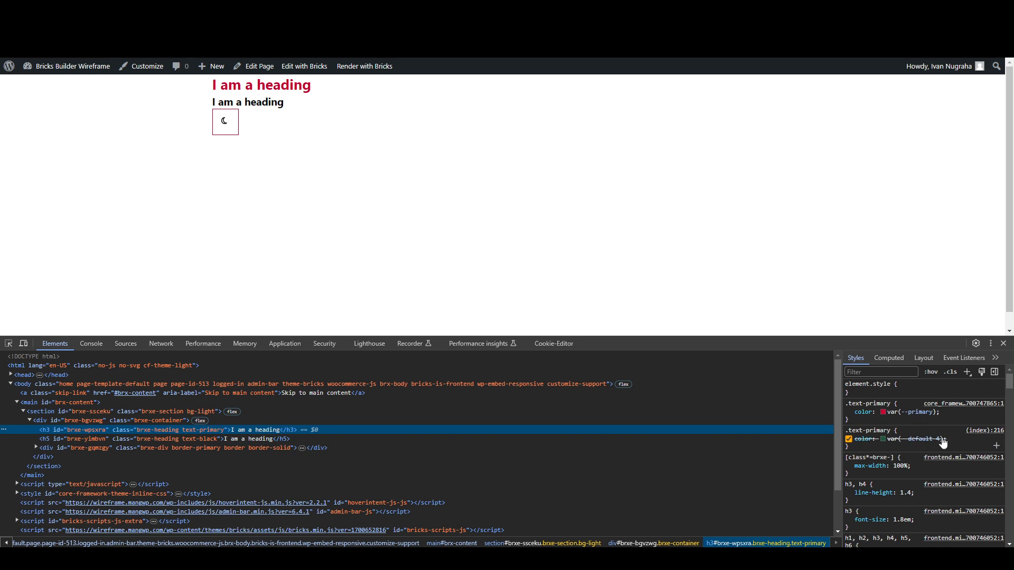
Step: Examine the .text-primary rule inside the page source's inline style block and return to the h3 heading's style rules
{"action": "left_click", "coordinate": [973, 430]}
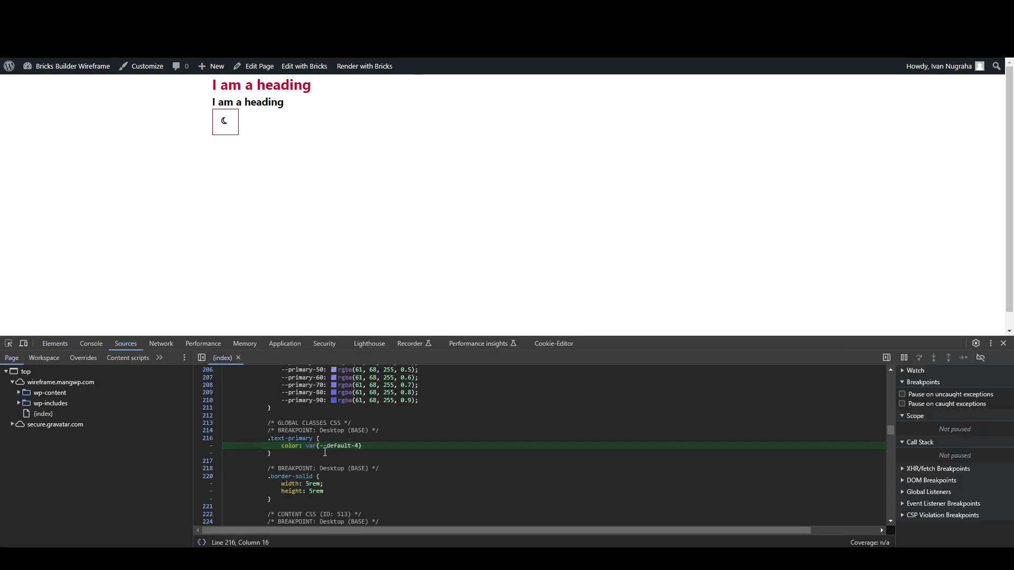
{"action": "scroll", "coordinate": [324, 451], "scroll_direction": "up", "scroll_amount": 15}
{"action": "scroll", "coordinate": [324, 451], "scroll_direction": "up", "scroll_amount": 8}
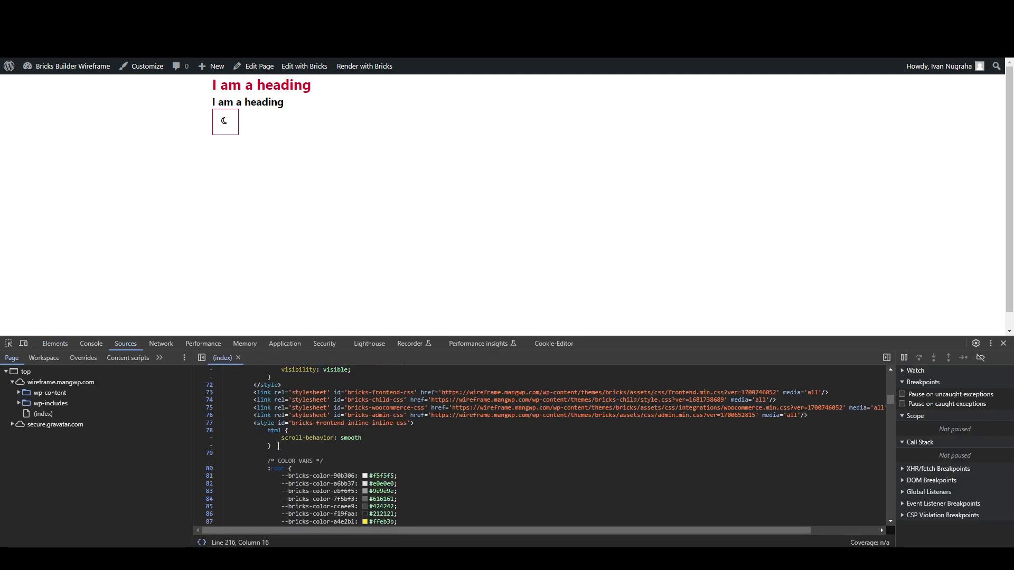
{"action": "left_click_drag", "start_coordinate": [256, 423], "coordinate": [359, 429]}
{"action": "scroll", "coordinate": [411, 432], "scroll_direction": "down", "scroll_amount": 15}
{"action": "scroll", "coordinate": [401, 438], "scroll_direction": "down", "scroll_amount": 3}
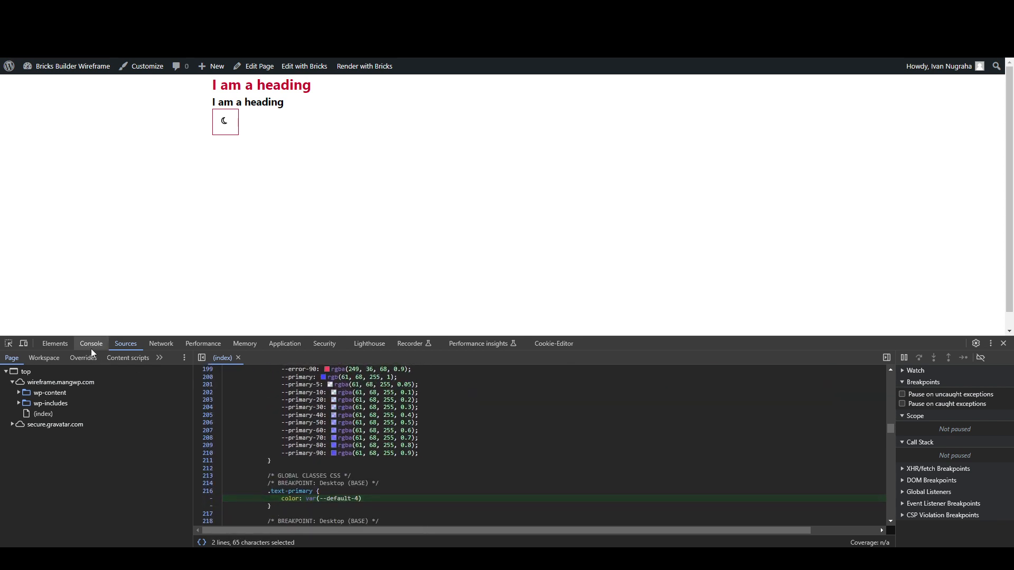
{"action": "left_click", "coordinate": [54, 343]}
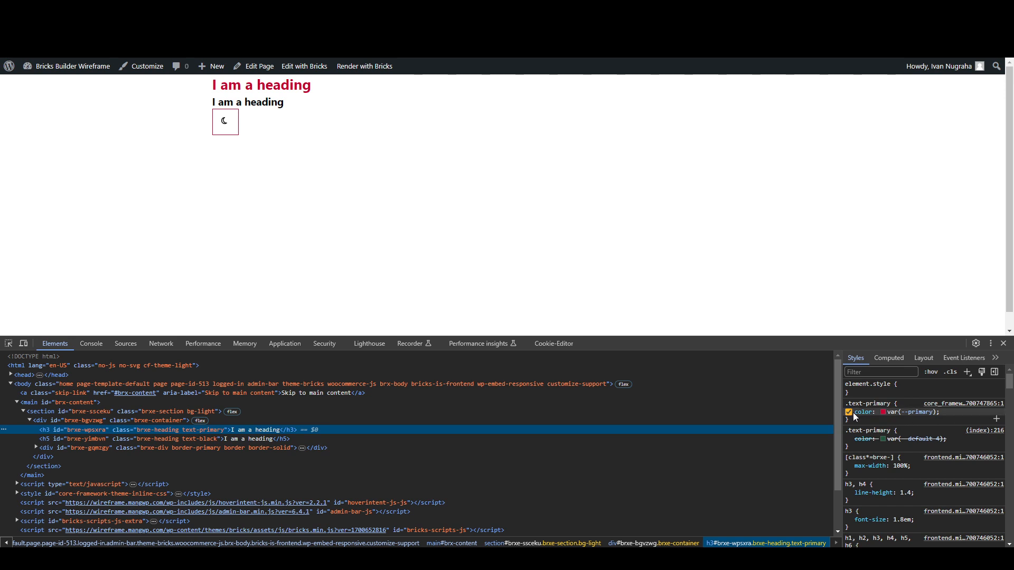
{"action": "mouse_move", "coordinate": [873, 412]}
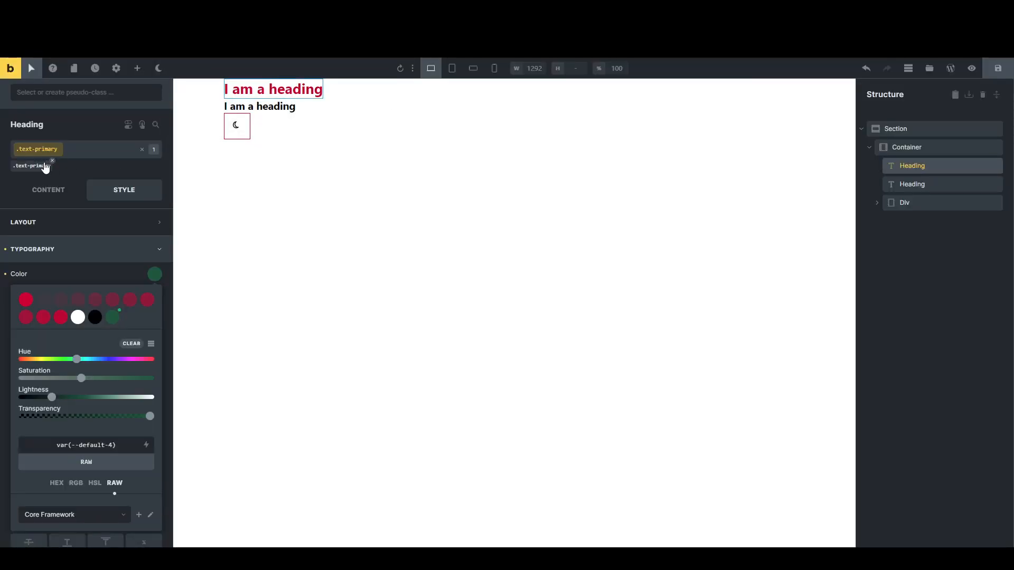
Step: In the Bricks editor, clear the .text-primary class's base typography color and deactivate the class on the heading
{"action": "left_click", "coordinate": [37, 167]}
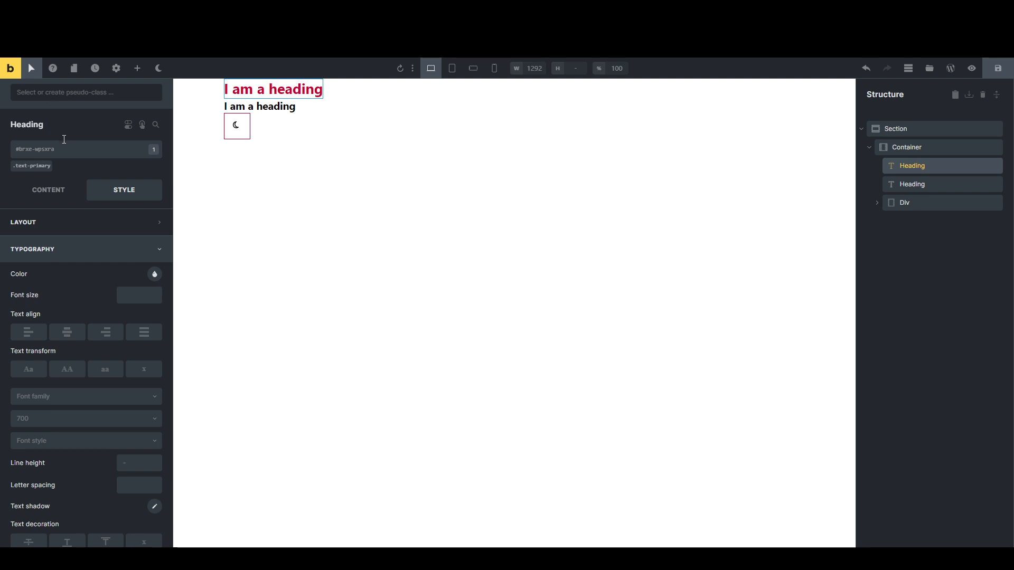
{"action": "left_click", "coordinate": [35, 167]}
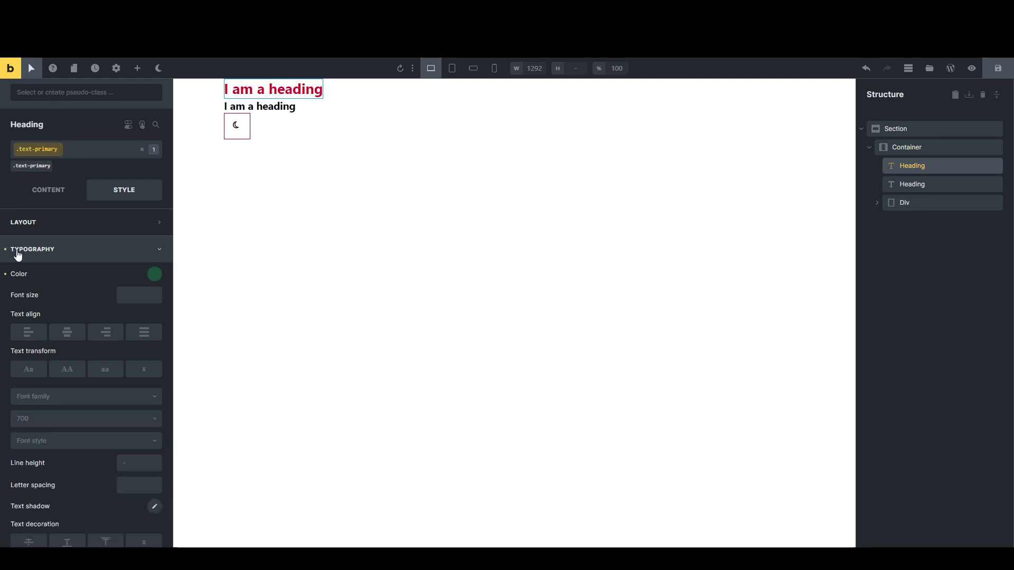
{"action": "left_click", "coordinate": [18, 256]}
{"action": "left_click", "coordinate": [9, 251]}
{"action": "left_click", "coordinate": [28, 167]}
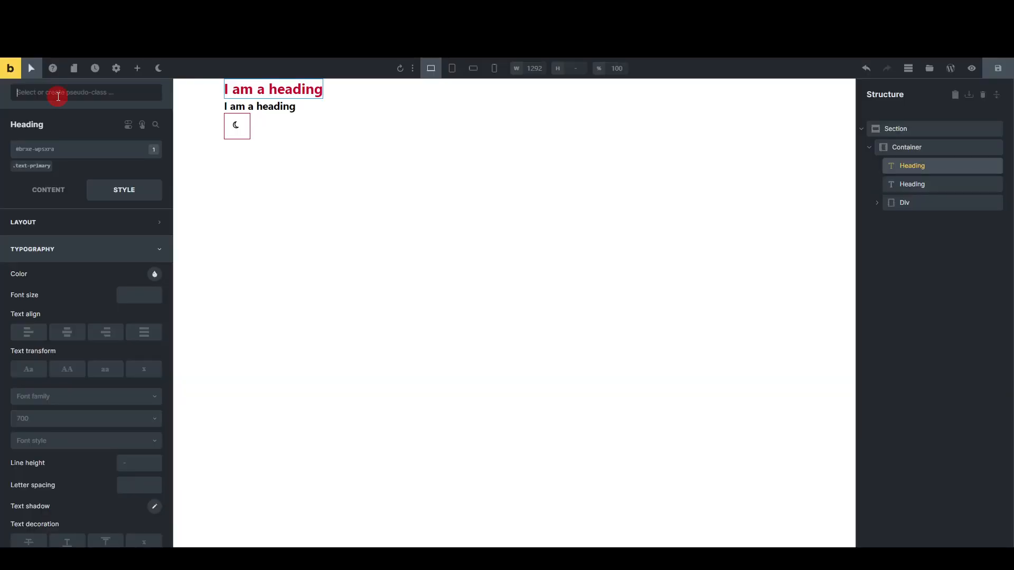
Step: Set the .text-primary class's :hover typography color to var(--primary-40) from the Core Framework palette
{"action": "left_click", "coordinate": [56, 94]}
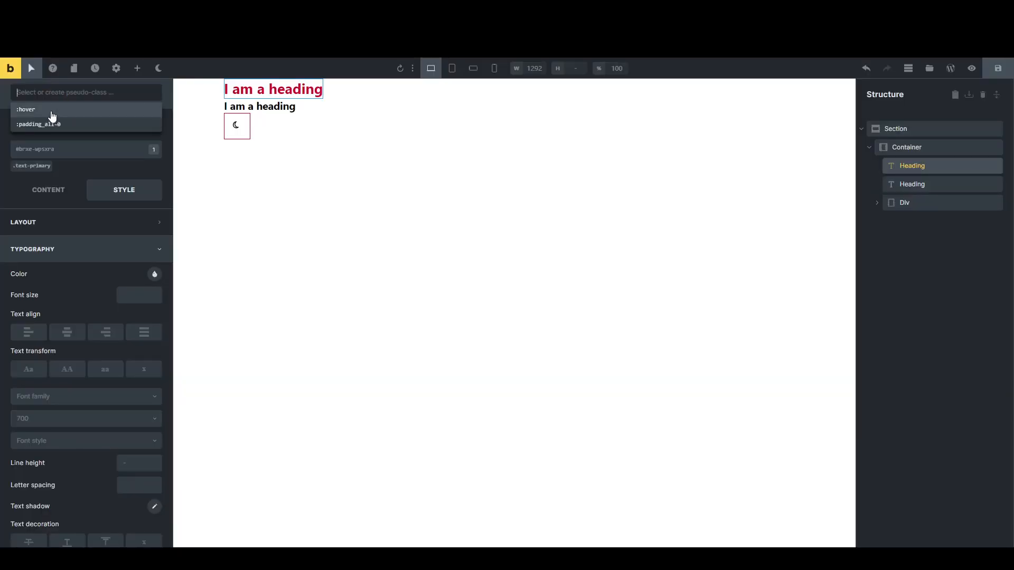
{"action": "left_click", "coordinate": [52, 112]}
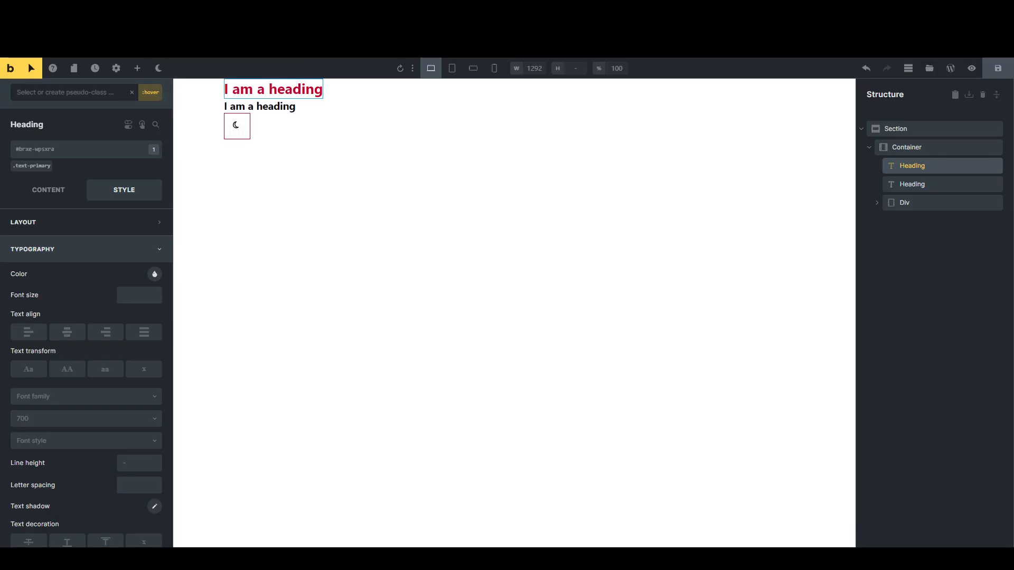
{"action": "left_click", "coordinate": [41, 167]}
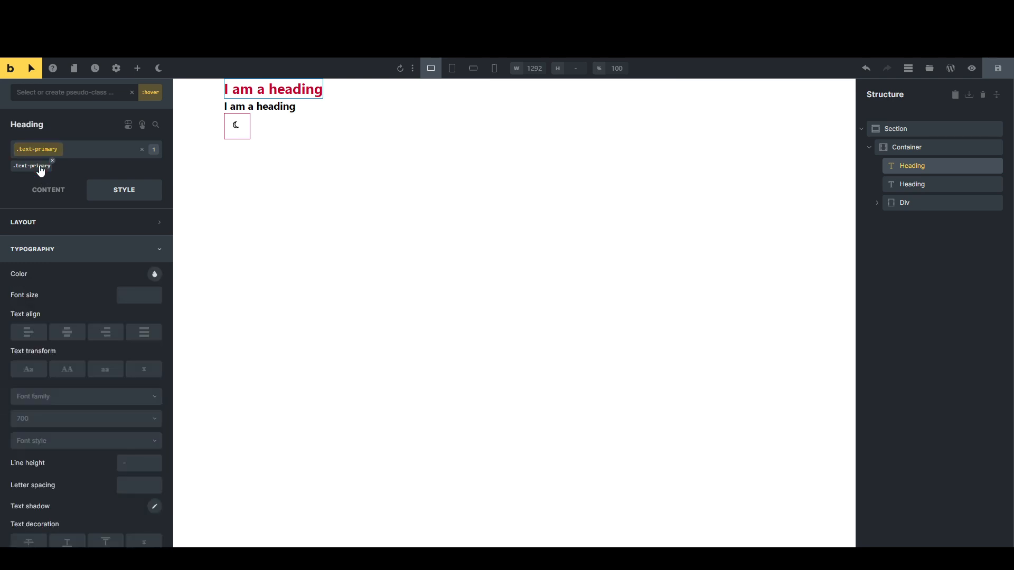
{"action": "left_click", "coordinate": [155, 274]}
{"action": "left_click", "coordinate": [112, 299]}
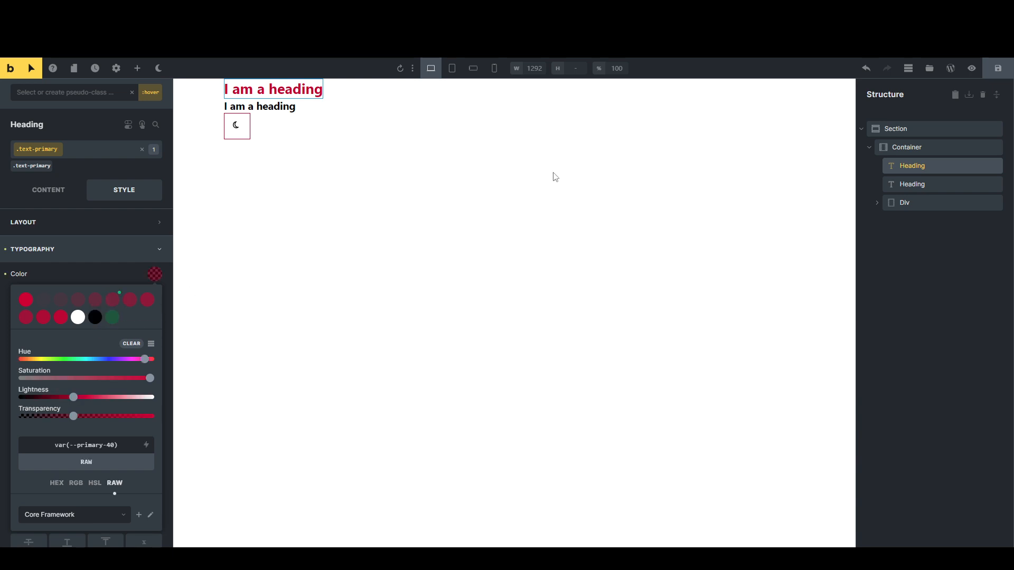
Step: Save the page and reload the front end
{"action": "left_click", "coordinate": [997, 69]}
{"action": "left_click", "coordinate": [280, 9]}
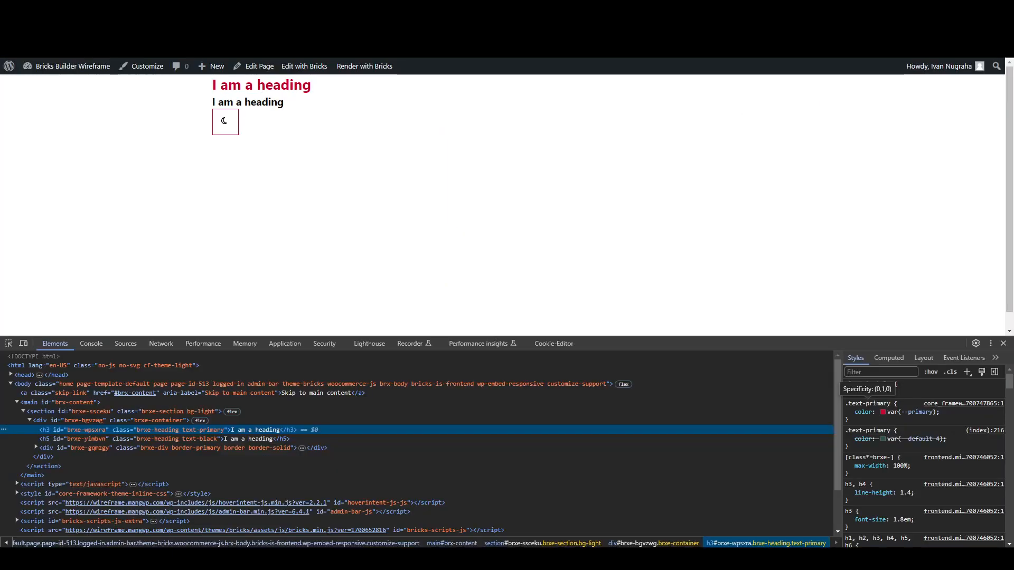
{"action": "key", "text": "F5"}
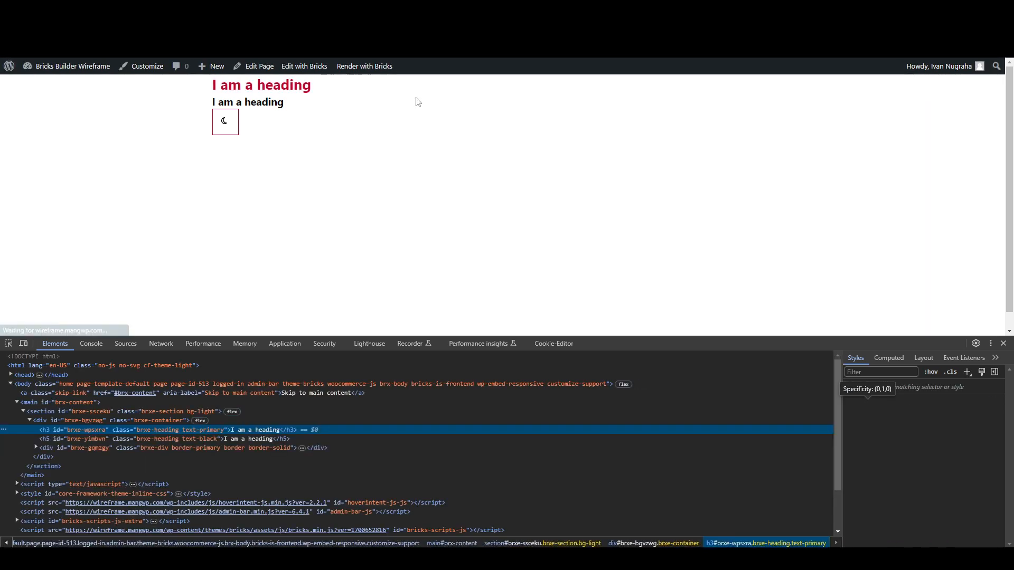
Step: Back in the Bricks editor, clear the .text-primary class's :hover typography color and deactivate the class on the heading
{"action": "left_click", "coordinate": [174, 10]}
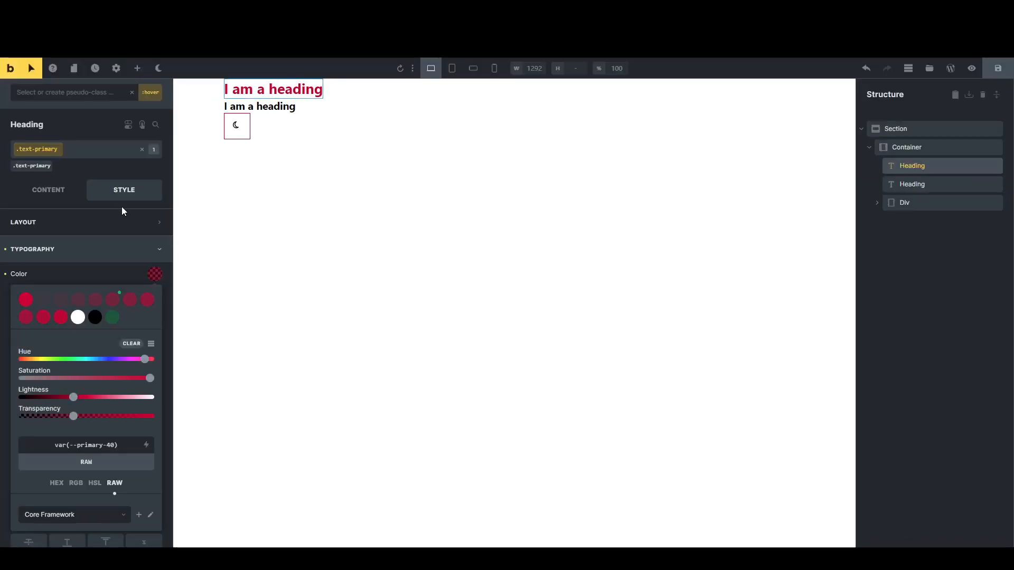
{"action": "left_click", "coordinate": [77, 250]}
{"action": "left_click", "coordinate": [35, 167]}
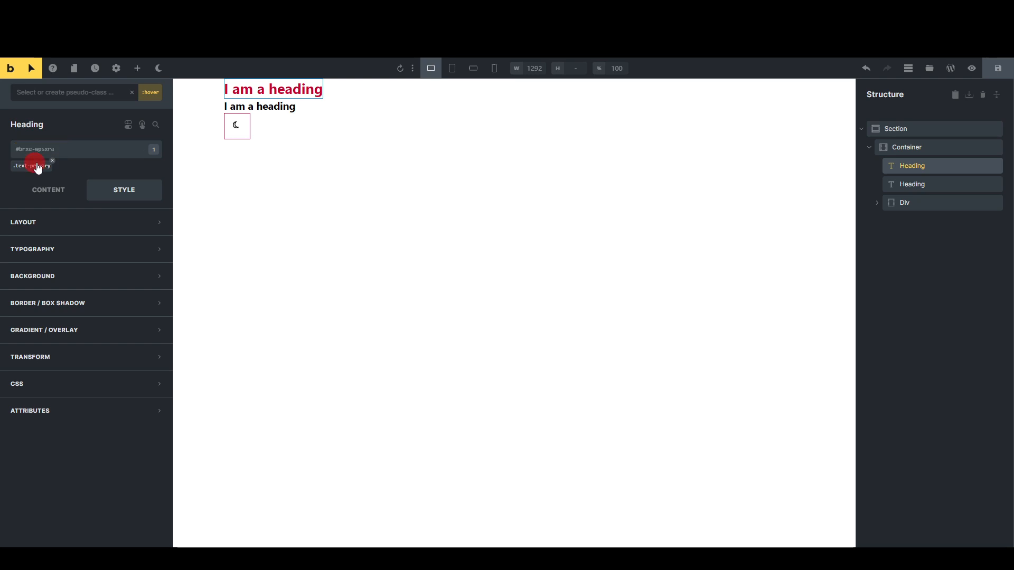
{"action": "left_click", "coordinate": [36, 168]}
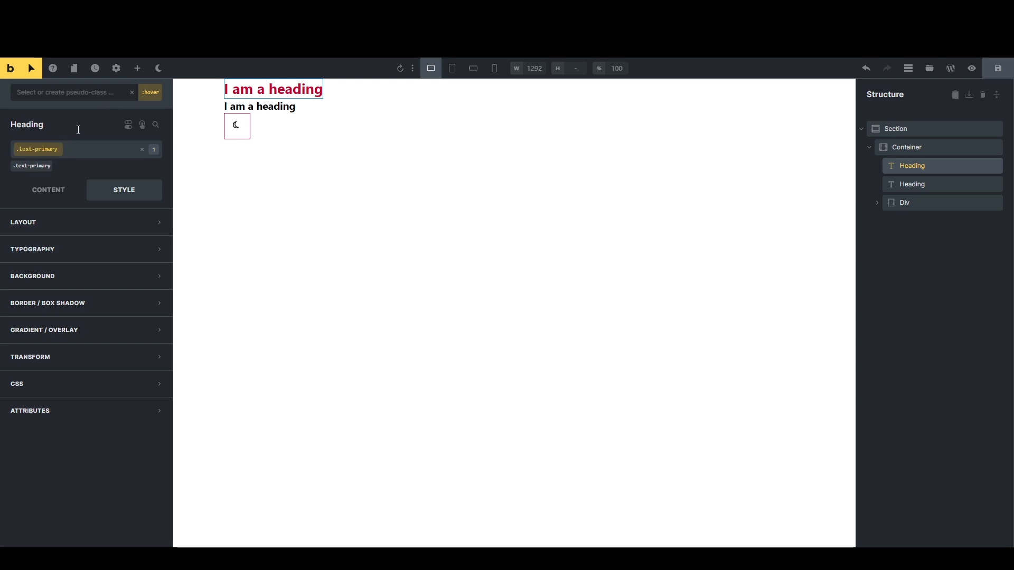
{"action": "left_click", "coordinate": [33, 168]}
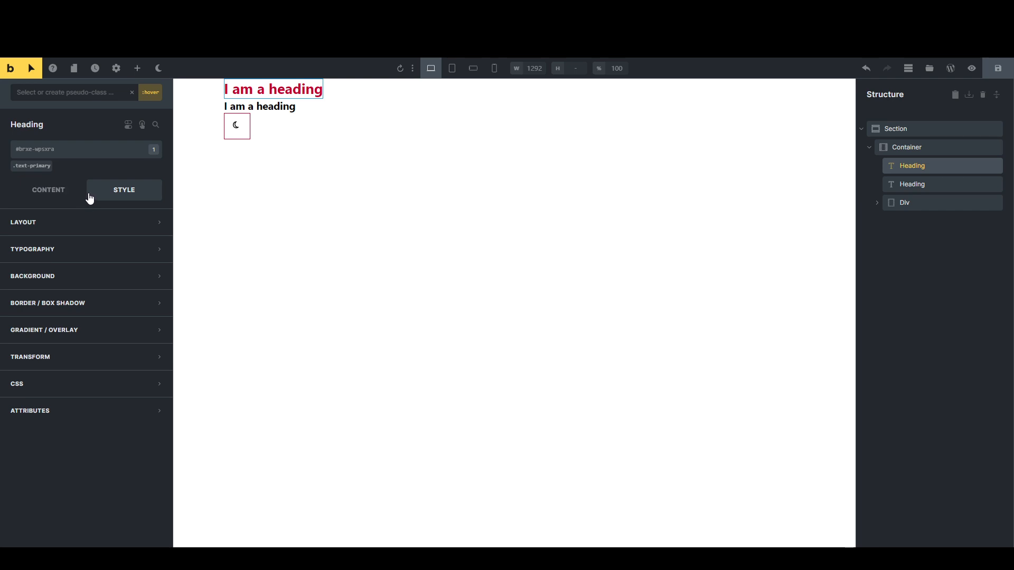
Step: Create a new class named txt-hover on the selected heading
{"action": "left_click", "coordinate": [74, 150]}
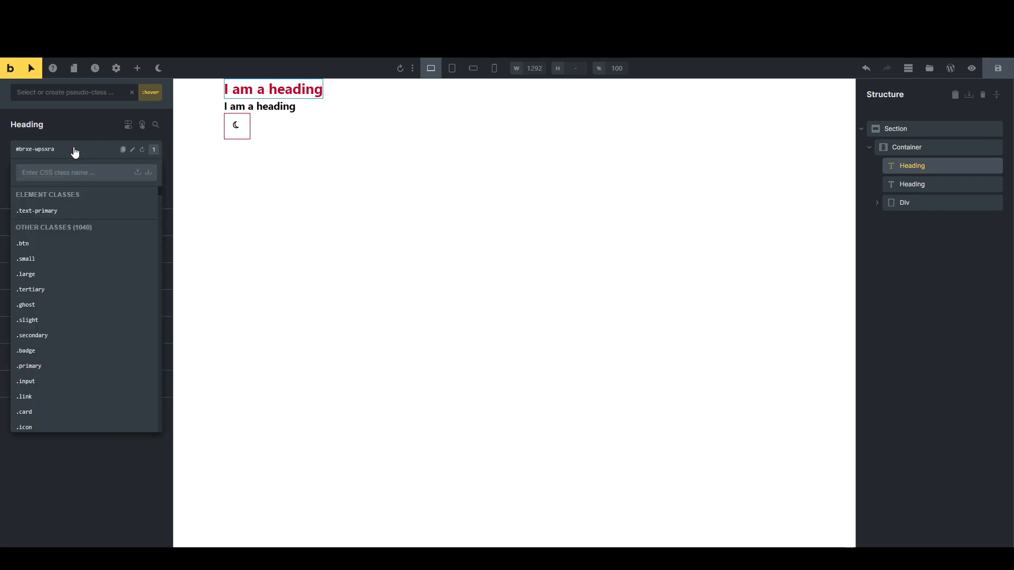
{"action": "type", "text": "text-"}
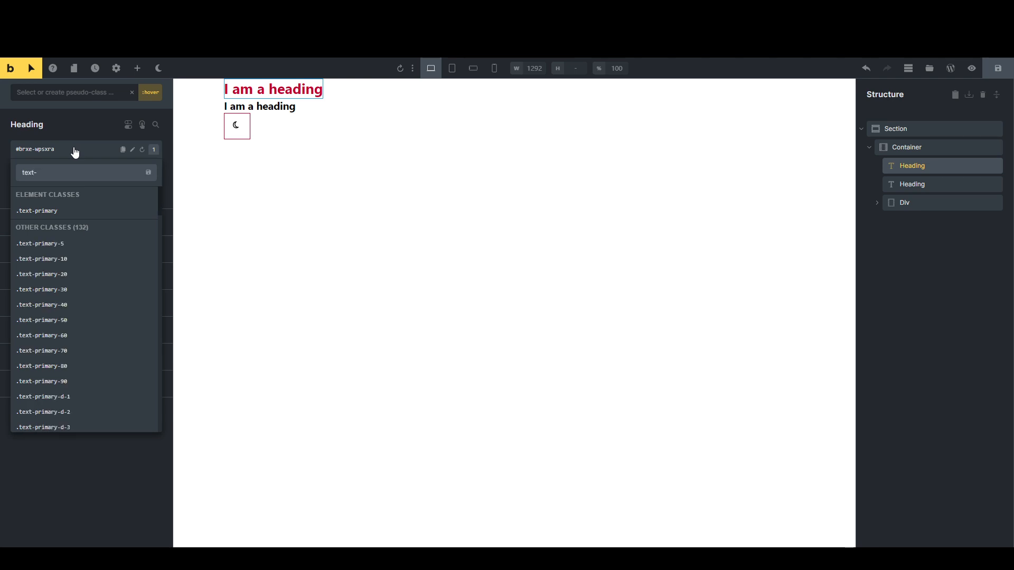
{"action": "type", "text": "hove"}
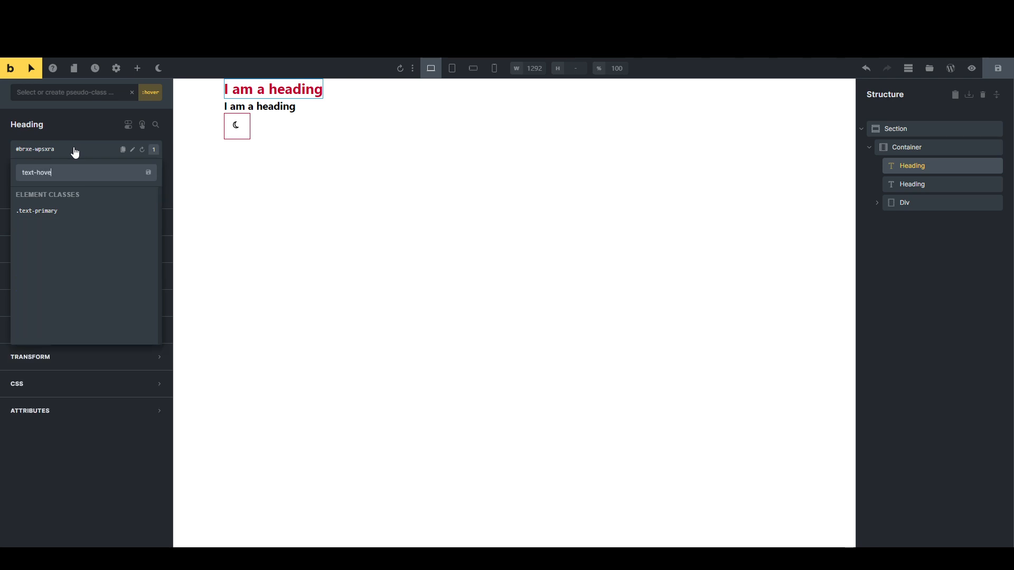
{"action": "type", "text": "r-5"}
{"action": "key", "text": "ctrl+a"}
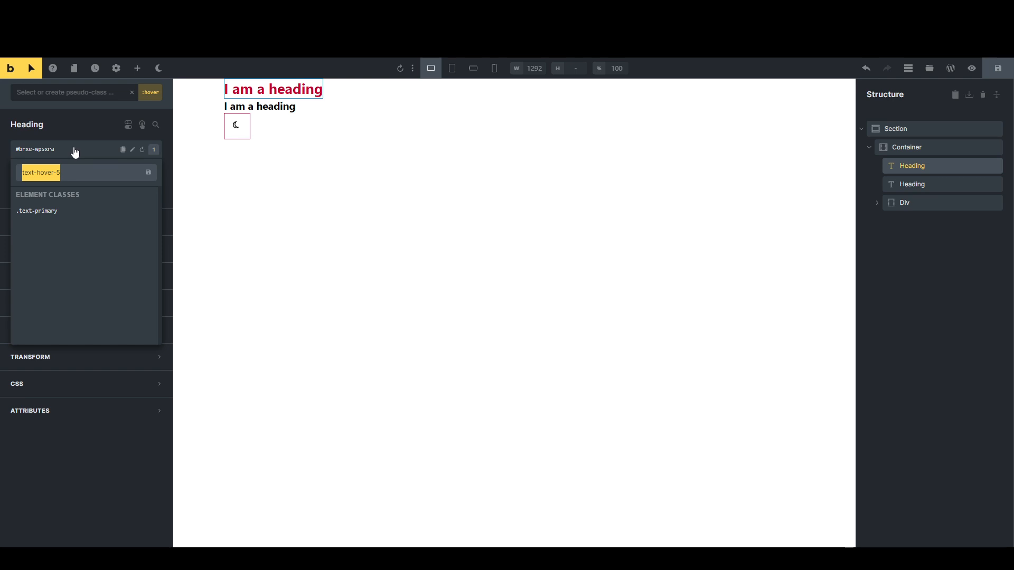
{"action": "key", "text": "Left"}
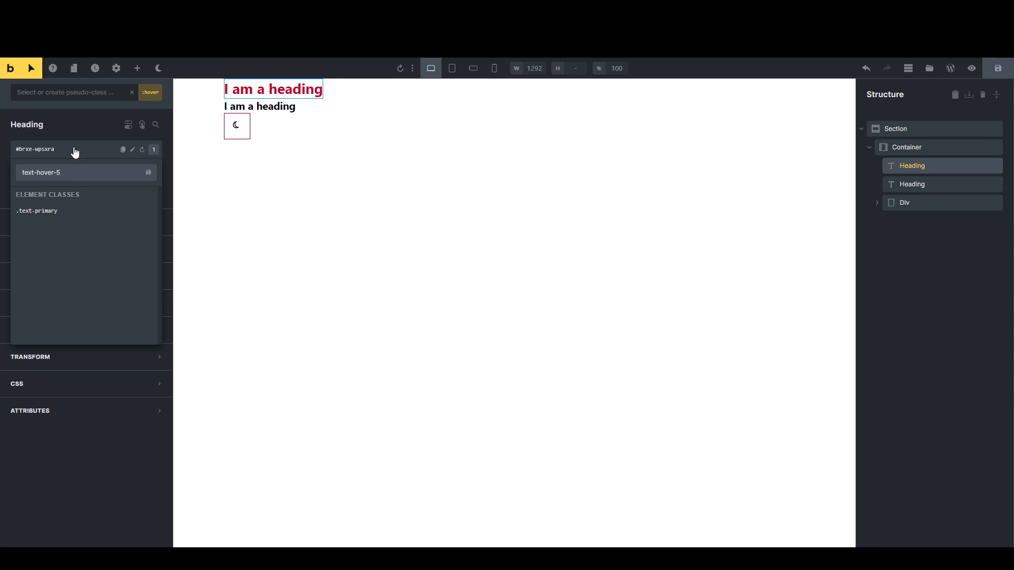
{"action": "key", "text": "ctrl+a"}
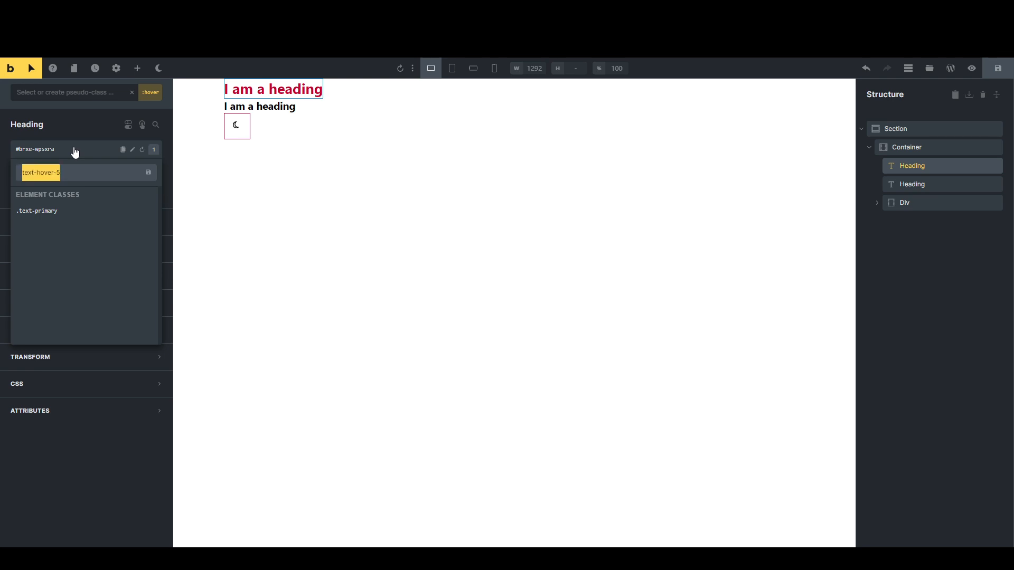
{"action": "key", "text": "BackSpace"}
{"action": "type", "text": "t"}
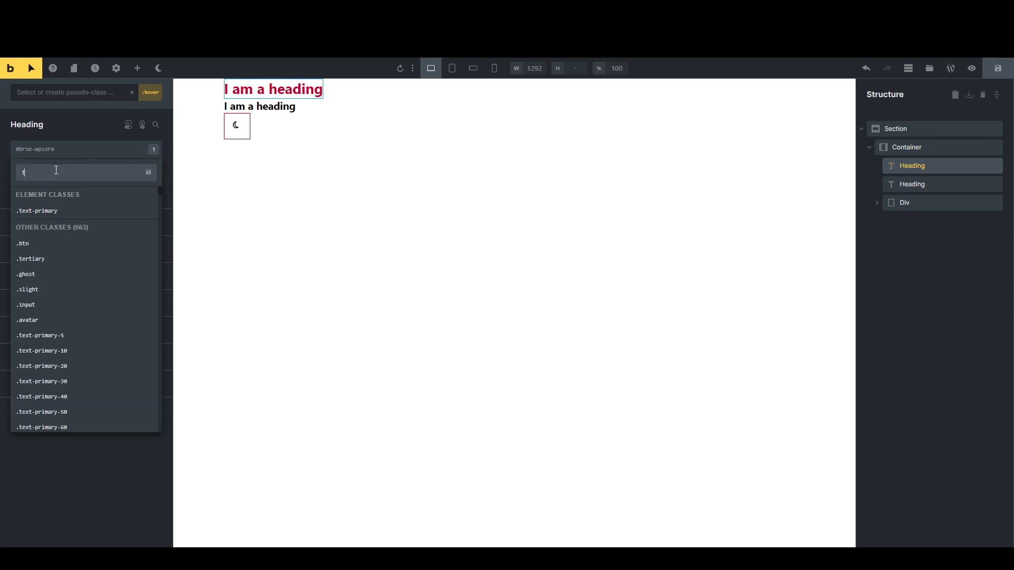
{"action": "type", "text": "xt-hover"}
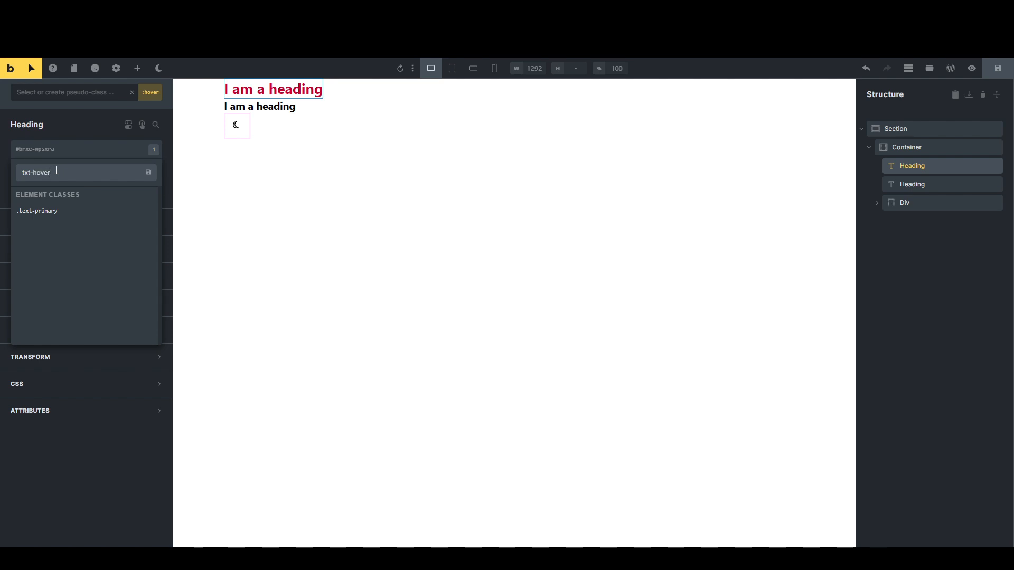
{"action": "key", "text": "Return"}
Step: Set the .txt-hover class's :hover typography color to var(--primary-30) from the Core Framework palette
{"action": "left_click", "coordinate": [69, 96]}
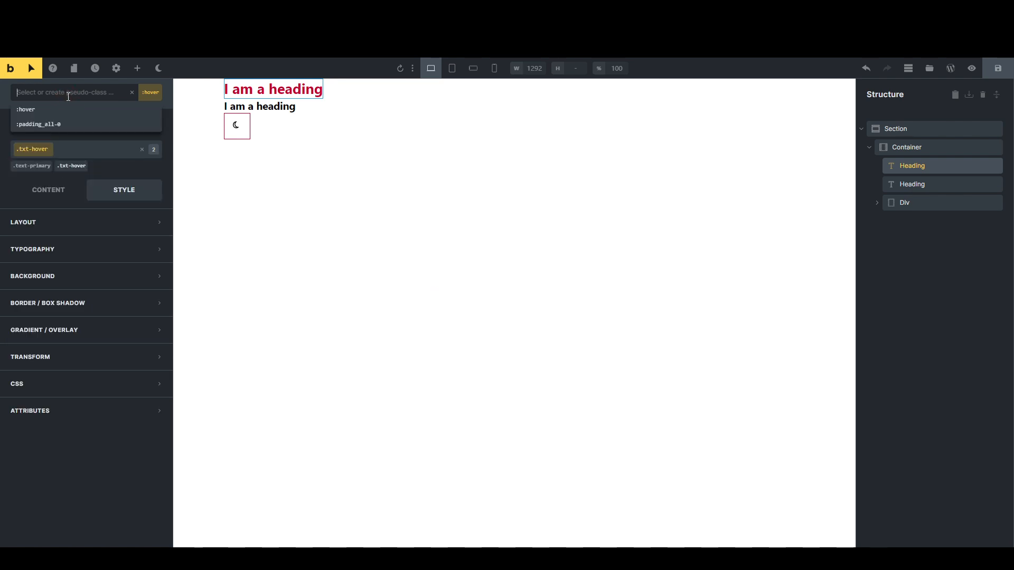
{"action": "left_click", "coordinate": [37, 249]}
{"action": "left_click", "coordinate": [154, 273]}
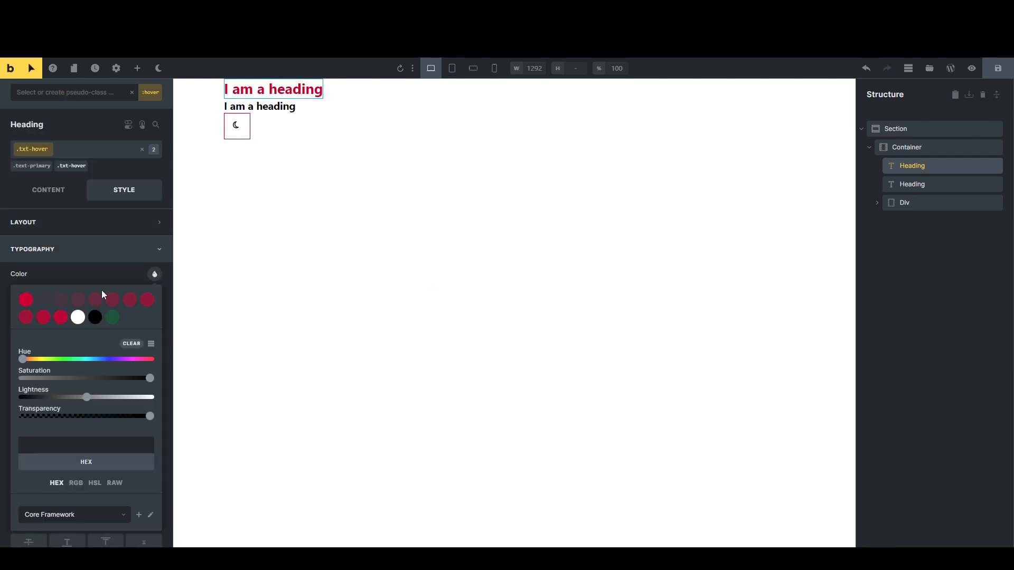
{"action": "left_click", "coordinate": [96, 300]}
Step: Save the page, reload the front end and force the :hover state on the h3 heading with the txt-hover class
{"action": "left_click", "coordinate": [997, 69]}
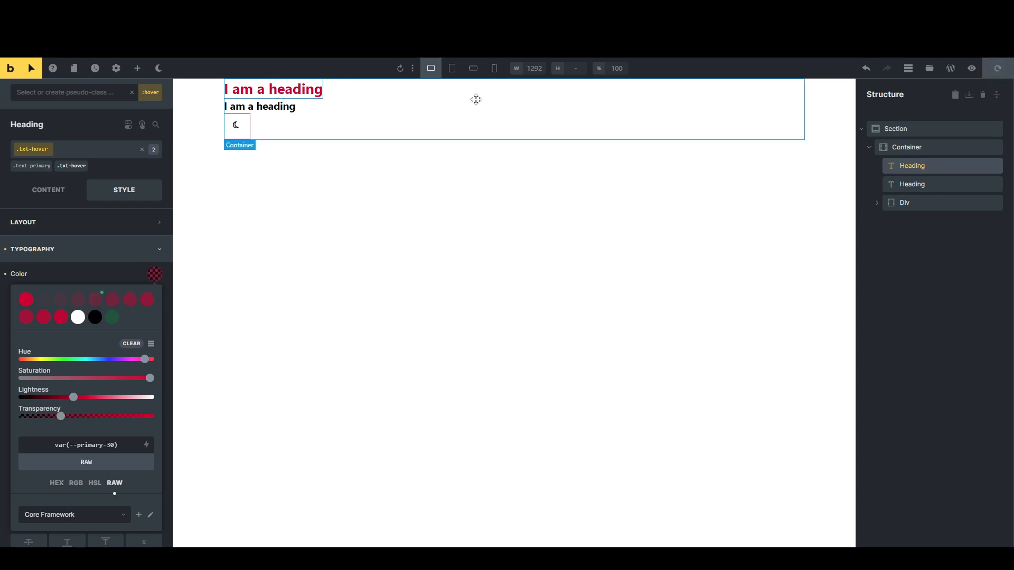
{"action": "left_click", "coordinate": [327, 9]}
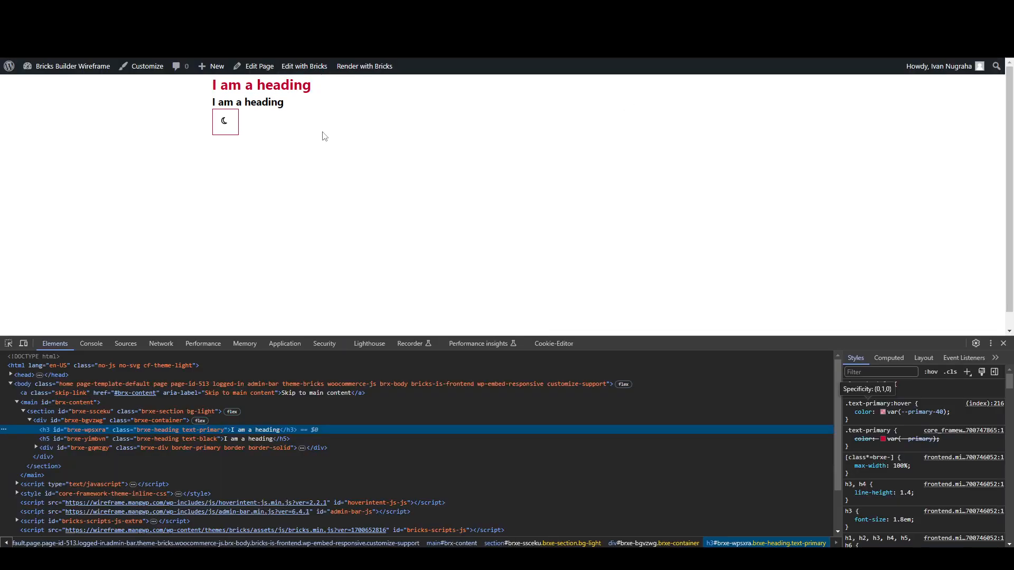
{"action": "key", "text": "F5"}
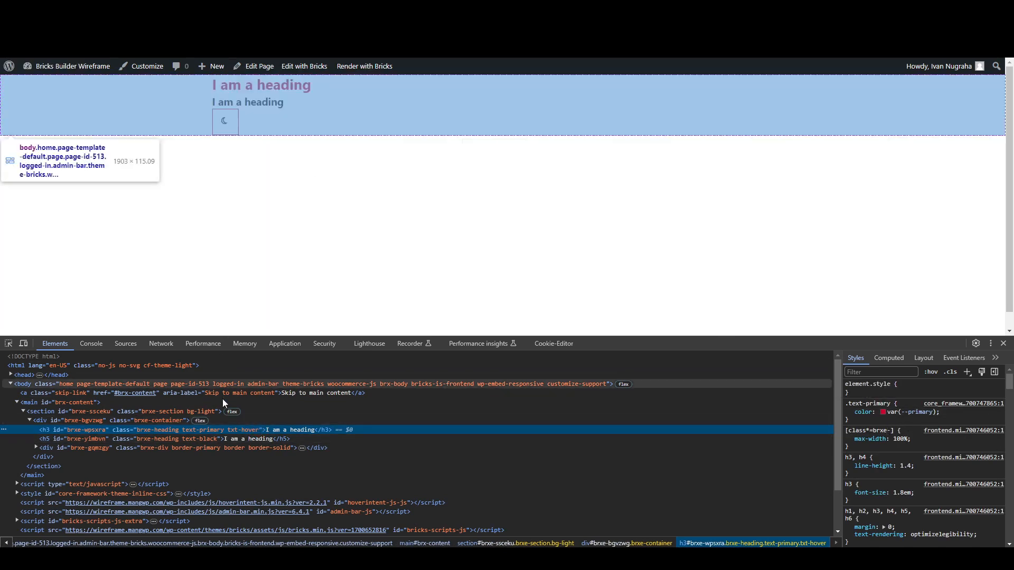
{"action": "right_click", "coordinate": [221, 429]}
{"action": "left_click", "coordinate": [285, 321]}
{"action": "left_click", "coordinate": [346, 332]}
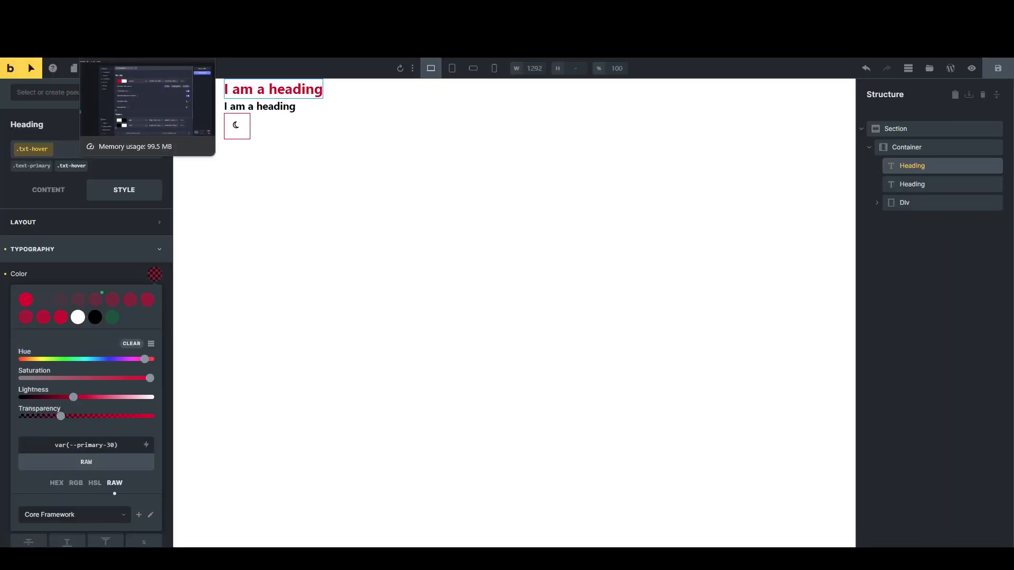
Step: Switch to the Core Framework settings, look through Design, Layouts and Components, and open the list of component types that can be added
{"action": "left_click", "coordinate": [119, 10]}
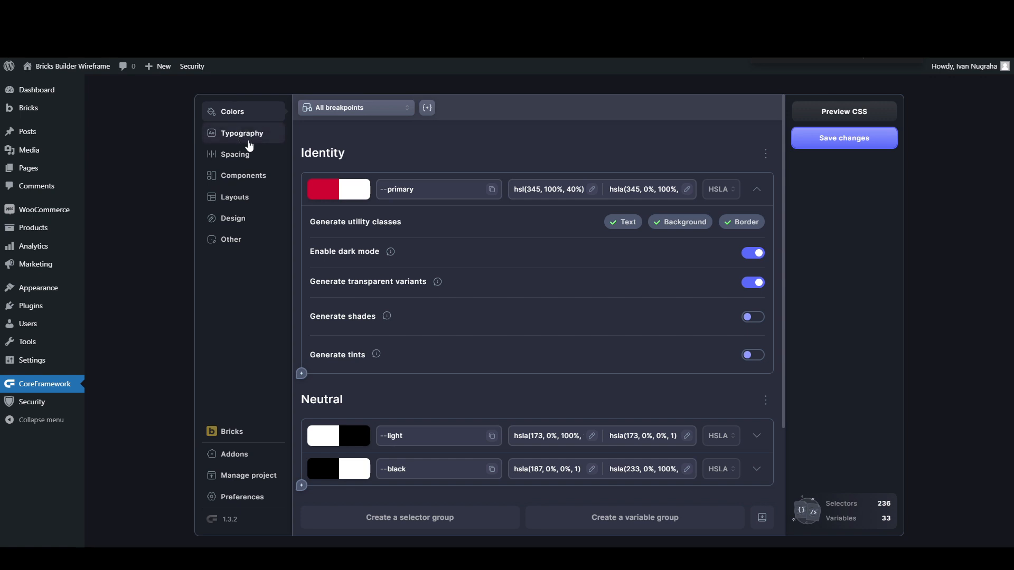
{"action": "left_click", "coordinate": [237, 219]}
{"action": "left_click", "coordinate": [237, 199]}
{"action": "left_click", "coordinate": [238, 177]}
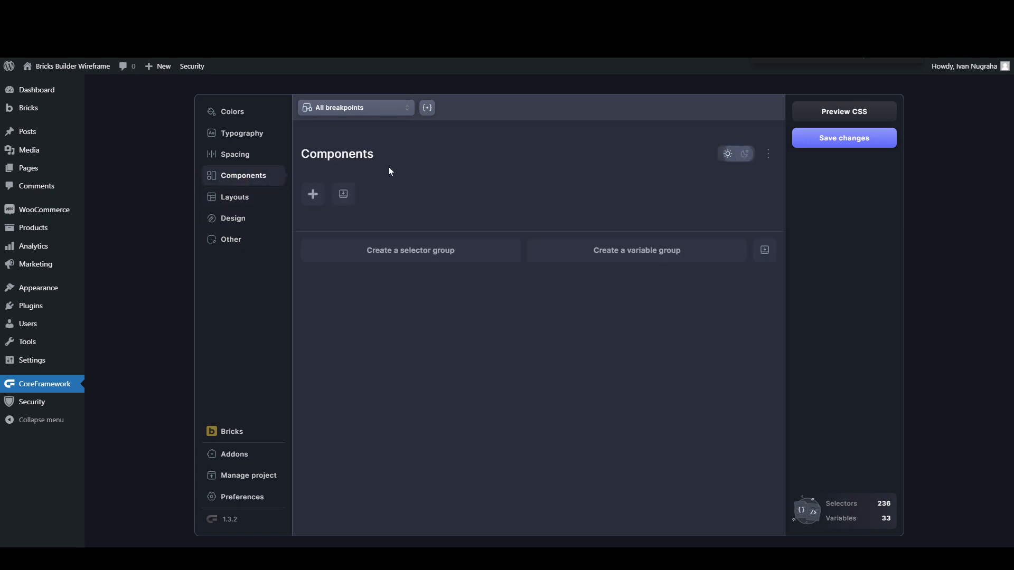
{"action": "left_click", "coordinate": [315, 195]}
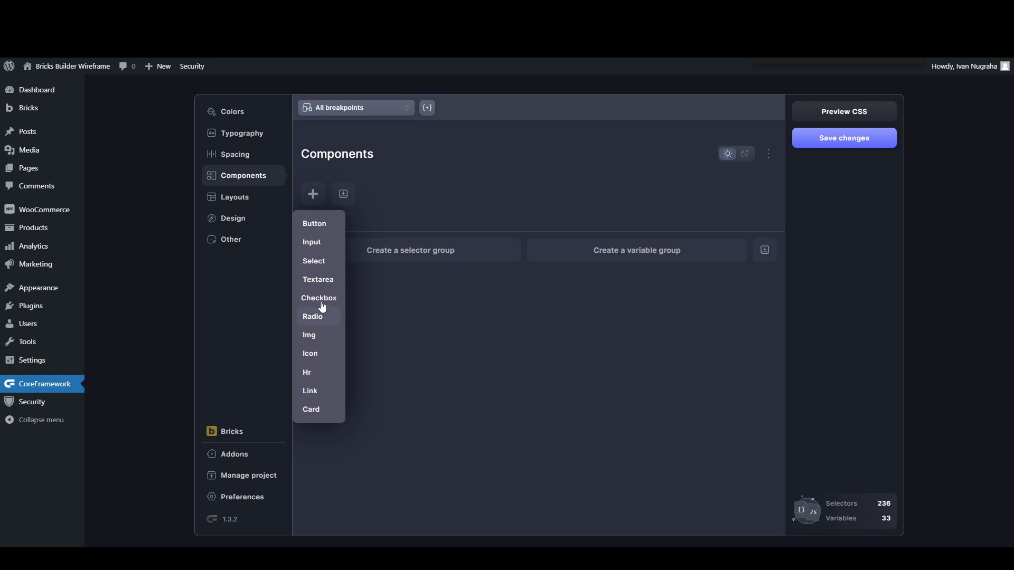
Step: Add a Textarea component with an .is-large modifier and name its base class .textarea-primary-hover
{"action": "left_click", "coordinate": [319, 279]}
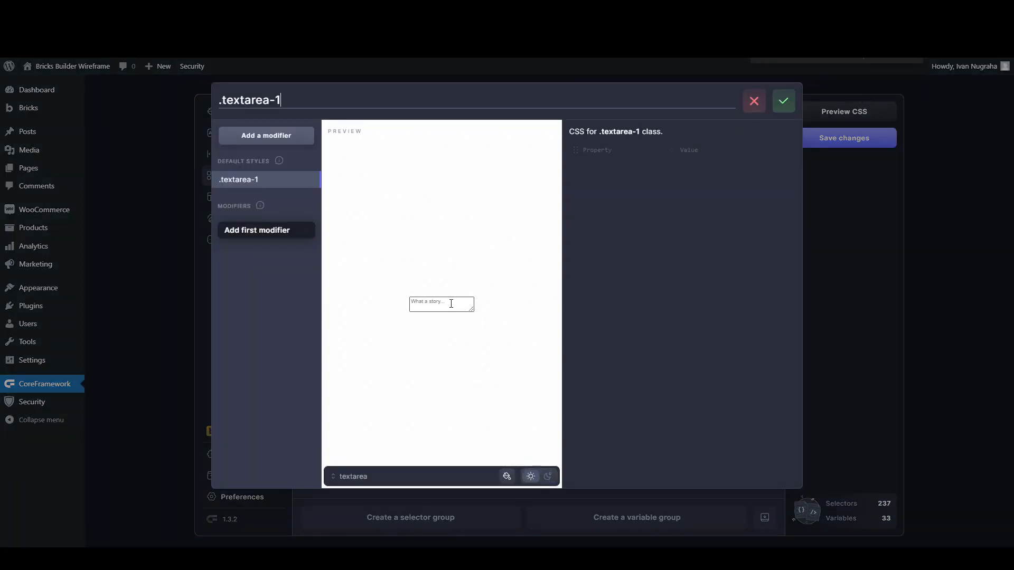
{"action": "left_click", "coordinate": [264, 147]}
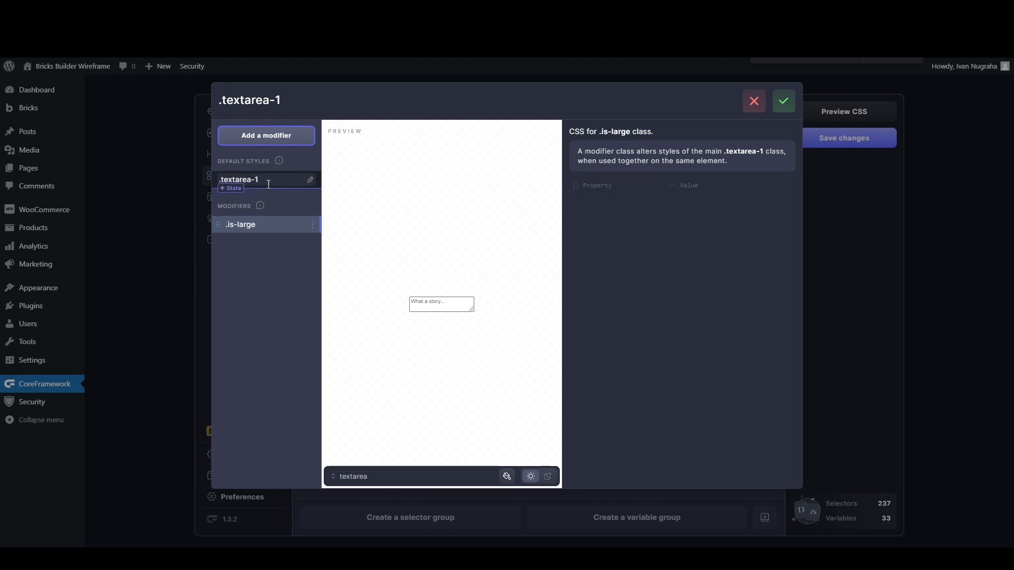
{"action": "left_click", "coordinate": [267, 183]}
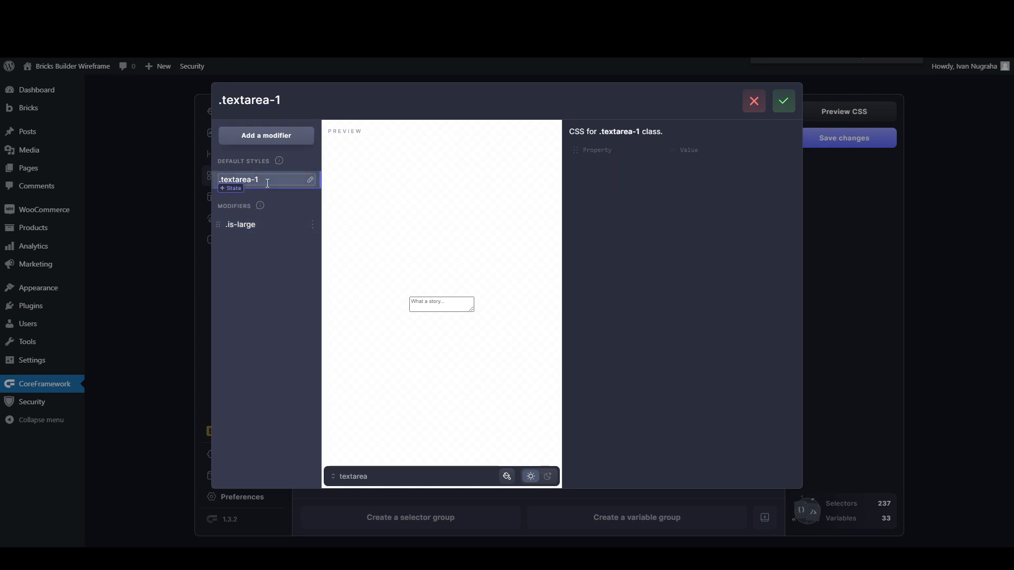
{"action": "key", "text": "BackSpace"}
{"action": "type", "text": "primary-"}
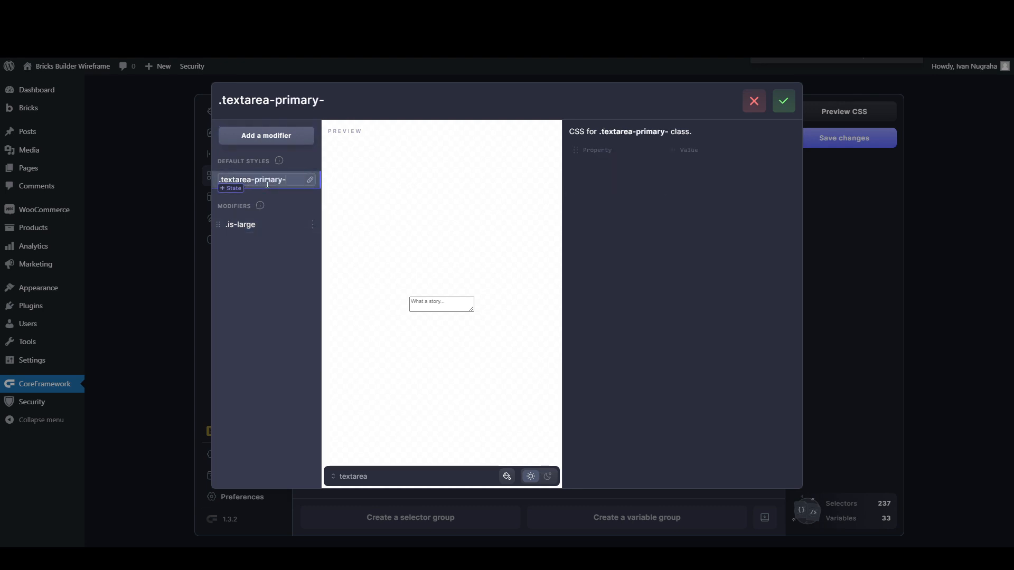
{"action": "type", "text": "hover"}
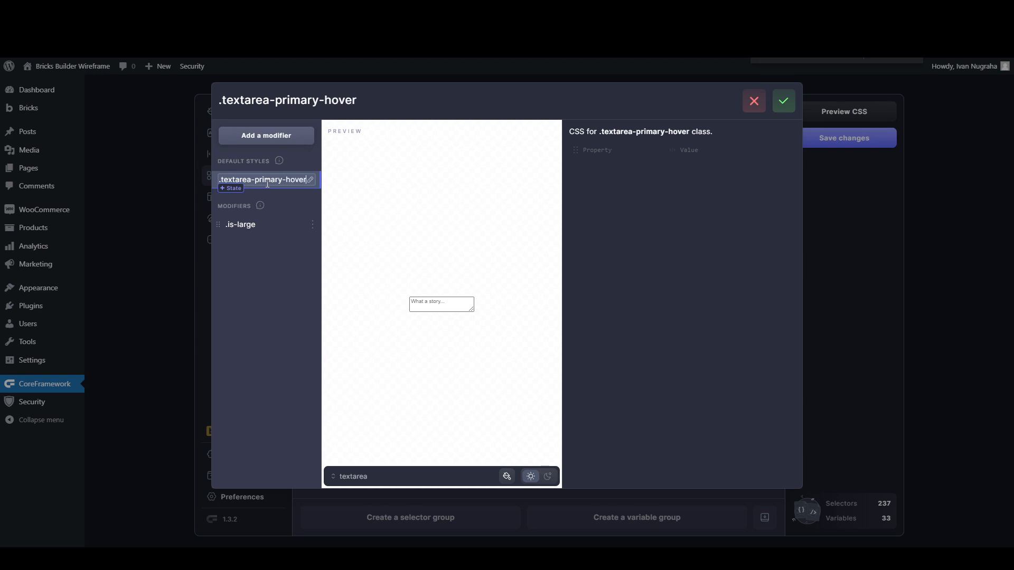
{"action": "key", "text": "Return"}
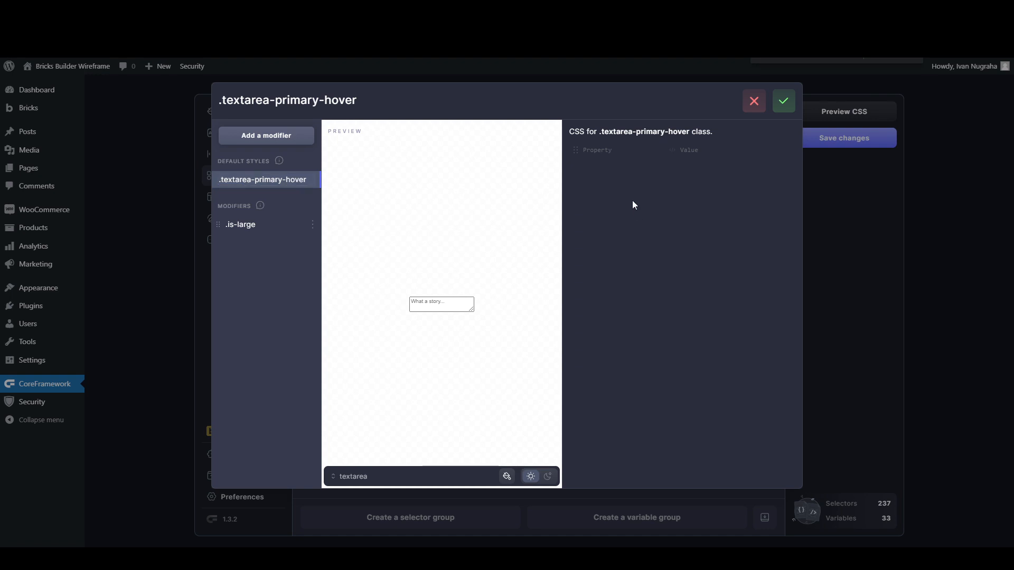
Step: Add a color property with no value to the CSS of the .textarea-primary-hover base class
{"action": "left_click", "coordinate": [625, 151]}
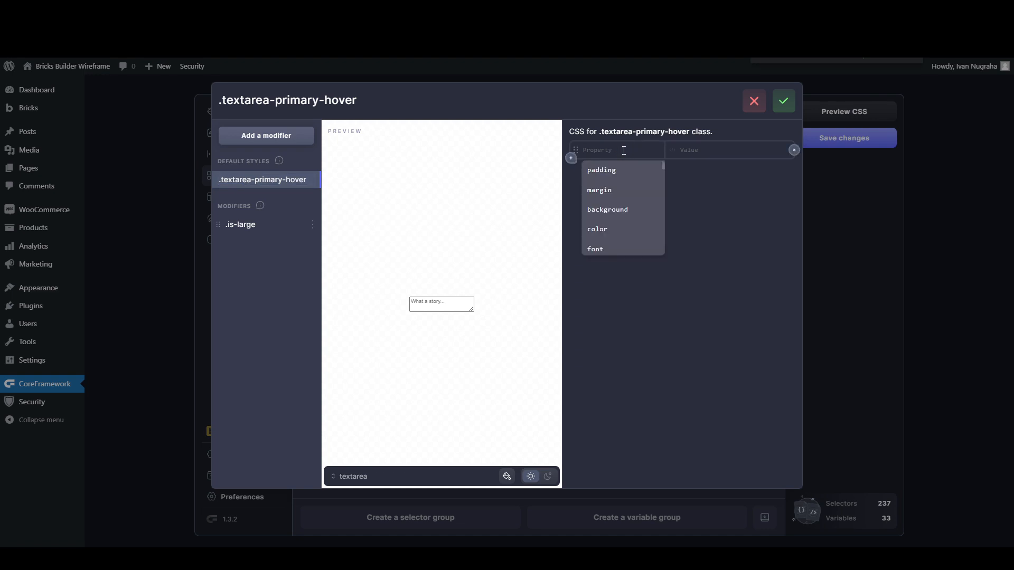
{"action": "left_click", "coordinate": [597, 229]}
{"action": "left_click", "coordinate": [689, 150]}
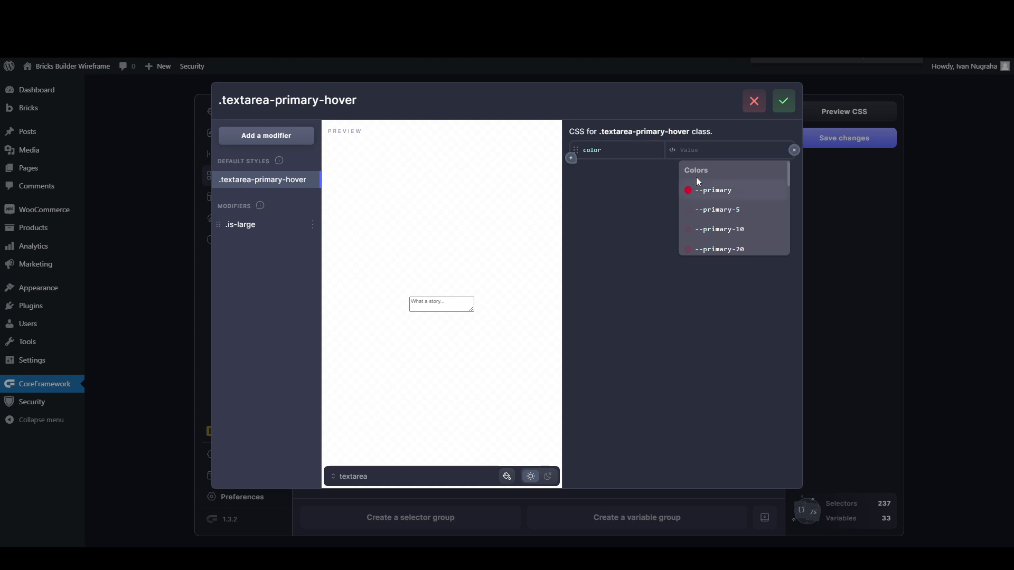
{"action": "left_click", "coordinate": [267, 180]}
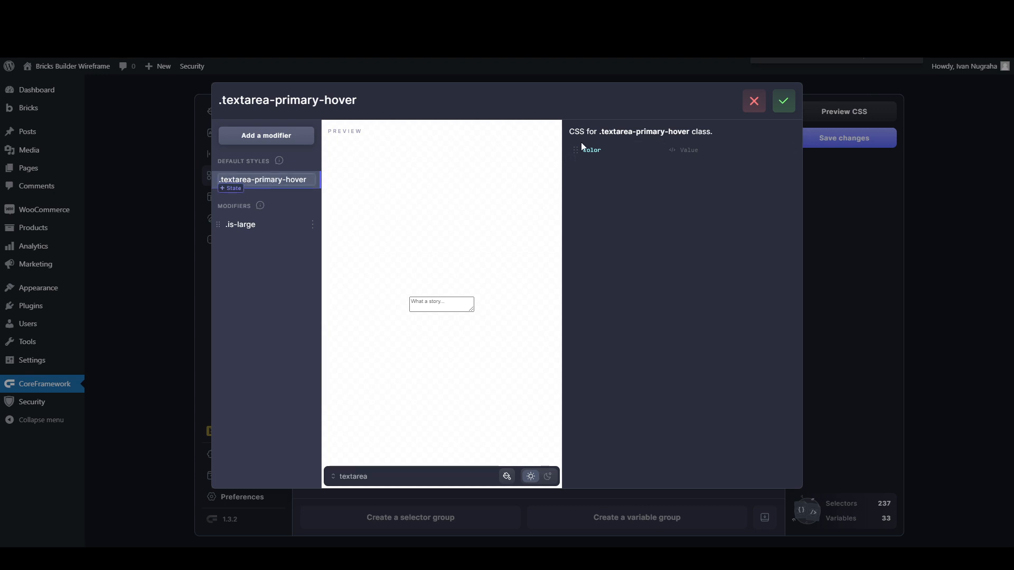
{"action": "mouse_move", "coordinate": [280, 161]}
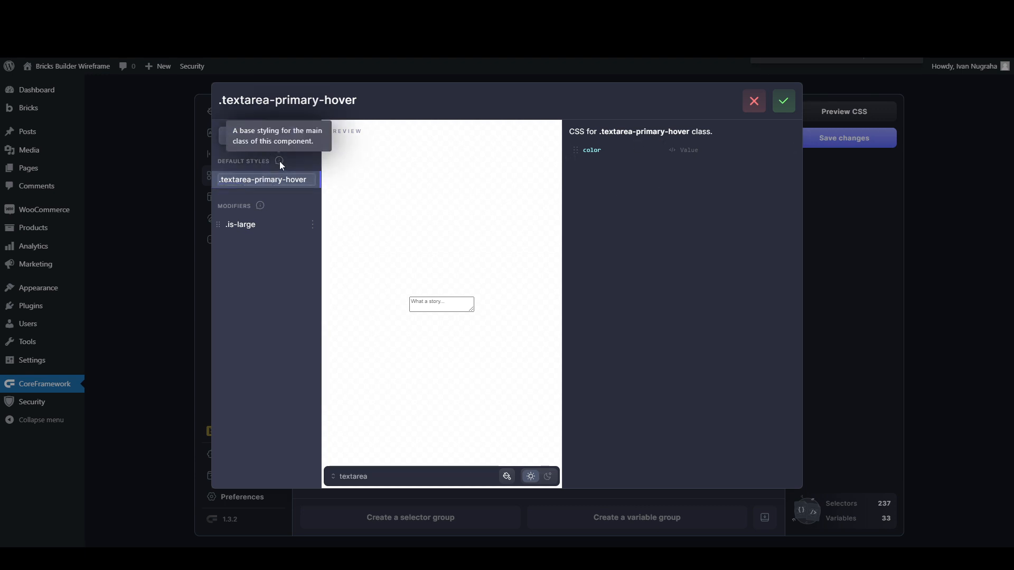
Step: Add a hover state to the .is-large modifier of the textarea component
{"action": "left_click", "coordinate": [246, 225]}
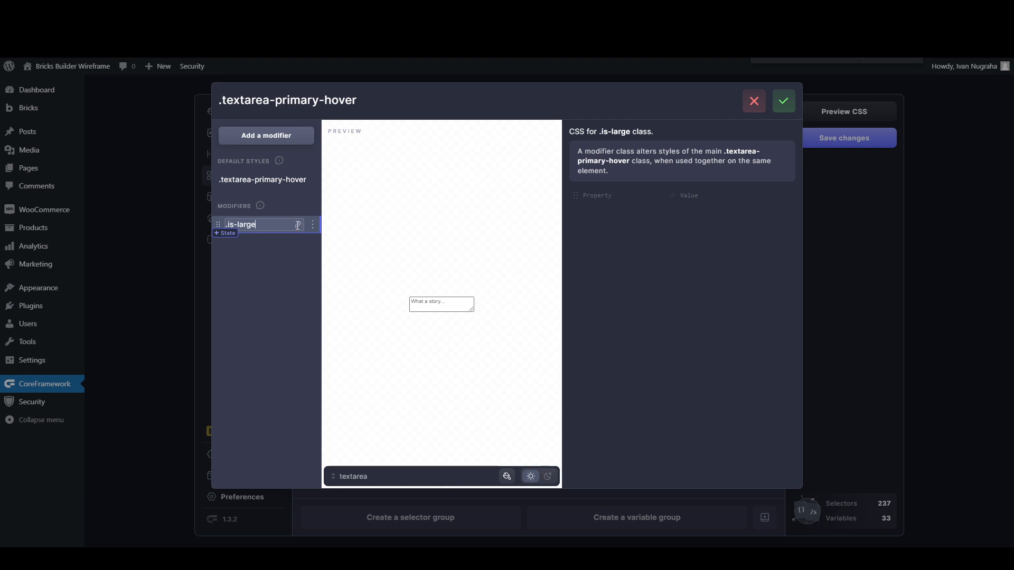
{"action": "left_click", "coordinate": [313, 224]}
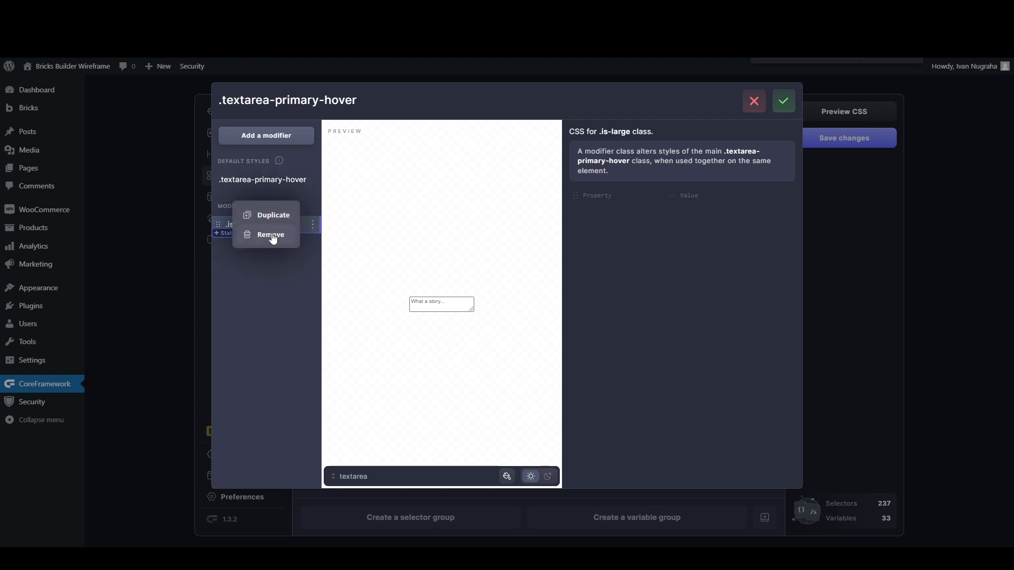
{"action": "left_click", "coordinate": [241, 260]}
{"action": "left_click", "coordinate": [226, 233]}
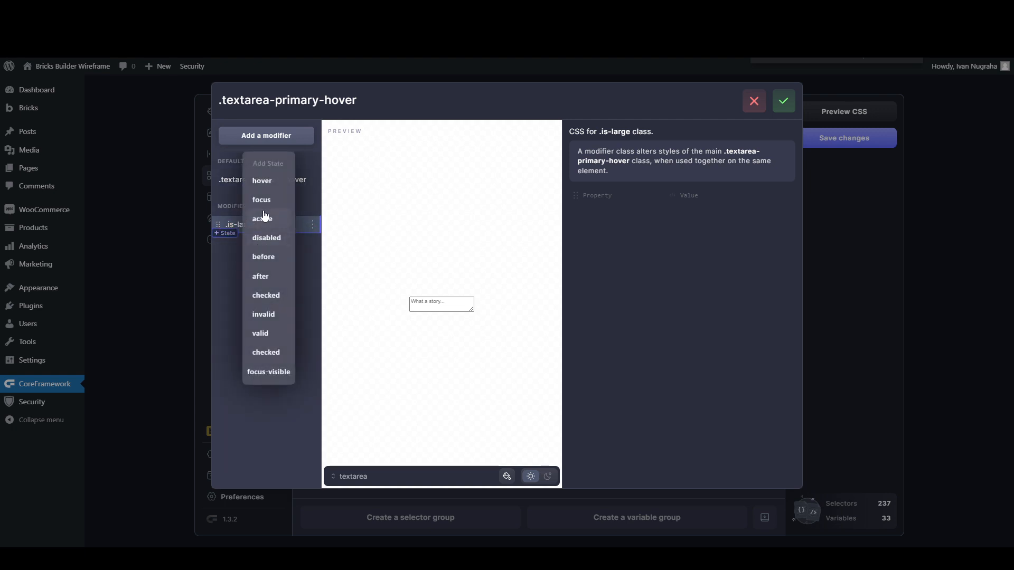
{"action": "left_click", "coordinate": [263, 185]}
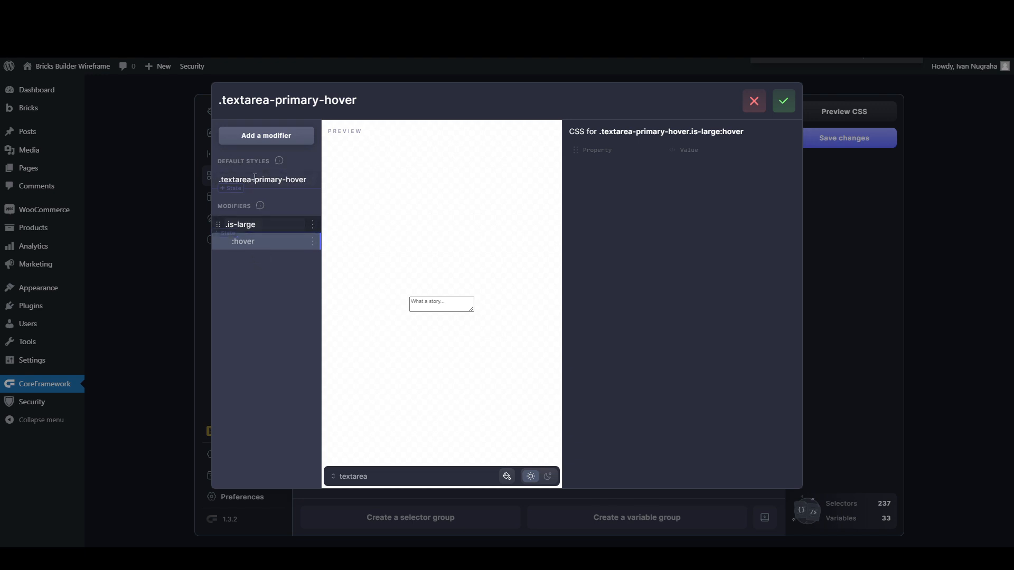
Step: Rename the component's base class to .textarea and its modifier to .is-primary
{"action": "left_click", "coordinate": [241, 224]}
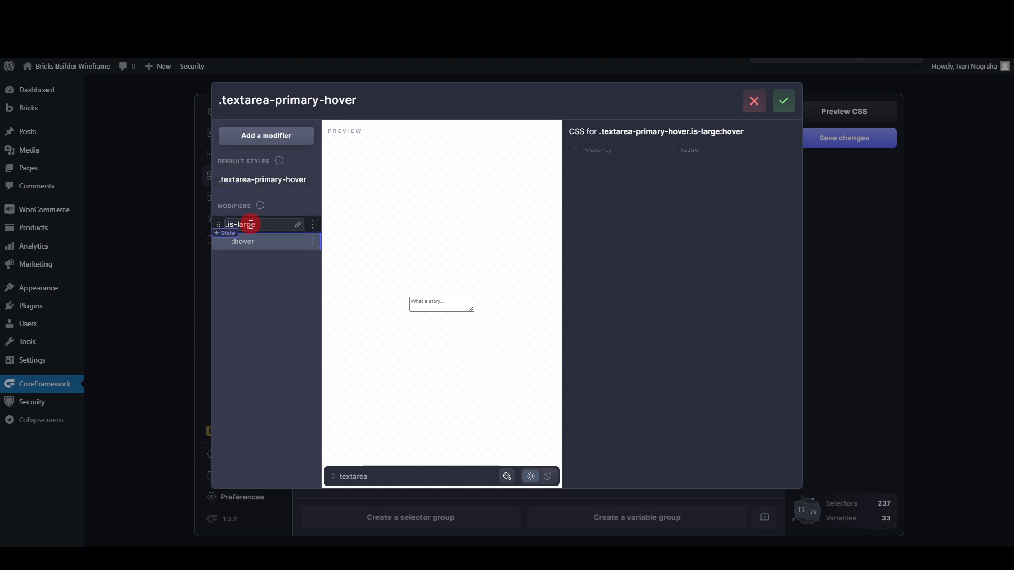
{"action": "left_click", "coordinate": [269, 182]}
{"action": "left_click_drag", "start_coordinate": [255, 179], "coordinate": [309, 182]}
{"action": "key", "text": "BackSpace"}
{"action": "key", "text": "BackSpace"}
{"action": "left_click", "coordinate": [257, 224]}
{"action": "key", "text": "BackSpace"}
{"action": "key", "text": "BackSpace"}
{"action": "key", "text": "BackSpace"}
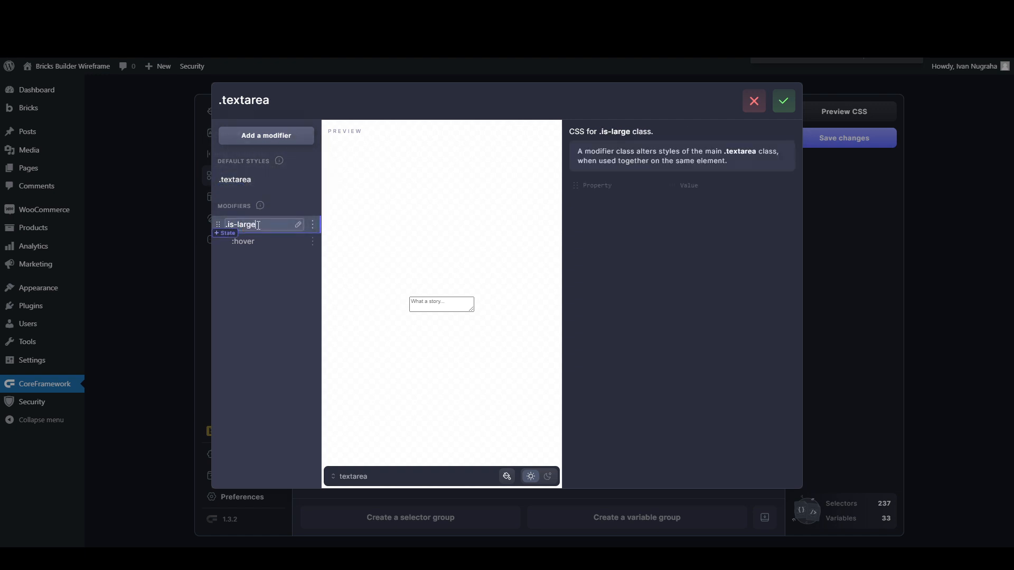
{"action": "key", "text": "BackSpace"}
{"action": "key", "text": "BackSpace"}
{"action": "type", "text": "primary"}
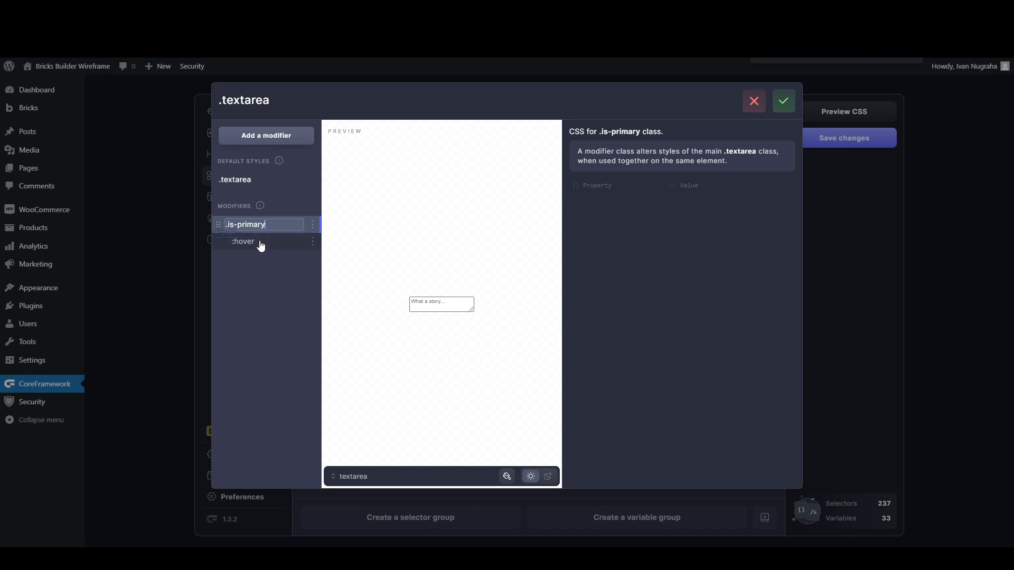
Step: Set the background-color of .textarea.is-primary:hover to --primary-5, accept the component and save the framework changes
{"action": "left_click", "coordinate": [259, 242]}
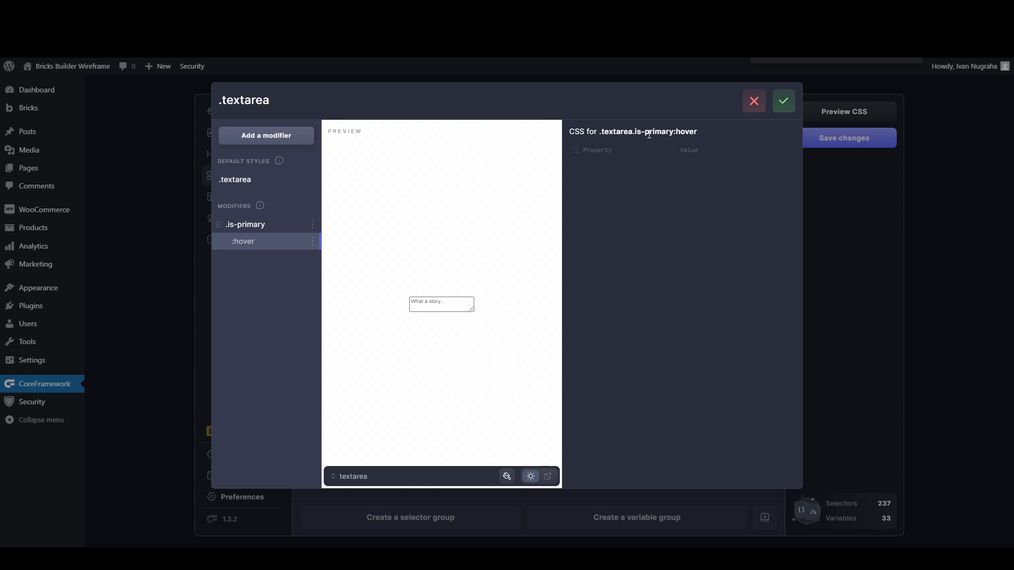
{"action": "left_click", "coordinate": [612, 146]}
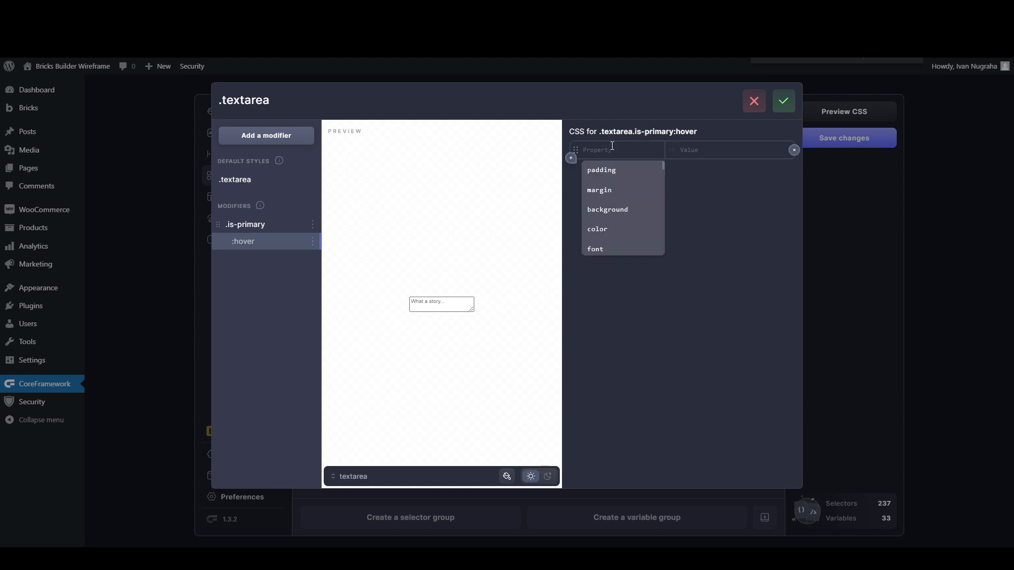
{"action": "type", "text": "ba"}
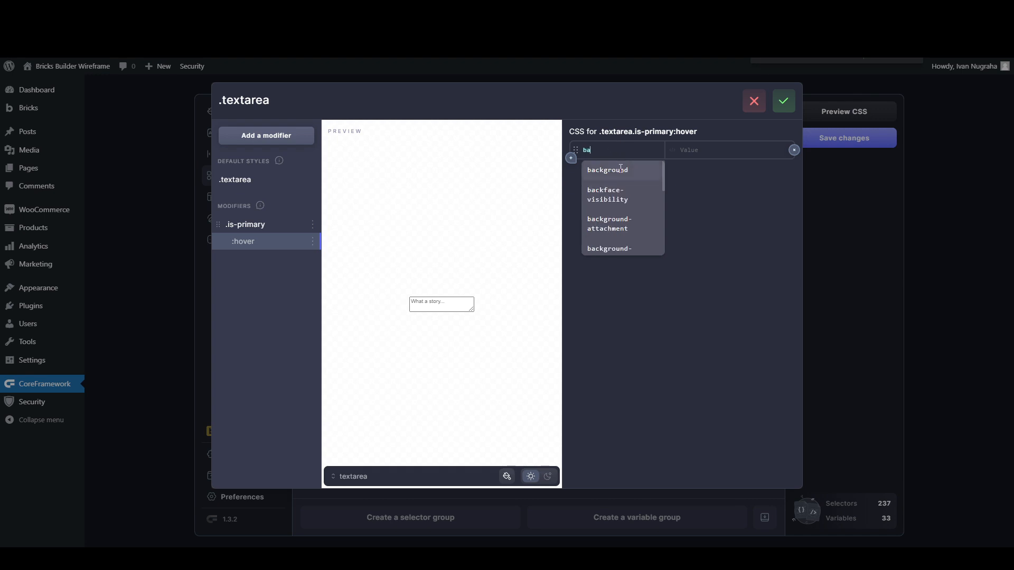
{"action": "type", "text": "ckgr"}
{"action": "key", "text": "ctrl+a"}
{"action": "type", "text": "color"}
{"action": "key", "text": "ctrl+a"}
{"action": "type", "text": "bak"}
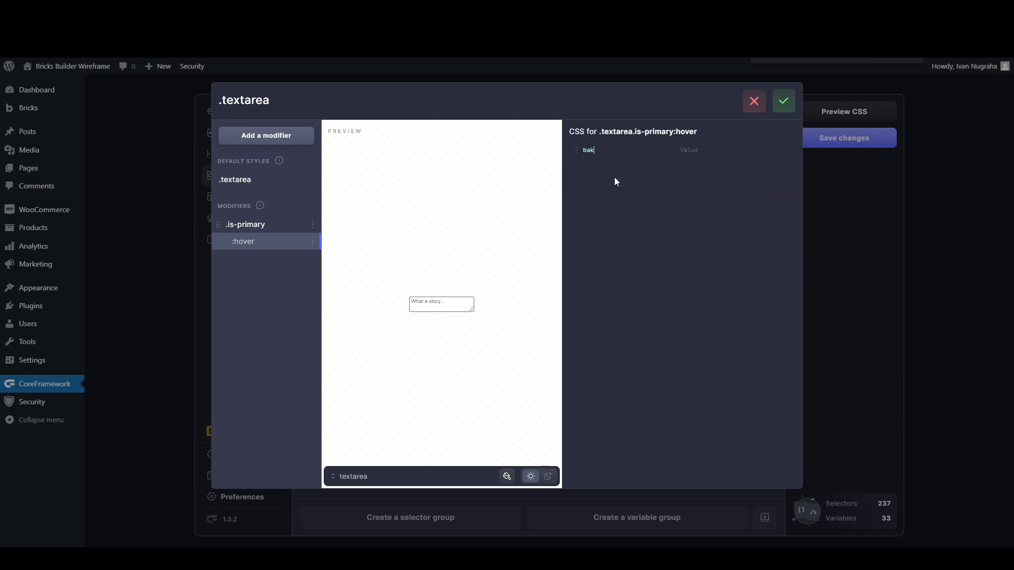
{"action": "key", "text": "BackSpace"}
{"action": "type", "text": "ckground-c"}
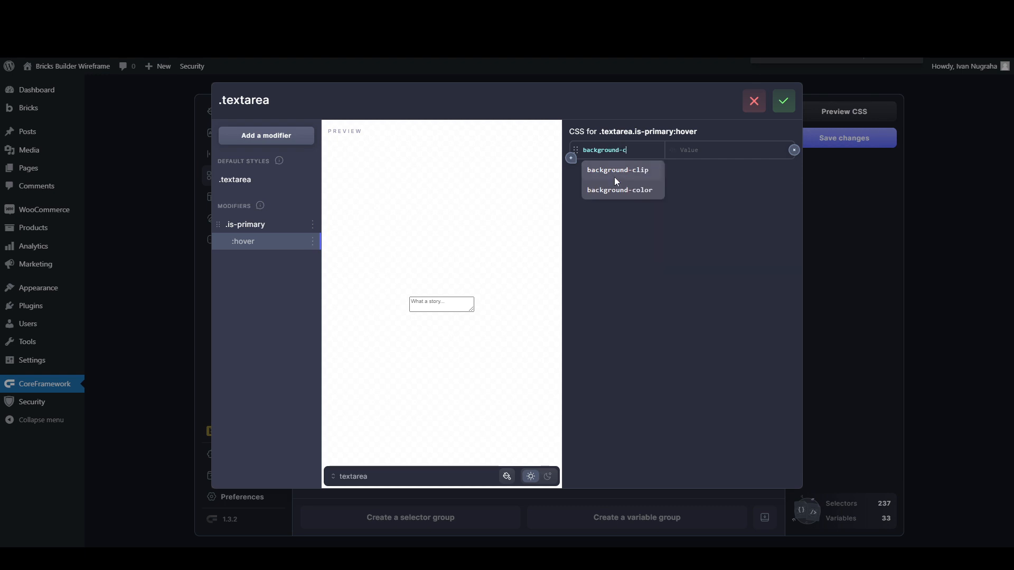
{"action": "left_click", "coordinate": [612, 190]}
{"action": "left_click", "coordinate": [697, 152]}
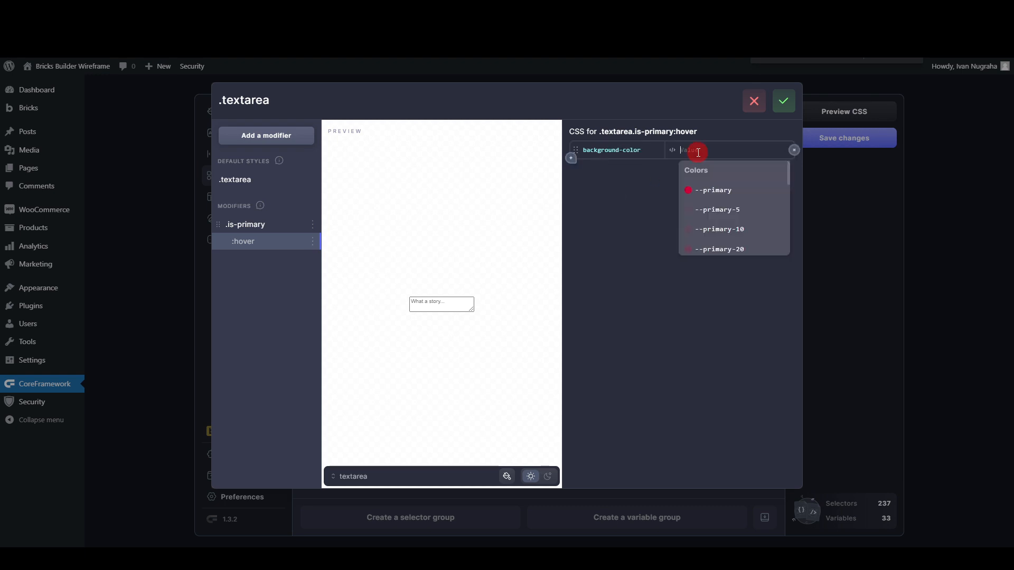
{"action": "left_click", "coordinate": [716, 211]}
{"action": "left_click", "coordinate": [784, 102]}
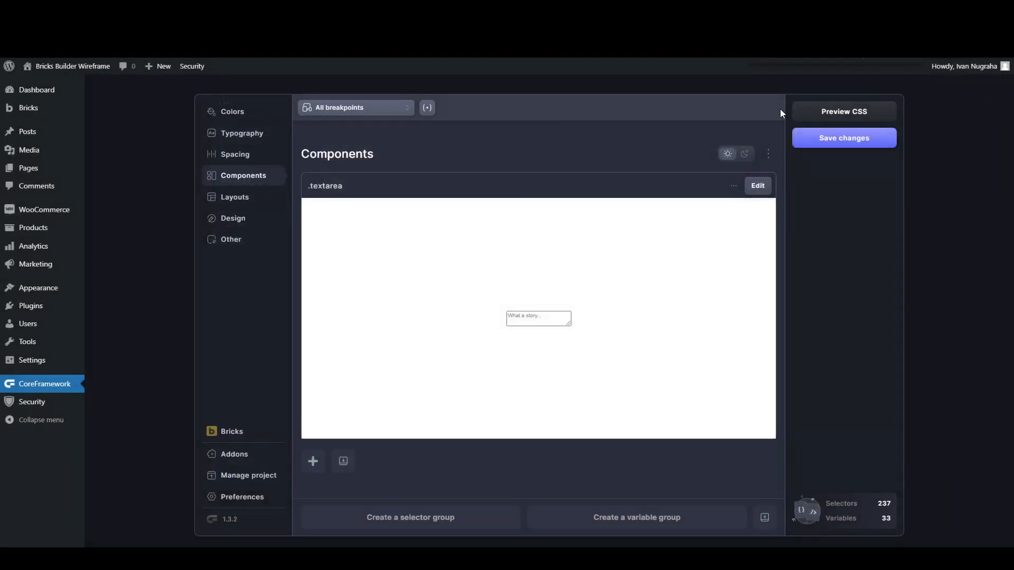
{"action": "left_click", "coordinate": [828, 150]}
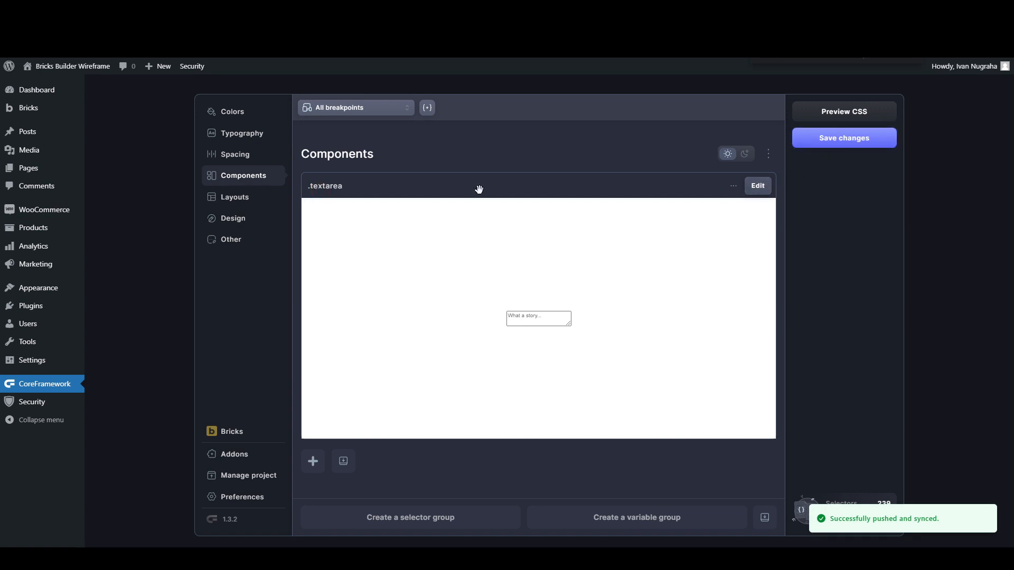
Step: Reopen the .textarea component and examine the CSS of its .is-primary modifier and that modifier's :hover state
{"action": "left_click", "coordinate": [752, 190]}
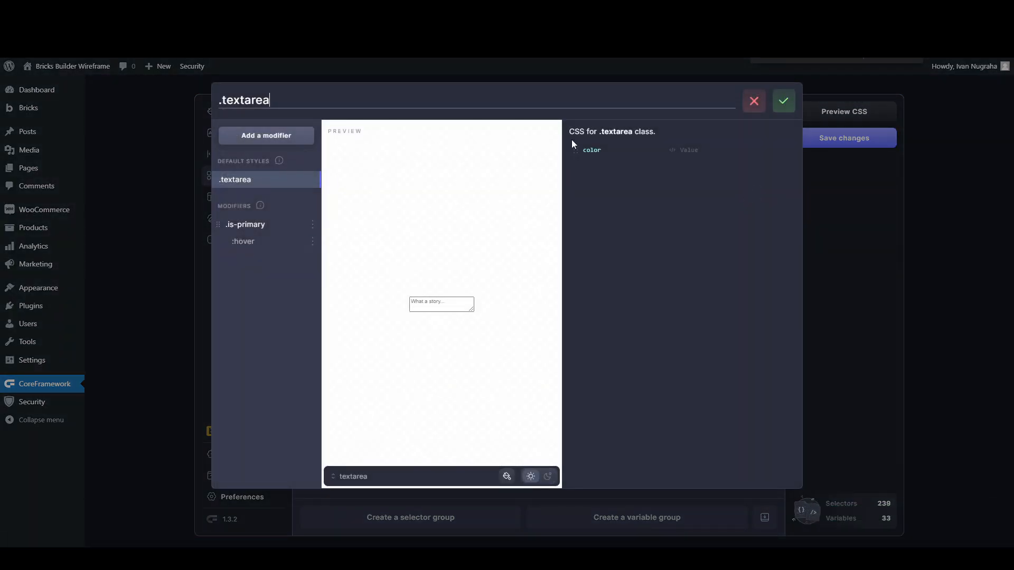
{"action": "left_click", "coordinate": [291, 226]}
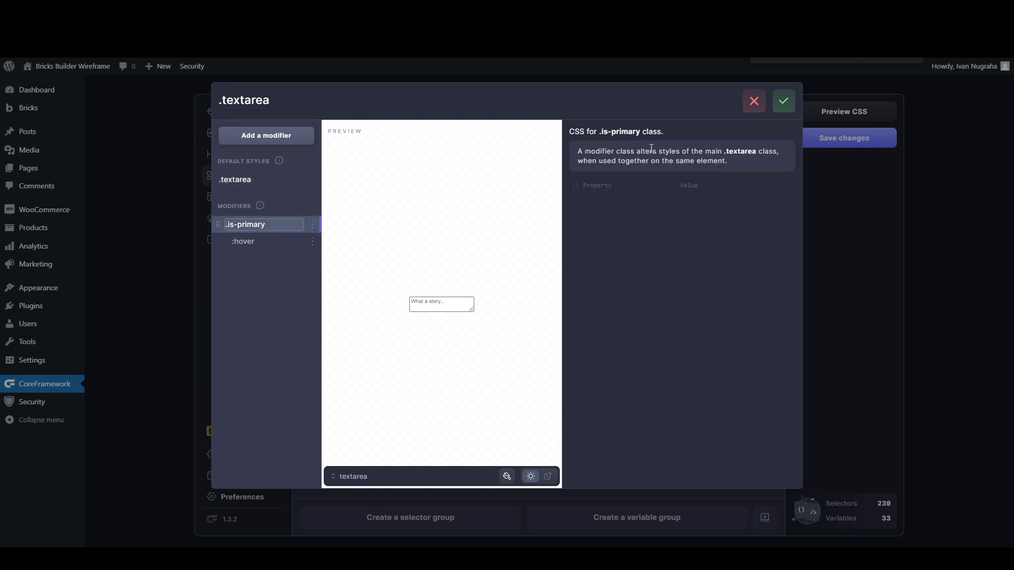
{"action": "left_click", "coordinate": [244, 241]}
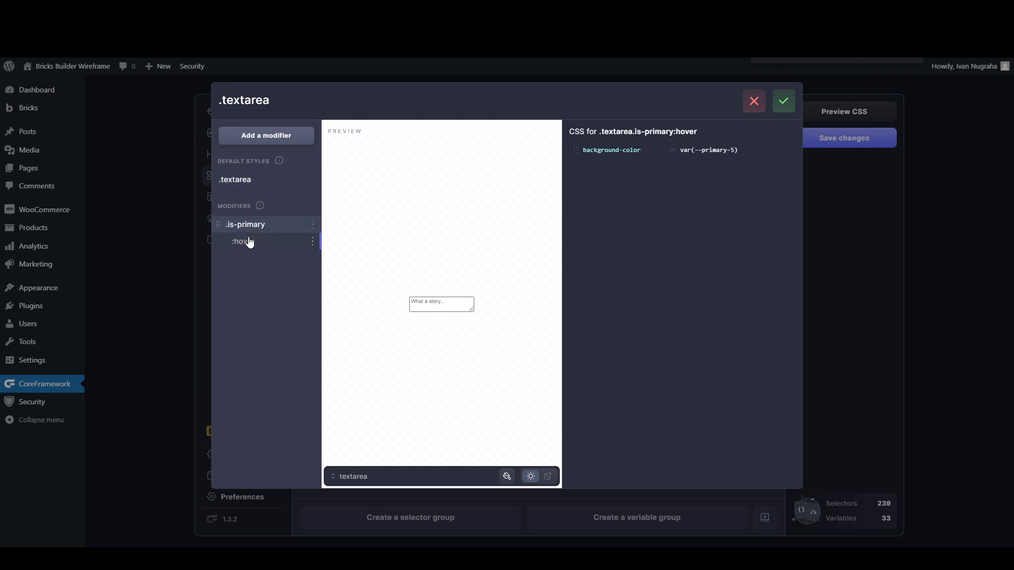
{"action": "left_click_drag", "start_coordinate": [671, 132], "coordinate": [603, 131]}
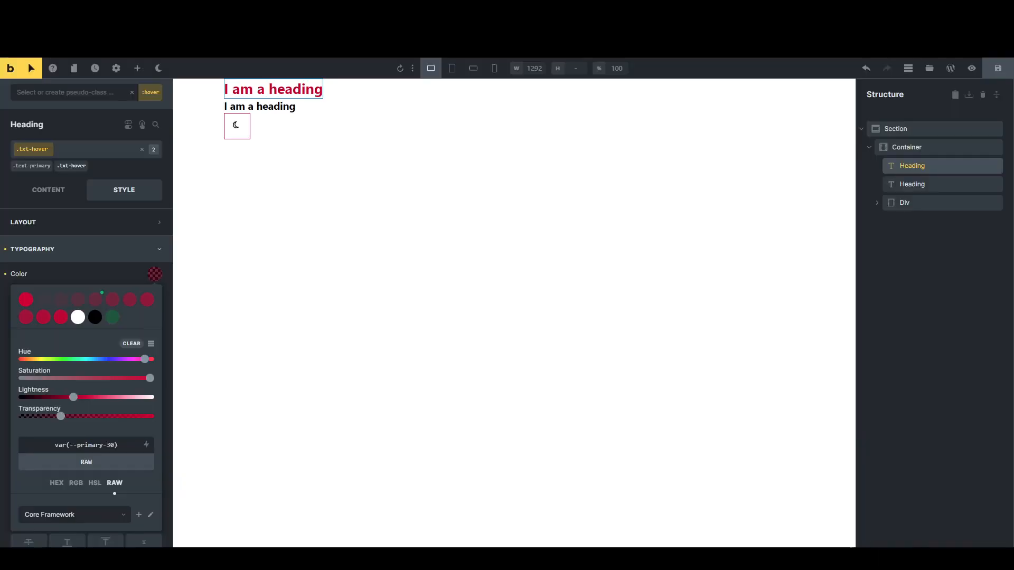
Step: Switch to the Bricks builder and, outside the :hover state, replace the first heading's txt-hover class with a new text-area class
{"action": "left_click", "coordinate": [87, 165]}
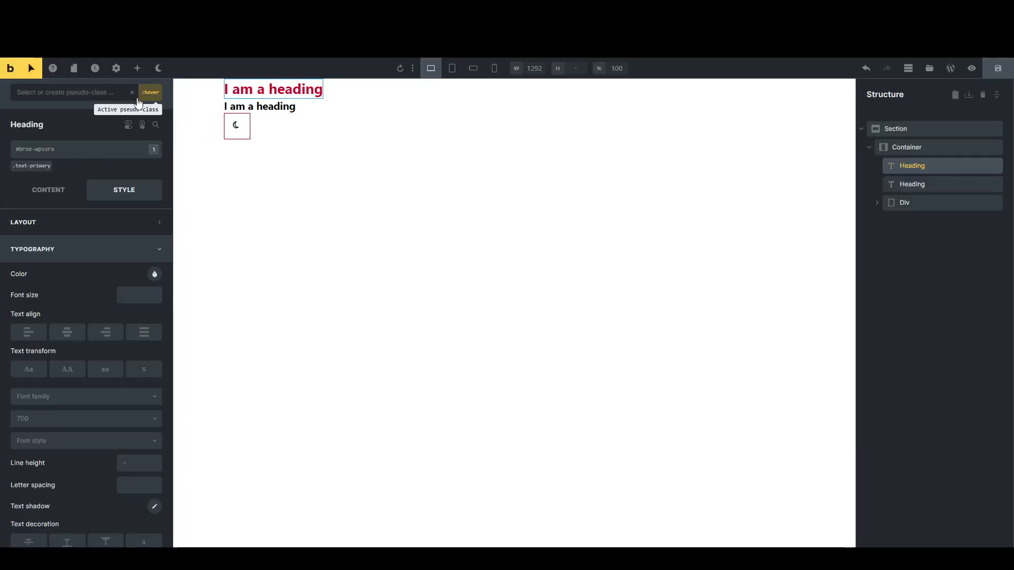
{"action": "left_click", "coordinate": [147, 98]}
{"action": "left_click", "coordinate": [83, 153]}
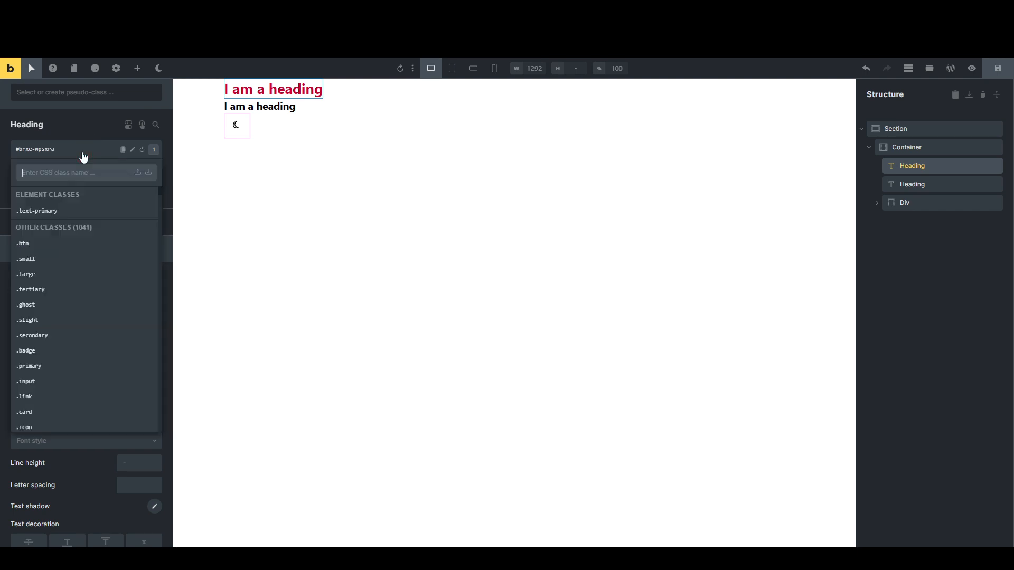
{"action": "type", "text": "text-area"}
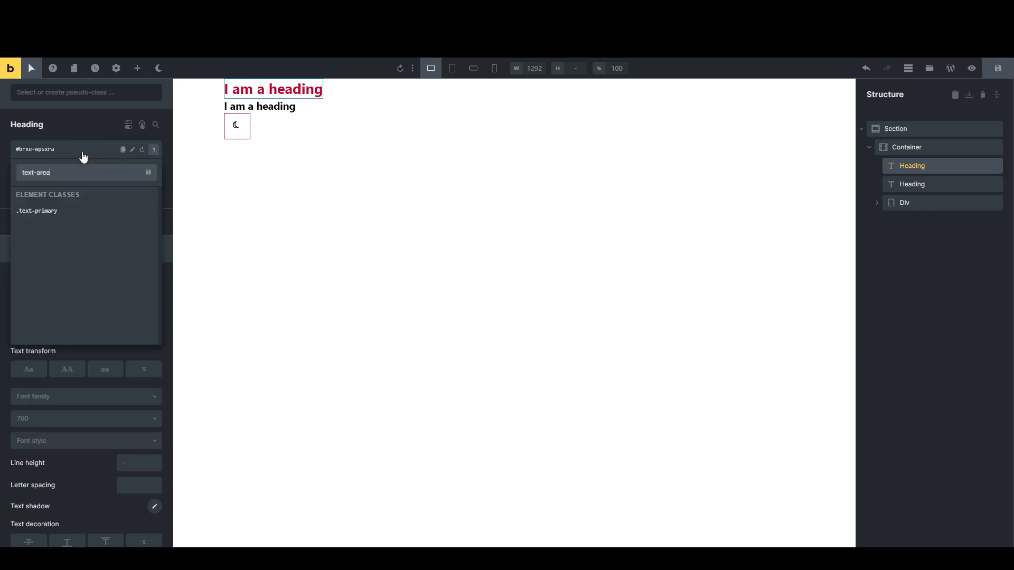
{"action": "key", "text": "Return"}
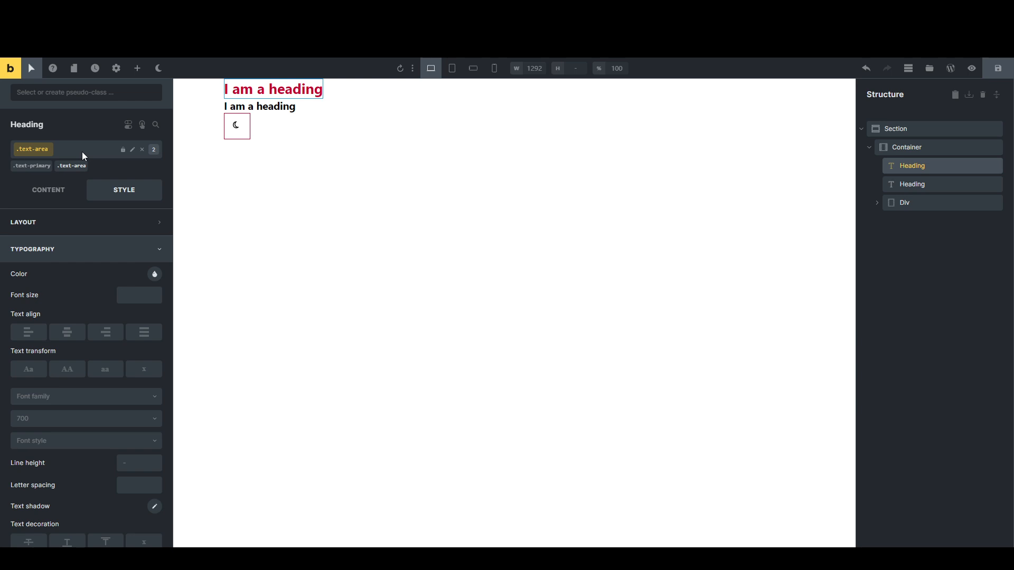
Step: Add a new is-primary class to the first heading and save the page
{"action": "left_click", "coordinate": [83, 155]}
{"action": "type", "text": "is-"}
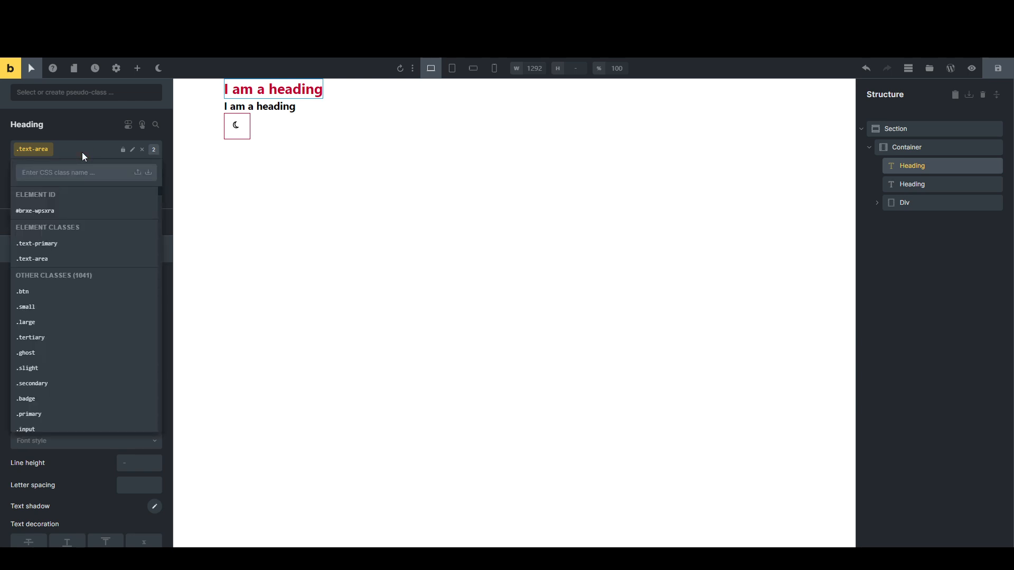
{"action": "type", "text": "primary"}
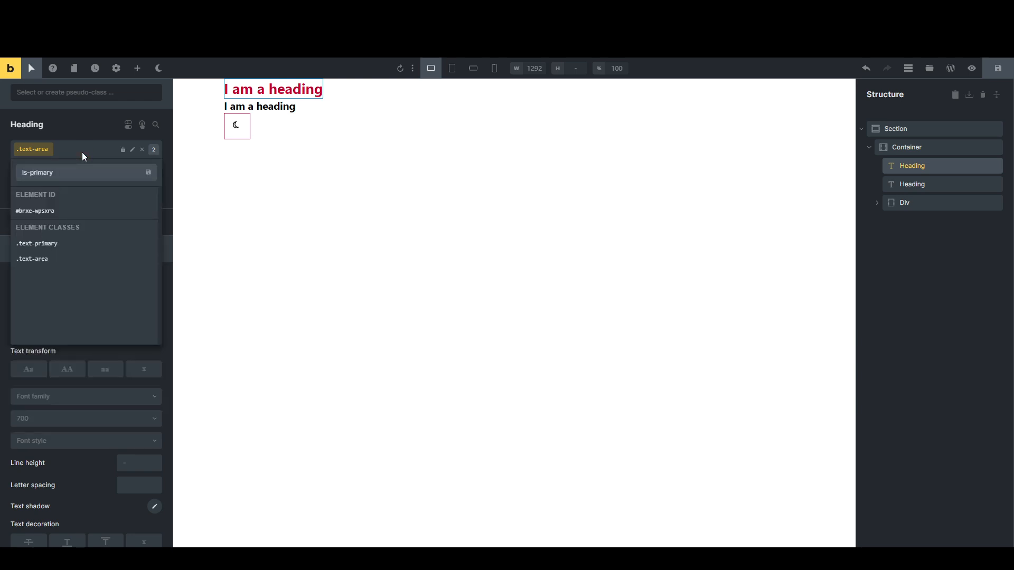
{"action": "key", "text": "Return"}
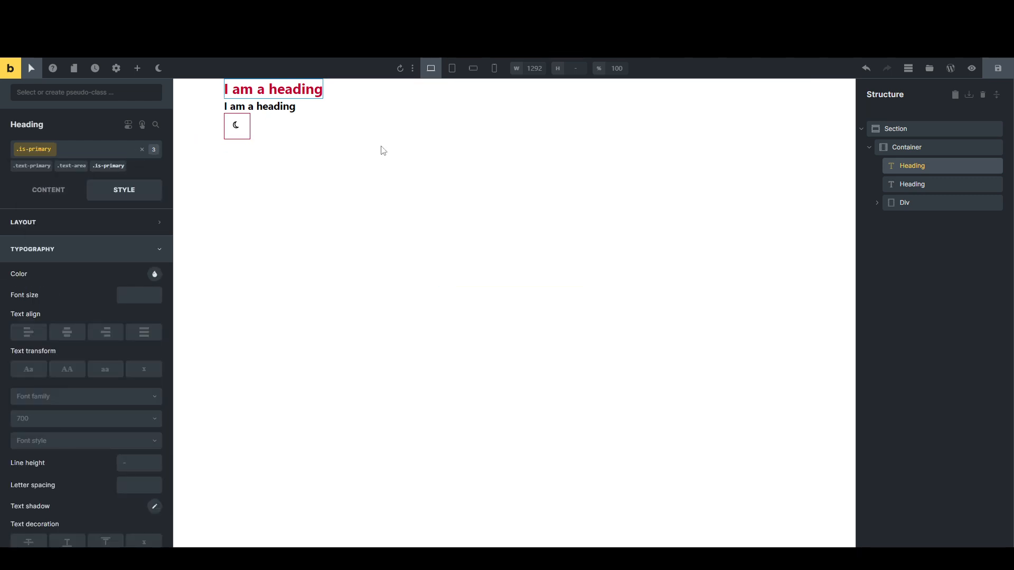
{"action": "left_click", "coordinate": [997, 68]}
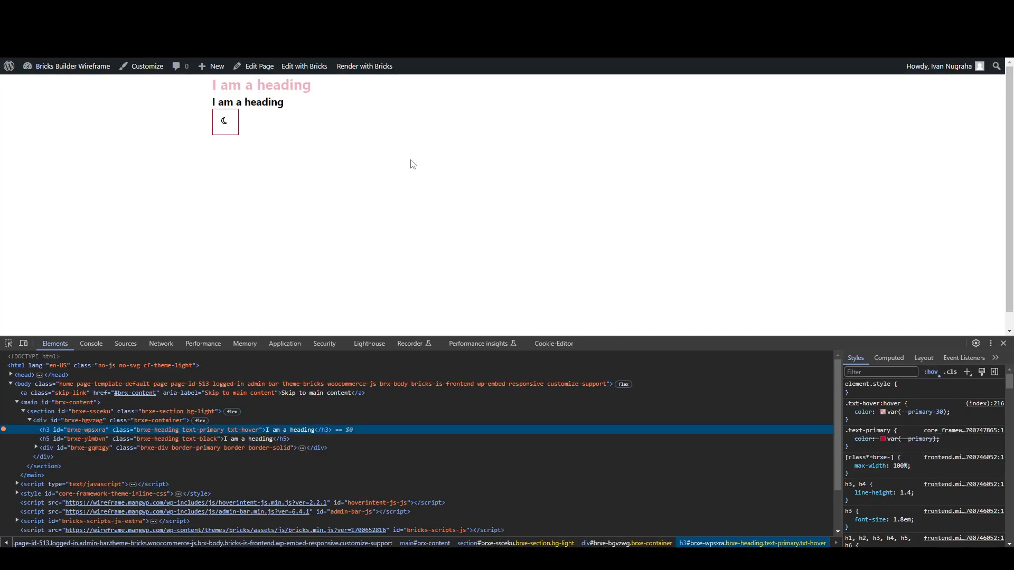
Step: Reload the front-end page and force the :hover state on the h3 heading in the inspector
{"action": "key", "text": "F5"}
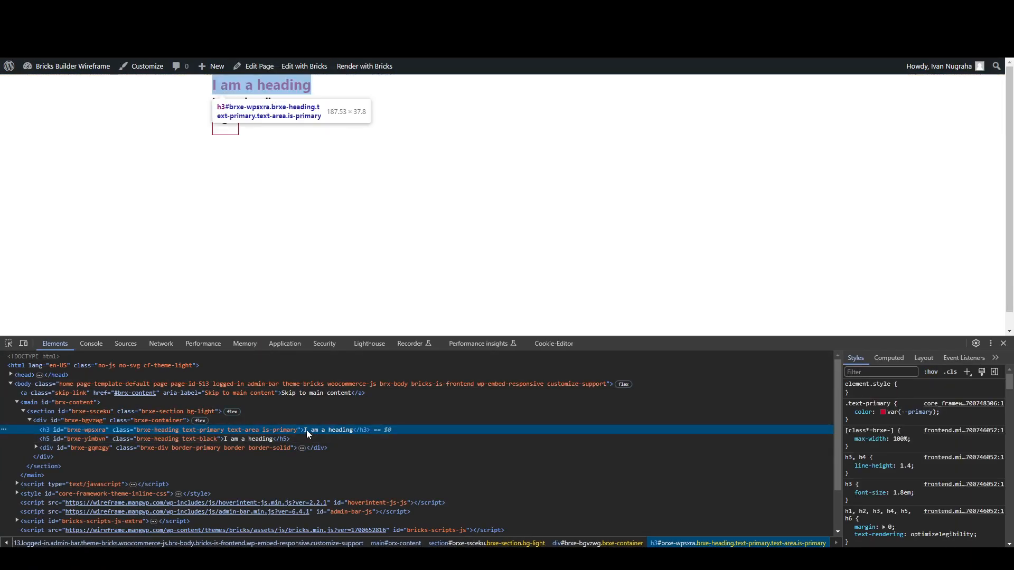
{"action": "right_click", "coordinate": [307, 431]}
{"action": "mouse_move", "coordinate": [367, 361]}
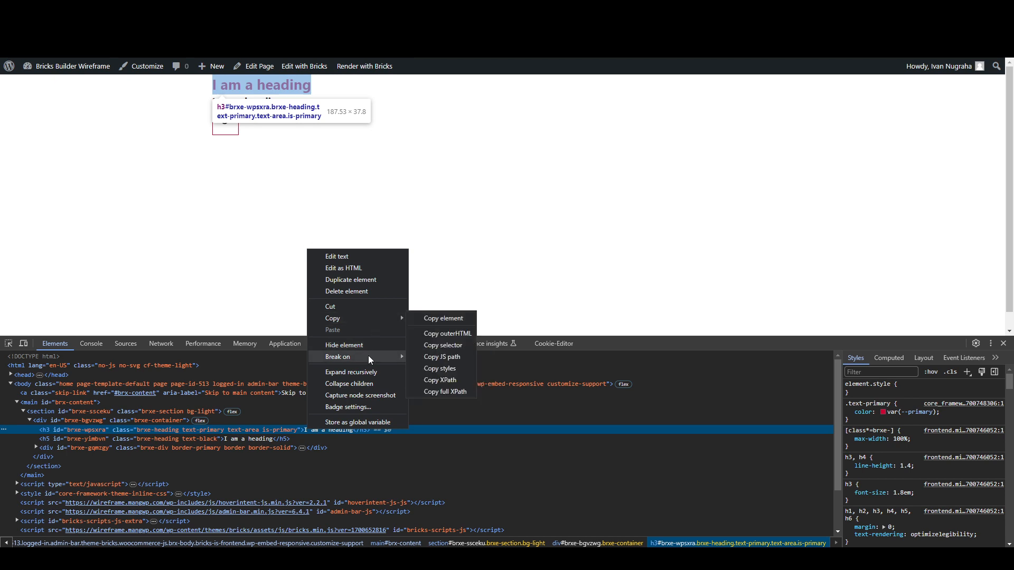
{"action": "left_click", "coordinate": [239, 422]}
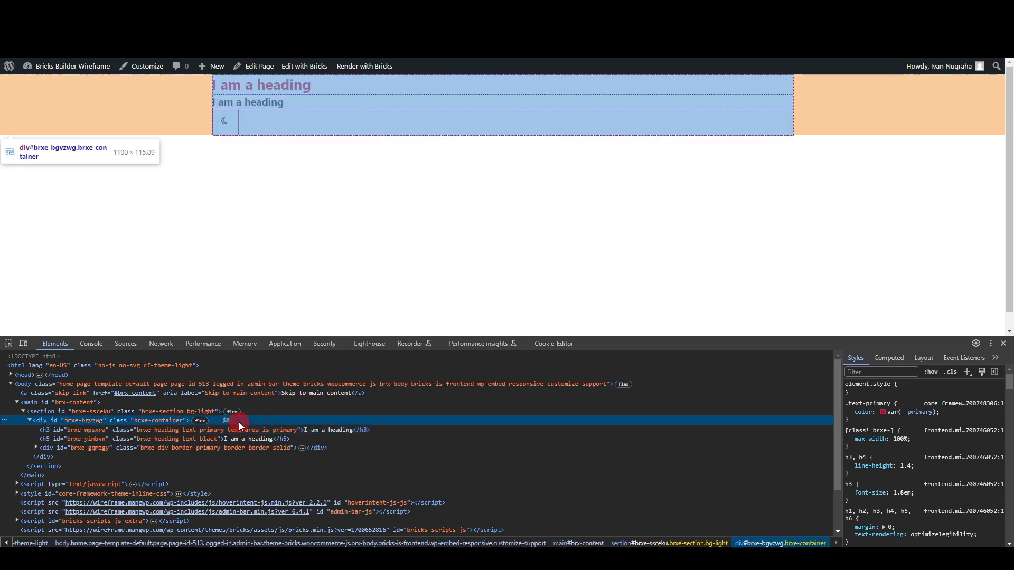
{"action": "left_click", "coordinate": [239, 430]}
{"action": "right_click", "coordinate": [239, 430]}
{"action": "mouse_move", "coordinate": [307, 321]}
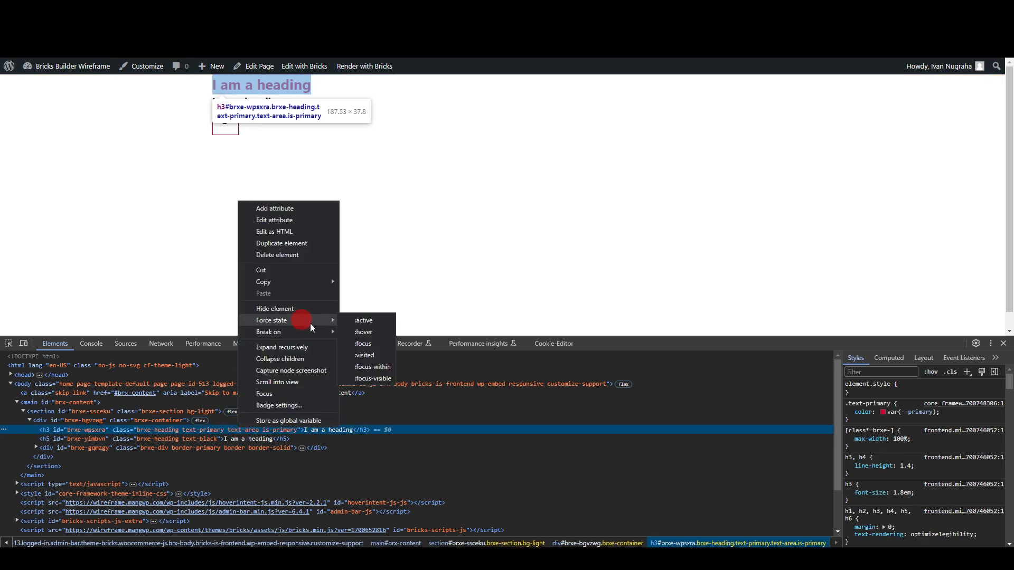
{"action": "left_click", "coordinate": [366, 333]}
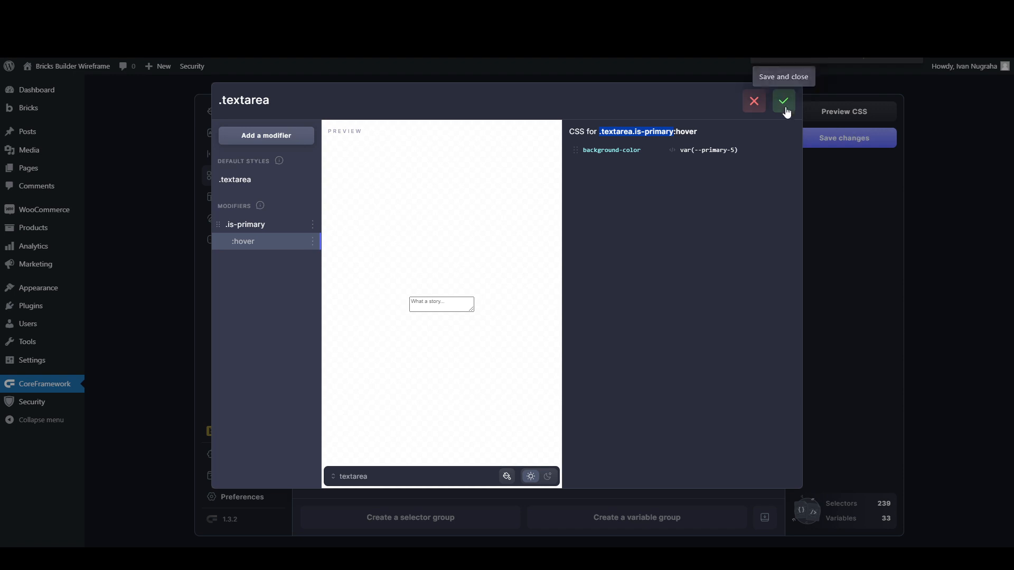
Step: Save the .textarea component and the framework changes in Core Framework, and reload the front-end page
{"action": "left_click", "coordinate": [785, 108]}
{"action": "left_click", "coordinate": [841, 140]}
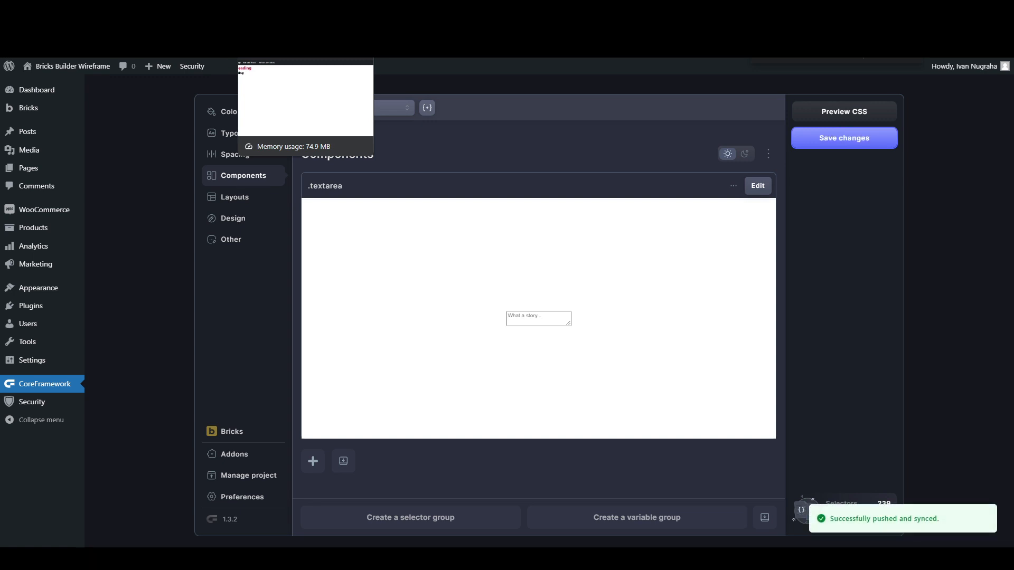
{"action": "left_click", "coordinate": [280, 10]}
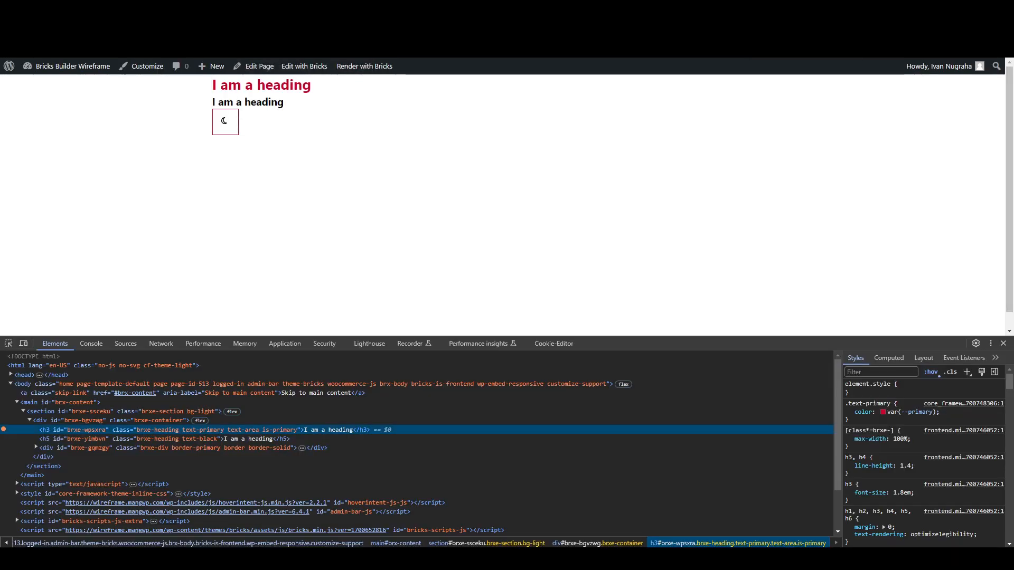
{"action": "key", "text": "F5"}
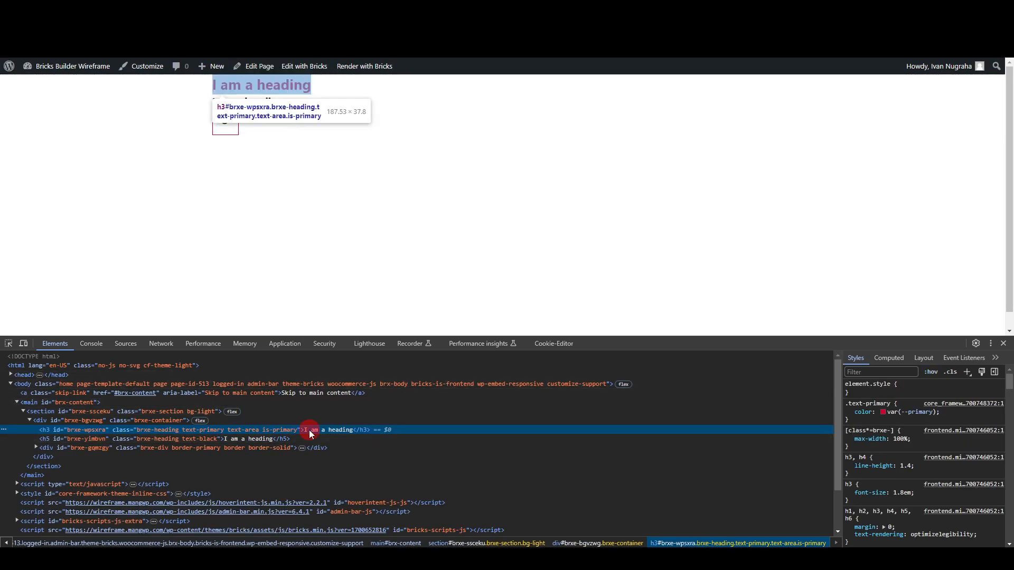
Step: Force the h3 heading's :hover state again on the reloaded page
{"action": "right_click", "coordinate": [309, 430]}
{"action": "mouse_move", "coordinate": [364, 362]}
{"action": "left_click", "coordinate": [248, 424]}
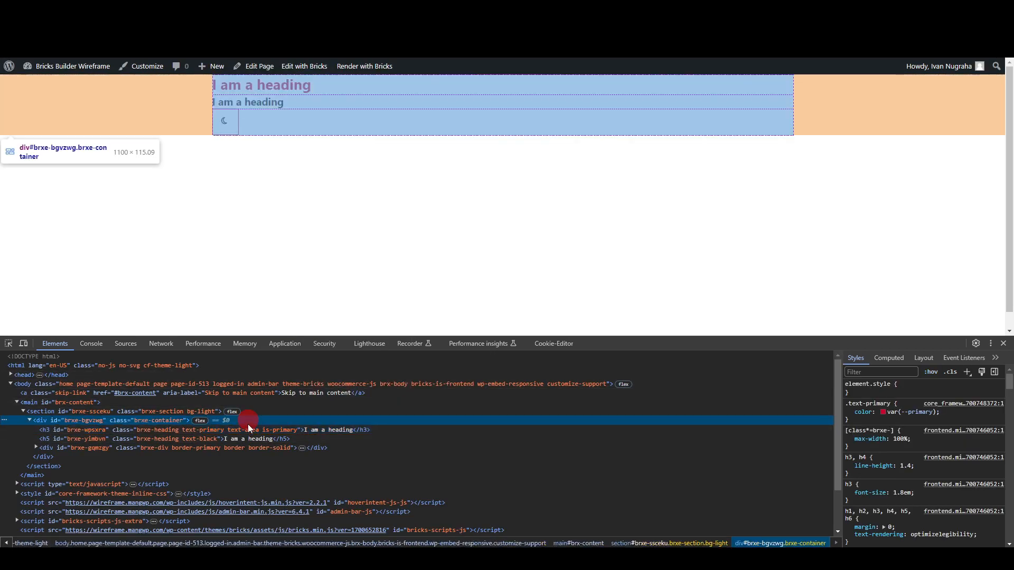
{"action": "right_click", "coordinate": [246, 426]}
{"action": "mouse_move", "coordinate": [295, 321]}
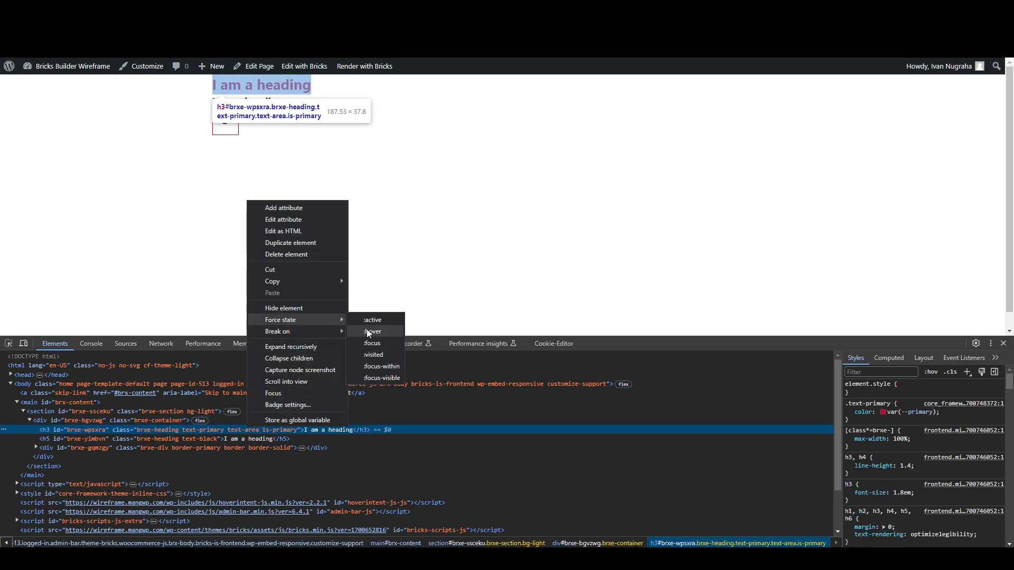
{"action": "left_click", "coordinate": [370, 330]}
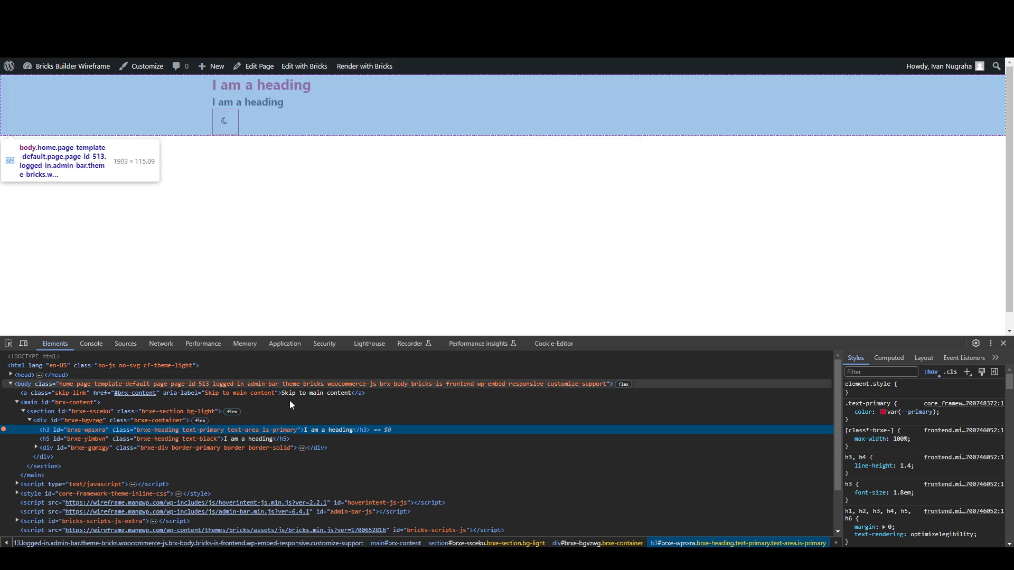
Step: Open the core_framework.css source, search it for text-area, correct the search to textarea and copy that name
{"action": "double_click", "coordinate": [273, 429]}
{"action": "left_click", "coordinate": [932, 406]}
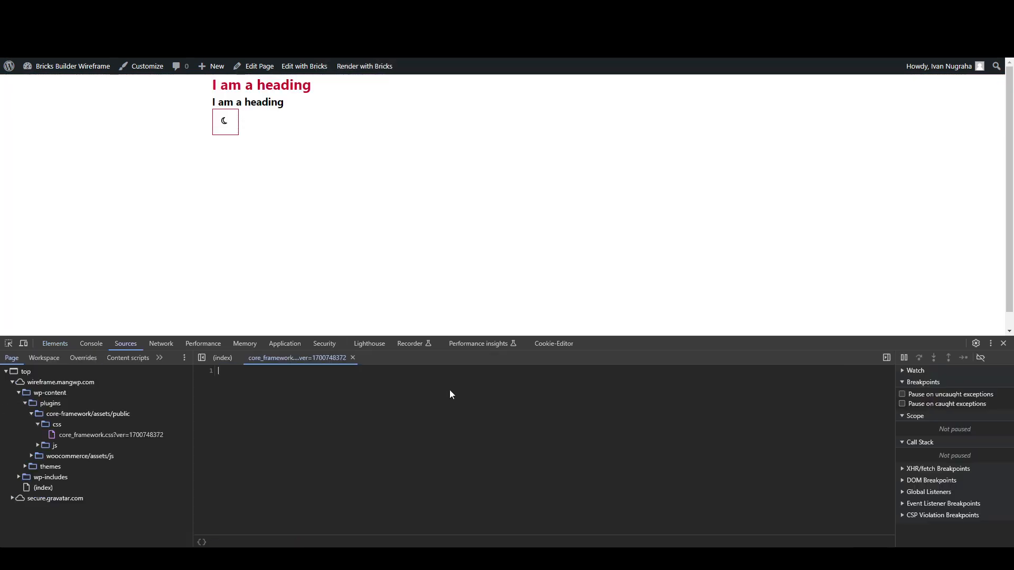
{"action": "scroll", "coordinate": [314, 453], "scroll_direction": "down", "scroll_amount": 10}
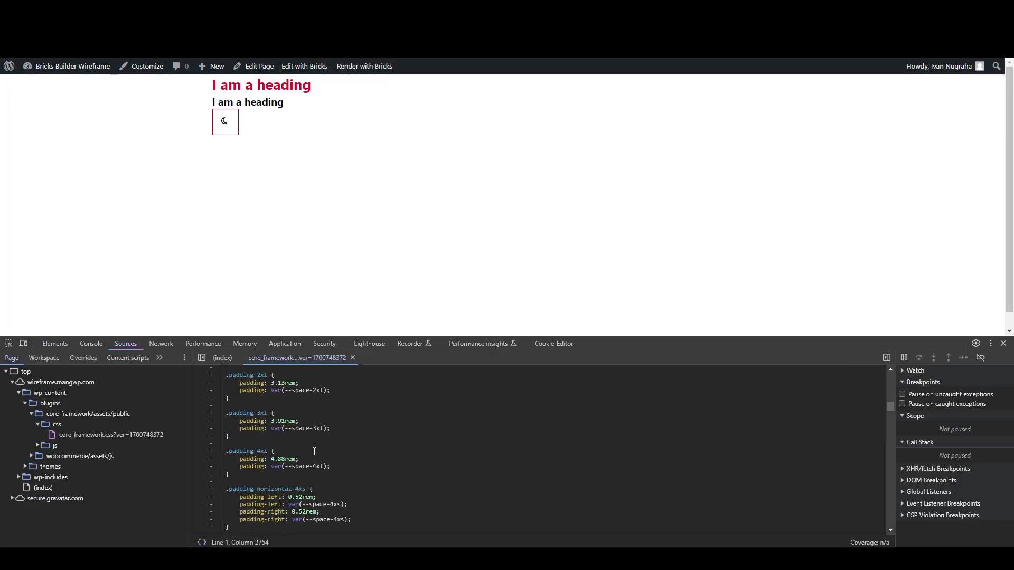
{"action": "key", "text": "ctrl+f"}
{"action": "type", "text": "text"}
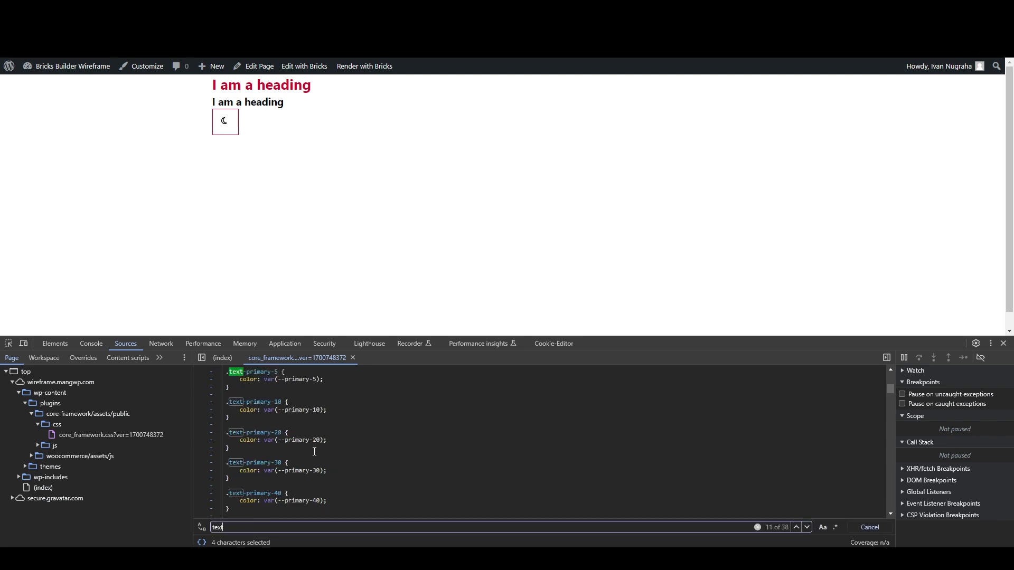
{"action": "type", "text": "-area"}
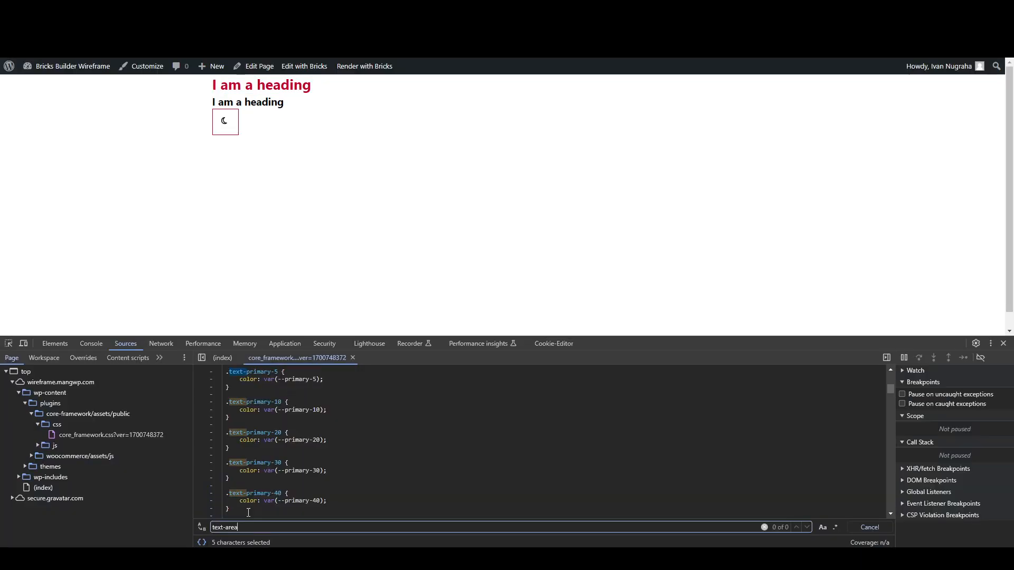
{"action": "left_click", "coordinate": [227, 528]}
{"action": "key", "text": "BackSpace"}
{"action": "left_click_drag", "start_coordinate": [245, 527], "coordinate": [190, 528]}
{"action": "key", "text": "ctrl+c"}
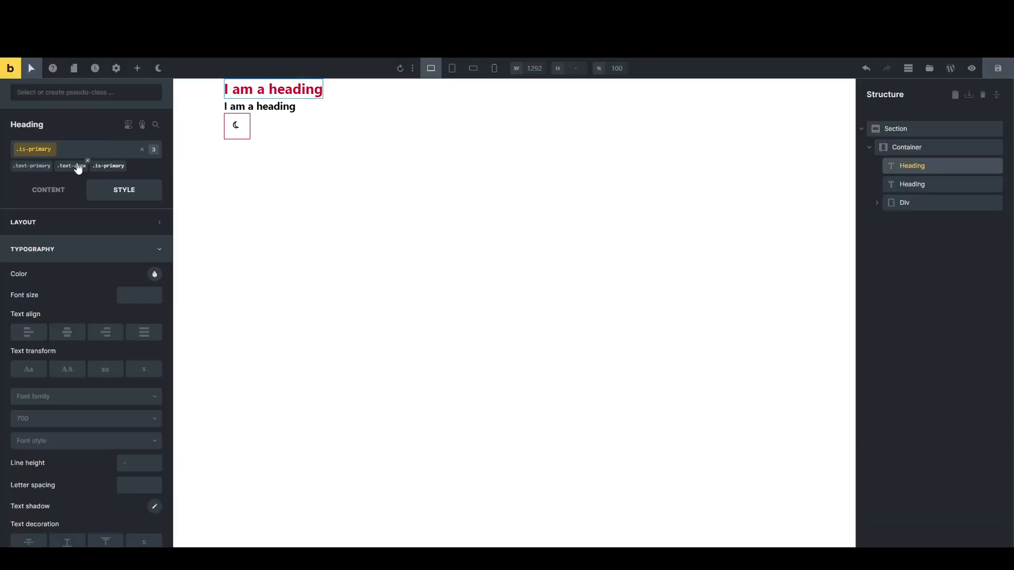
Step: In the Bricks builder, replace the first heading's text-area class with a new textarea class and save the page
{"action": "left_click", "coordinate": [87, 164]}
{"action": "left_click", "coordinate": [76, 148]}
{"action": "key", "text": "ctrl+v"}
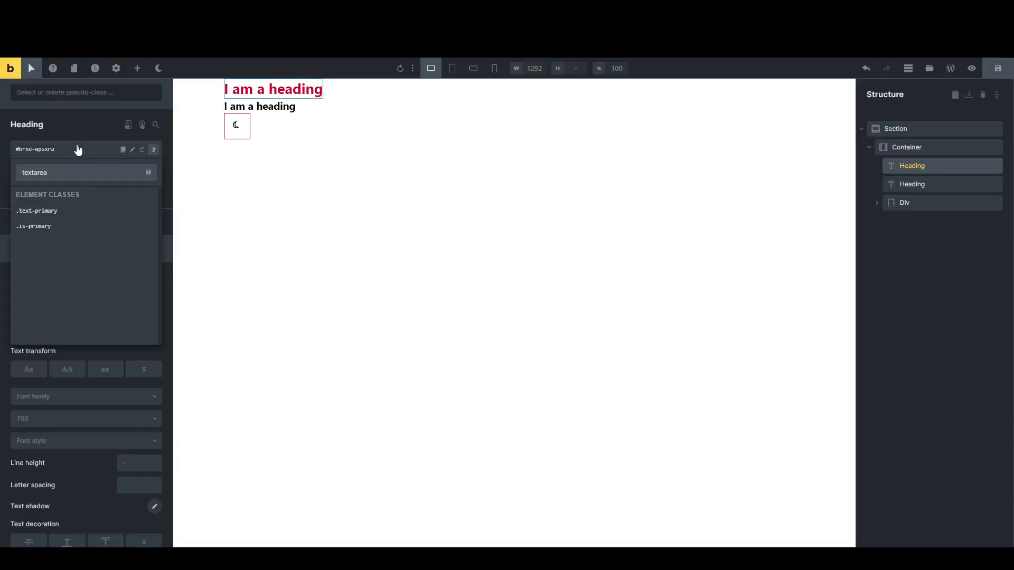
{"action": "key", "text": "Return"}
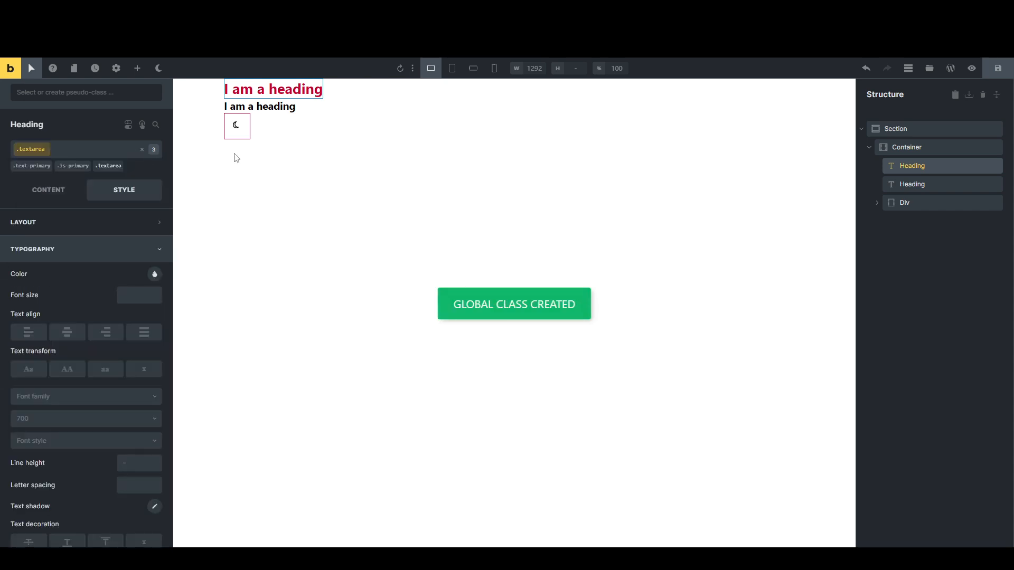
{"action": "left_click", "coordinate": [998, 68]}
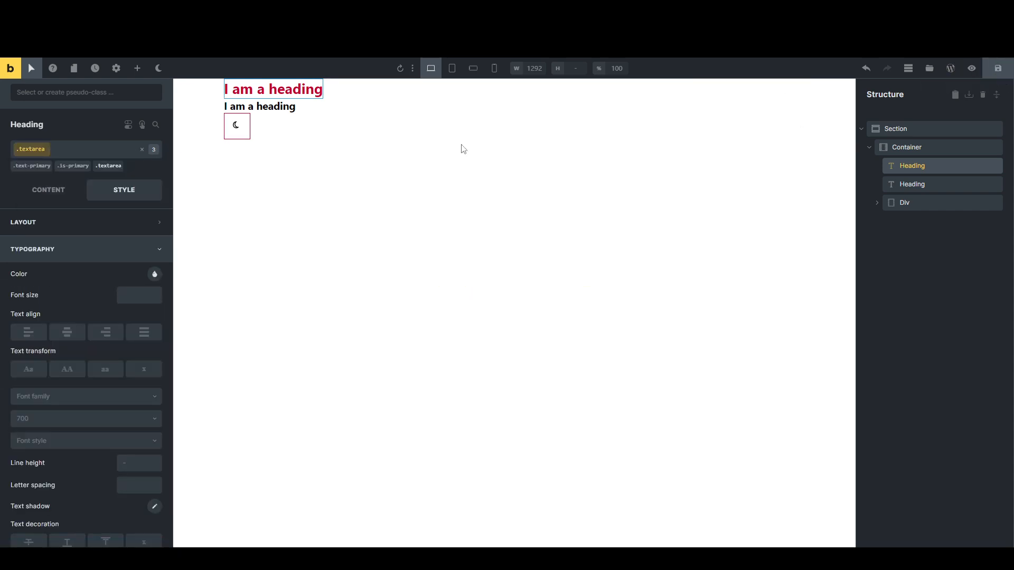
Step: Reload the front-end page and check the first heading's hover effect, then return to Core Framework
{"action": "key", "text": "ctrl+Tab"}
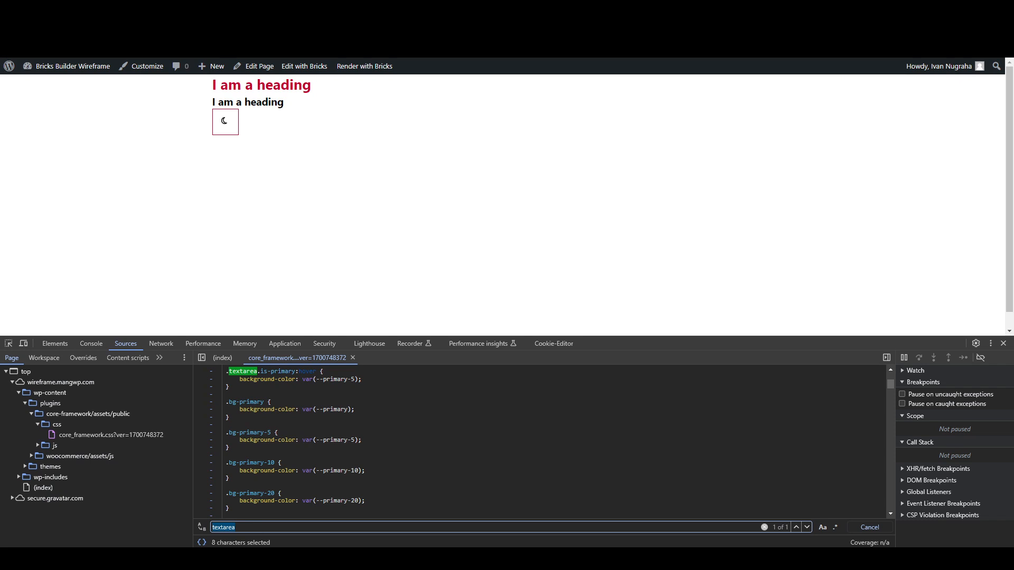
{"action": "key", "text": "ctrl+r"}
{"action": "key", "text": "ctrl+shift+Tab"}
{"action": "key", "text": "ctrl+Tab"}
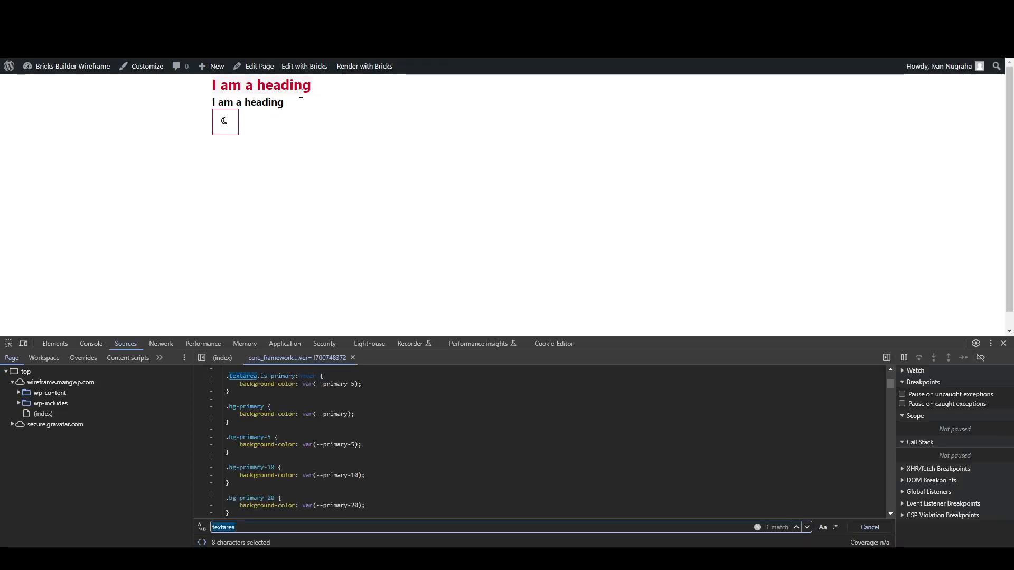
{"action": "key", "text": "ctrl+shift+Tab"}
{"action": "key", "text": "ctrl+shift+Tab"}
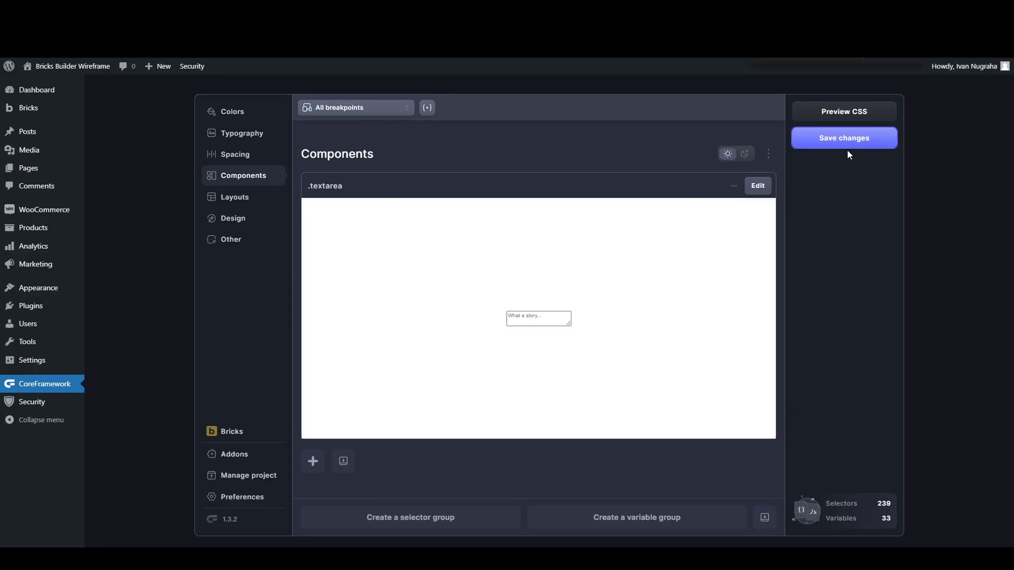
Step: Change the background-color property of .textarea.is-primary:hover to color, save the component and framework, and reload the front-end page
{"action": "left_click", "coordinate": [760, 186]}
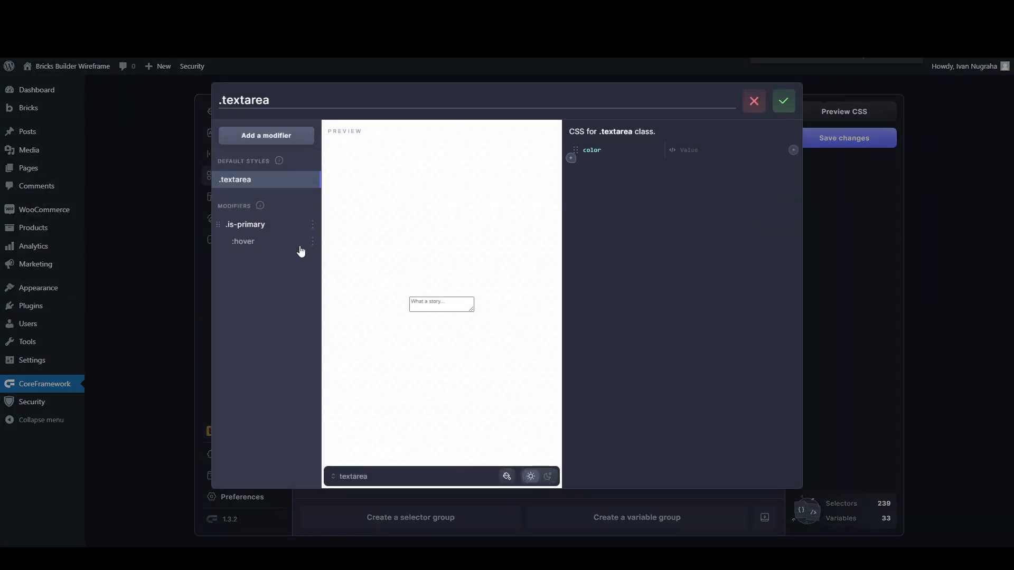
{"action": "left_click", "coordinate": [247, 225]}
{"action": "left_click", "coordinate": [258, 243]}
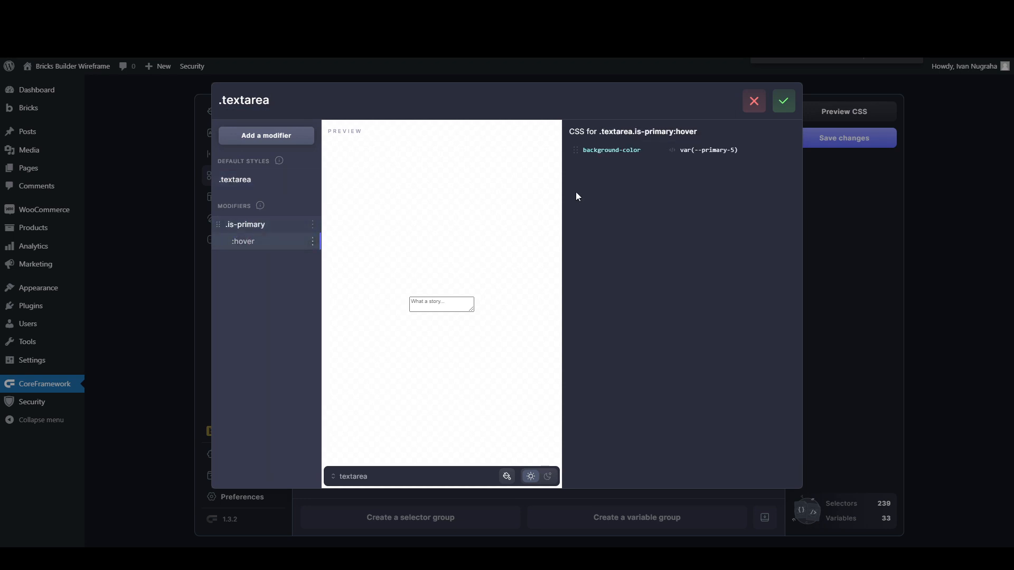
{"action": "left_click_drag", "start_coordinate": [583, 150], "coordinate": [613, 152]}
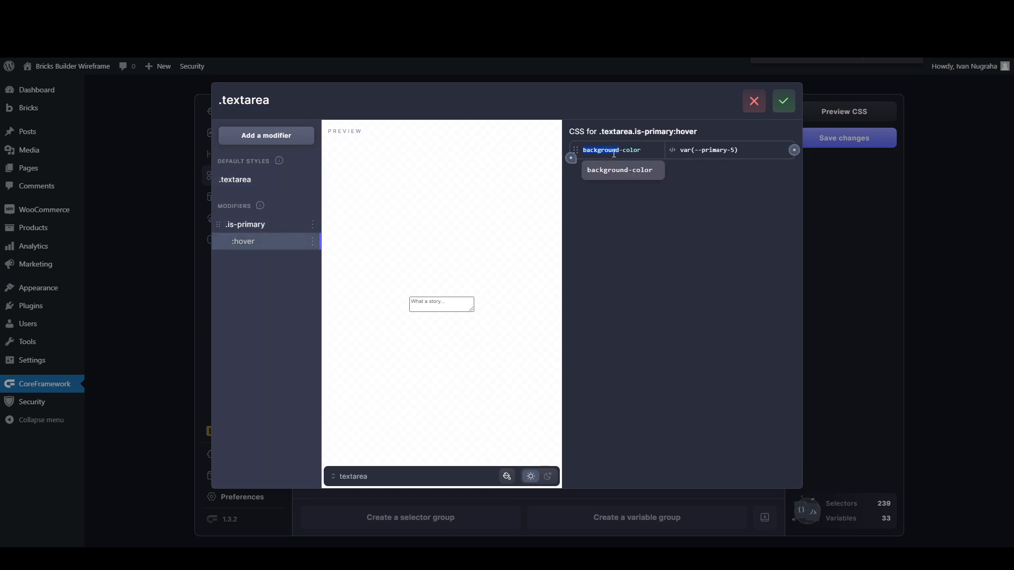
{"action": "key", "text": "Delete"}
{"action": "key", "text": "Delete"}
{"action": "left_click", "coordinate": [650, 204]}
{"action": "left_click", "coordinate": [784, 102]}
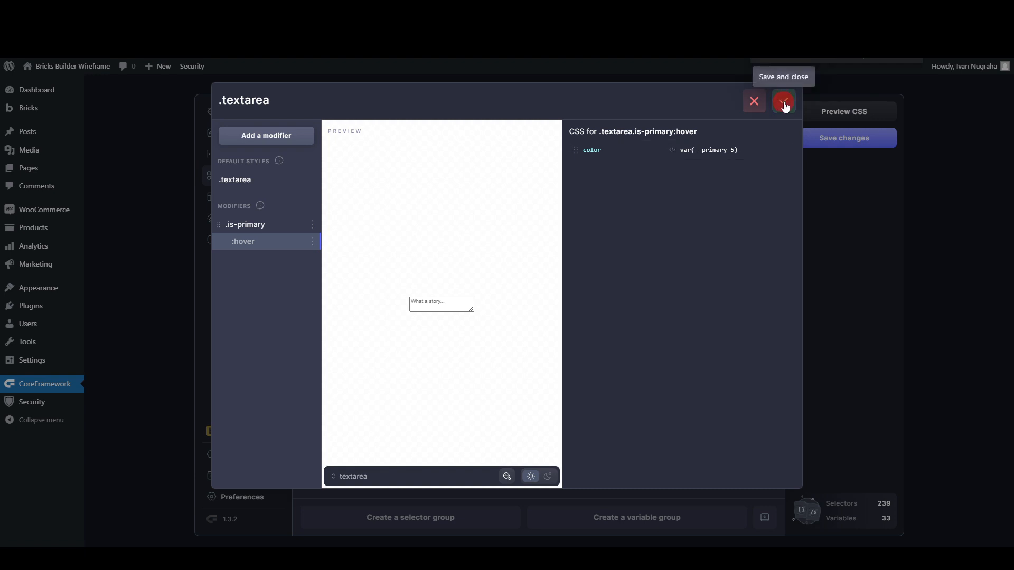
{"action": "left_click", "coordinate": [833, 141]}
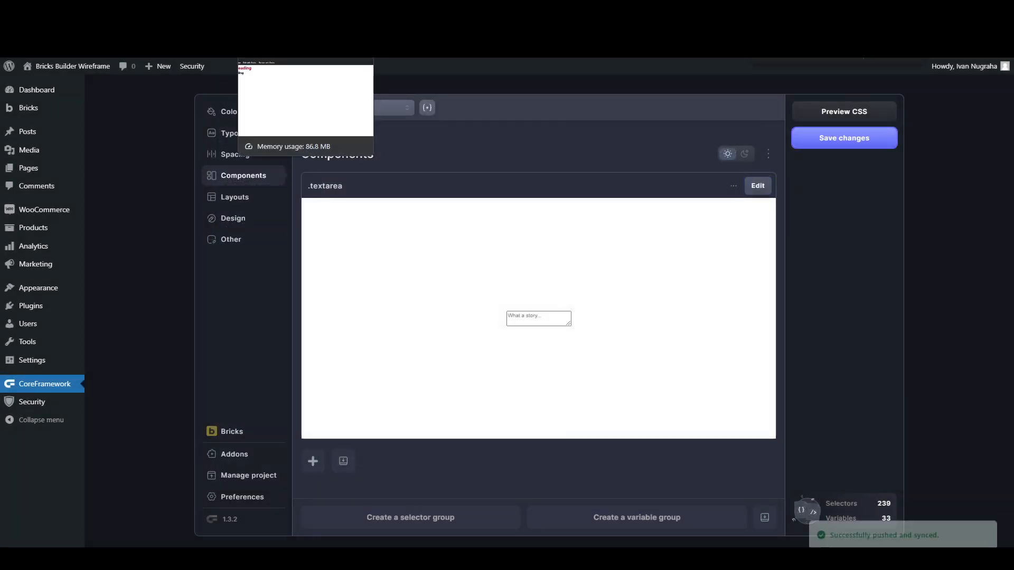
{"action": "left_click", "coordinate": [285, 10]}
{"action": "key", "text": "F5"}
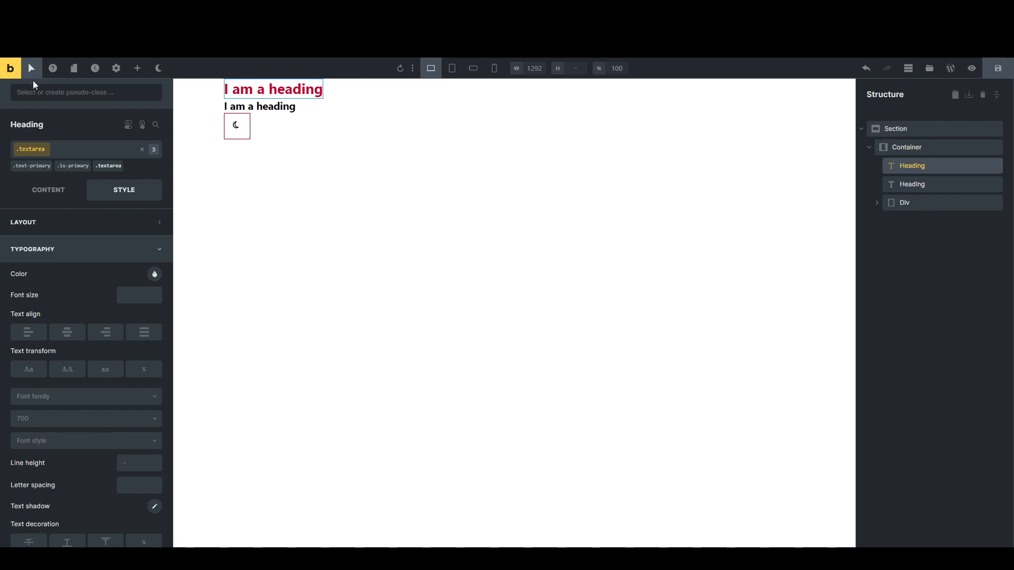
Step: In the Bricks builder, look through the first heading's pseudo-class options and its .textarea, .is-primary and .text-primary classes
{"action": "left_click", "coordinate": [39, 97]}
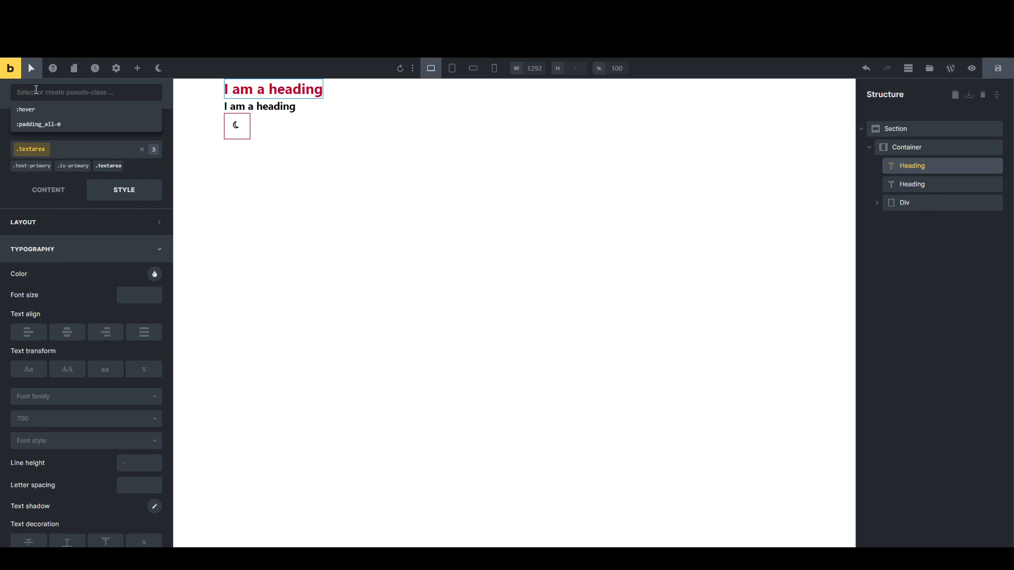
{"action": "left_click", "coordinate": [1, 105]}
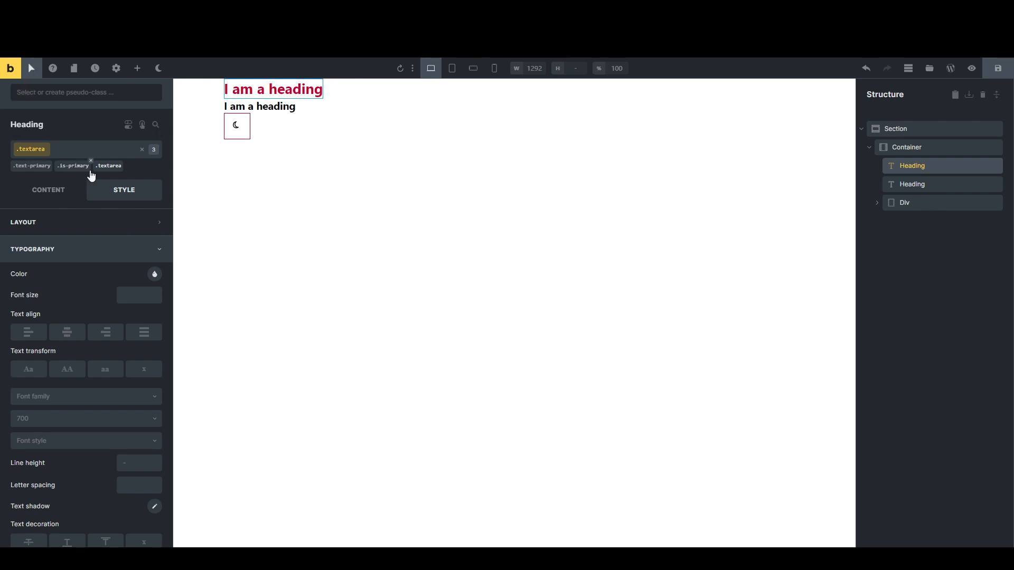
{"action": "left_click", "coordinate": [104, 166]}
{"action": "left_click", "coordinate": [68, 168]}
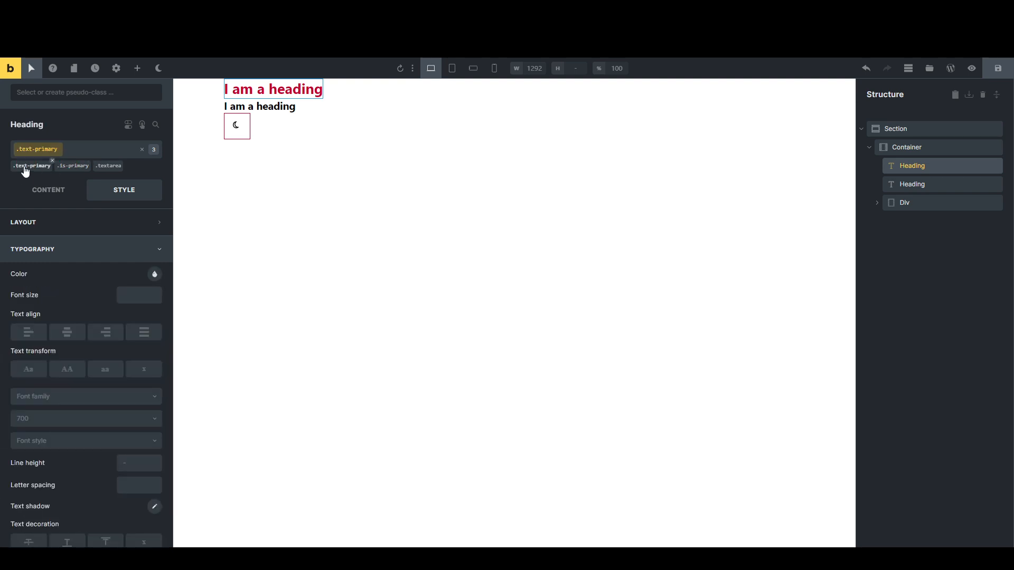
{"action": "left_click", "coordinate": [105, 167]}
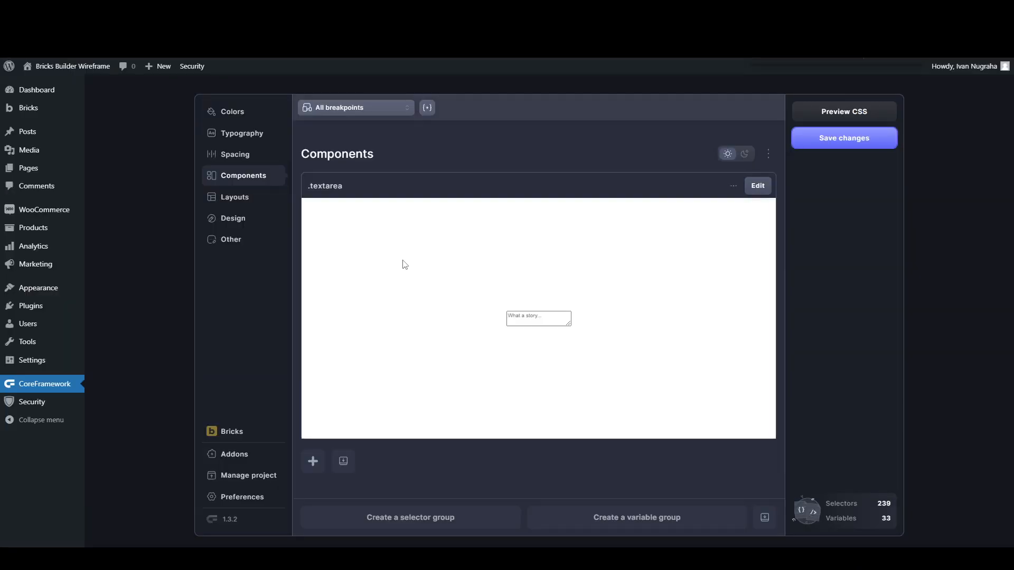
Step: Switch back to Core Framework and view the Colors settings followed by the Typography settings
{"action": "left_click", "coordinate": [257, 117]}
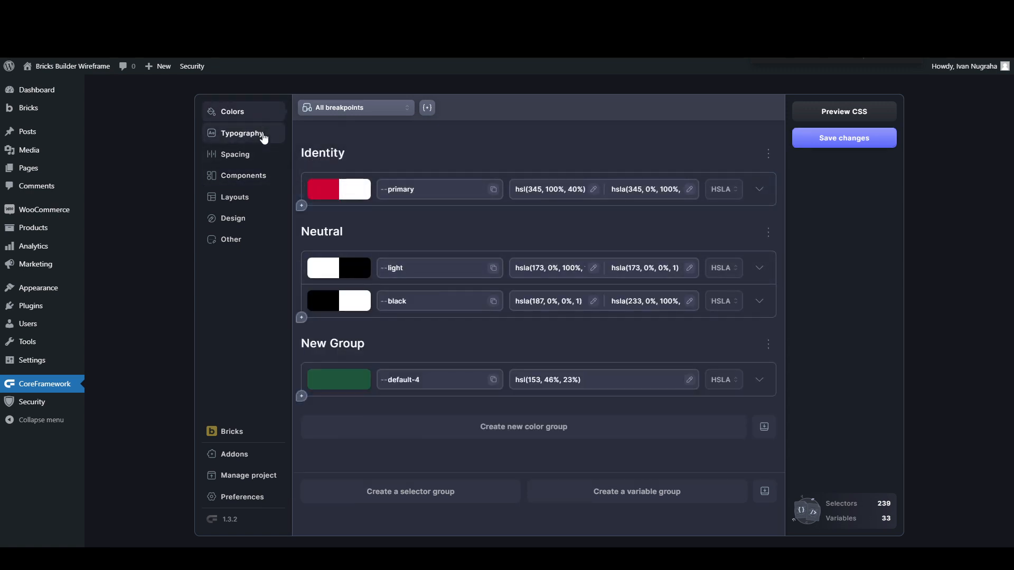
{"action": "left_click", "coordinate": [262, 136]}
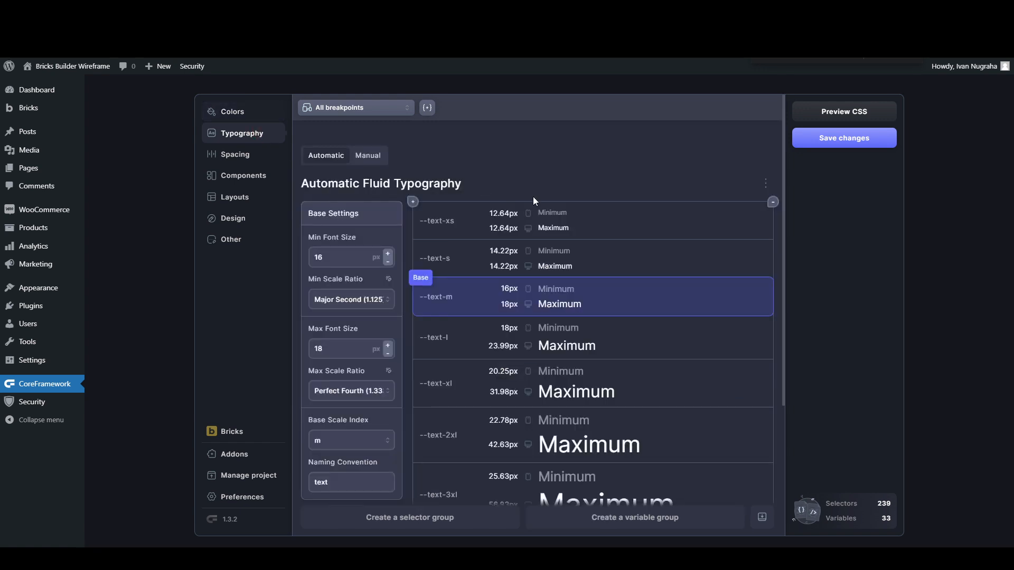